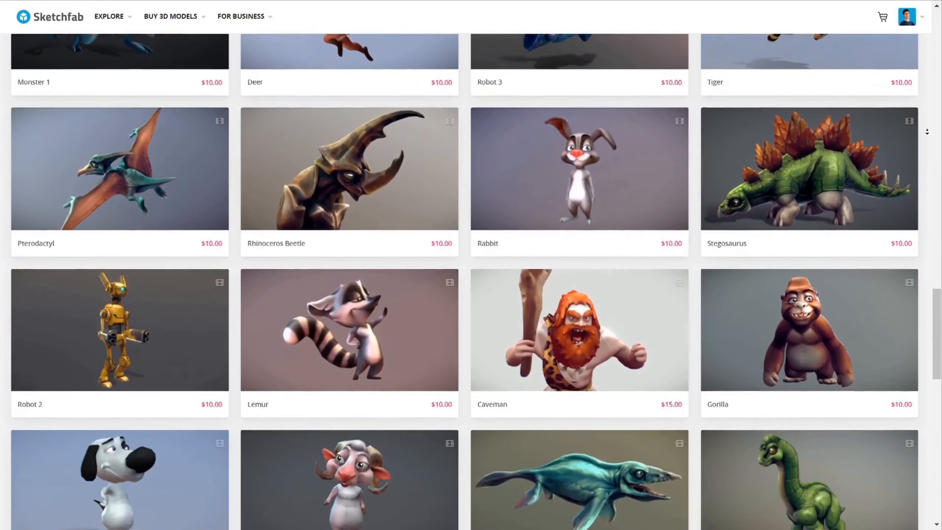
Step: Browse the character and animal model listings, and inspect the pink aircraft model with its wireframe overlay
scroll(926, 132, "down", 2)
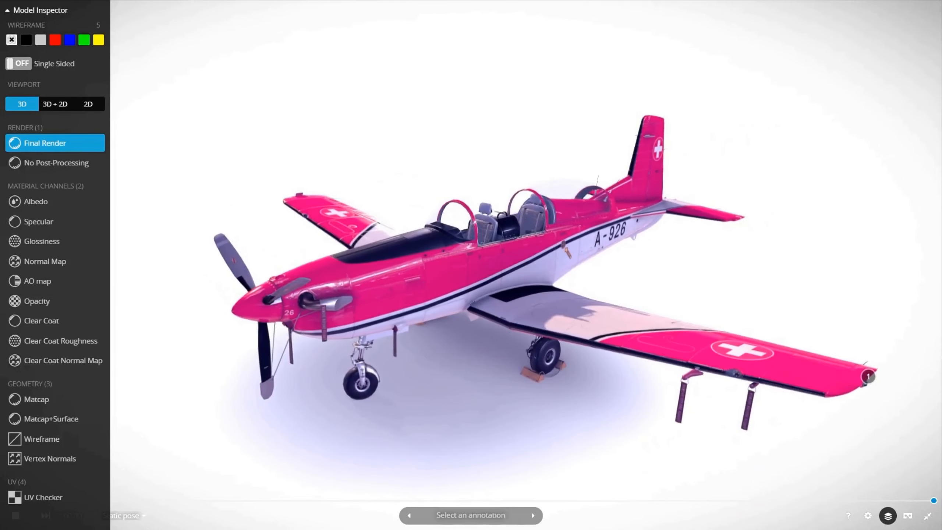
key("5")
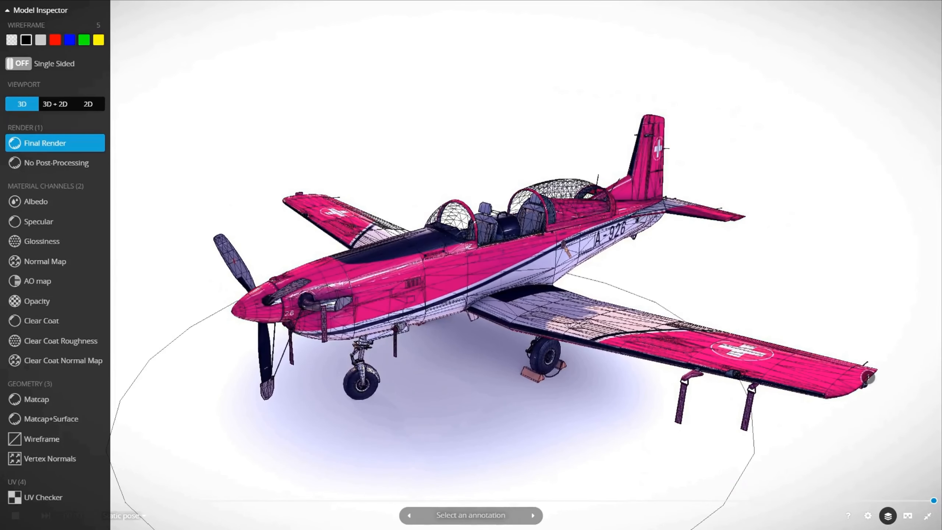
key("4")
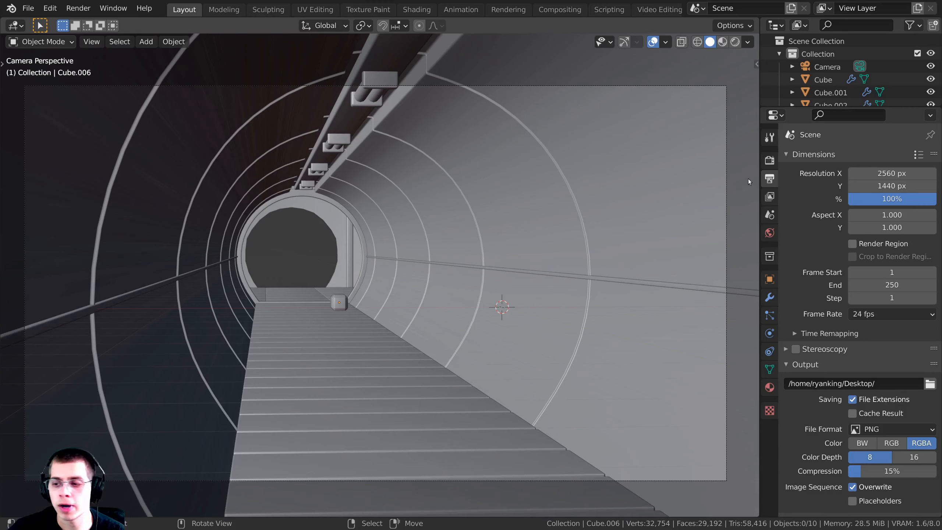
Step: Use Eevee as the render engine and enable Bloom in the scene's render settings
left_click(768, 160)
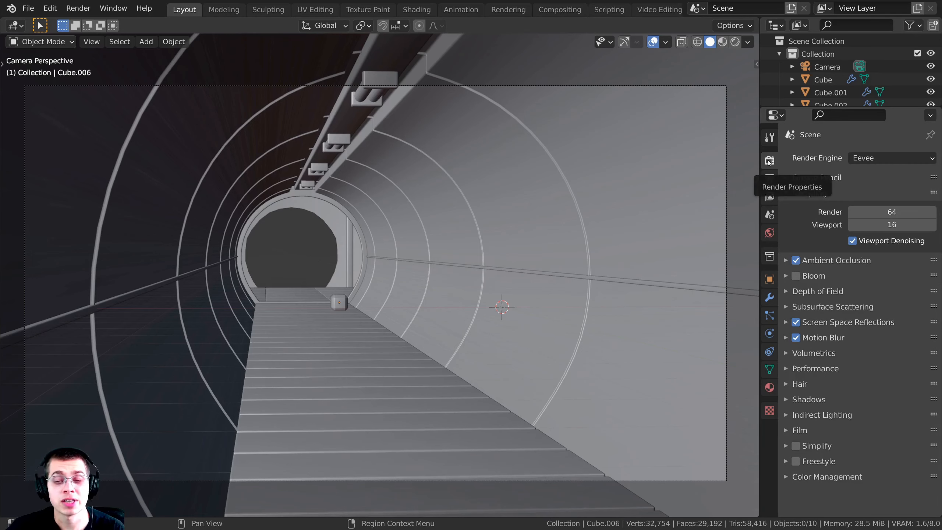
left_click(856, 158)
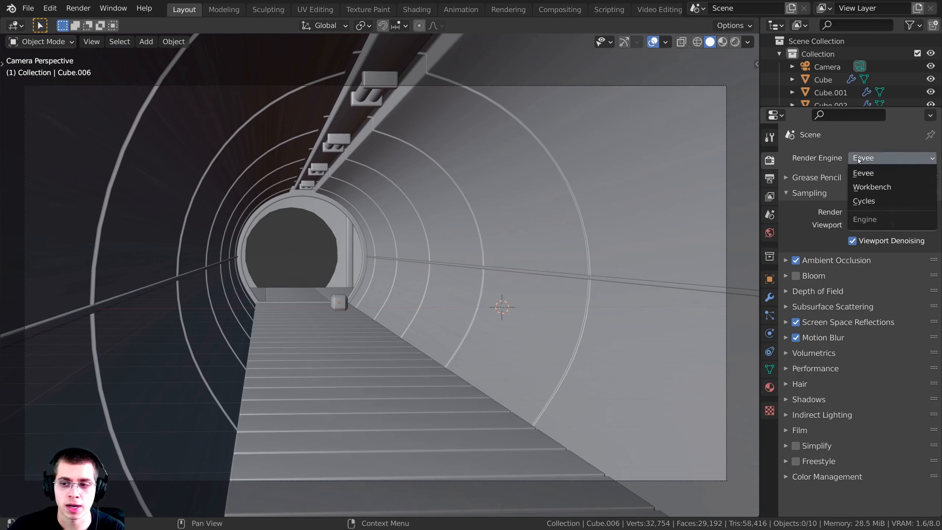
left_click(865, 171)
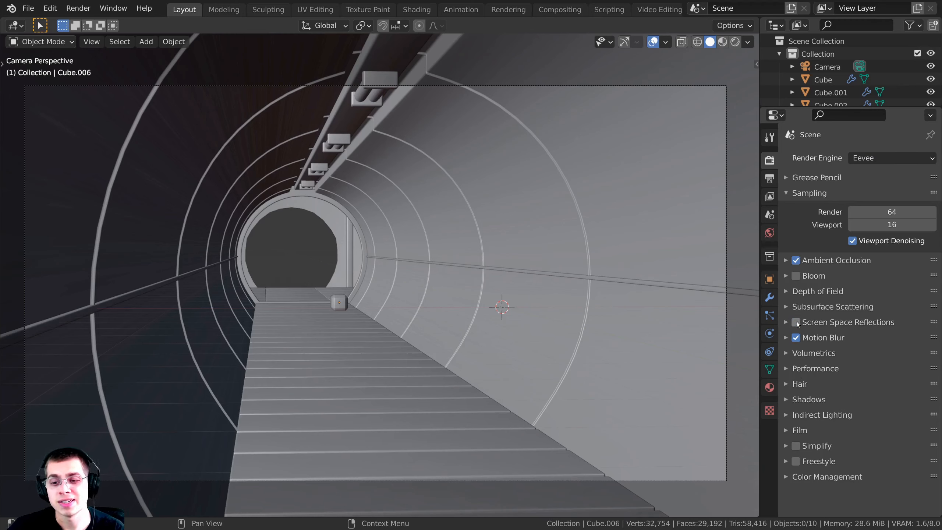
left_click(795, 276)
left_click(787, 275)
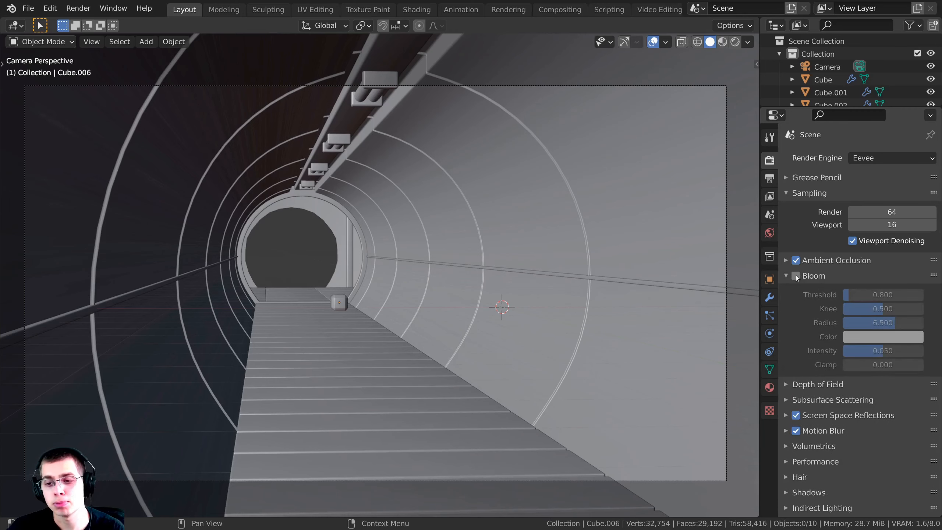
left_click(785, 261)
left_click(783, 262)
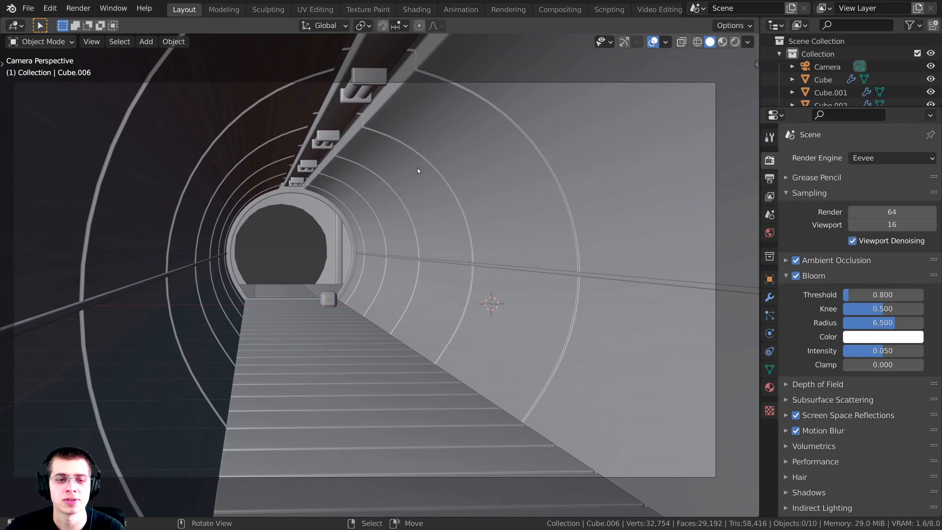
Step: Add an area light to the tunnel scene
key("shift+a")
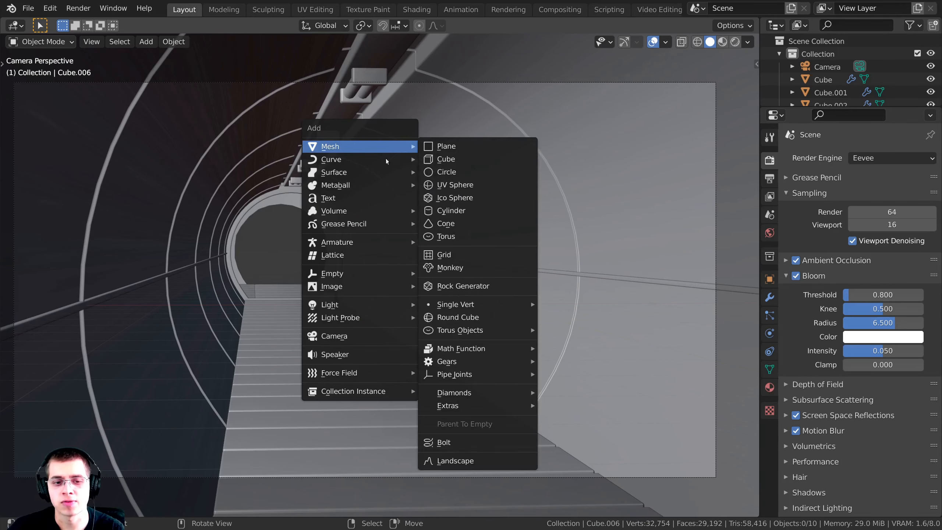
mouse_move(343, 306)
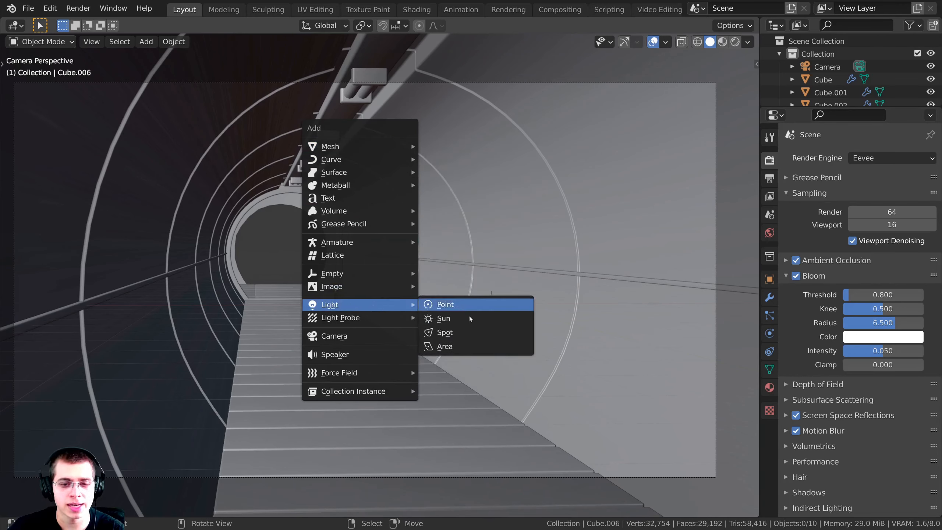
left_click(459, 346)
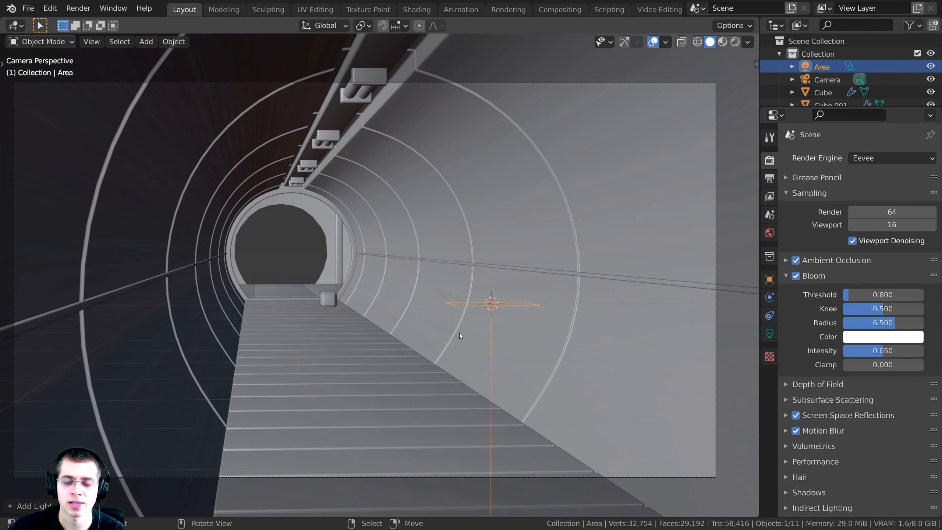
Step: Move the area light onto the nearest ceiling lamp, working in the top view with wireframe shading
key("KP_7")
scroll(445, 296, "down", 1)
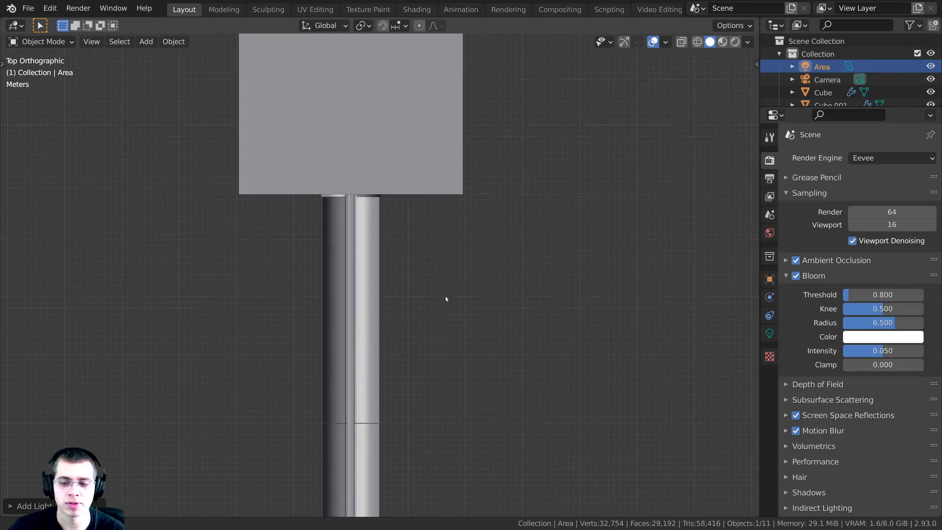
scroll(433, 236, "down", 2)
key("z")
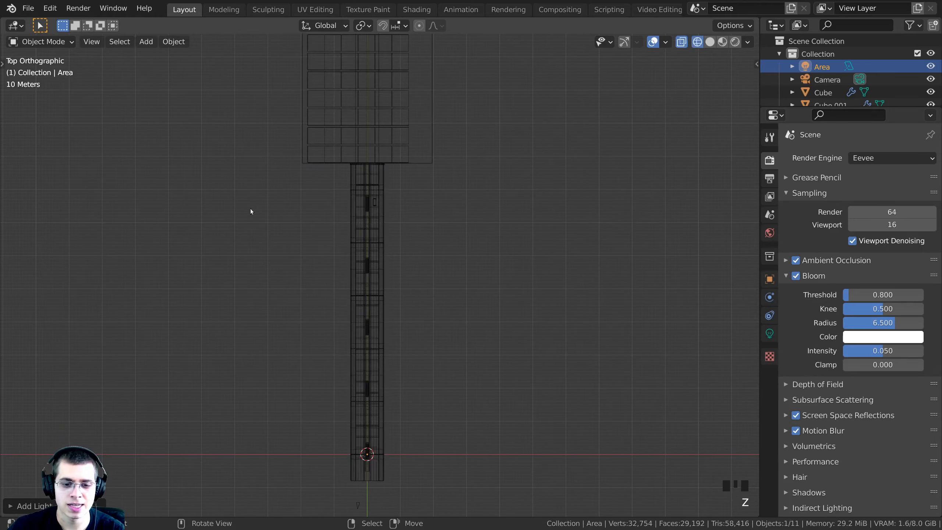
middle_click_drag(421, 255, 422, 56, "shift")
scroll(418, 228, "up", 6)
middle_click_drag(331, 225, 345, 242, "shift")
scroll(371, 249, "up", 7)
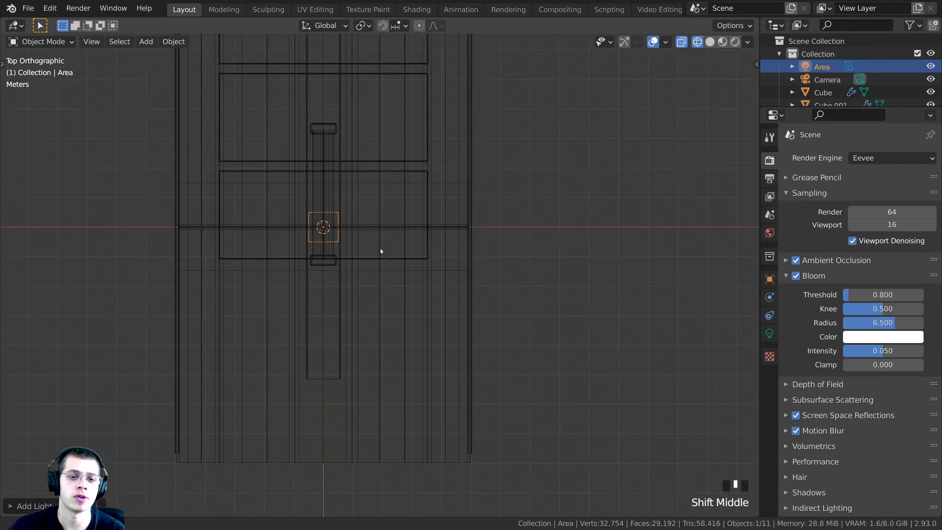
key("g")
left_click(398, 260)
Step: Centre the area light between the two end caps of the nearest ceiling lamp in the top view
scroll(397, 260, "up", 2)
key("s")
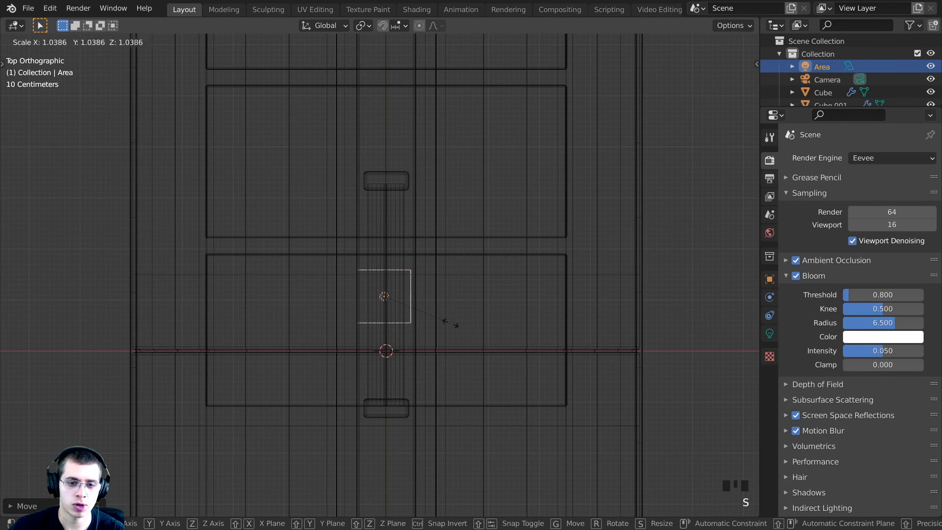
left_click(460, 324)
scroll(430, 316, "up", 2)
key("g")
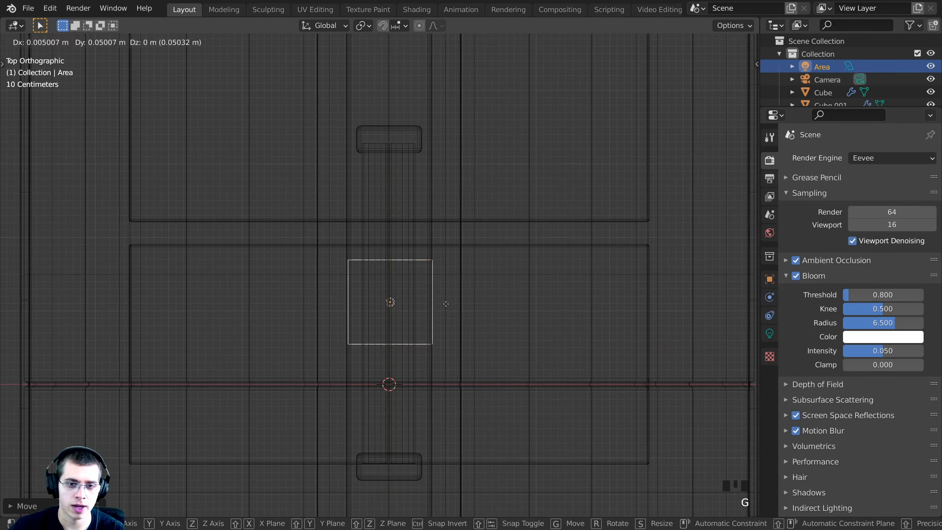
left_click(445, 302)
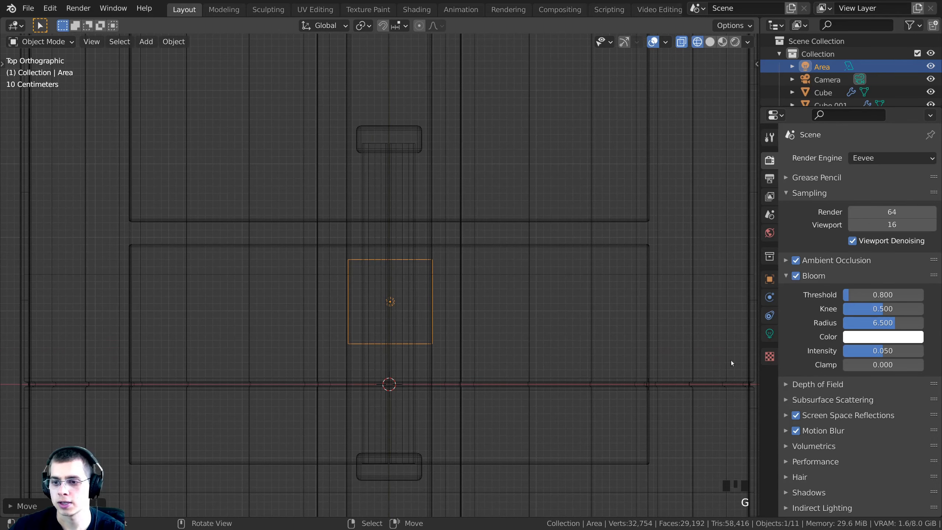
Step: Change the area light's shape to Rectangle and set its Y size to 4.15 m to match the lamp's length
left_click(770, 335)
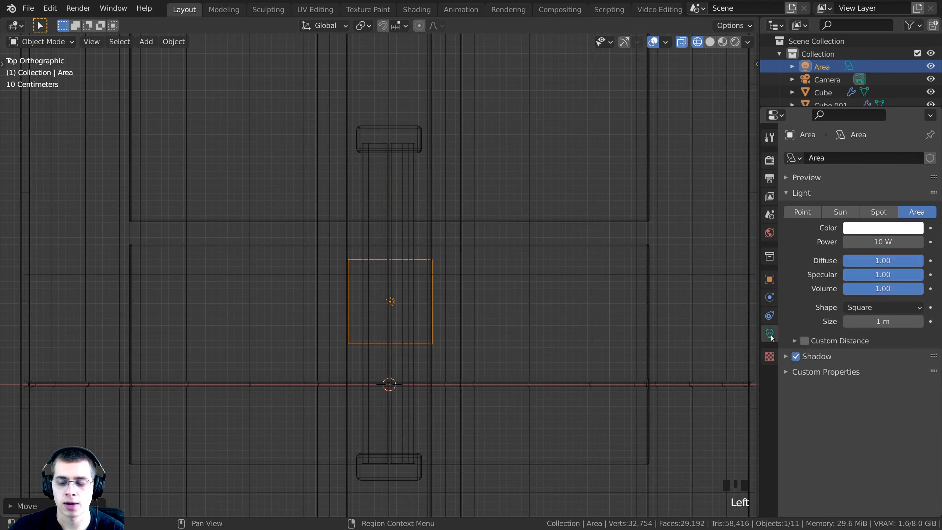
left_click(875, 306)
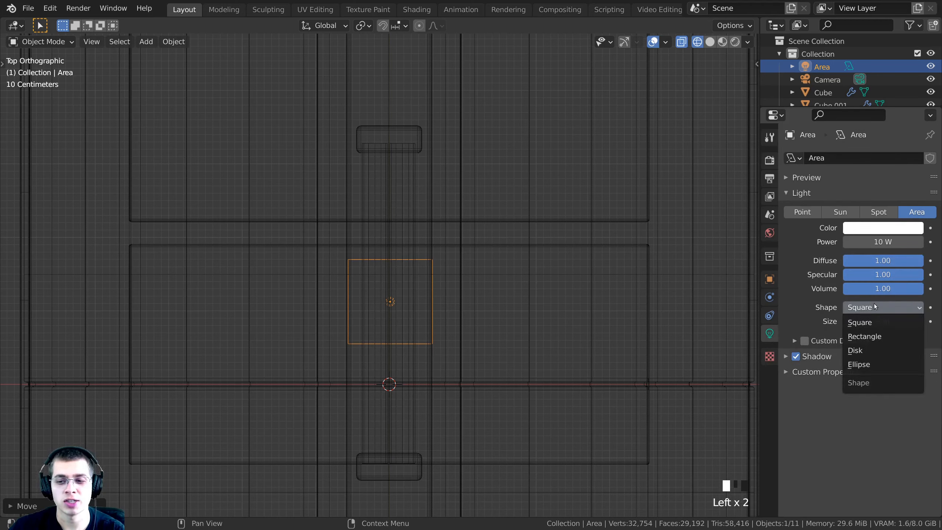
left_click(870, 337)
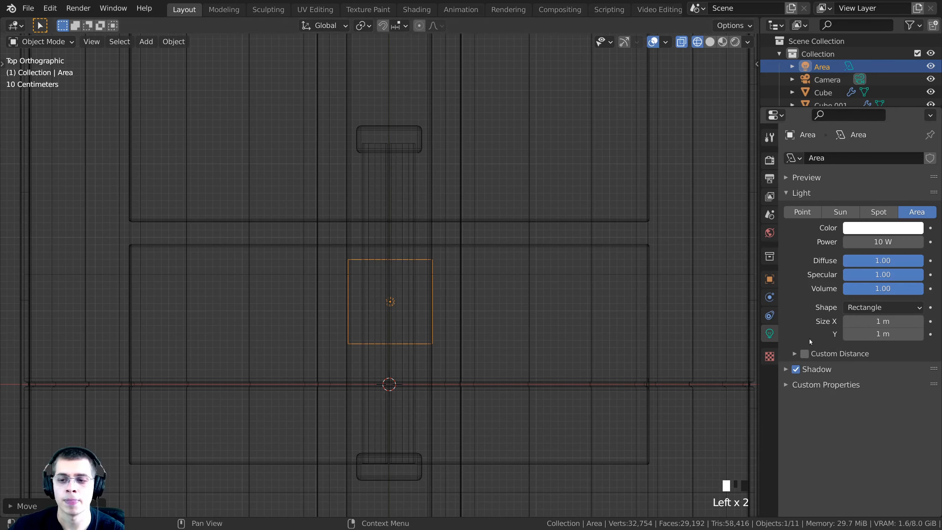
left_click_drag(923, 321, 900, 334)
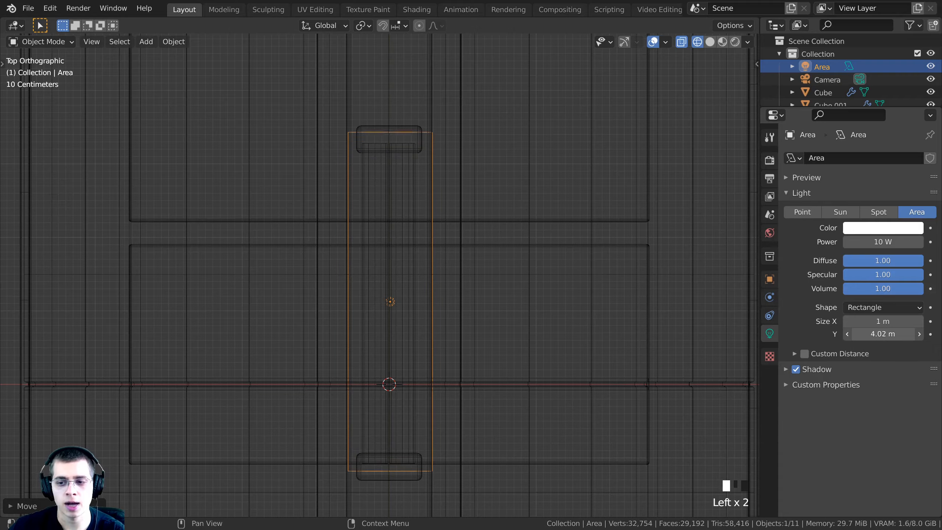
left_click_drag(883, 334, 880, 334)
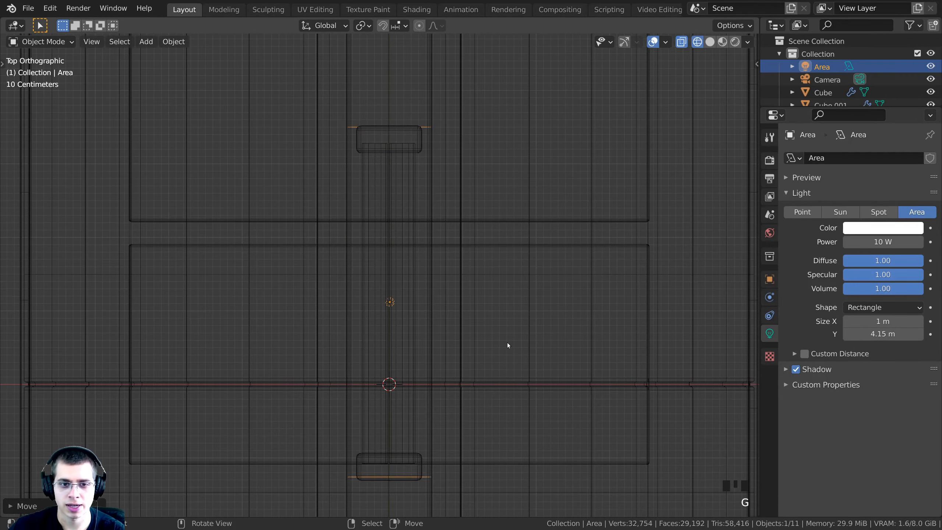
Step: Raise the area light towards the tunnel ceiling, viewing it in perspective with solid shading
mouse_move(507, 343)
middle_mouse_down()
mouse_move(501, 227)
mouse_move(530, 193)
middle_mouse_up()
key("z")
mouse_move(531, 192)
middle_mouse_down("shift")
mouse_move(535, 239)
mouse_move(560, 215)
middle_mouse_up("shift")
mouse_move(560, 215)
middle_mouse_down("shift")
mouse_move(491, 247)
mouse_move(471, 304)
middle_mouse_up("shift")
key("g")
left_click(416, 126)
Step: Fine-tune the area light's height along the Z axis until it sits at the nearest ceiling lamp's tubes
middle_click_drag(404, 98, 370, 270)
scroll(408, 286, "up", 2)
key("g")
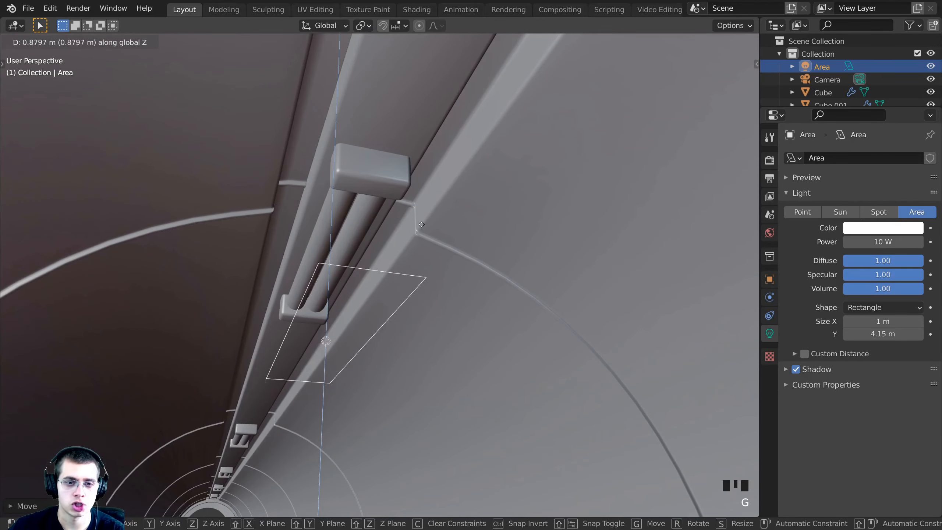
left_click(456, 219)
middle_click_drag(456, 218, 487, 240)
key("g")
key("z")
left_click(446, 194)
Step: Preview the tunnel through the camera with rendered shading and select the area light above the frame
key("a")
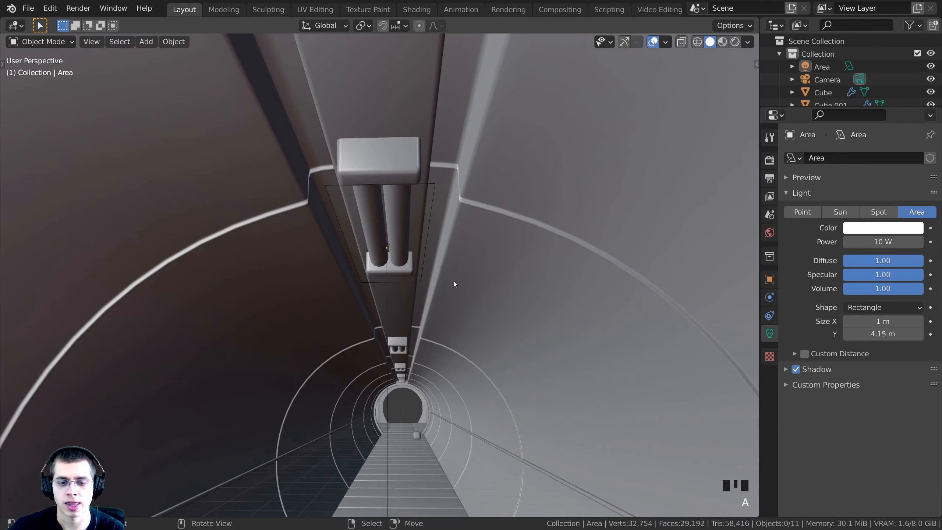
key("KP_0")
key("z")
left_click(454, 102)
scroll(453, 309, "down", 1)
middle_click_drag(453, 311, 471, 318, "shift")
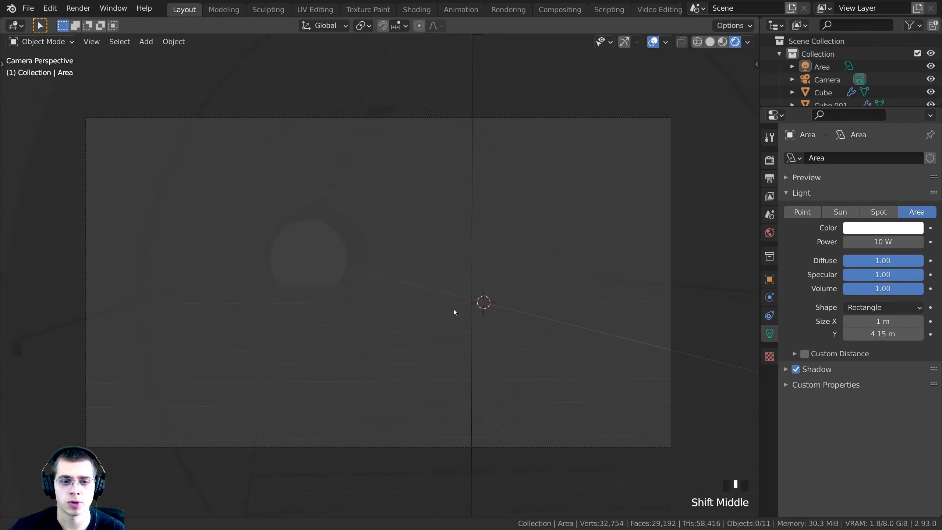
key("z")
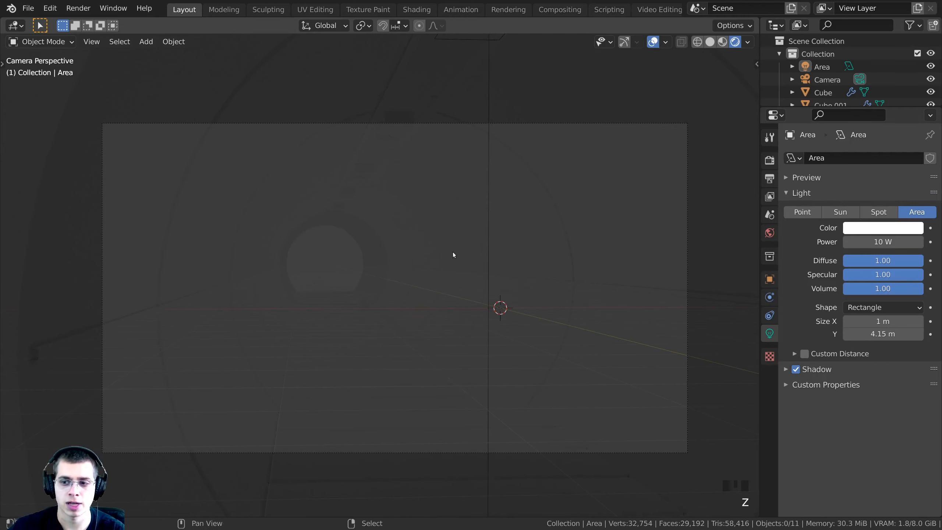
scroll(452, 255, "down", 1)
middle_click_drag(453, 54, 454, 80, "shift")
left_click(453, 80)
key("g")
key("g")
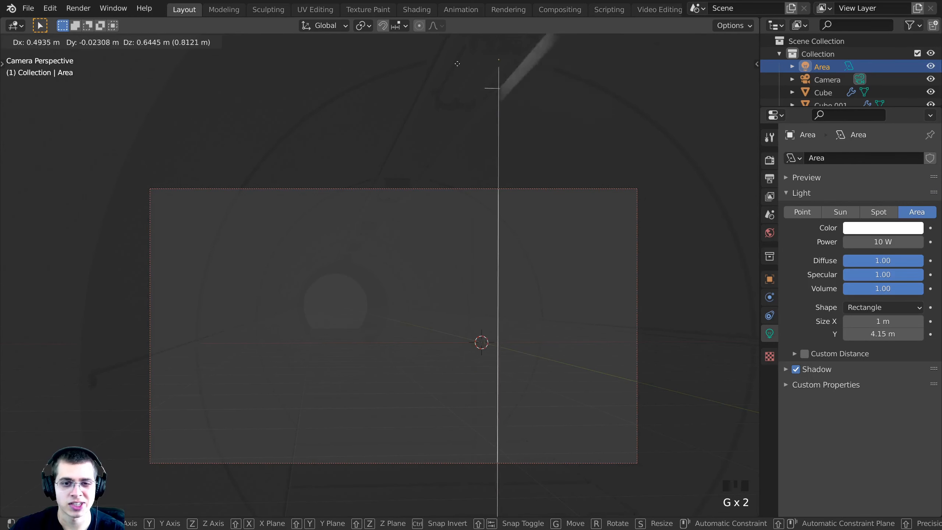
left_click(423, 80)
Step: Set the area light's power to 1000 W
left_click(864, 238)
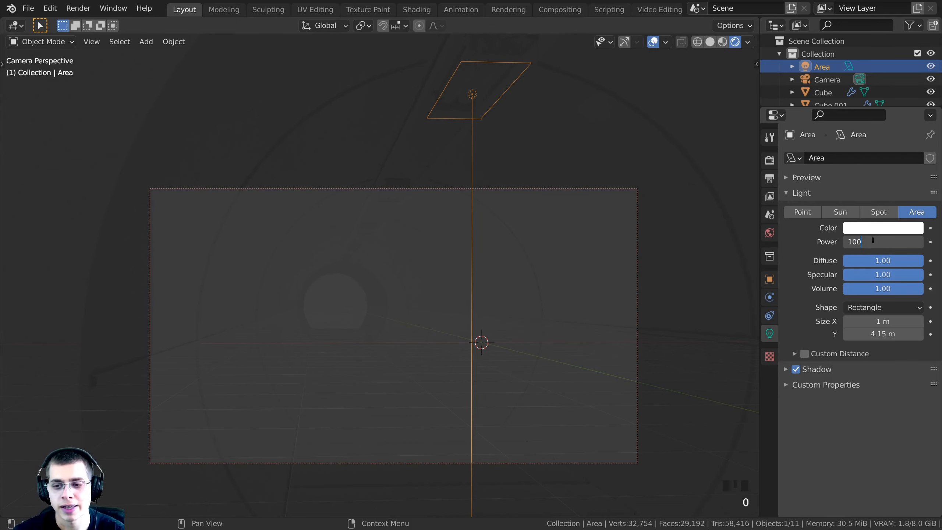
type("1000")
key("Return")
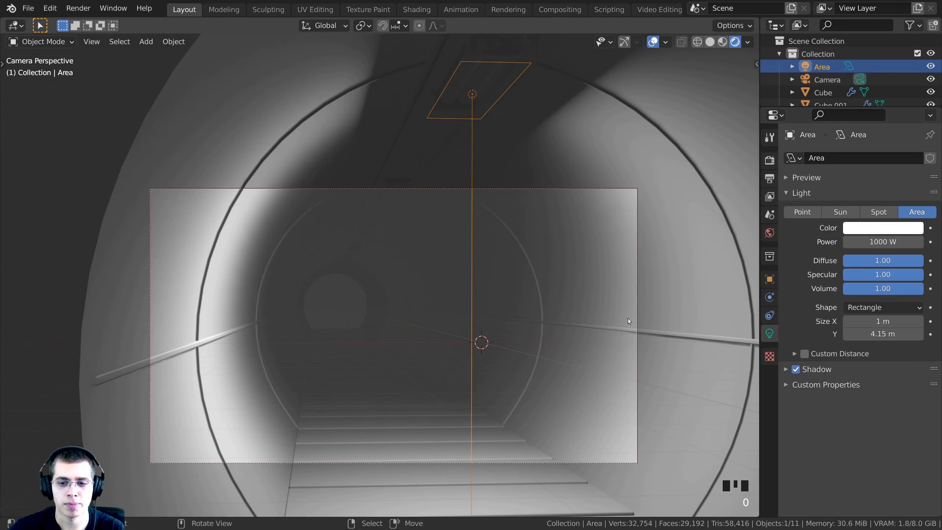
middle_click_drag(544, 118, 540, 117, "shift")
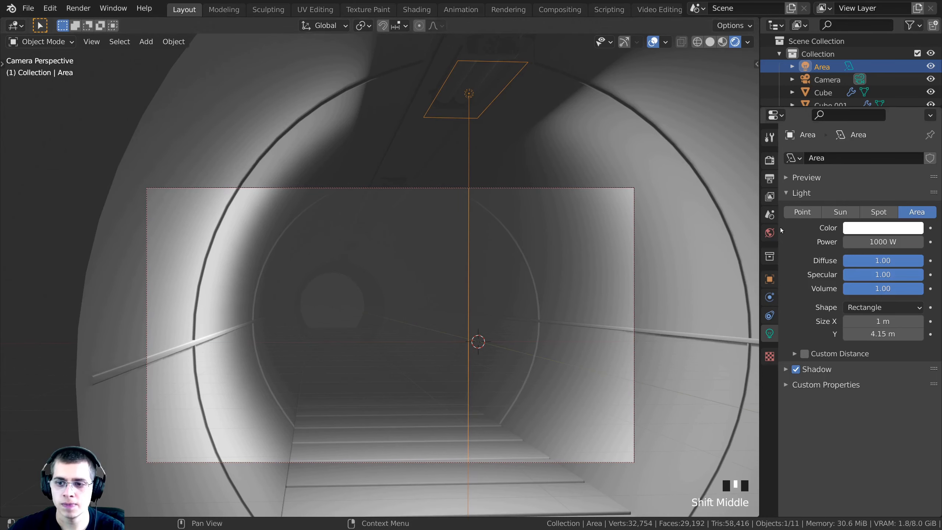
Step: Give the area light's colour a very pale blue tint
left_click(864, 231)
left_click_drag(858, 105, 859, 100)
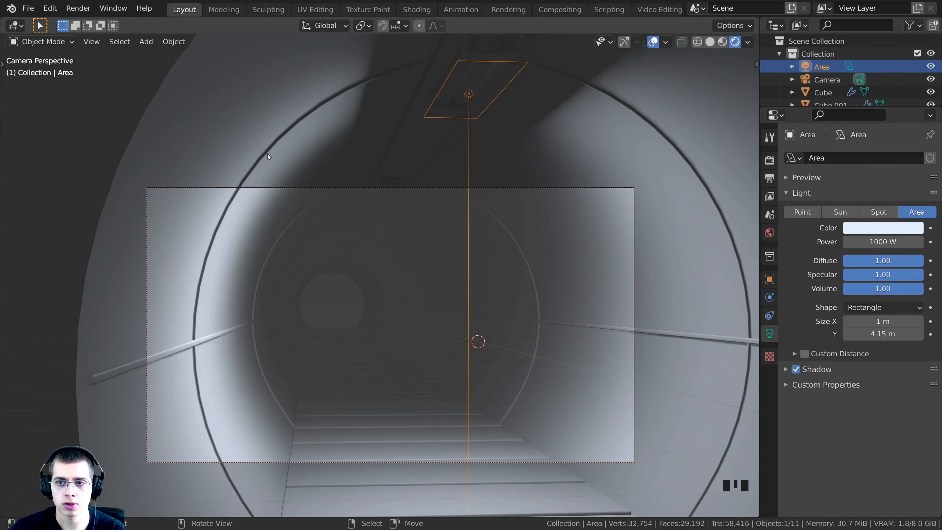
left_click(872, 227)
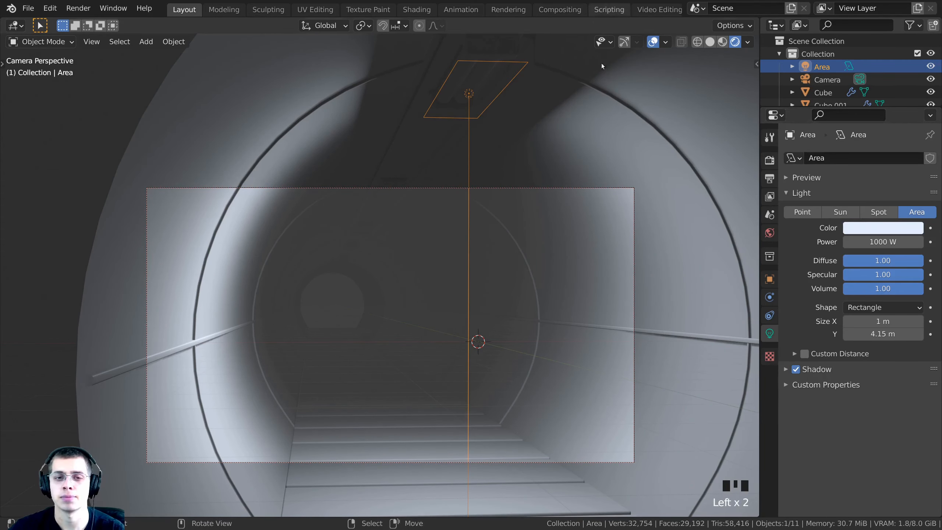
Step: In a wireframe top view, duplicate the area light along the Y axis onto the second ceiling lamp
middle_click_drag(554, 214, 550, 170, "shift")
key("KP_7")
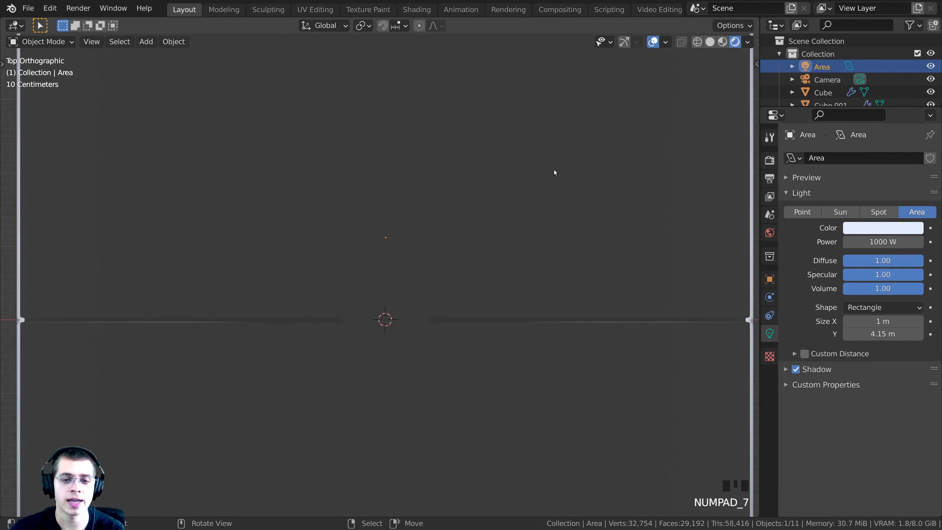
scroll(541, 197, "down", 10)
left_click(554, 17)
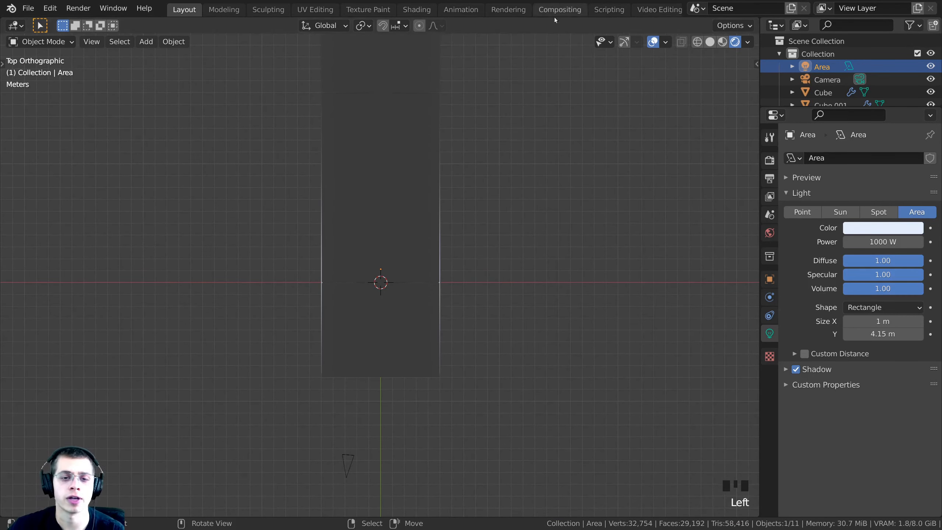
key("z")
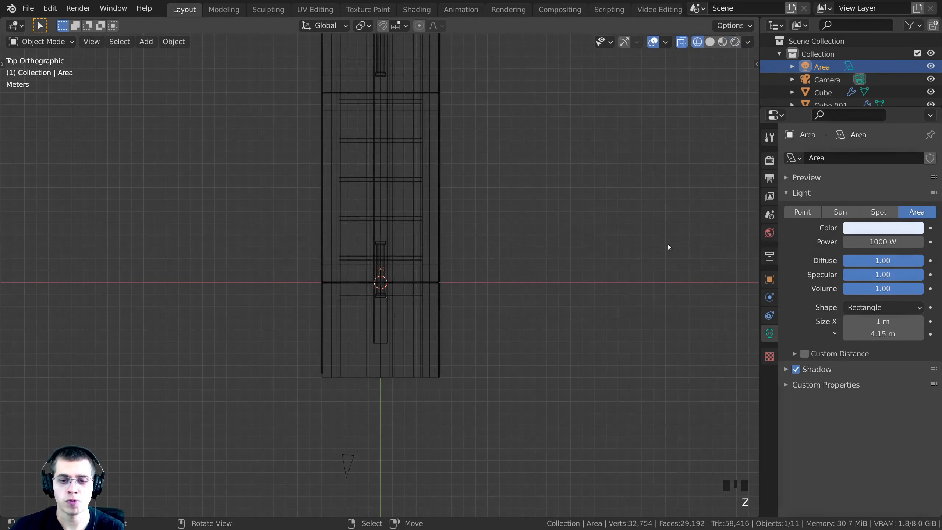
key("z")
middle_click_drag(366, 197, 395, 396, "shift")
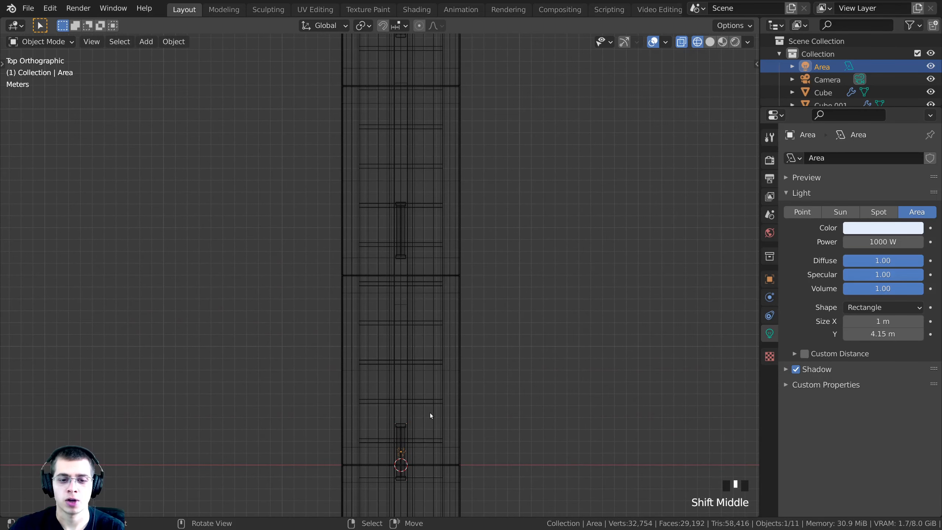
key("shift+d")
key("y")
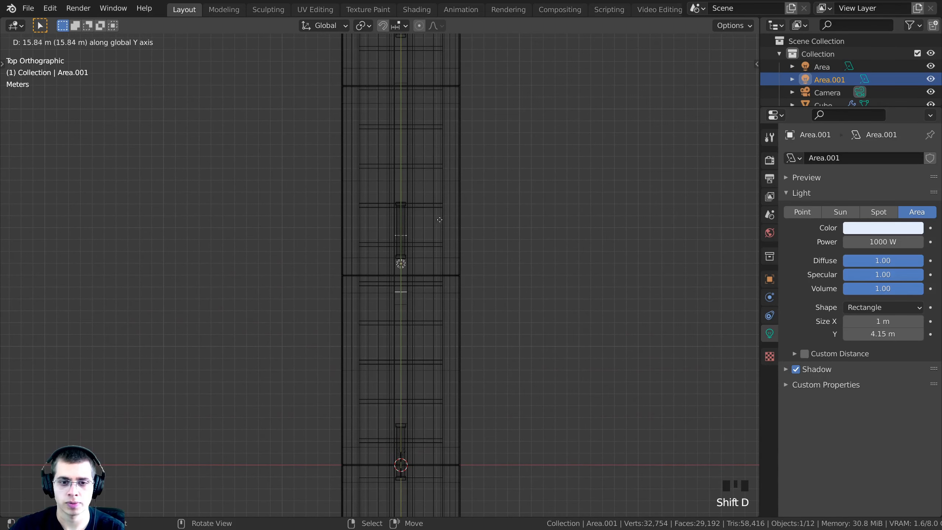
left_click(436, 187)
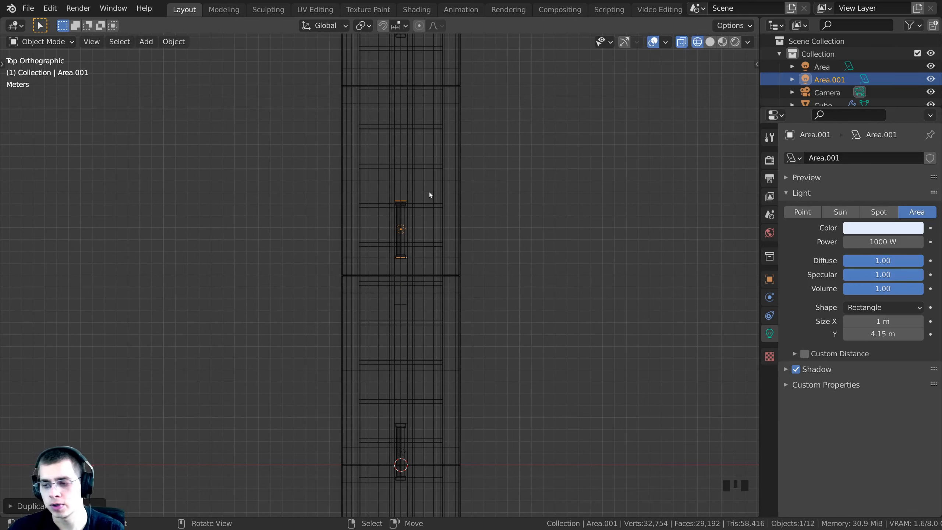
Step: Duplicate the second area light along the Y axis onto the third ceiling lamp
left_click(387, 3)
scroll(408, 154, "down", 1)
middle_click_drag(408, 154, 413, 267, "shift")
middle_click_drag(414, 274, 417, 367, "shift")
key("shift+d")
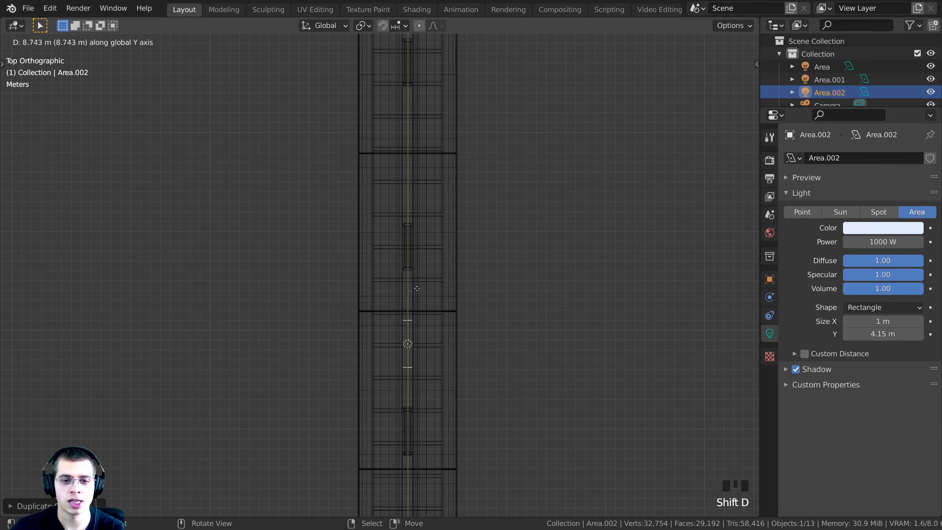
left_click(423, 199)
Step: Duplicate the third area light about 18.42 m along the Y axis onto the fourth ceiling lamp
middle_click_drag(423, 182, 431, 345, "shift")
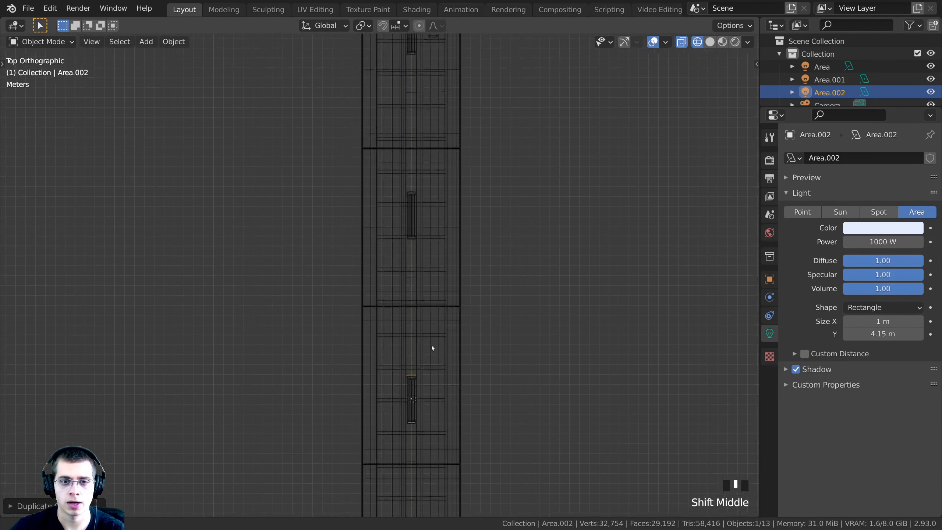
key("shift+d")
key("y")
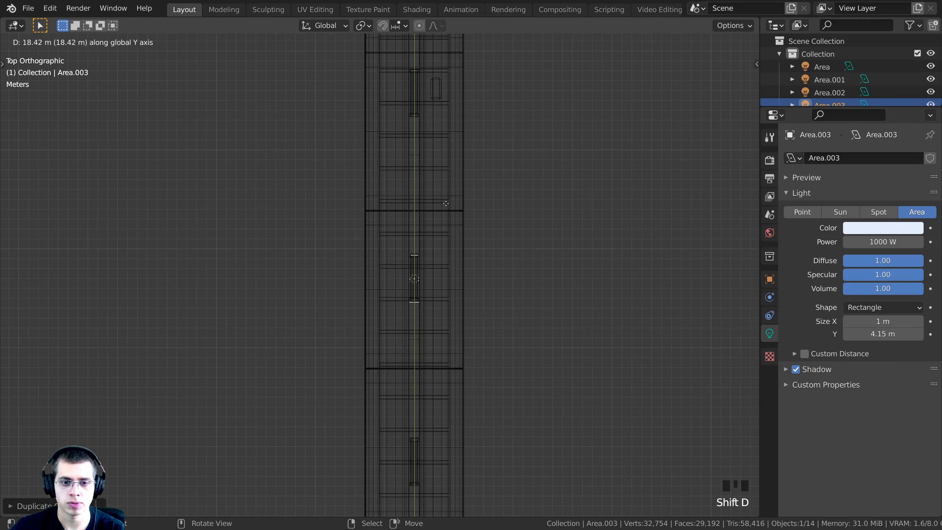
left_click(445, 203)
Step: Duplicate the fourth area light along the Y axis onto the last ceiling lamp before the end room
middle_click_drag(445, 202, 445, 382, "shift")
key("shift+d")
key("y")
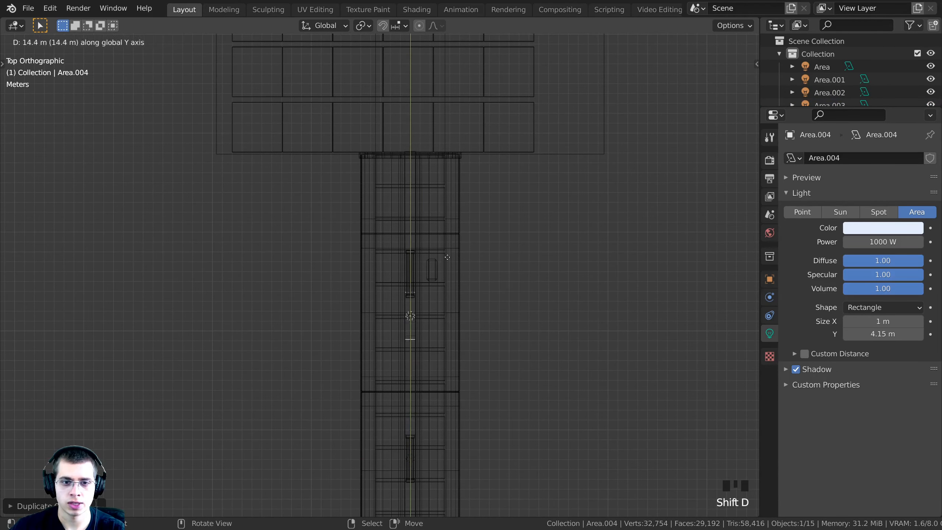
left_click(449, 222)
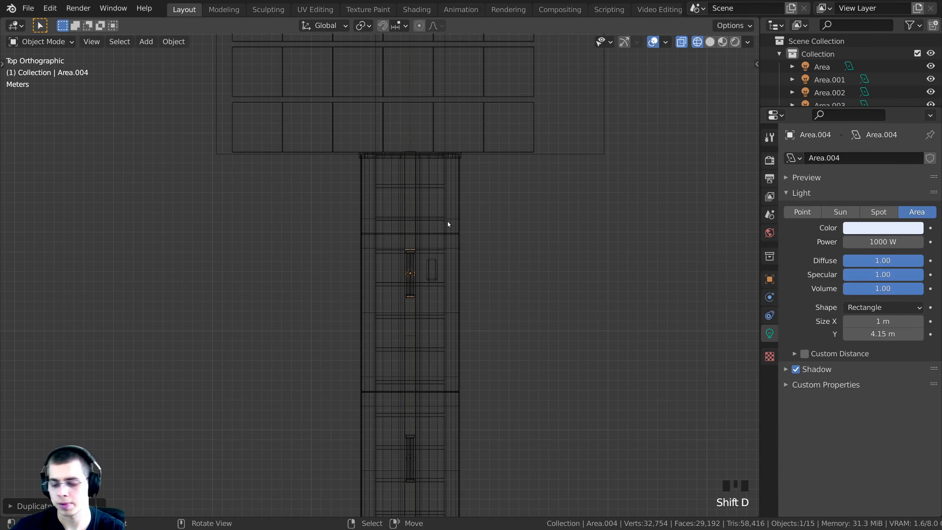
Step: Examine the lighting of the whole tunnel through the camera with rendered shading
key("KP_0")
left_click(481, 227)
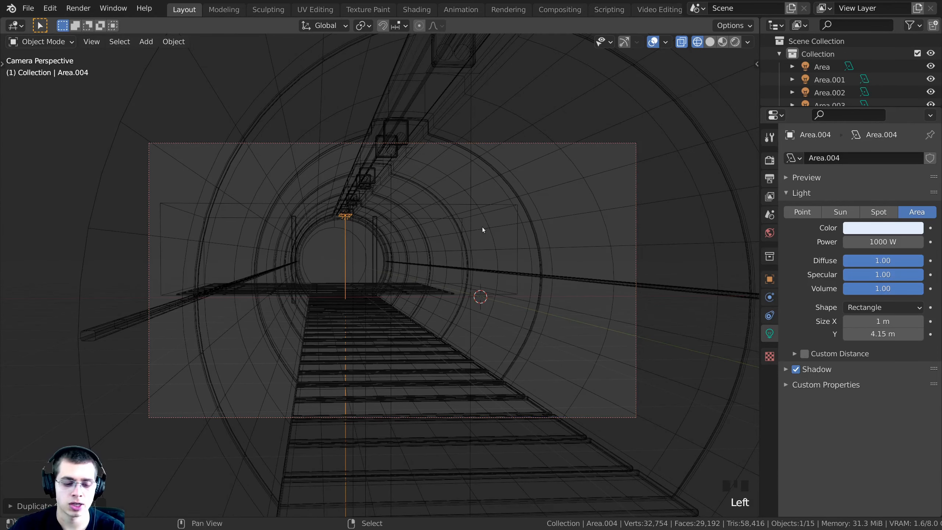
middle_click_drag(482, 227, 484, 423, "shift")
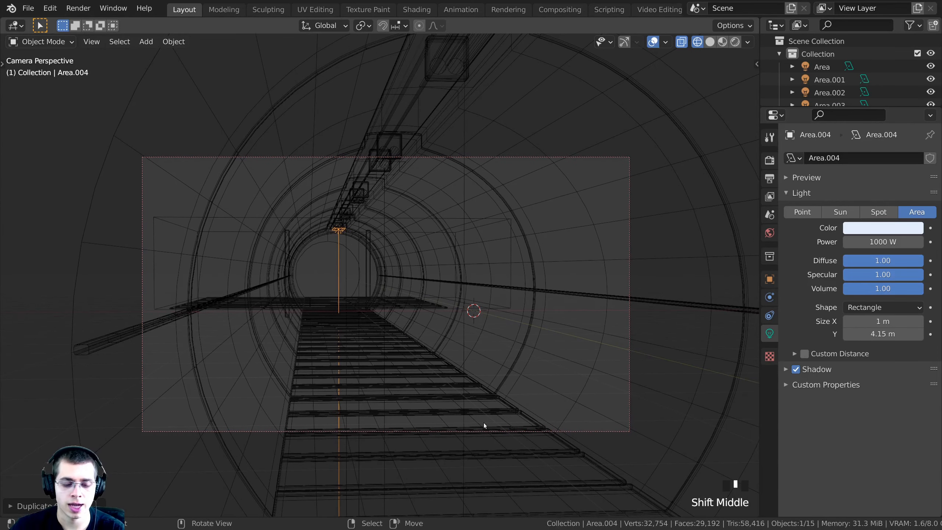
left_click(733, 43)
scroll(435, 191, "up", 1)
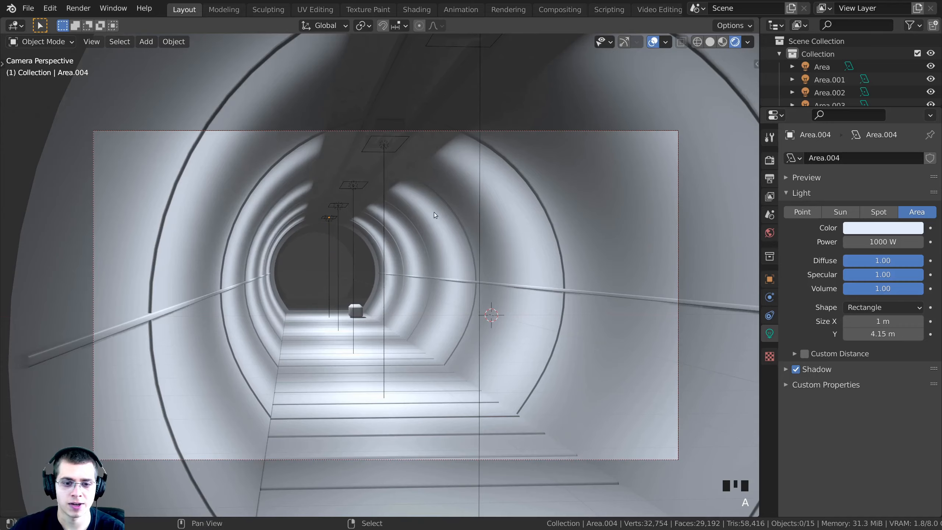
middle_click_drag(434, 212, 448, 192, "shift")
scroll(413, 223, "up", 1)
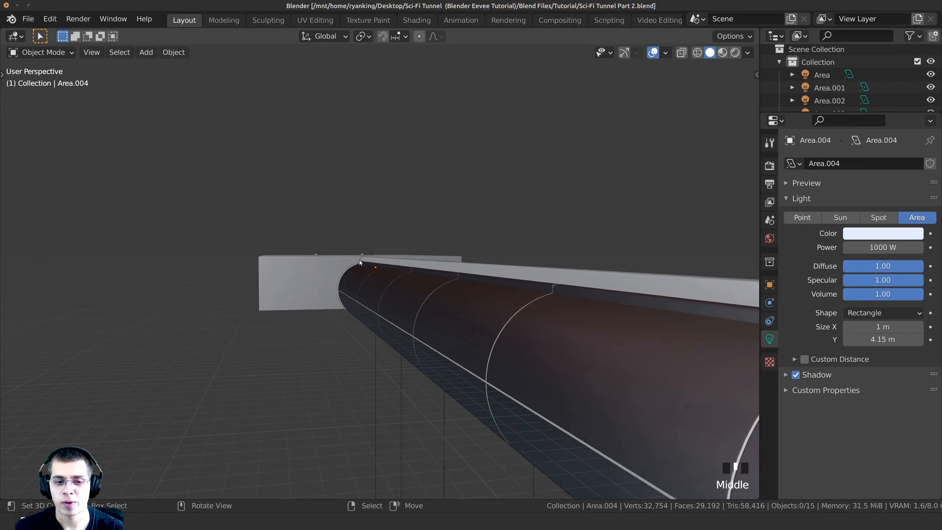
Step: Select the last tunnel light and duplicate it along the Y axis into the large room at the tunnel's end
mouse_move(359, 258)
middle_mouse_down()
mouse_move(298, 275)
mouse_move(490, 376)
middle_mouse_up()
scroll(249, 262, "up", 4)
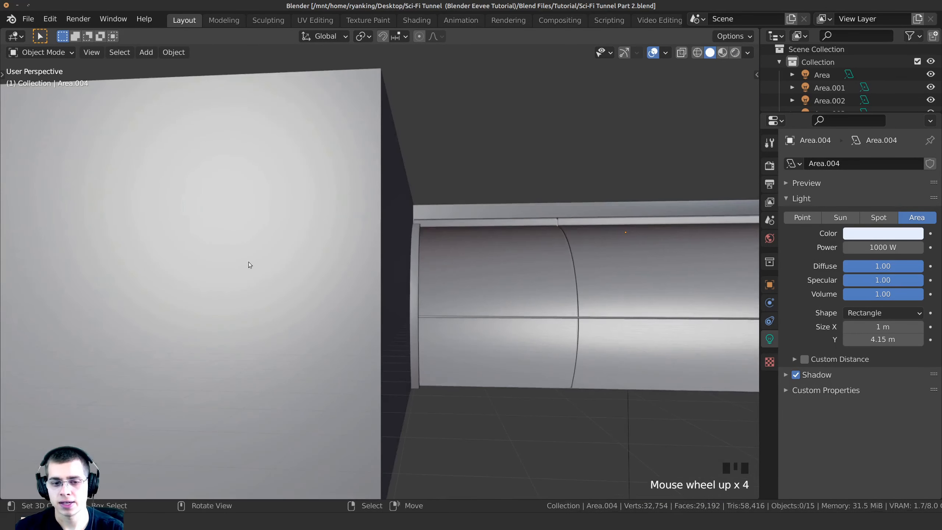
middle_click_drag(248, 262, 347, 287)
scroll(422, 269, "down", 1)
right_click(351, 285)
mouse_move(451, 281)
middle_mouse_down()
mouse_move(403, 285)
mouse_move(530, 313)
mouse_move(455, 292)
middle_mouse_up()
scroll(530, 314, "down", 4)
key("shift+d")
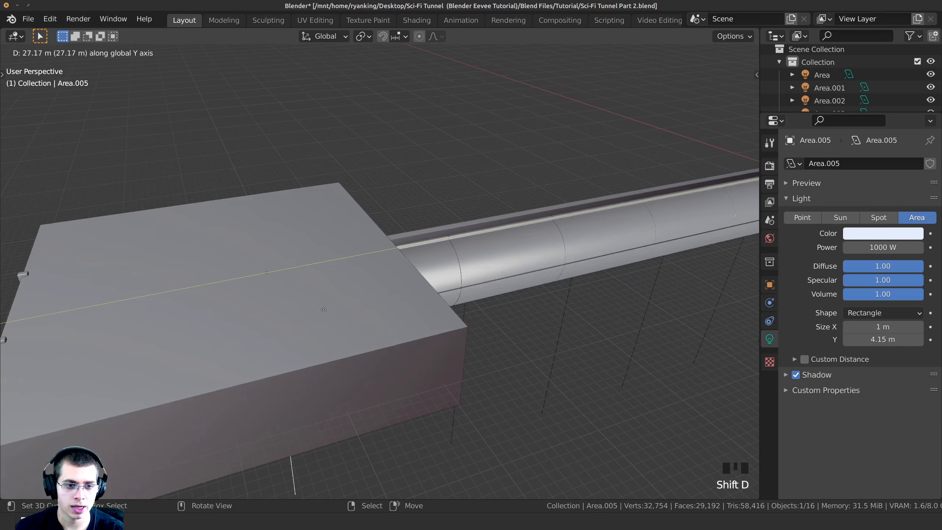
left_click(262, 317)
Step: From inside the room, move the duplicated light along the ceiling toward the far wall with the circular opening
middle_click_drag(263, 317, 579, 308, "shift")
middle_click_drag(578, 308, 385, 244)
scroll(513, 279, "up", 5)
key("g")
left_click(277, 244)
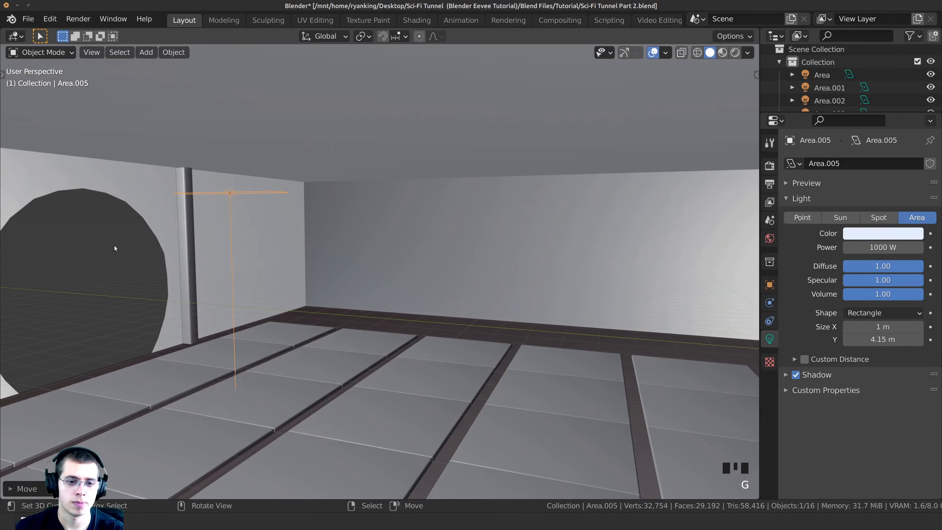
Step: Scale the room's area light up to several times its size and rotate it 90 degrees around the Z axis
middle_click_drag(115, 249, 378, 263)
key("s")
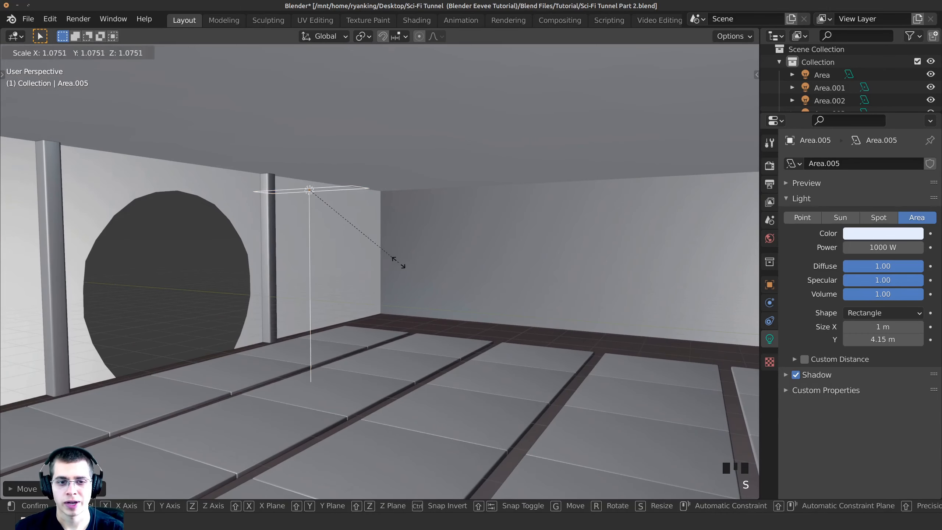
left_click(17, 318)
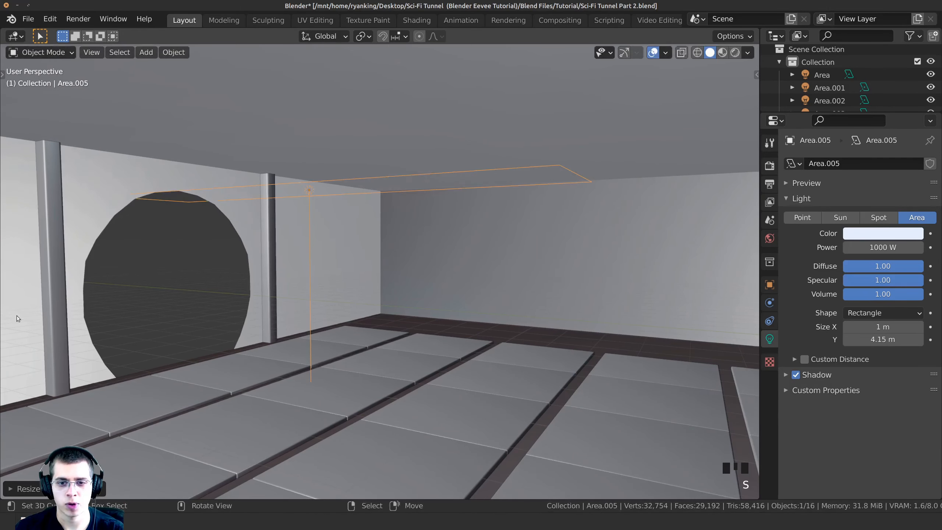
key("r")
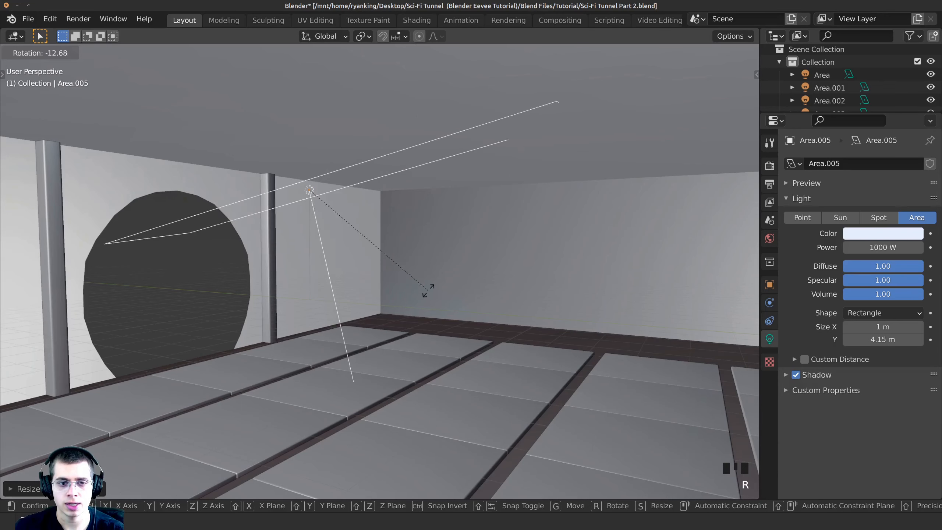
key("z")
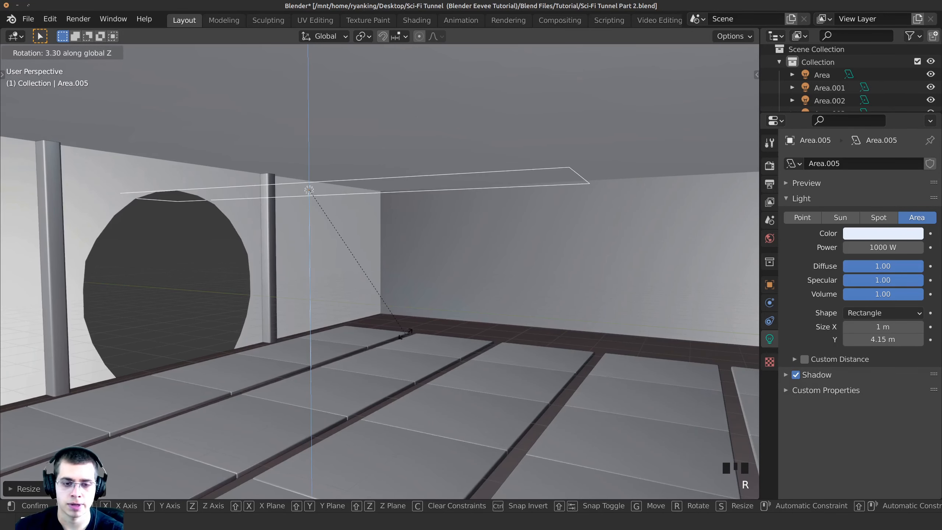
type("90")
key("Return")
Step: Move the room's area light along the X axis to centre it over the far wall's circular opening
middle_click_drag(441, 337, 375, 272)
key("g")
key("x")
left_click(421, 271)
key("g")
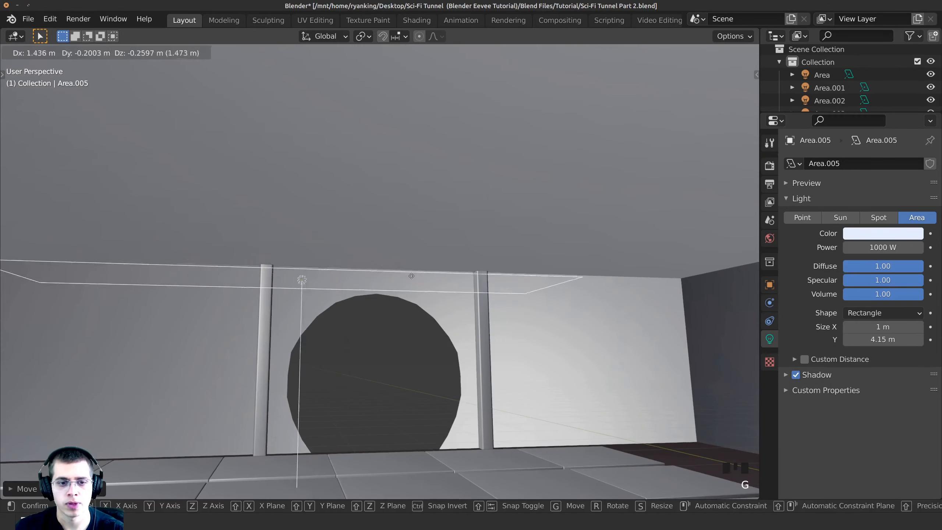
key("x")
left_click(466, 284)
Step: Adjust the room light's position along the Y axis so it sits close to the far wall
scroll(474, 290, "up", 3)
middle_click_drag(466, 284, 606, 304)
scroll(475, 292, "down", 1)
key("g")
middle_click_drag(594, 304, 570, 303)
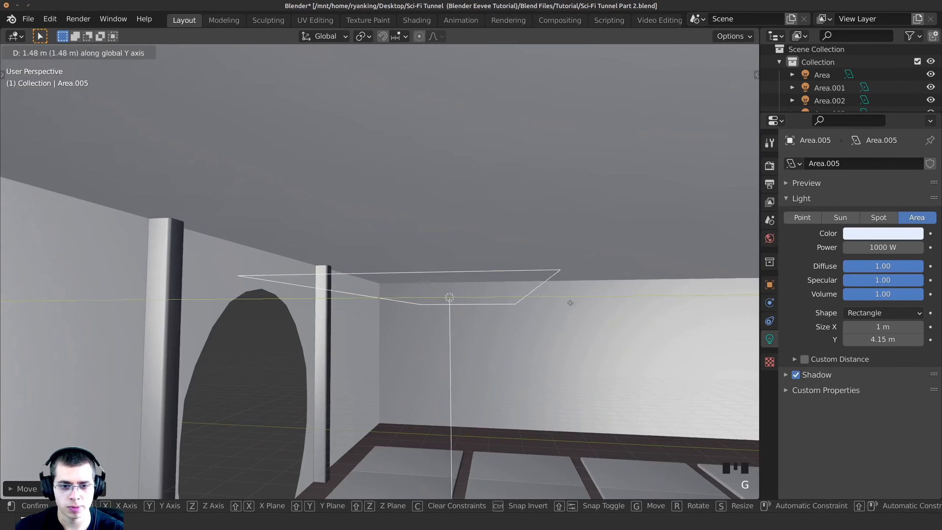
left_click(529, 295)
key("g")
left_click(561, 296)
Step: Raise the room's area light along the Z axis to just below the ceiling
key("g")
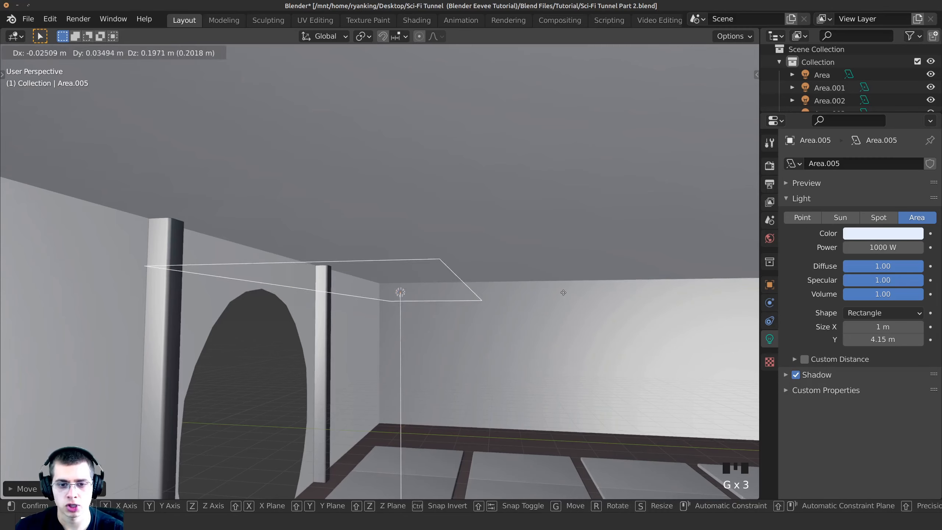
key("z")
left_click(557, 262)
Step: Preview the room with rendered shading and set its area light's power to 2000 W
middle_click_drag(557, 263, 511, 277)
key("z")
mouse_move(494, 189)
middle_mouse_down()
mouse_move(515, 290)
mouse_move(418, 245)
mouse_move(359, 257)
middle_mouse_up()
scroll(459, 271, "down", 3)
key("alt+a")
scroll(248, 270, "up", 2)
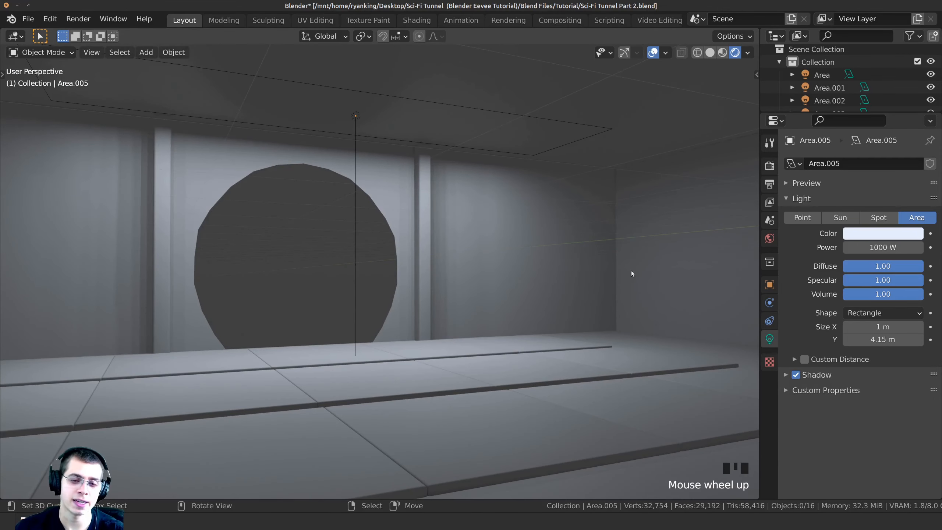
middle_click_drag(487, 314, 469, 320)
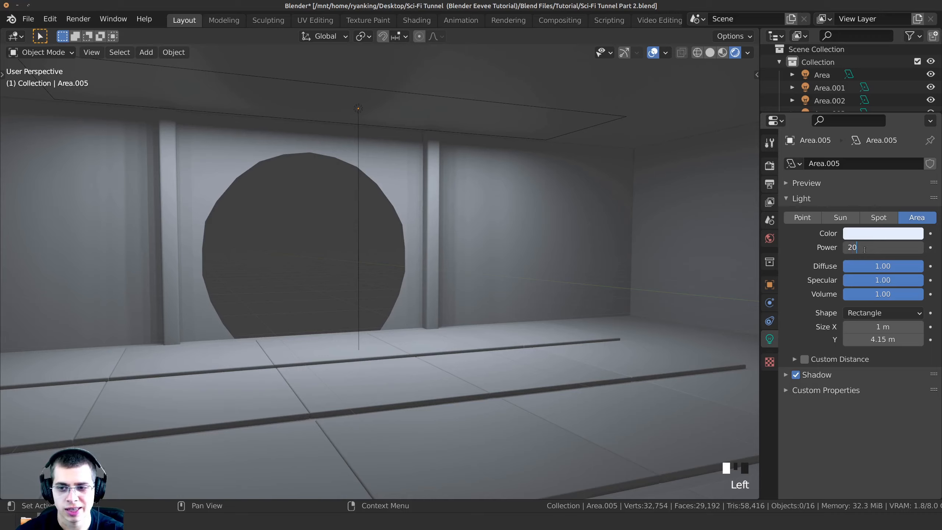
key("Return")
Step: Select the room's area light and duplicate it along the Y axis toward the tunnel entrance
scroll(574, 167, "down", 2)
middle_click_drag(574, 166, 322, 140)
right_click(323, 142)
middle_click_drag(466, 146, 439, 185)
key("shift+d")
key("y")
left_click(724, 177)
Step: Reposition the duplicated room light along the Y axis until it hangs nearer the tunnel-side wall
middle_click_drag(627, 180, 500, 182, "shift")
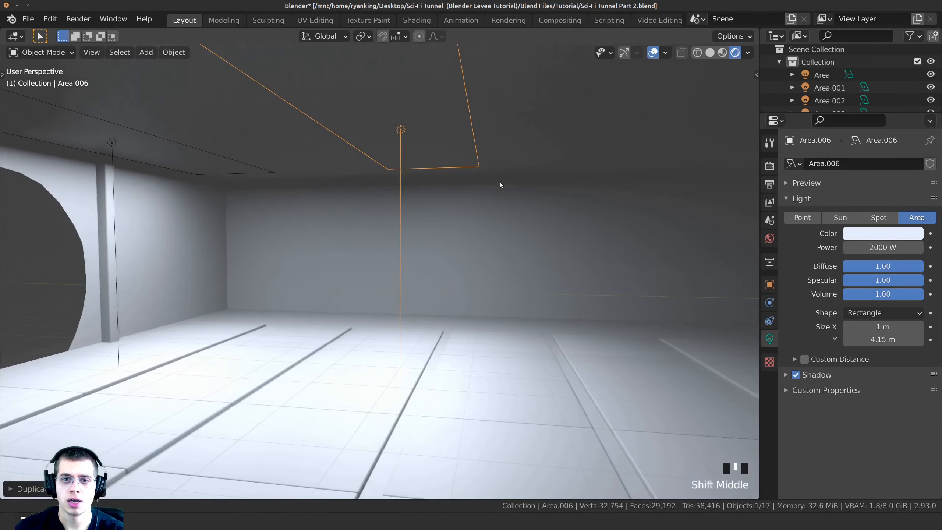
key("g")
key("y")
left_click(680, 179)
key("g")
key("y")
middle_click_drag(590, 178, 472, 169, "shift")
left_click(665, 173)
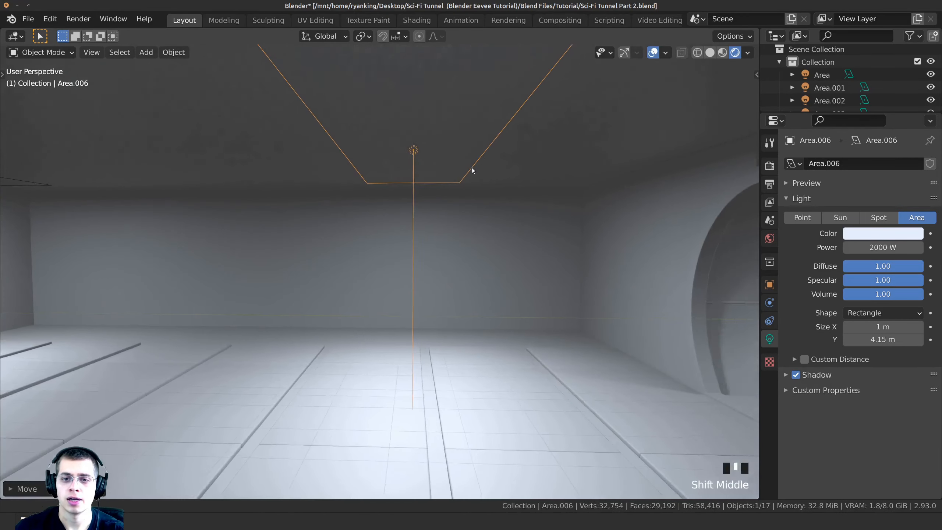
key("g")
key("y")
left_click(545, 163)
key("g")
key("y")
left_click(520, 152)
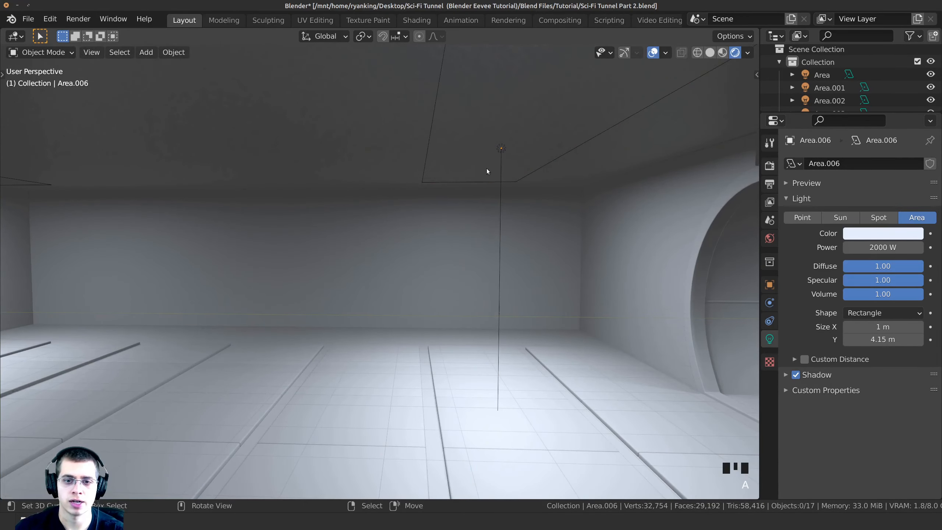
Step: Examine the lit end room and tunnel walls through the camera, close up and from farther back
key("KP_0")
scroll(537, 207, "up", 7)
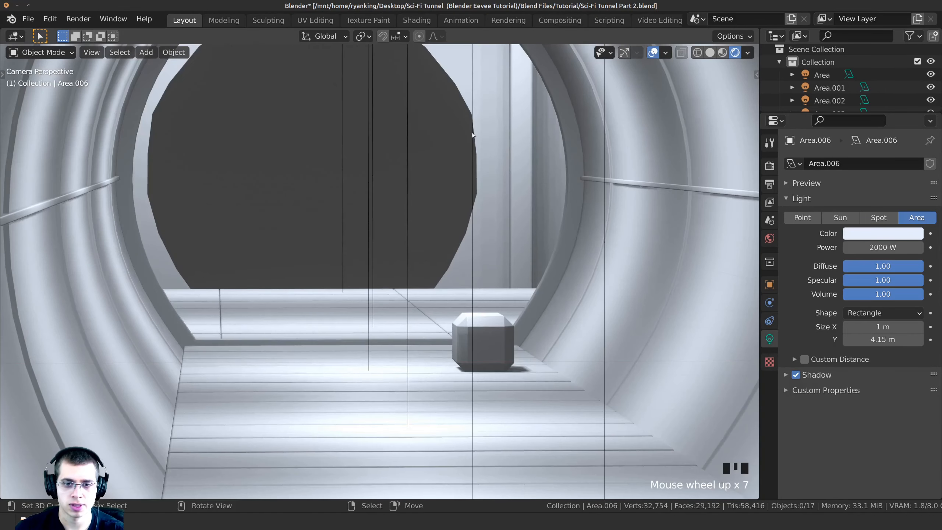
middle_click_drag(296, 321, 228, 212, "shift")
middle_click_drag(324, 339, 406, 285, "shift")
scroll(407, 282, "down", 2)
middle_click_drag(533, 222, 555, 162, "shift")
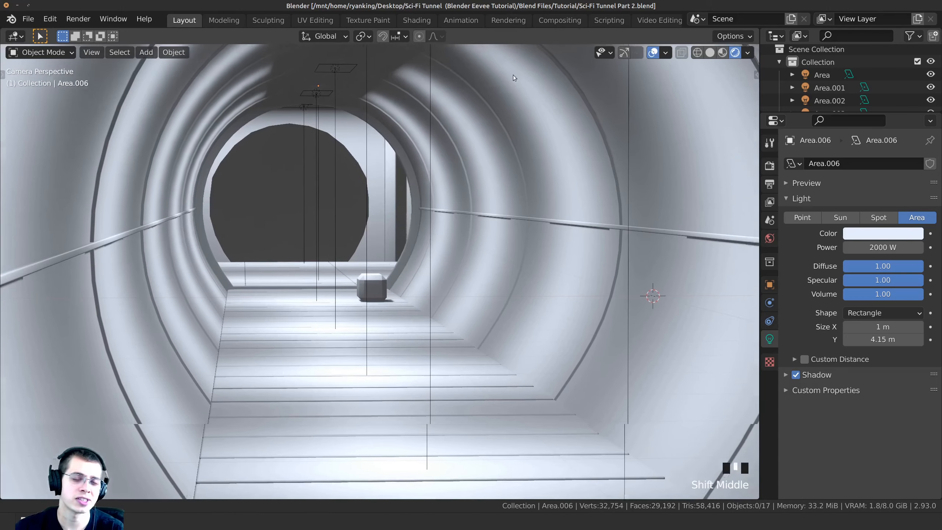
scroll(735, 194, "down", 1)
Step: Select the tunnel cylinder and add a new material to it in the Shading workspace, with a rendered camera view
right_click(667, 163)
middle_click_drag(625, 162, 526, 178, "shift")
scroll(513, 194, "down", 3)
scroll(601, 189, "down", 1)
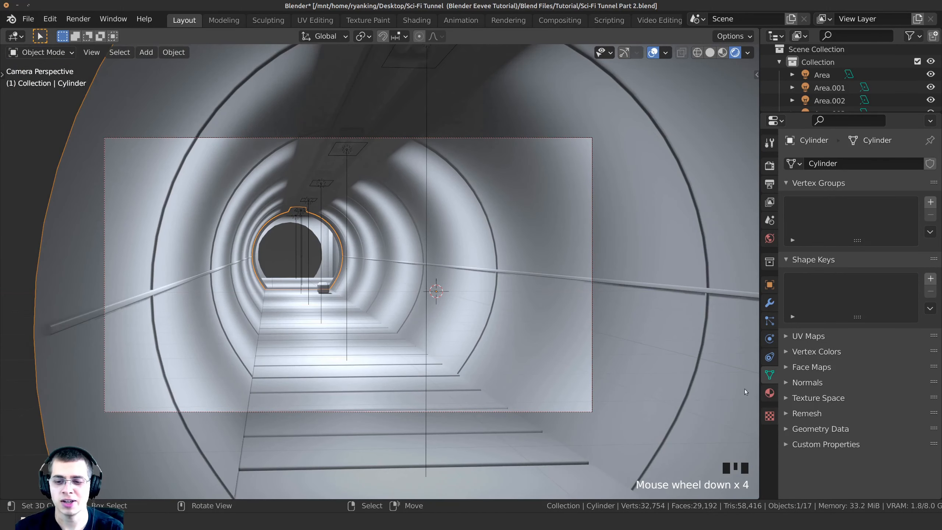
left_click(416, 20)
key("KP_0")
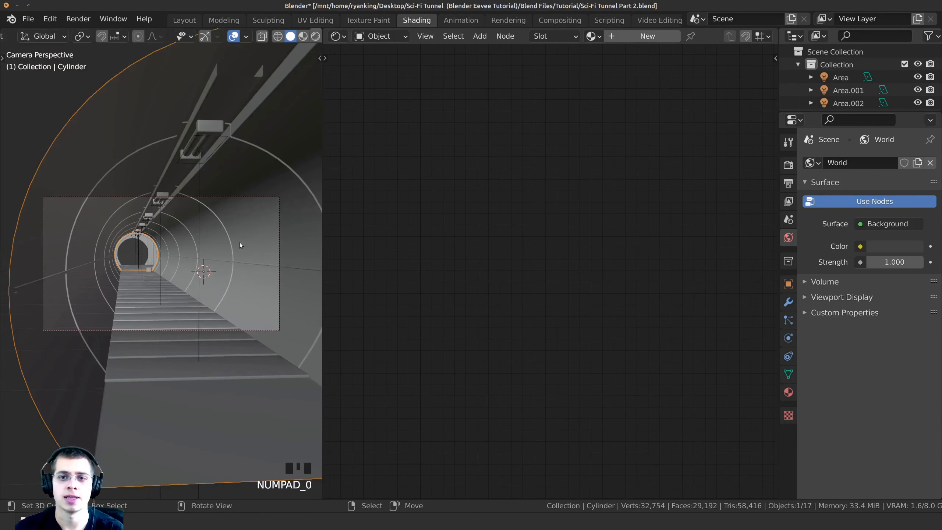
middle_click_drag(240, 242, 274, 288, "shift")
key("z")
left_click(647, 35)
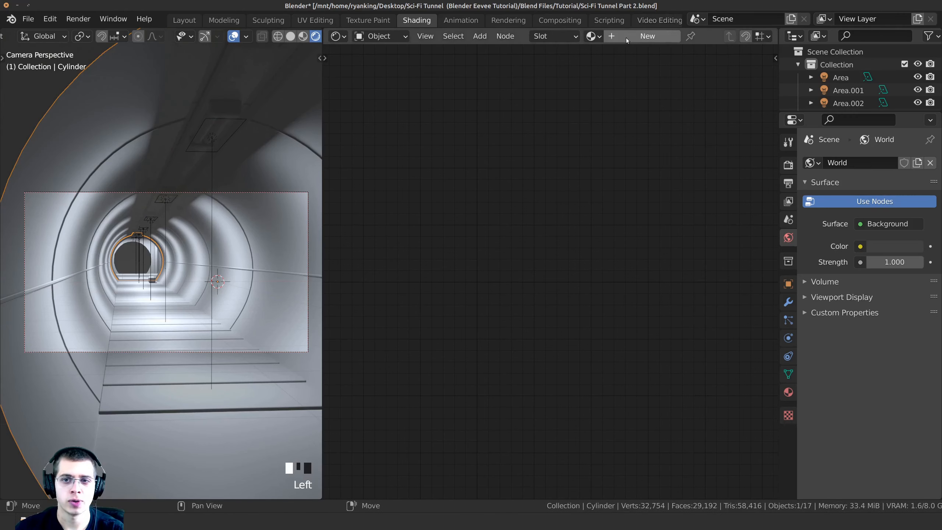
Step: Name the tunnel cylinder's new material Tunnel Walls and move its Principled BSDF node slightly closer to the Material Output
left_click(626, 46)
left_click(672, 36)
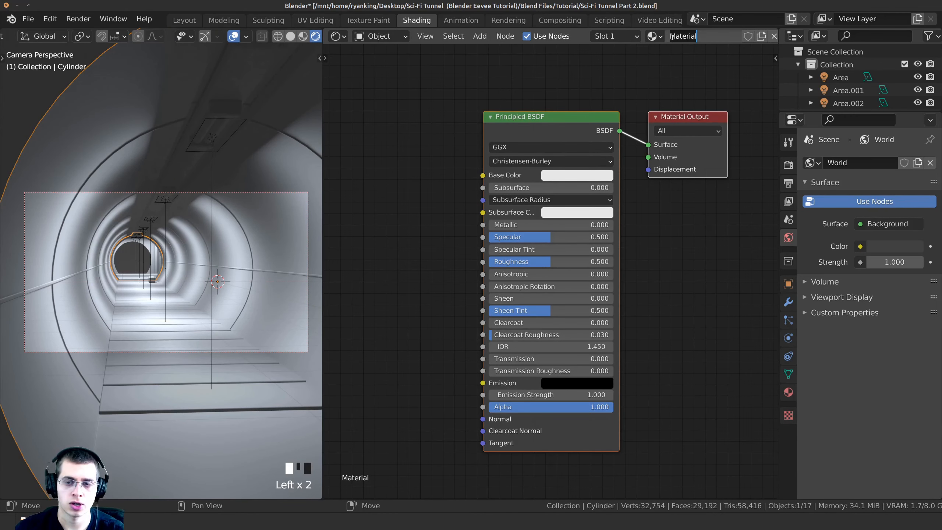
type("Tunnel Wl")
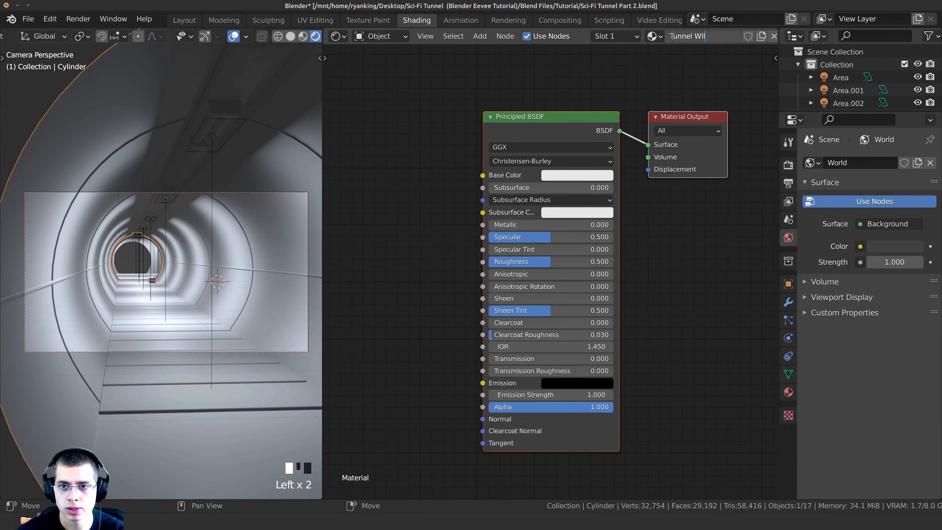
key("BackSpace")
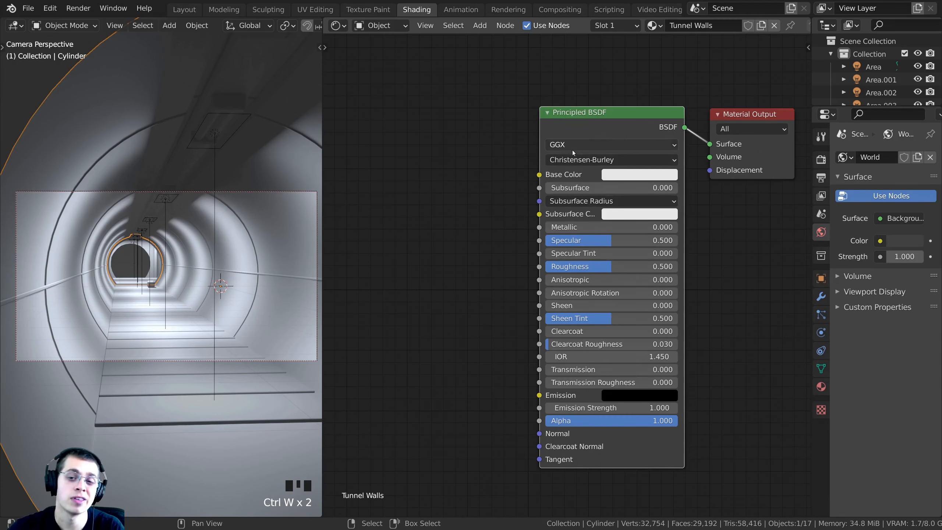
middle_click_drag(521, 198, 513, 241)
scroll(514, 242, "up", 1)
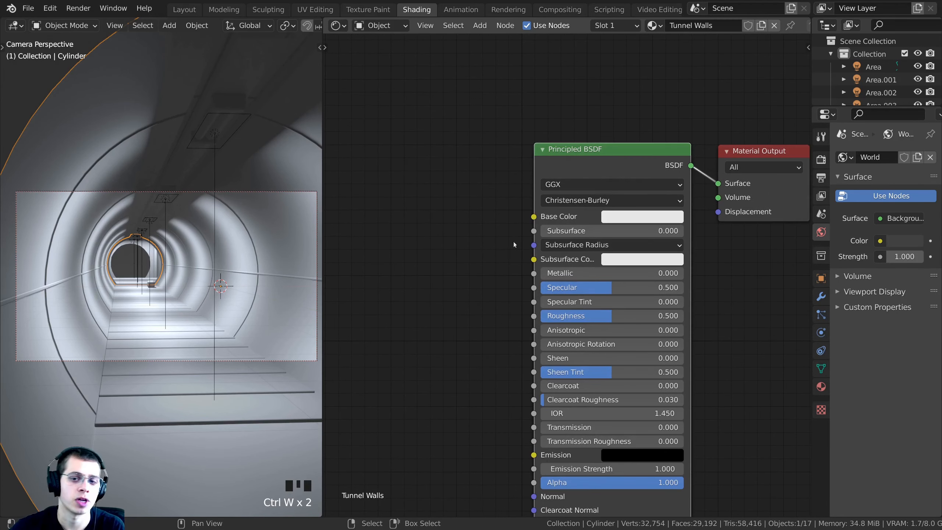
middle_click_drag(597, 165, 580, 128)
left_click_drag(598, 114, 624, 118)
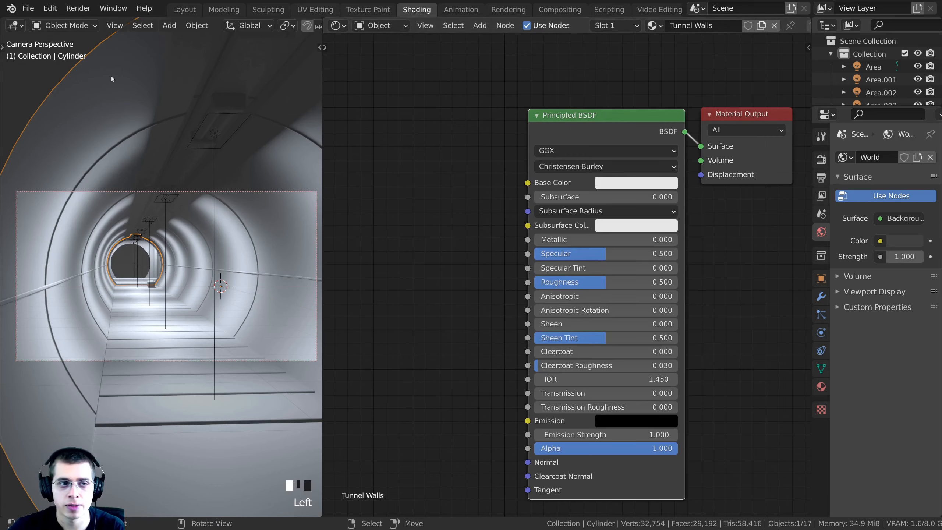
Step: Open the add-on preferences and search for "node" to check whether the Node Wrangler add-on is enabled
left_click(50, 8)
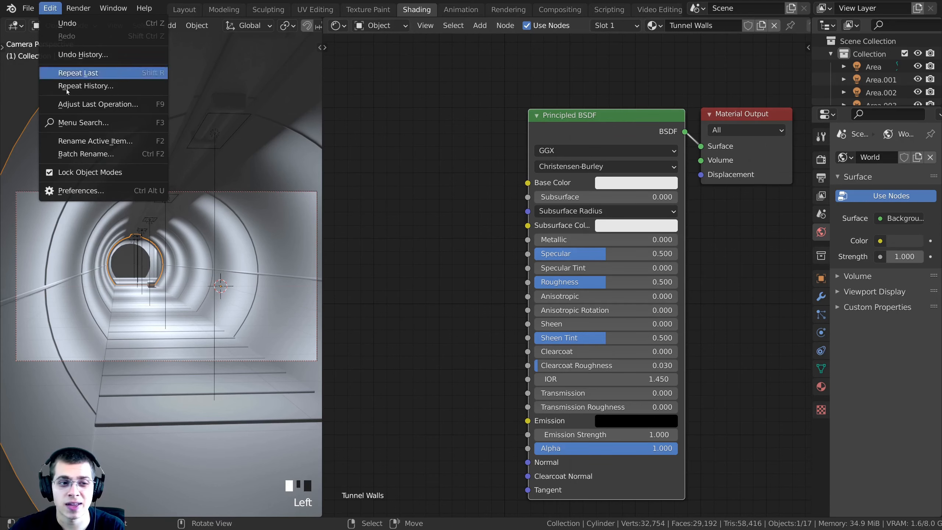
left_click(76, 190)
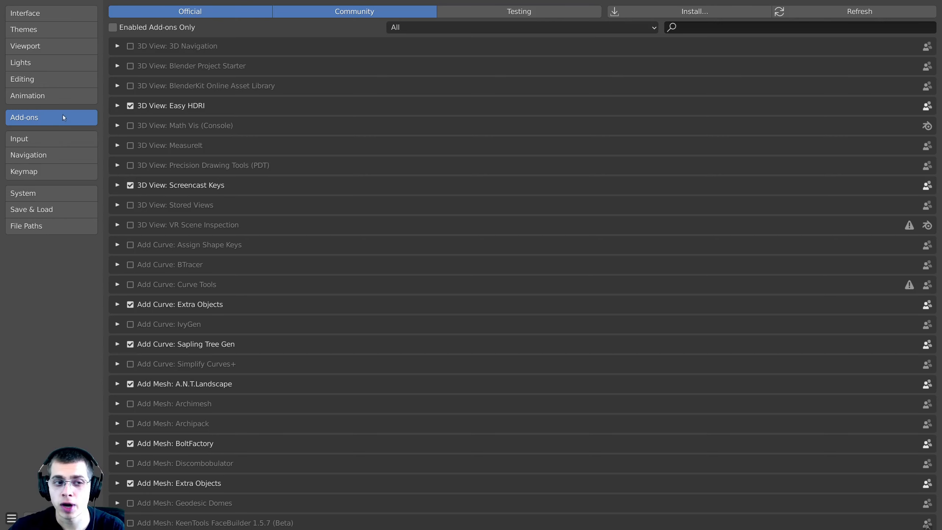
left_click(744, 26)
type("node")
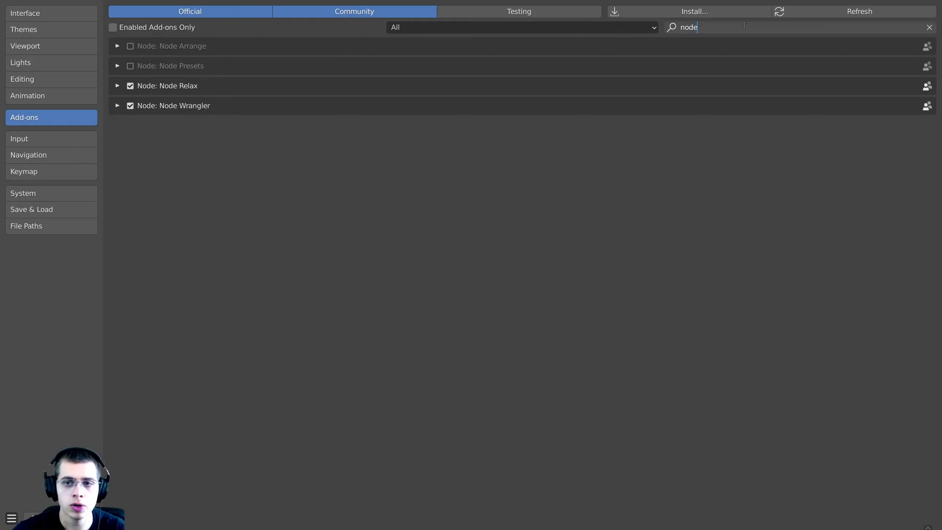
key("Return")
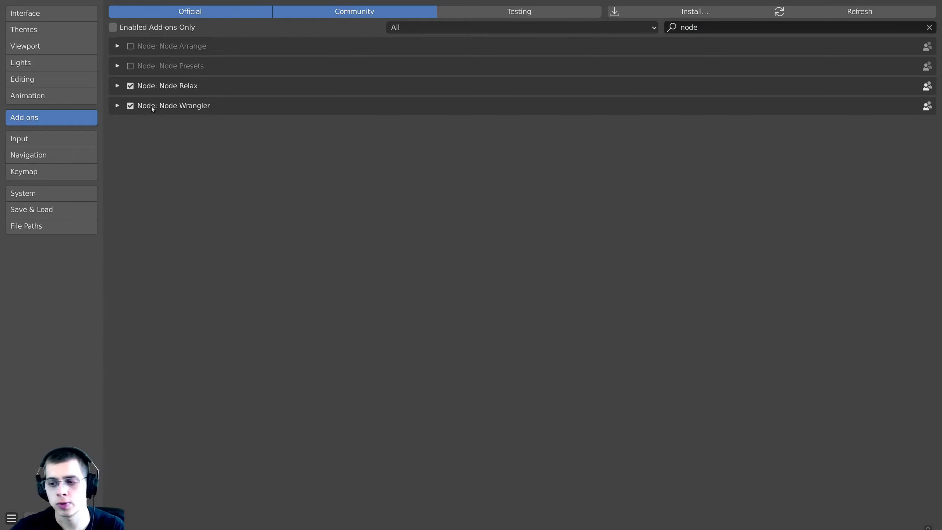
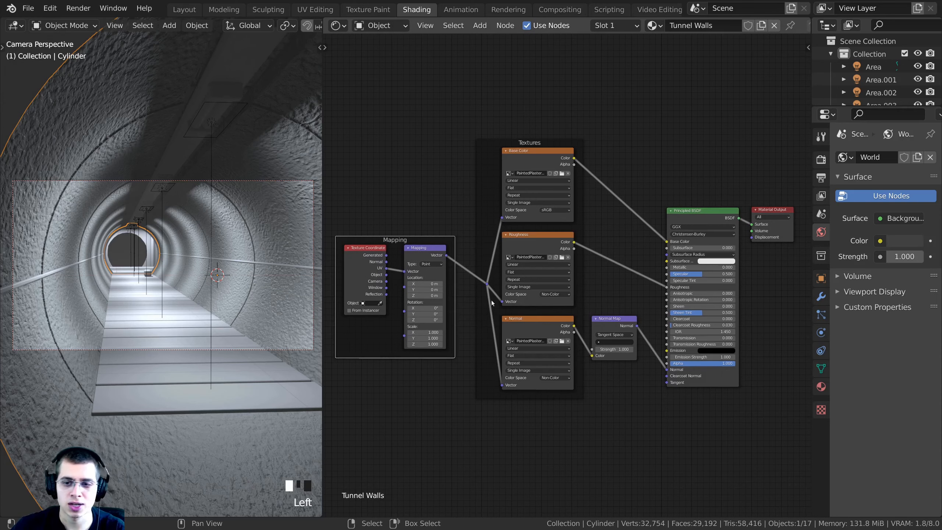
Step: Inspect the PaintedPlaster image file names in the Base Color and Roughness texture nodes without changing them
middle_click_drag(577, 201, 555, 215)
scroll(565, 186, "up", 1)
scroll(555, 216, "up", 2)
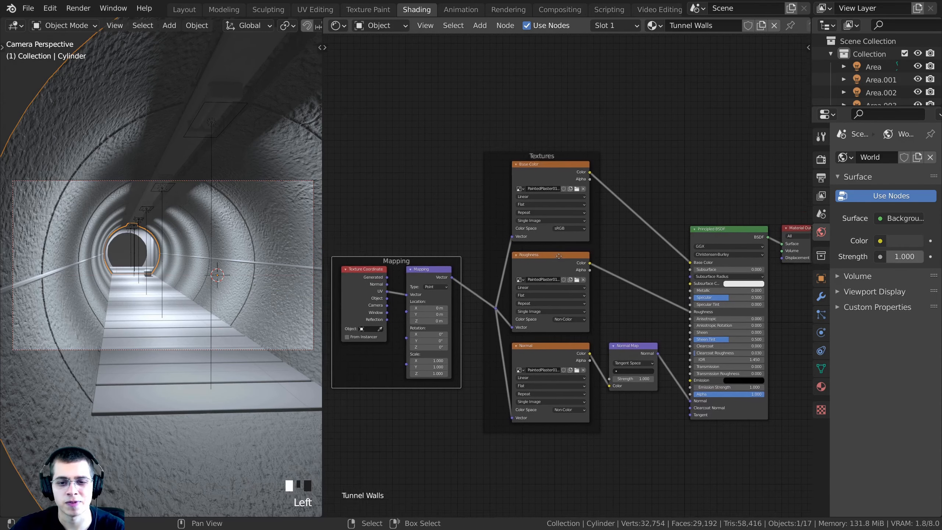
double_click(531, 112)
left_click(530, 109)
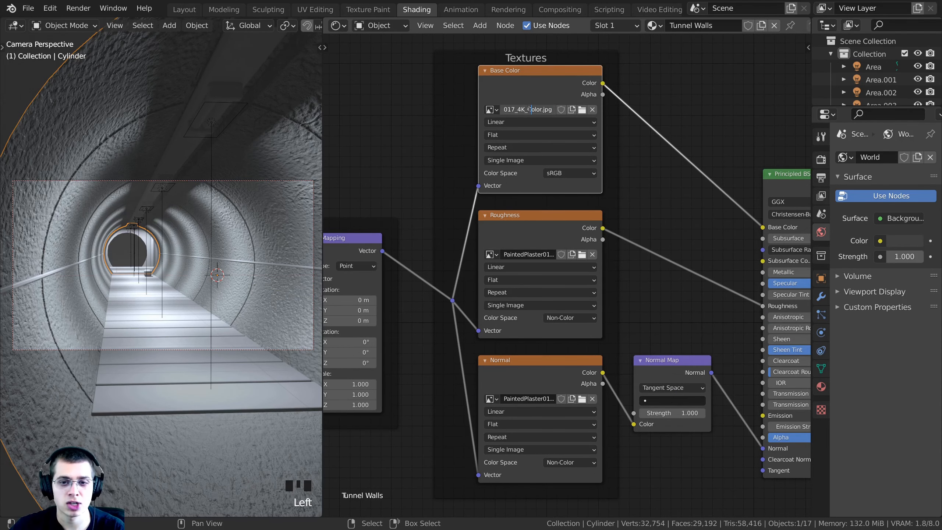
left_click_drag(529, 108, 542, 111)
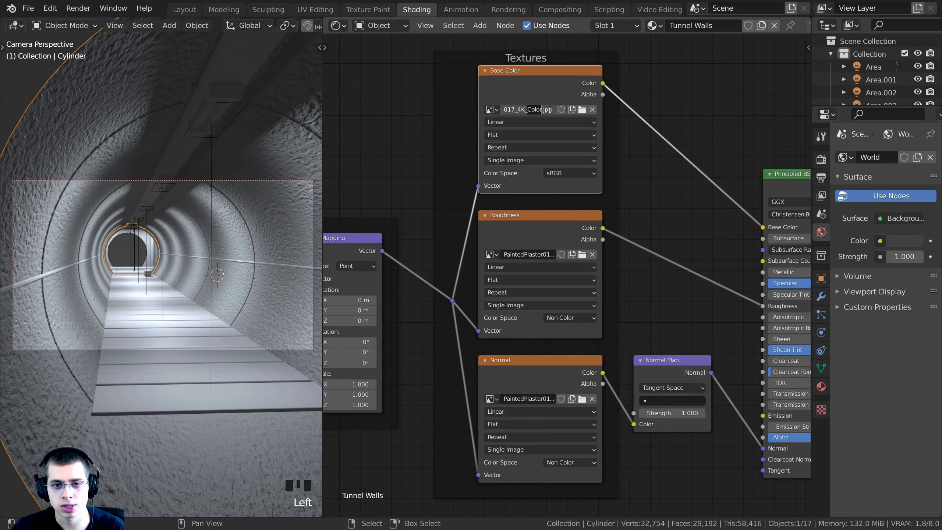
left_click(542, 109)
left_click(530, 255)
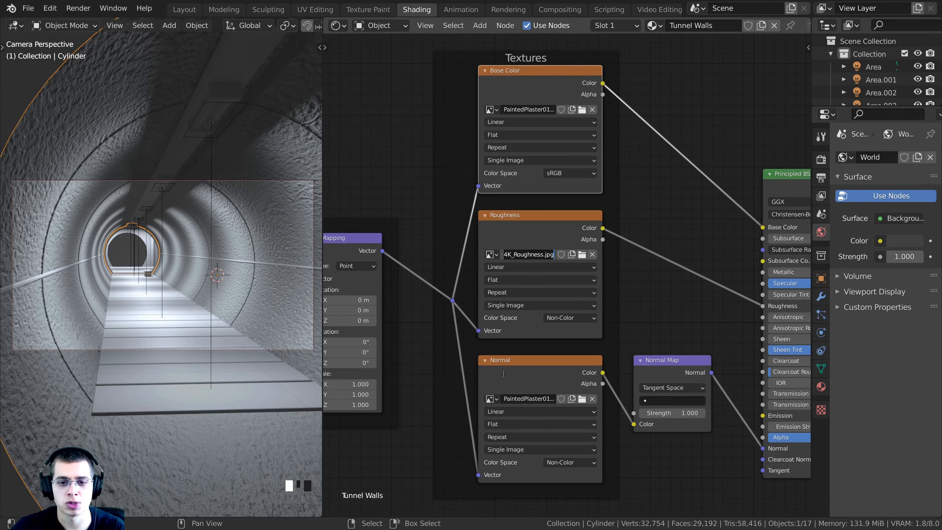
key("Return")
key("Home")
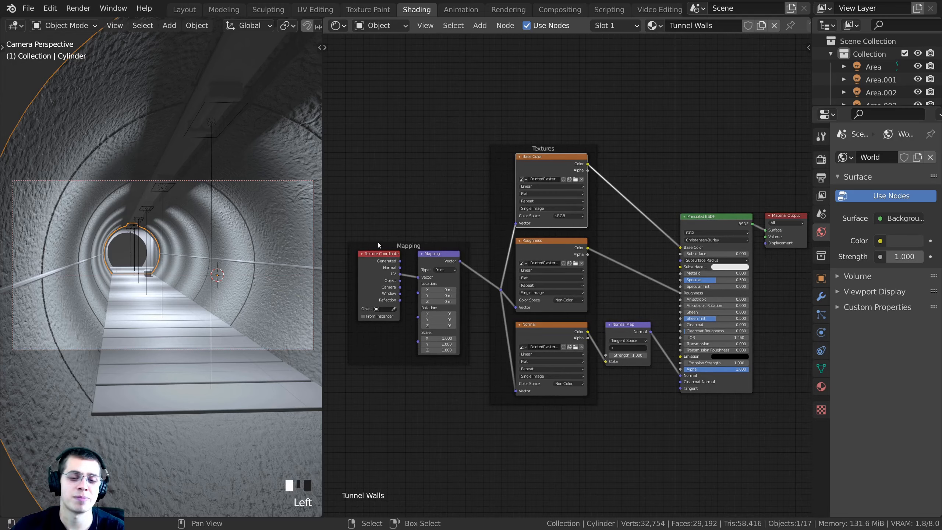
Step: Examine the plaster texture on the tunnel wall through the camera, close up around the rail and the ring groove
scroll(258, 225, "up", 2)
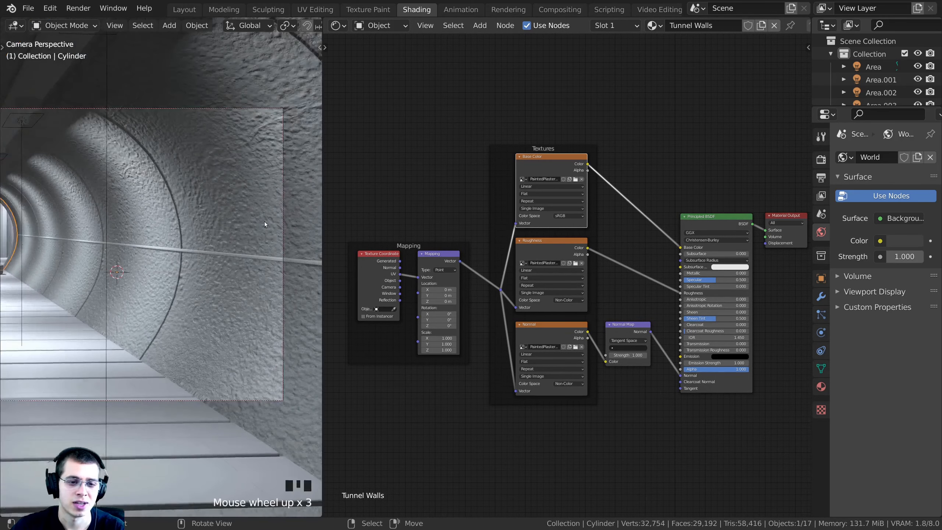
middle_click_drag(262, 224, 85, 223, "shift")
middle_click_drag(213, 235, 206, 211, "shift")
scroll(244, 175, "up", 4)
scroll(227, 294, "down", 5)
middle_click_drag(226, 294, 276, 319, "shift")
scroll(184, 145, "up", 2)
middle_click_drag(184, 146, 254, 198, "shift")
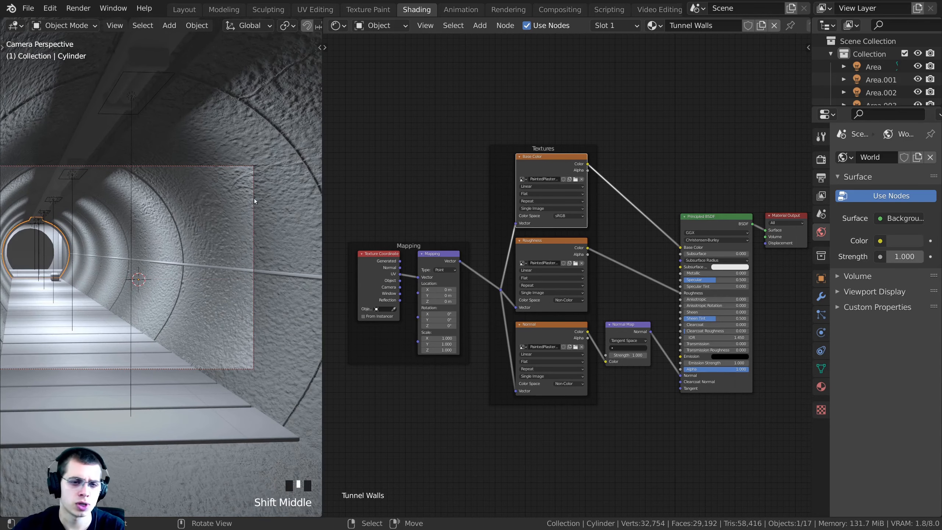
scroll(258, 276, "up", 2)
middle_click_drag(258, 277, 224, 223, "shift")
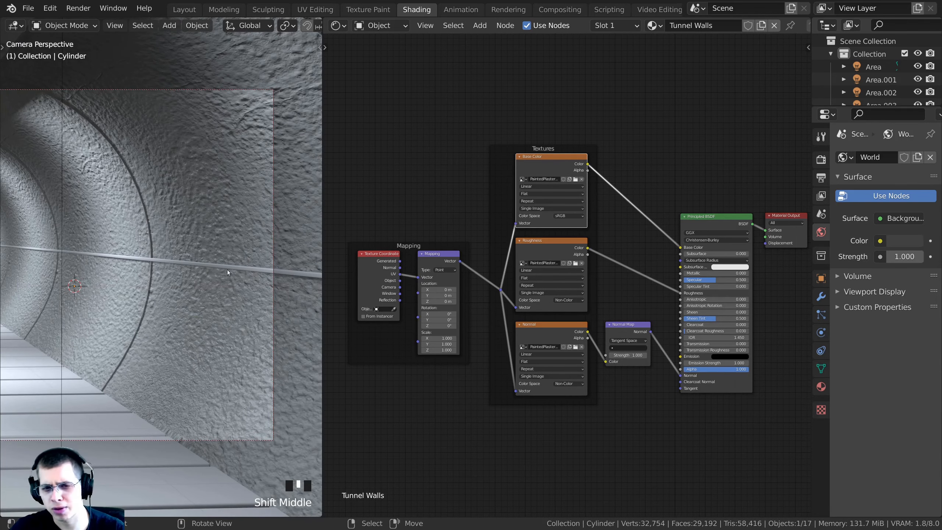
scroll(164, 191, "up", 1)
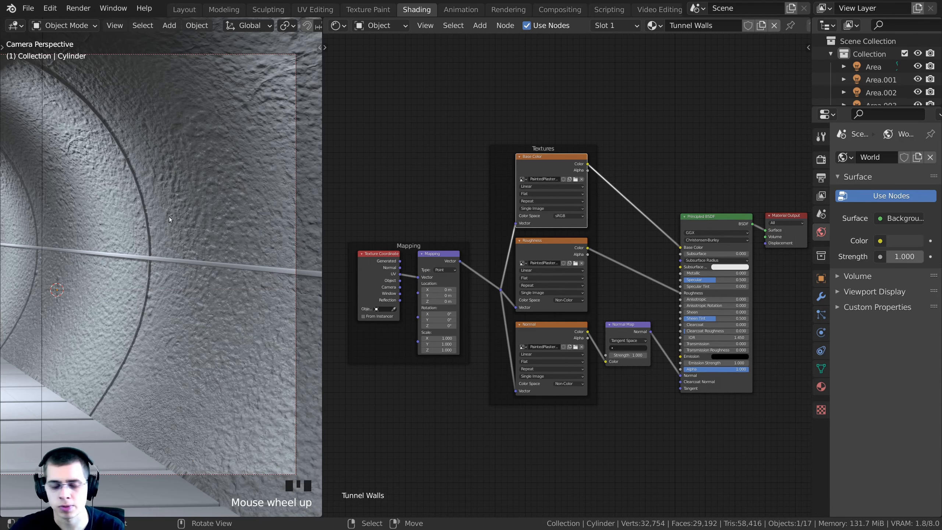
middle_click_drag(169, 219, 171, 266, "shift")
scroll(122, 270, "down", 2)
scroll(190, 256, "up", 2)
scroll(201, 187, "up", 4)
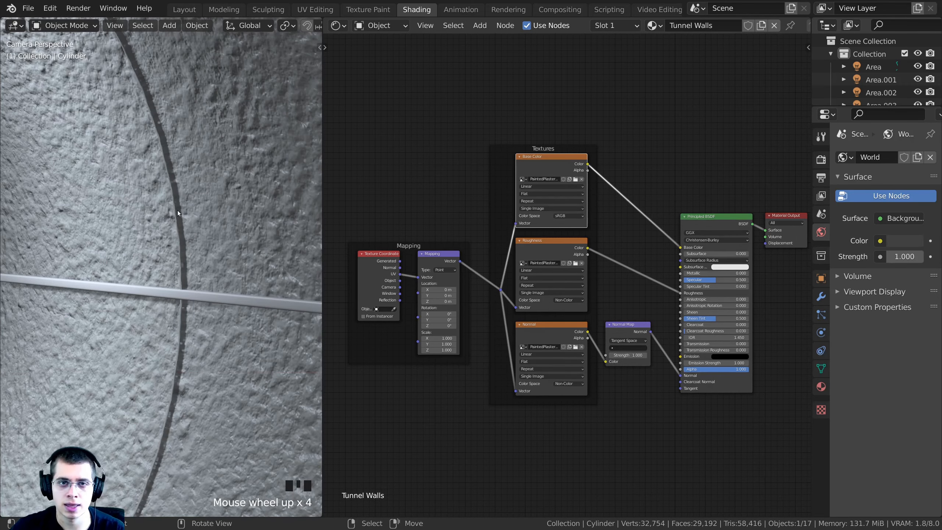
scroll(173, 178, "down", 6)
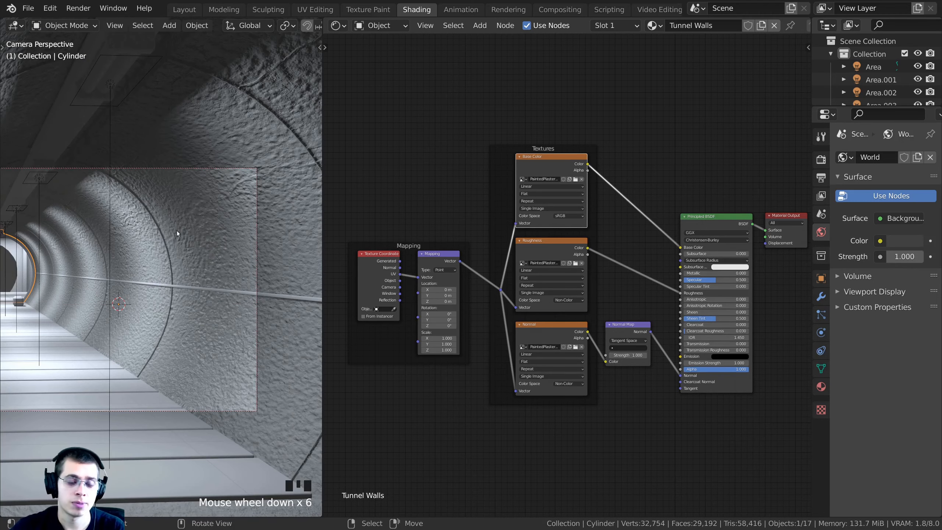
Step: Look at the tunnel from outside the camera, return to the camera view and examine the wall's plaster bumps again
scroll(176, 233, "down", 2)
middle_click_drag(170, 250, 190, 313)
scroll(195, 265, "down", 4)
key("KP_0")
scroll(230, 272, "up", 4)
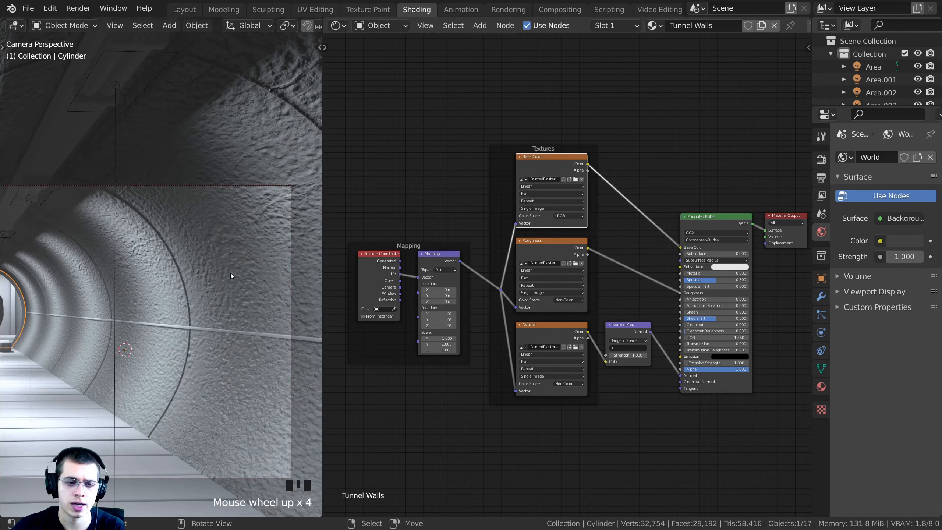
scroll(230, 237, "up", 2)
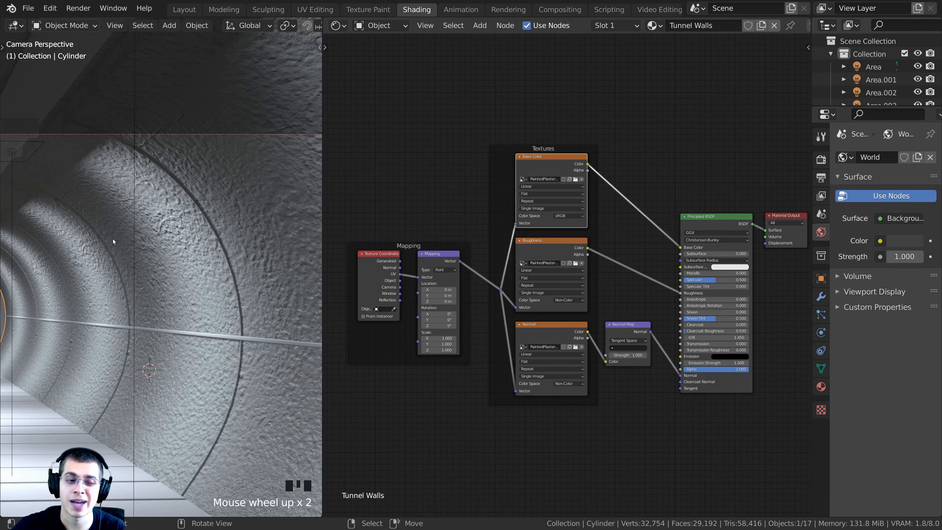
middle_click_drag(113, 238, 154, 164, "shift")
scroll(212, 198, "up", 3)
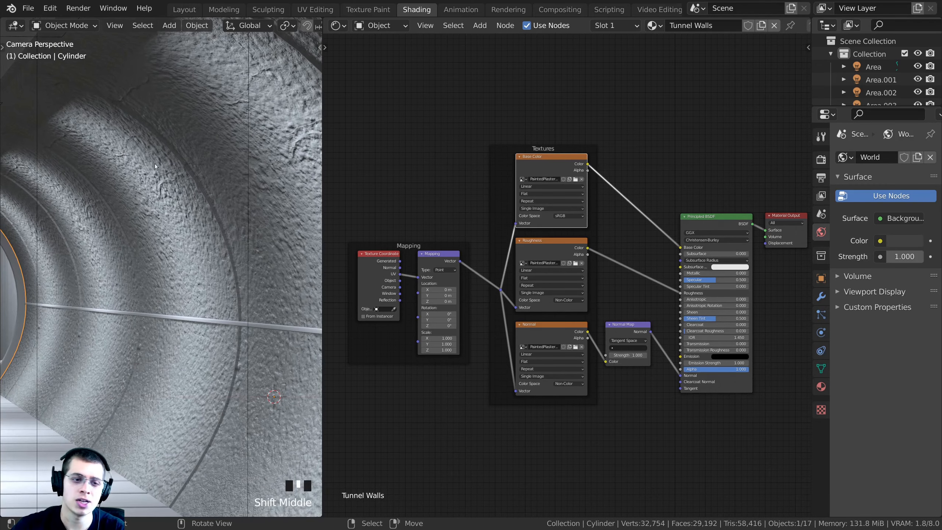
middle_click_drag(73, 238, 200, 234, "shift")
Step: Inspect the plaster cracks and bumps along the wall in a maximized viewport, then restore the layout and view the tunnel
key("ctrl+space")
middle_click_drag(399, 202, 398, 309, "shift")
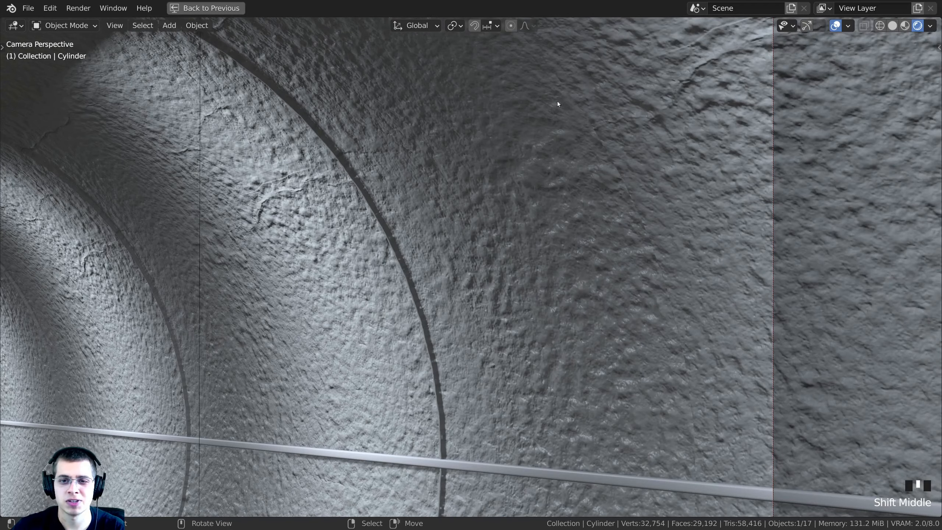
middle_click_drag(557, 101, 373, 216, "shift")
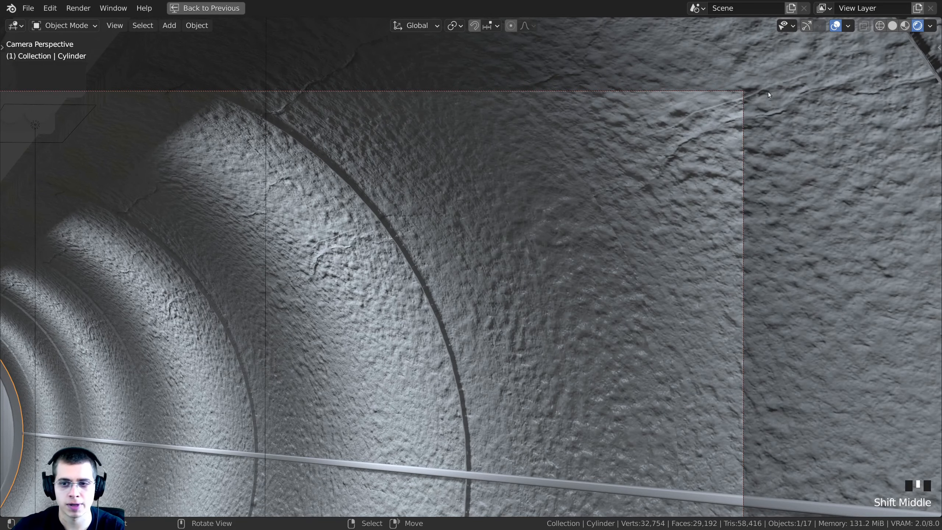
middle_click_drag(561, 185, 393, 252, "shift")
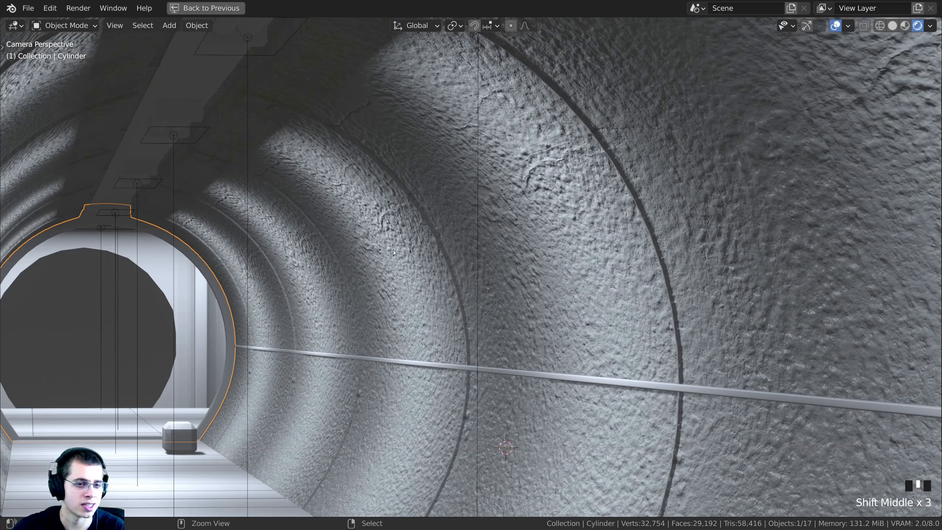
key("ctrl+space")
scroll(266, 328, "down", 2)
middle_click_drag(267, 328, 230, 149, "shift")
middle_click_drag(271, 196, 186, 202, "shift")
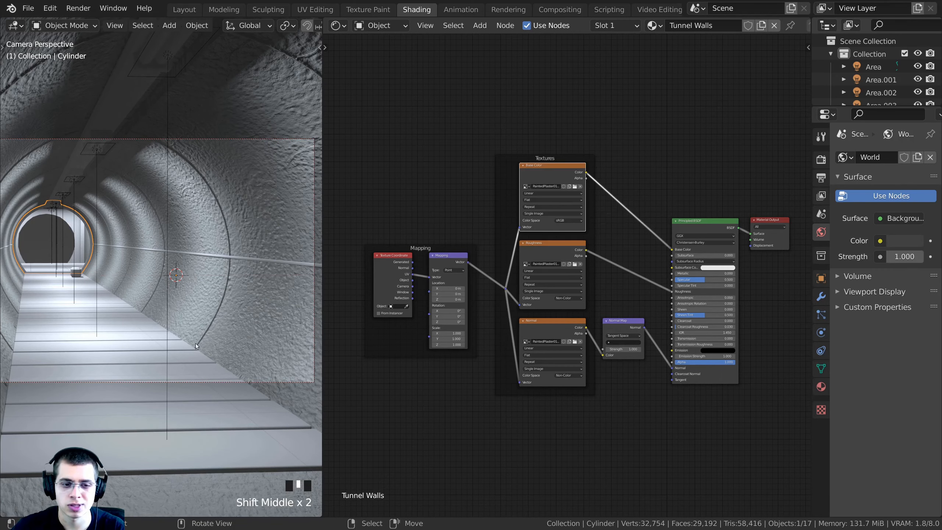
Step: Switch to solid shading and the Layout workspace, and enter Edit Mode on the tunnel cylinder with its whole mesh selected
key("z")
key("z")
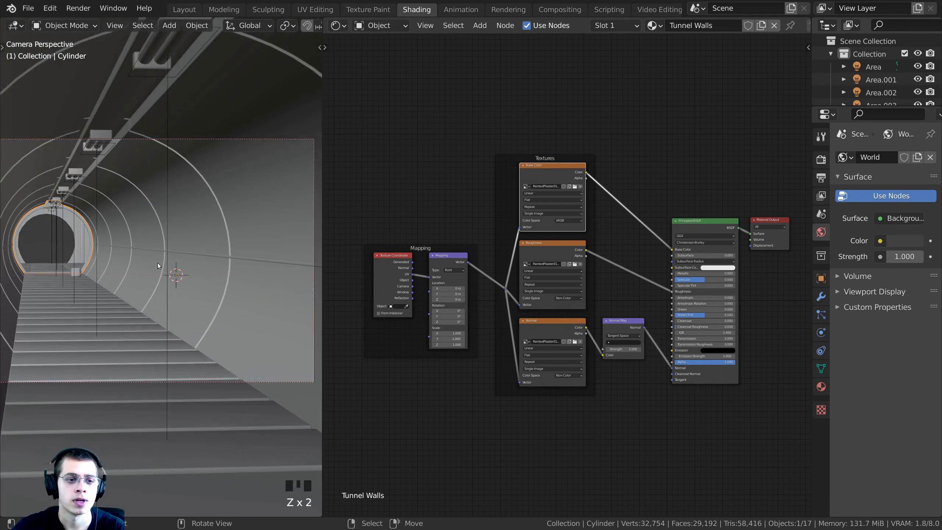
left_click(184, 10)
mouse_move(275, 228)
middle_mouse_down()
mouse_move(330, 264)
mouse_move(288, 233)
mouse_move(501, 276)
mouse_move(638, 363)
mouse_move(354, 318)
mouse_move(408, 338)
mouse_move(395, 283)
middle_mouse_up()
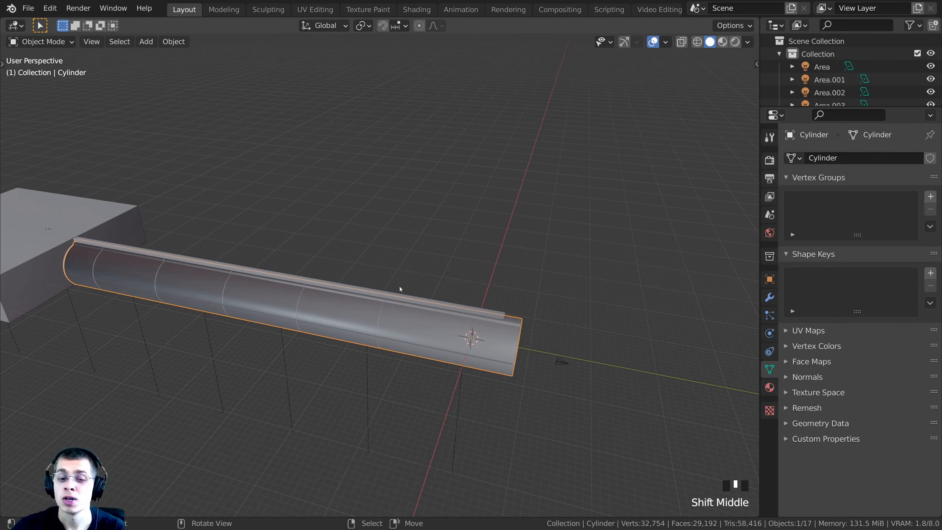
key("Tab")
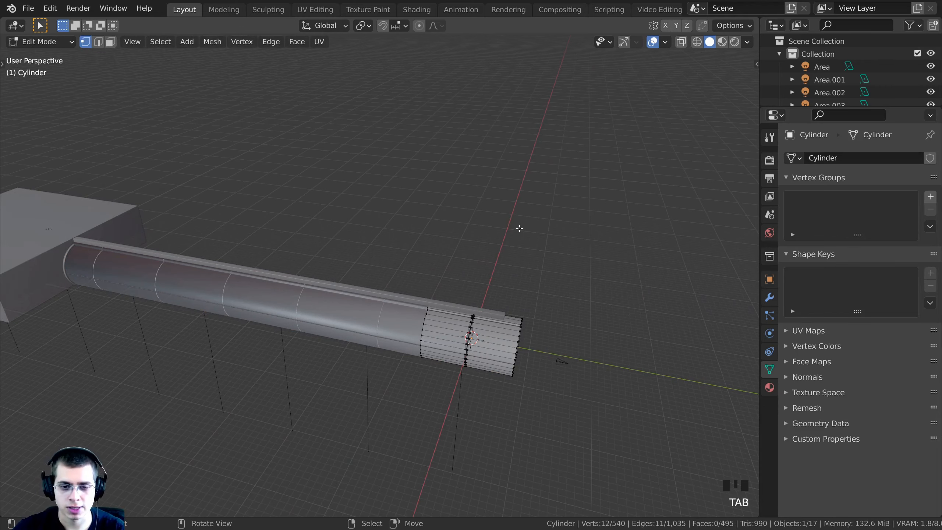
key("a")
key("a")
key("KP_Decimal")
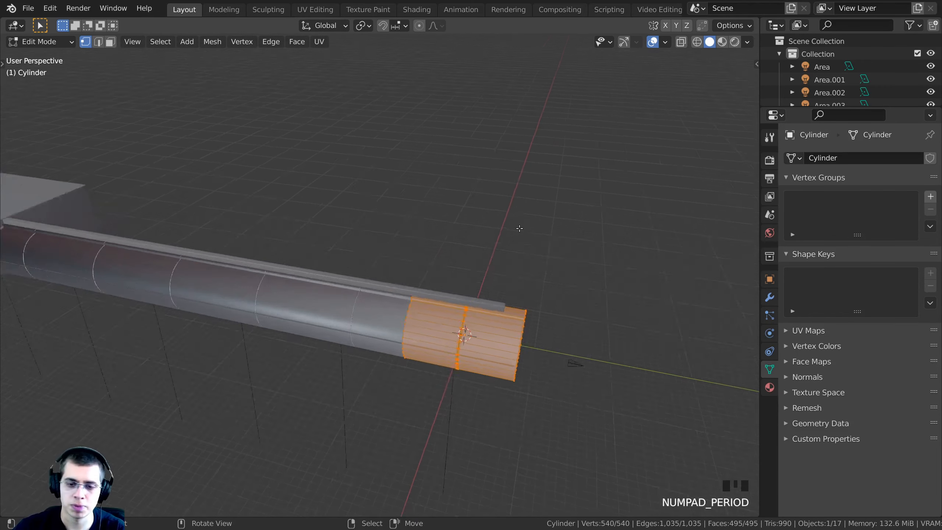
Step: Switch to face selection and select one face loop running around inside the tunnel cylinder's ring groove
middle_click_drag(515, 230, 548, 251, "shift")
scroll(536, 242, "up", 3)
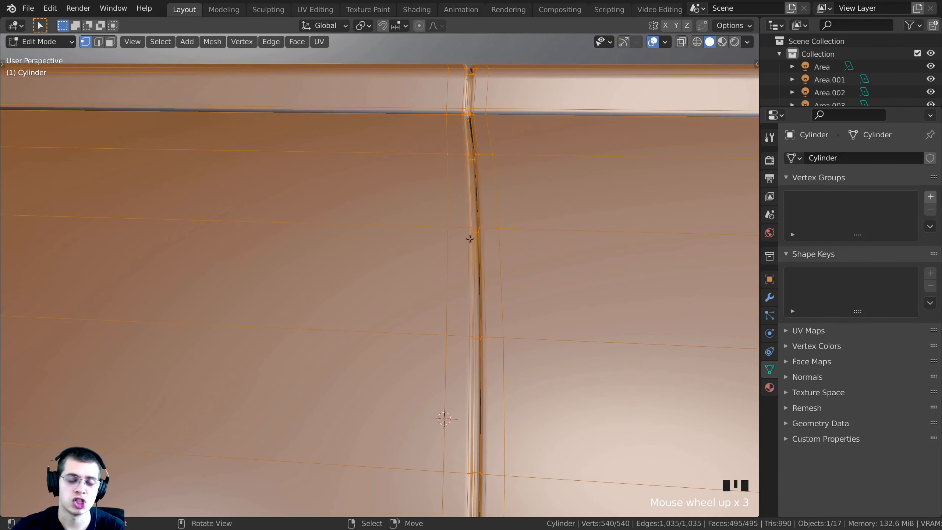
middle_click_drag(470, 189, 406, 248, "shift")
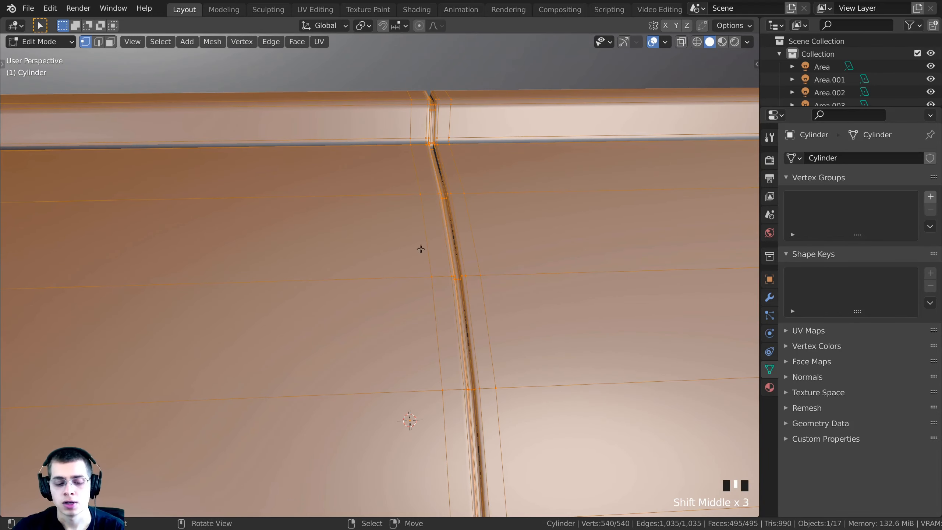
key("3")
mouse_move(475, 275)
middle_mouse_down("shift")
mouse_move(435, 290)
mouse_move(390, 269)
middle_mouse_up("shift")
scroll(375, 343, "up", 4)
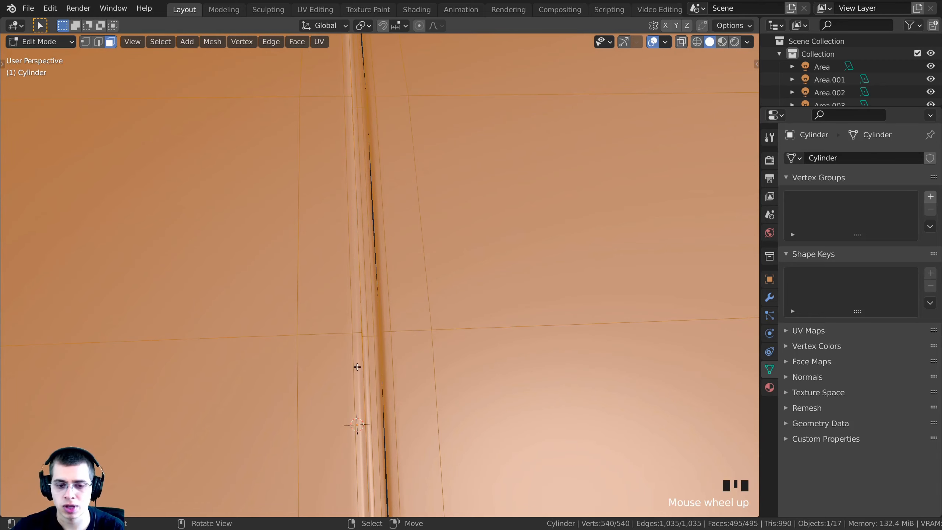
left_click(370, 336, "alt")
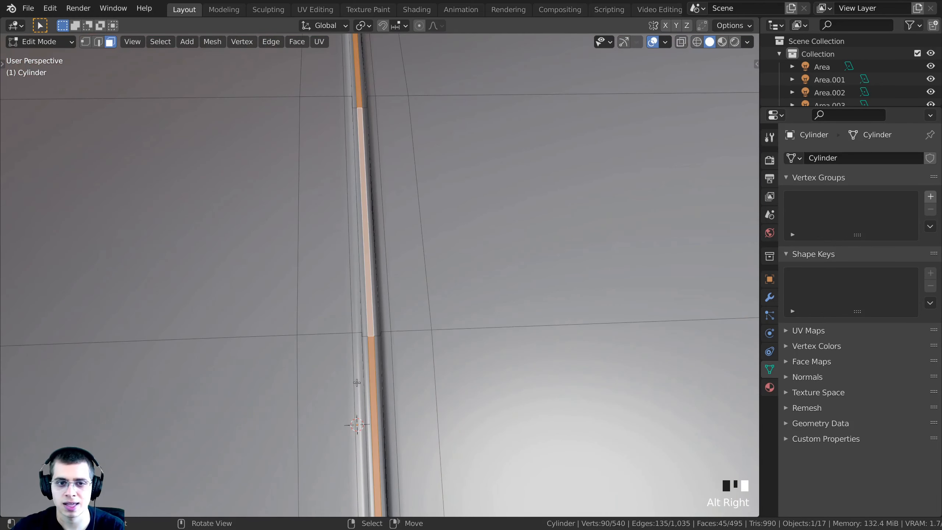
Step: Extend the selection with the four neighbouring face loops so the ring groove's whole width is selected
scroll(416, 349, "up", 1)
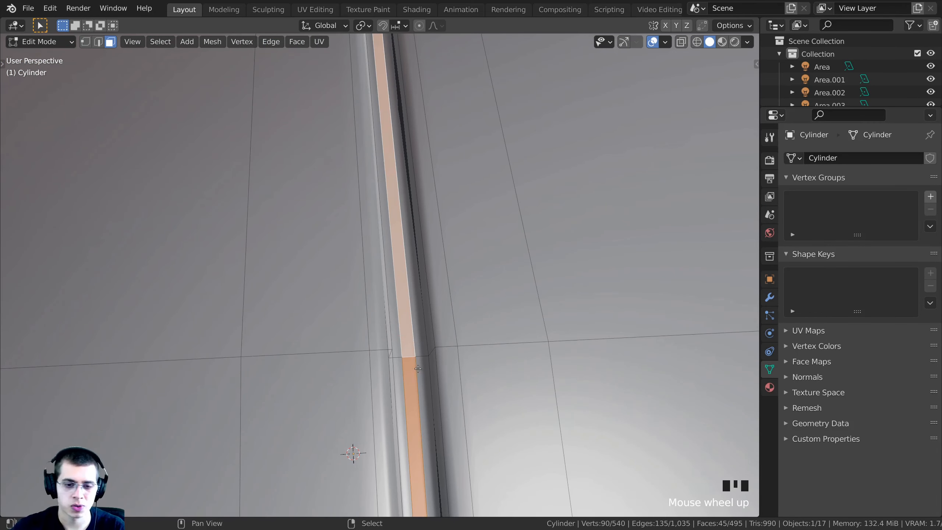
right_click(421, 356, "alt+shift")
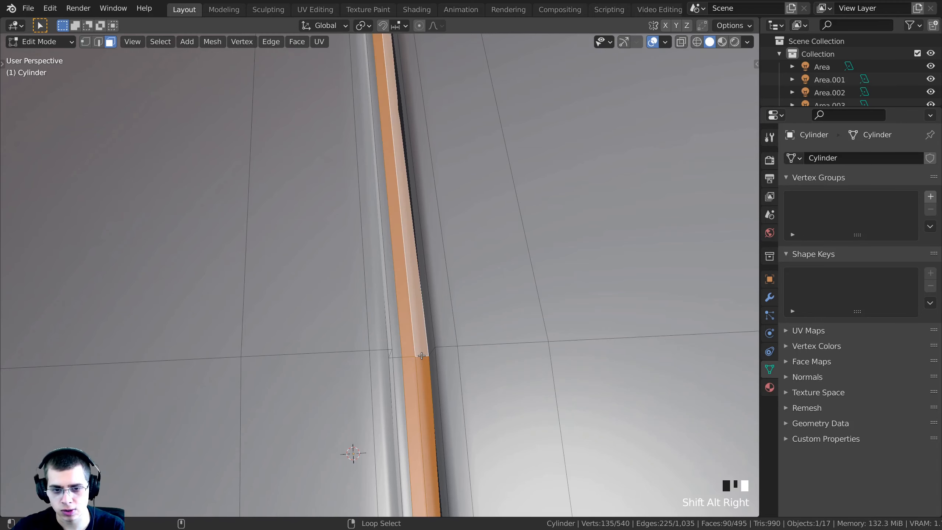
right_click(422, 356, "alt+shift")
middle_click_drag(422, 357, 185, 364)
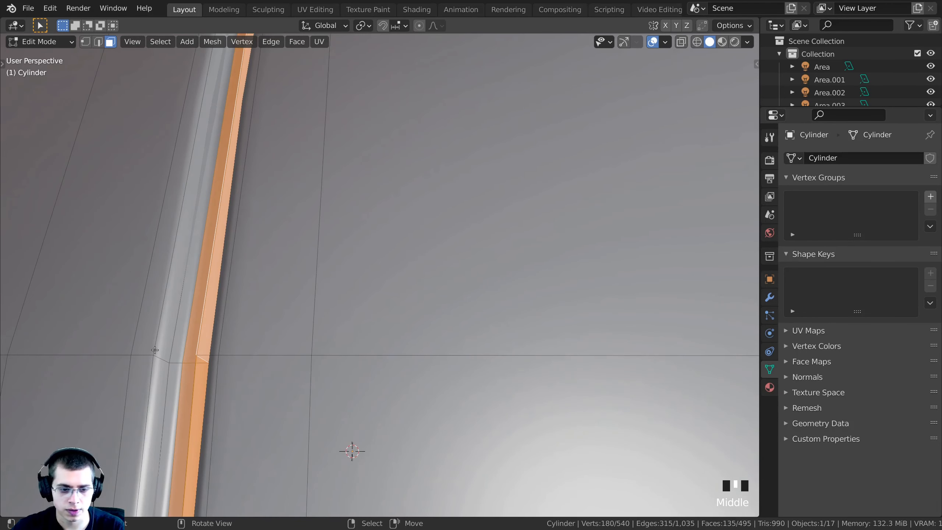
right_click(170, 358, "alt+shift")
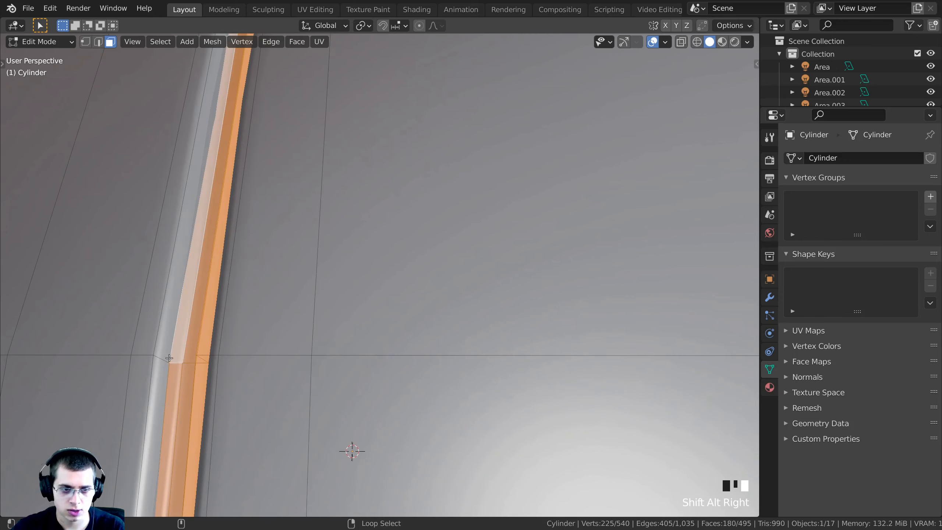
right_click(160, 359, "alt")
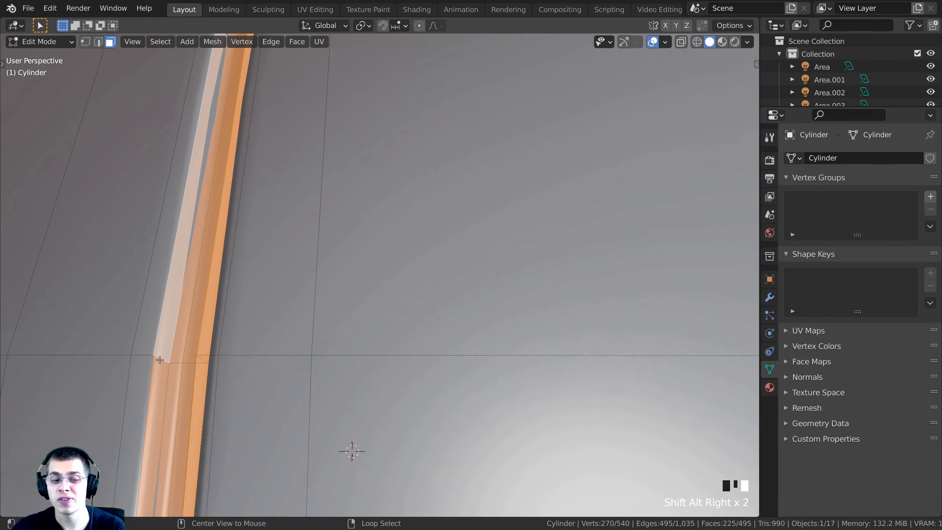
right_click(159, 360, "alt")
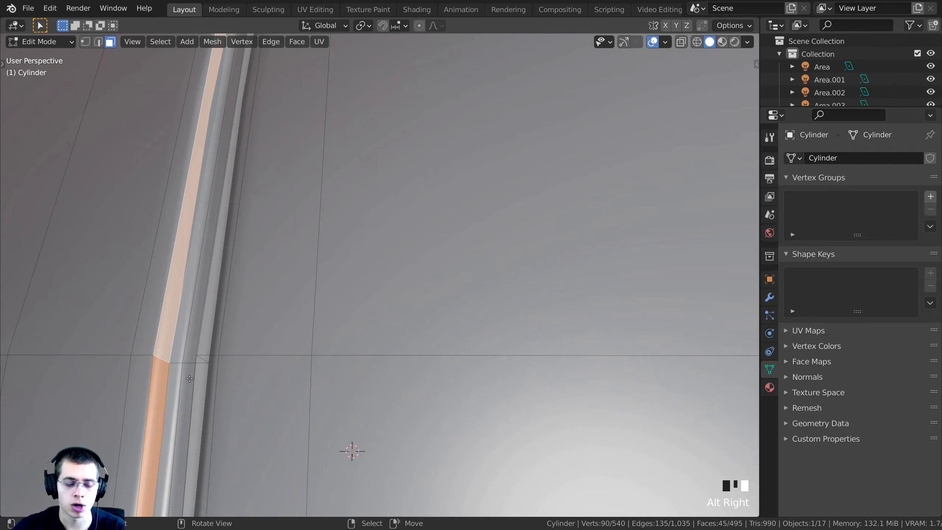
key("ctrl+z")
Step: Return to the camera view and give the tunnel cylinder a second material slot with a new material named Metal 1
middle_click_drag(175, 359, 431, 353)
key("KP_0")
scroll(91, 362, "up", 3)
scroll(519, 310, "up", 1)
scroll(518, 309, "down", 3)
middle_click_drag(518, 309, 459, 326, "shift")
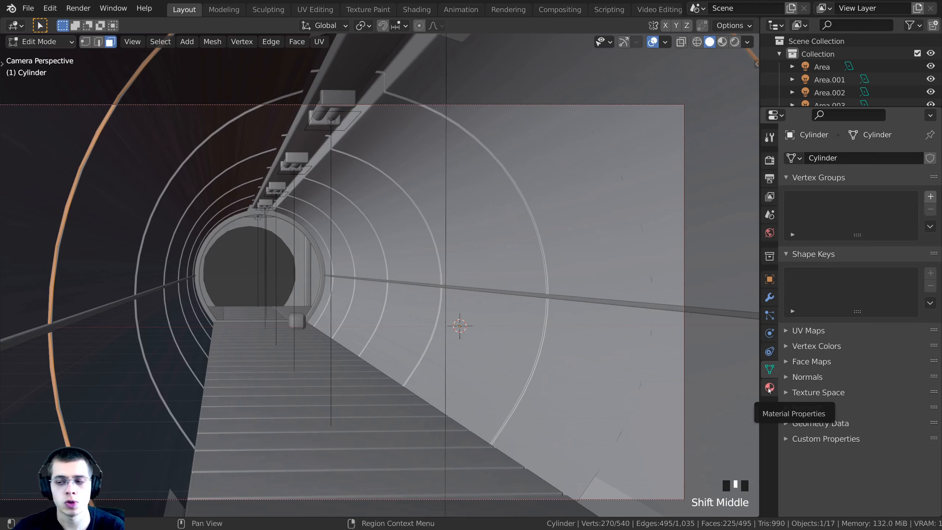
left_click(769, 388)
middle_click_drag(712, 161, 713, 155, "shift")
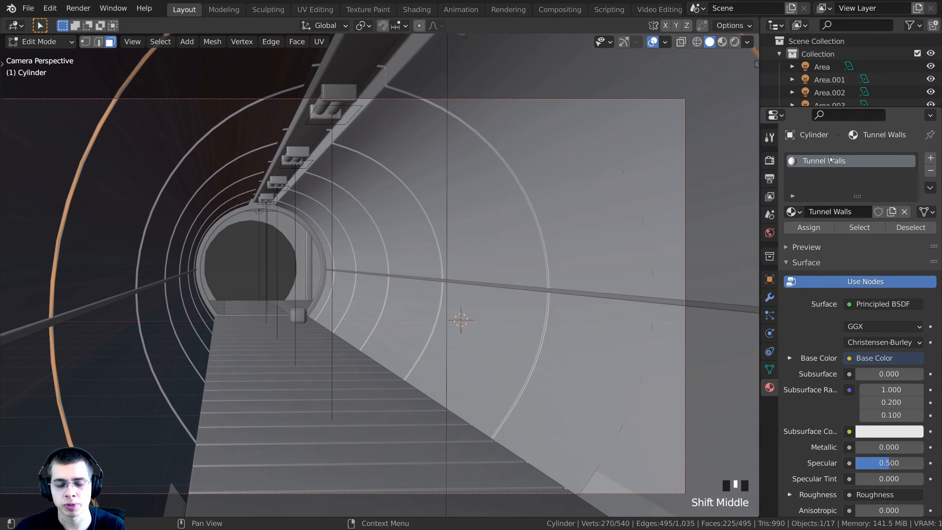
middle_click_drag(361, 219, 363, 192, "shift")
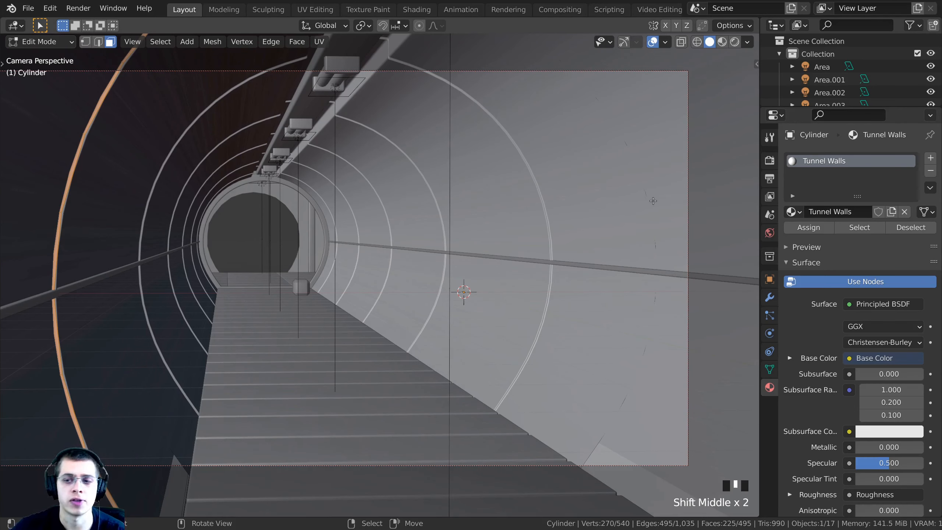
left_click(929, 158)
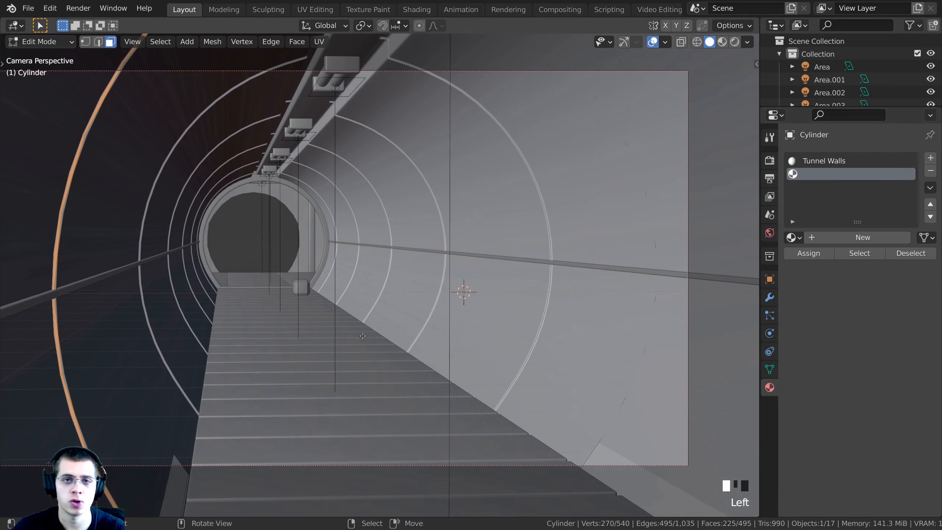
left_click(841, 238)
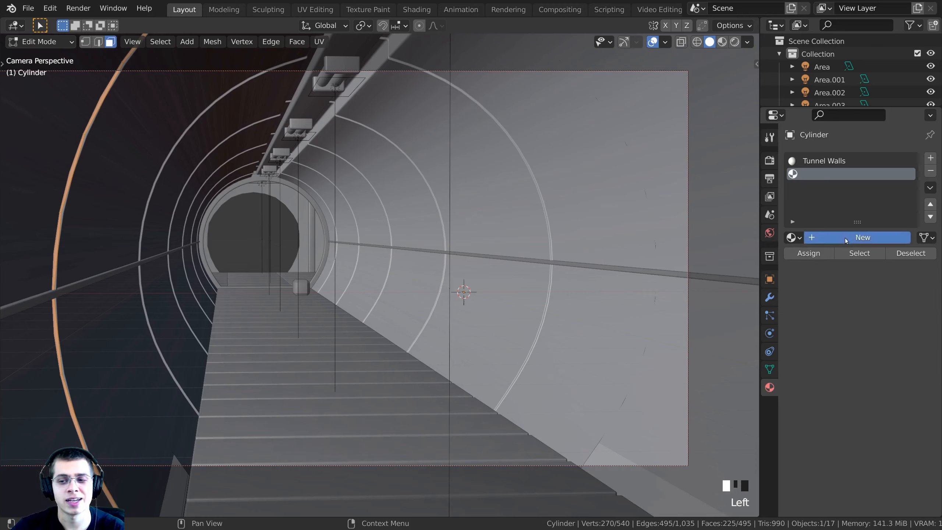
left_click(837, 238)
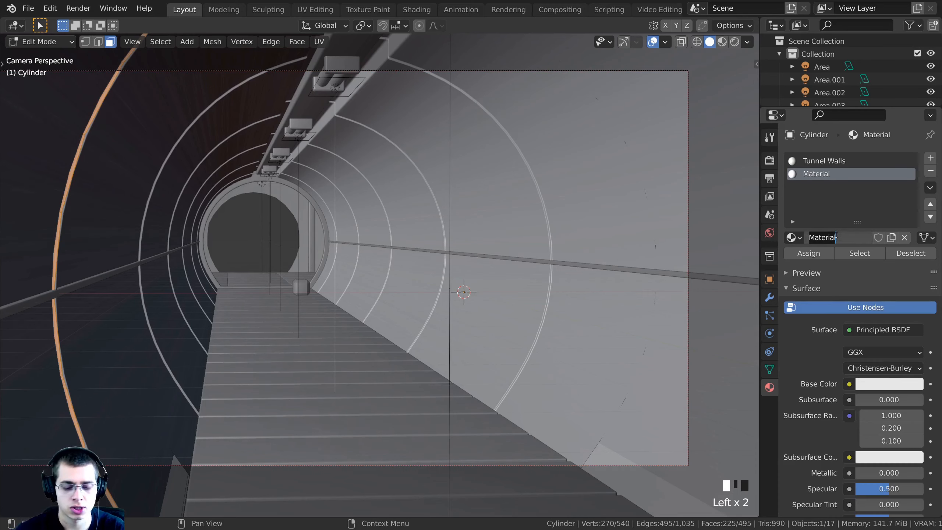
type("Metal 1")
left_click(836, 238)
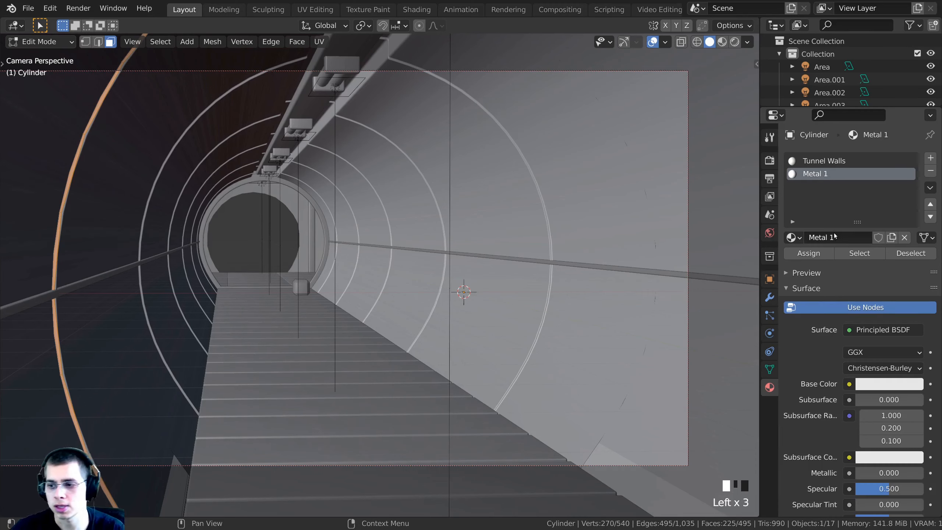
middle_click_drag(463, 222, 465, 152, "shift")
key("g")
key("g")
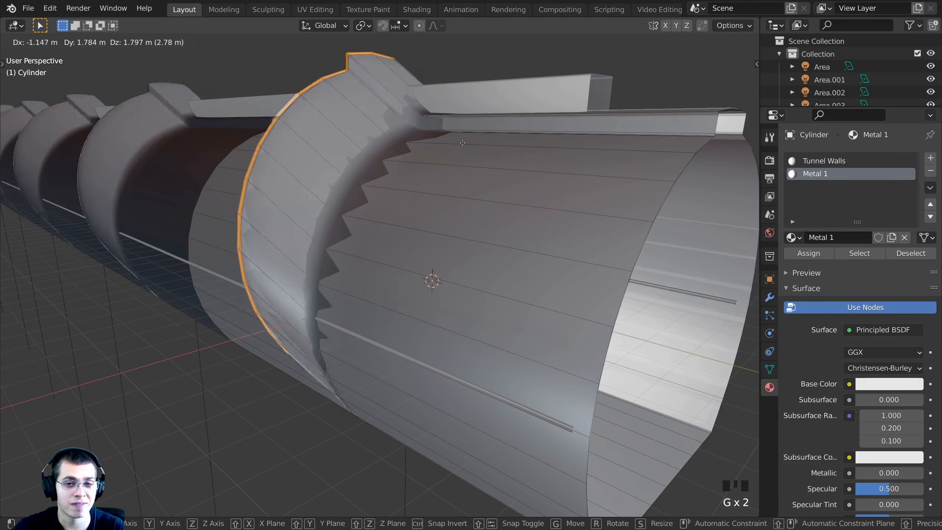
right_click(472, 141)
Step: Assign the Metal 1 material to the selected groove faces and leave Edit Mode in the camera view
left_click(832, 176)
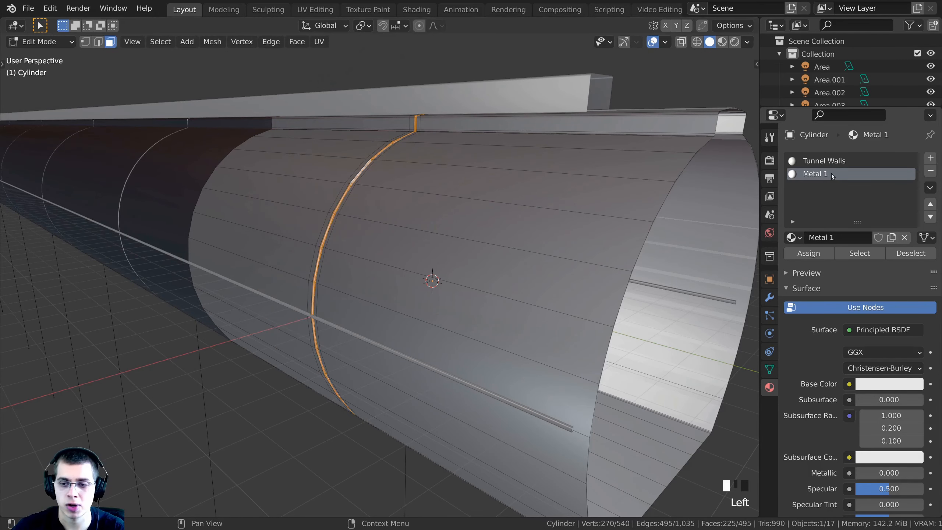
left_click(803, 255)
key("KP_0")
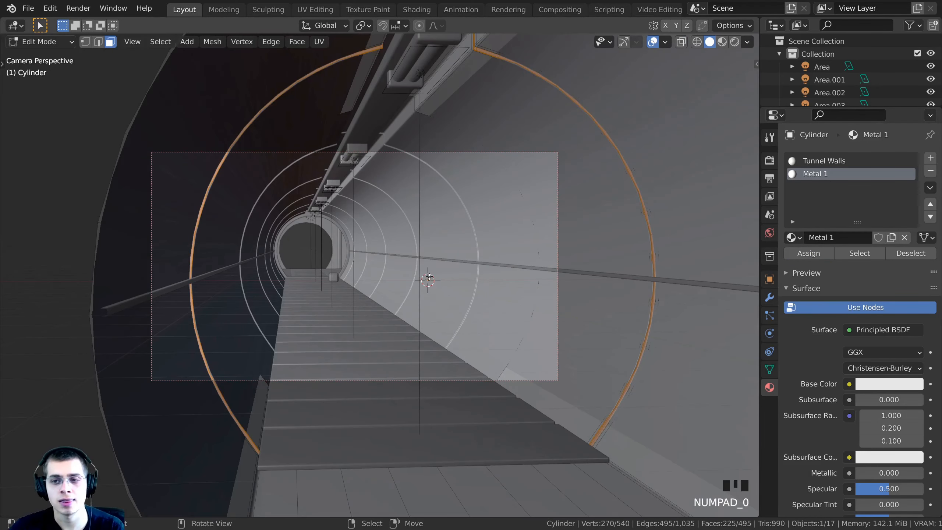
key("Tab")
Step: Switch the viewport to rendered shading and change Metal 1's base color to an orange-red
middle_click_drag(437, 204, 358, 283, "shift")
scroll(358, 283, "up", 2)
key("z")
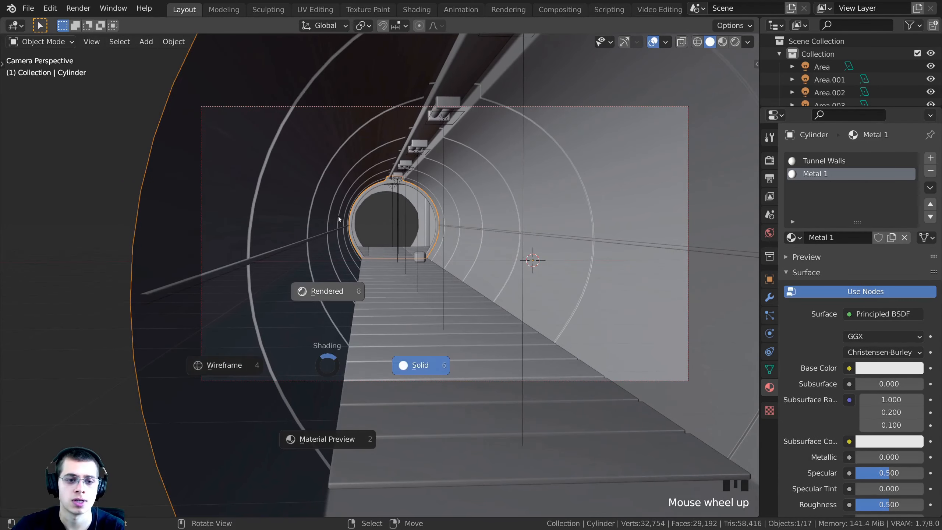
left_click(339, 234)
middle_click_drag(261, 220, 280, 234, "shift")
scroll(463, 228, "up", 5)
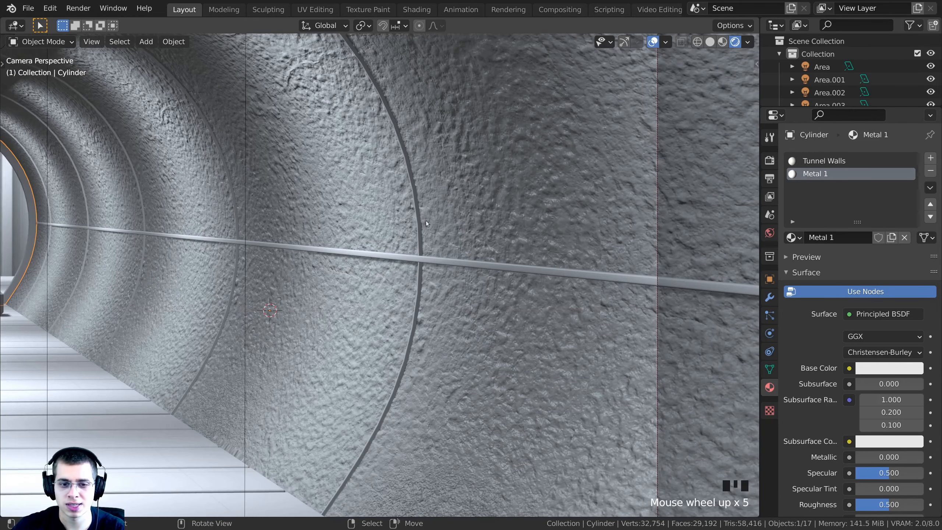
left_click(863, 368)
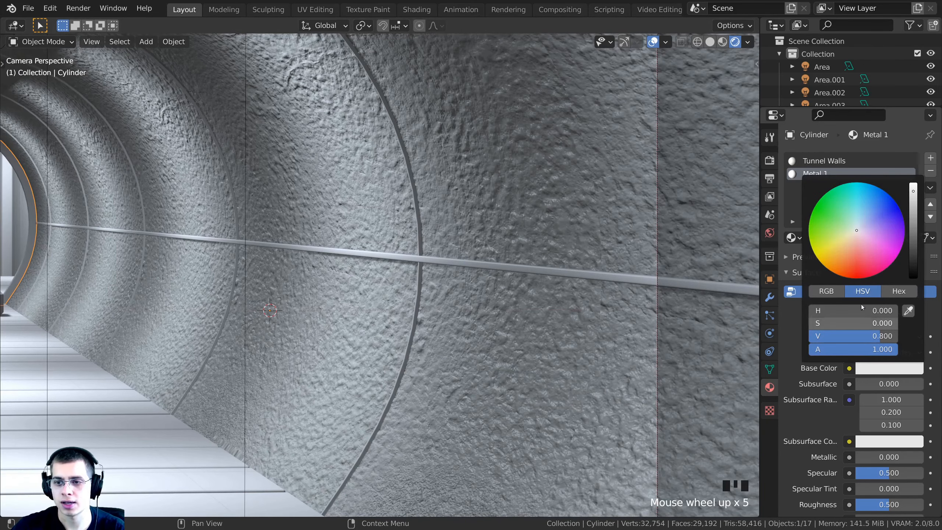
left_click_drag(855, 228, 852, 263)
scroll(453, 209, "up", 5)
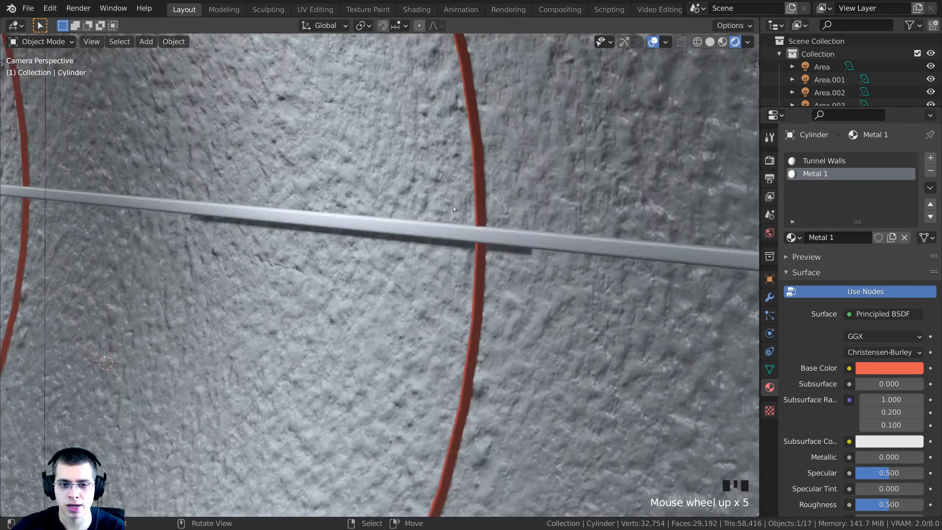
scroll(453, 206, "up", 2)
scroll(527, 196, "down", 12)
middle_click_drag(457, 266, 530, 259, "shift")
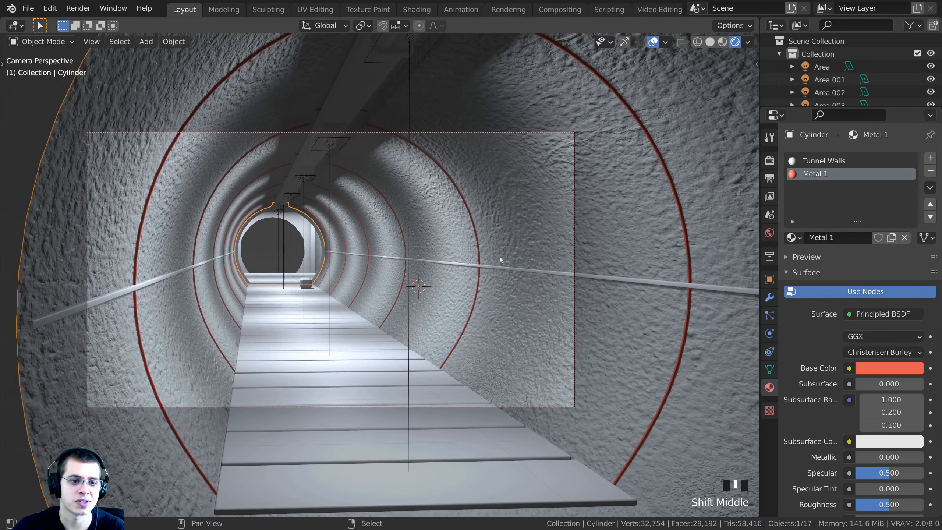
Step: Select the rails along the tunnel walls and apply the existing Metal 1 material to them
scroll(557, 279, "up", 1)
left_click(584, 270)
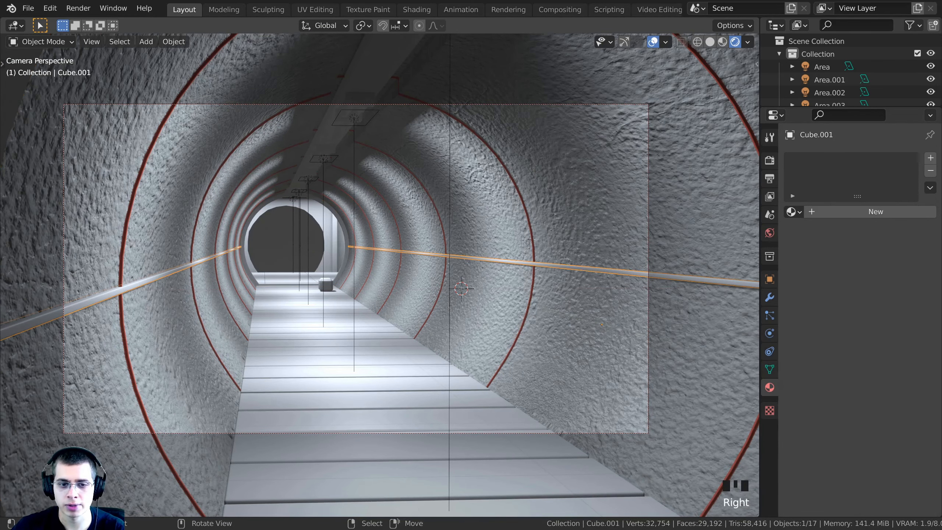
key("g")
right_click(862, 247)
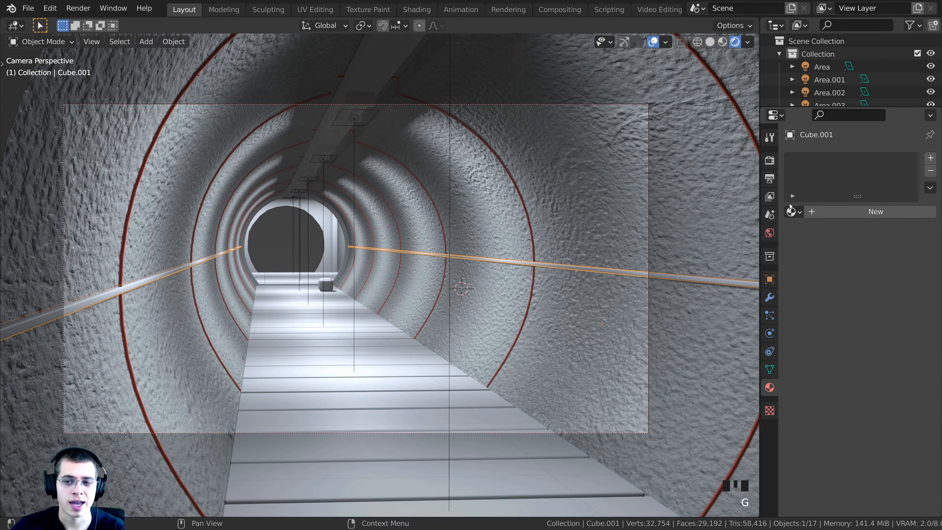
left_click(794, 211)
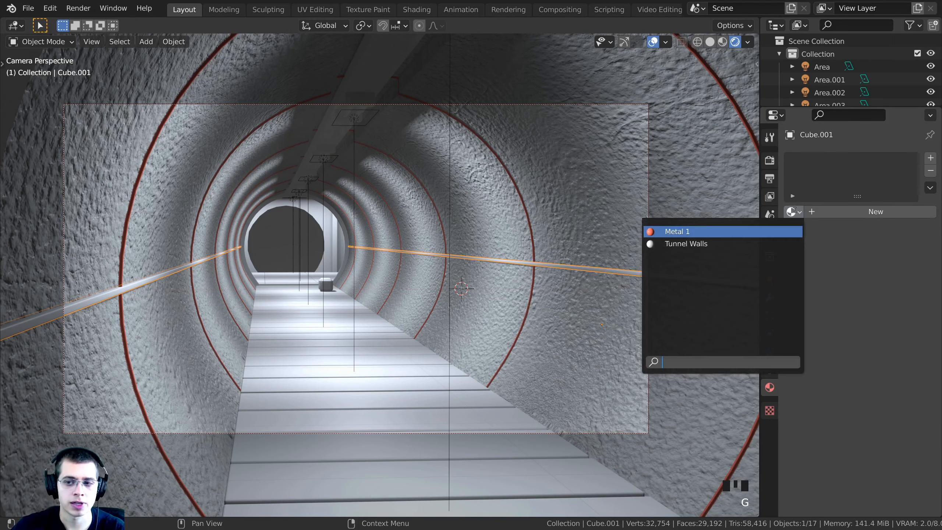
left_click(698, 231)
middle_click_drag(556, 245, 654, 250, "shift")
scroll(656, 237, "up", 1)
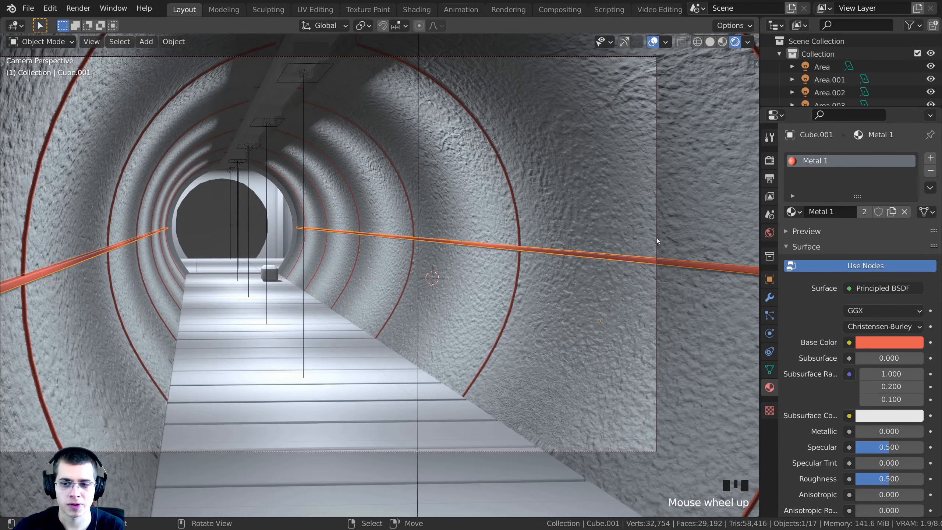
Step: Set the world background color to black, check the tunnel from outside and through the camera, and save the file
left_click(768, 232)
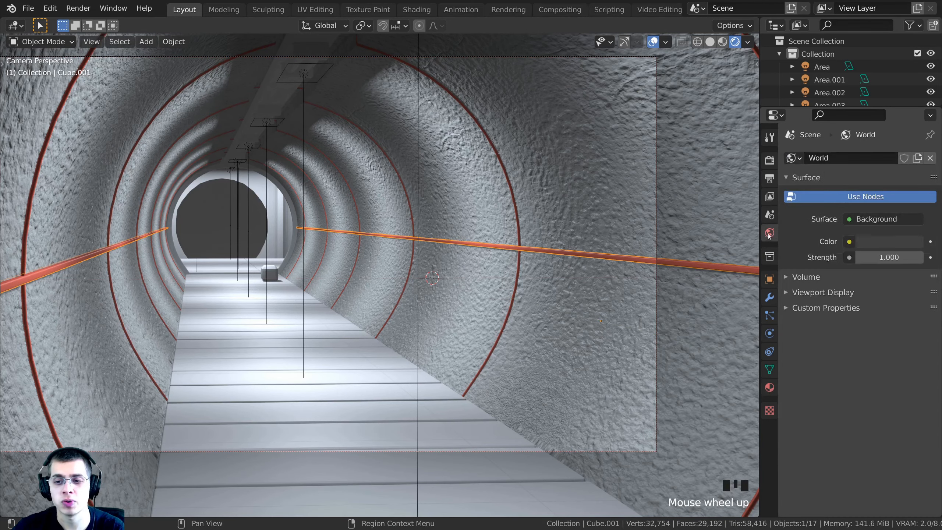
left_click(885, 241)
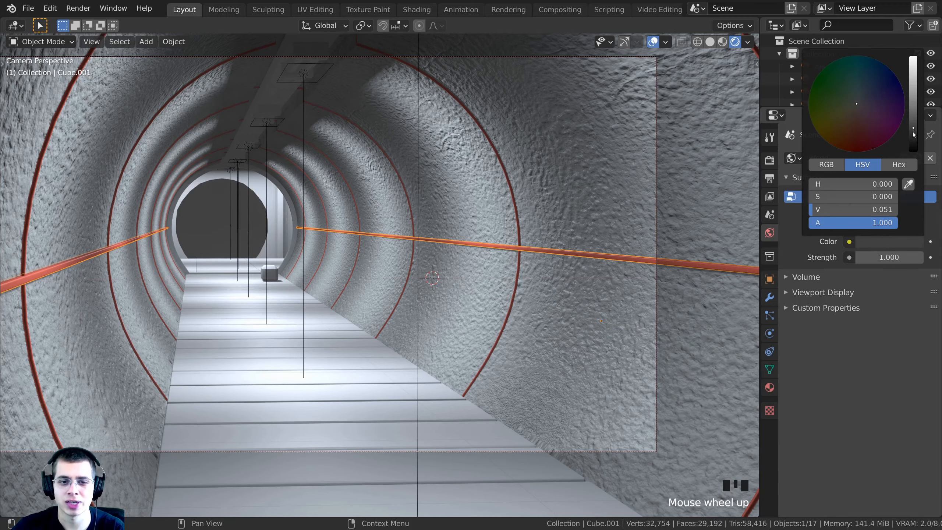
left_click_drag(912, 132, 912, 157)
scroll(326, 155, "down", 5)
middle_click_drag(259, 237, 303, 252)
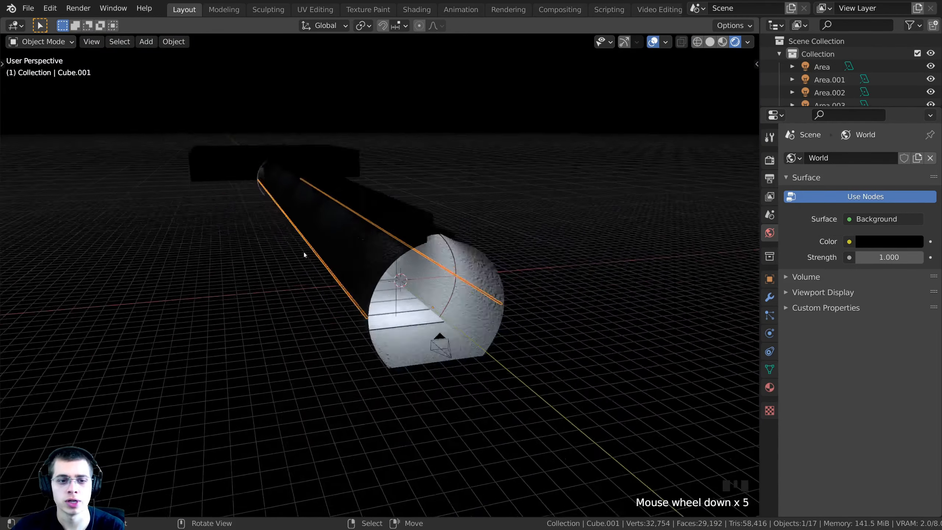
scroll(303, 252, "down", 2)
middle_click_drag(471, 215, 534, 210)
key("KP_0")
scroll(534, 212, "up", 4)
key("ctrl+s")
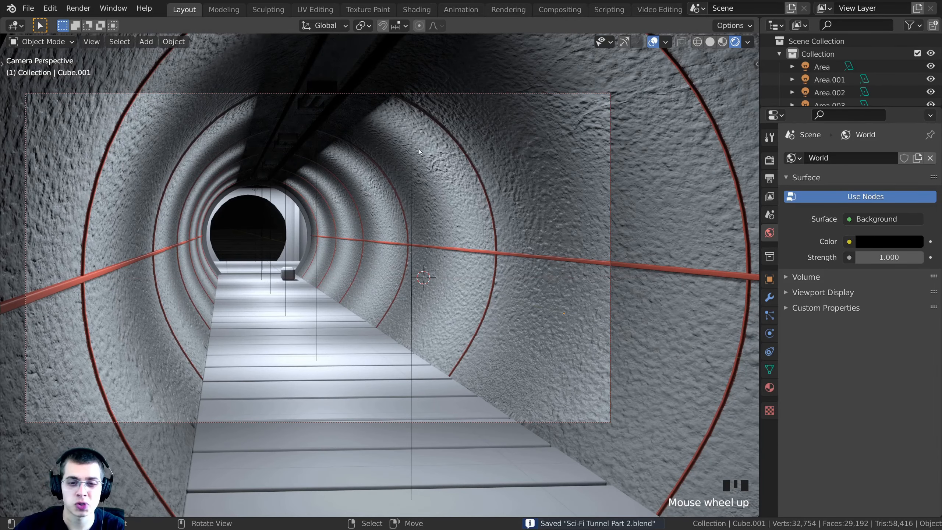
Step: Select the tunnel cylinder and show its material settings
left_click(546, 159)
key("g")
key("Escape")
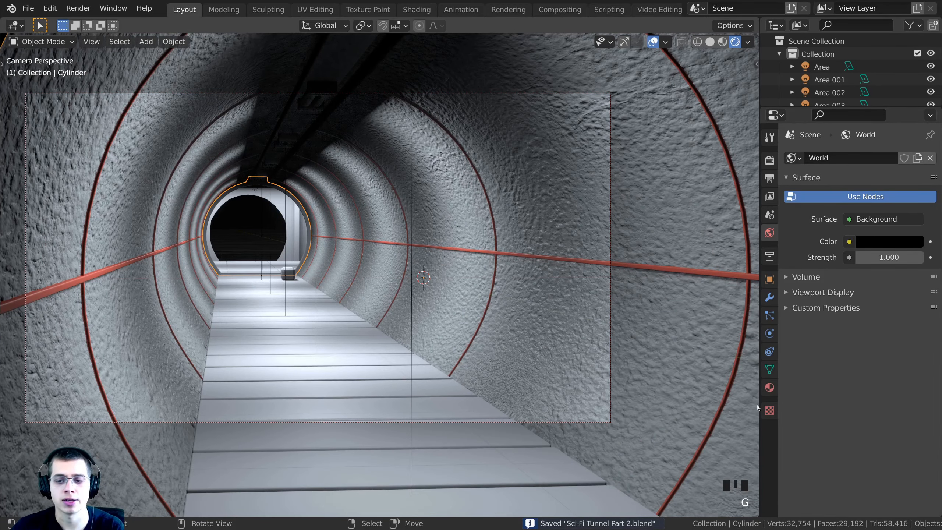
left_click(769, 387)
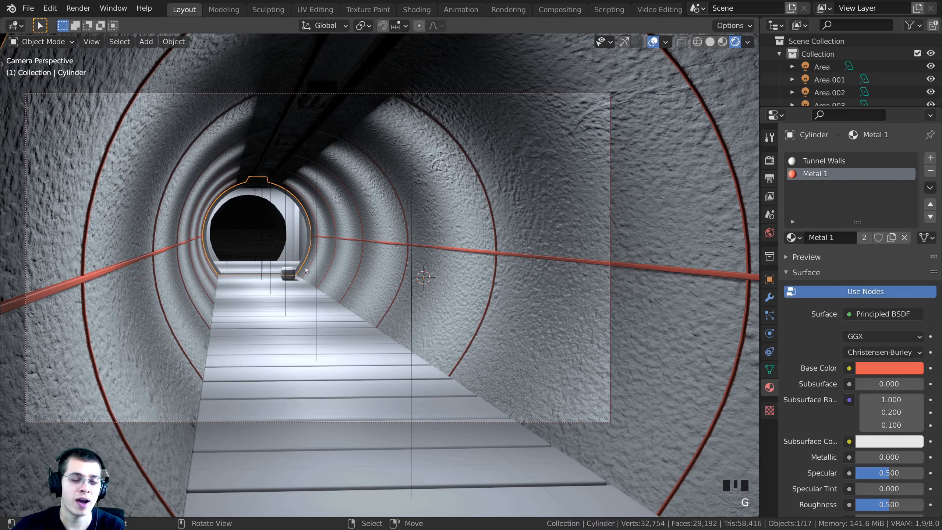
Step: Apply the tunnel cylinder's Array modifier so the repeated segments become real geometry
scroll(508, 250, "down", 2)
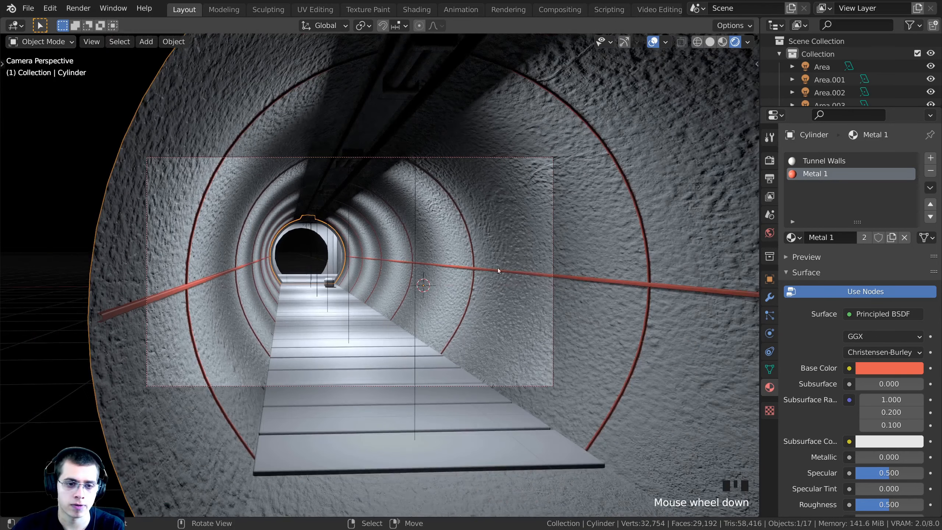
scroll(562, 337, "up", 3)
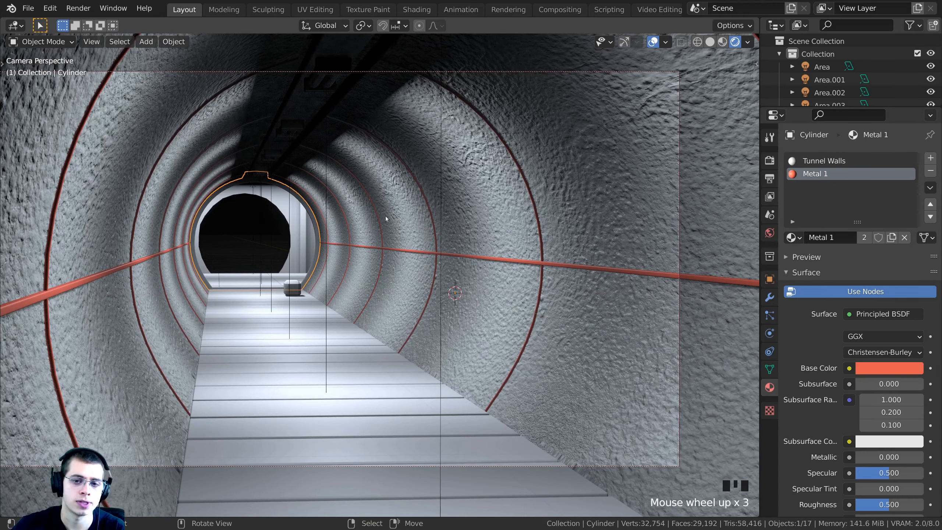
middle_click_drag(468, 291, 503, 295, "shift")
left_click(769, 297)
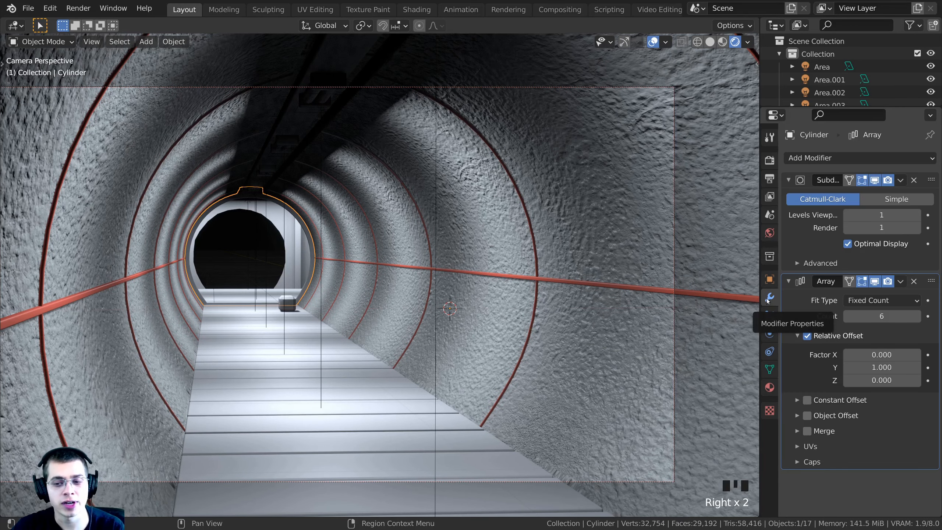
double_click(796, 308)
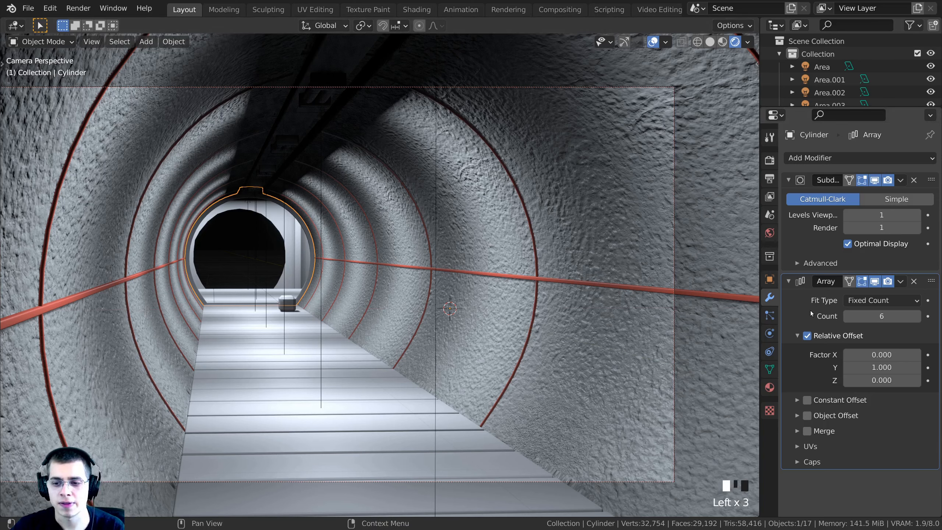
left_click(900, 282)
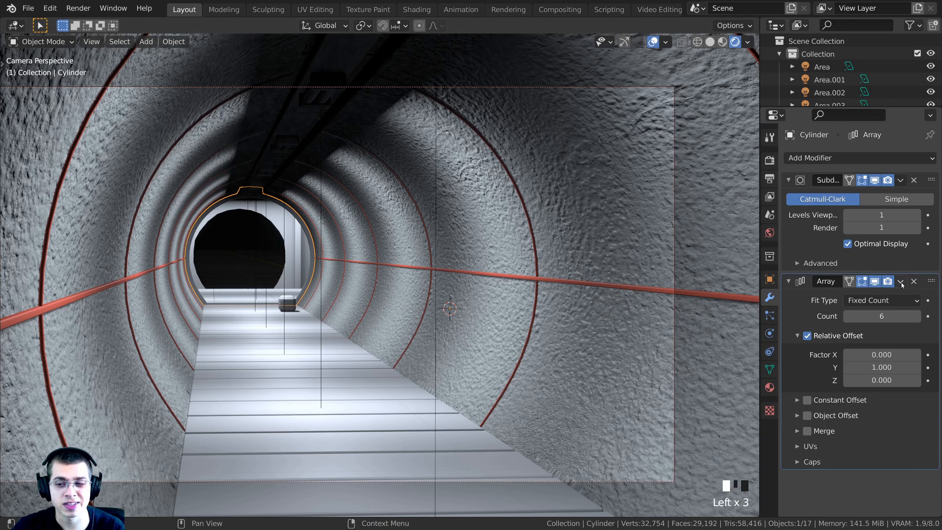
left_click(831, 296)
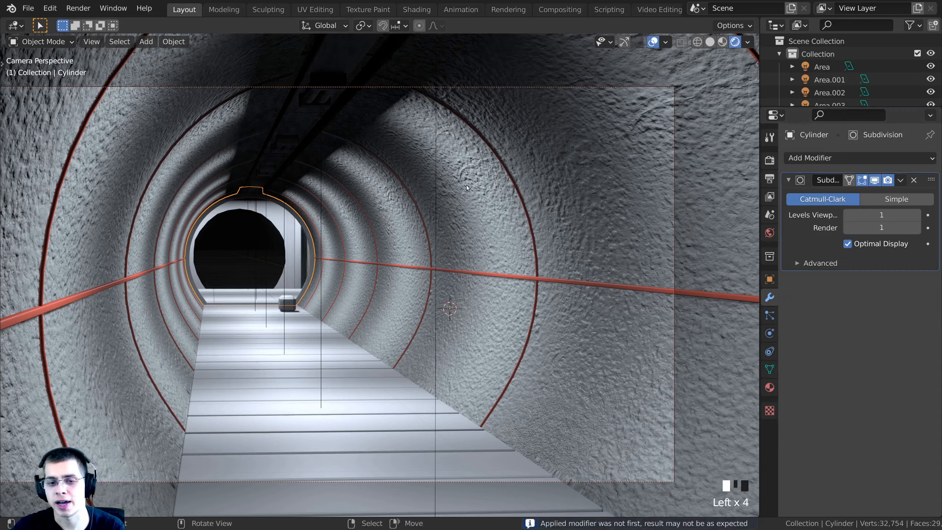
Step: Enter Edit Mode on the tunnel with its whole mesh selected and examine the segments from inside, outside and above
key("Tab")
key("a")
key("a")
key("a")
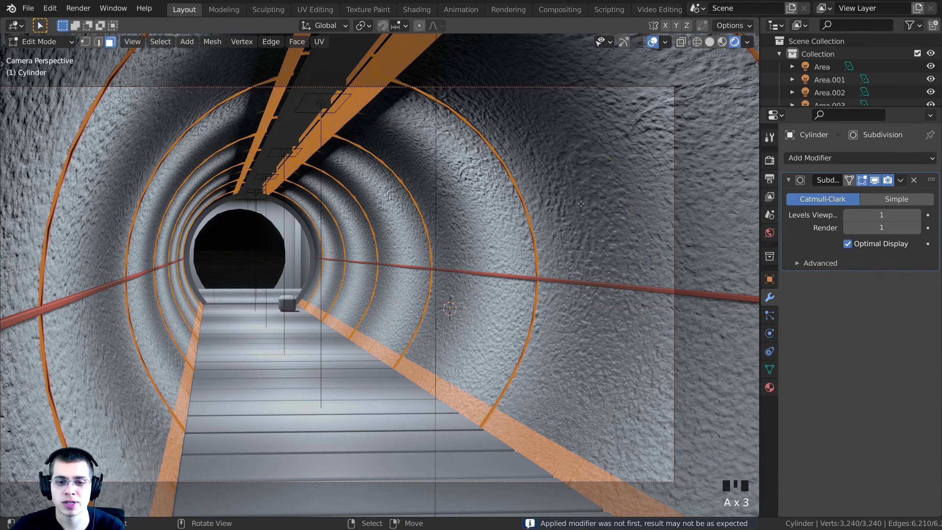
middle_click_drag(580, 204, 338, 165)
scroll(568, 280, "down", 2)
key("Tab")
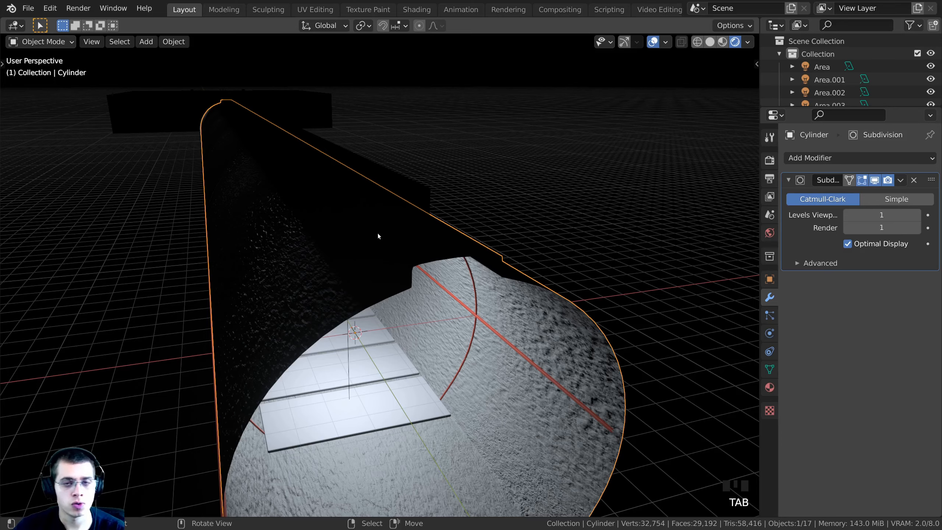
middle_click_drag(378, 232, 500, 70)
key("Tab")
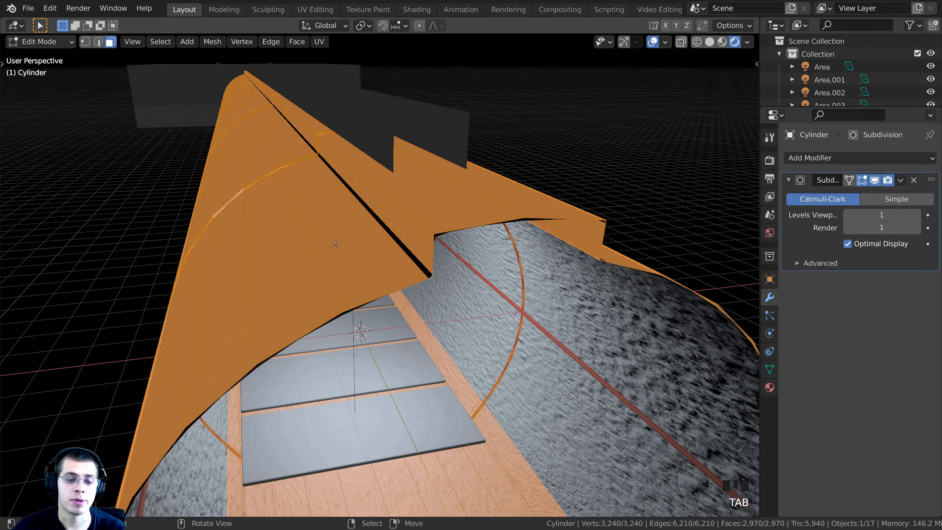
middle_click_drag(335, 245, 346, 387)
middle_click_drag(325, 325, 404, 341, "shift")
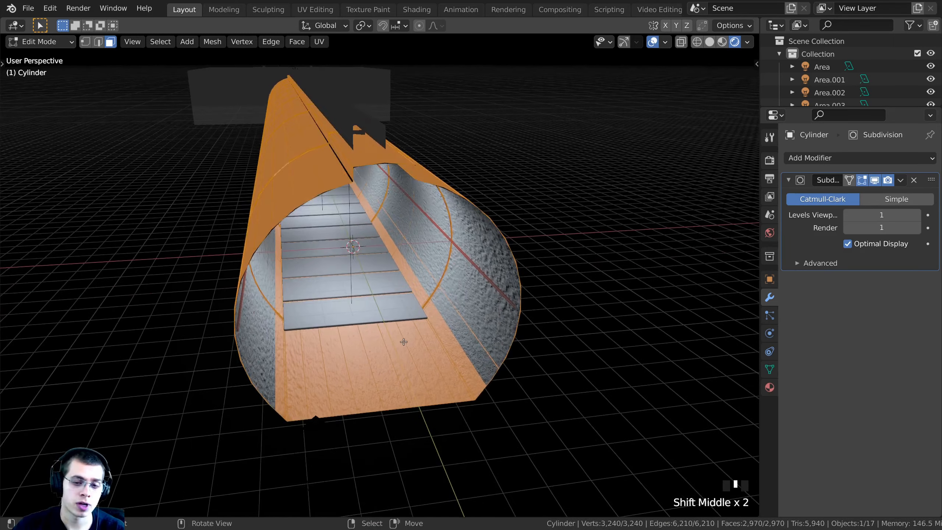
scroll(403, 342, "up", 1)
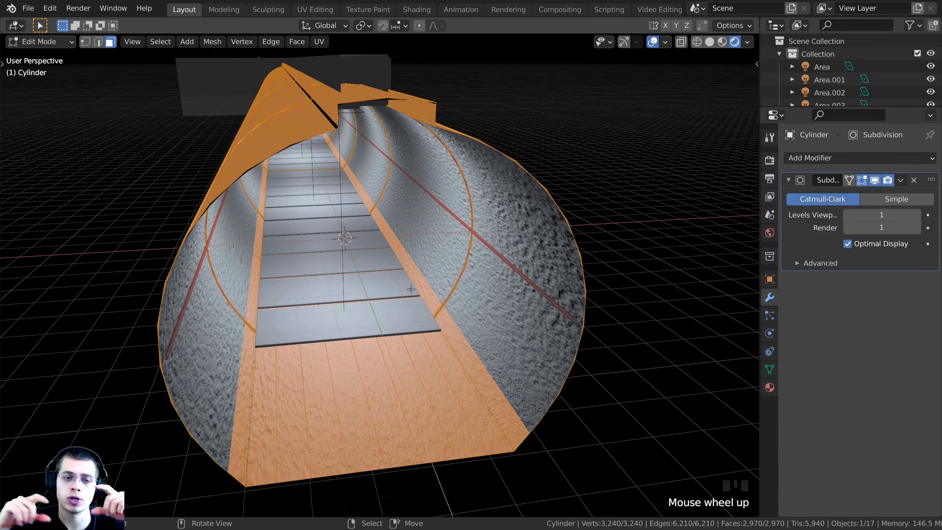
middle_click_drag(411, 289, 501, 178, "shift")
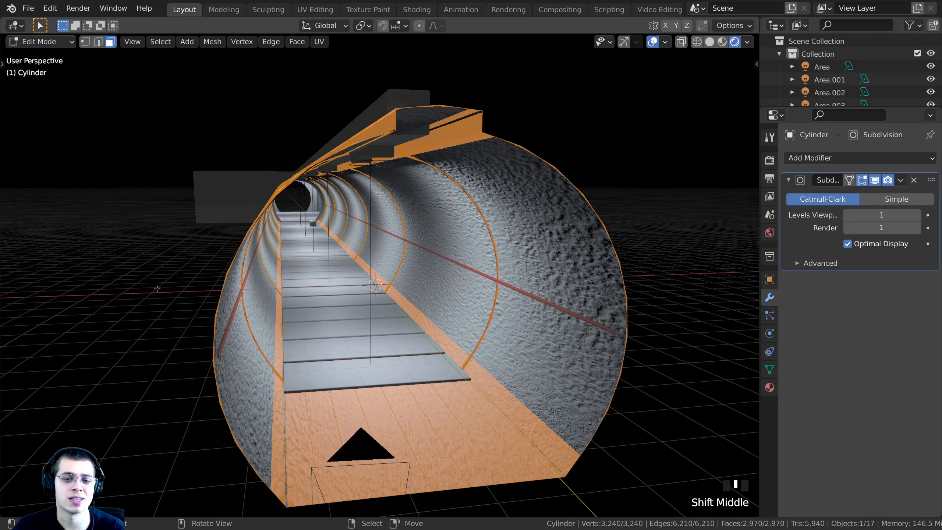
middle_click_drag(578, 371, 398, 209)
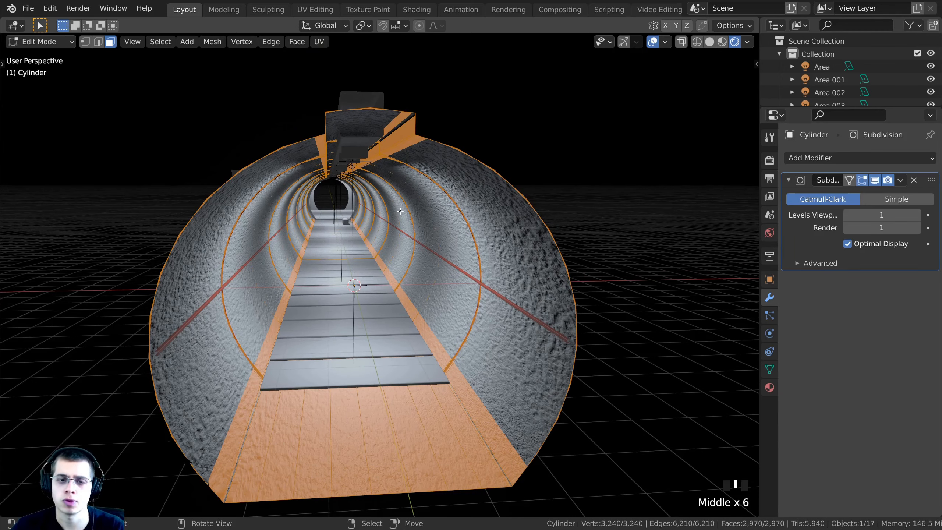
middle_click_drag(400, 211, 417, 212)
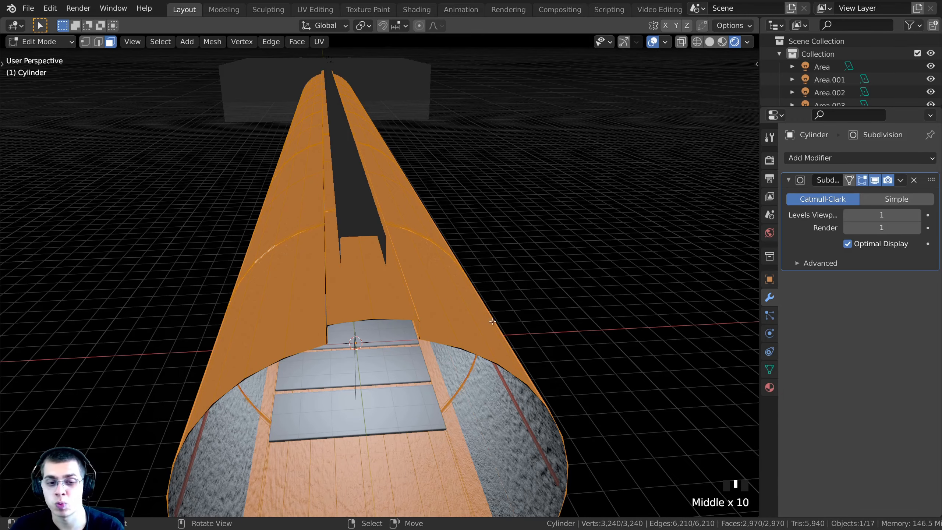
Step: Switch the tunnel mesh to vertex selection, return to Object Mode, and hide the long box above the tunnel in solid shading
key("1")
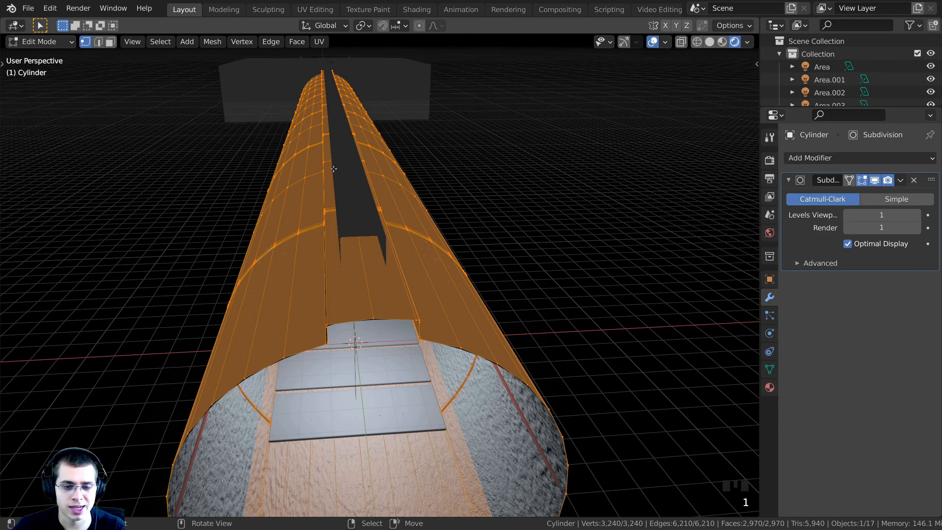
key("Tab")
right_click(355, 200)
key("z")
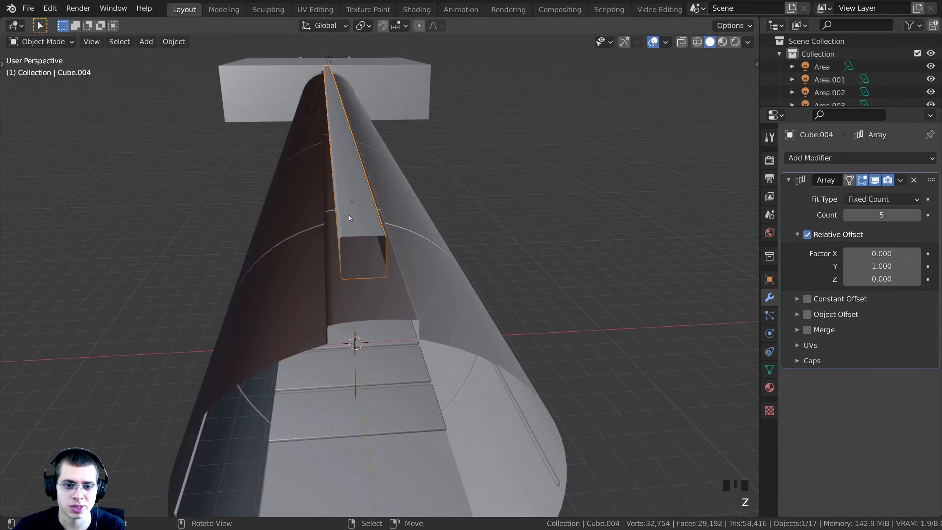
key("g")
key("Escape")
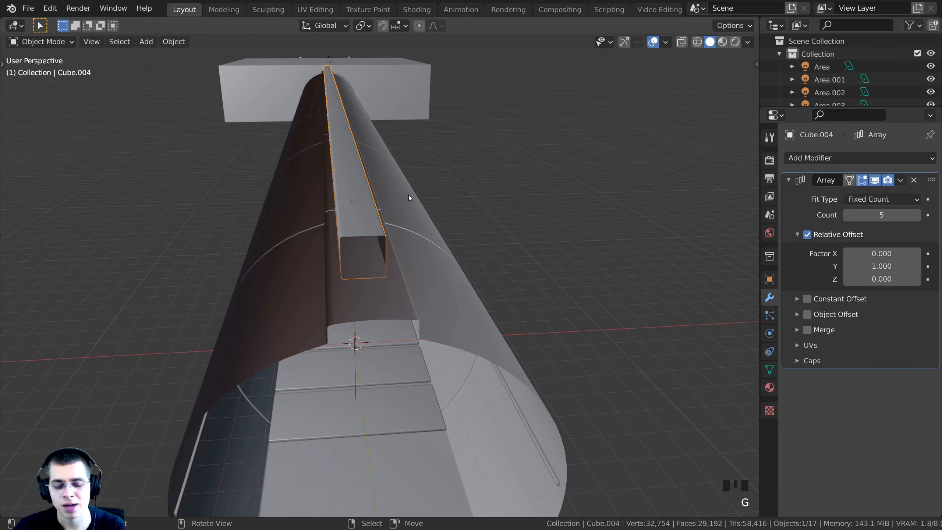
key("h")
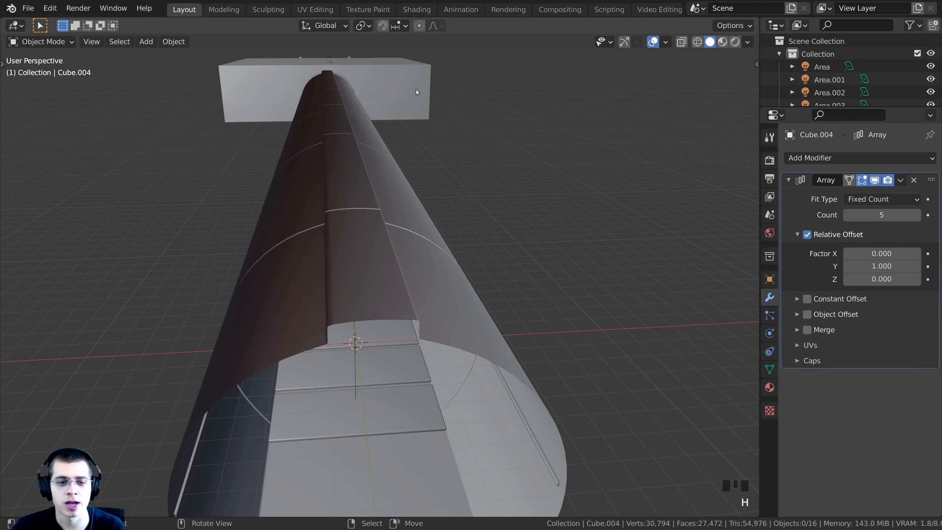
Step: Edit the tunnel cylinder and select the edge loop running lengthwise along the top centre of its nearest segment
right_click(434, 257)
middle_click_drag(434, 257, 395, 213)
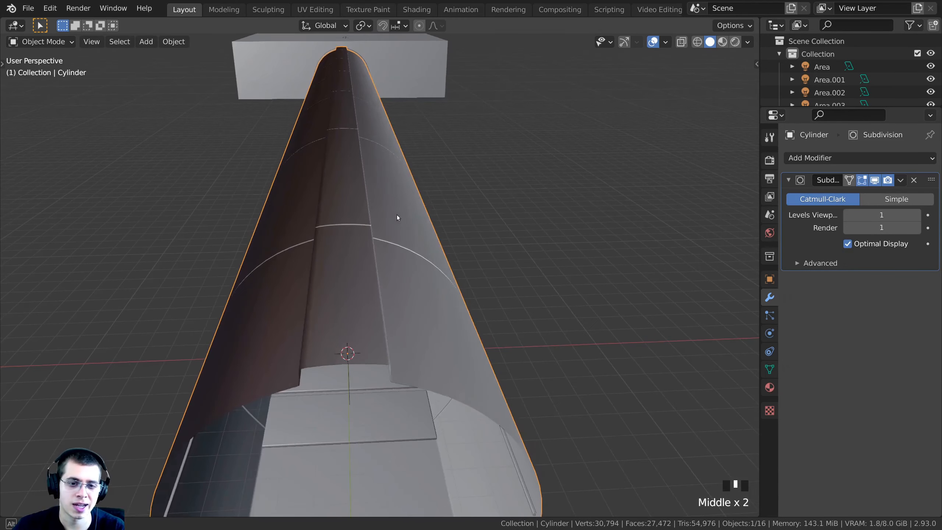
key("Tab")
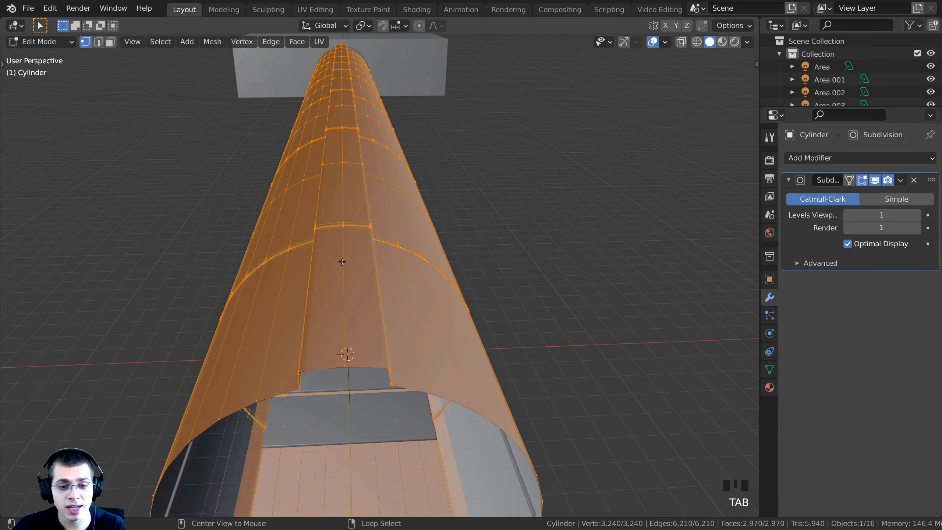
right_click(346, 250, "alt")
middle_click_drag(344, 174, 344, 274)
scroll(344, 223, "down", 3)
middle_click_drag(369, 224, 379, 347)
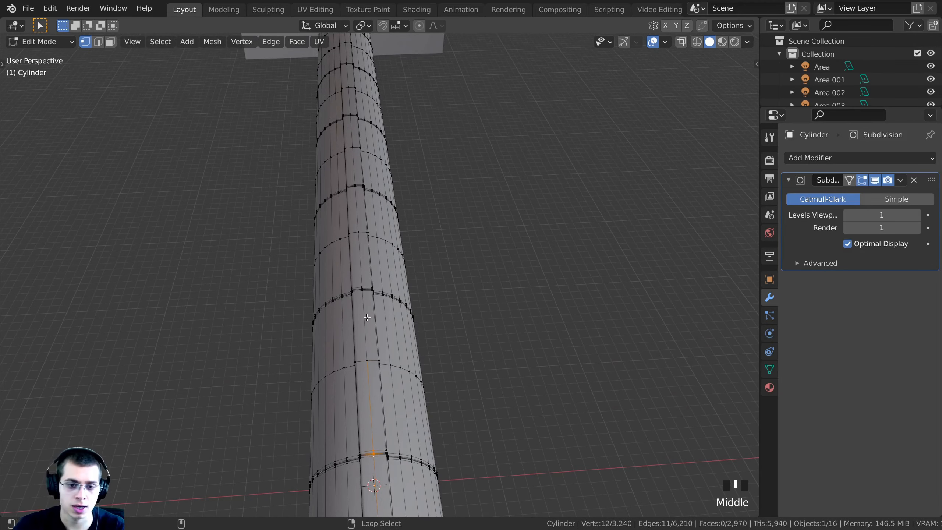
Step: Extend the selection with the matching top-centre edge loops of all remaining tunnel segments
right_click(359, 262, "alt+shift")
right_click(360, 218, "alt+shift")
right_click(351, 132, "alt+shift")
middle_click_drag(350, 132, 356, 126, "shift")
right_click(356, 125, "alt+shift")
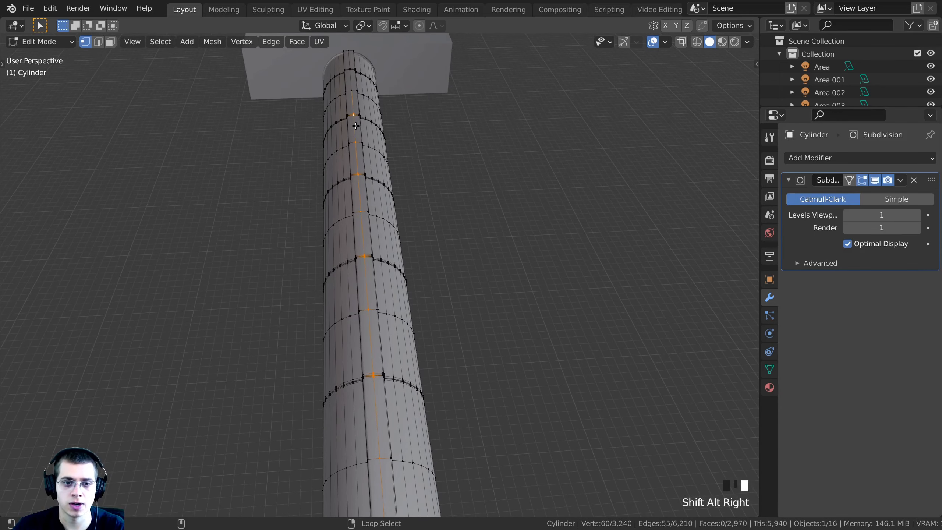
right_click(353, 79, "alt+shift")
key("ctrl+z")
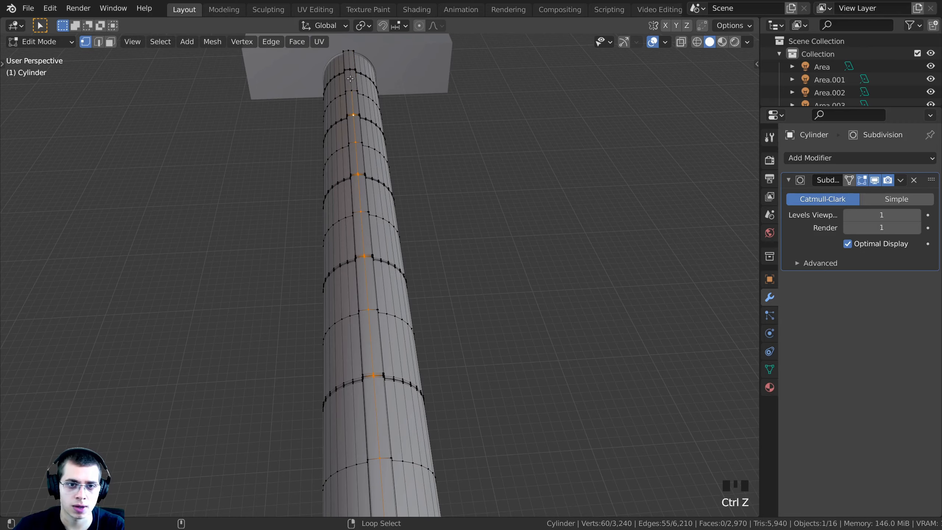
right_click(350, 74, "alt+shift")
Step: Mark the selected line of edges along the tunnel's top as a UV seam, and deselect everything
middle_click_drag(350, 74, 481, 234)
scroll(386, 311, "up", 4)
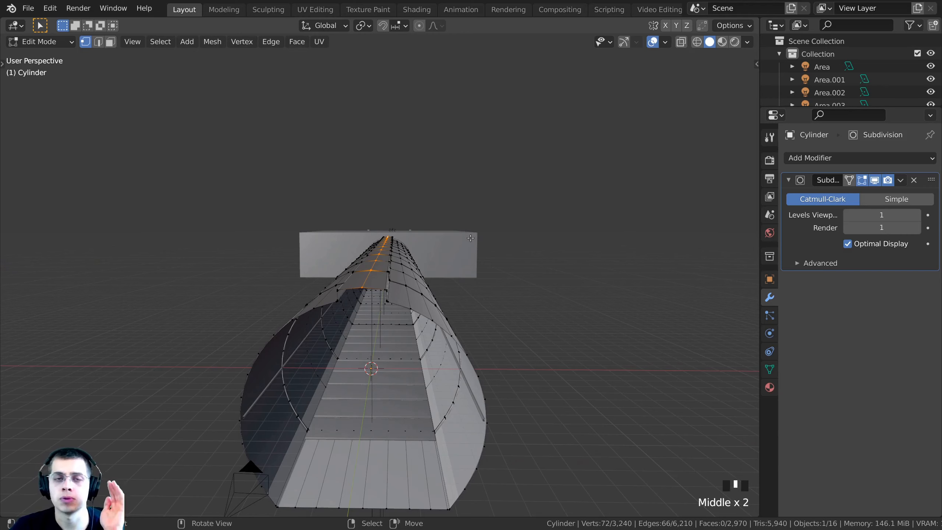
scroll(469, 234, "up", 1)
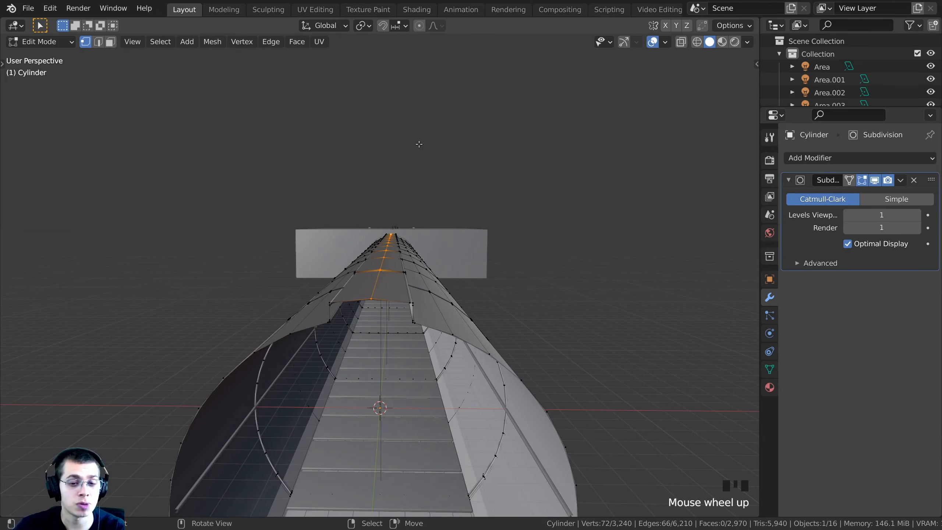
key("u")
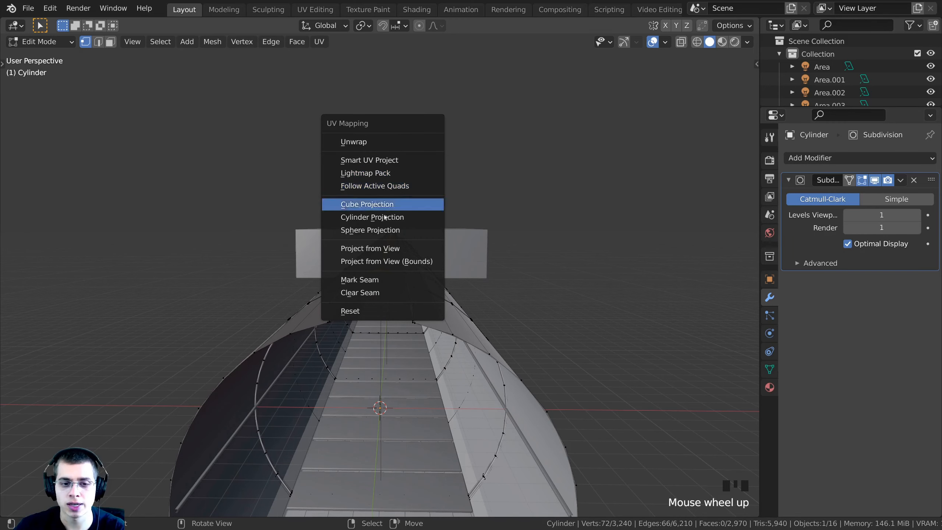
left_click(368, 285)
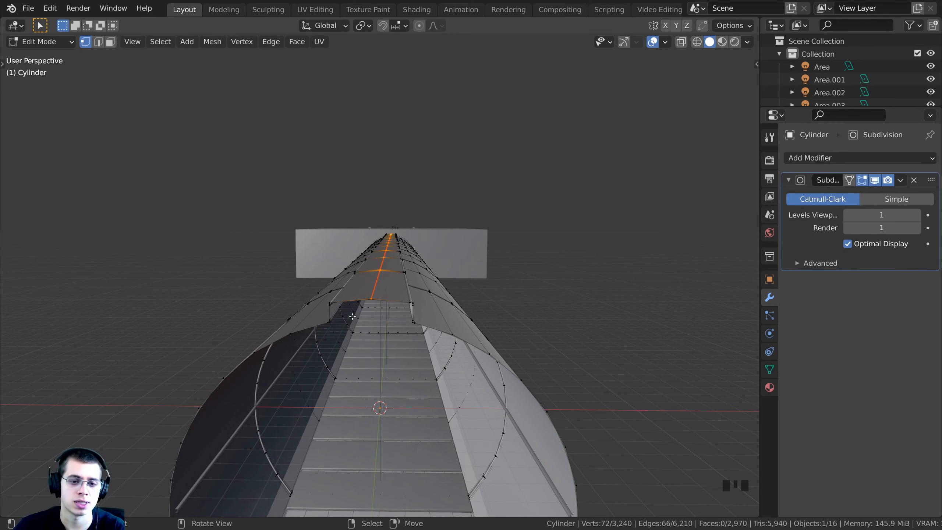
middle_click_drag(349, 316, 362, 152)
key("alt+a")
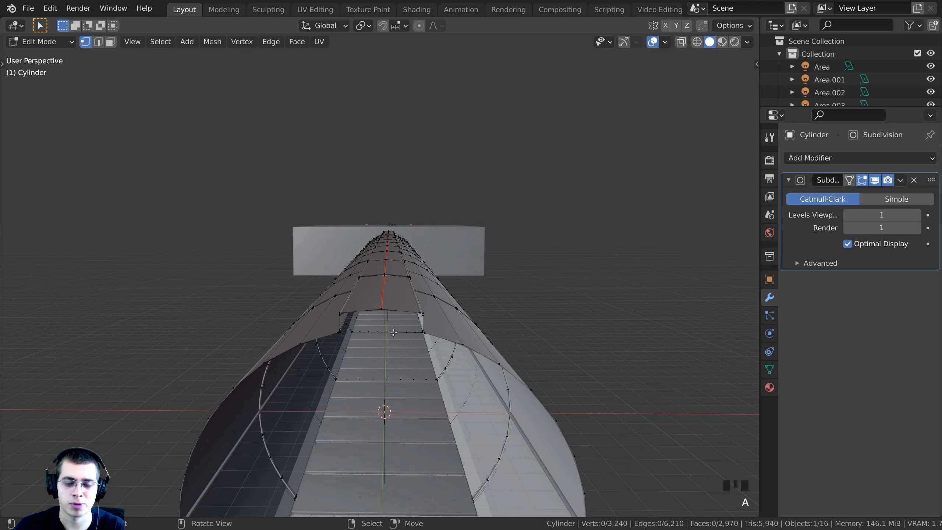
Step: Check the marked seam along the tunnel's top centre, comparing the mesh in Object Mode and Edit Mode
scroll(393, 333, "up", 2)
scroll(360, 332, "down", 1)
key("Tab")
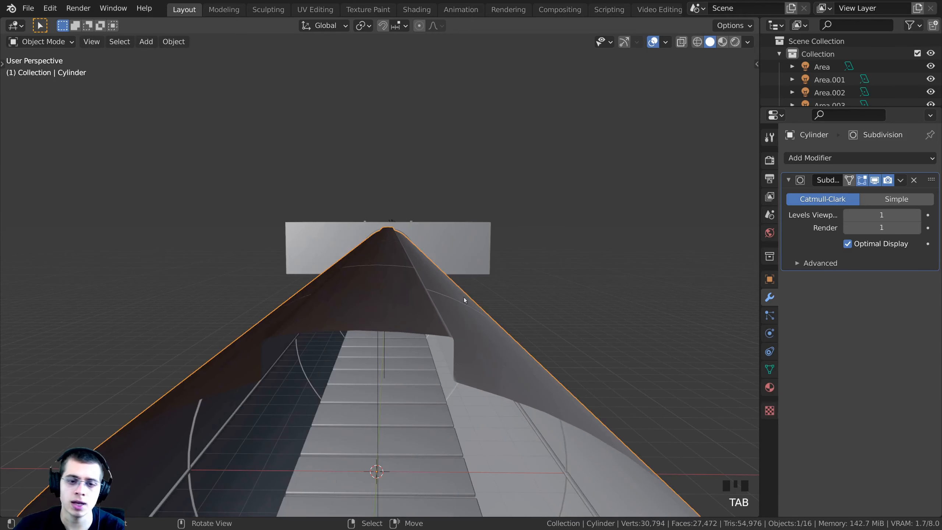
key("Tab")
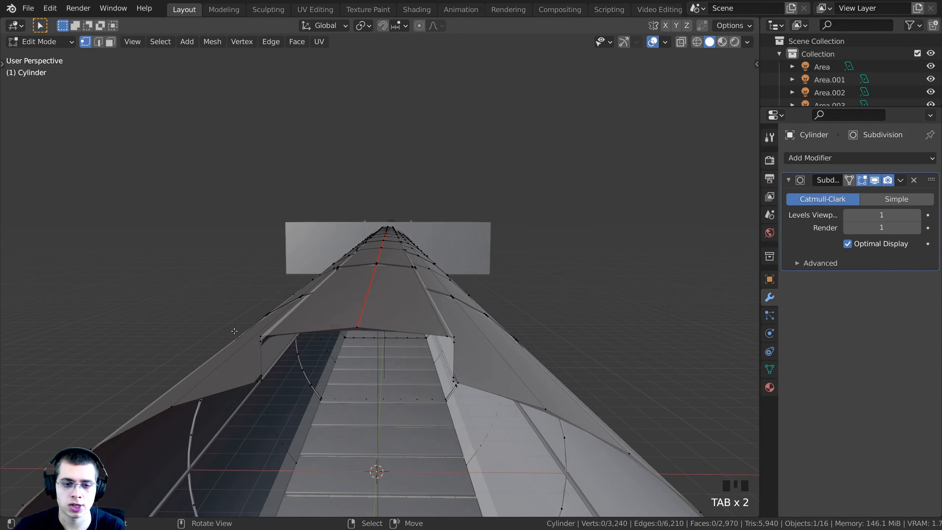
scroll(234, 331, "down", 1)
middle_click_drag(378, 216, 386, 220)
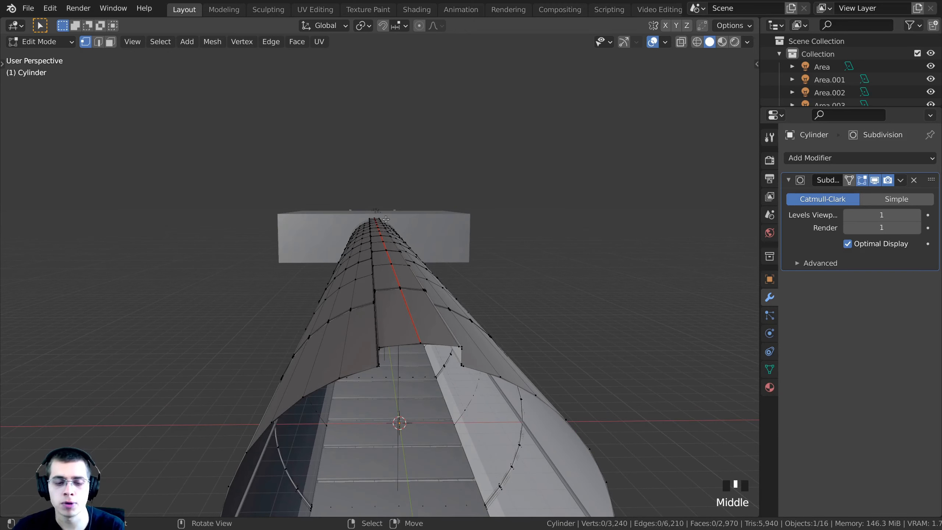
middle_click_drag(422, 303, 437, 240, "shift")
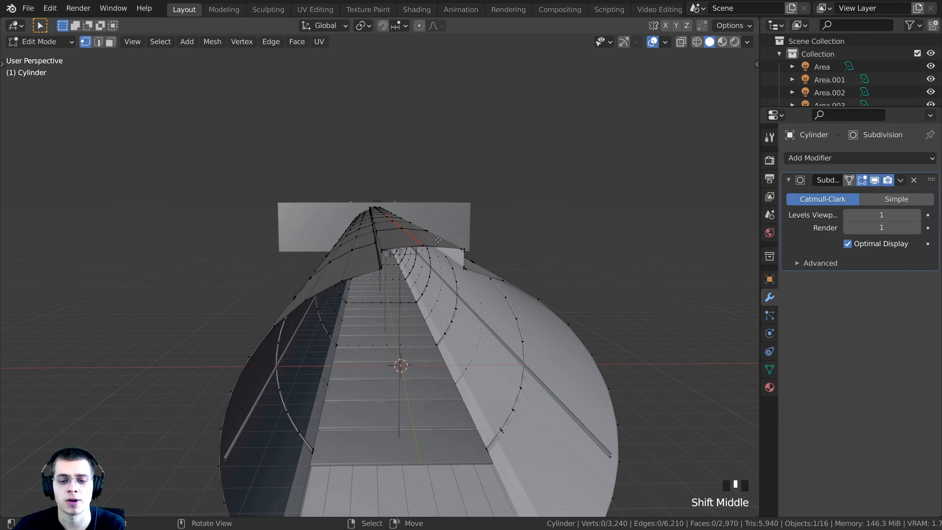
Step: Select the entire tunnel mesh and switch the viewport to Material Preview, viewing the wall texture from outside
key("a")
key("a")
key("a")
key("a")
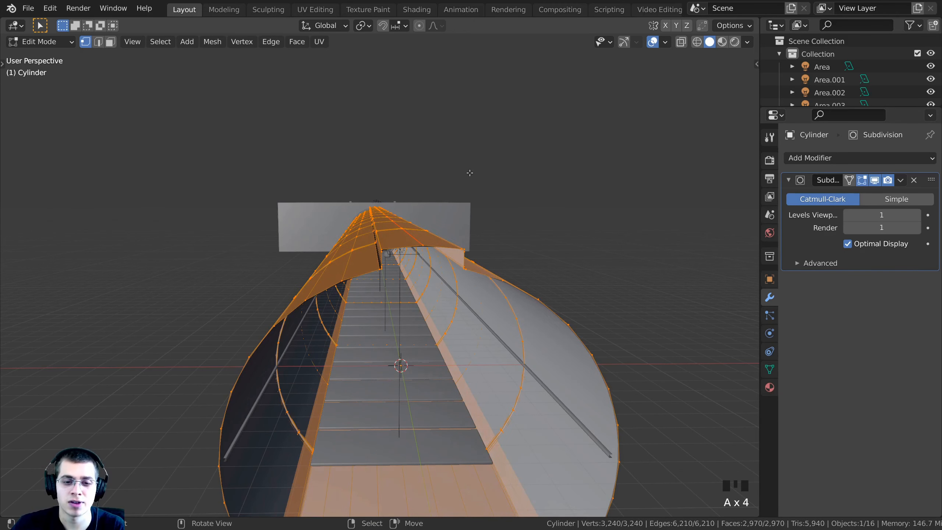
key("z")
left_click(454, 284)
key("z")
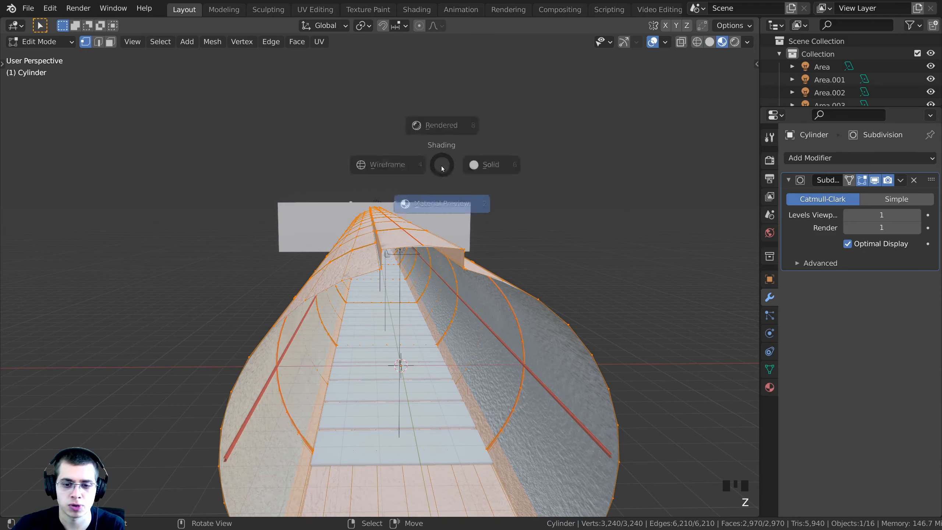
left_click(445, 329)
mouse_move(447, 329)
middle_mouse_down()
mouse_move(481, 375)
mouse_move(460, 344)
middle_mouse_up()
middle_click_drag(315, 224, 311, 216, "shift")
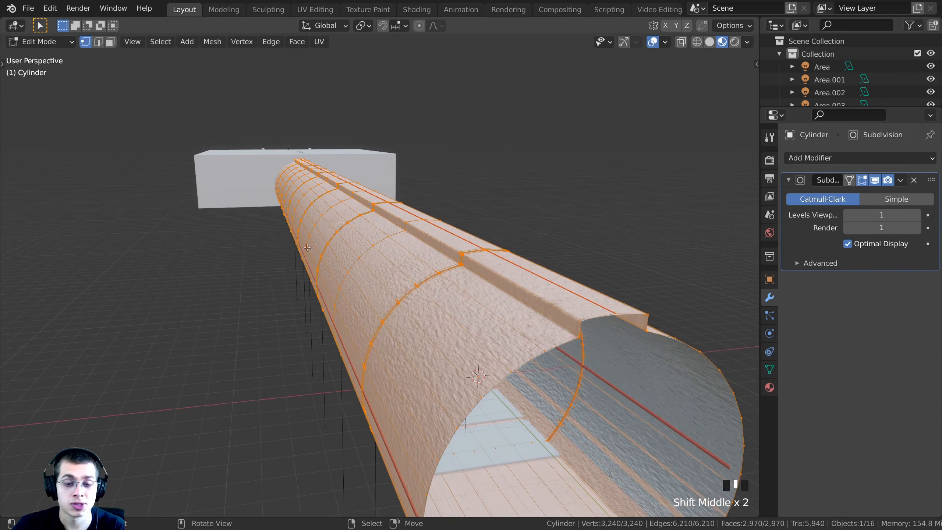
Step: Unwrap the entire selected tunnel mesh along its marked seams and check the plaster texture on the outside
middle_click_drag(561, 226, 503, 155, "shift")
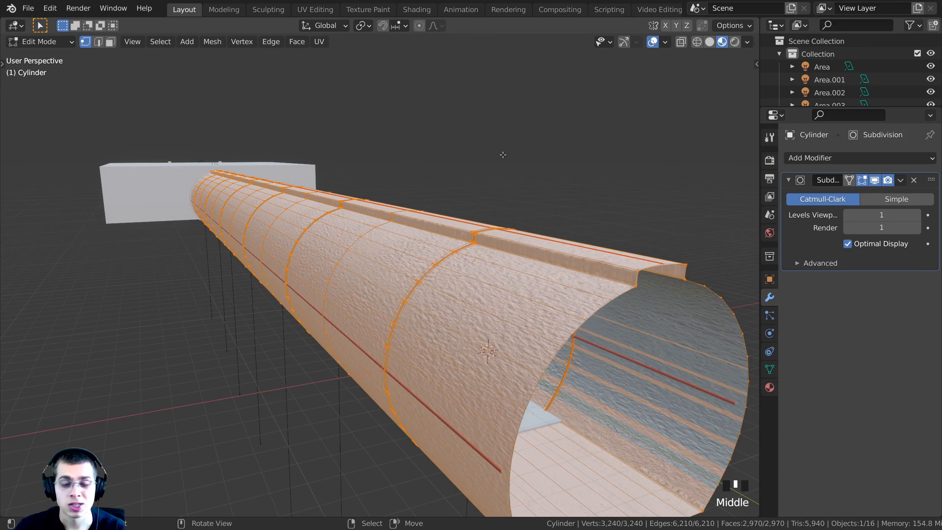
key("u")
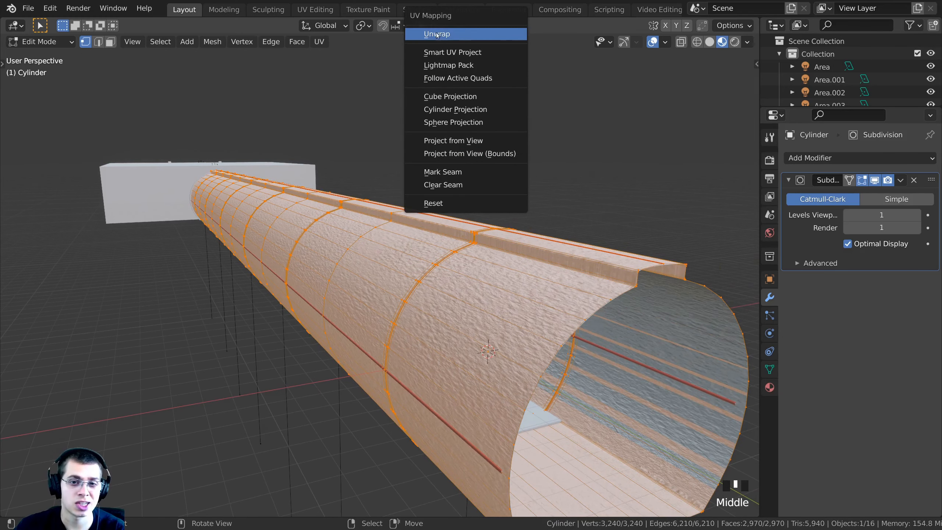
left_click(450, 34)
middle_click_drag(466, 279, 386, 261)
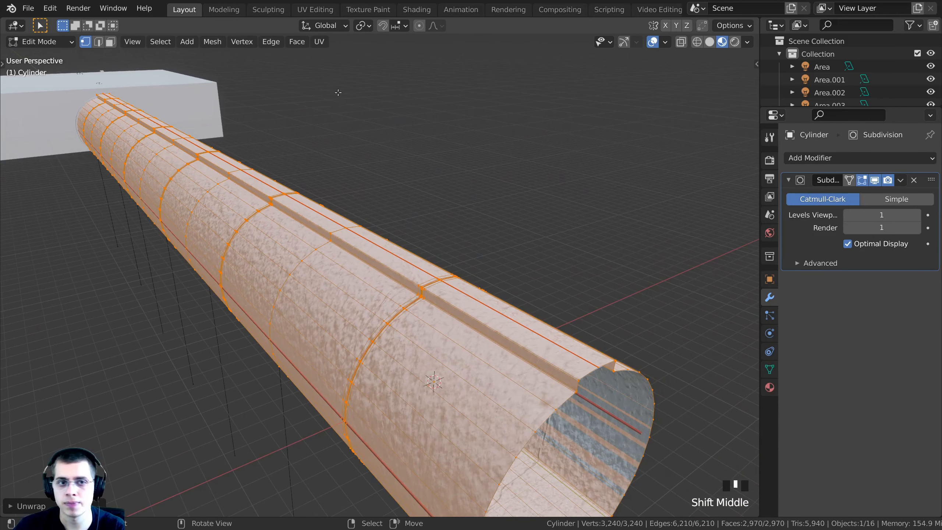
Step: Open the UV Editing workspace and view the textured tunnel interior through the camera
left_click(313, 9)
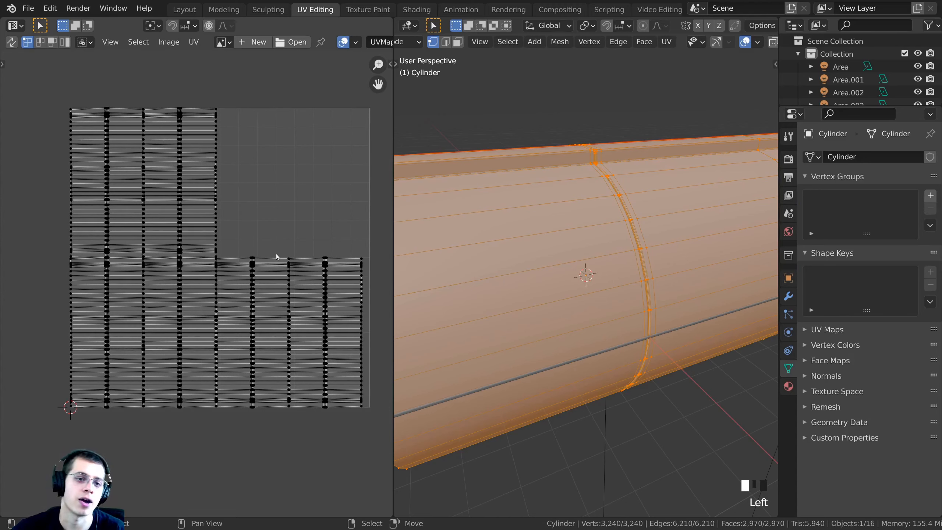
key("KP_0")
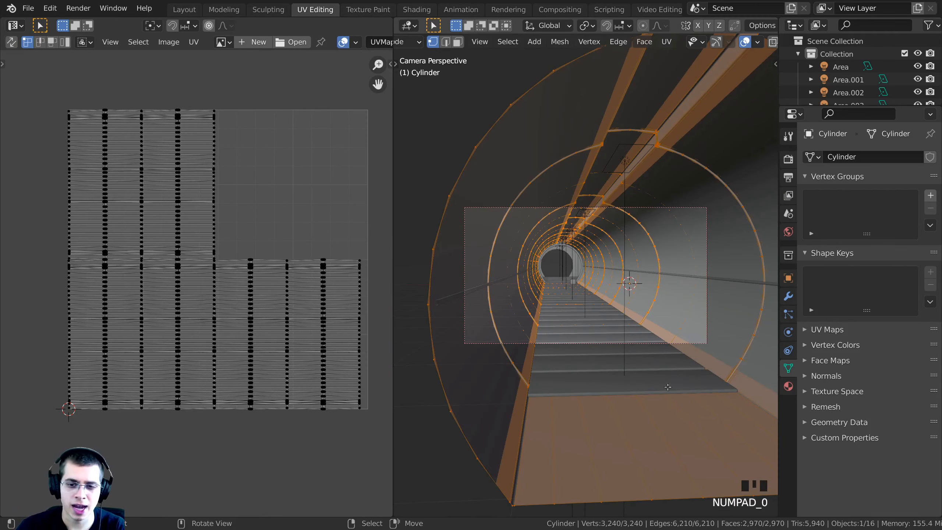
scroll(632, 433, "up", 3)
middle_click_drag(689, 271, 655, 236, "shift")
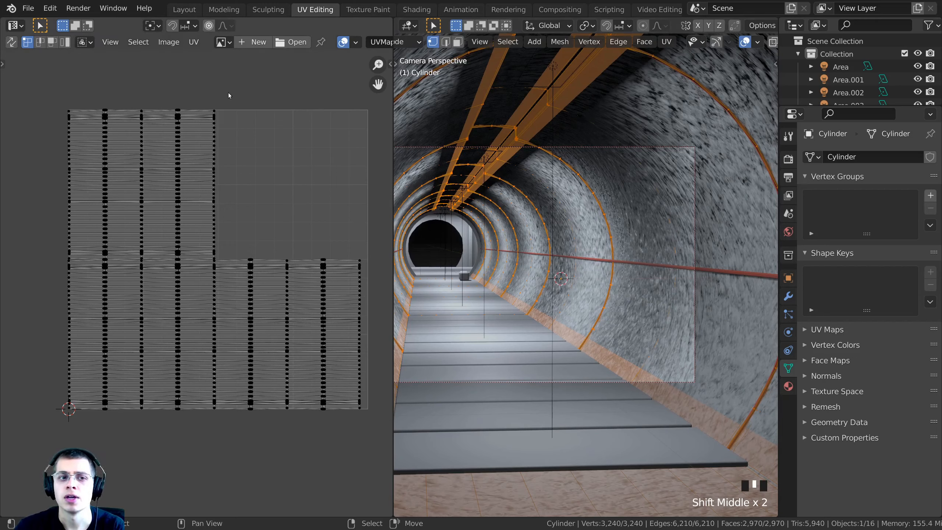
Step: Display PaintedPlaster017_4K_Color.jpg behind the tunnel's UV layout and compare it with the stretched wall texture
left_click(222, 42)
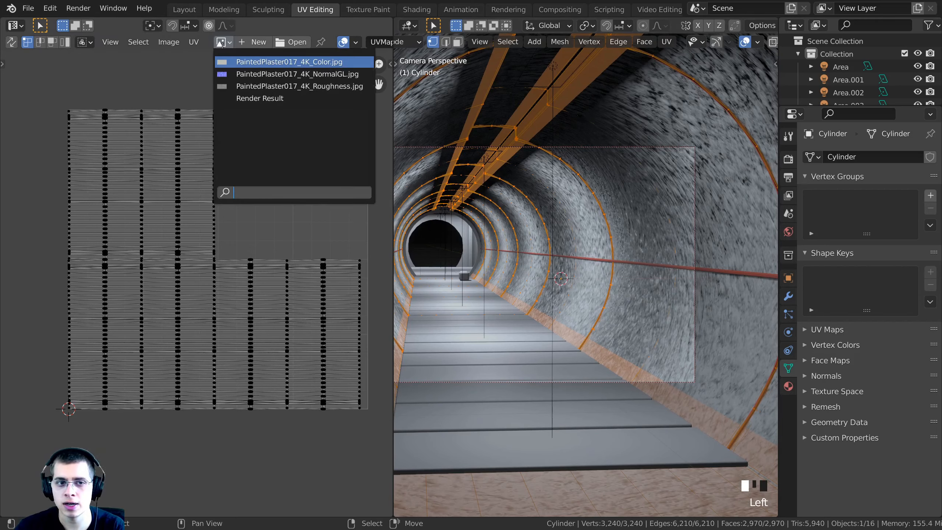
left_click(287, 62)
scroll(219, 307, "down", 5)
scroll(227, 221, "up", 6)
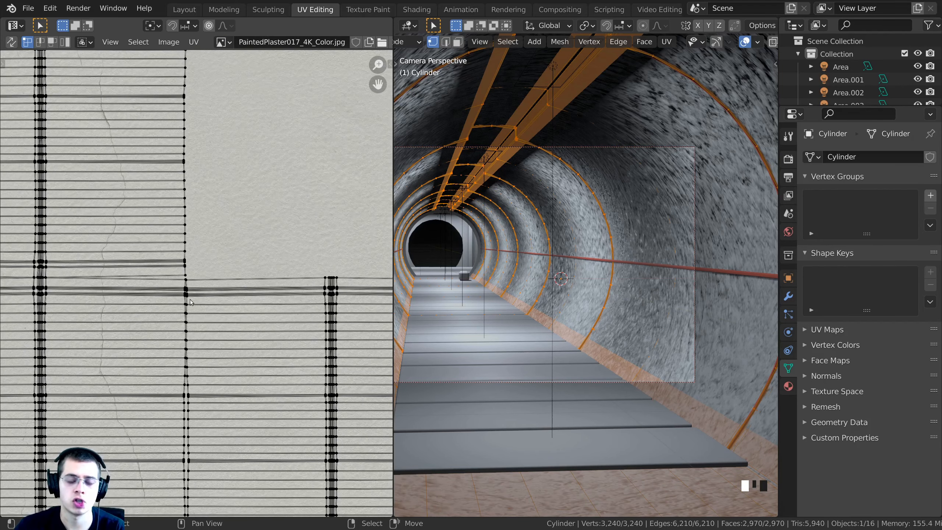
scroll(207, 306, "down", 2)
scroll(208, 306, "down", 3)
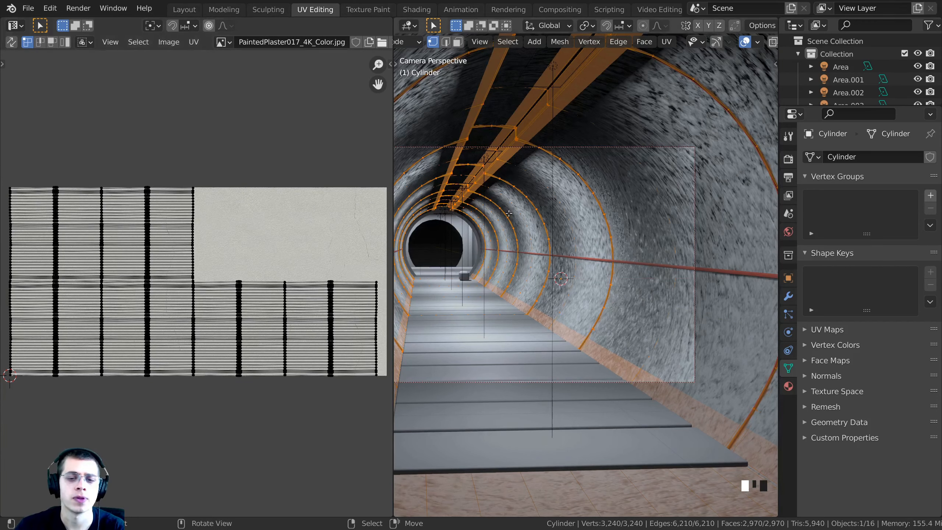
scroll(591, 238, "down", 3)
scroll(592, 241, "up", 3)
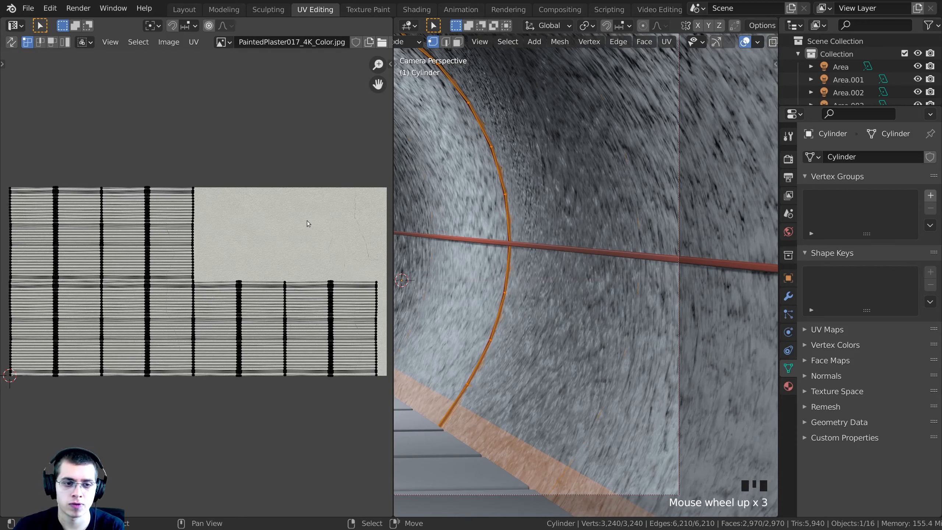
Step: Select all of the tunnel's UV islands and scale them up to about six times their size
key("a")
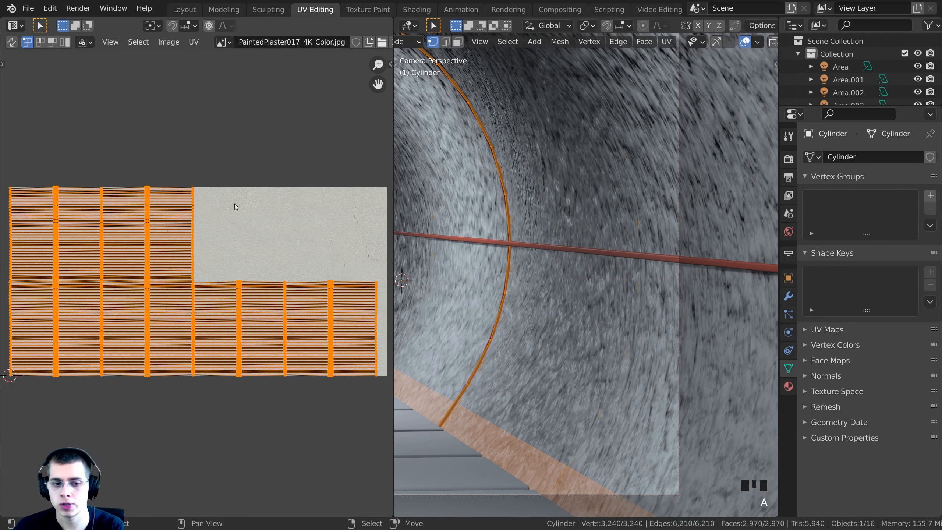
scroll(267, 259, "down", 5)
key("a")
key("a")
scroll(249, 259, "up", 1)
scroll(251, 276, "down", 2)
key("s")
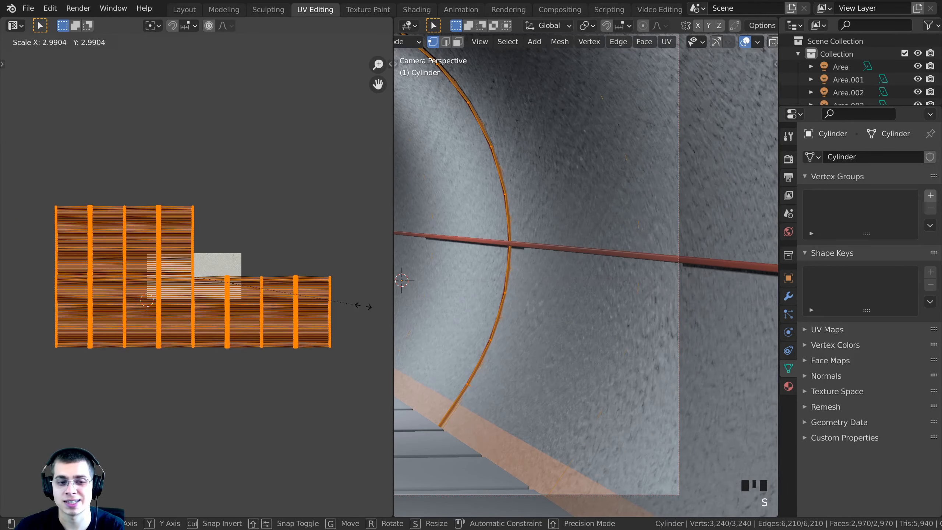
left_click(143, 320)
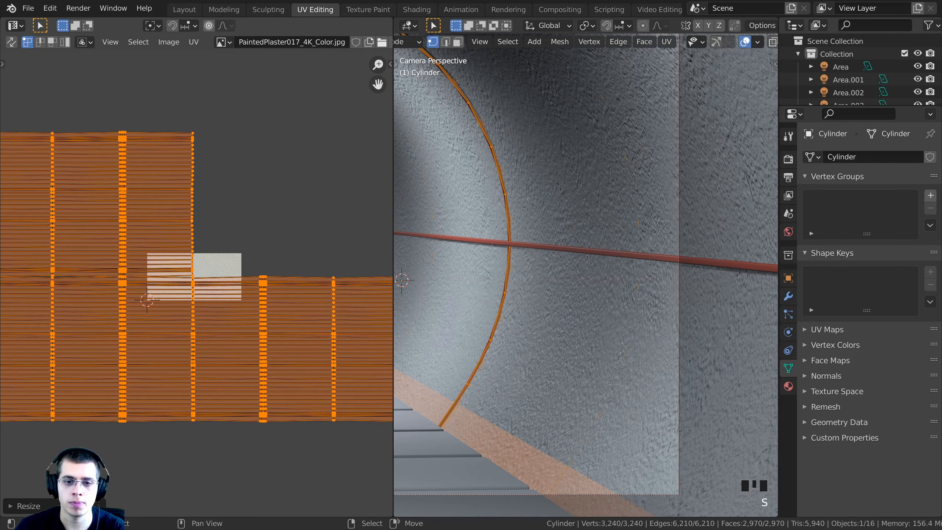
Step: Scale all UV islands up further for a finer plaster pattern, and try shifting them over the image
key("s")
left_click(243, 313)
key("g")
left_click(233, 295)
scroll(519, 267, "down", 2)
middle_click_drag(519, 267, 586, 252, "shift")
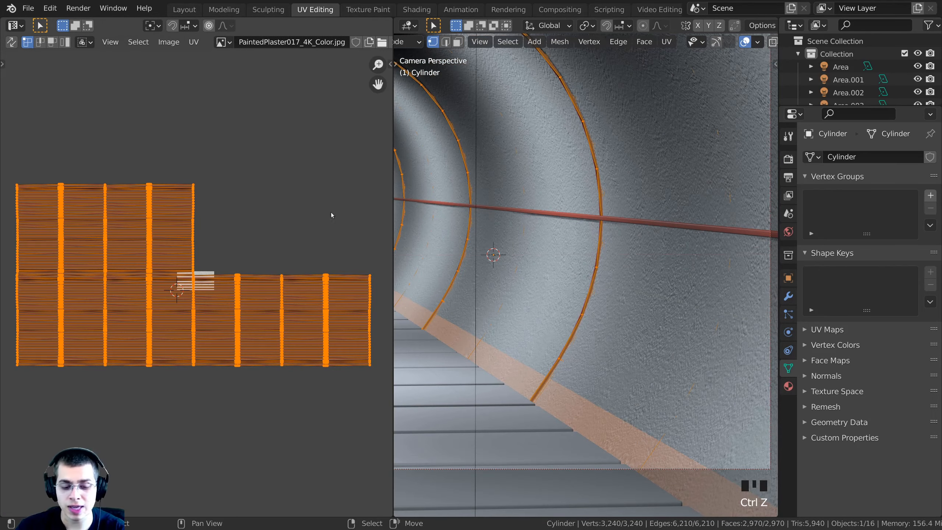
Step: Try rotating all UV islands by about 91 degrees, inspect the wall texture, and undo the rotation
key("r")
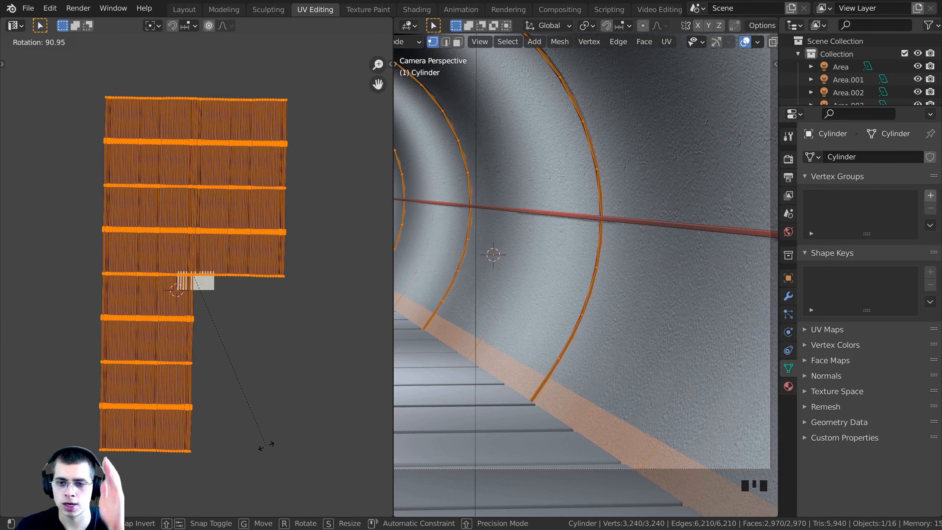
left_click(265, 445)
middle_click_drag(556, 260, 464, 304, "shift")
scroll(626, 214, "up", 8)
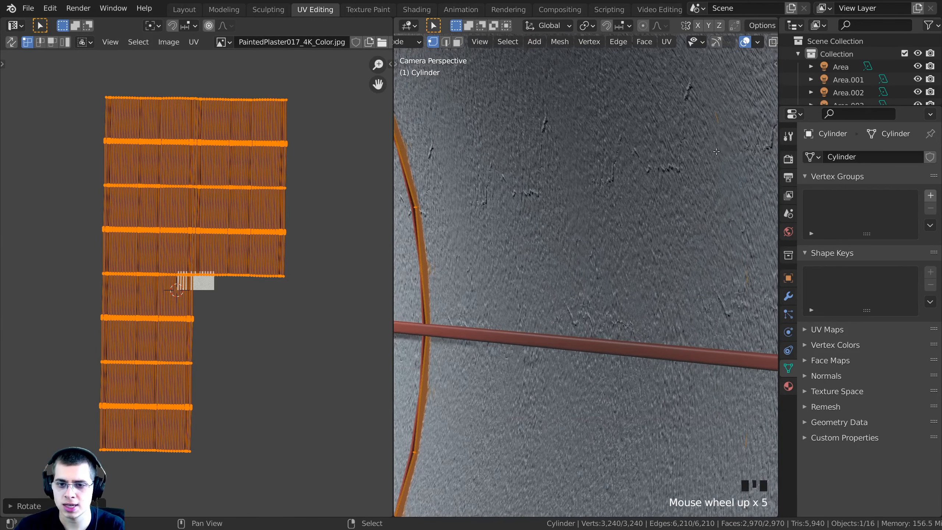
scroll(614, 212, "down", 2)
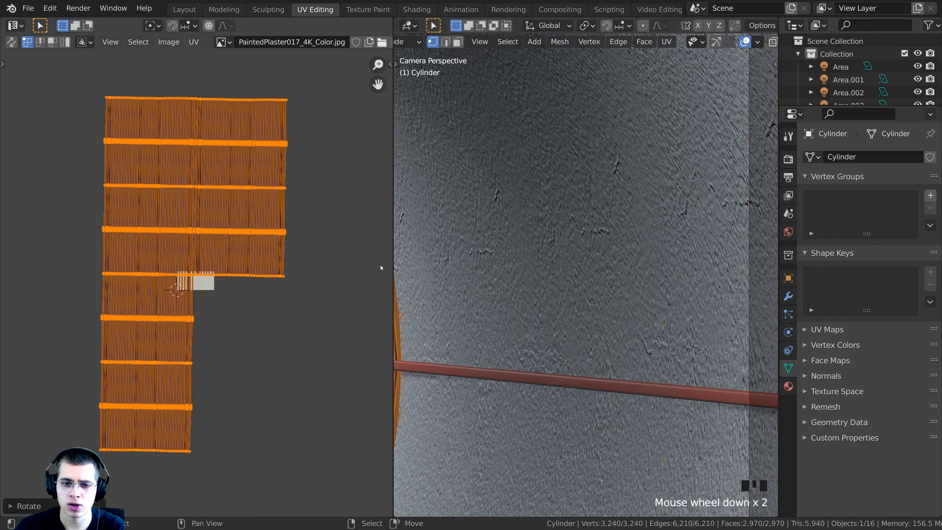
key("ctrl+z")
key("ctrl+z")
key("ctrl+z")
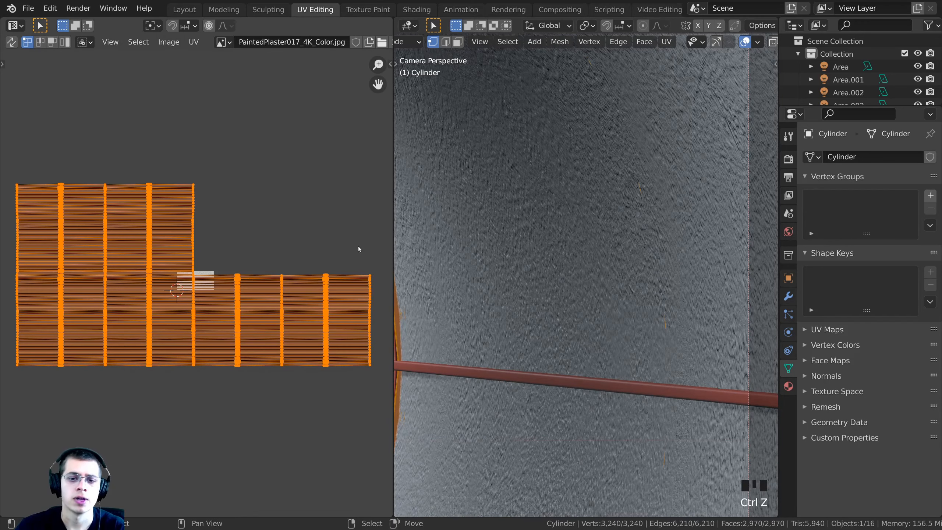
Step: Shift all UV islands relative to the plaster image and scale them down slightly
middle_click_drag(474, 284, 526, 301, "shift")
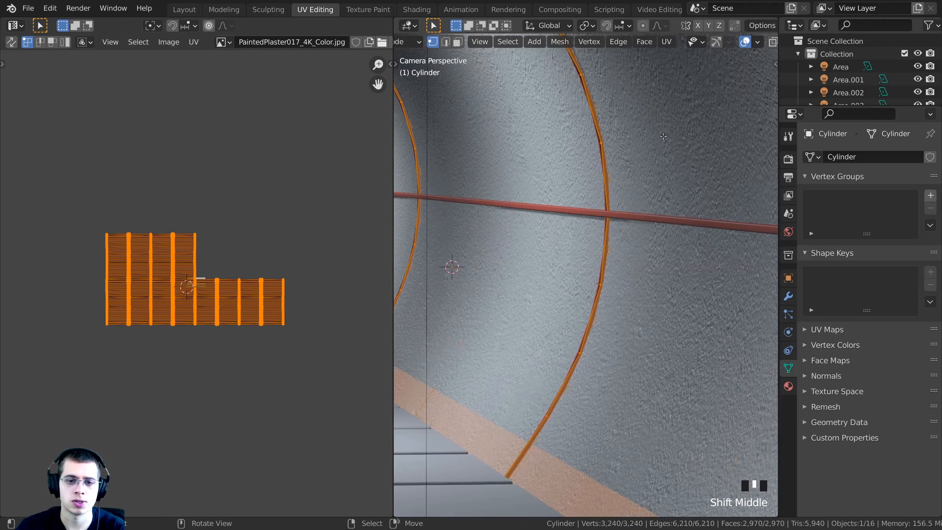
scroll(526, 300, "down", 1)
scroll(527, 300, "down", 1)
key("g")
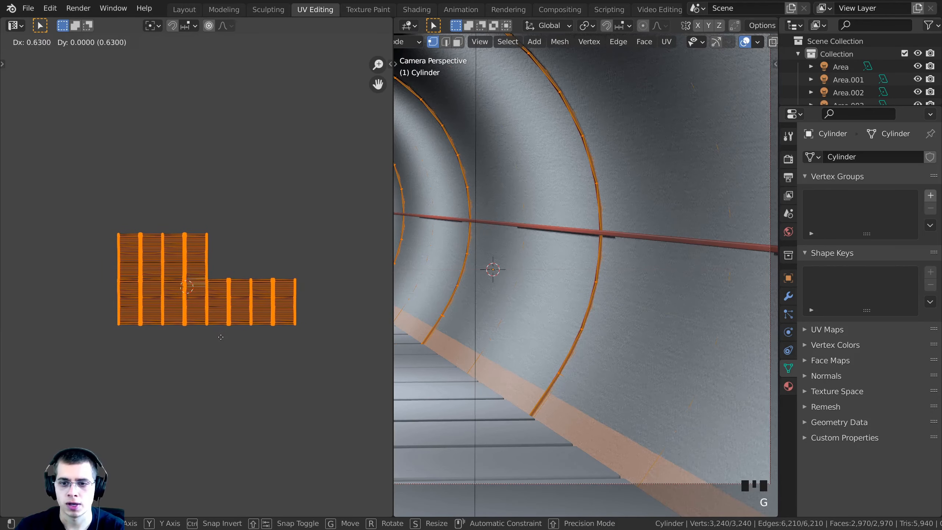
left_click(230, 340)
key("s")
left_click(225, 336)
key("g")
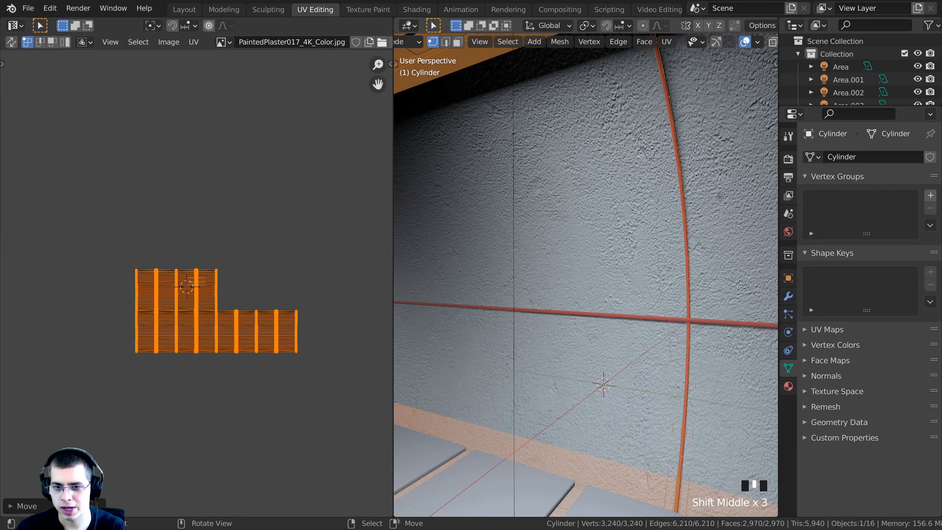
Step: Examine the plaster texture on the tunnel wall close up and through the camera, comparing it with the UV layout
scroll(719, 197, "up", 4)
middle_click_drag(720, 197, 674, 188, "shift")
scroll(631, 185, "down", 4)
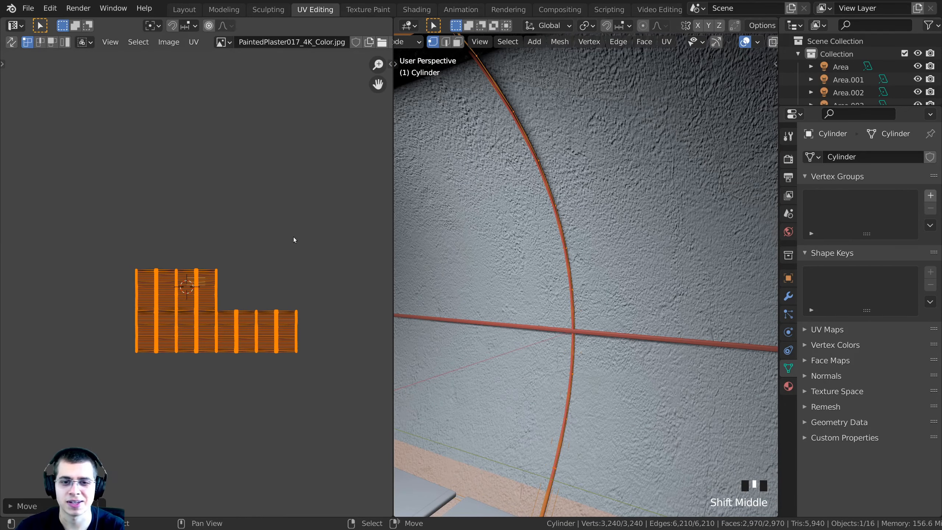
key("KP_0")
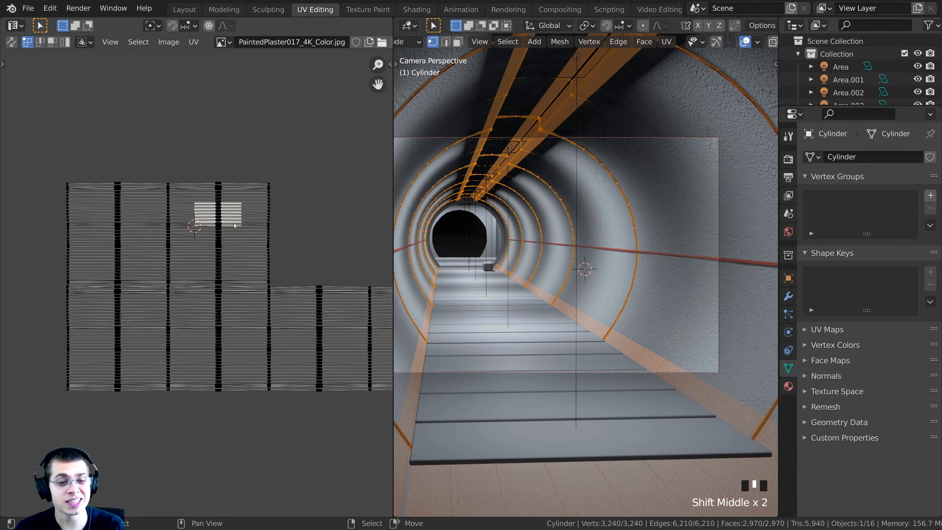
scroll(220, 238, "up", 2)
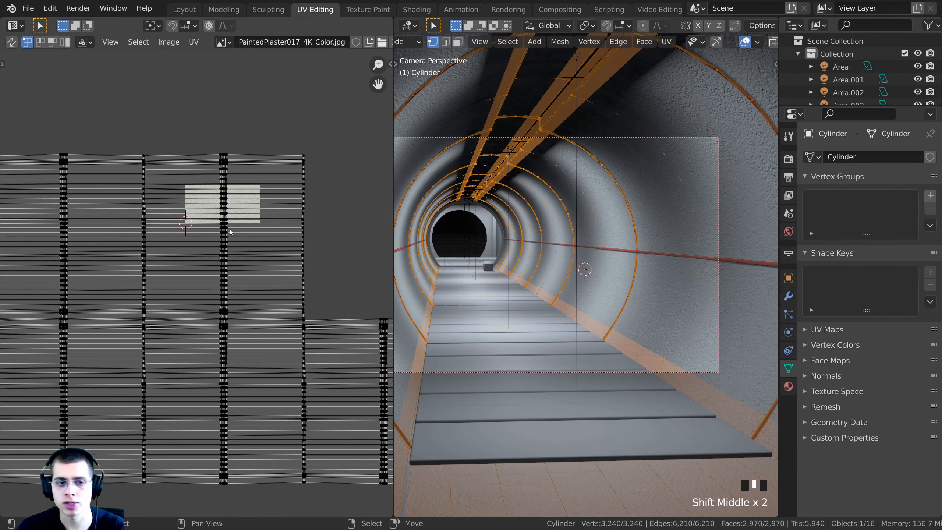
middle_click_drag(230, 232, 234, 219, "shift")
middle_click_drag(179, 210, 217, 271, "shift")
scroll(217, 271, "up", 2)
middle_click_drag(603, 222, 590, 204, "shift")
scroll(590, 204, "up", 3)
Step: Switch to Object Mode and examine the plaster along the tunnel's side wall in the camera view
key("Tab")
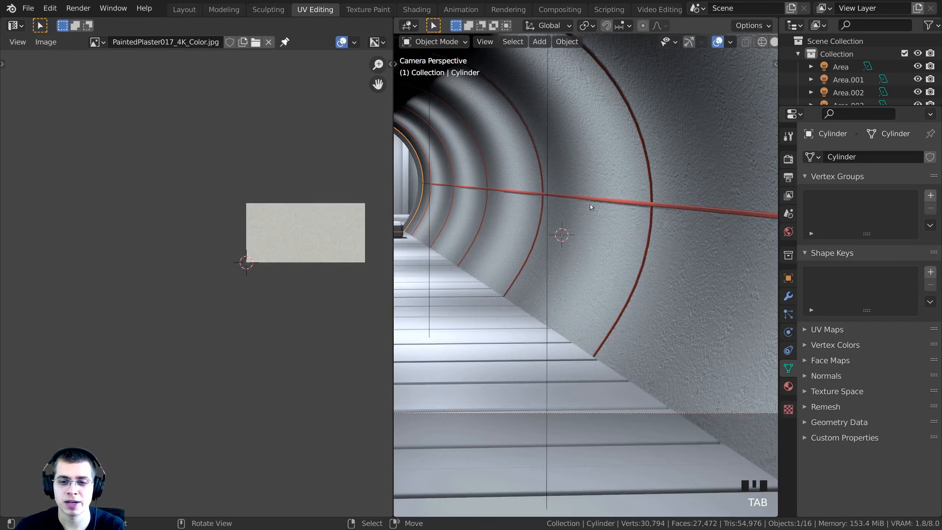
middle_click_drag(541, 248, 591, 295, "shift")
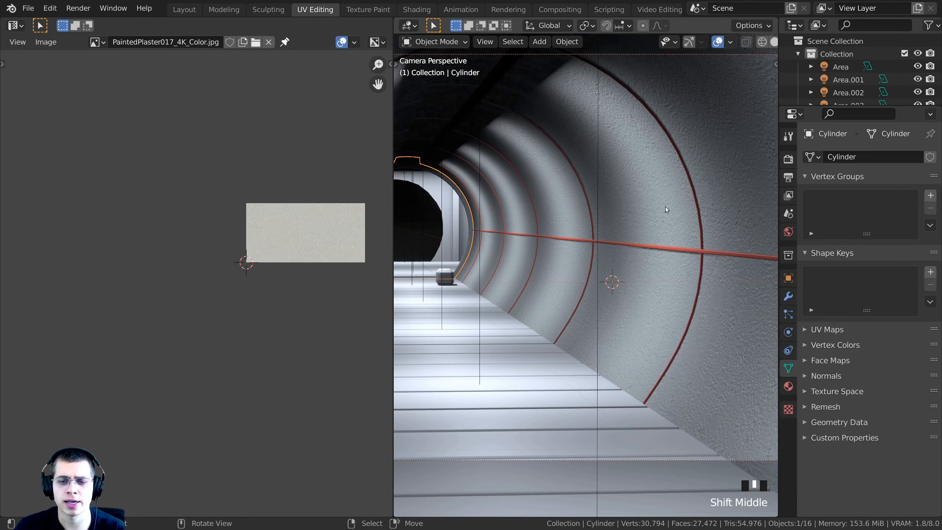
scroll(673, 275, "down", 3)
middle_click_drag(673, 275, 644, 228, "shift")
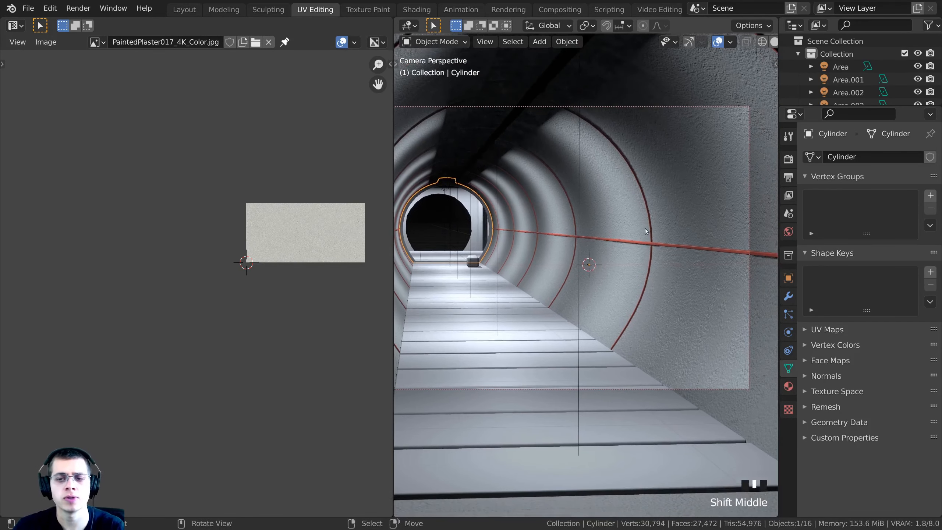
Step: Return to Edit Mode and select the entire tunnel mesh so all its UV islands are shown over the image
key("Tab")
scroll(289, 185, "down", 3)
key("a")
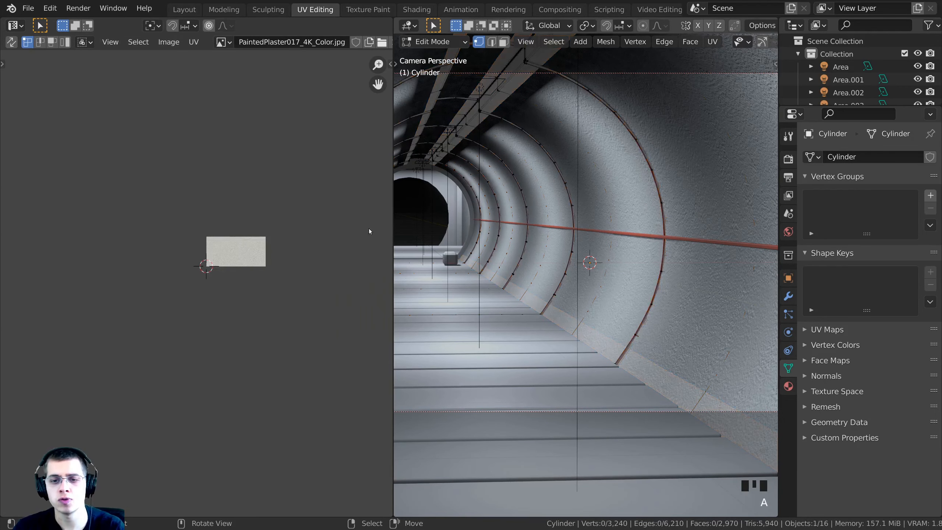
key("a")
scroll(348, 364, "down", 2)
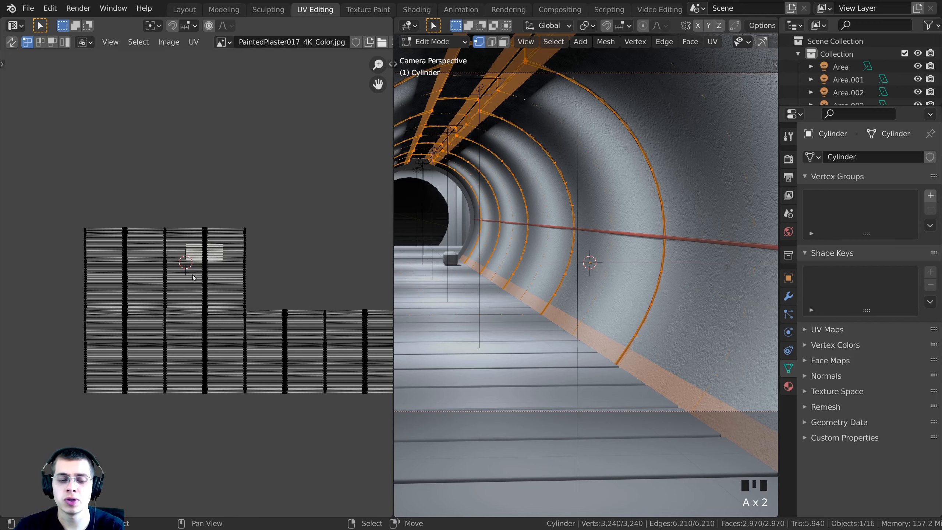
scroll(270, 291, "up", 4)
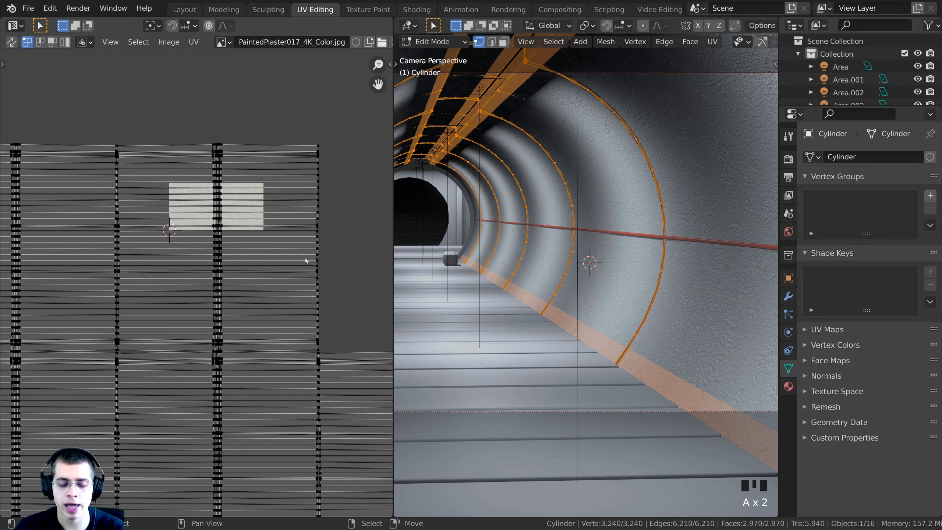
Step: Select the linked UV island lying over the plaster image, move it up and away from the others, and deselect it
key("l")
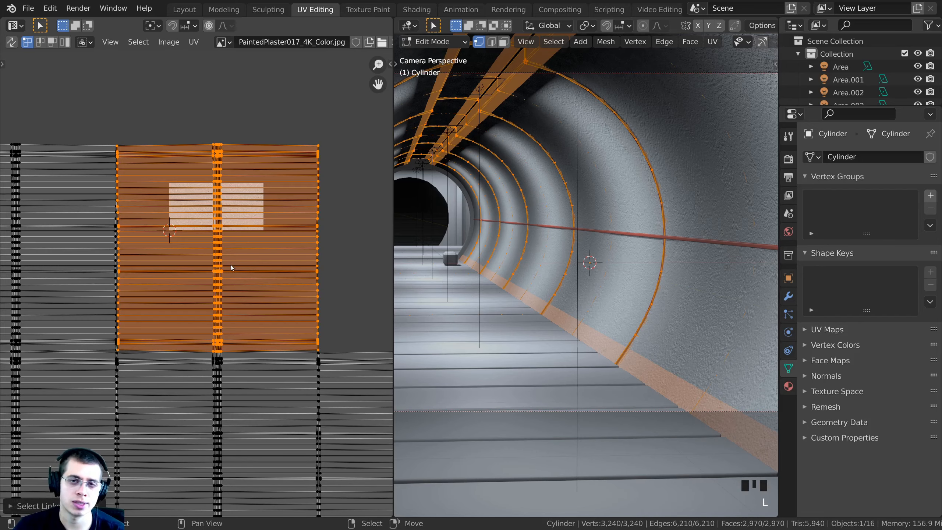
middle_click_drag(582, 215, 599, 206)
key("g")
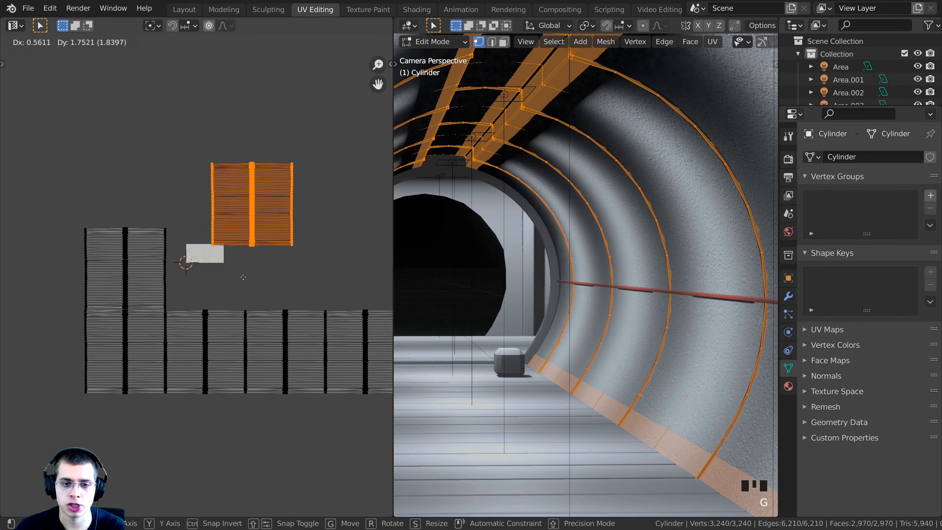
left_click(248, 266)
key("a")
Step: Select two linked UV islands in the lower row, move them down and away from the others, and deselect them
middle_click_drag(188, 257, 228, 207)
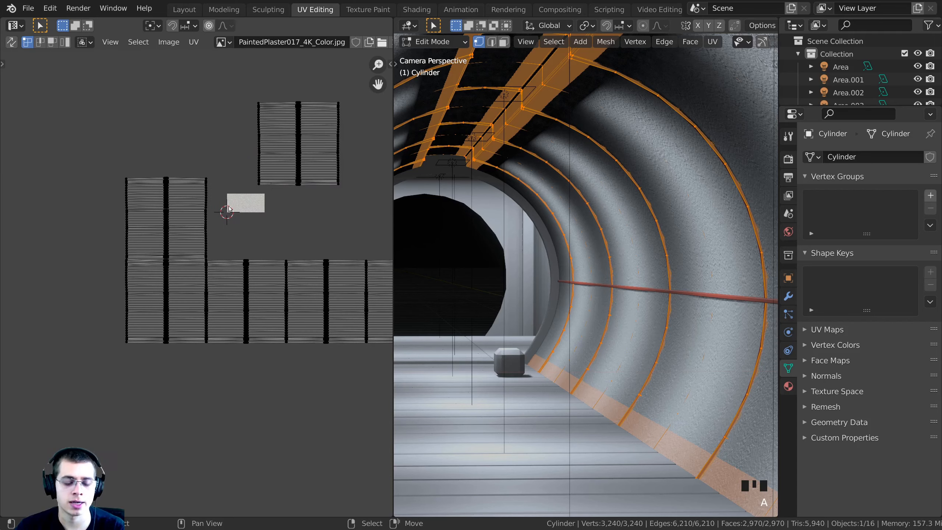
key("l")
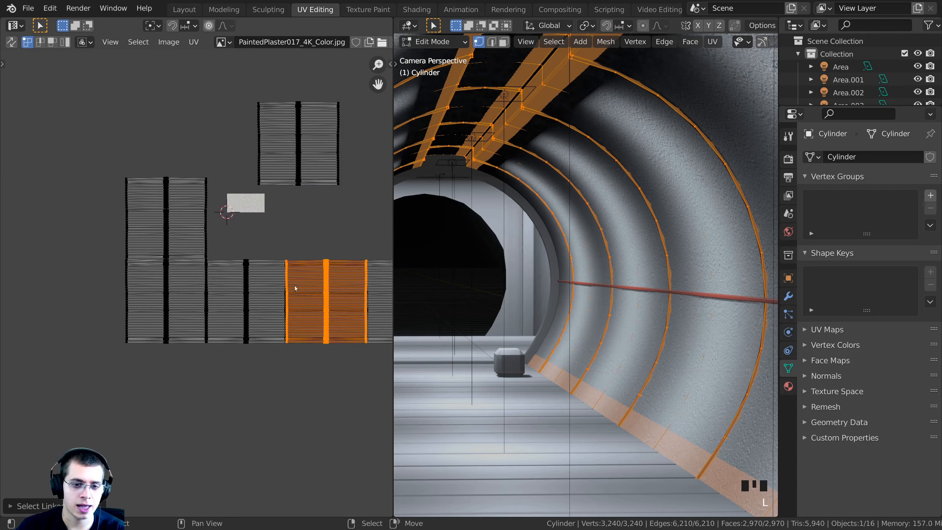
key("l")
middle_click_drag(282, 263, 264, 237)
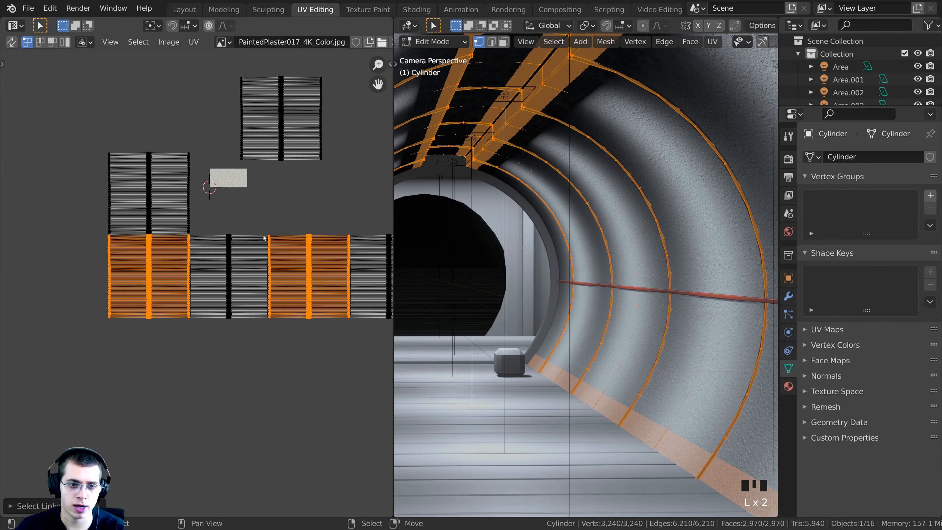
key("g")
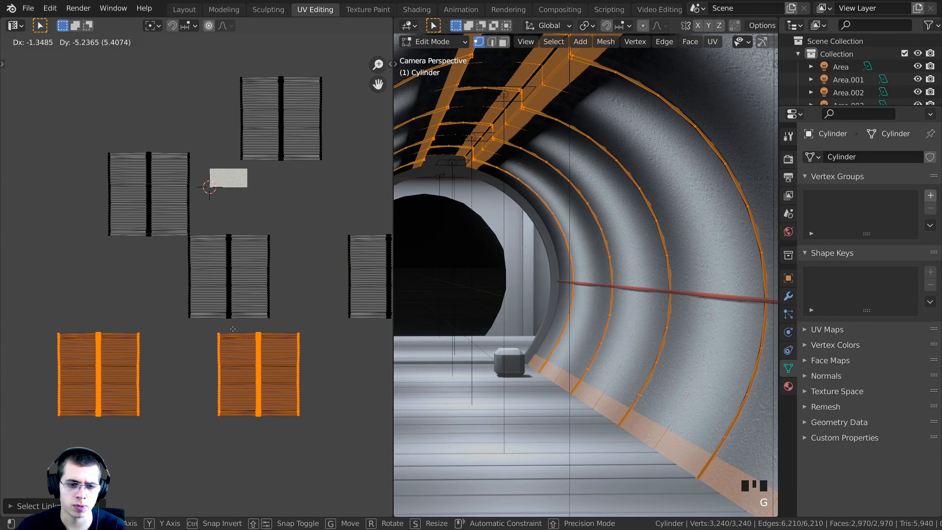
left_click(233, 329)
key("a")
scroll(248, 200, "down", 2)
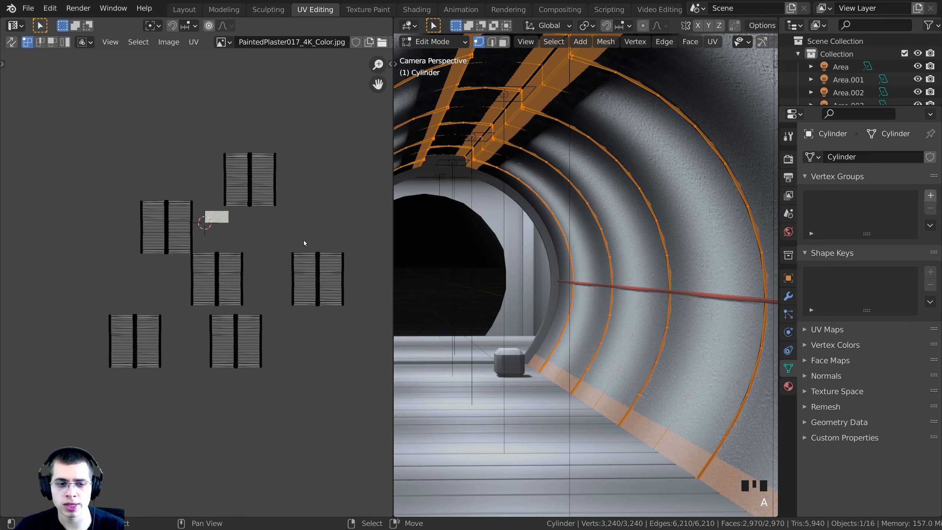
Step: Leave Edit Mode and examine the plaster on the tunnel's side wall close up and through the camera
middle_click_drag(680, 247, 630, 238, "shift")
key("Tab")
scroll(654, 263, "up", 3)
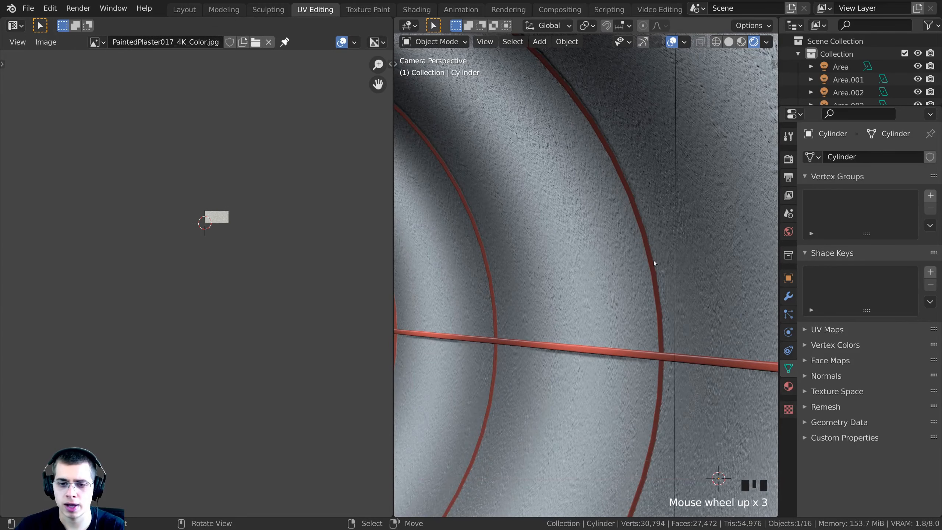
scroll(667, 274, "up", 2)
scroll(674, 289, "down", 3)
middle_click_drag(684, 285, 595, 290, "shift")
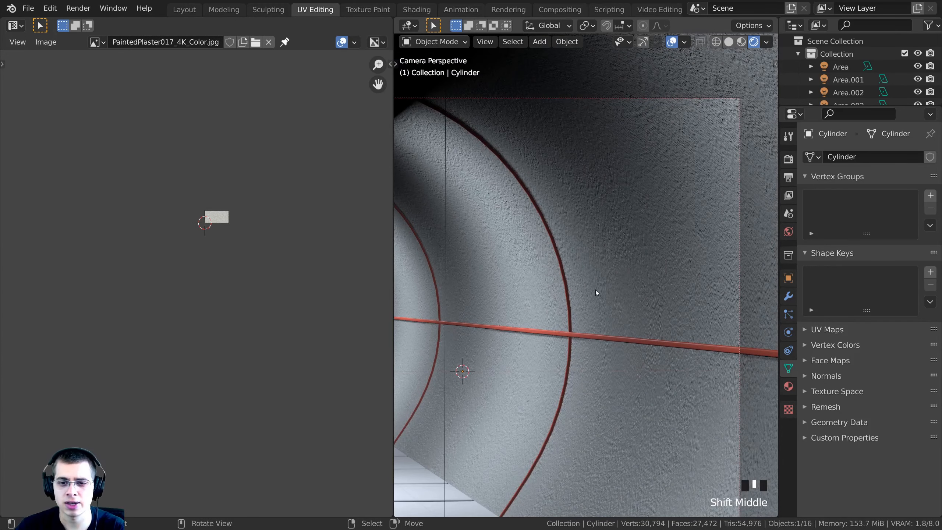
middle_click_drag(544, 368, 524, 386, "shift")
key("KP_0")
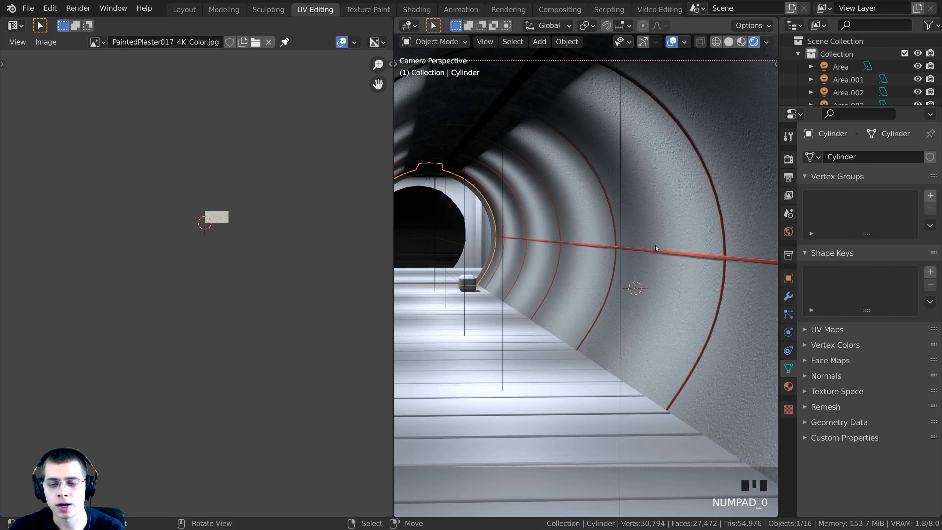
middle_click_drag(665, 203, 603, 193, "shift")
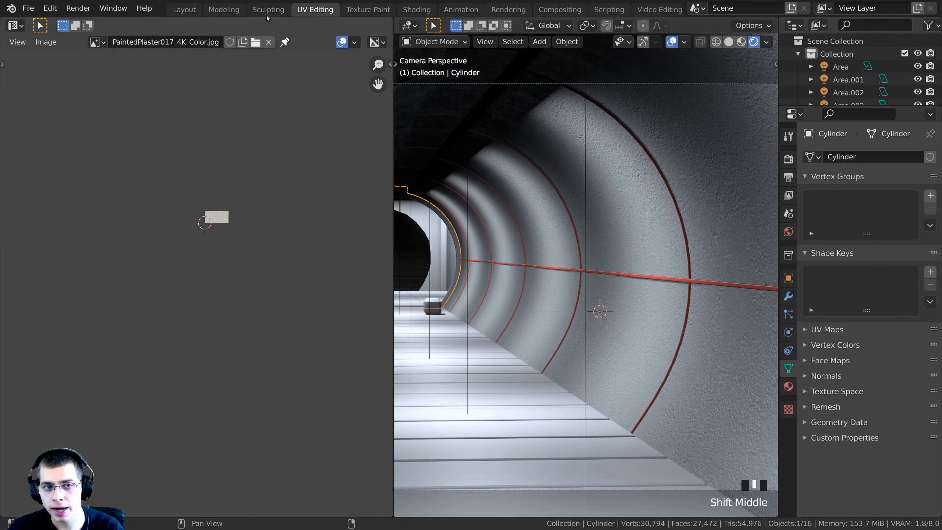
Step: Switch to the Shading workspace, display the viewport in rendered shading, and widen it beside the node editor
left_click(422, 9)
key("z")
left_click(216, 93)
middle_click_drag(156, 293, 175, 275, "shift")
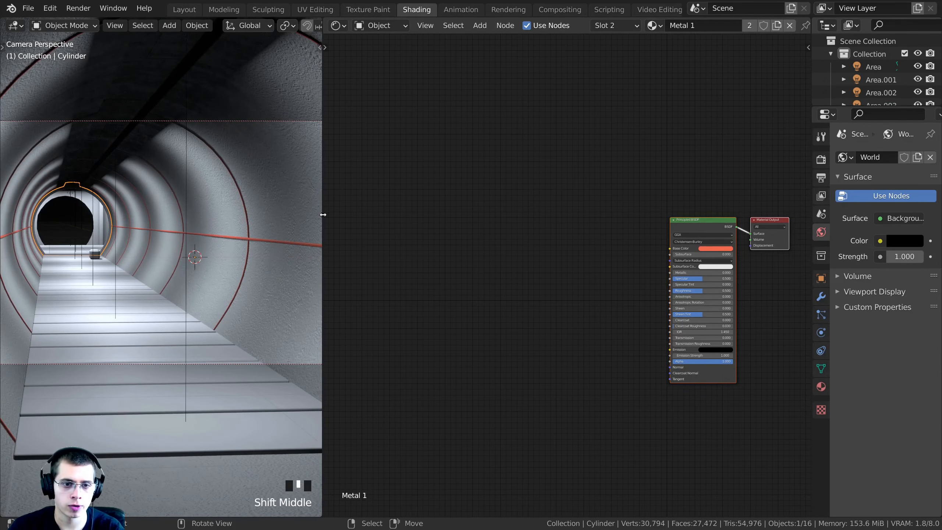
left_click_drag(323, 215, 390, 223)
middle_click_drag(387, 226, 349, 251, "shift")
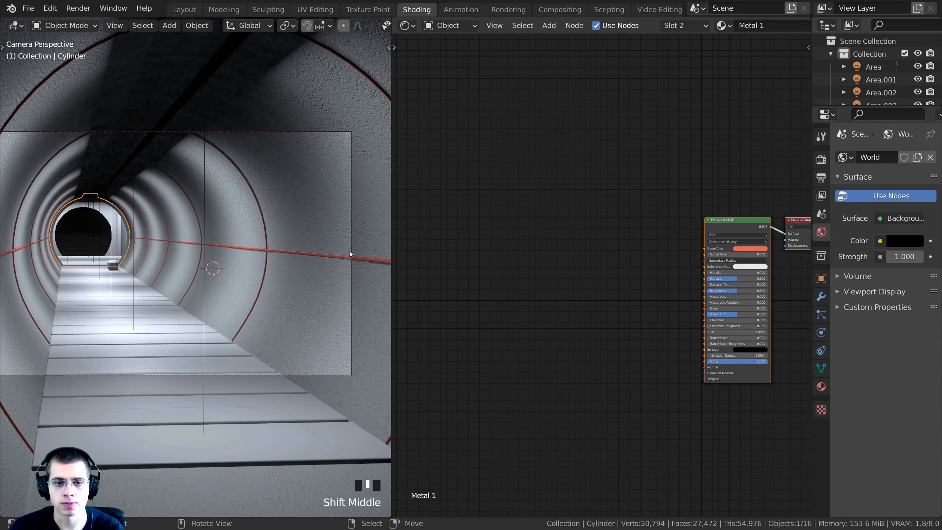
Step: Show the cylinder's material properties in a wider editor and select the Tunnel Walls material to display its nodes
left_click(820, 387)
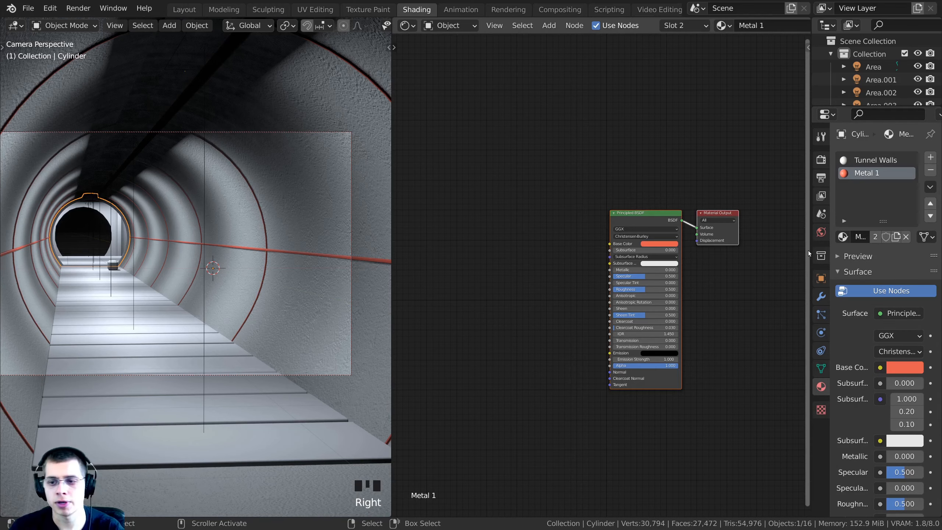
left_click_drag(809, 254, 778, 254)
left_click(835, 162)
middle_click_drag(544, 227, 584, 267)
middle_click_drag(652, 256, 539, 217)
scroll(539, 217, "up", 1)
scroll(507, 246, "up", 1)
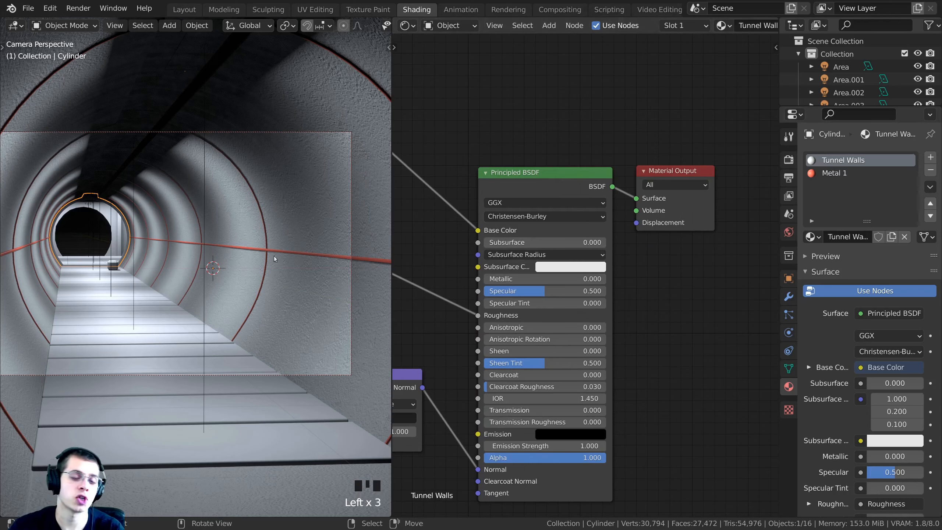
Step: Set Metallic to 1.000 on the Tunnel Walls material's Principled BSDF
middle_click_drag(624, 303, 700, 316)
middle_click_drag(269, 302, 269, 266, "shift")
scroll(260, 269, "up", 2)
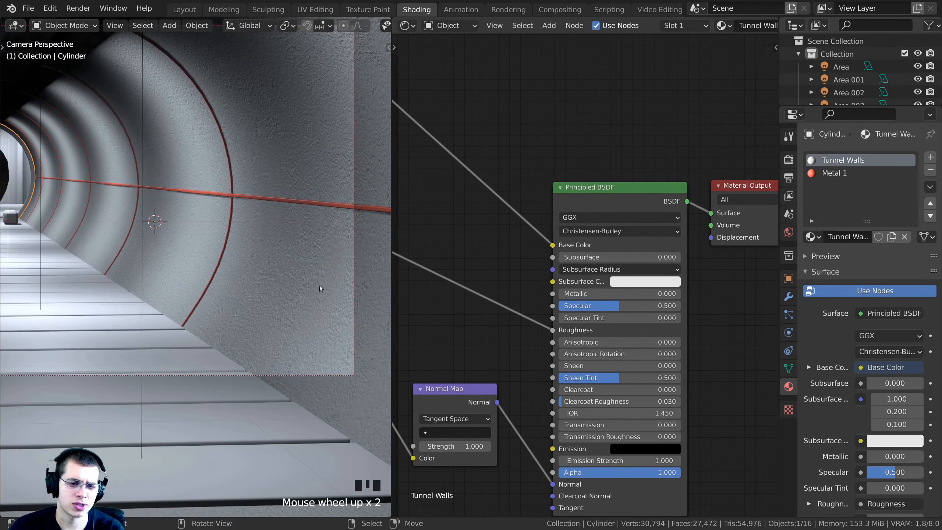
scroll(506, 383, "up", 2)
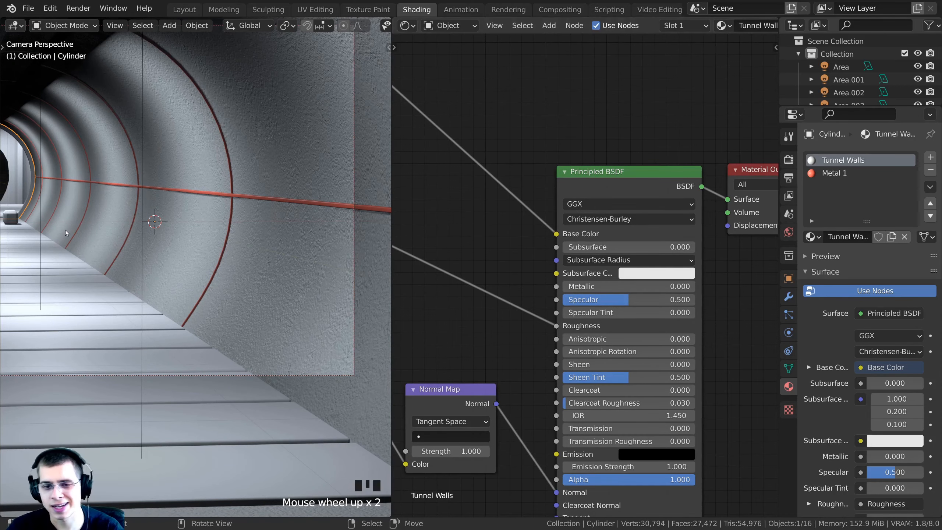
scroll(585, 276, "up", 2)
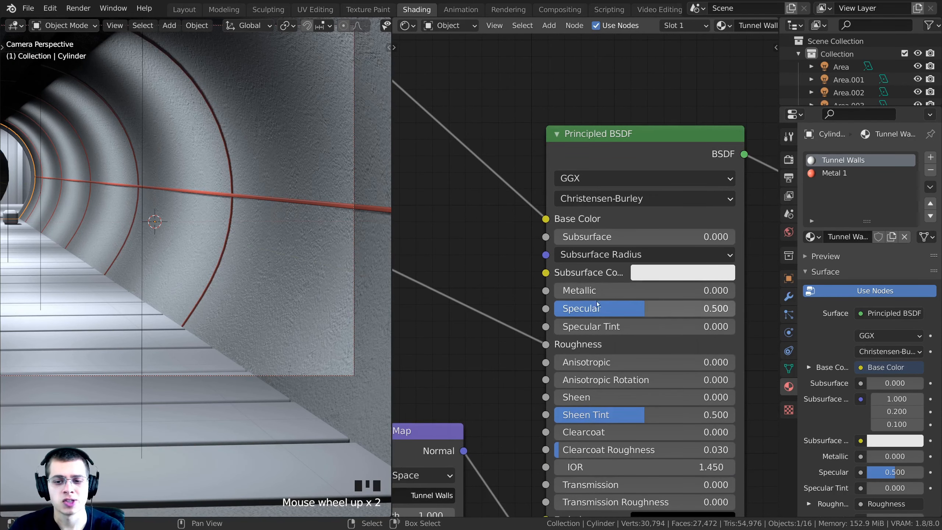
left_click_drag(569, 292, 734, 292)
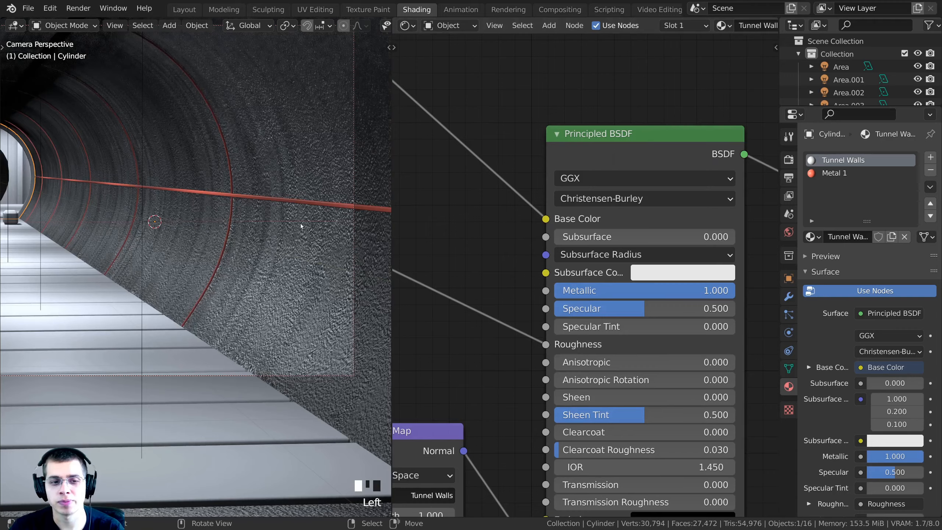
Step: Examine the metallic tunnel wall's surface grain close up and from farther back in the camera view
middle_click_drag(199, 150, 239, 193, "shift")
scroll(291, 200, "up", 2)
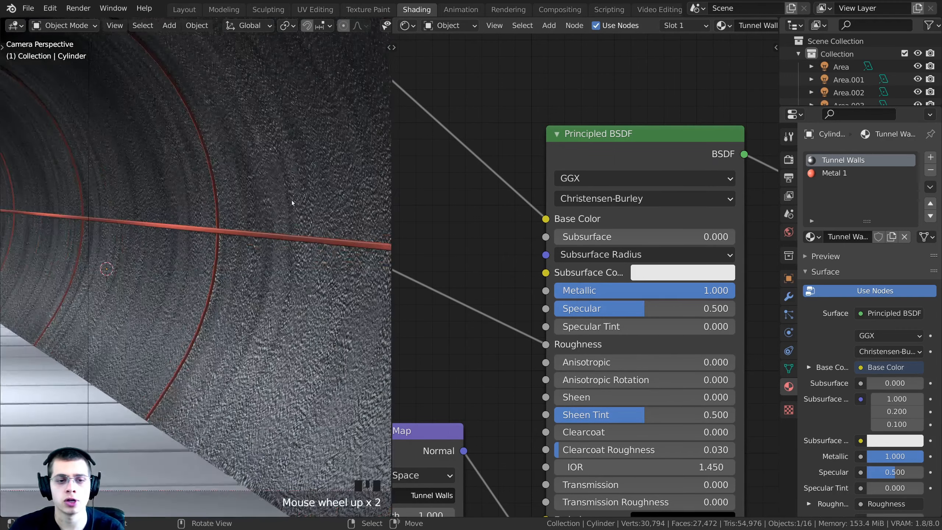
scroll(291, 200, "down", 3)
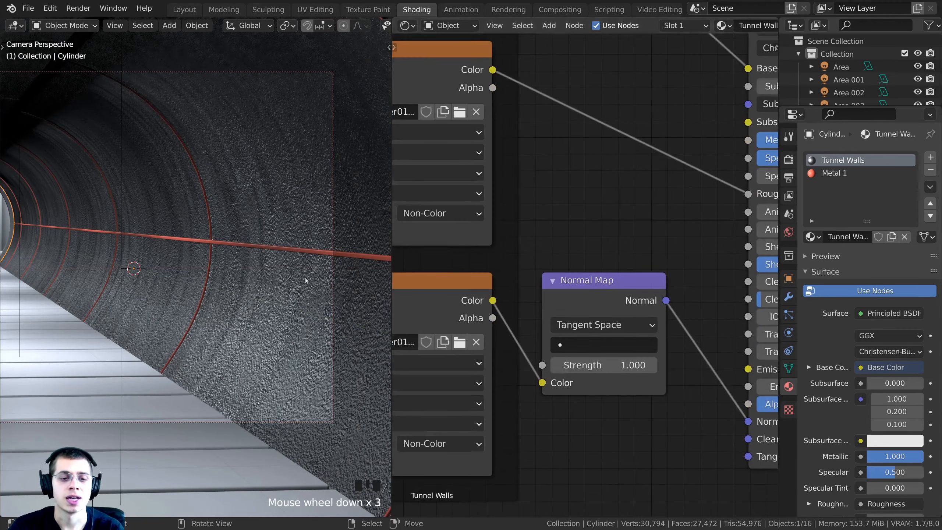
scroll(238, 255, "up", 5)
middle_click_drag(279, 415, 159, 243, "shift")
scroll(220, 296, "up", 8)
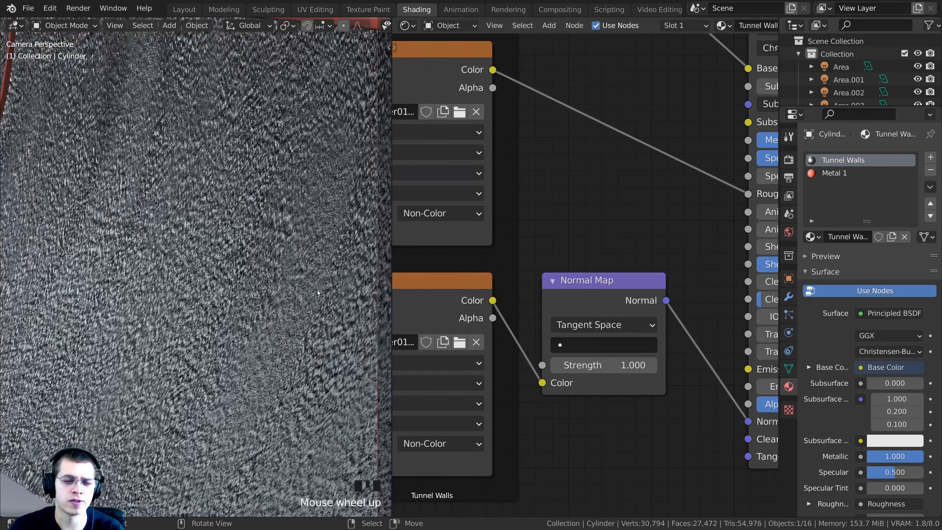
scroll(226, 299, "down", 15)
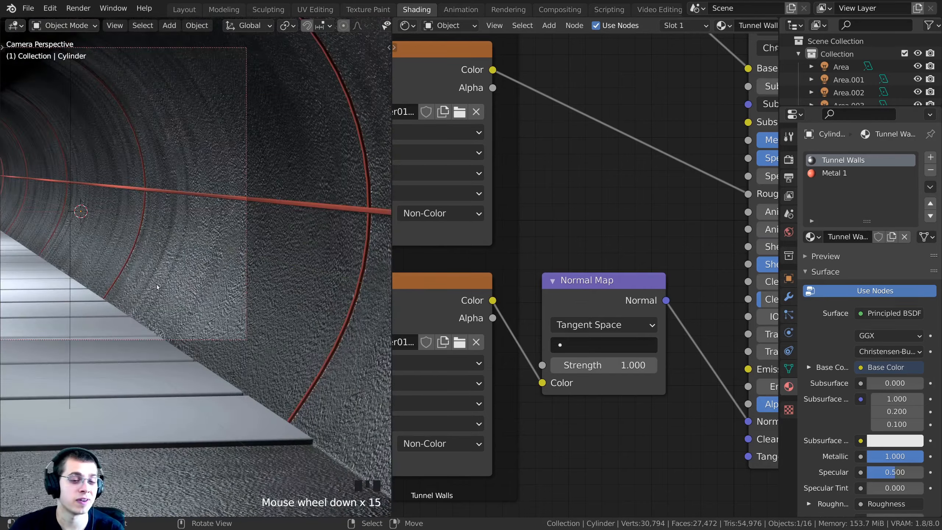
middle_click_drag(226, 300, 315, 334, "shift")
Step: Set the Strength of the Tunnel Walls material's Normal Map node to 0.4
scroll(579, 333, "down", 2)
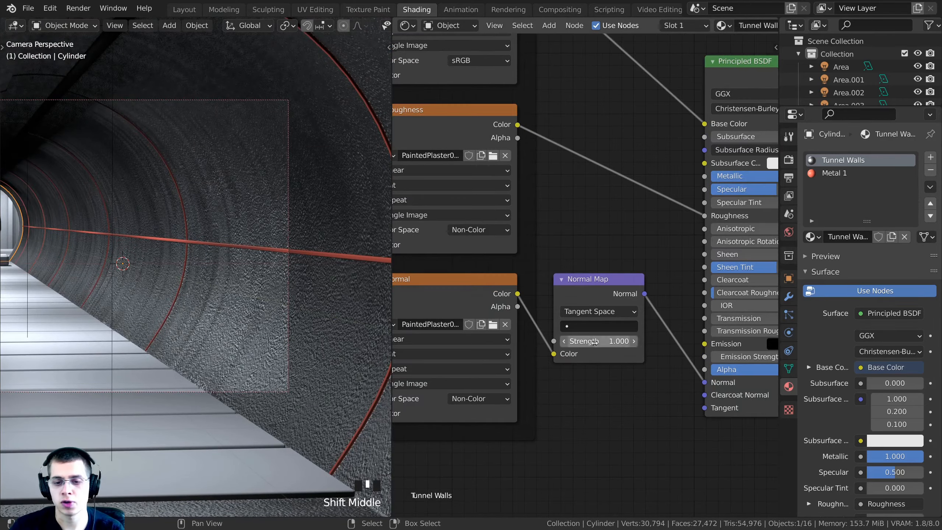
left_click(594, 342)
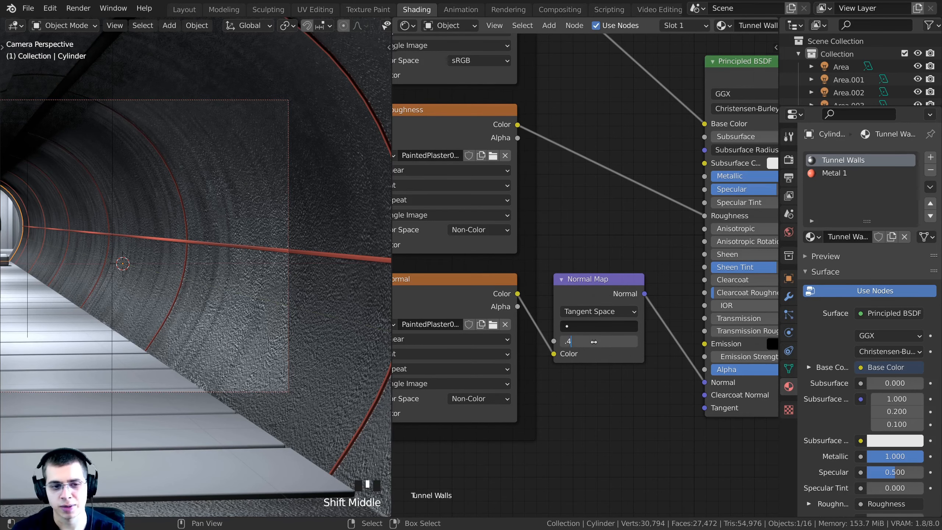
key("Return")
Step: Deselect all objects and examine the reduced bump along the tunnel wall and close up
middle_click_drag(218, 56, 265, 93, "shift")
key("a")
middle_click_drag(239, 261, 188, 231, "shift")
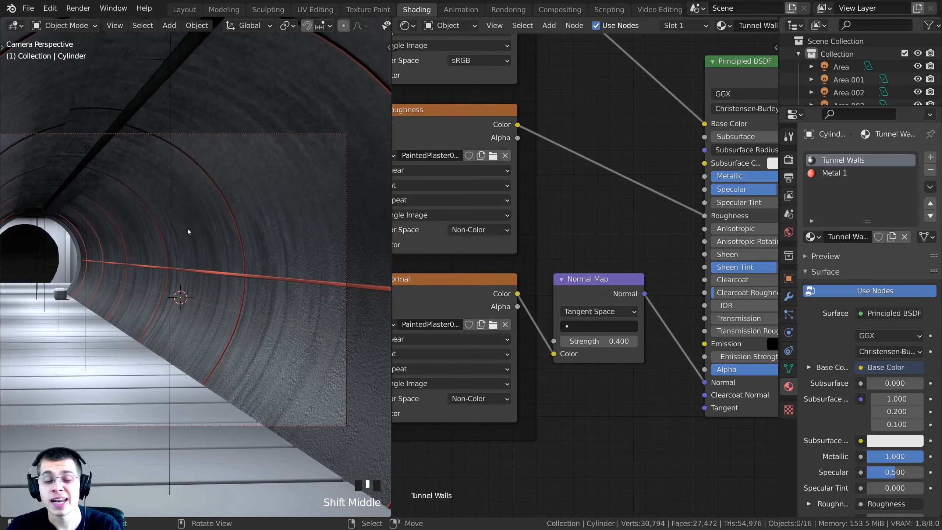
middle_click_drag(256, 326, 236, 313, "shift")
scroll(237, 313, "up", 2)
middle_click_drag(338, 318, 244, 248, "shift")
scroll(247, 250, "up", 2)
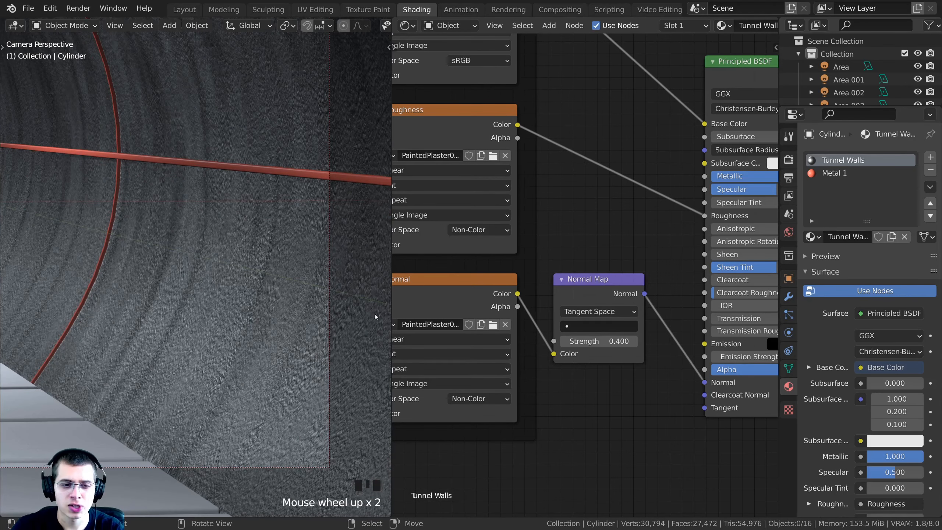
scroll(564, 196, "down", 4)
Step: Add a ColorRamp node on the link between the Base Color texture and the Principled BSDF
middle_click_drag(564, 197, 591, 351)
left_click_drag(525, 171, 519, 170)
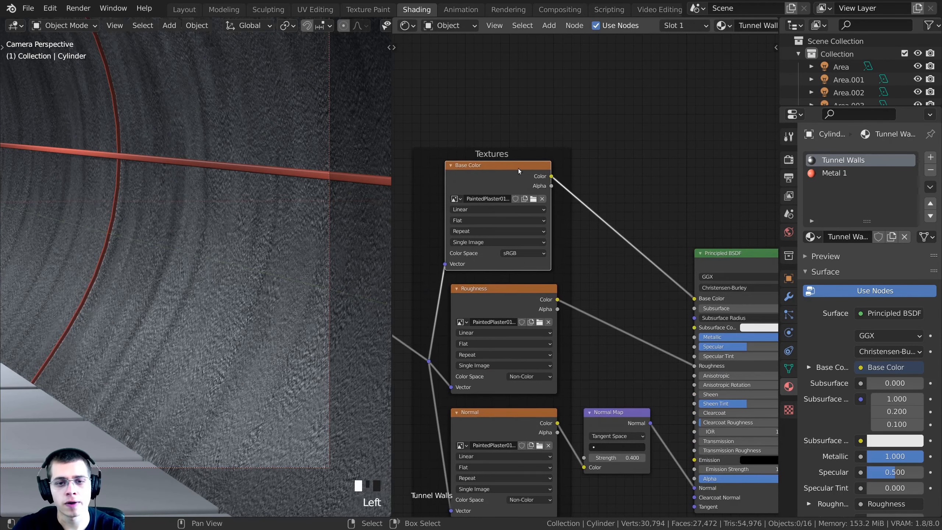
key("shift+a")
left_click(573, 134)
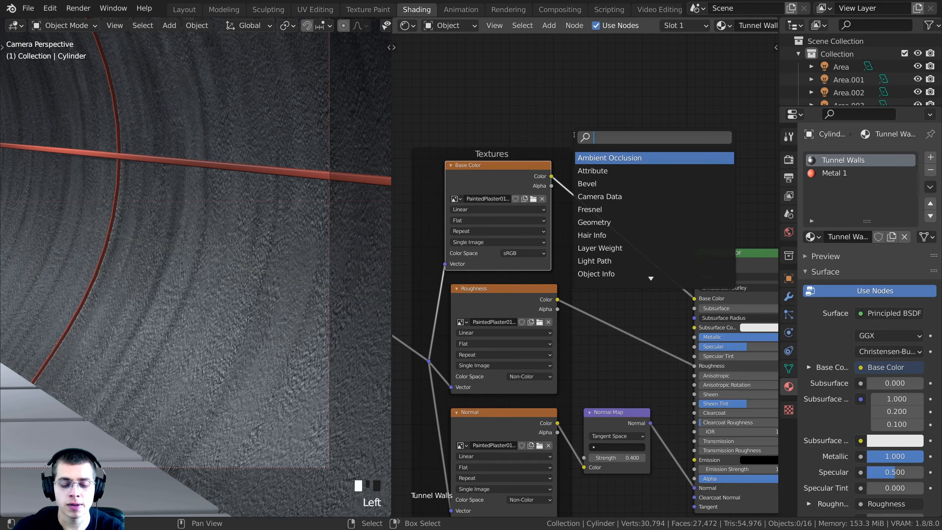
type("col")
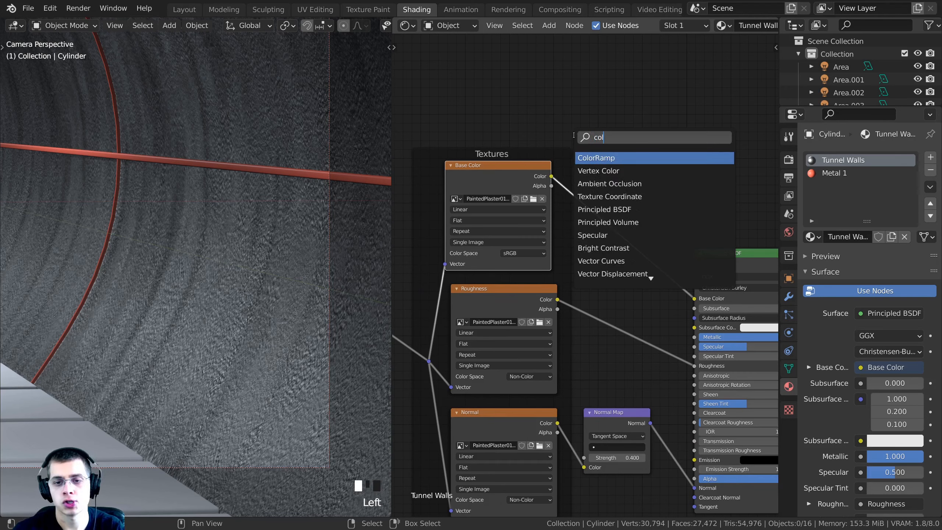
left_click(614, 160)
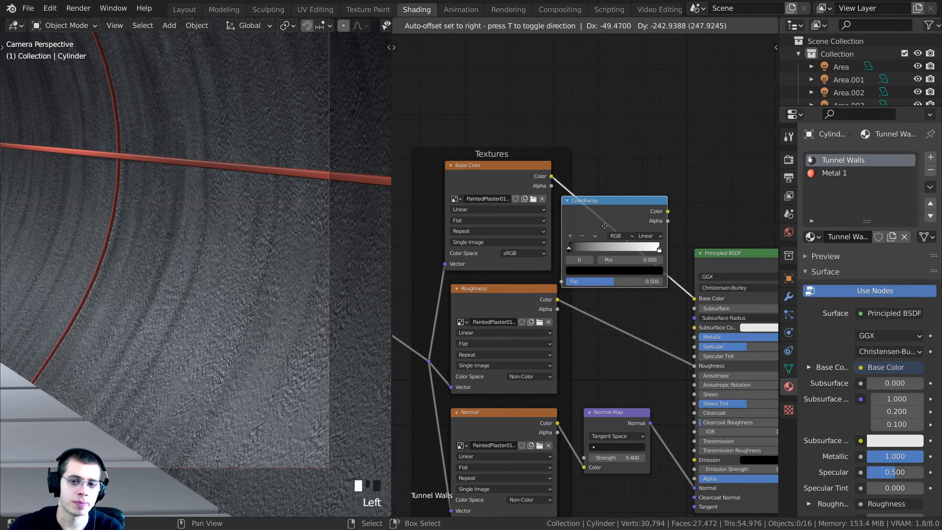
left_click(603, 226)
Step: Undo the last two edits and nudge the ColorRamp node slightly up and to the right
middle_click_drag(622, 218, 577, 217)
key("ctrl+z")
key("ctrl+z")
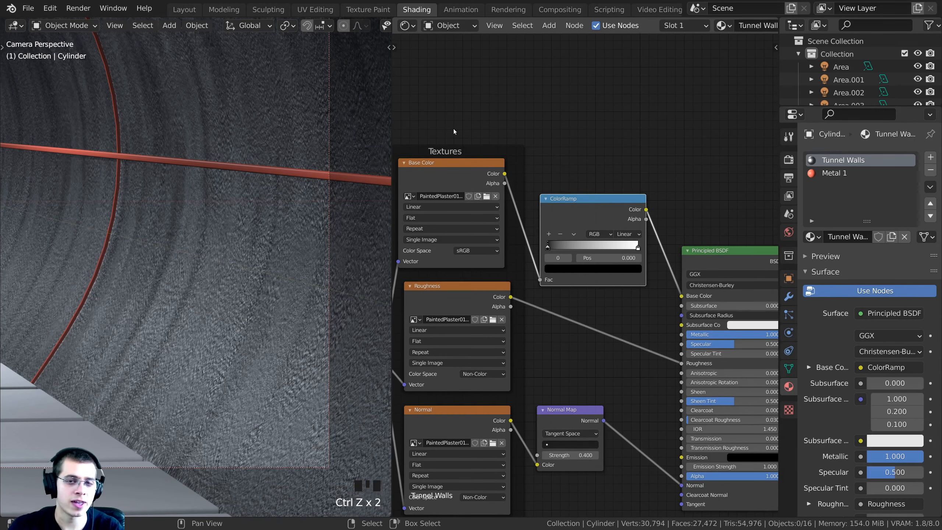
middle_click_drag(450, 141, 436, 149)
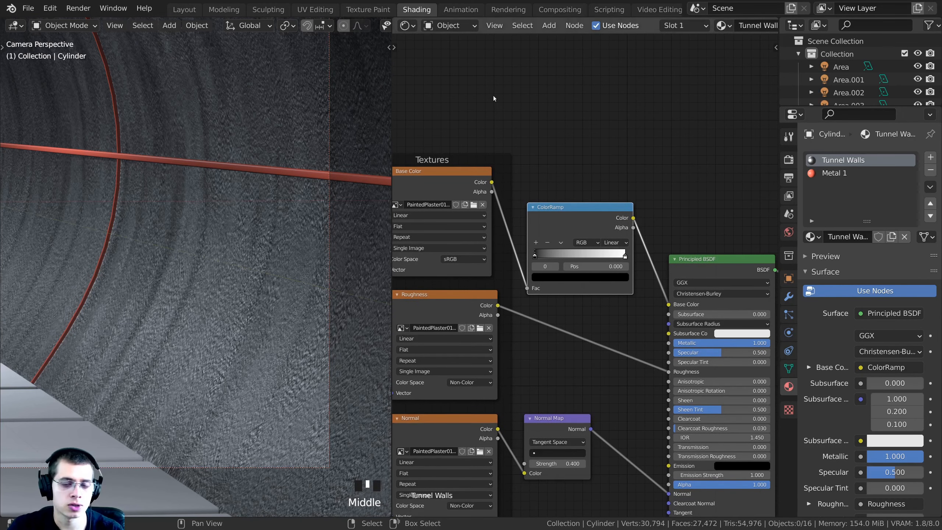
left_click_drag(571, 217, 576, 209)
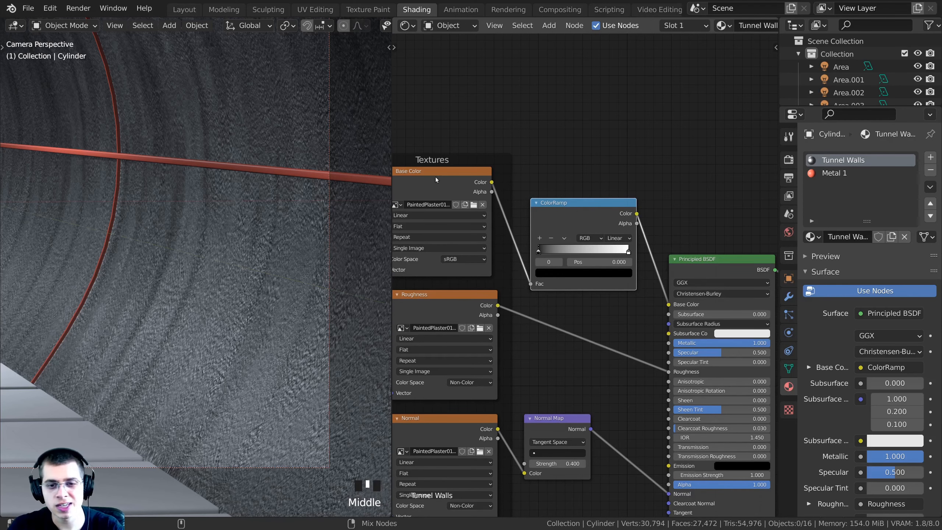
Step: Preview the Base Color texture on the tunnel walls, followed by the ColorRamp's color output
left_click(436, 179, "ctrl+shift")
left_click(586, 217, "ctrl+shift")
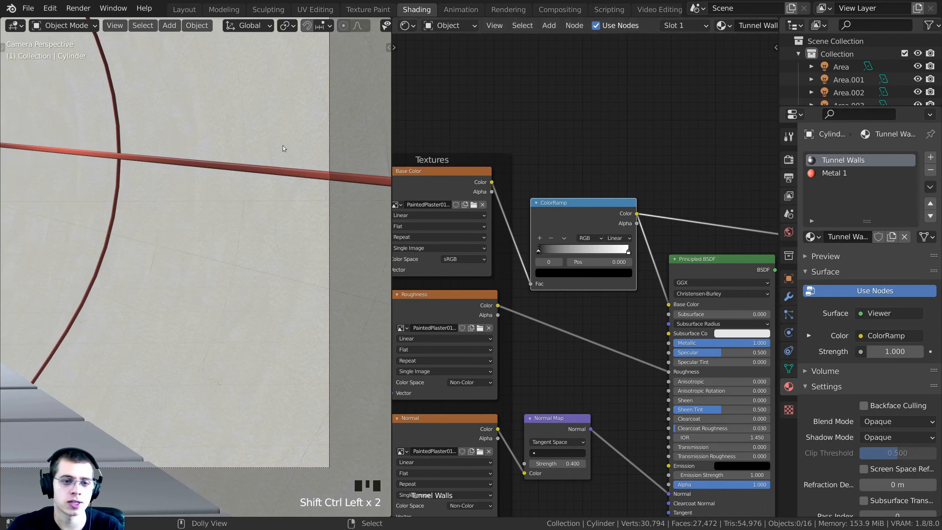
scroll(525, 276, "up", 2)
left_click_drag(541, 227, 543, 198)
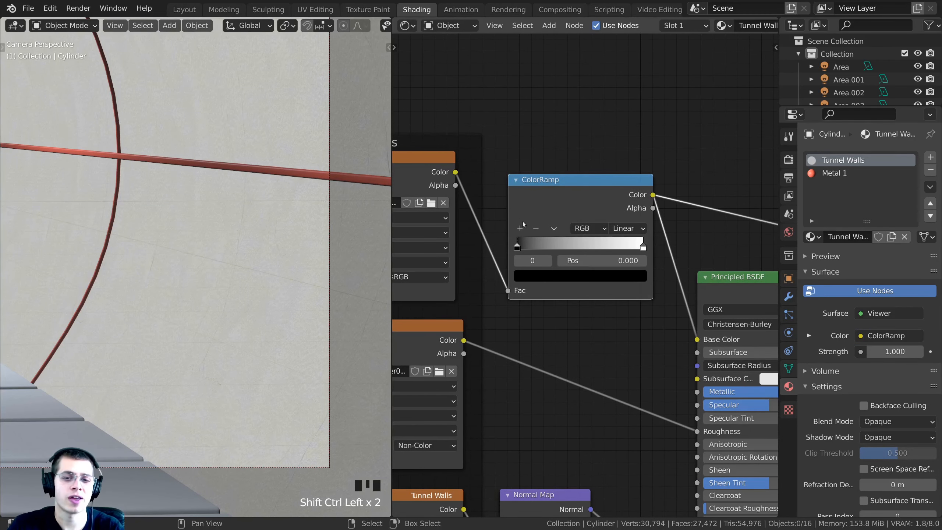
middle_click_drag(455, 187, 497, 229)
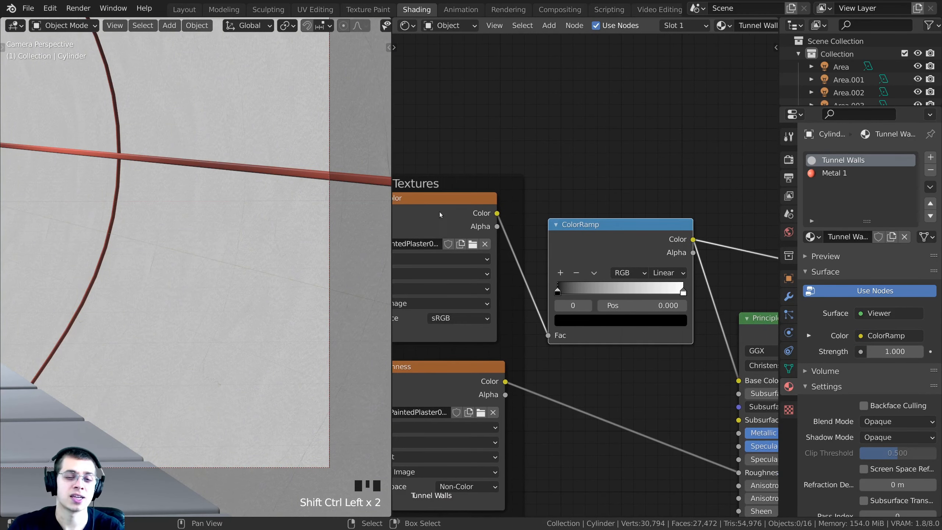
Step: Boost the ColorRamp's contrast by moving the black stop inward to just before the middle and the white stop to about 0.689
left_click_drag(439, 212, 444, 206)
left_click(604, 253)
scroll(566, 295, "up", 2)
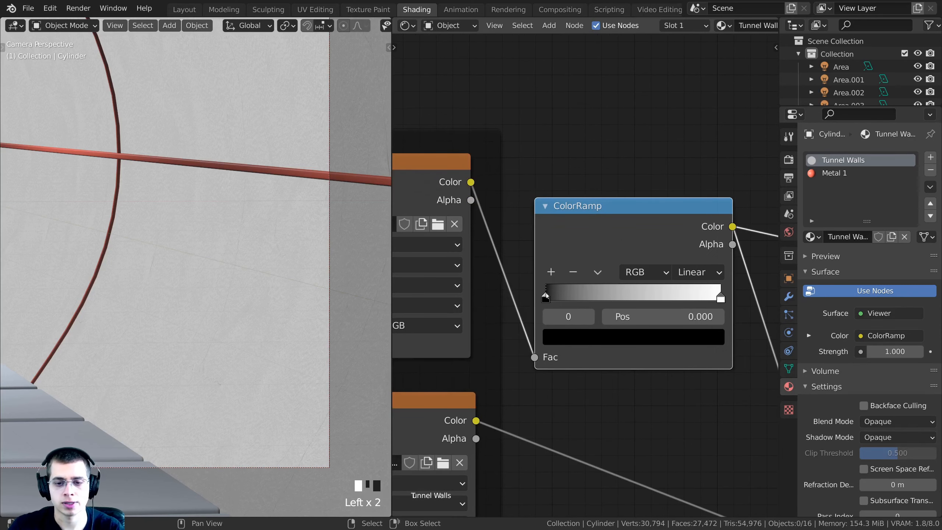
left_click(719, 297)
scroll(556, 301, "up", 1)
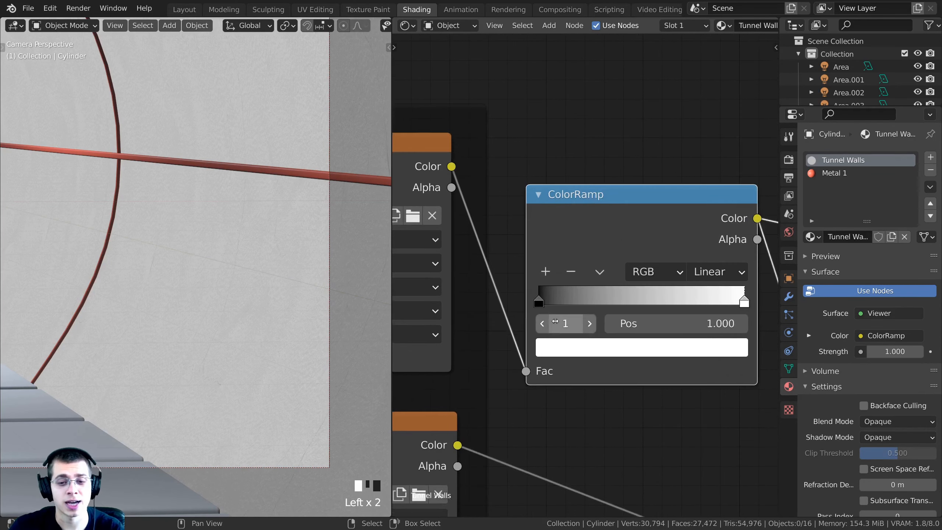
left_click_drag(544, 303, 581, 307)
left_click_drag(744, 300, 720, 299)
mouse_move(578, 302)
left_mouse_down()
mouse_move(639, 303)
mouse_move(570, 304)
left_mouse_up()
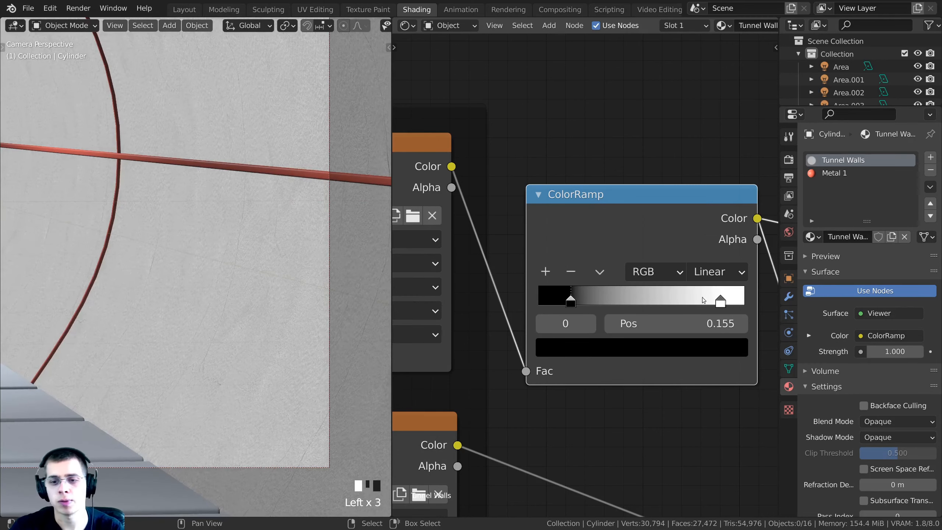
mouse_move(720, 300)
left_mouse_down()
mouse_move(673, 300)
mouse_move(708, 300)
left_mouse_up()
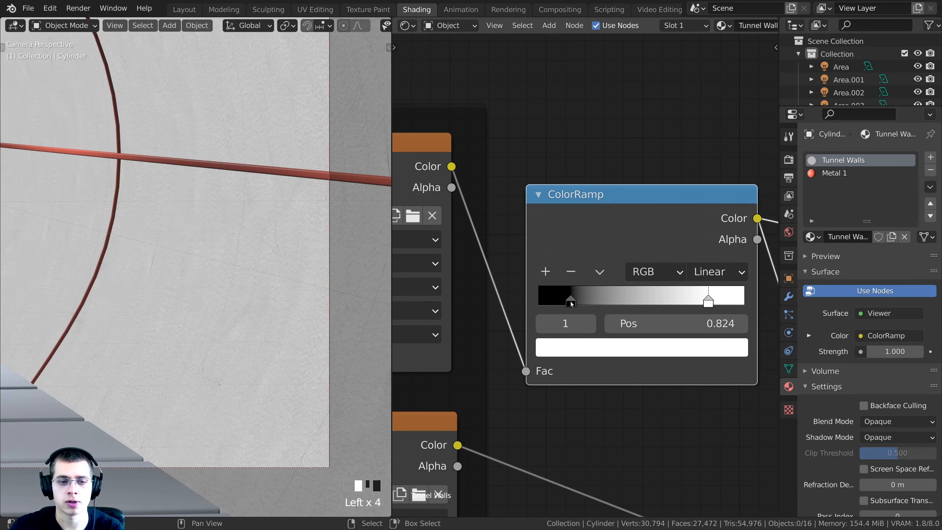
left_click_drag(571, 303, 612, 302)
left_click_drag(708, 300, 684, 301)
left_click_drag(614, 216, 612, 205)
Step: Inspect the contrasted color on the tunnel wall up close, and switch the preview back to the Principled BSDF
scroll(262, 218, "up", 5)
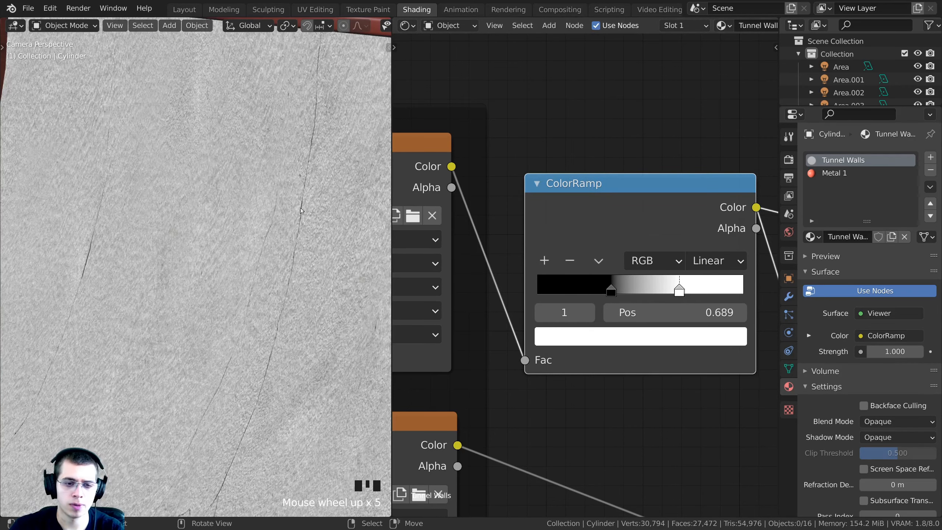
scroll(293, 210, "down", 6)
middle_click_drag(293, 210, 296, 256, "shift")
scroll(656, 226, "down", 2)
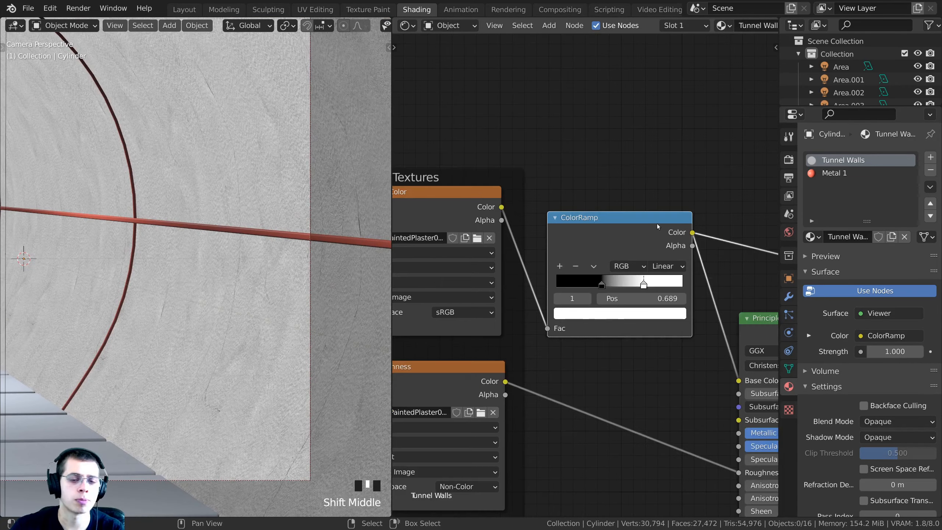
scroll(630, 226, "down", 2)
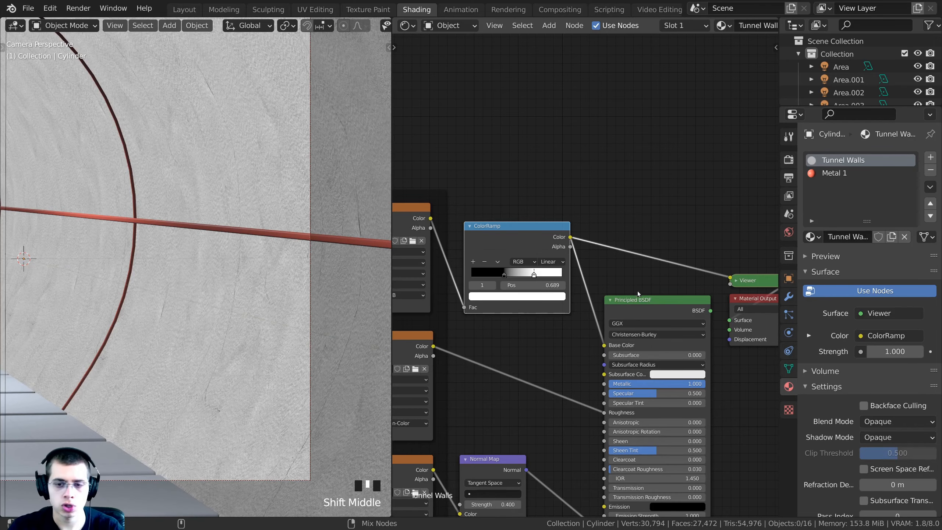
left_click(627, 307, "ctrl+shift")
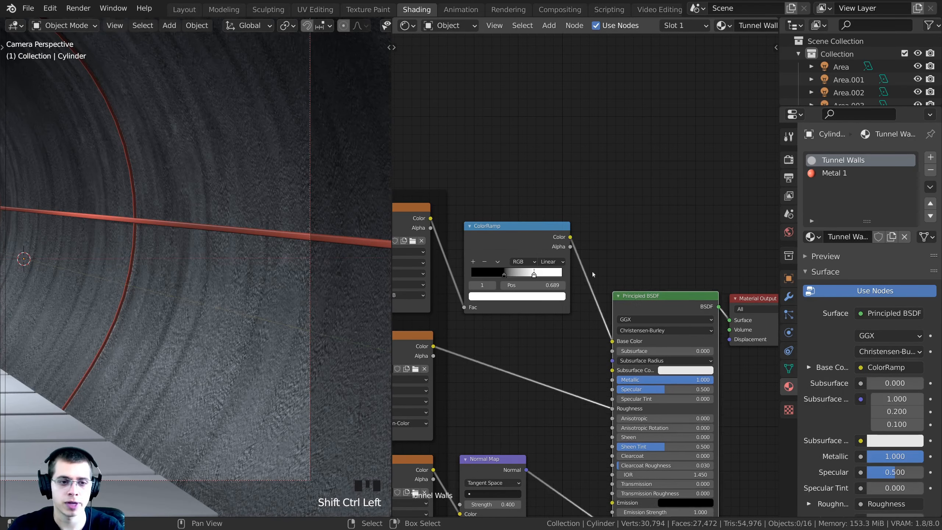
Step: Check the shaded wall along the whole tunnel and save the file
scroll(225, 308, "down", 4)
scroll(190, 278, "up", 3)
middle_click_drag(254, 293, 244, 288, "shift")
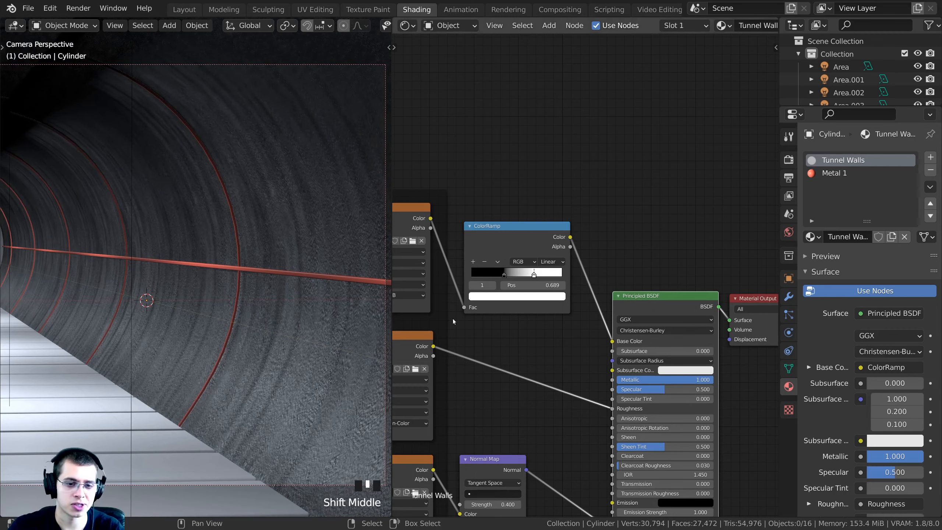
left_click_drag(492, 306, 503, 306)
key("ctrl+s")
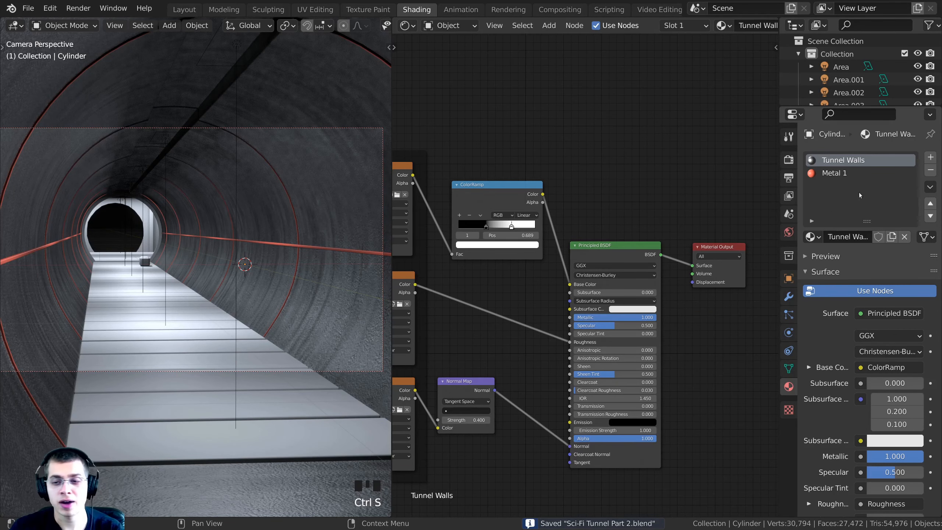
Step: Change the Metal 1 material's base color to a dull brown with a value of about 0.34
left_click(836, 174)
scroll(557, 248, "up", 4)
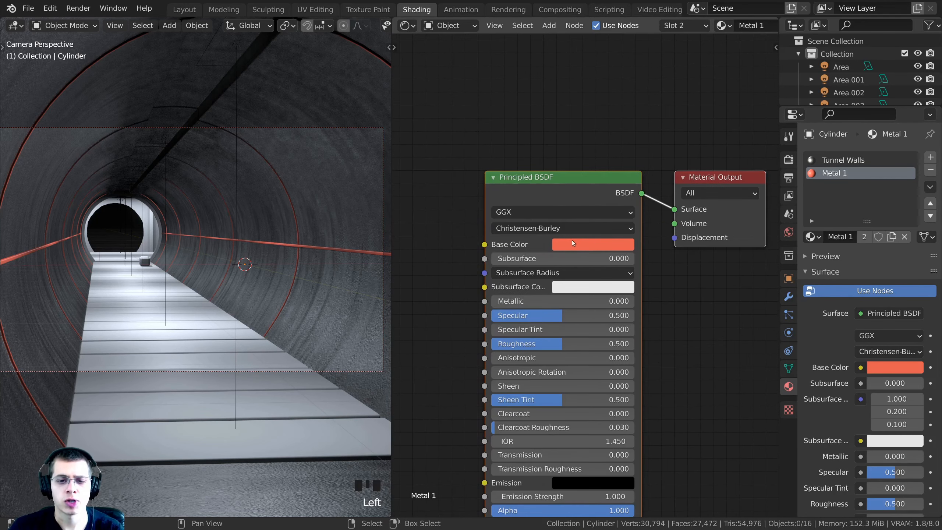
left_click(573, 242)
left_click_drag(600, 120, 598, 118)
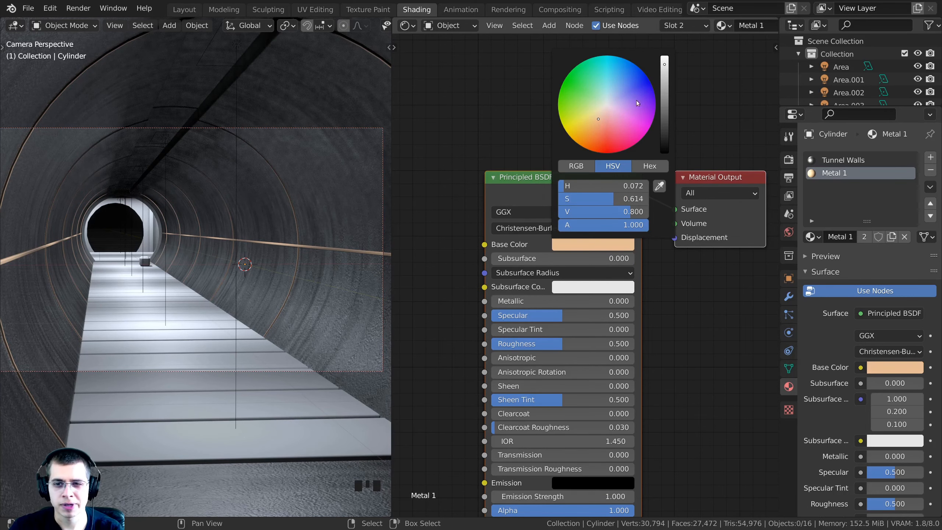
left_click(660, 85)
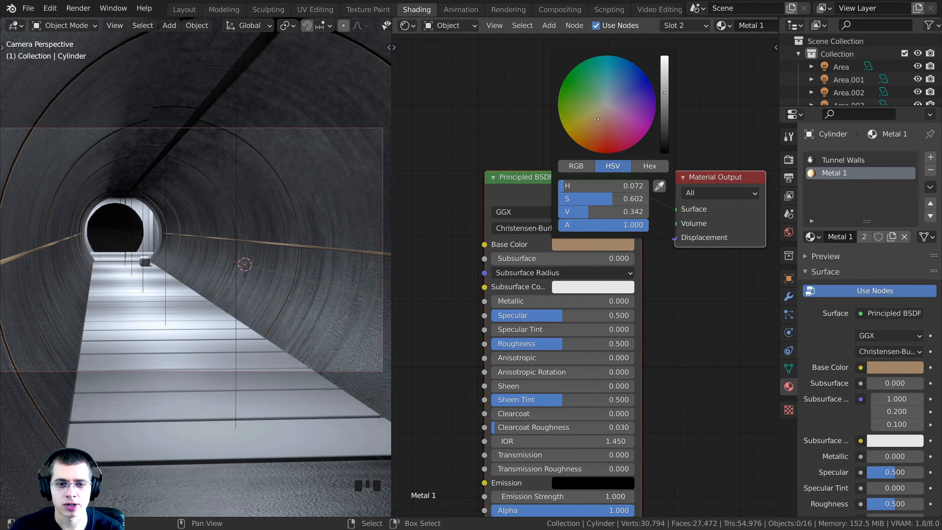
Step: Set Metal 1's Metallic to 1.000 while checking the rail close up
scroll(273, 232, "up", 2)
middle_click_drag(272, 233, 189, 244, "shift")
scroll(234, 202, "up", 4)
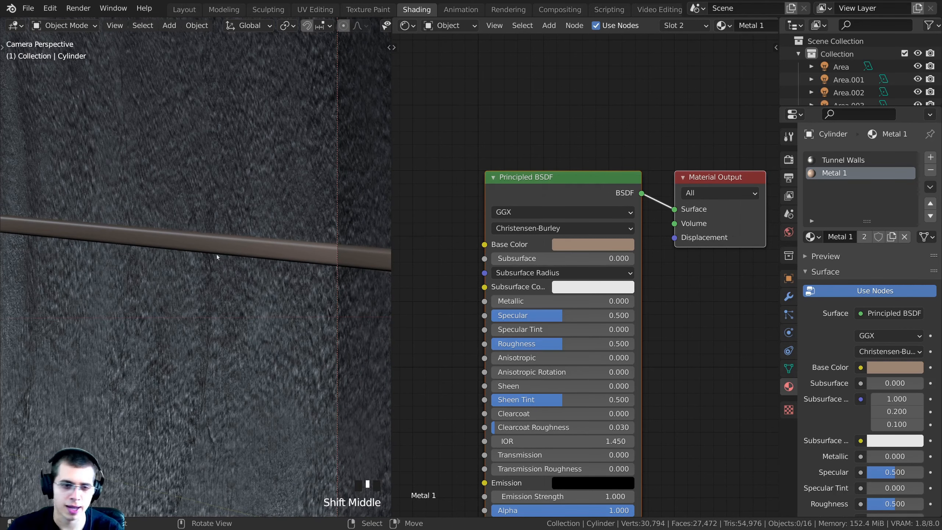
middle_click_drag(449, 307, 515, 229, "shift")
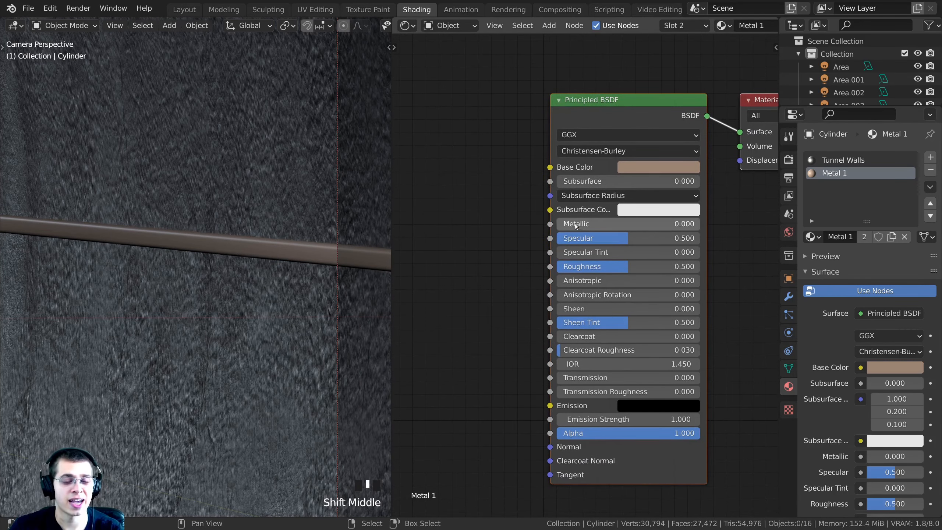
left_click_drag(575, 226, 697, 226)
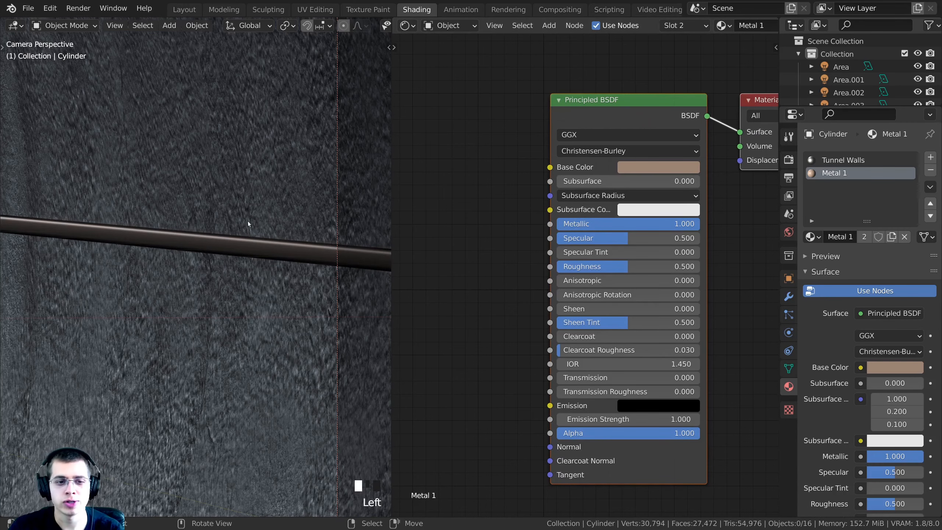
middle_click_drag(246, 222, 242, 248, "shift")
double_click(645, 225)
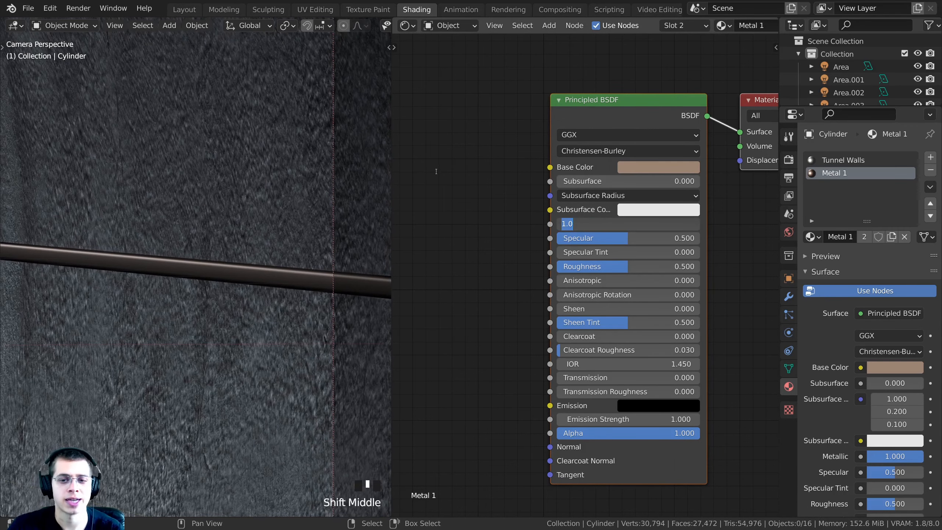
left_click(239, 218)
Step: Lower Metal 1's Roughness to 0.453 while viewing the rail and ring from the camera
scroll(207, 307, "up", 1)
scroll(208, 307, "down", 8)
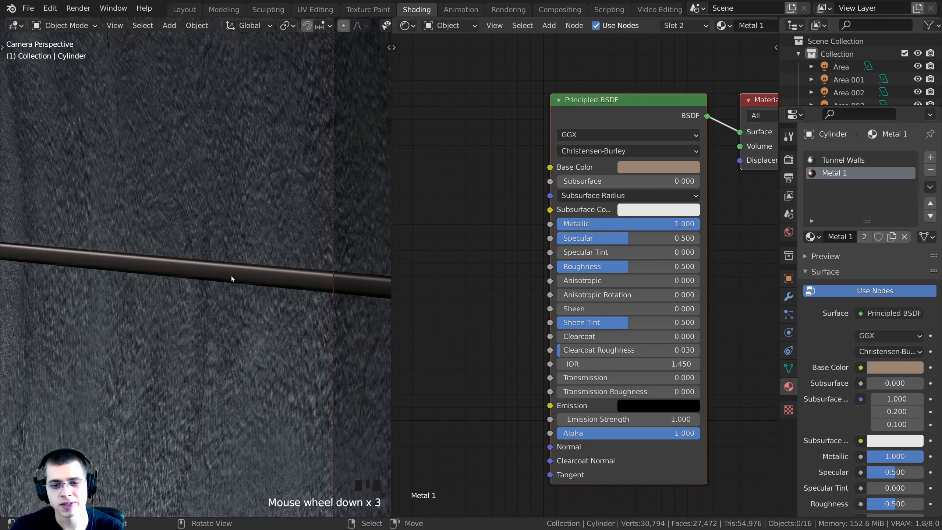
middle_click_drag(141, 275, 214, 292, "shift")
key("KP_0")
scroll(626, 283, "up", 5)
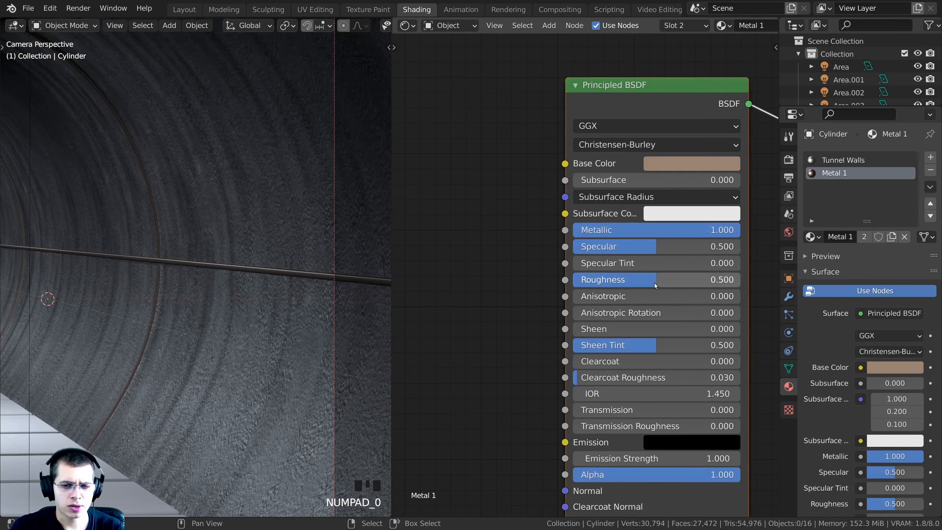
left_click_drag(654, 289, 643, 282)
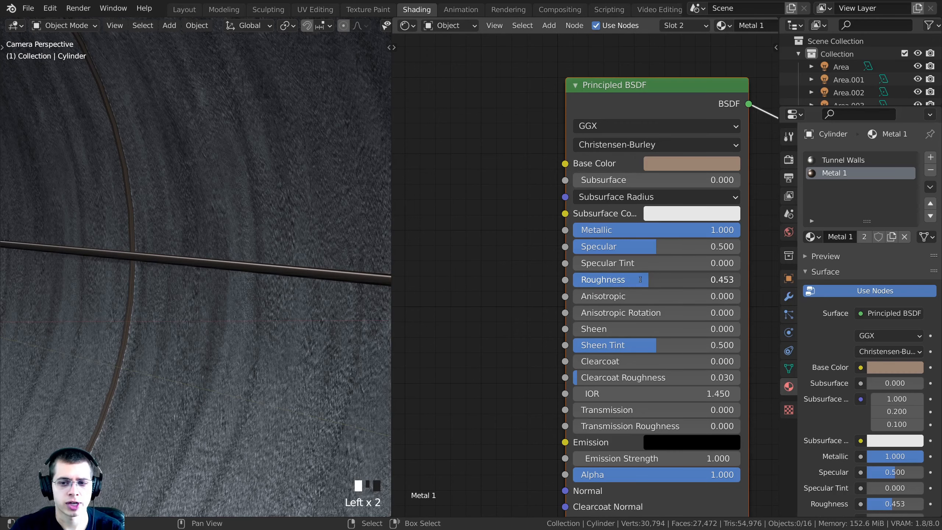
Step: Widen the node editor by narrowing the properties area, and make free space before the Principled BSDF
scroll(547, 441, "down", 3)
middle_click_drag(548, 443, 611, 340)
left_click_drag(624, 374, 483, 328)
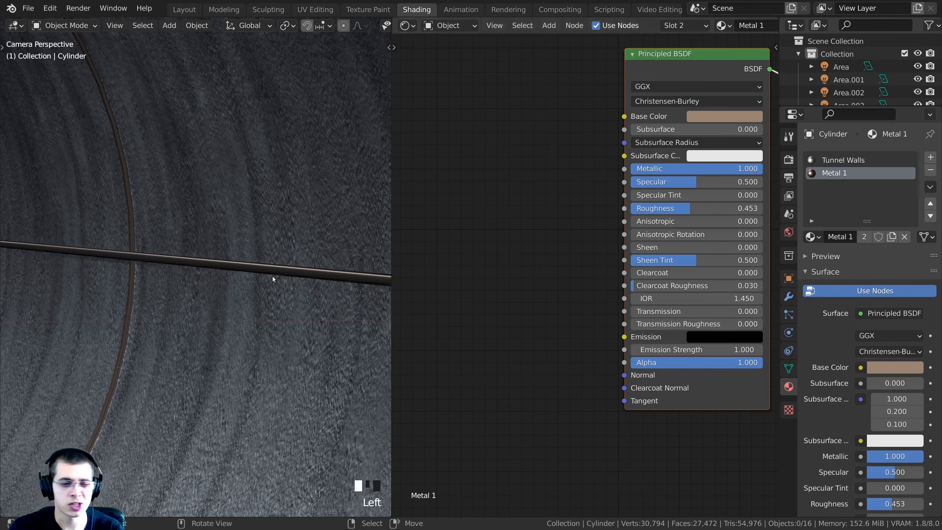
scroll(559, 252, "down", 2)
scroll(556, 249, "up", 1)
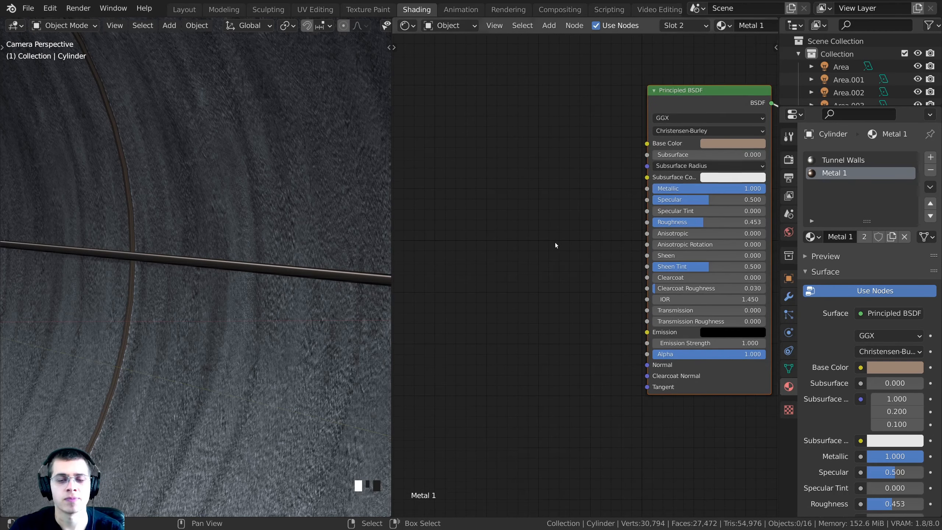
middle_click_drag(555, 244, 555, 235)
left_click_drag(779, 191, 815, 194)
scroll(660, 237, "up", 1)
middle_click_drag(656, 238, 614, 255)
left_click(660, 110)
left_click_drag(624, 382, 533, 346)
middle_click_drag(530, 346, 554, 334)
Step: Add a Noise Texture node well before the Principled BSDF in the Metal 1 material
key("shift+a")
left_click(506, 281)
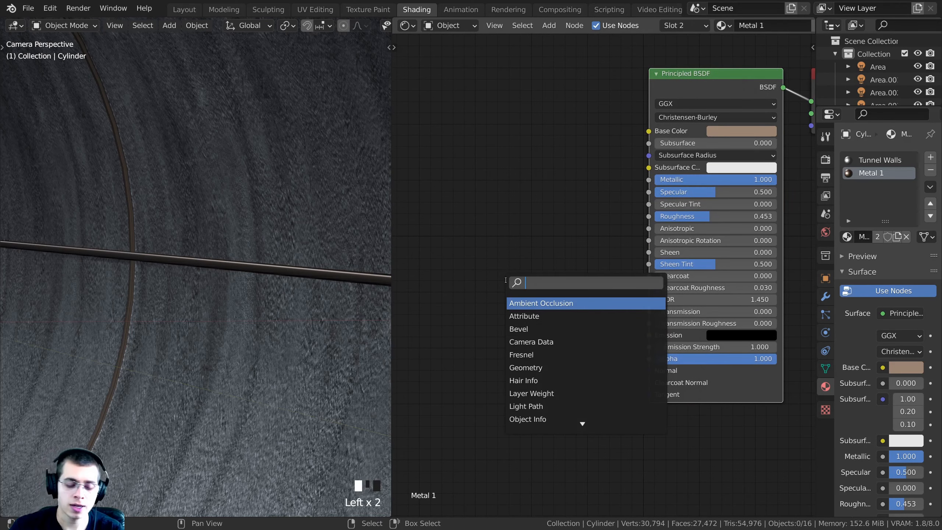
type("noi")
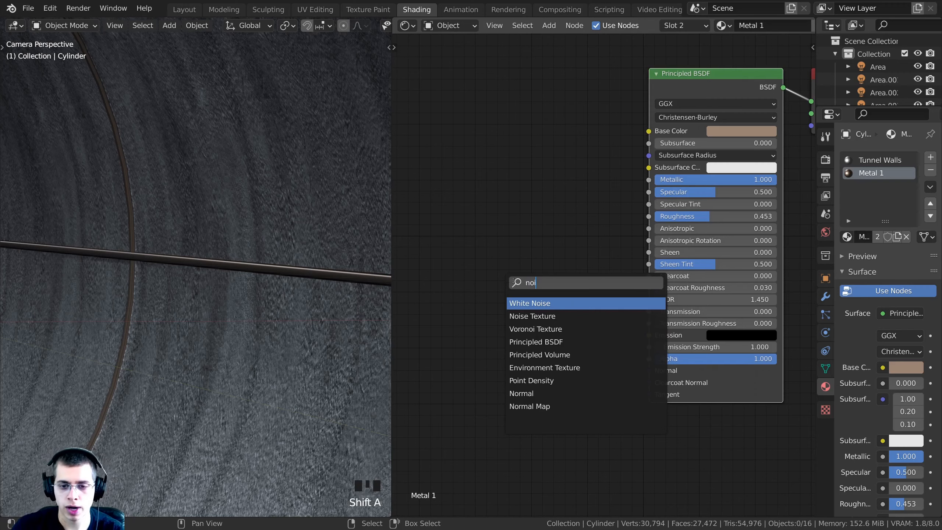
left_click(532, 315)
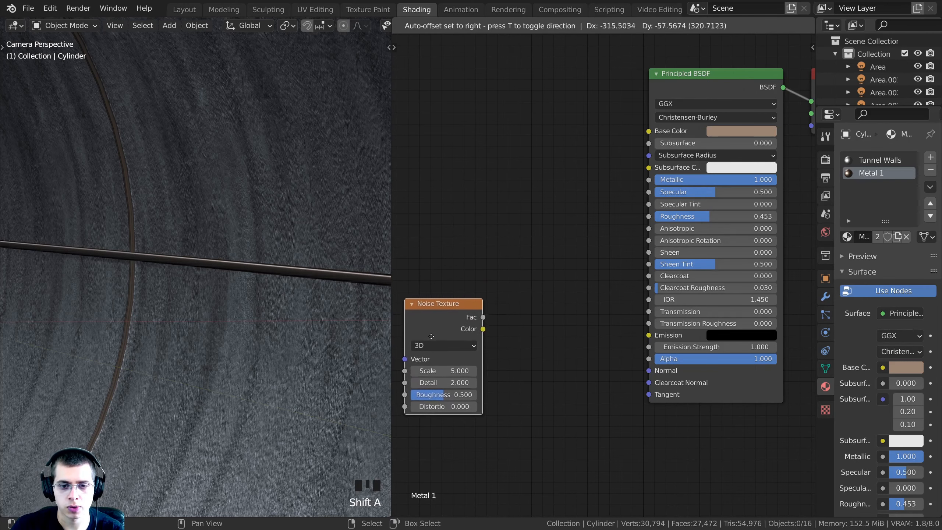
left_click(431, 336)
middle_click_drag(461, 324, 556, 301)
scroll(553, 295, "up", 1)
left_click_drag(550, 290, 471, 269)
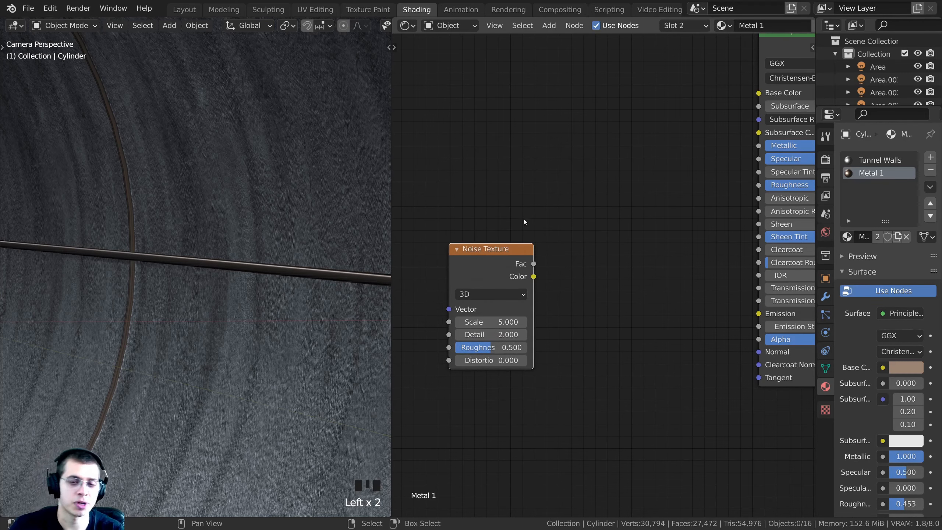
Step: Add Texture Coordinate and Mapping nodes to the Noise Texture, and feed the Mapping vector from the Object coordinates
key("ctrl+t")
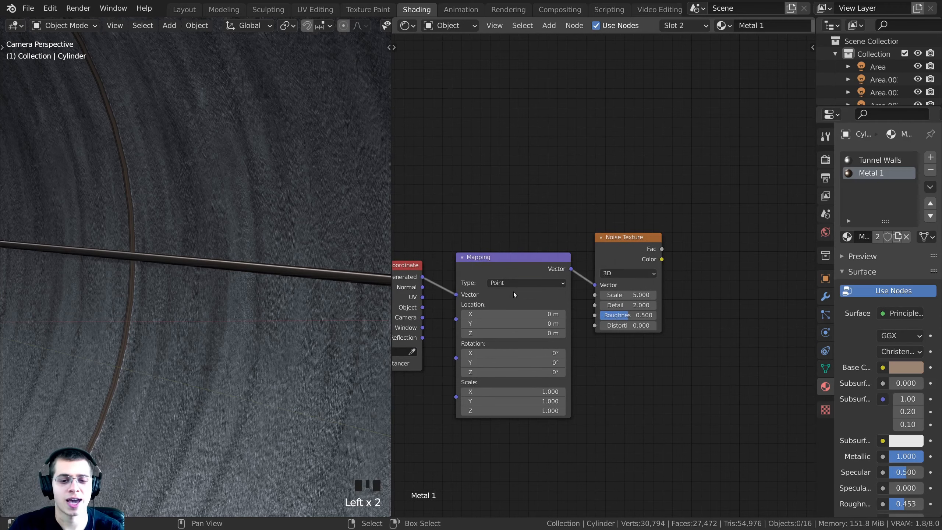
left_click_drag(500, 263, 498, 257)
middle_click_drag(498, 257, 543, 240)
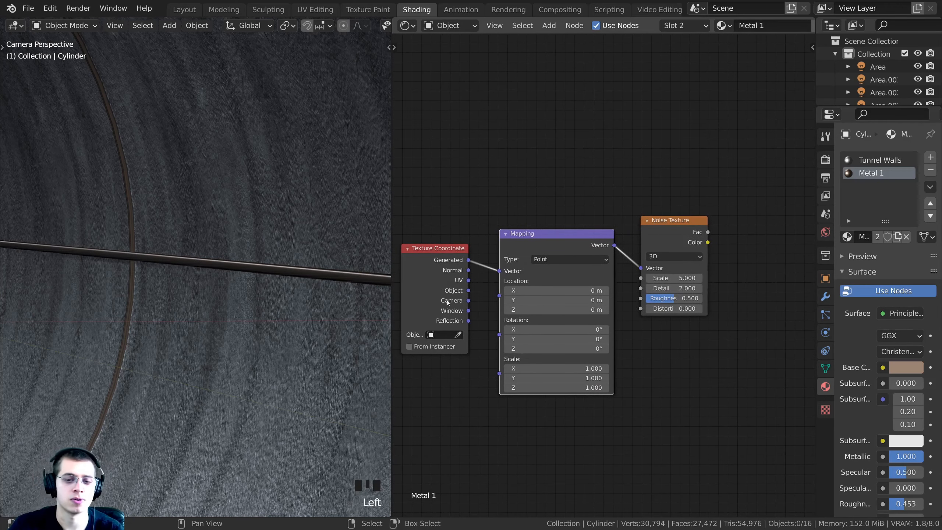
scroll(449, 301, "up", 2)
left_click_drag(475, 292, 493, 169)
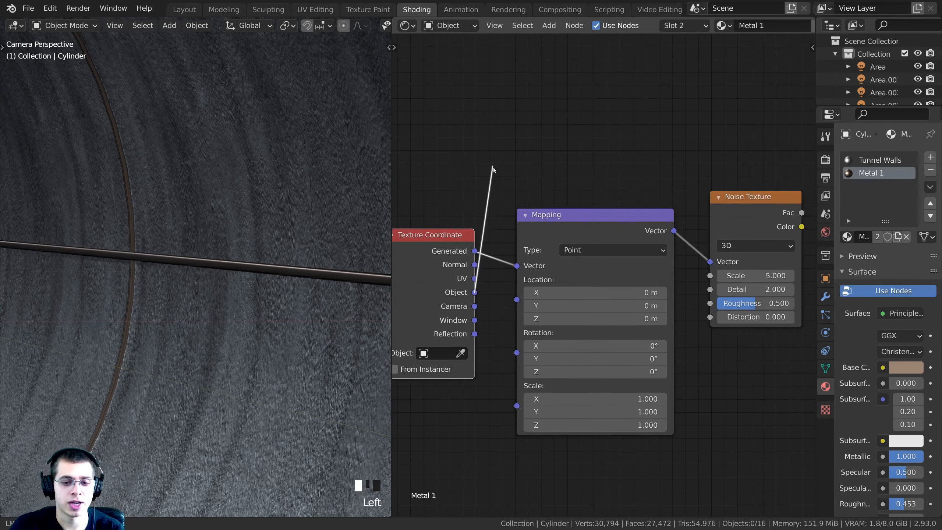
left_click_drag(489, 300, 518, 152)
left_click_drag(523, 262, 521, 266)
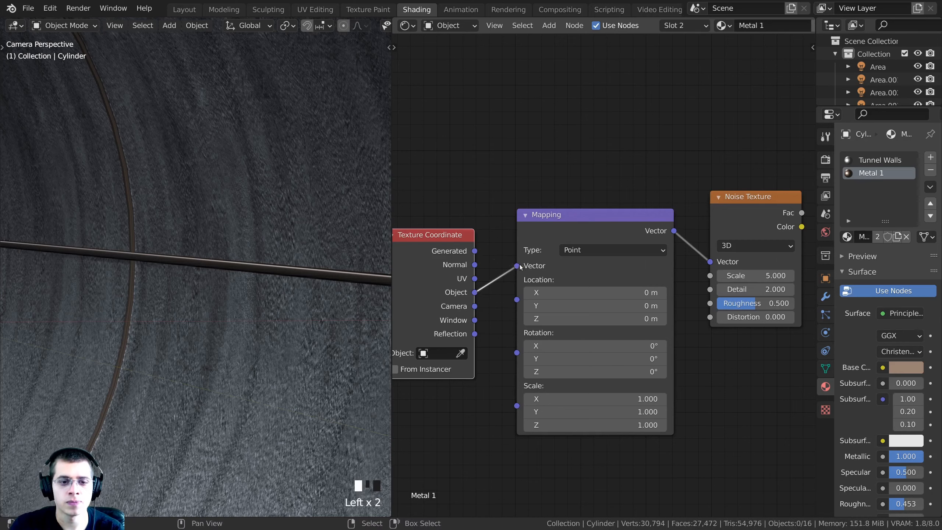
Step: Preview the Noise Texture on the rail and ring, and examine its pattern close up where they cross
left_click(750, 214)
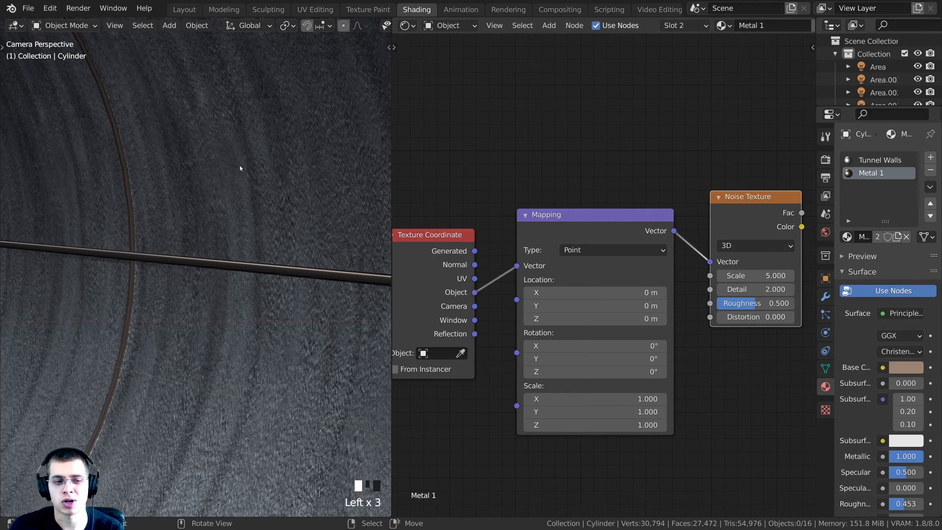
middle_click_drag(240, 132, 158, 261, "shift")
scroll(202, 288, "up", 4)
middle_click_drag(203, 288, 278, 245, "shift")
middle_click_drag(720, 195, 569, 224, "shift")
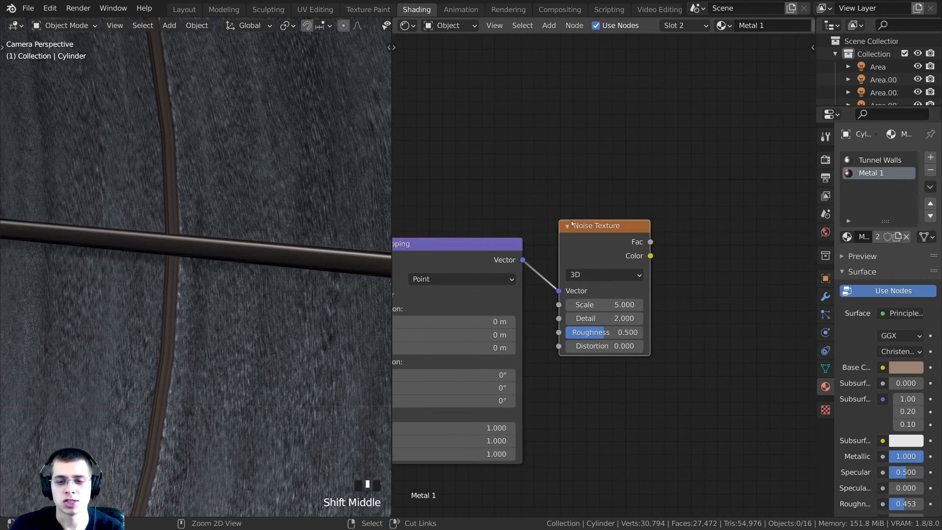
left_click(603, 239, "ctrl+shift")
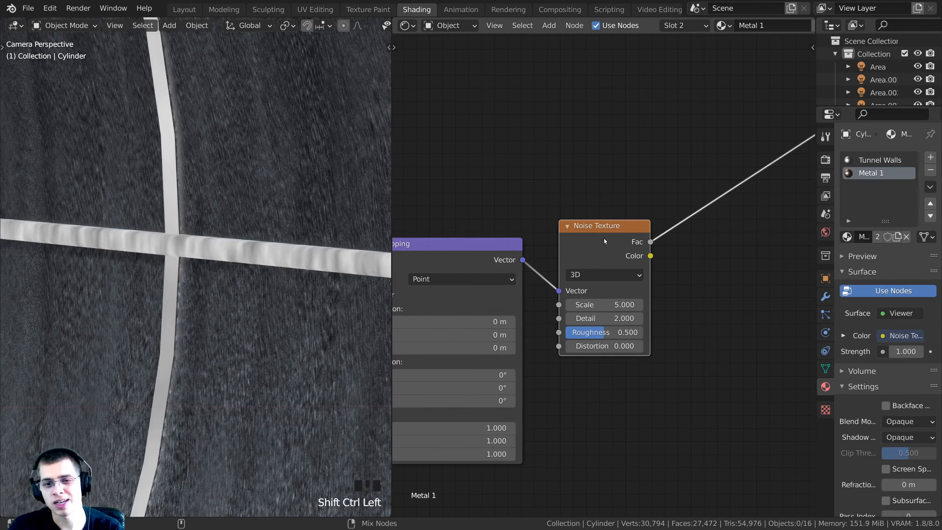
scroll(187, 283, "up", 1)
middle_click_drag(186, 283, 205, 299, "shift")
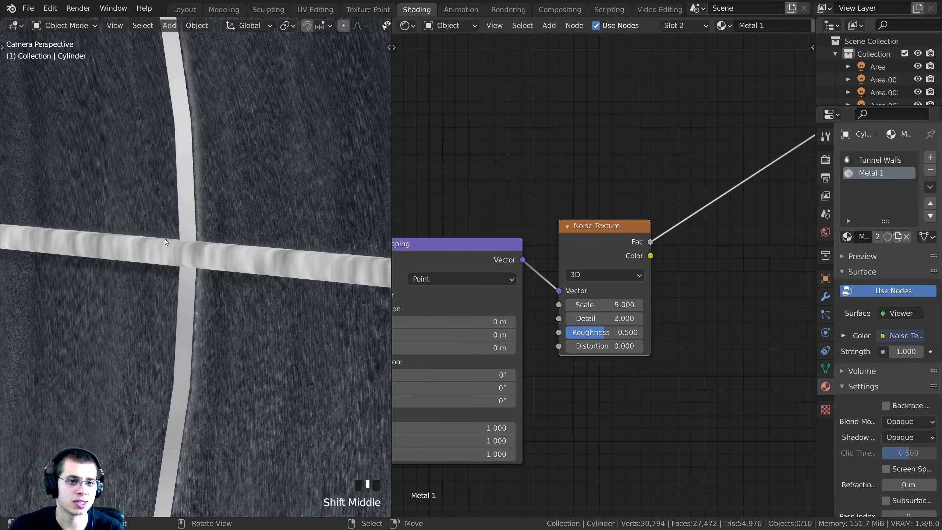
scroll(596, 305, "up", 1)
middle_click_drag(596, 305, 660, 298, "shift")
scroll(710, 290, "up", 4)
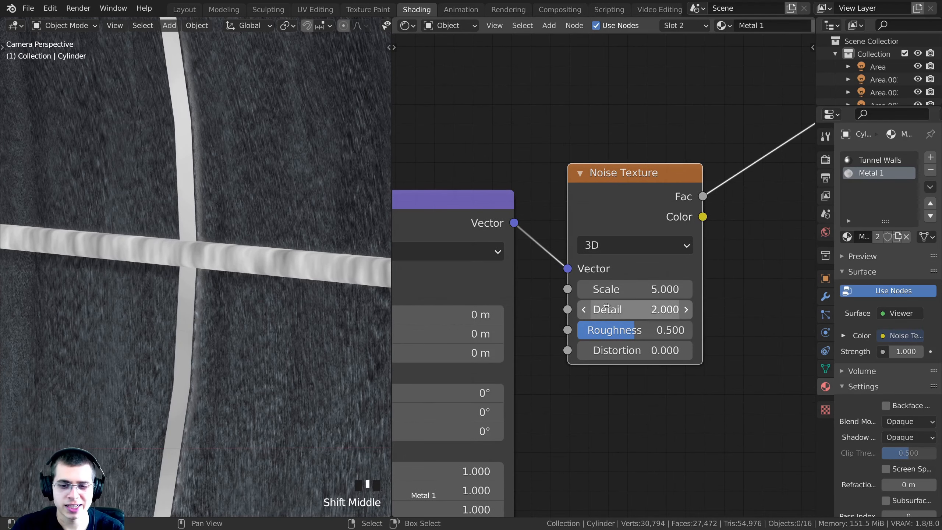
Step: Set the Noise Texture's detail to 10 and examine the noise pattern where the rail and ring cross
left_click(606, 306)
key("Return")
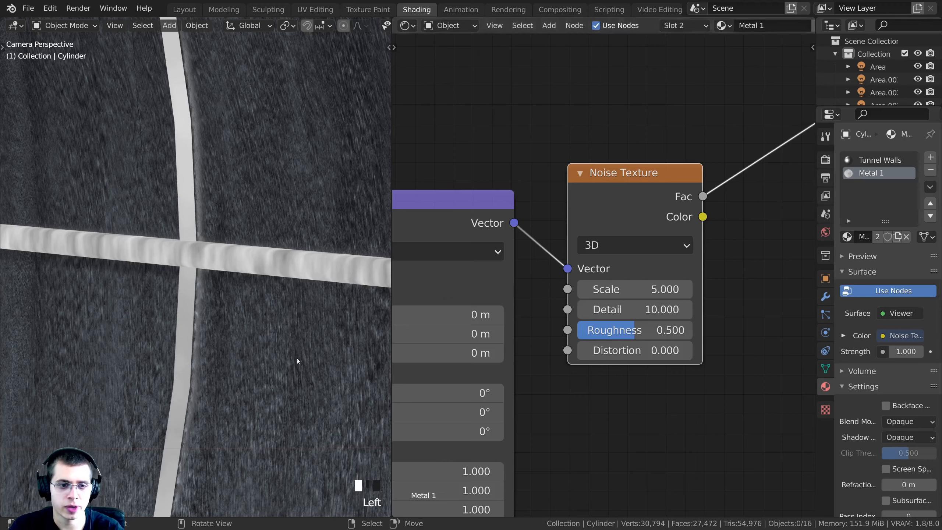
middle_click_drag(668, 313, 636, 275, "shift")
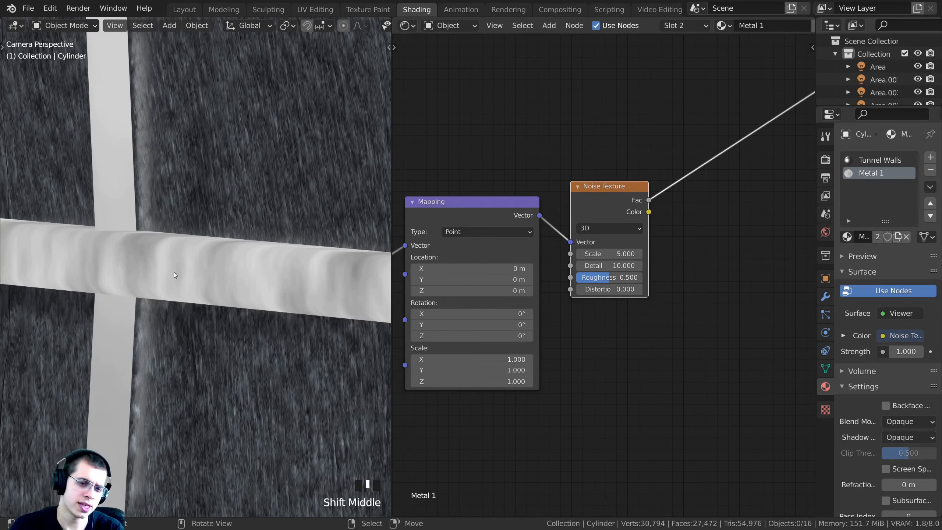
scroll(339, 277, "down", 3)
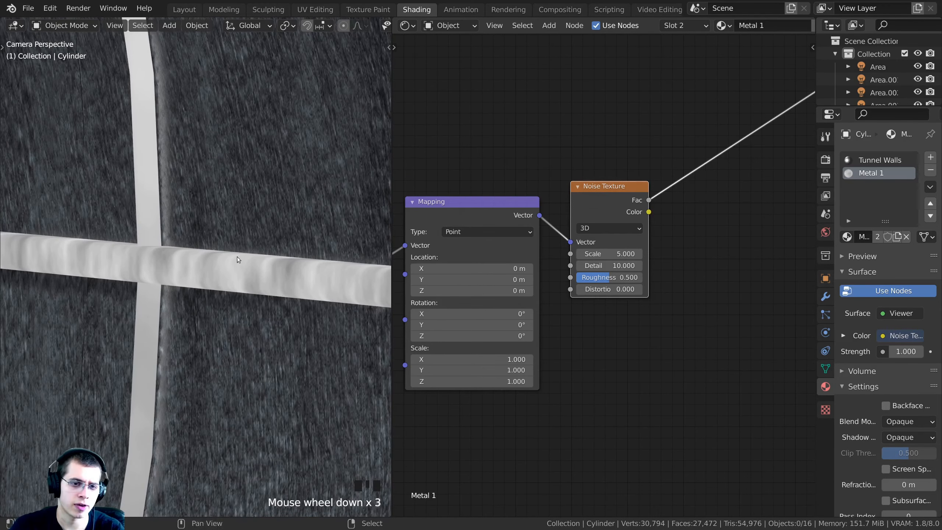
middle_click_drag(237, 256, 265, 232, "shift")
scroll(224, 135, "up", 3)
scroll(237, 324, "down", 7)
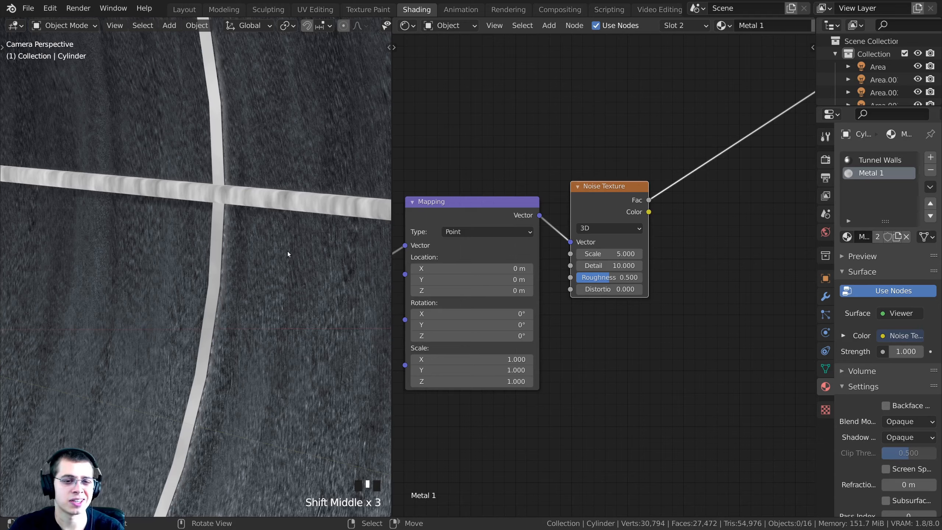
scroll(229, 221, "down", 3)
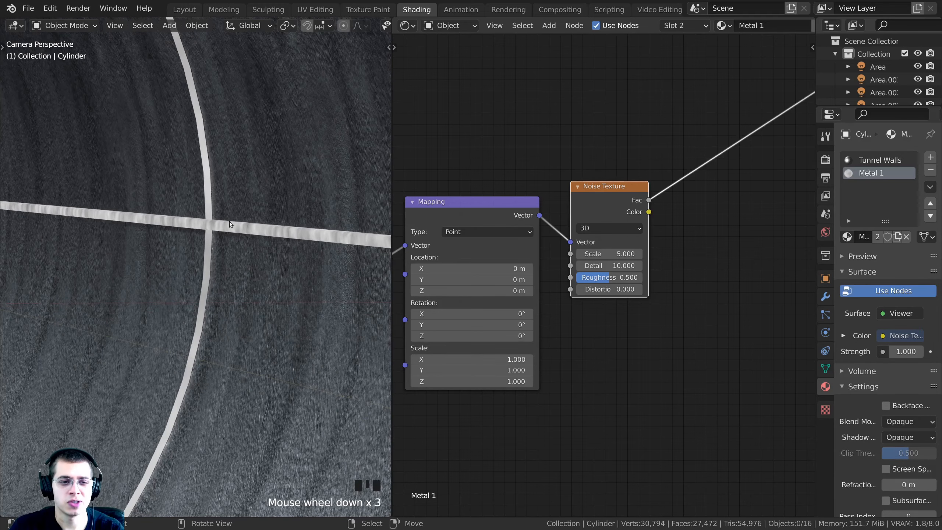
Step: Select the horizontal rail and the tunnel cylinder that includes the rings, and try moving them freely
left_click(229, 222)
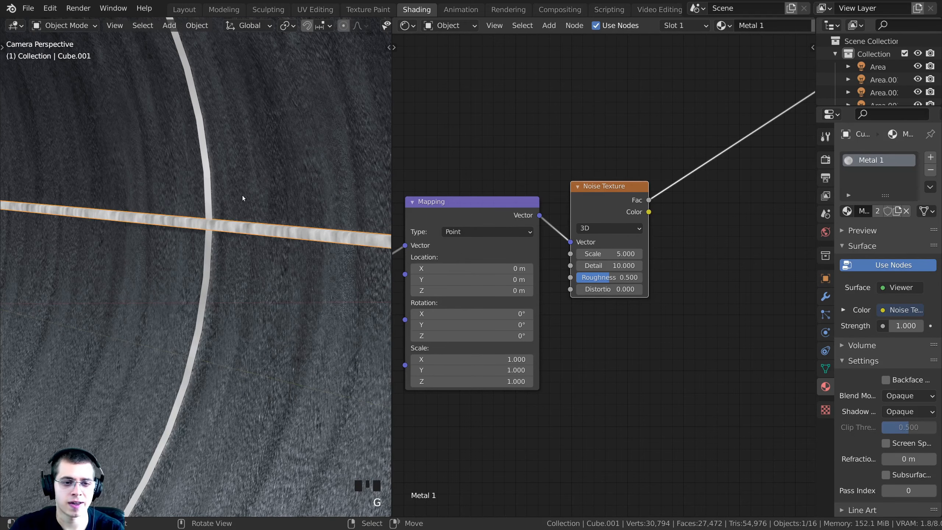
scroll(243, 189, "up", 3)
right_click(220, 143, "shift")
key("g")
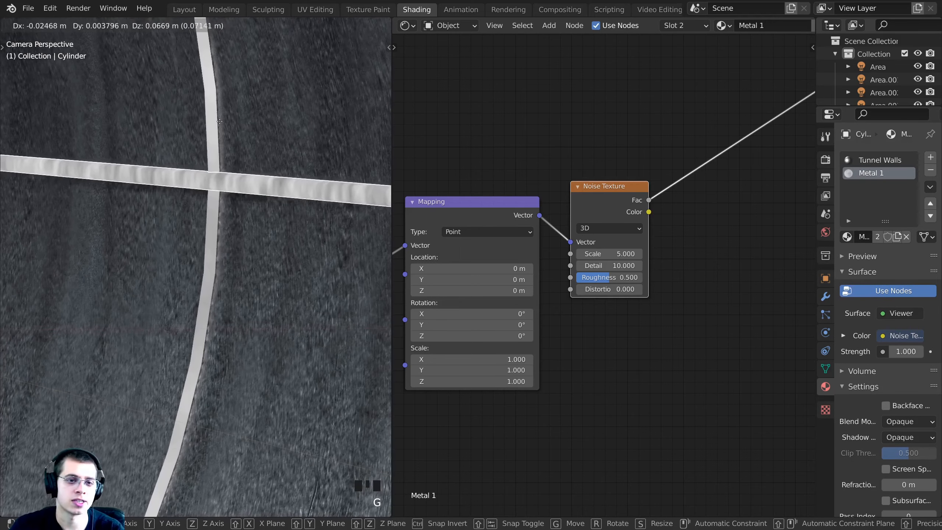
Step: Apply the scale of the selected horizontal rails on the tunnel wall, deselect everything and save the file
right_click(205, 111)
middle_click_drag(202, 104, 193, 260, "shift")
scroll(194, 260, "down", 4)
scroll(235, 167, "up", 2)
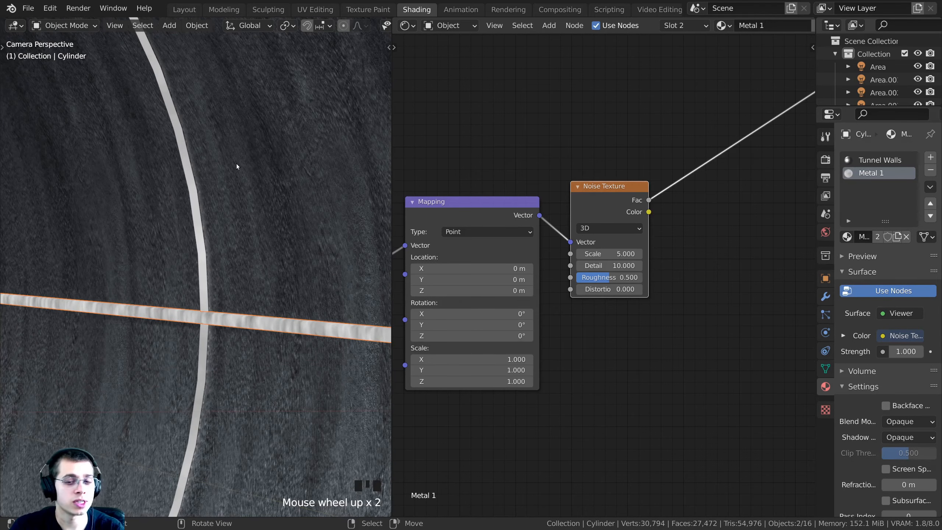
key("ctrl+a")
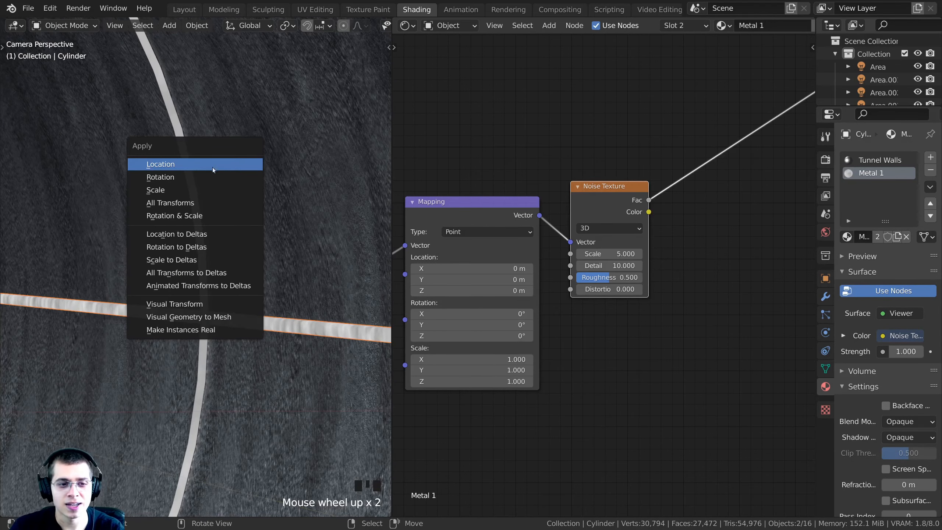
left_click(175, 189)
key("alt+a")
middle_click_drag(175, 190, 213, 182, "shift")
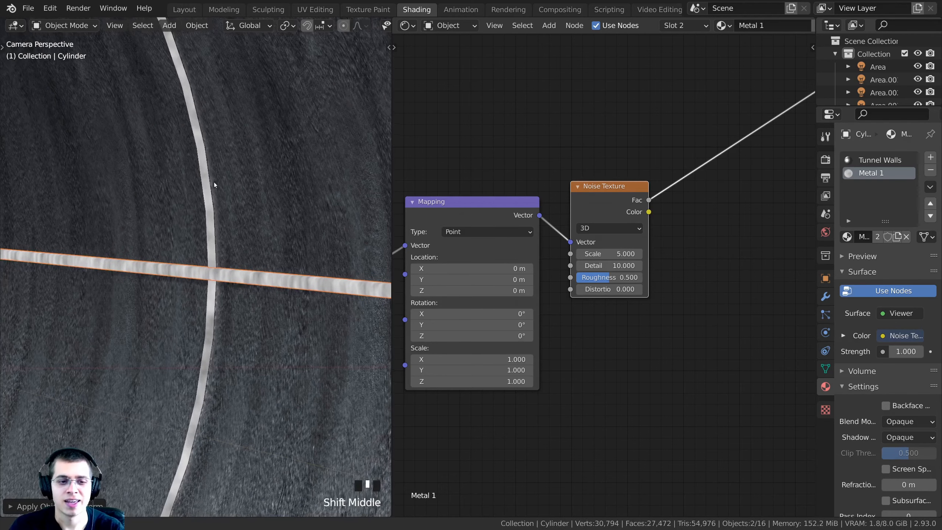
scroll(227, 215, "up", 2)
scroll(227, 215, "up", 1)
key("ctrl+s")
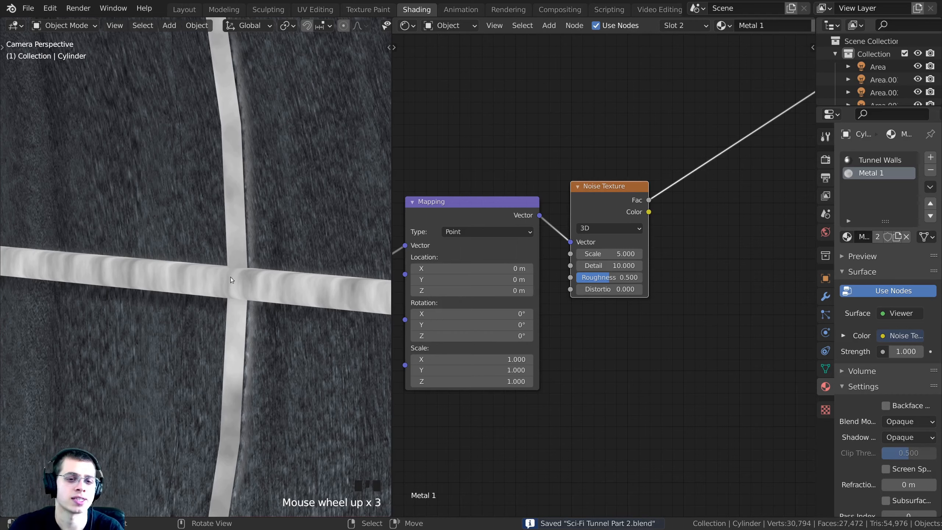
Step: Set the Noise Texture's scale to 7 in the Metal 1 material
scroll(277, 148, "up", 1)
scroll(296, 305, "down", 2)
middle_click_drag(296, 305, 218, 264, "shift")
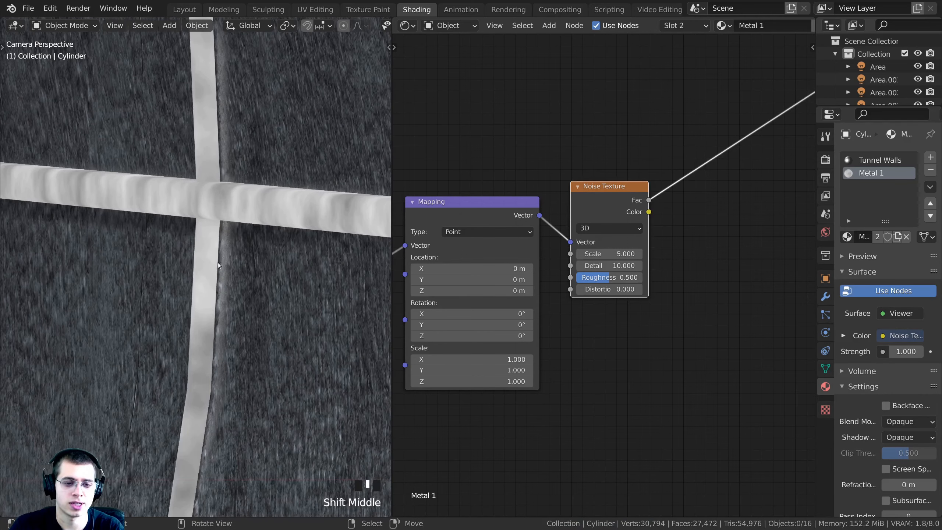
scroll(665, 241, "up", 3)
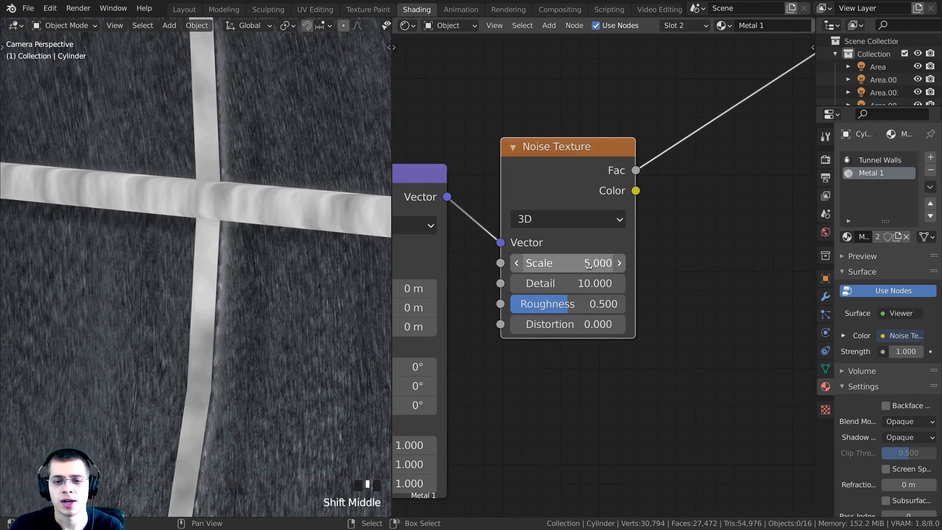
left_click(608, 264)
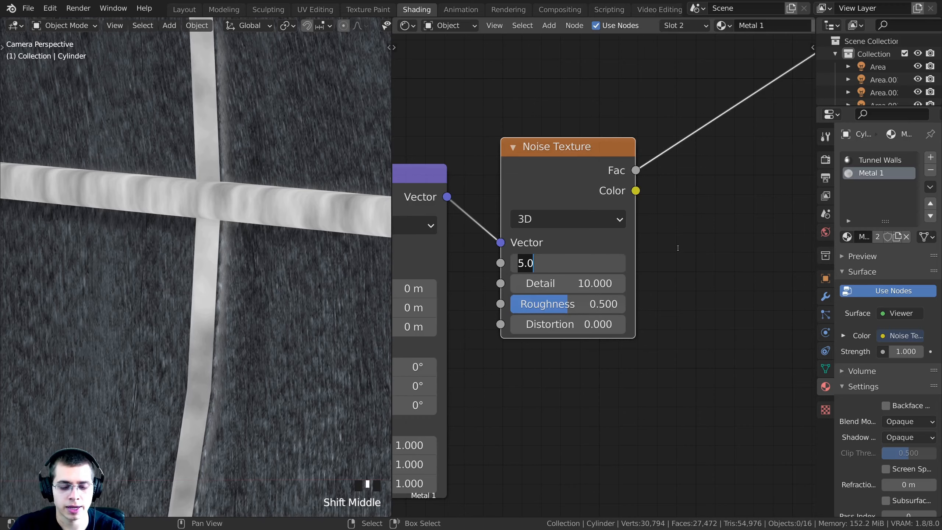
type("8")
key("Return")
left_click(586, 264)
type("7")
key("Return")
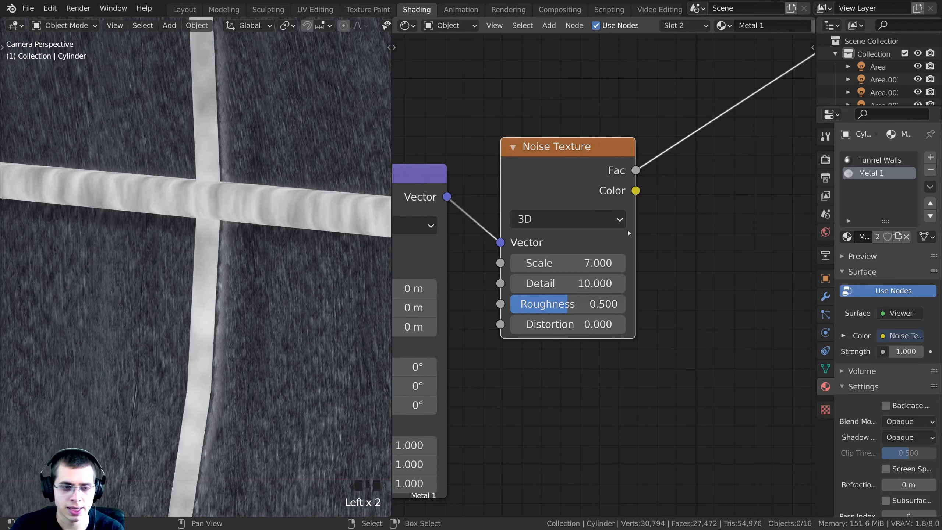
Step: Connect the Noise Texture's Fac output to the Principled BSDF's Normal input and preview the Principled BSDF on the rails
scroll(317, 305, "down", 7)
middle_click_drag(315, 308, 325, 285, "shift")
scroll(608, 222, "down", 3)
middle_click_drag(608, 222, 443, 297)
left_click_drag(456, 272, 648, 350)
middle_click_drag(589, 183, 556, 217)
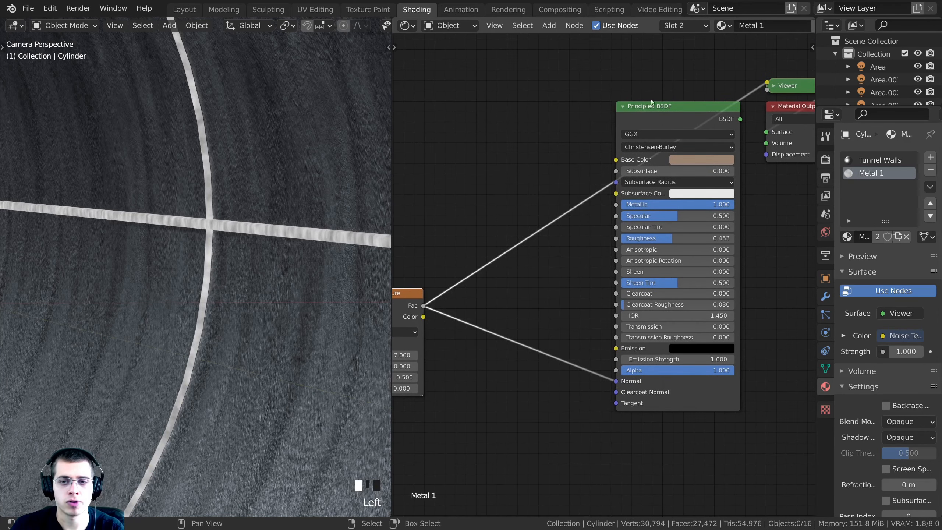
left_click(666, 118, "ctrl+shift")
middle_click_drag(287, 207, 190, 228, "shift")
scroll(293, 212, "up", 3)
middle_click_drag(293, 212, 258, 199, "shift")
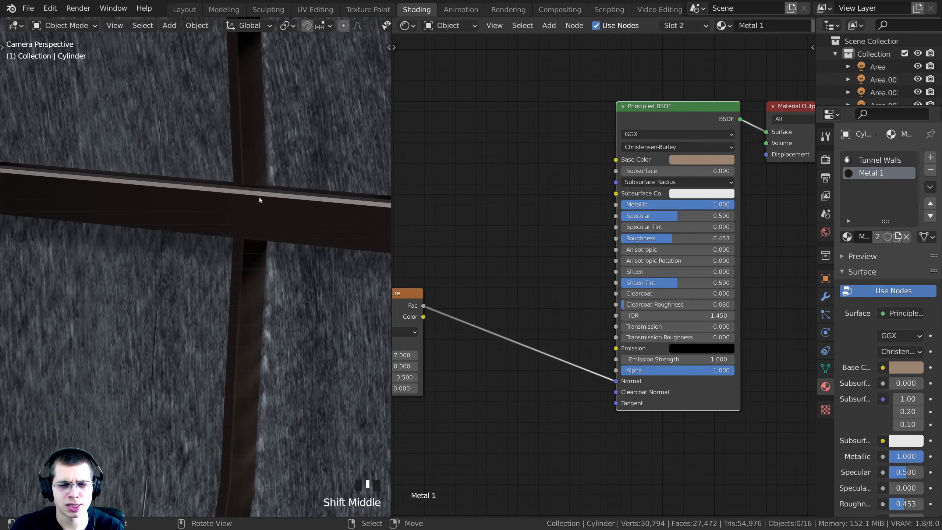
Step: Insert a Bump node into the link between the Noise Texture and the Principled BSDF's Normal input
middle_click_drag(513, 222, 571, 209)
scroll(460, 305, "up", 2)
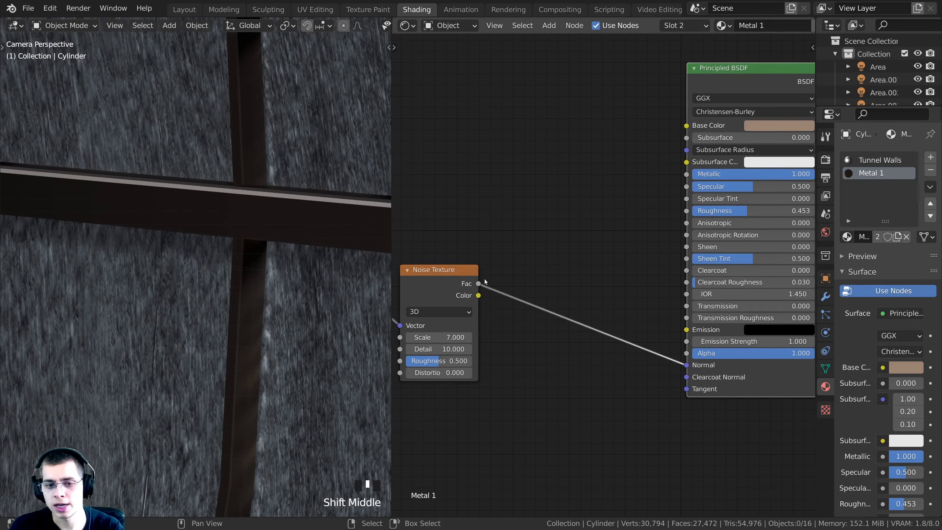
left_click_drag(477, 286, 687, 365)
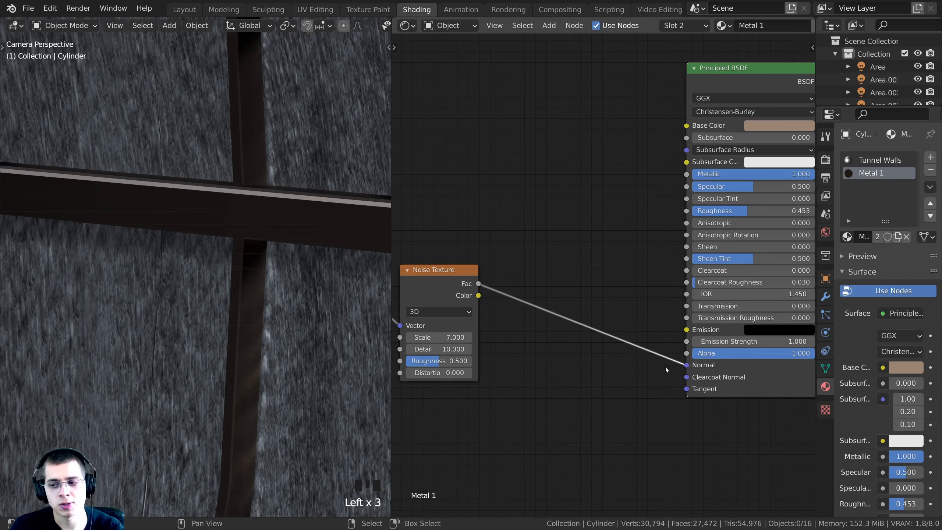
scroll(493, 259, "up", 2)
key("shift+a")
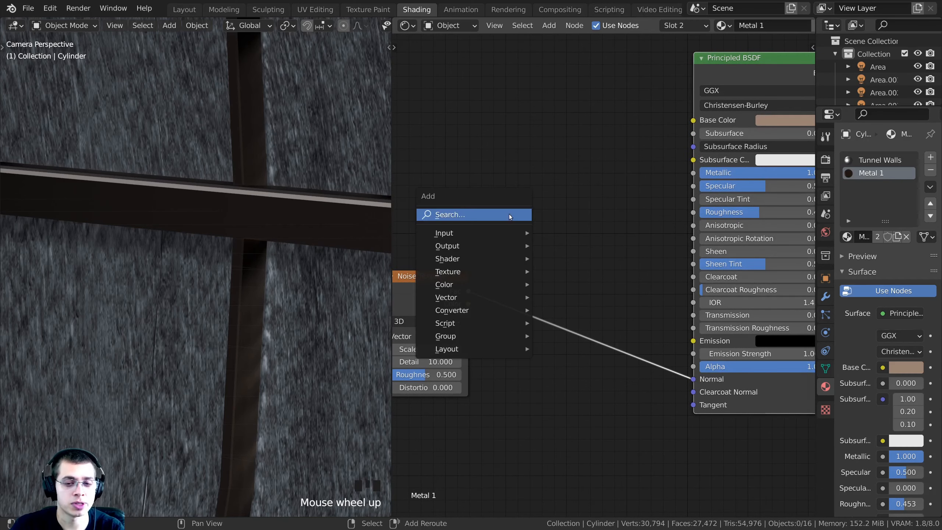
left_click(500, 215)
type("bum")
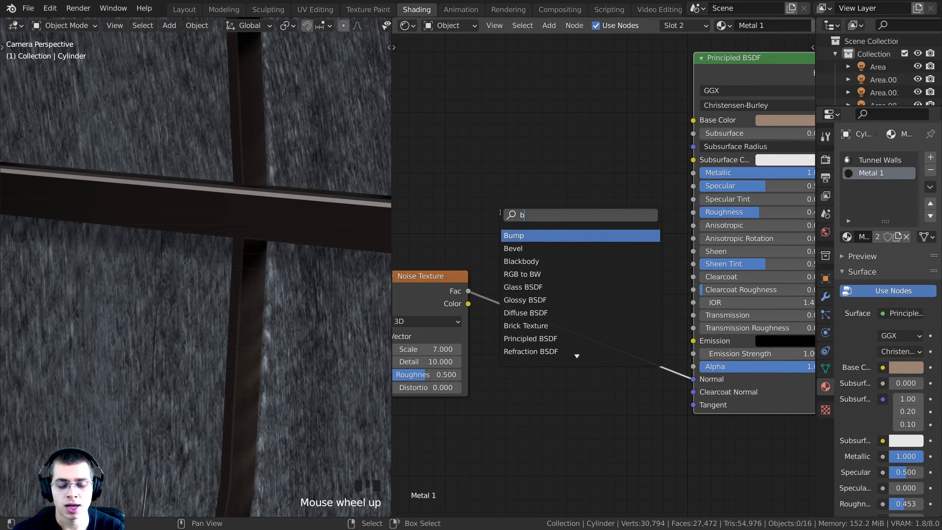
left_click(515, 235)
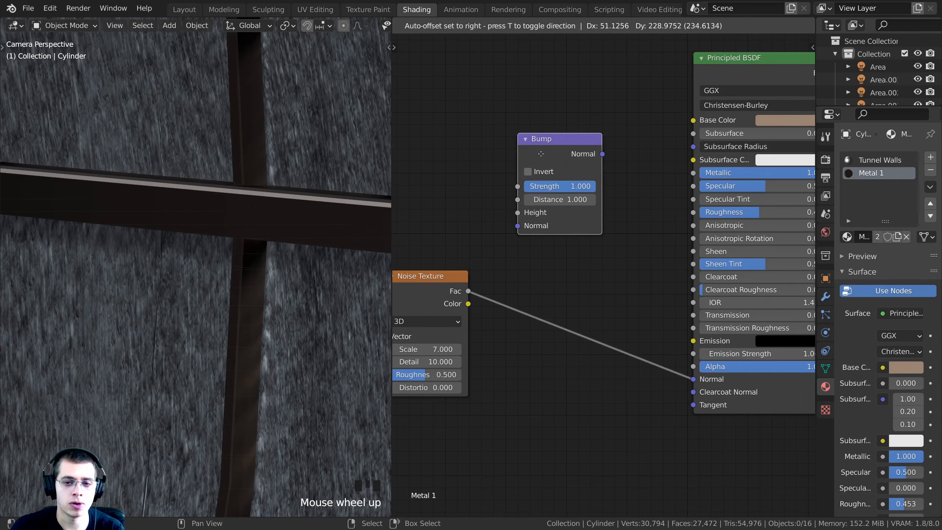
left_click(593, 315)
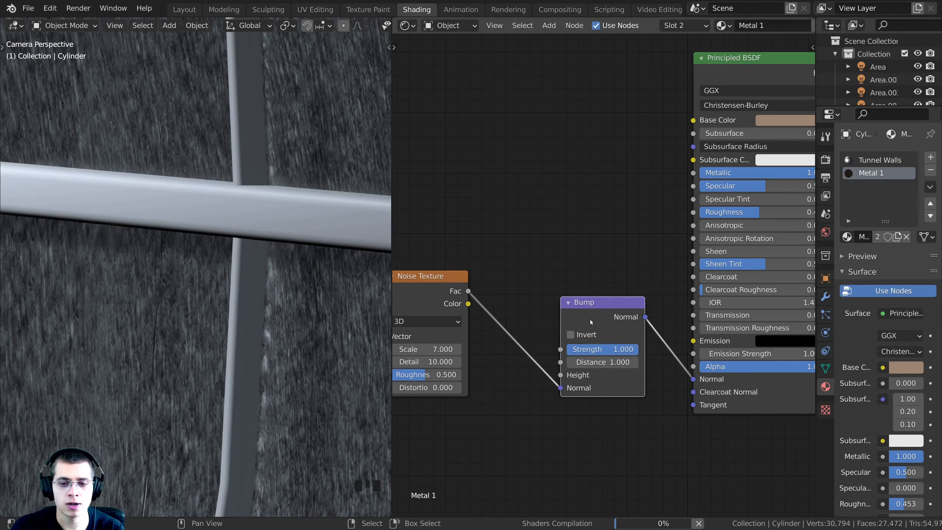
Step: Reroute the Noise Texture's Fac link from the Bump node's Normal input to its Height input and inspect the rails
middle_click_drag(545, 400, 586, 361)
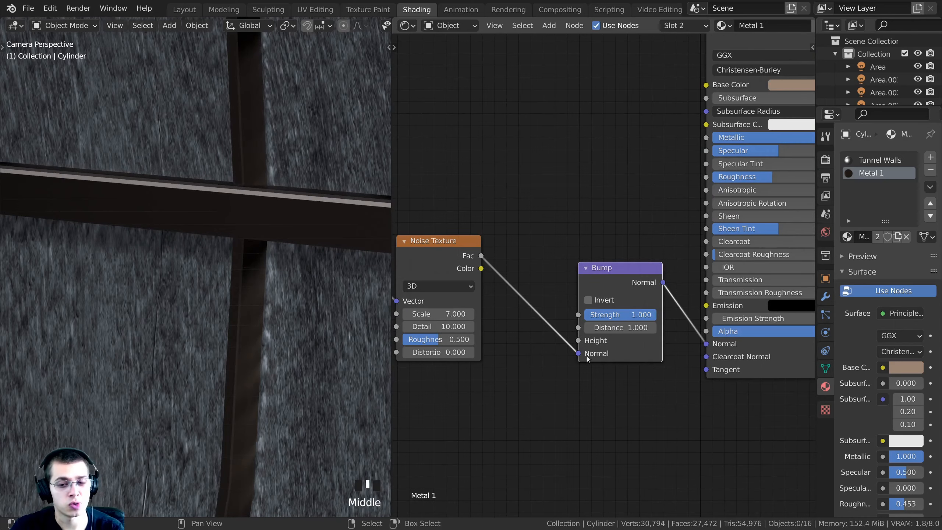
left_click_drag(578, 353, 578, 341)
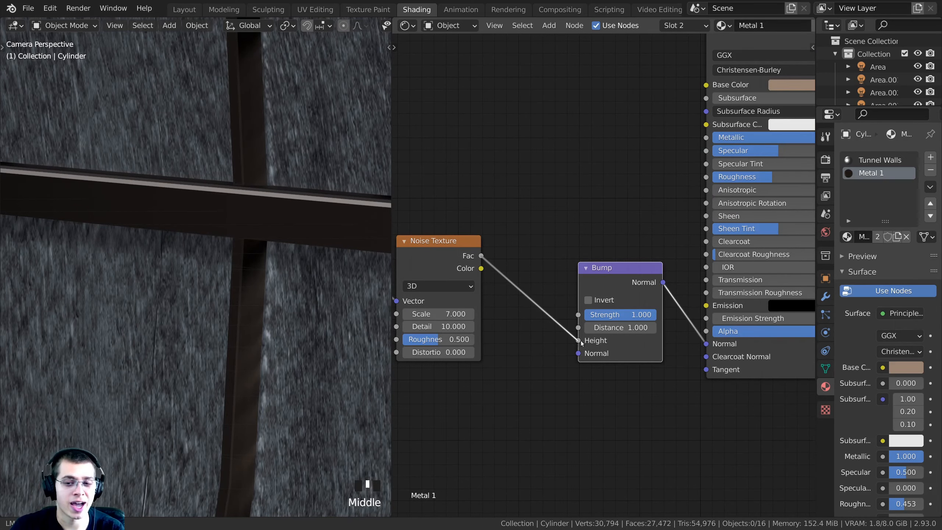
scroll(222, 256, "down", 9)
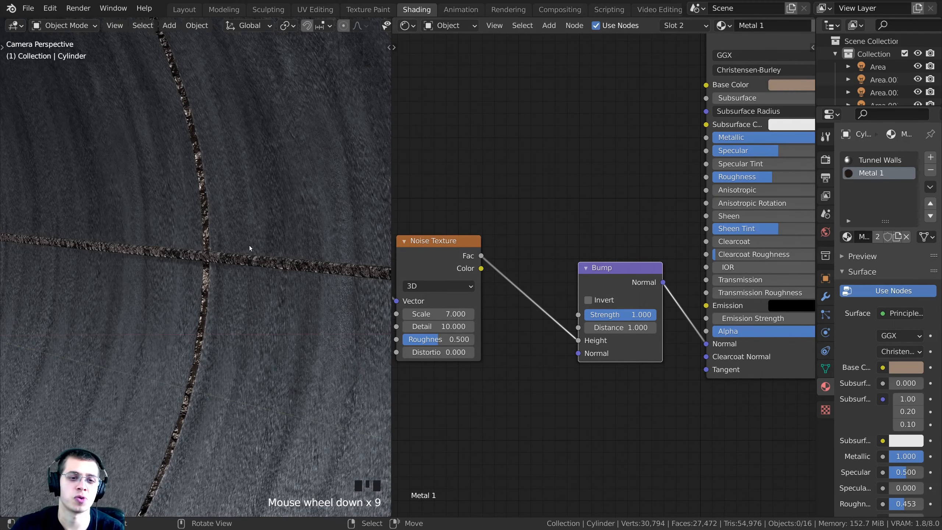
scroll(250, 248, "up", 3)
middle_click_drag(251, 248, 221, 215, "shift")
scroll(234, 203, "up", 3)
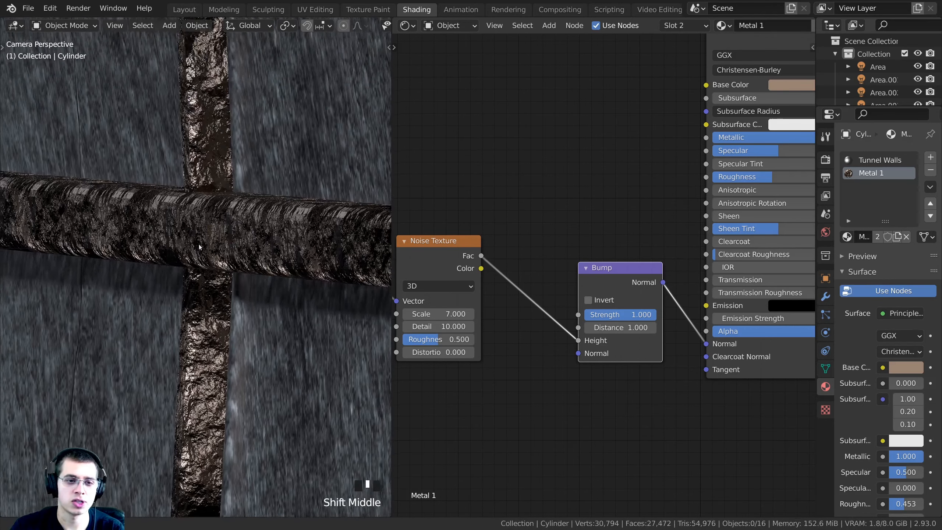
scroll(218, 217, "up", 2)
scroll(514, 298, "up", 1)
Step: Set the Bump node's strength to 0.03
middle_click_drag(513, 299, 548, 288)
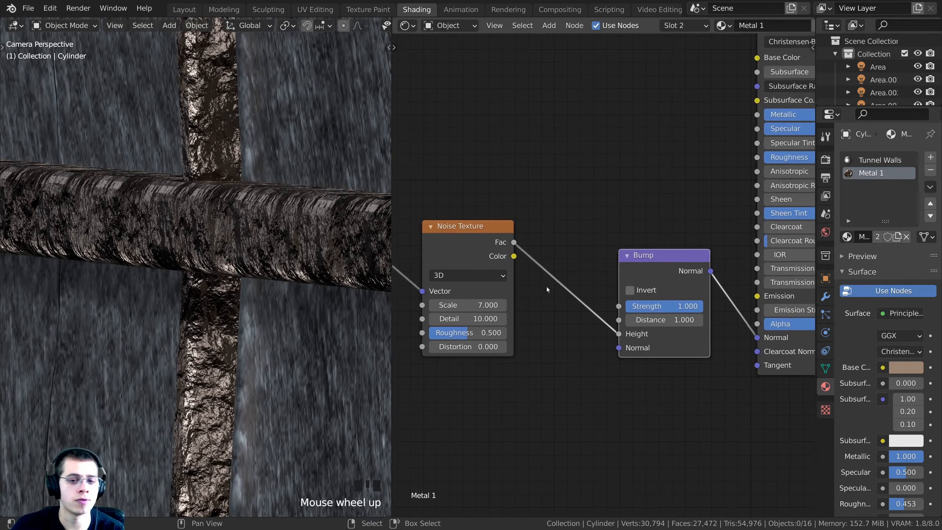
mouse_move(470, 241)
left_mouse_down()
mouse_move(479, 242)
mouse_move(468, 238)
left_mouse_up()
middle_click_drag(587, 225, 518, 232)
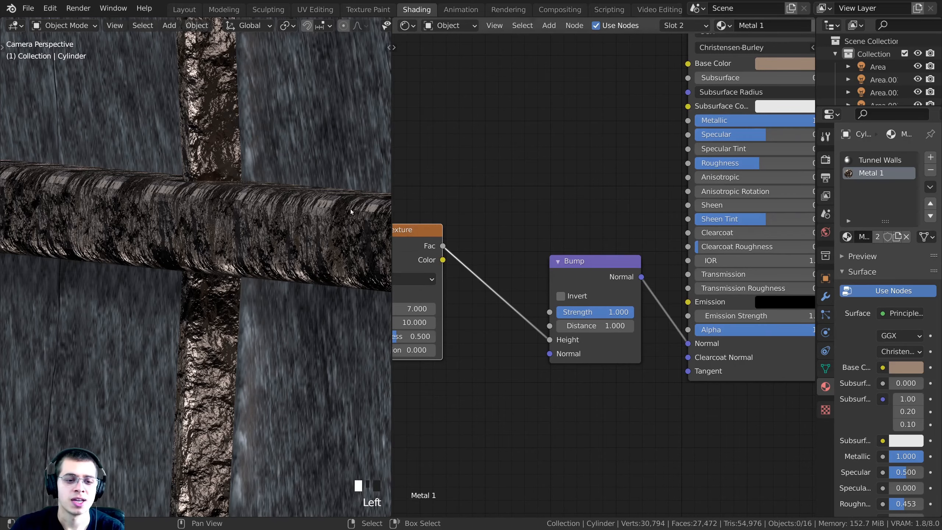
scroll(316, 256, "up", 1)
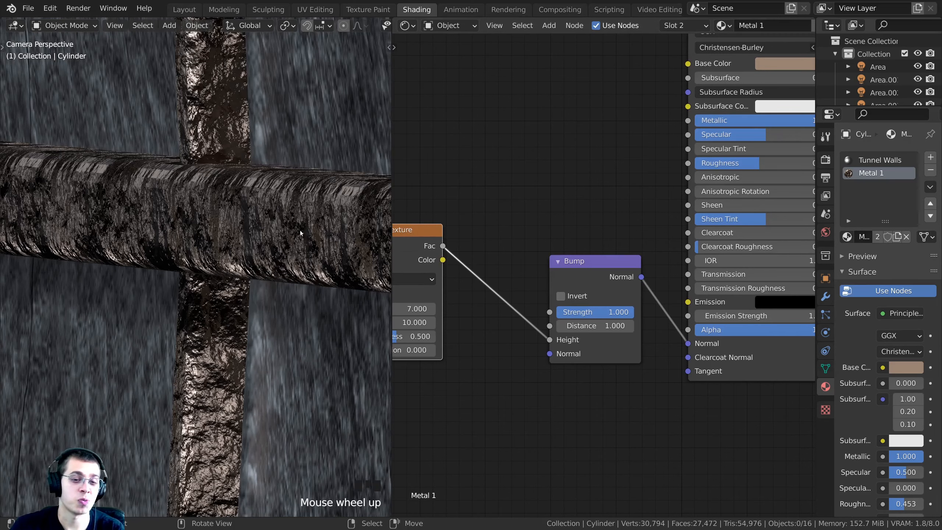
left_click(596, 312)
left_click(604, 285)
left_click_drag(609, 314, 581, 315)
left_click(607, 316)
type(".03")
key("Return")
Step: Examine the bump effect on the metal rings and rails, both up close and across the tunnel
scroll(268, 259, "down", 11)
scroll(258, 288, "up", 9)
scroll(258, 239, "up", 1)
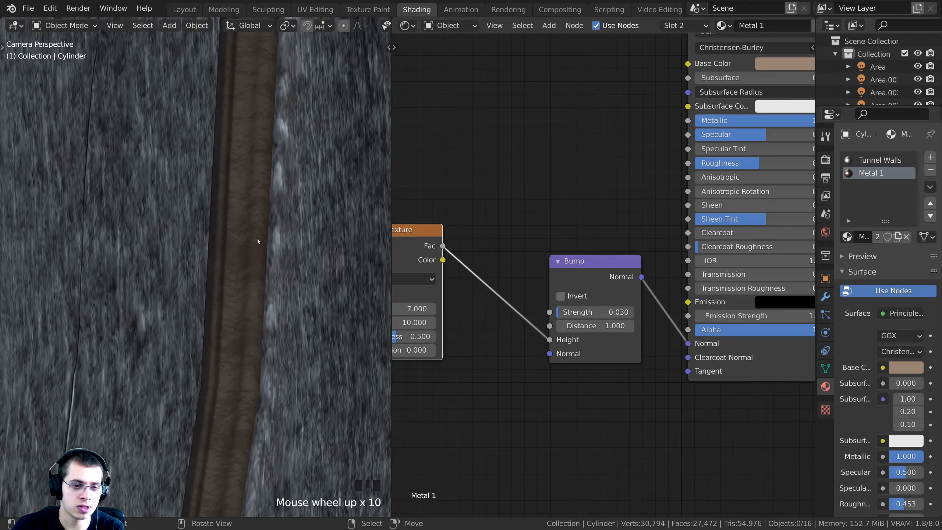
middle_click_drag(255, 212, 190, 287, "shift")
scroll(258, 252, "up", 3)
scroll(189, 264, "down", 2)
scroll(189, 264, "down", 9)
scroll(238, 270, "up", 5)
scroll(236, 262, "up", 4)
scroll(190, 288, "up", 2)
scroll(233, 229, "down", 3)
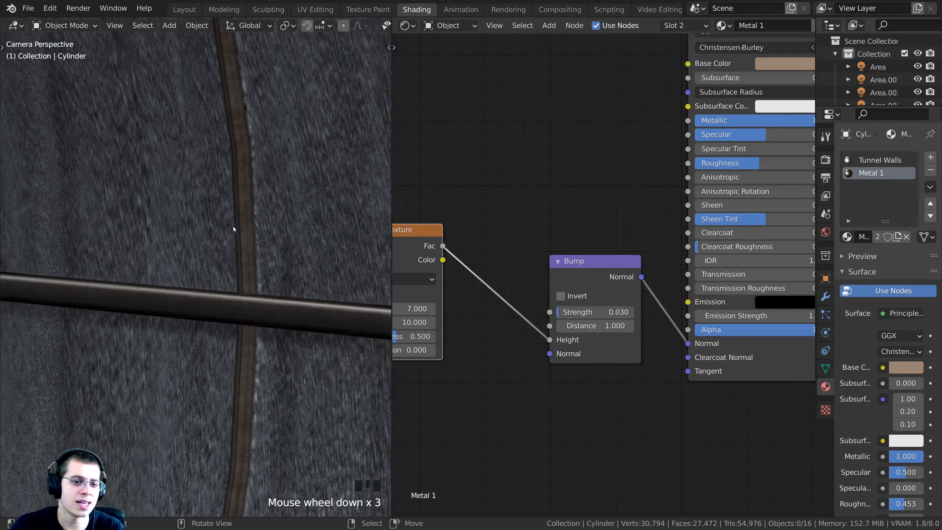
scroll(273, 294, "down", 12)
middle_click_drag(208, 297, 355, 299, "shift")
middle_click_drag(219, 267, 313, 291, "shift")
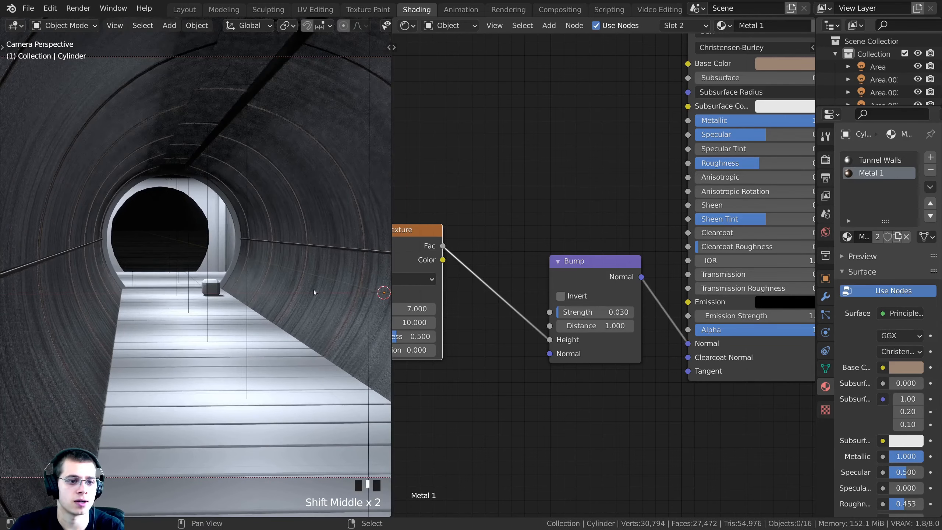
Step: Save the file and unhide all hidden objects in the tunnel scene
key("ctrl+s")
scroll(282, 237, "down", 3)
middle_click_drag(255, 175, 247, 199, "shift")
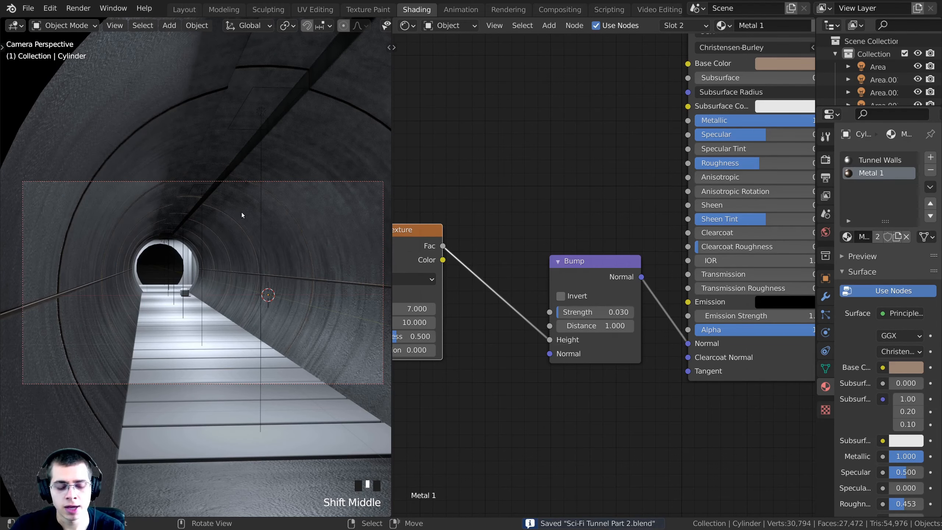
key("alt+h")
key("a")
right_click(188, 223)
mouse_move(233, 193)
middle_mouse_down("shift")
mouse_move(254, 189)
mouse_move(261, 219)
middle_mouse_up("shift")
scroll(265, 208, "up", 2)
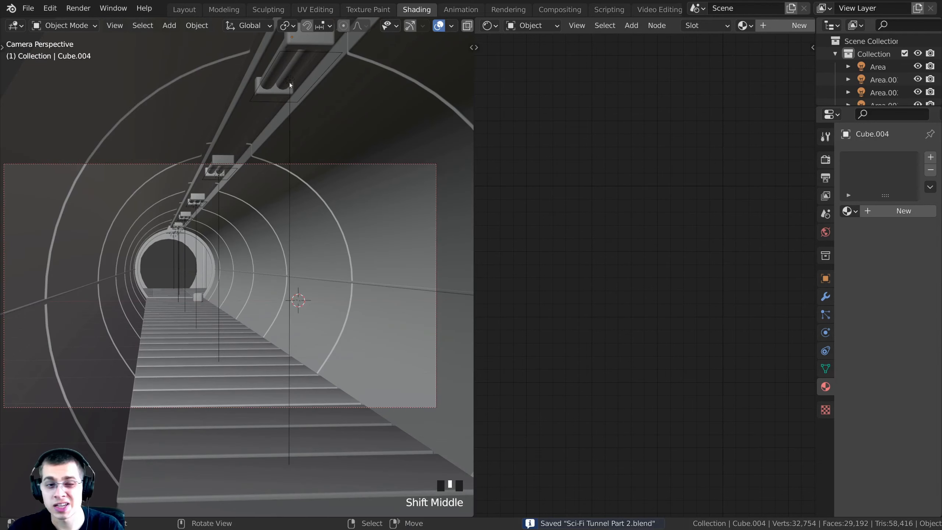
middle_click_drag(290, 85, 270, 108, "shift")
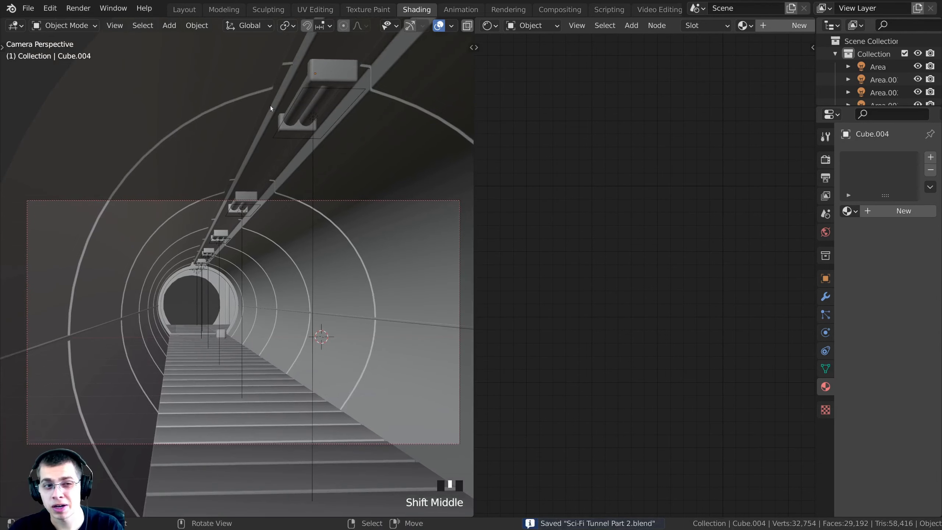
Step: Switch to the Layout workspace and add a Bezier curve to the tunnel scene
left_click(194, 11)
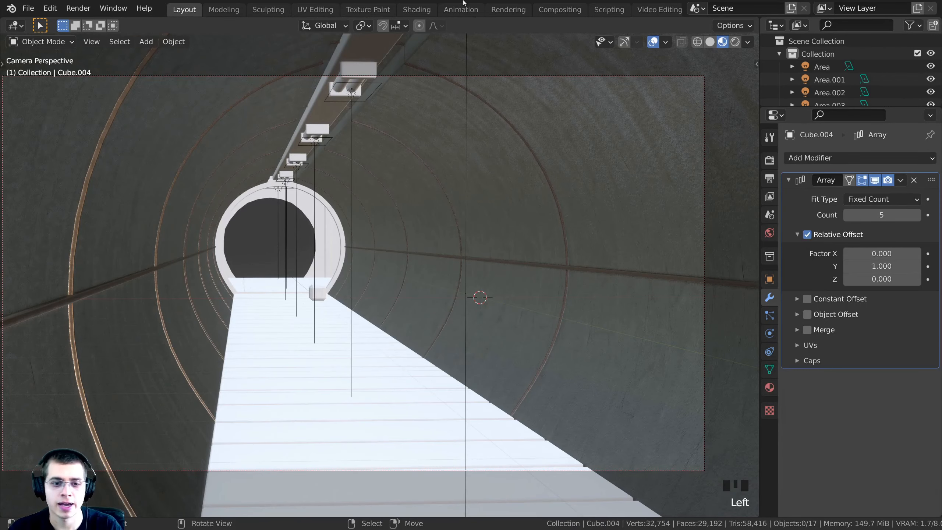
middle_click_drag(330, 293, 357, 294, "shift")
scroll(388, 323, "up", 8)
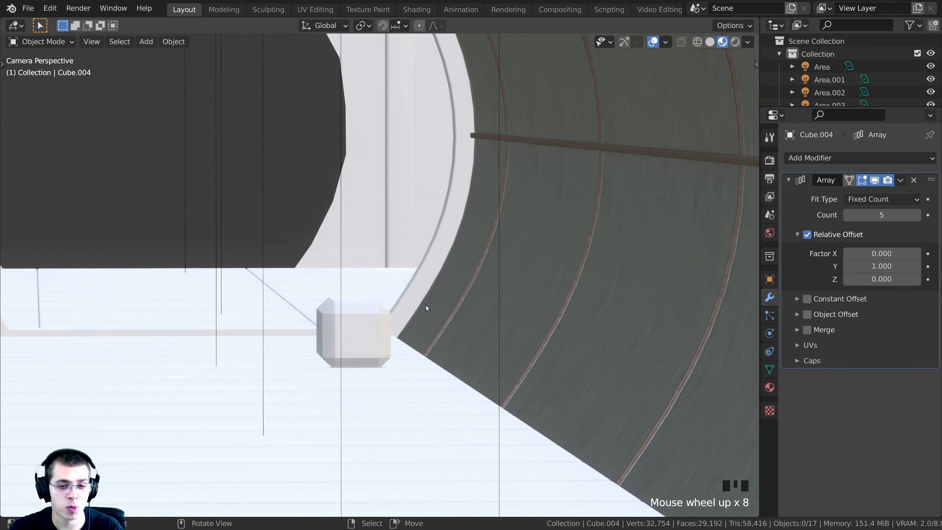
scroll(426, 308, "down", 8)
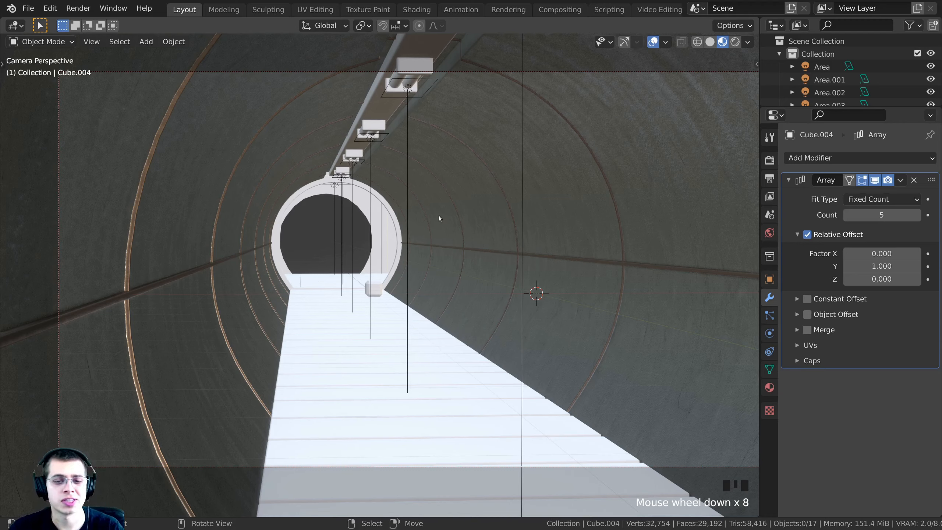
key("shift+a")
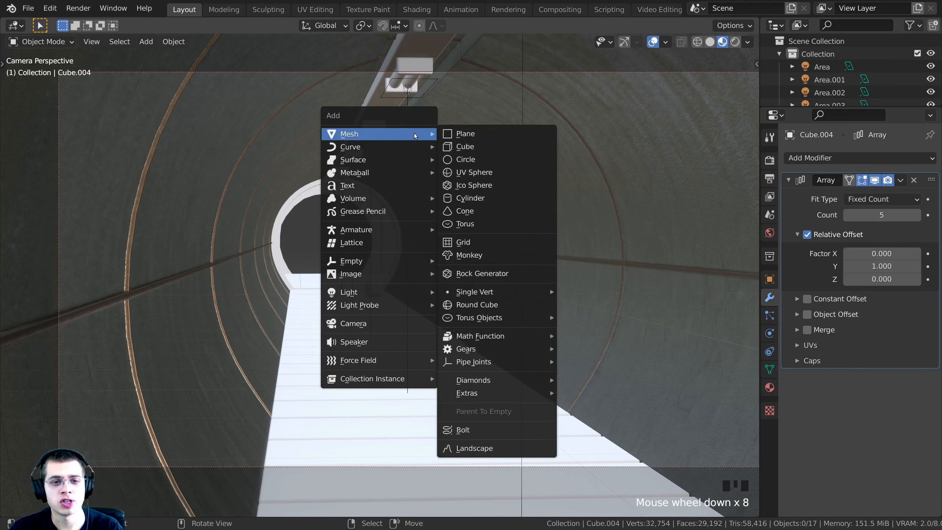
mouse_move(344, 148)
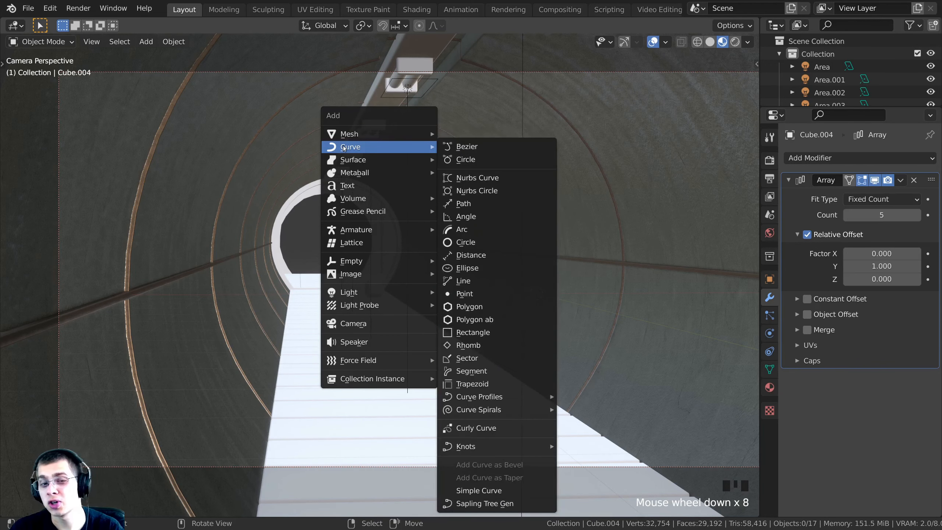
left_click(473, 147)
Step: Raise the Bezier curve along the Z axis, by about 6.8 m or more, until it sits above the tunnel
scroll(566, 327, "down", 5)
key("g")
key("z")
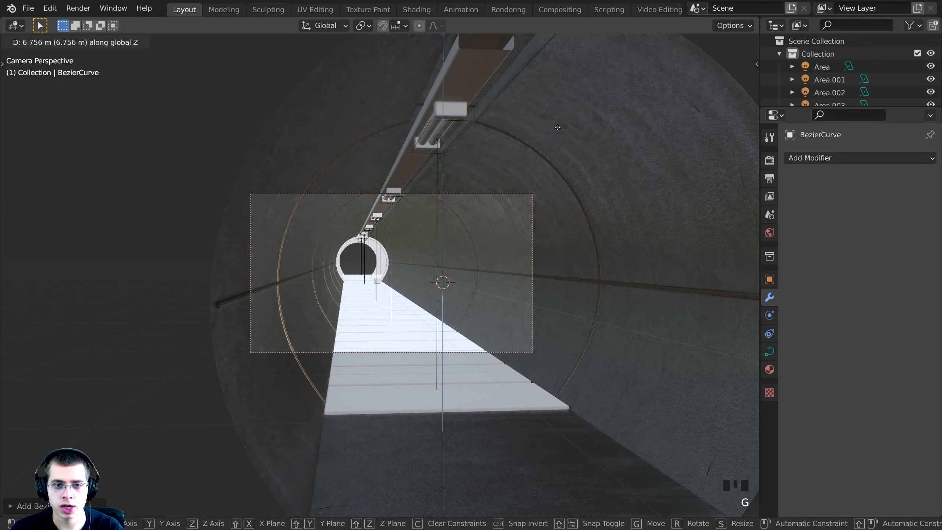
left_click(557, 127)
middle_click_drag(536, 189, 622, 254)
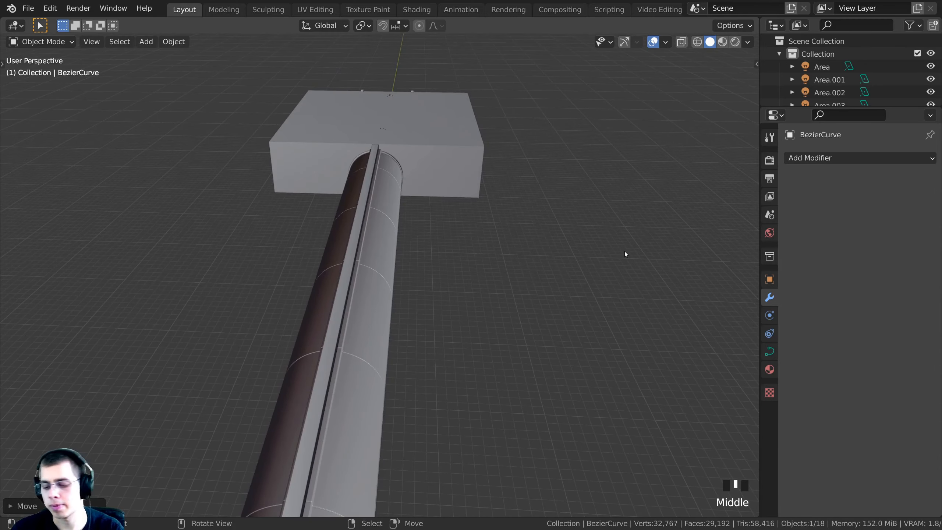
key("KP_Decimal")
middle_click_drag(381, 148, 342, 236)
Step: Straighten the Bezier curve by rotating its left control point -45° around the Z axis
key("Tab")
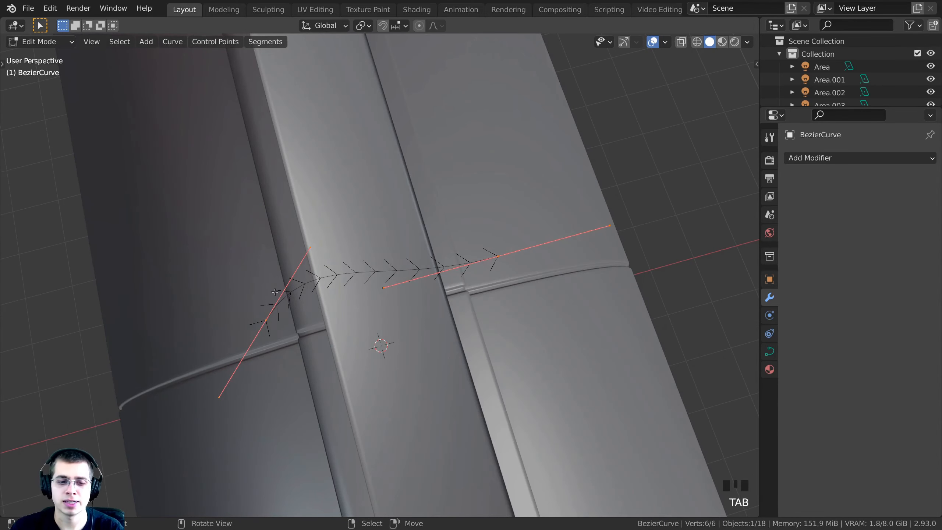
right_click(257, 320)
key("g")
right_click(247, 299)
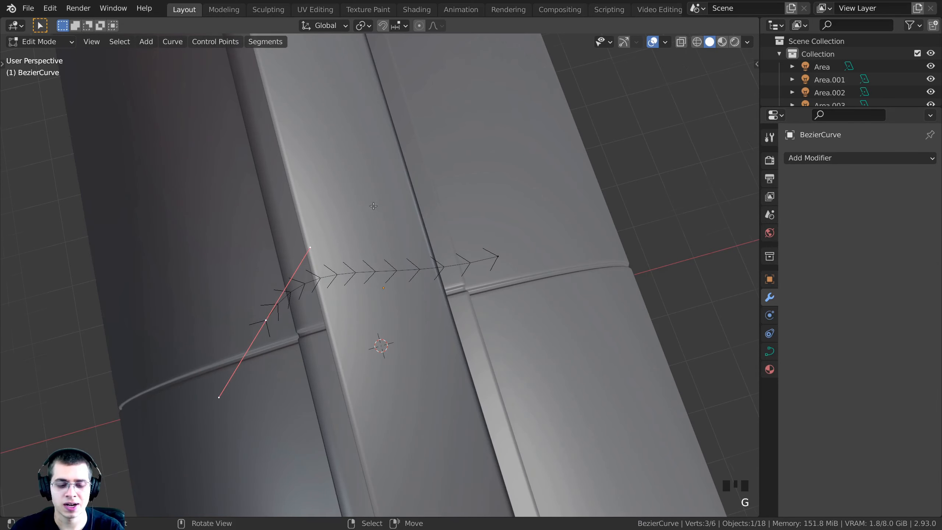
middle_click_drag(372, 208, 378, 192)
key("r")
key("z")
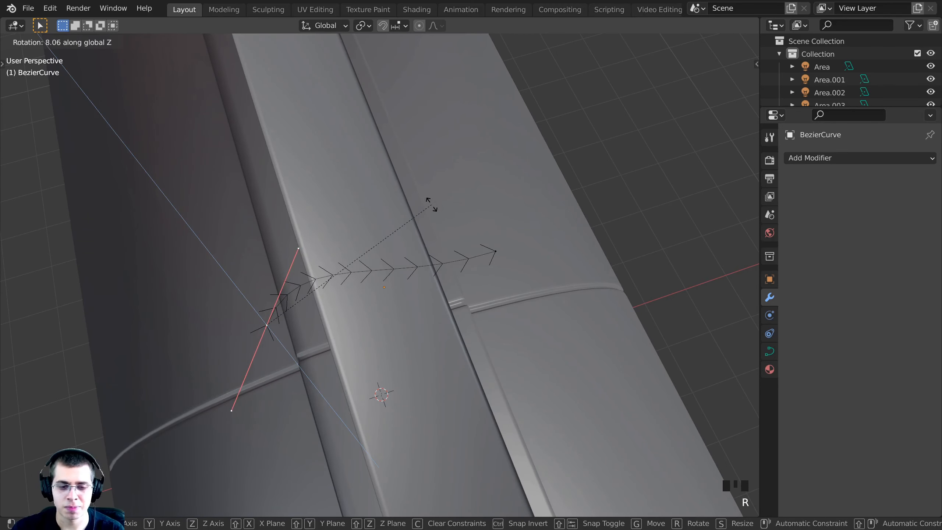
type("45")
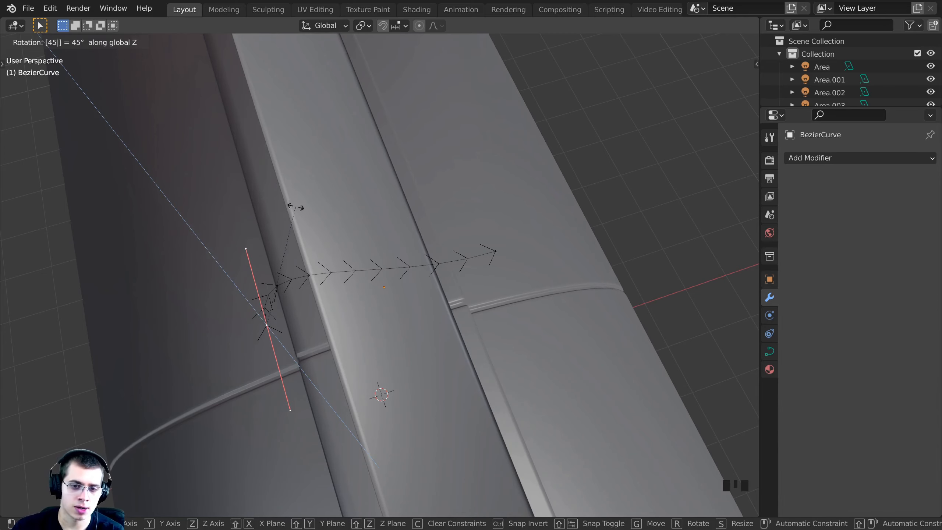
key("minus")
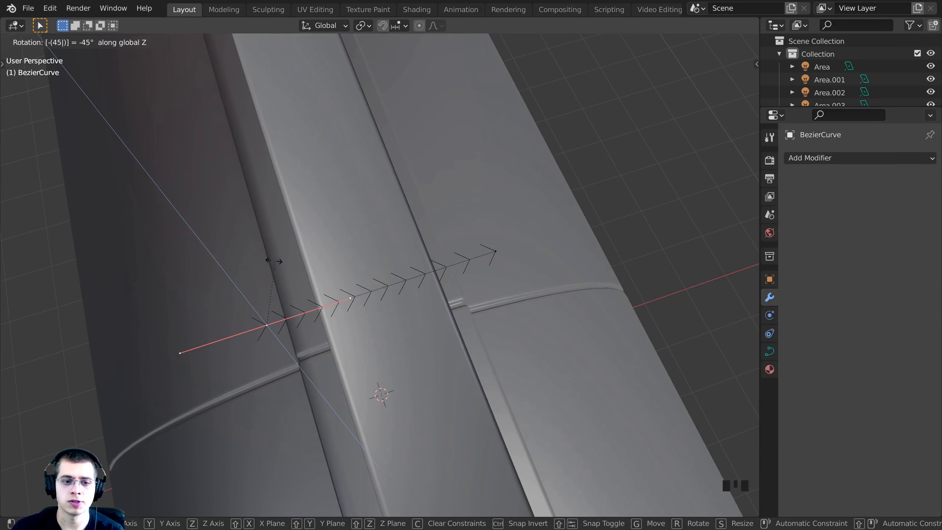
left_click(449, 277)
middle_click_drag(408, 246, 322, 231)
key("Tab")
middle_click_drag(505, 333, 368, 219)
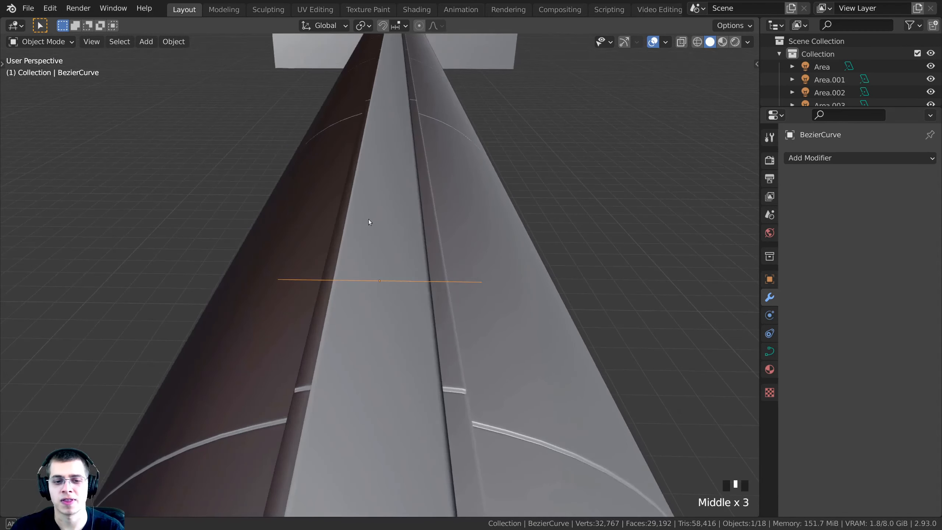
Step: Give the curve a round bevel with a depth of 0.14 m to form a pipe
left_click(765, 354)
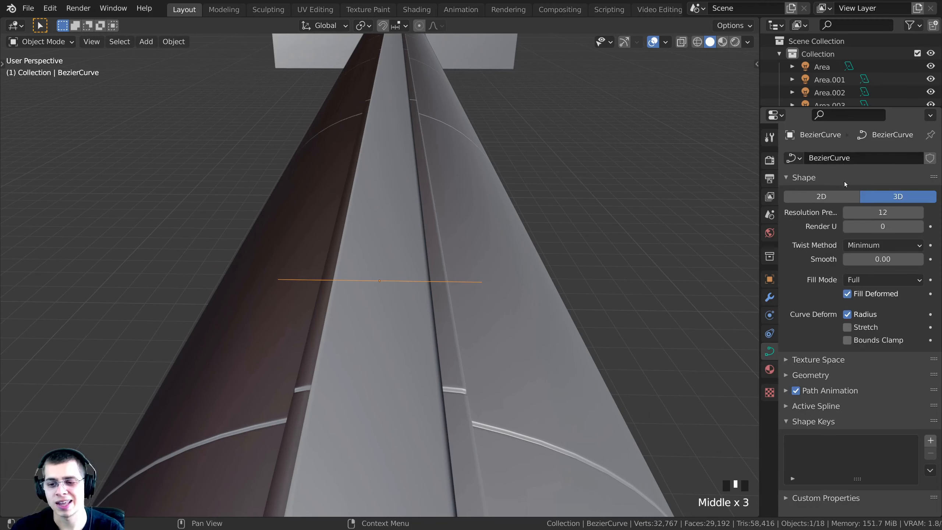
left_click(783, 374)
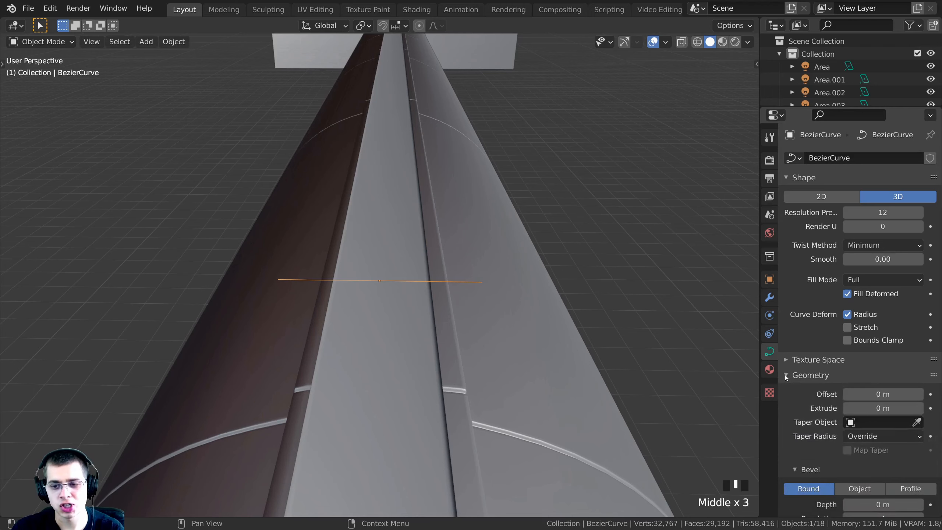
scroll(789, 370, "down", 1)
scroll(788, 369, "down", 5)
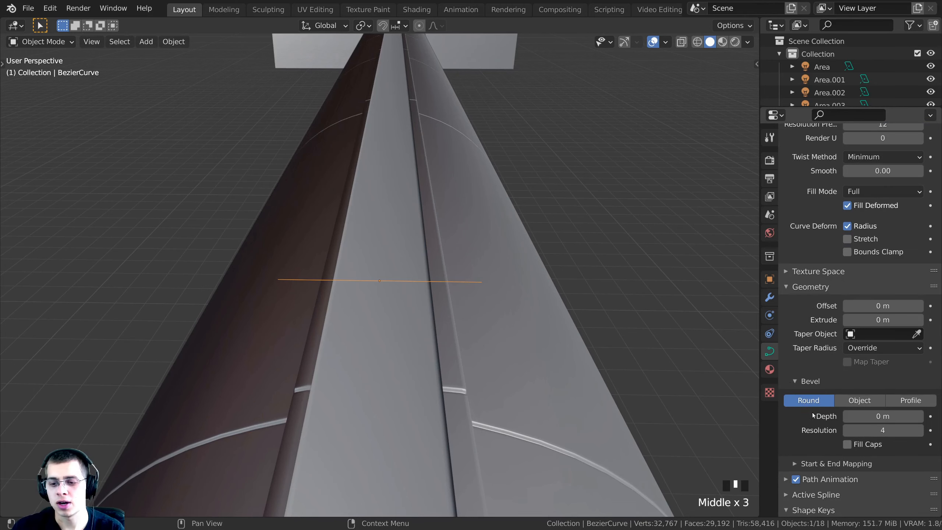
left_click_drag(870, 418, 887, 418)
middle_click_drag(471, 392, 435, 201)
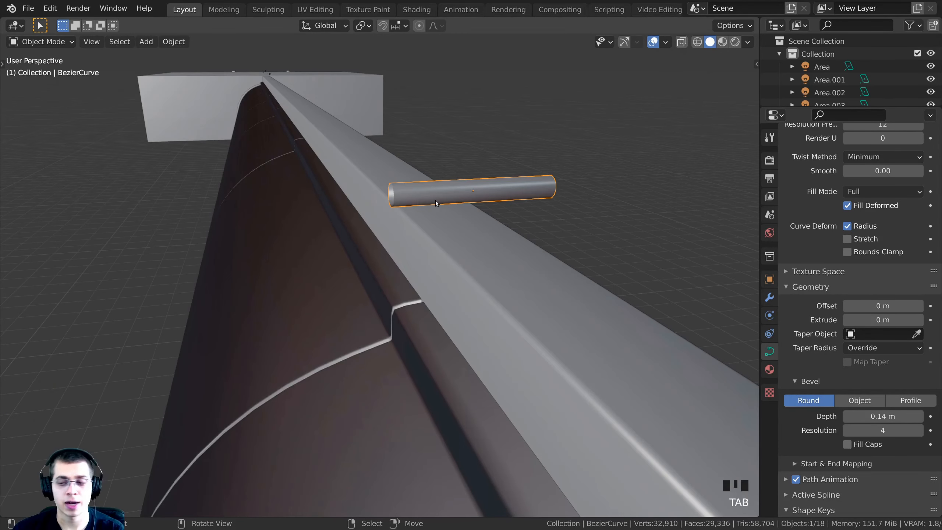
Step: In the front view, move the pipe up along the Z axis into the open space above the end wall
key("KP_1")
scroll(393, 202, "down", 3)
middle_click_drag(451, 249, 411, 415, "shift")
key("g")
key("z")
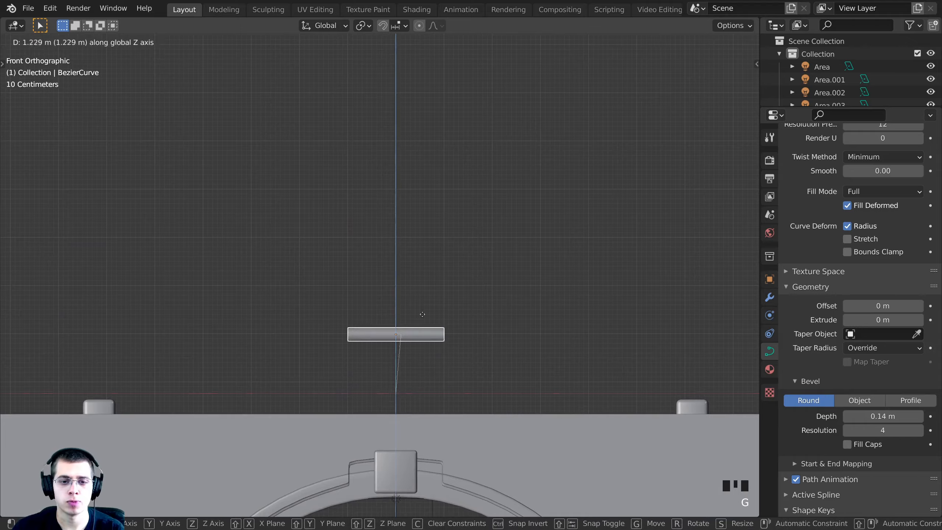
left_click(416, 241)
scroll(408, 222, "up", 5)
middle_click_drag(384, 183, 404, 136, "shift")
Step: Extrude the pipe's left control point about 0.8 m outward and 0.5 m down, and rotate the new point -90°
key("Tab")
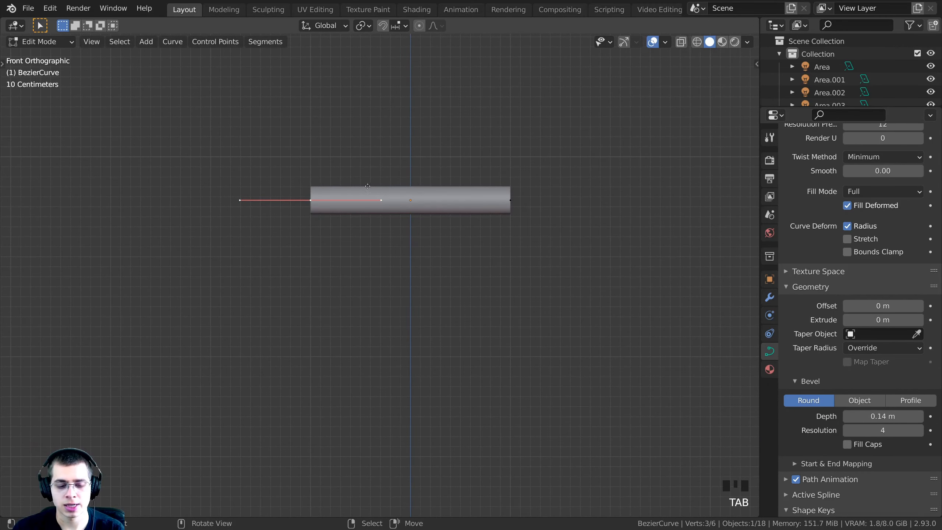
key("e")
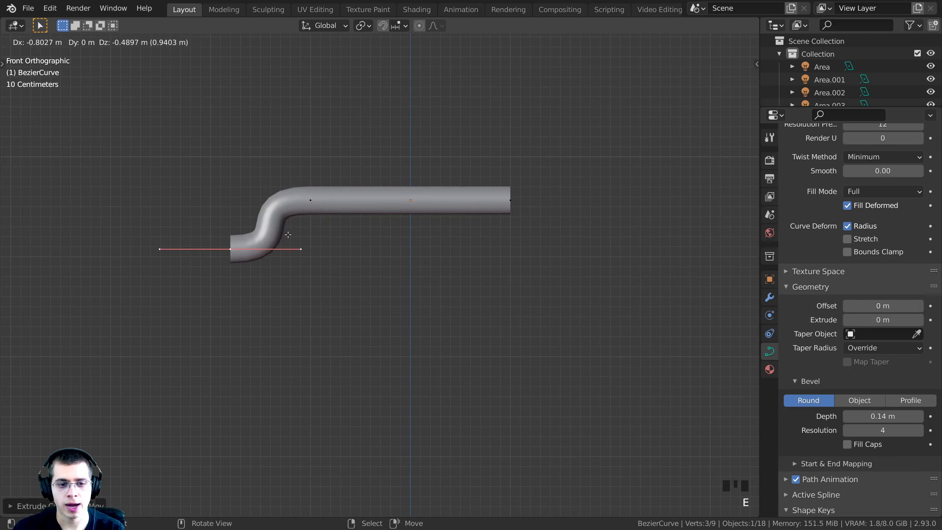
left_click(287, 234)
key("r")
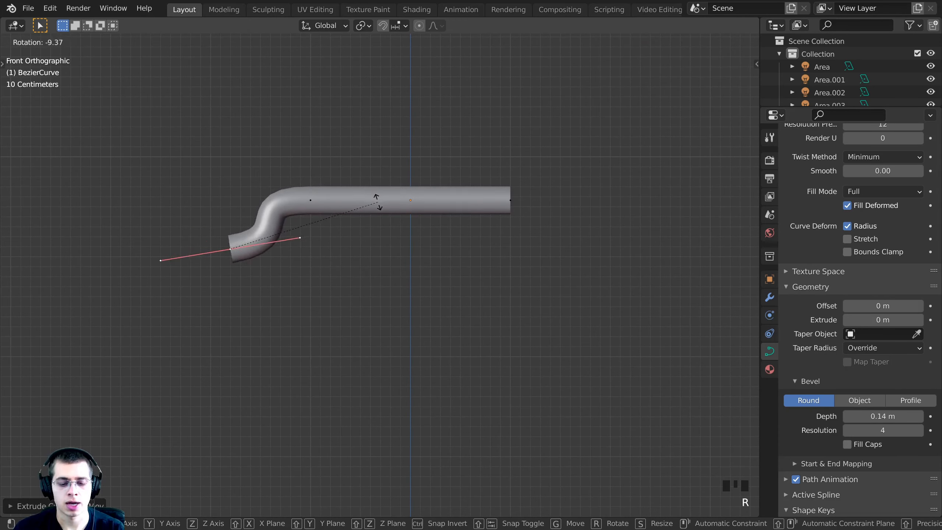
type("90")
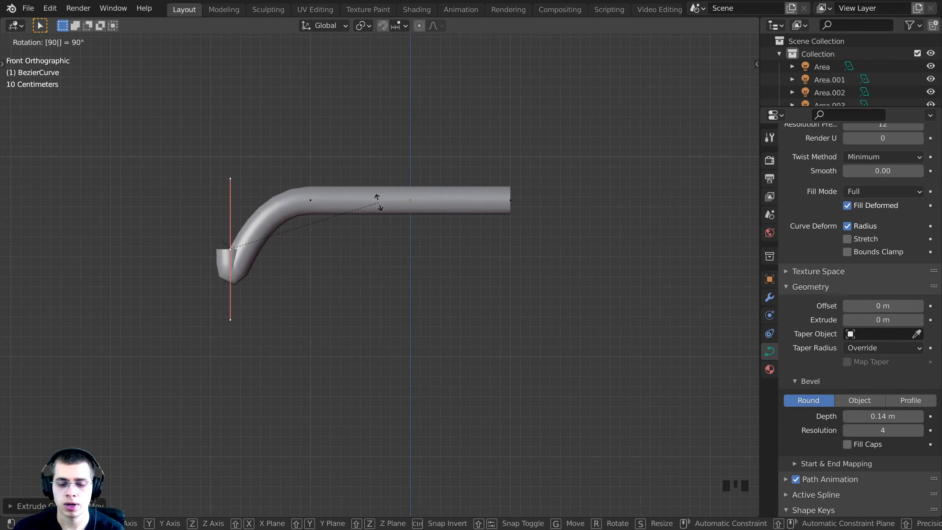
key("minus")
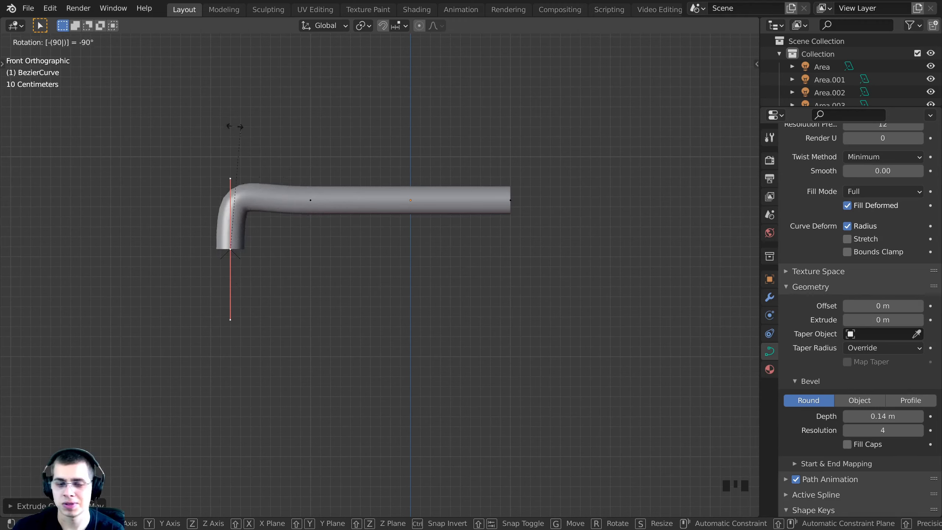
key("Return")
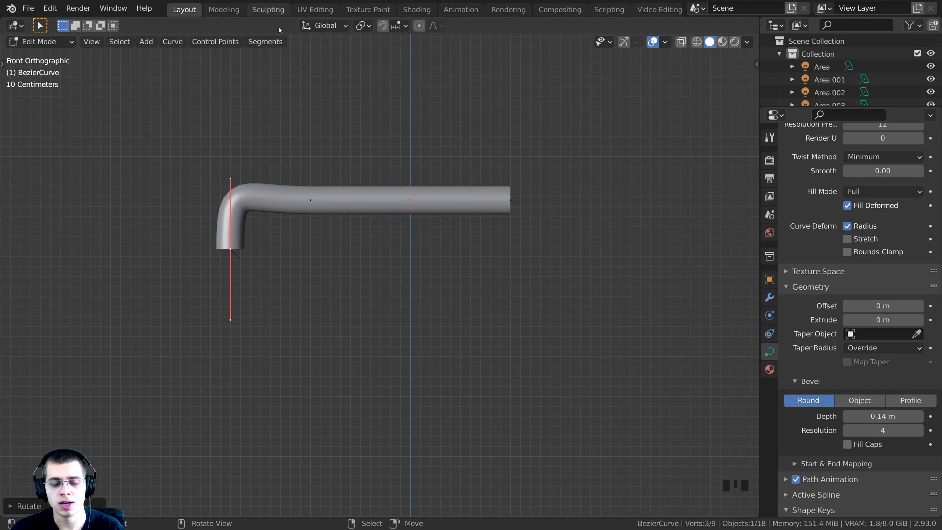
Step: Move the bent end point down and slightly inward to smooth the corner, and extrude it straight down along the Z axis
key("g")
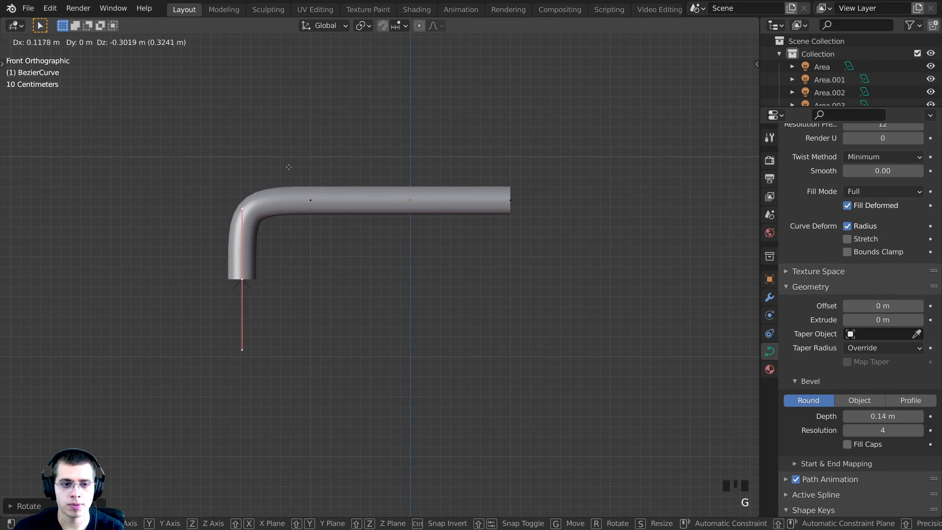
left_click(291, 178)
middle_click_drag(326, 322, 325, 251, "shift")
key("e")
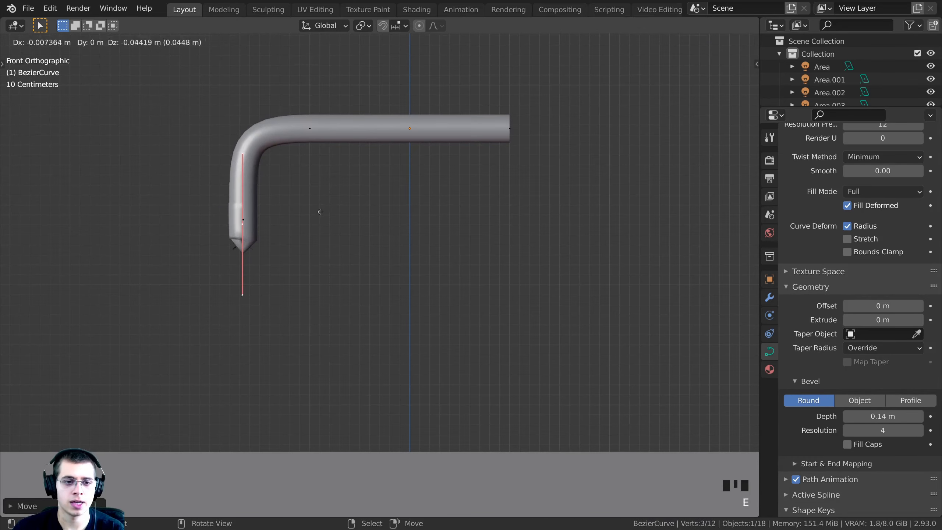
key("z")
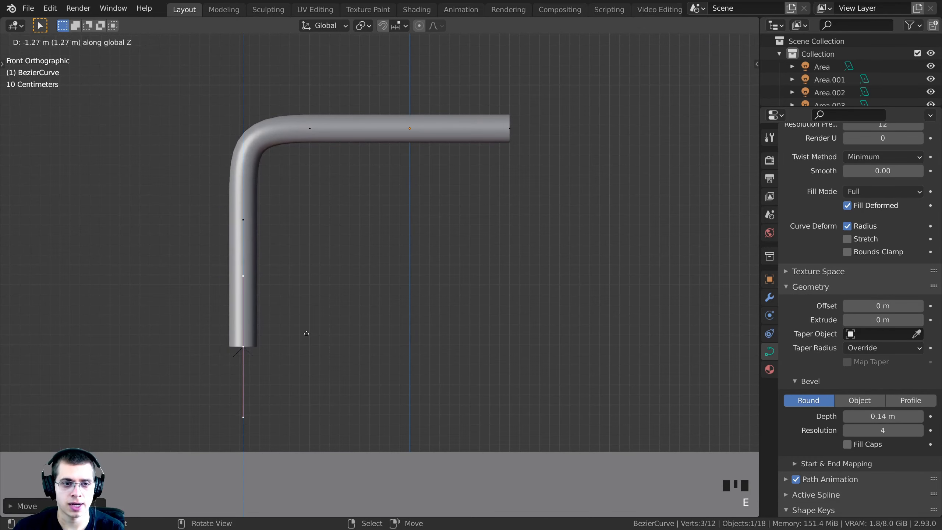
left_click(305, 363)
key("Tab")
scroll(344, 246, "down", 3)
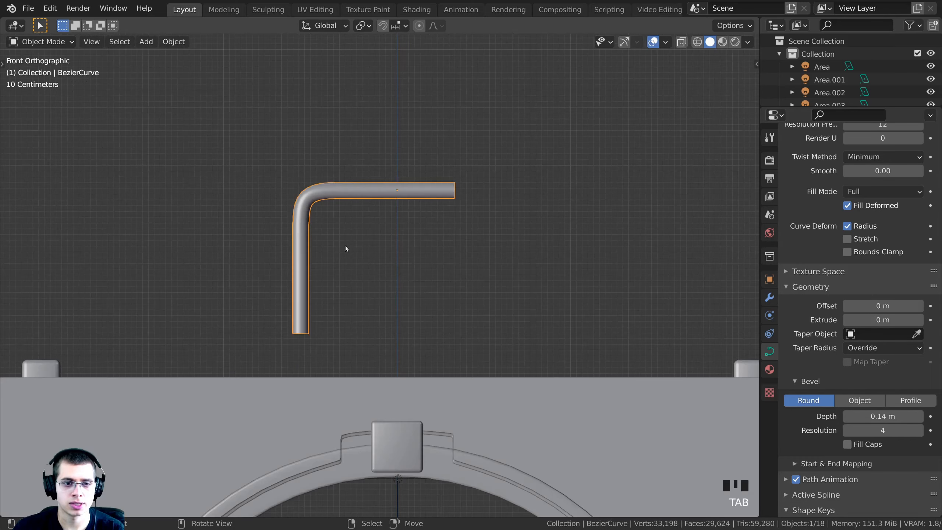
Step: Scale the bent pipe down and move it inside the tunnel near the walkway
middle_click_drag(345, 246, 389, 267)
scroll(499, 297, "down", 2)
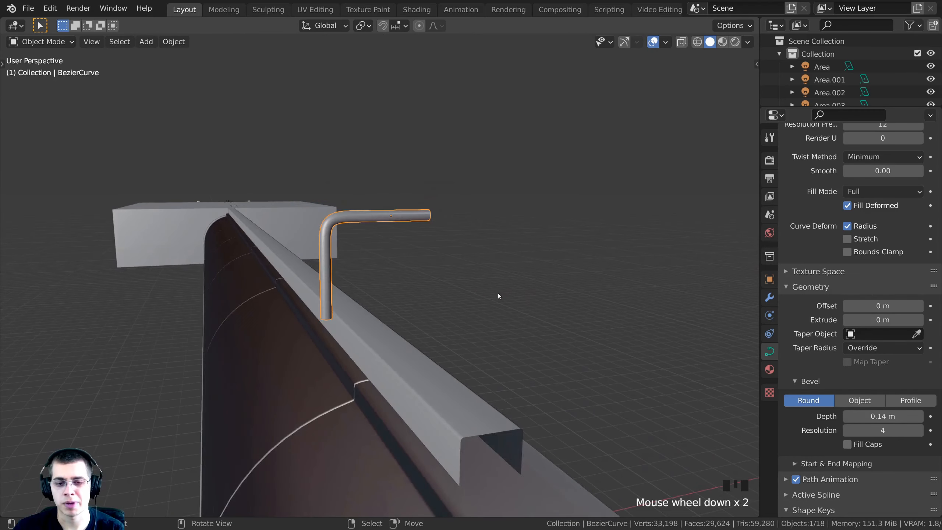
middle_click_drag(499, 297, 581, 189)
key("s")
left_click(468, 146)
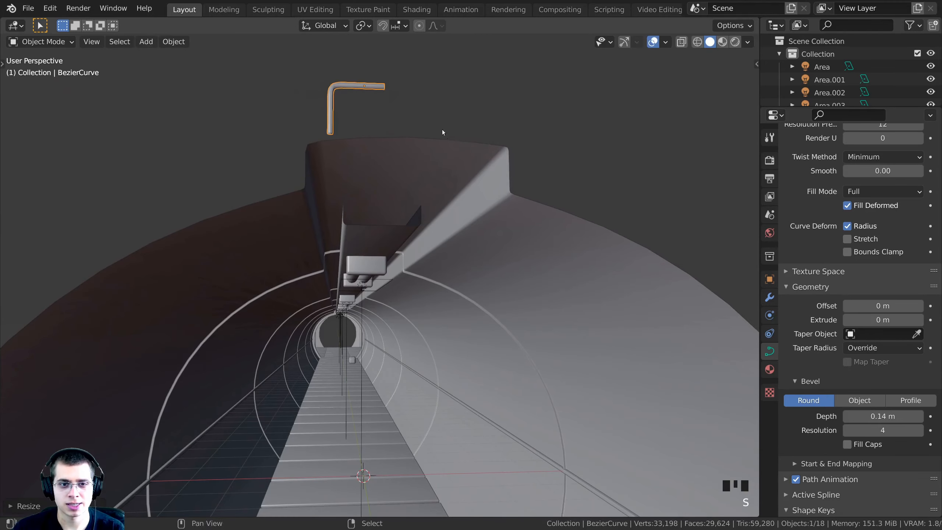
middle_click_drag(438, 137, 412, 36, "shift")
key("g")
left_click(476, 414)
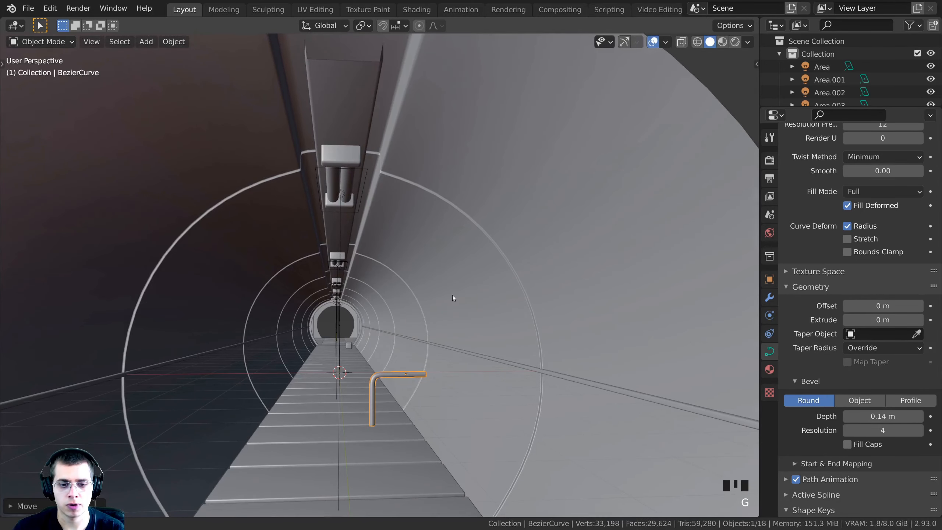
Step: Refine the bent pipe's scale and position so it runs from the walkway's right edge into the tunnel wall
middle_click_drag(456, 321, 423, 184)
key("s")
left_click(482, 185)
key("g")
left_click(537, 226)
key("s")
left_click(527, 233)
key("g")
left_click(559, 264)
key("g")
middle_click_drag(496, 257, 487, 288)
left_click(488, 265)
key("g")
left_click(483, 311)
key("g")
left_click(490, 309)
key("s")
left_click(548, 318)
key("g")
left_click(549, 309)
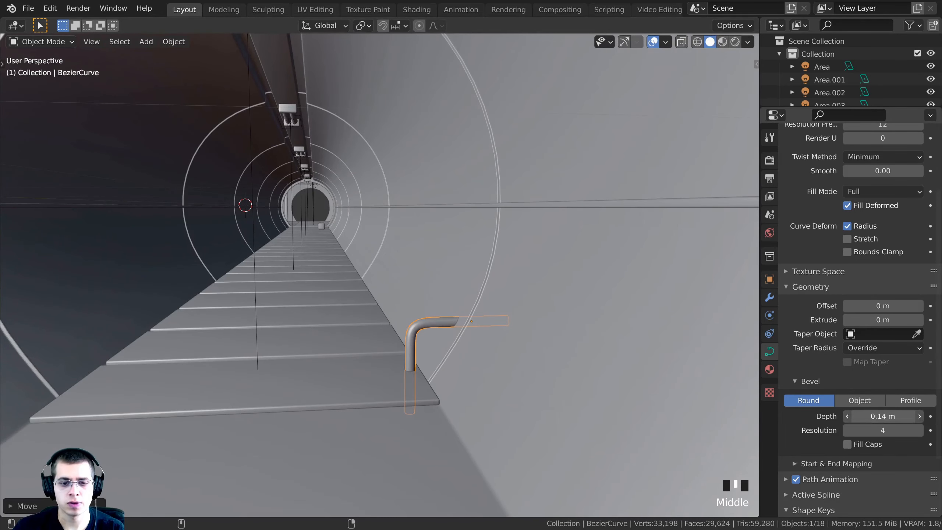
Step: Increase the pipe's bevel depth to 0.189 m and nudge the pipe against the walkway's edge
left_click_drag(882, 416, 894, 415, "shift")
scroll(637, 329, "up", 2)
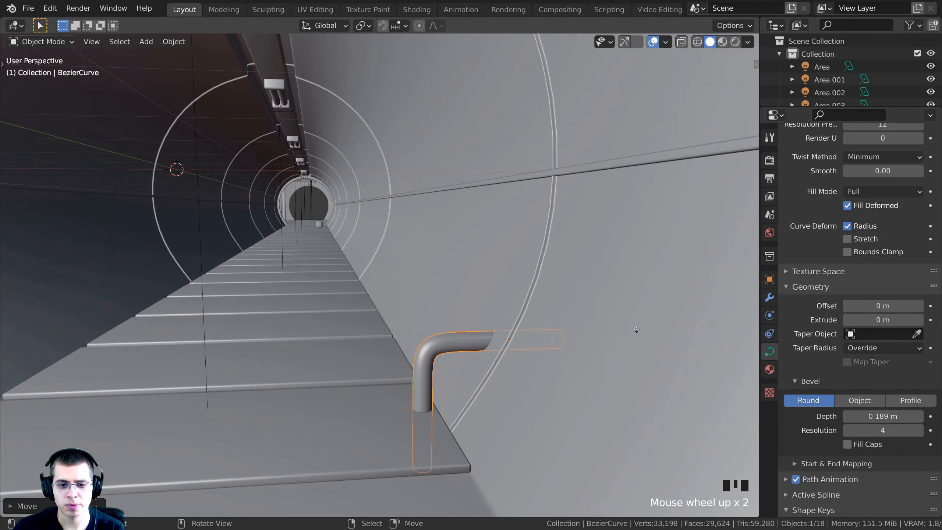
key("g")
left_click(627, 326)
middle_click_drag(627, 326, 402, 310)
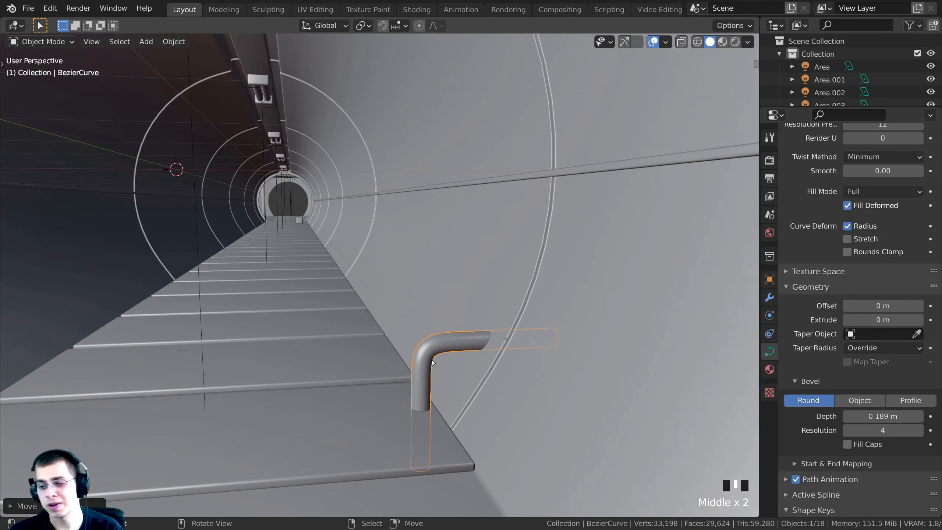
Step: In the top view, slide the bent pipe along the Y axis deeper into the tunnel
key("KP_7")
scroll(427, 254, "down", 11)
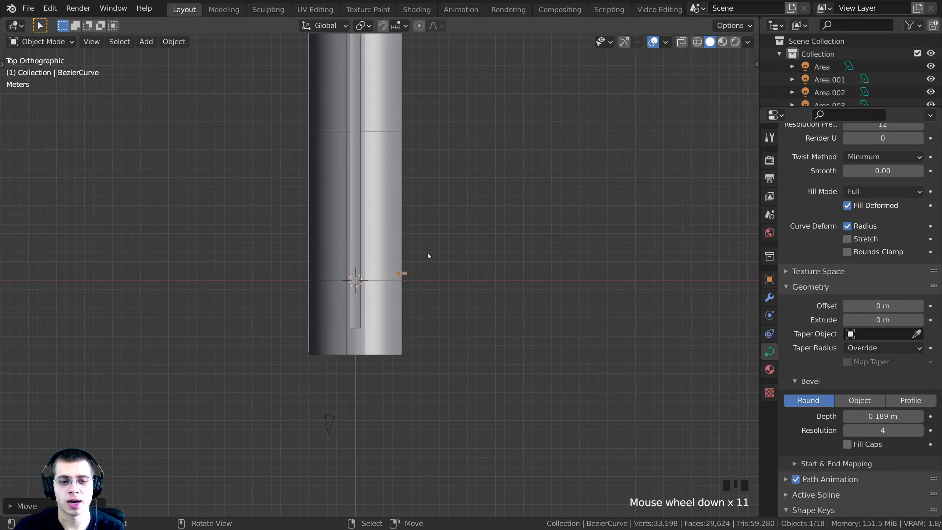
middle_click_drag(428, 256, 438, 356, "shift")
key("g")
key("y")
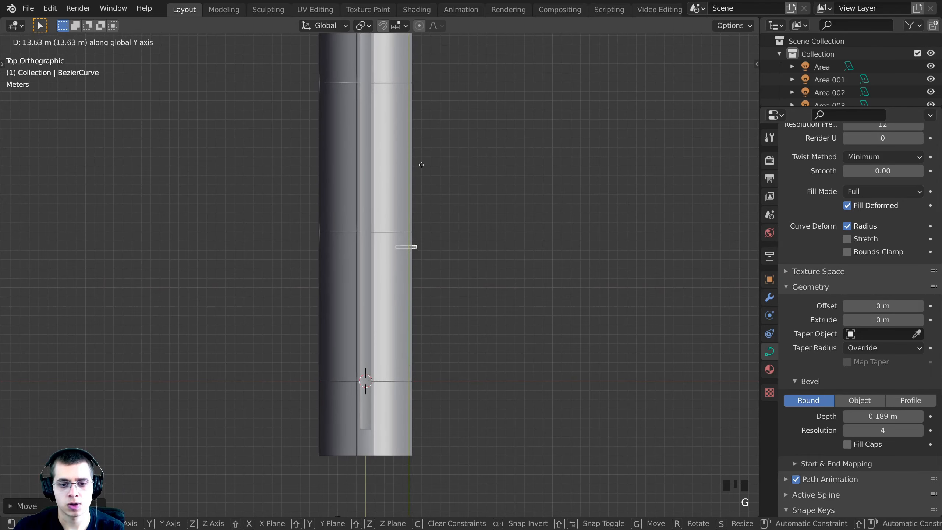
left_click(430, 71)
middle_click_drag(450, 73, 465, 379, "shift")
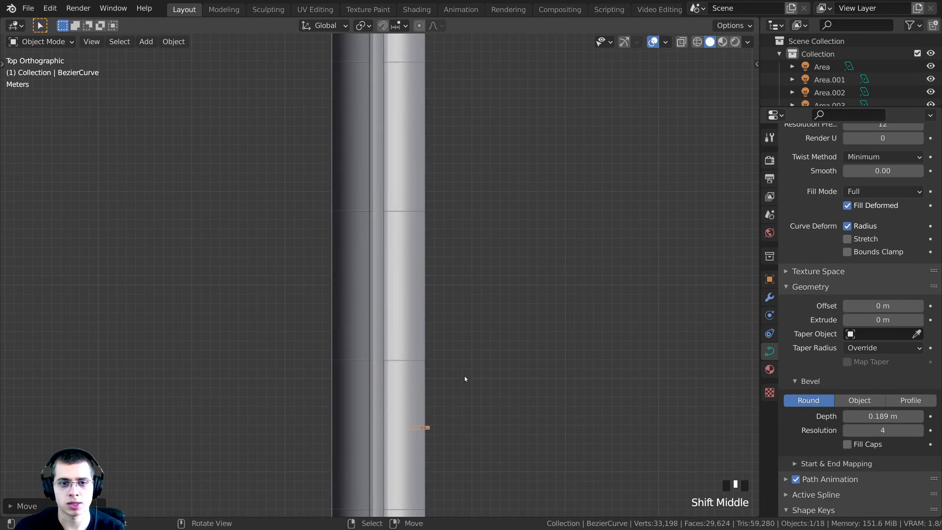
key("g")
key("y")
left_click(475, 156)
middle_click_drag(466, 185, 473, 358, "shift")
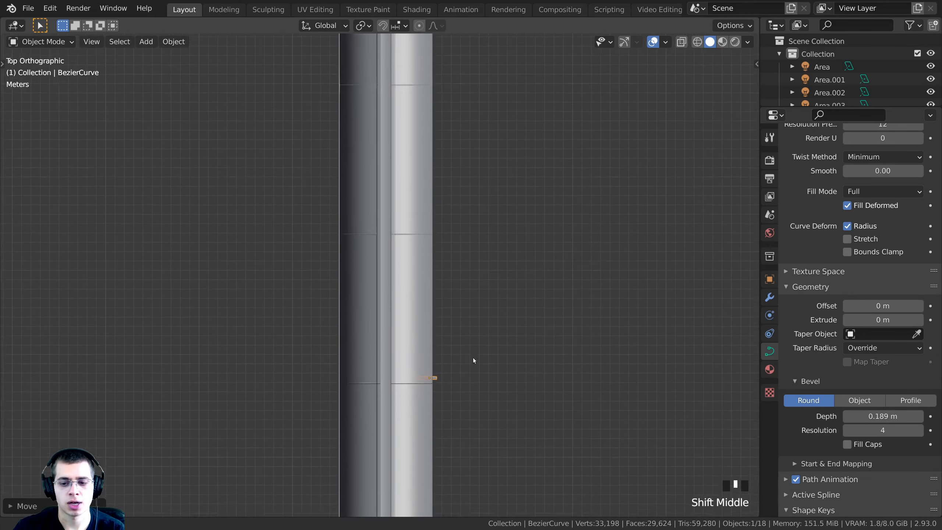
Step: Continue moving the pipe along the Y axis towards the tunnel's end wall and fine-tune its distance from the wall
key("g")
key("y")
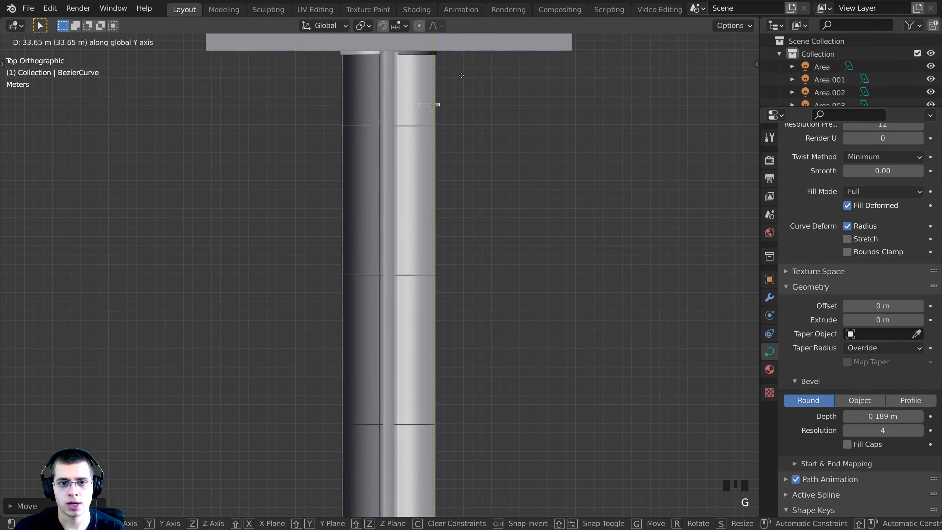
left_click(463, 108)
key("g")
key("y")
left_click(488, 163)
key("KP_Decimal")
middle_click_drag(489, 164, 475, 214)
Step: Move the bevelled box along the Y axis so it sits near the bent pipe by the walkway's edge
left_click(235, 316)
middle_click_drag(236, 317, 471, 319, "shift")
key("g")
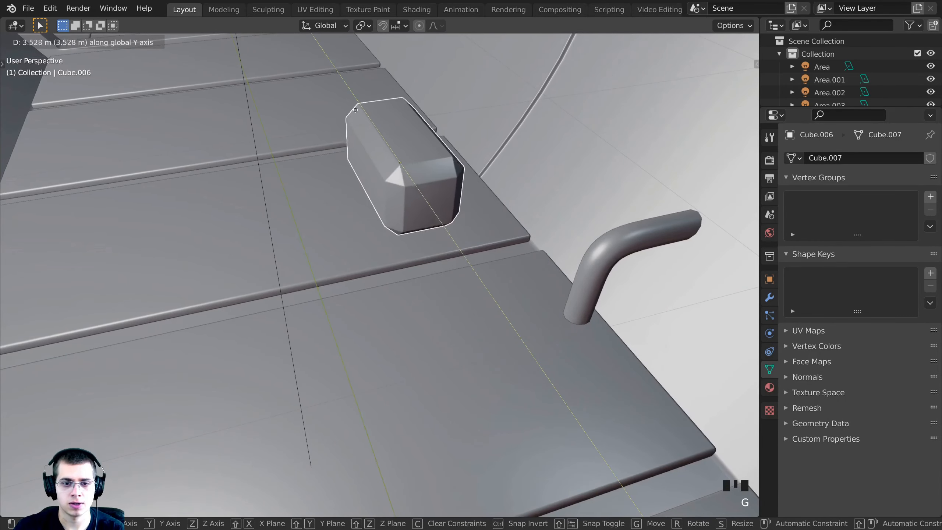
left_click(394, 145)
middle_click_drag(393, 145, 491, 193, "shift")
key("g")
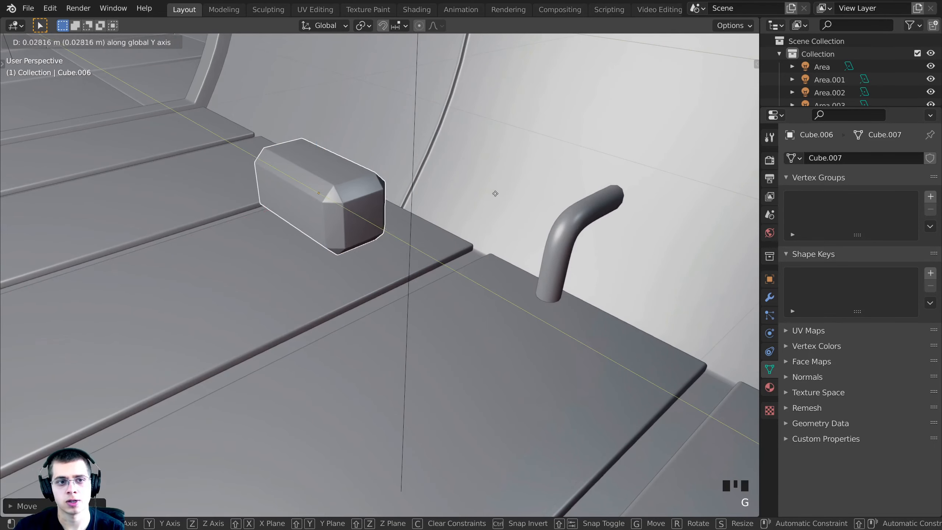
left_click(516, 237)
Step: In the camera view, raise the bent pipe slightly along the Z axis and save the file
key("KP_0")
scroll(515, 245, "up", 4)
middle_click_drag(476, 295, 460, 268, "shift")
scroll(445, 256, "up", 5)
key("a")
right_click(404, 254)
scroll(444, 245, "up", 4)
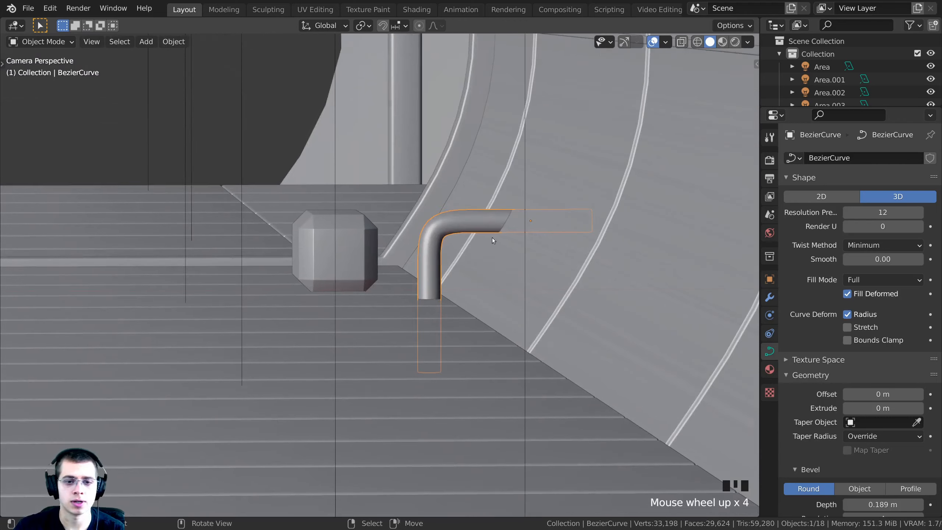
scroll(491, 237, "down", 3)
middle_click_drag(478, 234, 558, 239, "shift")
key("g")
key("g")
middle_click(544, 234)
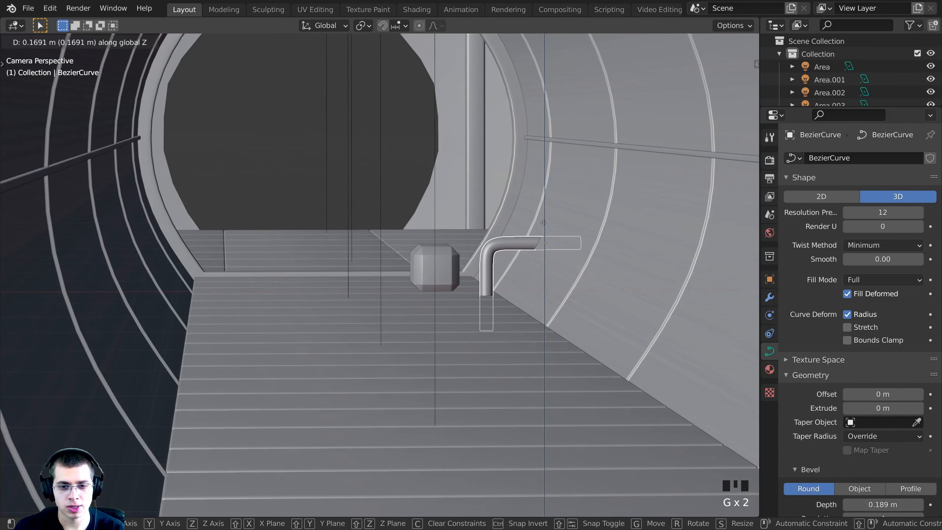
left_click(544, 224)
middle_click_drag(508, 272, 537, 263, "shift")
key("ctrl+s")
Step: Add a Mirror modifier on the X axis to the bent pipe
right_click(508, 242)
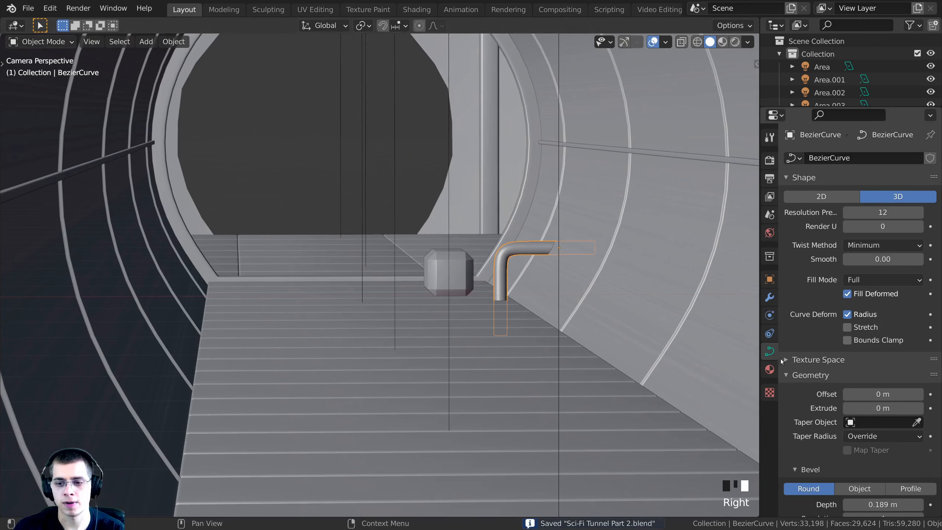
left_click(769, 297)
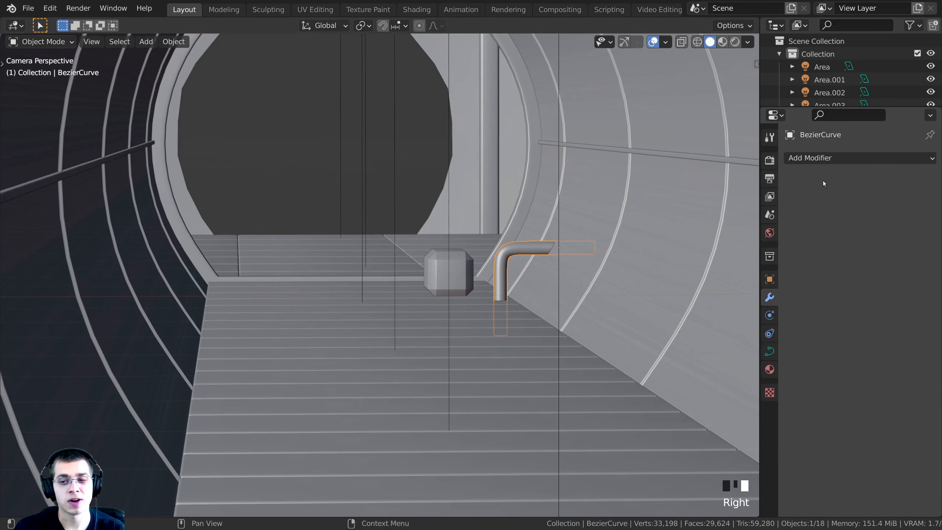
left_click(834, 162)
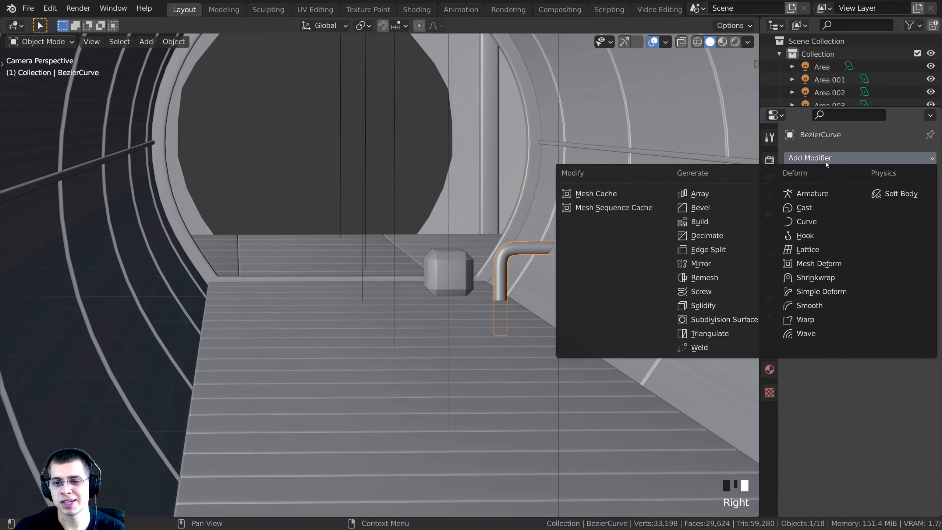
left_click(702, 263)
middle_click_drag(475, 279, 394, 279, "shift")
scroll(492, 222, "up", 4)
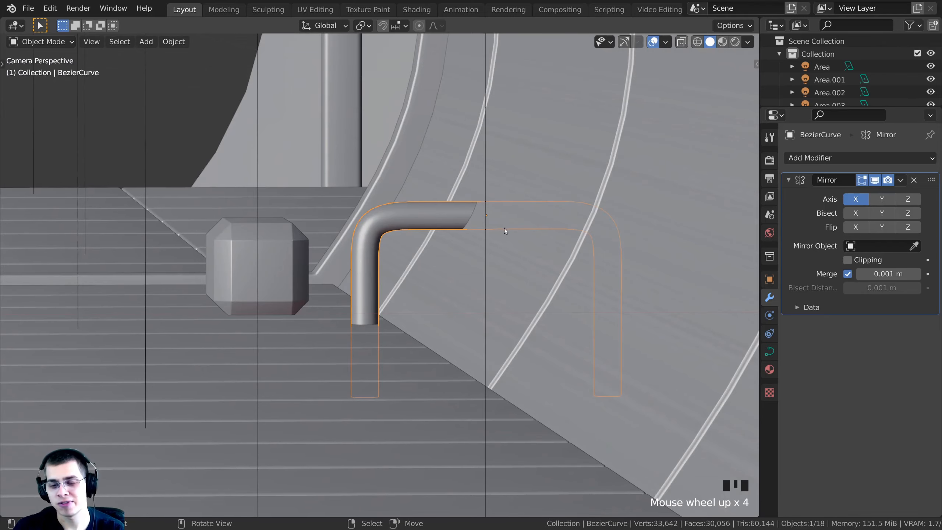
scroll(310, 385, "down", 4)
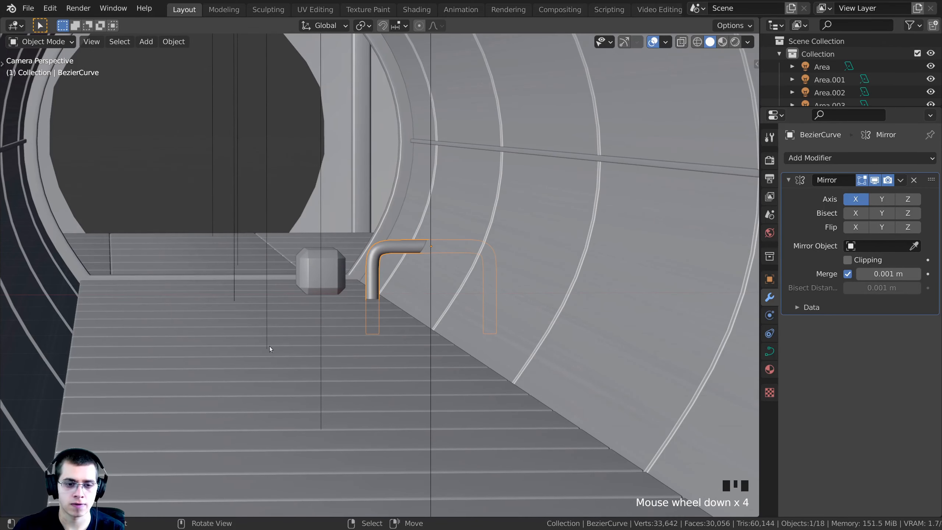
scroll(574, 222, "up", 6)
key("g")
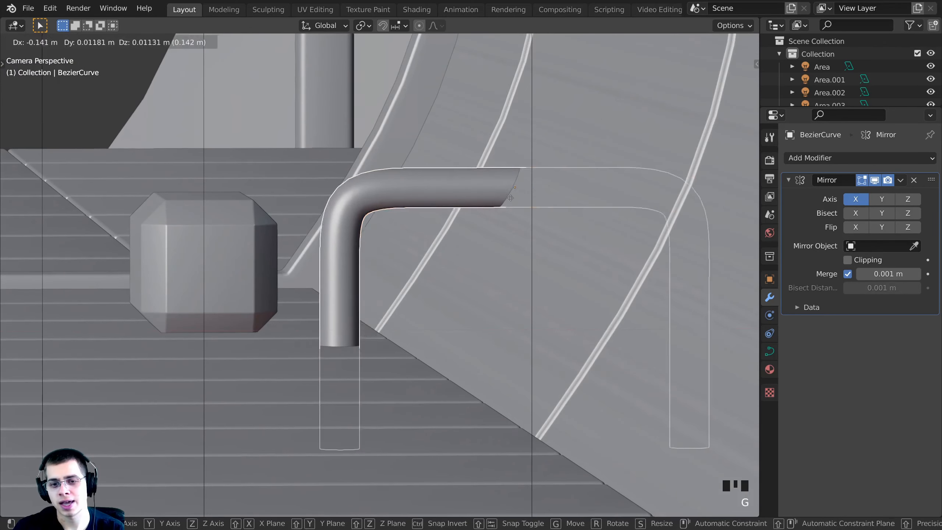
right_click(590, 178)
Step: Set the tunnel wall, Cylinder, as the pipe's mirror object so the pipe is duplicated on the walkway's opposite side
scroll(559, 185, "down", 4)
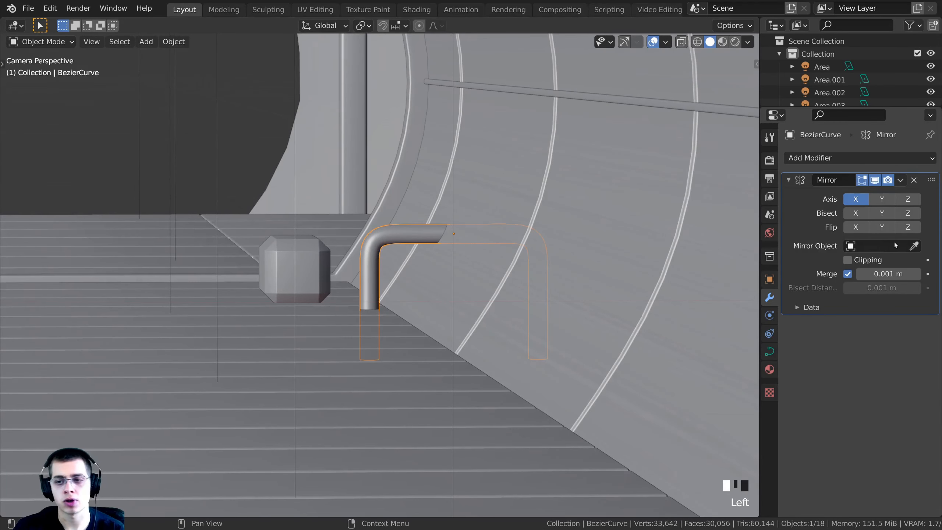
scroll(606, 261, "down", 2)
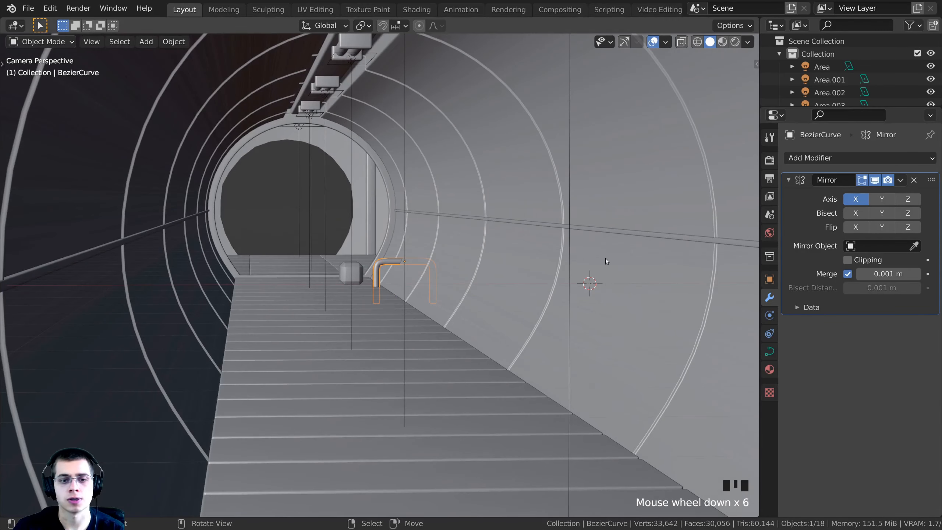
left_click(913, 247)
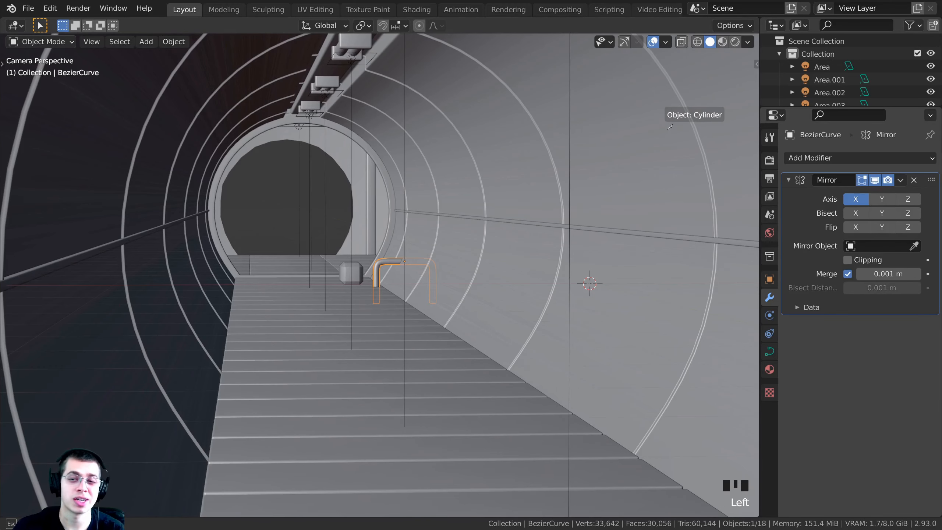
left_click(646, 102)
middle_click_drag(377, 228, 387, 237, "shift")
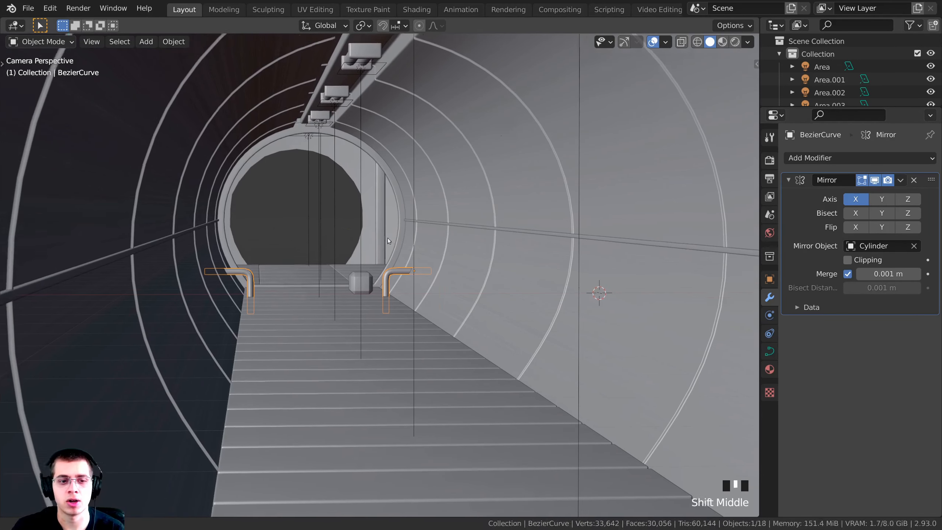
scroll(354, 326, "up", 3)
key("a")
key("a")
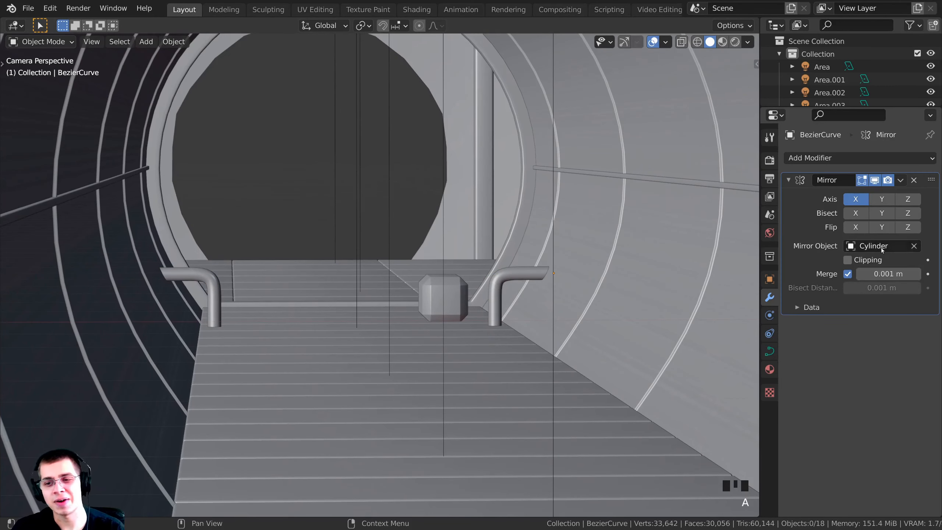
scroll(468, 332, "down", 3)
left_click(595, 128)
key("g")
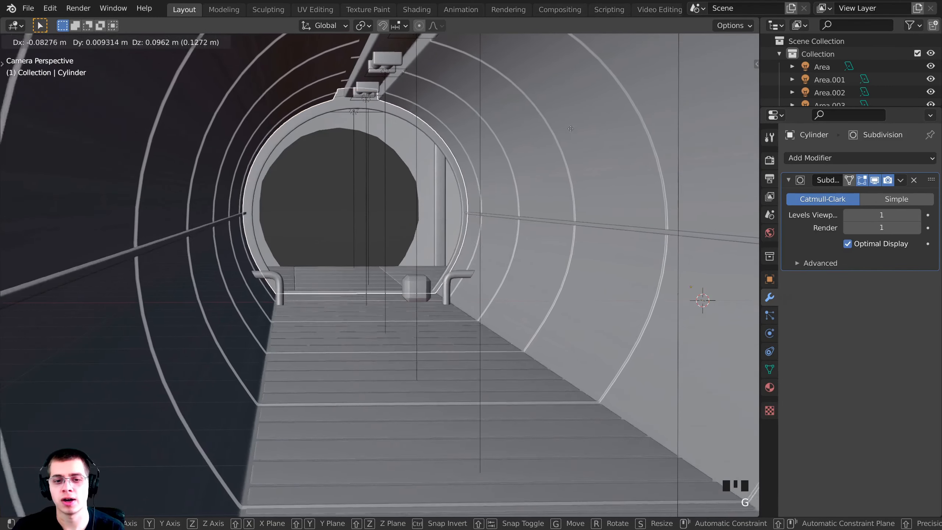
key("Escape")
Step: Inspect the mirrored pipe on the other side of the walkway and save the file
scroll(341, 275, "up", 4)
key("a")
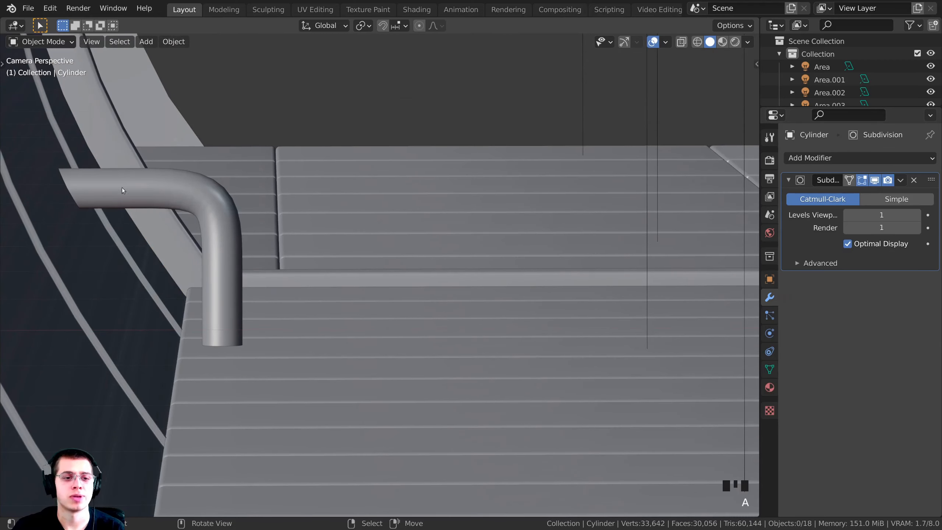
scroll(383, 278, "down", 6)
middle_click_drag(382, 278, 385, 299, "shift")
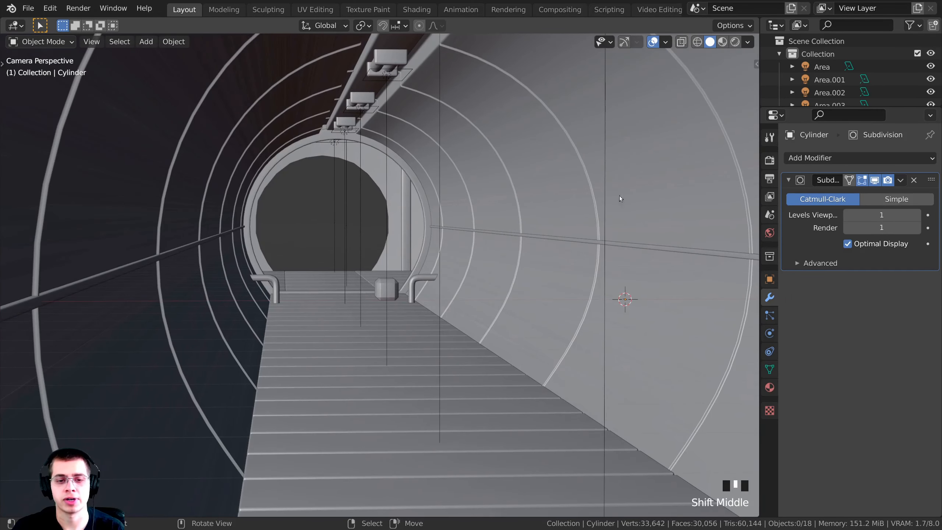
key("ctrl+s")
Step: Switch to the Shading workspace and give the bent pipe a new material named Pipes
scroll(377, 118, "up", 3)
right_click(447, 273)
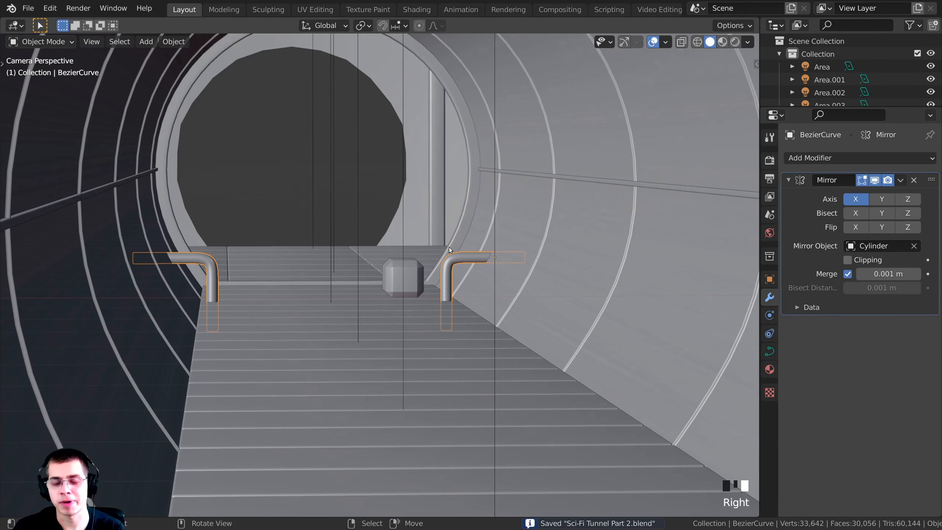
scroll(367, 184, "up", 1)
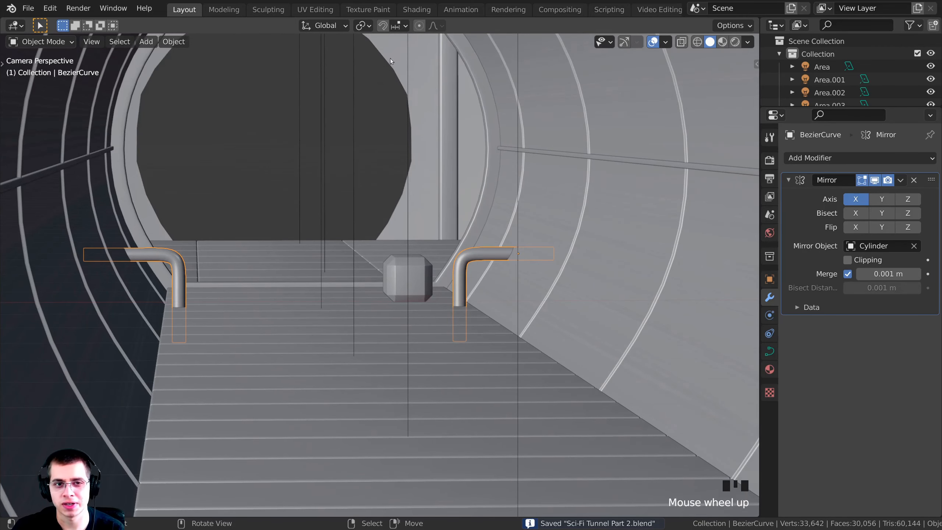
left_click(417, 10)
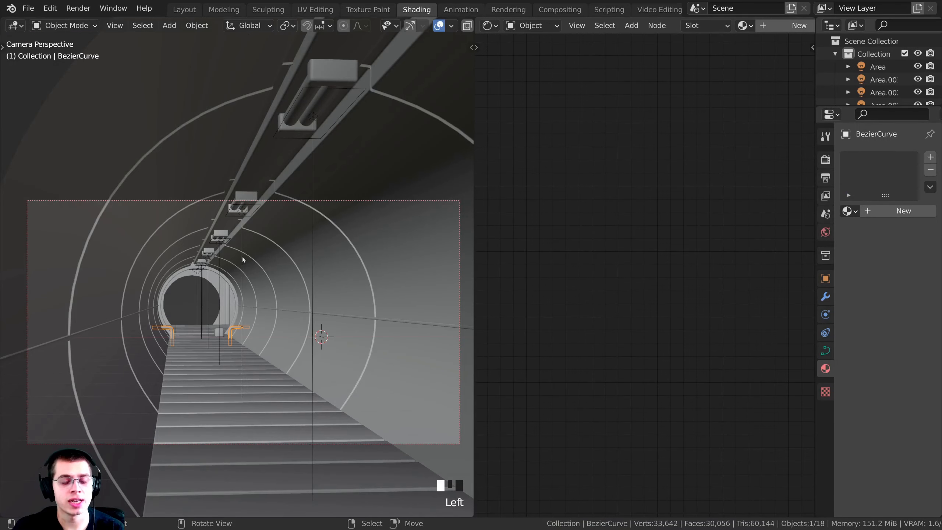
middle_click_drag(242, 257, 318, 238, "shift")
left_click(626, 25)
scroll(649, 26, "down", 3)
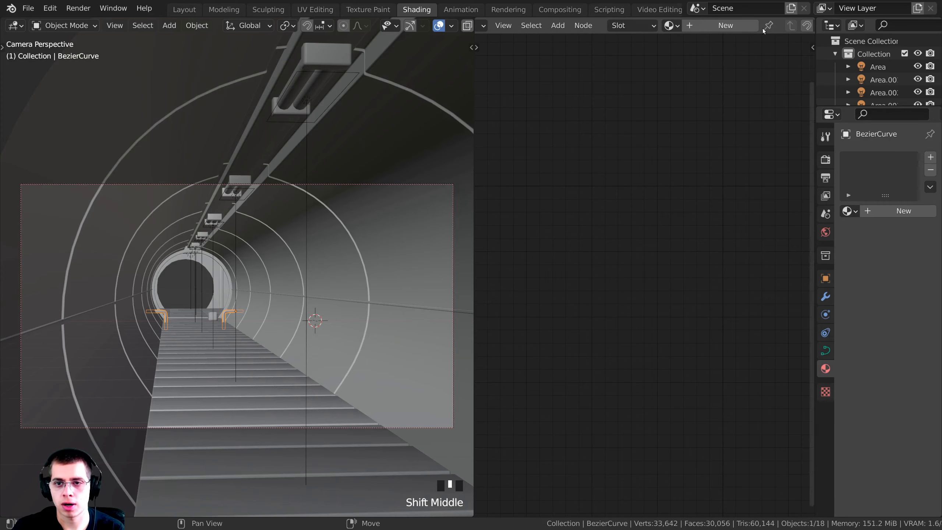
left_click(700, 26)
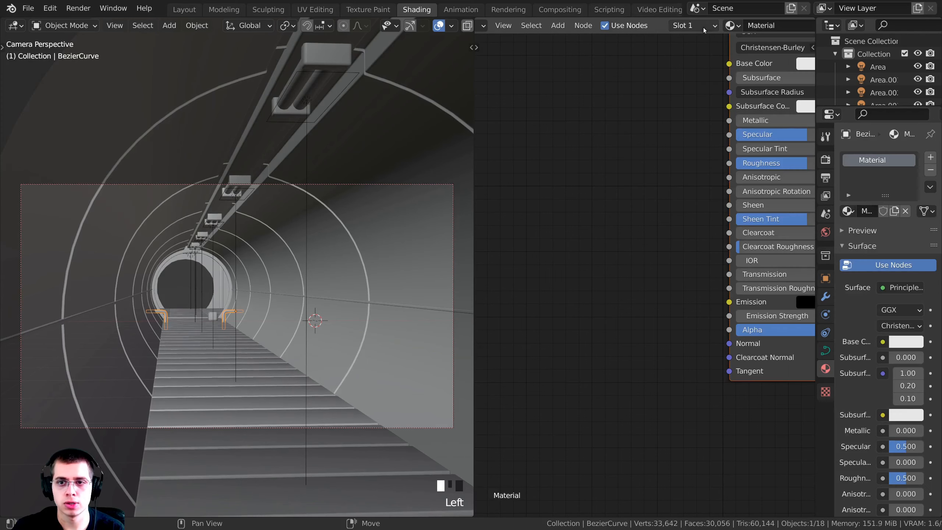
double_click(761, 26)
type("Pipes")
left_click(761, 27)
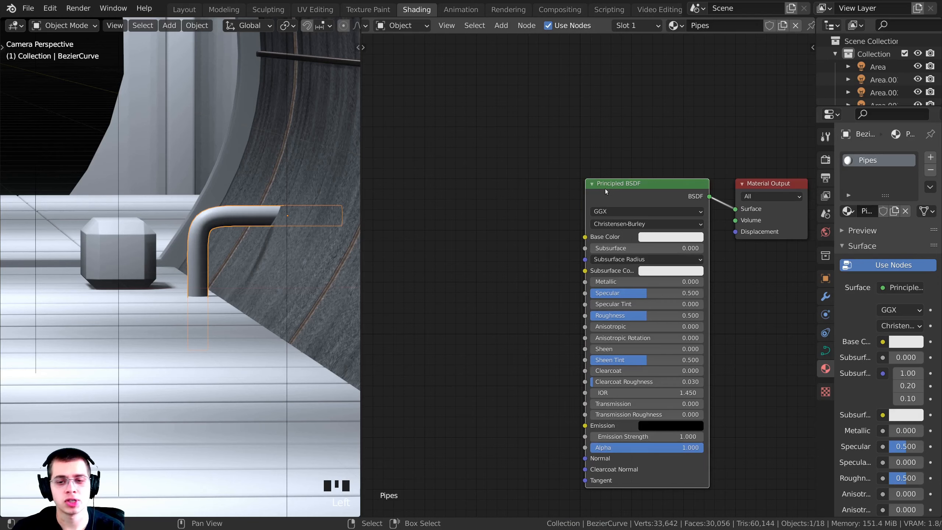
Step: Load the Metal024_4K color, metalness, NormalGL and roughness maps into the Pipes material with Principled Texture Setup
mouse_move(605, 188)
left_mouse_down()
mouse_move(591, 201)
mouse_move(608, 198)
mouse_move(615, 168)
mouse_move(592, 173)
mouse_move(596, 224)
mouse_move(594, 199)
left_mouse_up()
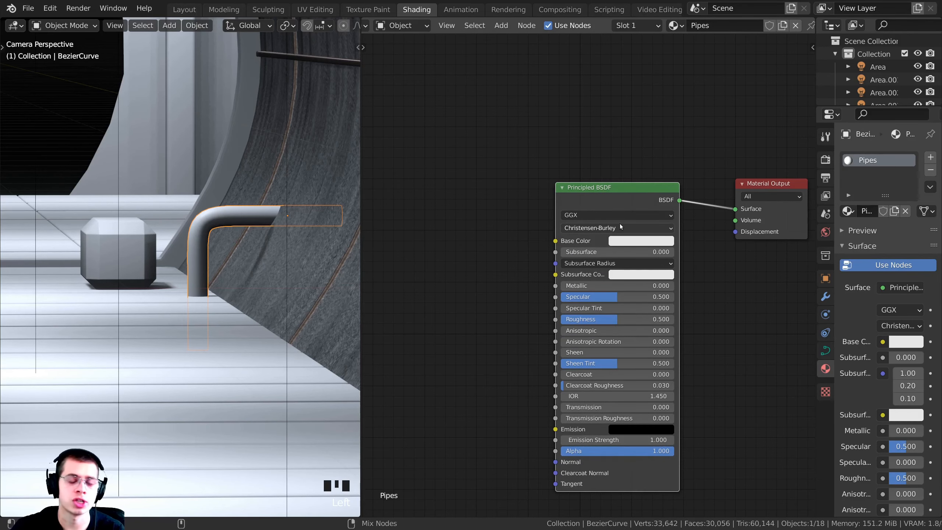
key("ctrl+shift+t")
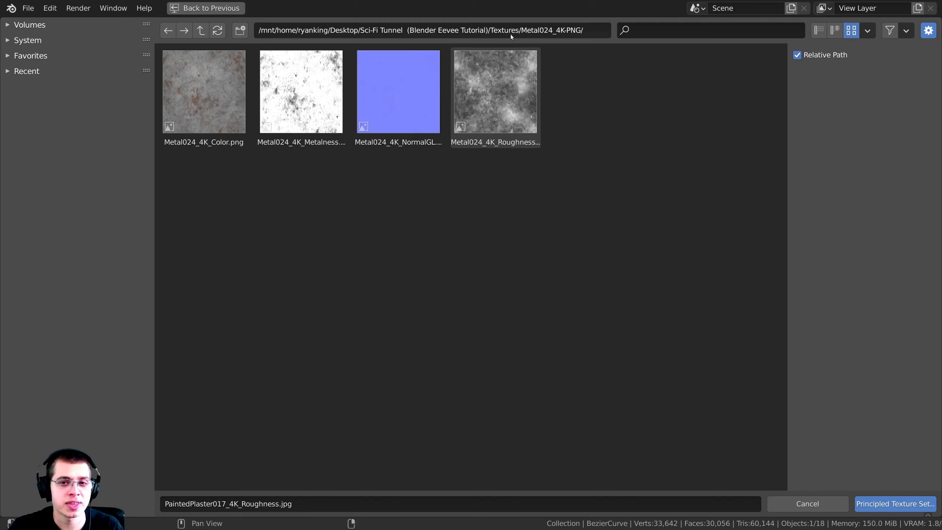
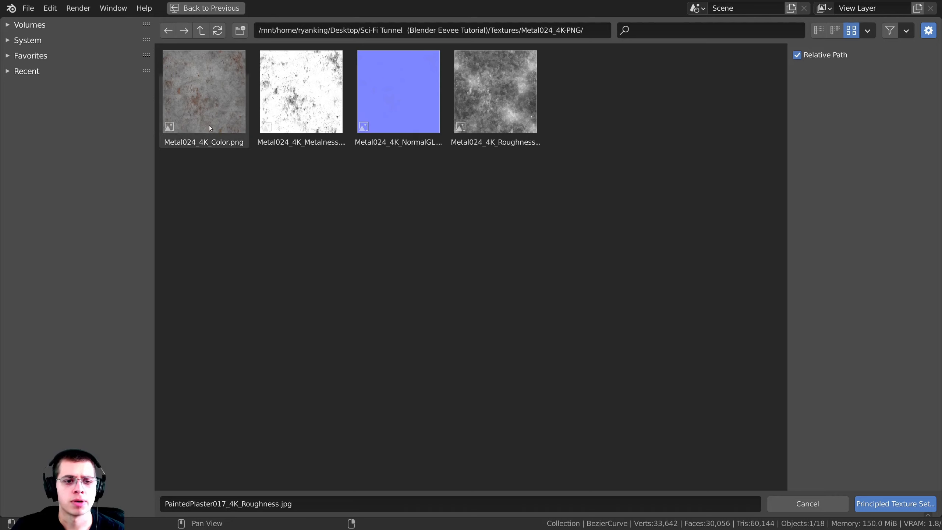
left_click(213, 102)
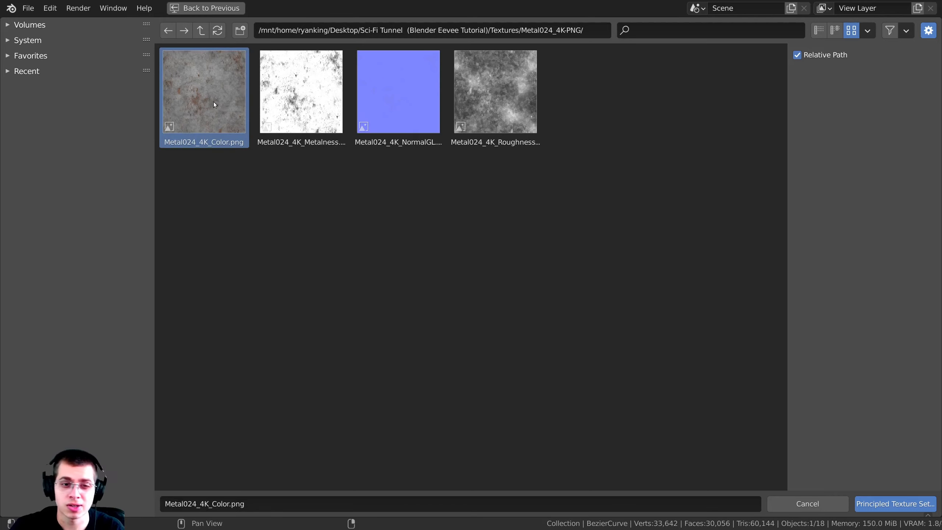
left_click(307, 107)
left_click(387, 94)
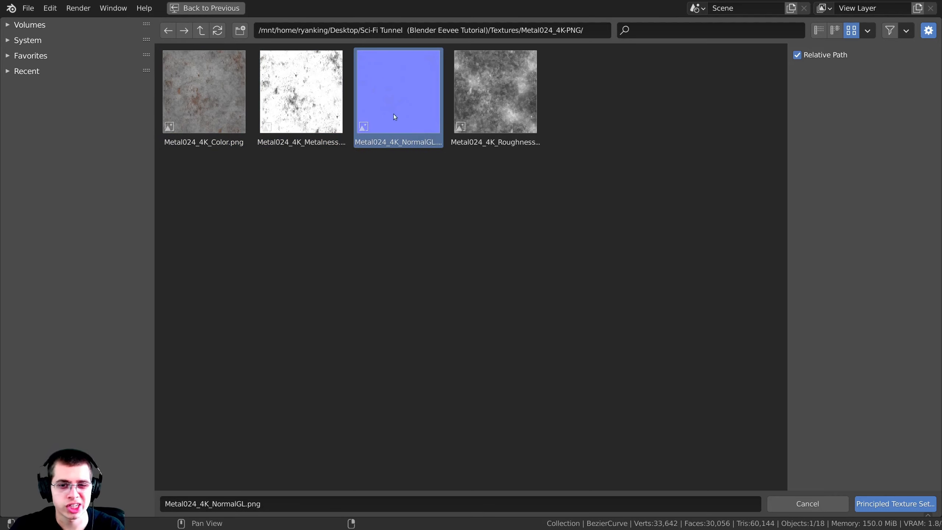
left_click(515, 79)
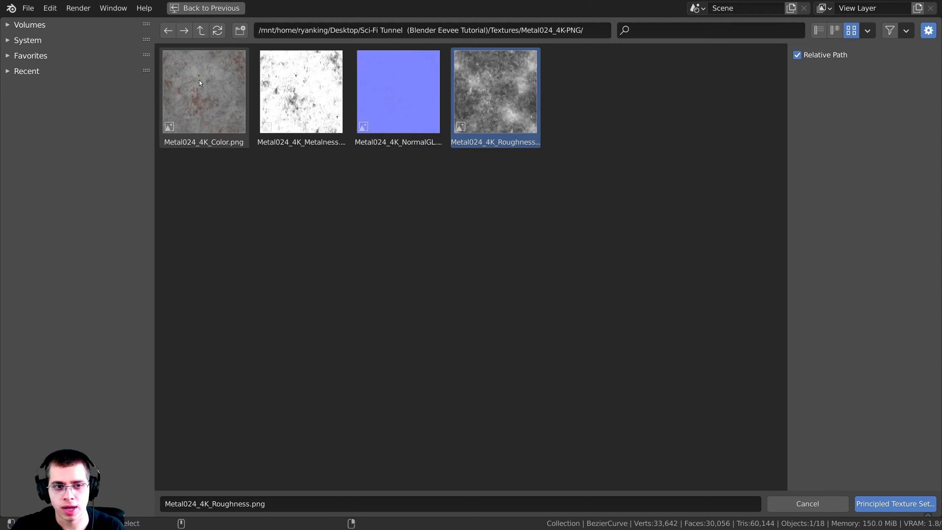
left_click(198, 79, "shift")
left_click(298, 90, "shift")
left_click(394, 96, "shift")
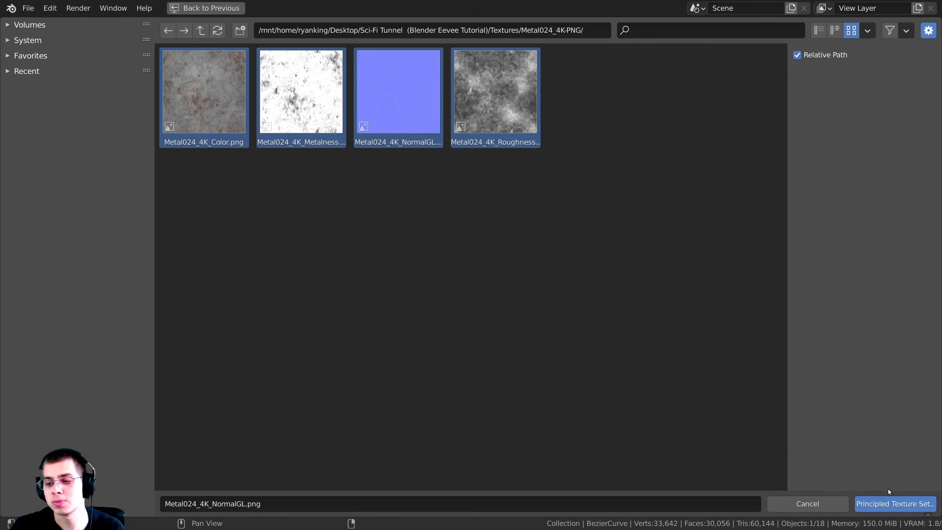
left_click(889, 503)
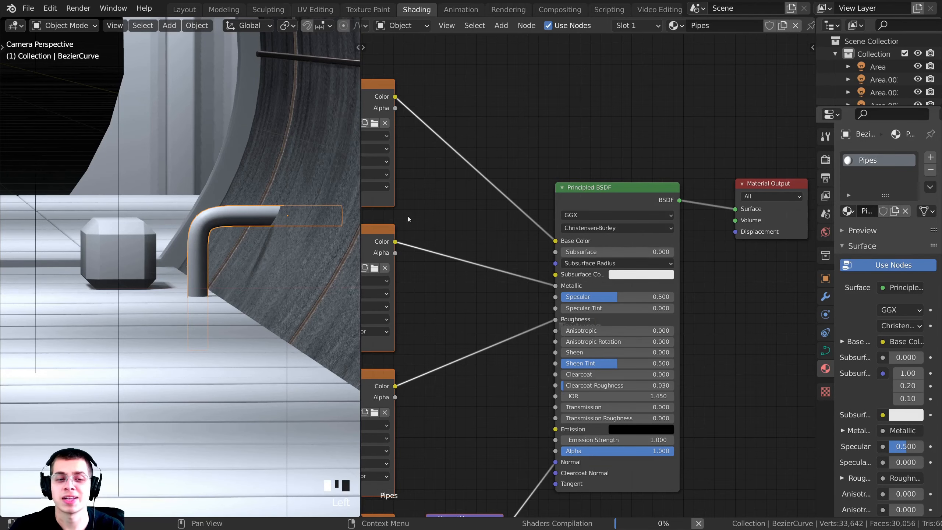
Step: Move the Mapping frame down in the Pipes material's node tree, closer to the Textures frame
key("Home")
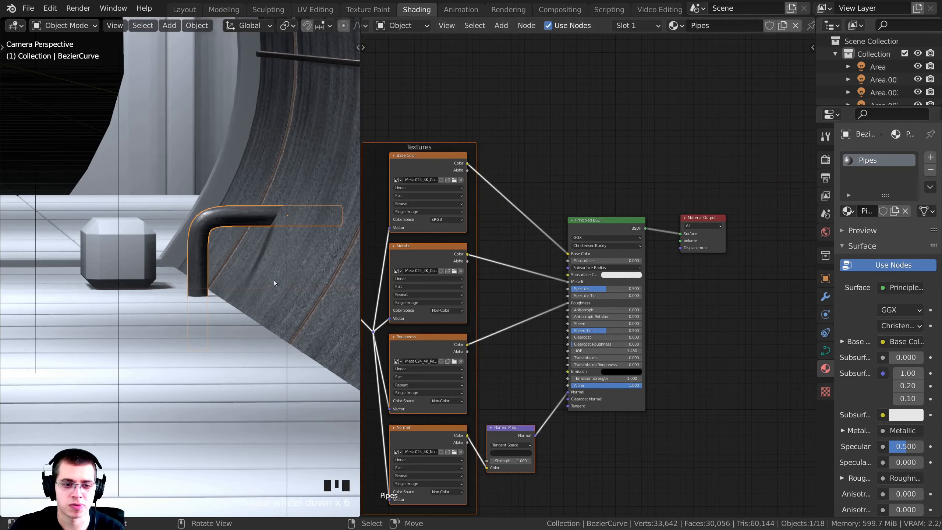
scroll(313, 233, "up", 3)
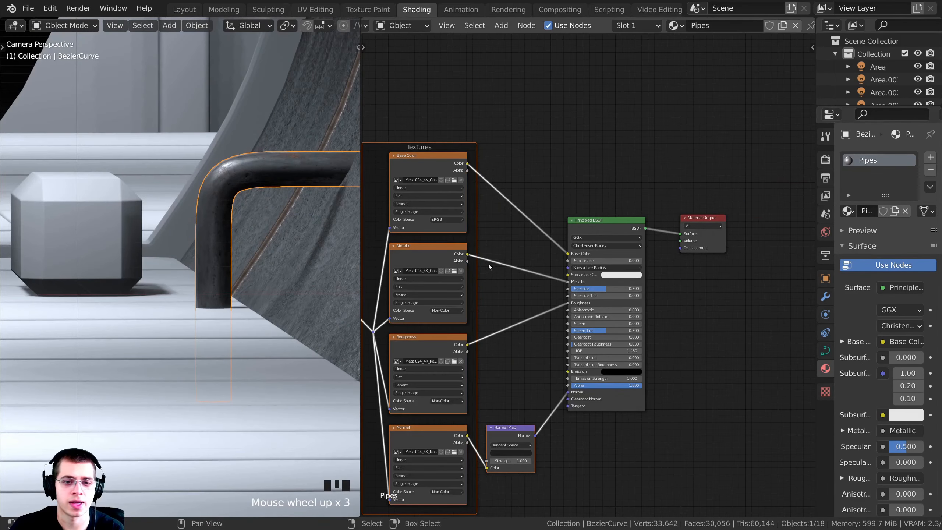
middle_click_drag(489, 263, 579, 241)
middle_click_drag(580, 241, 660, 243)
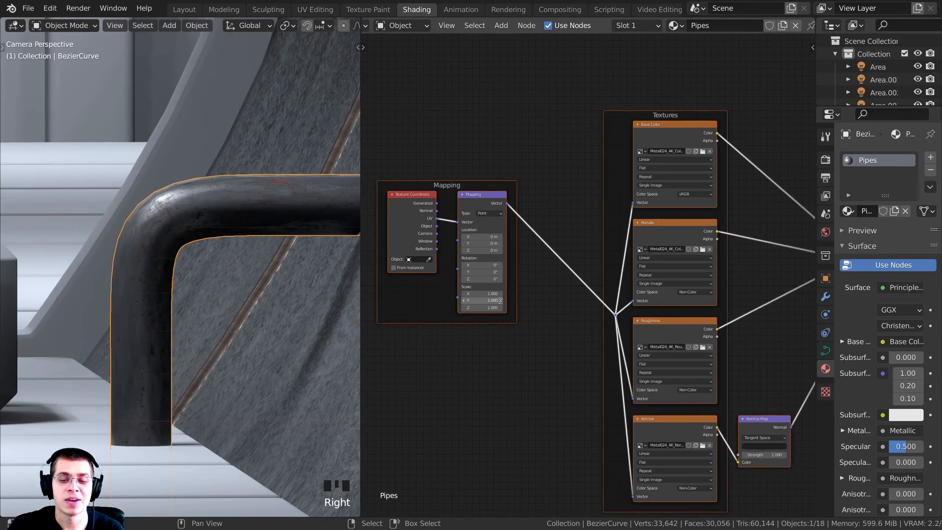
middle_click_drag(478, 302, 535, 315)
scroll(535, 315, "up", 1)
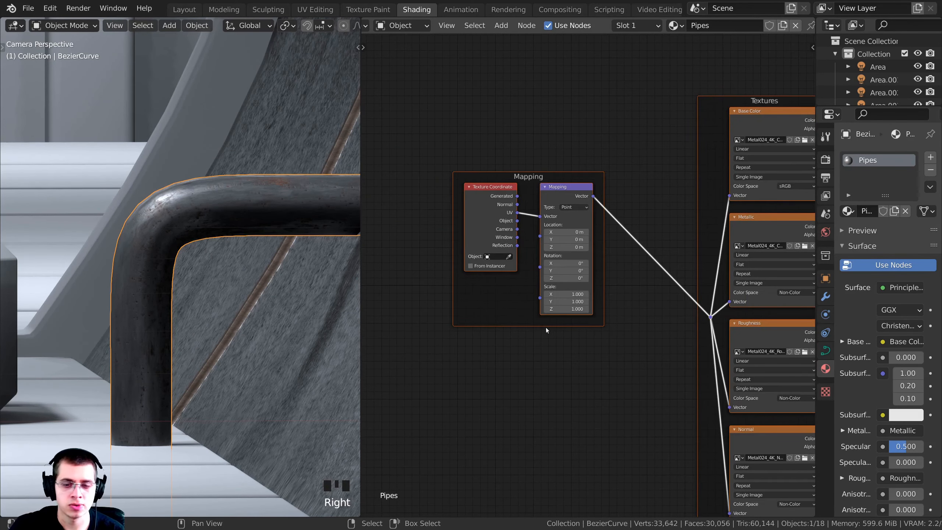
middle_click_drag(453, 312, 451, 278)
scroll(451, 276, "up", 1)
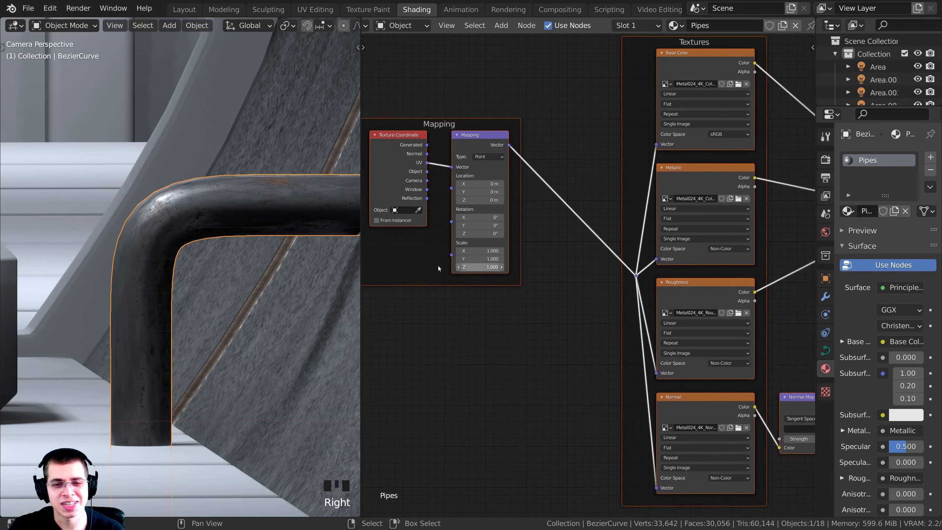
left_click_drag(397, 279, 417, 359)
middle_click_drag(432, 337, 441, 338)
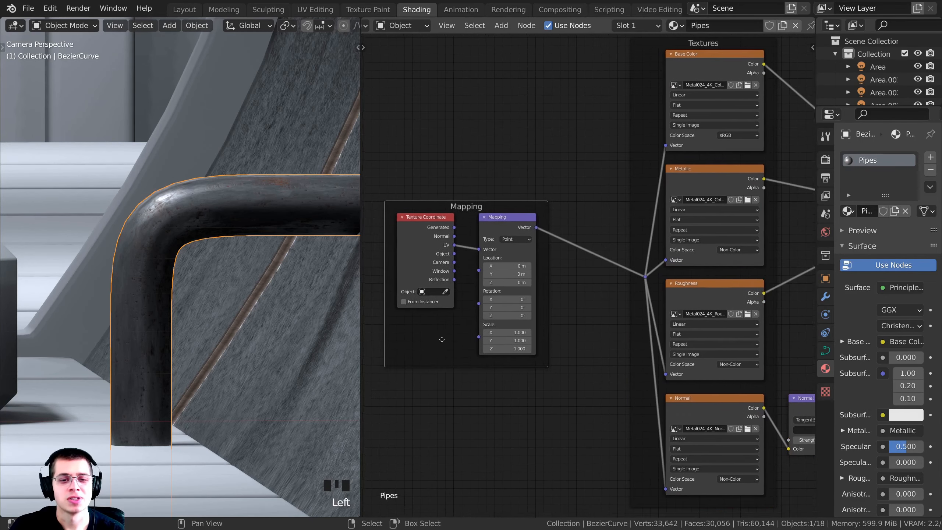
Step: Connect the Texture Coordinate node's Object output to the Mapping node's Vector input in place of UV
scroll(474, 264, "up", 2)
middle_click_drag(443, 273, 504, 269)
scroll(504, 269, "up", 1)
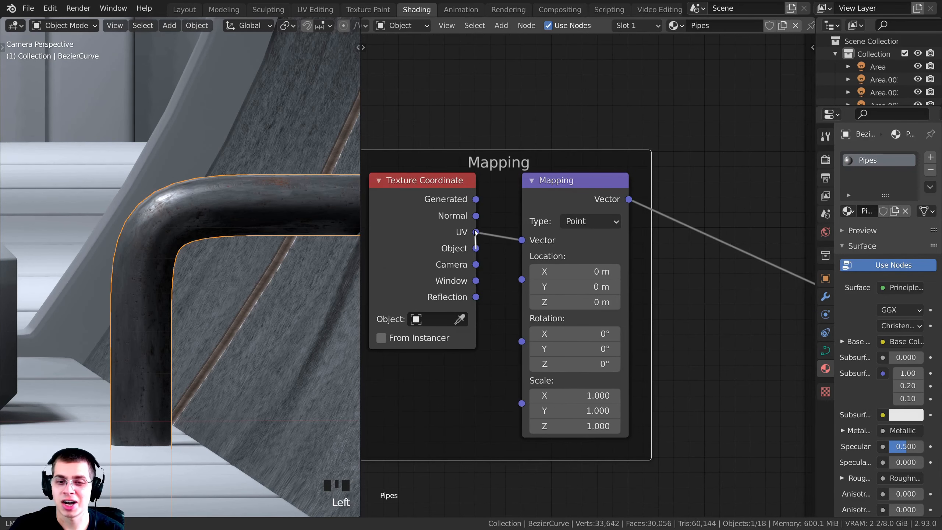
mouse_move(476, 248)
left_mouse_down()
mouse_move(486, 224)
mouse_move(521, 239)
left_mouse_up()
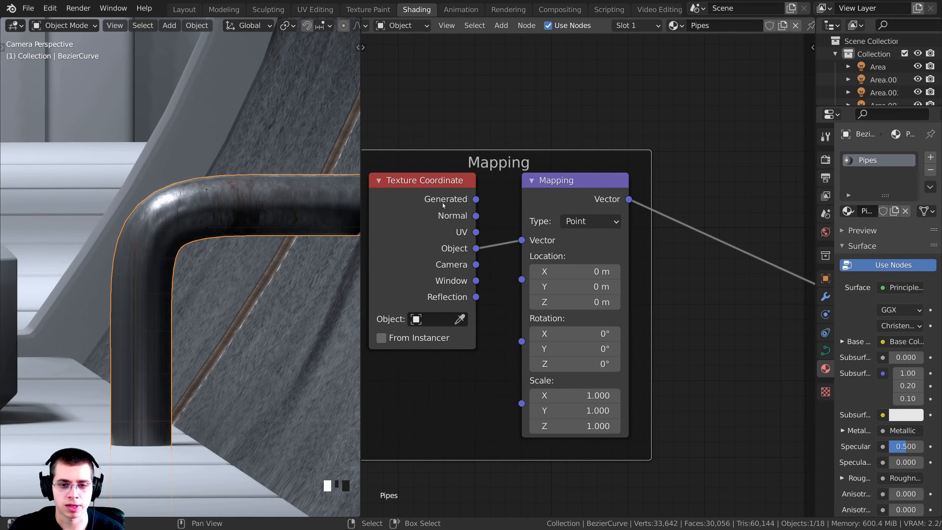
Step: Set the Base Color texture's projection to Box with a blend of 0.2
scroll(578, 270, "down", 6)
scroll(771, 79, "down", 2)
middle_click_drag(771, 79, 549, 221)
scroll(549, 221, "up", 6)
left_click_drag(551, 172, 551, 161)
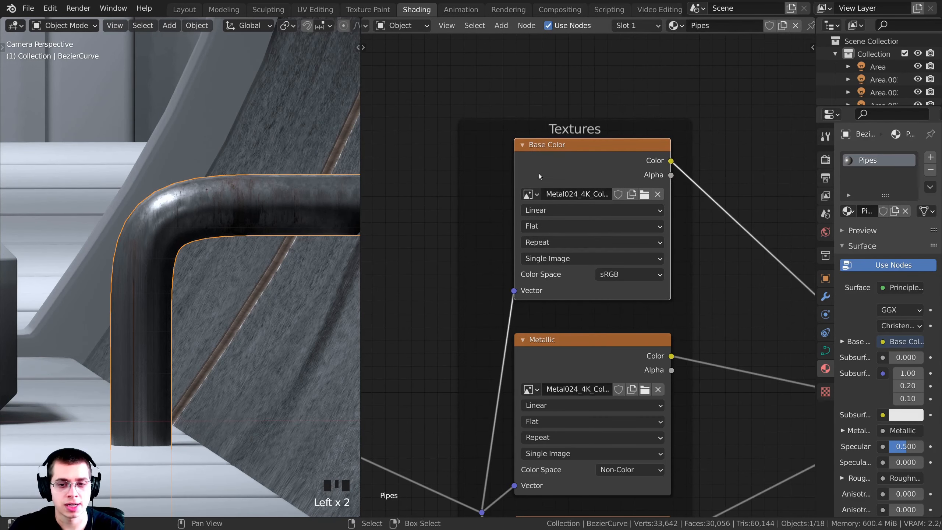
left_click(579, 228)
left_click(578, 252)
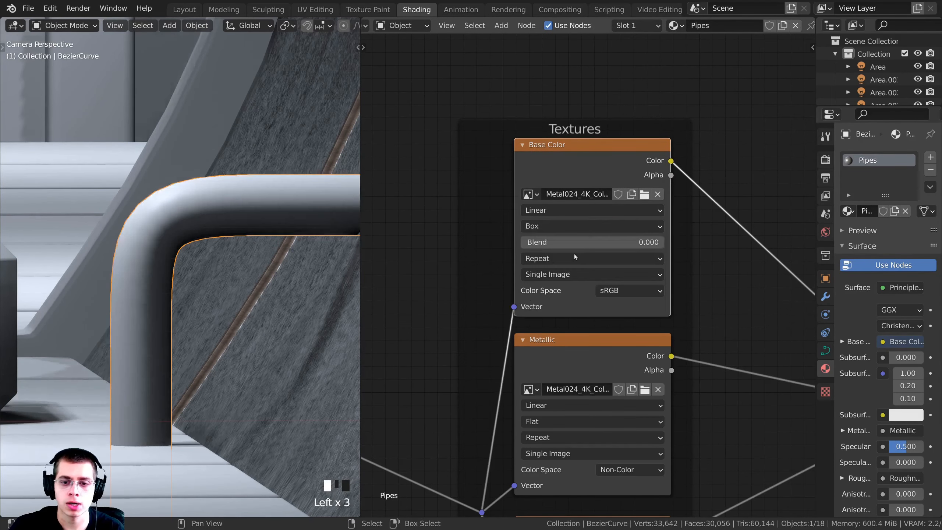
left_click(577, 244)
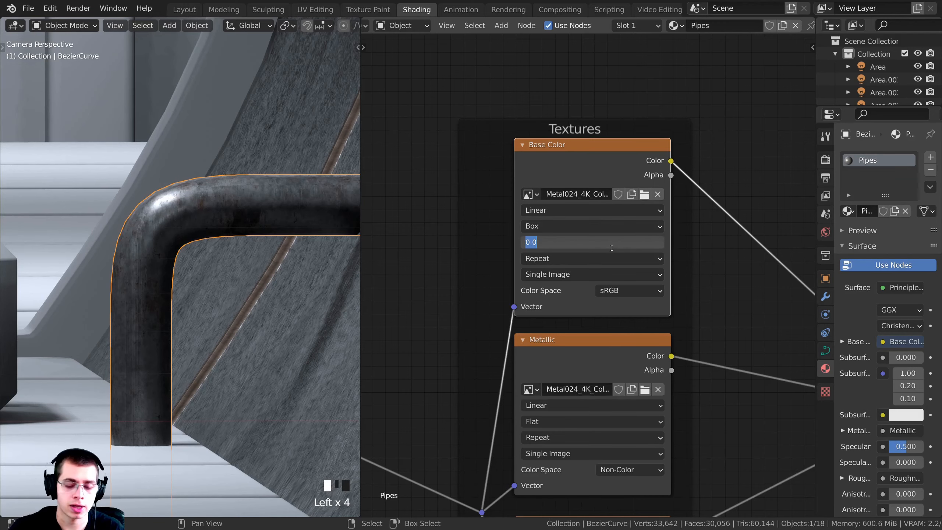
type(".2")
key("Return")
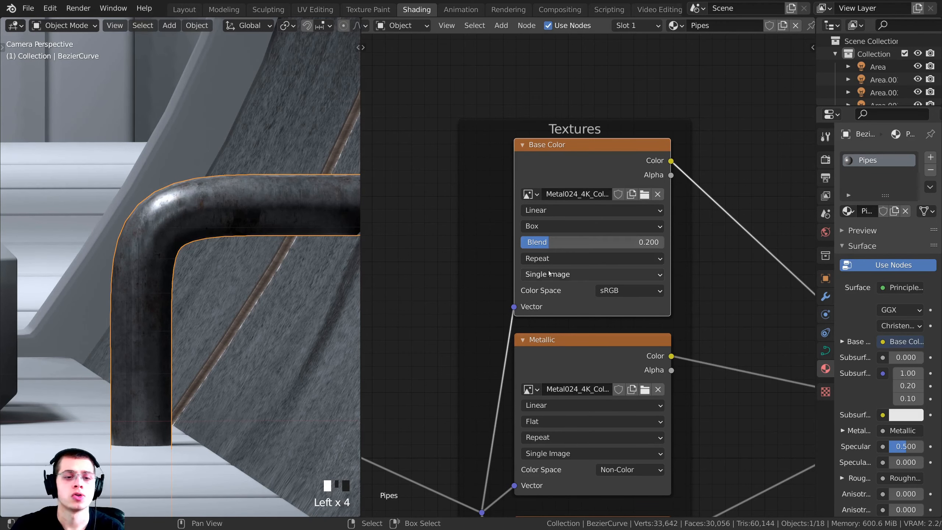
Step: Switch the Metallic texture to Box projection and give it a blend of 0.2
scroll(611, 310, "down", 1)
scroll(611, 310, "up", 5)
left_click(503, 270)
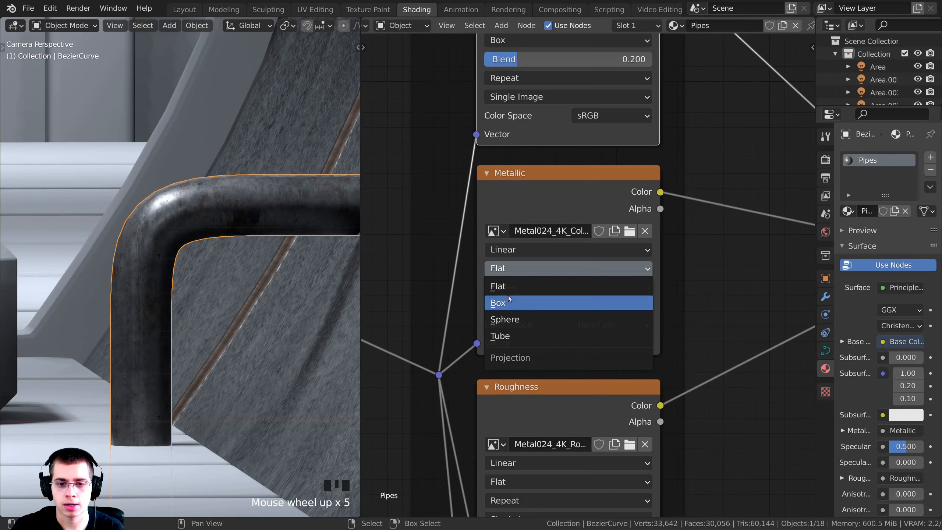
left_click(507, 297)
left_click(605, 287)
type(".1")
key("Return")
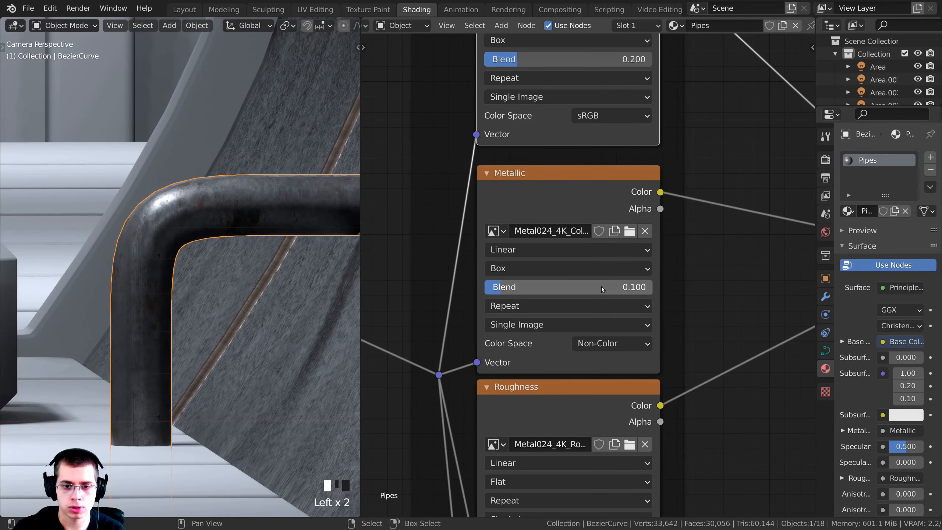
Step: Change the Roughness texture's projection to Box and set its blend to 0.2
scroll(587, 357, "down", 5, "shift")
left_click(495, 273)
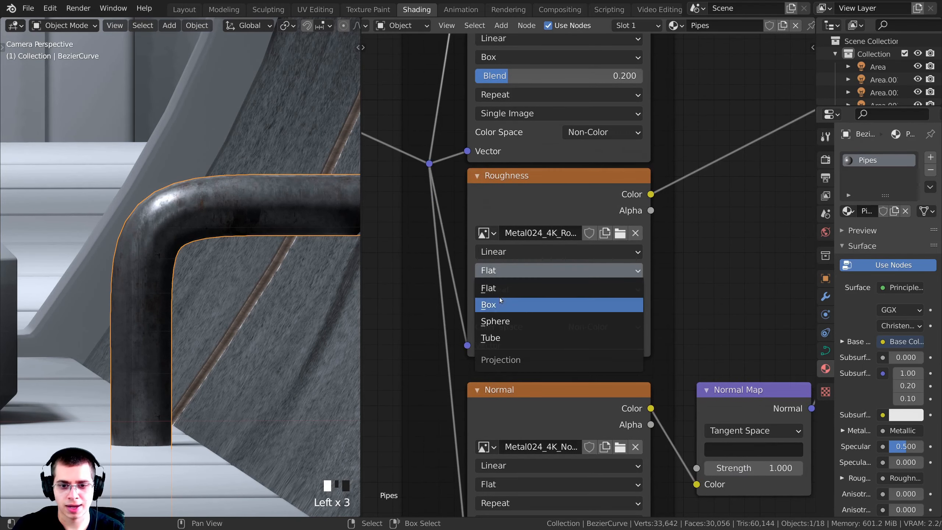
left_click(525, 305)
left_click(529, 290)
type(".2")
key("Return")
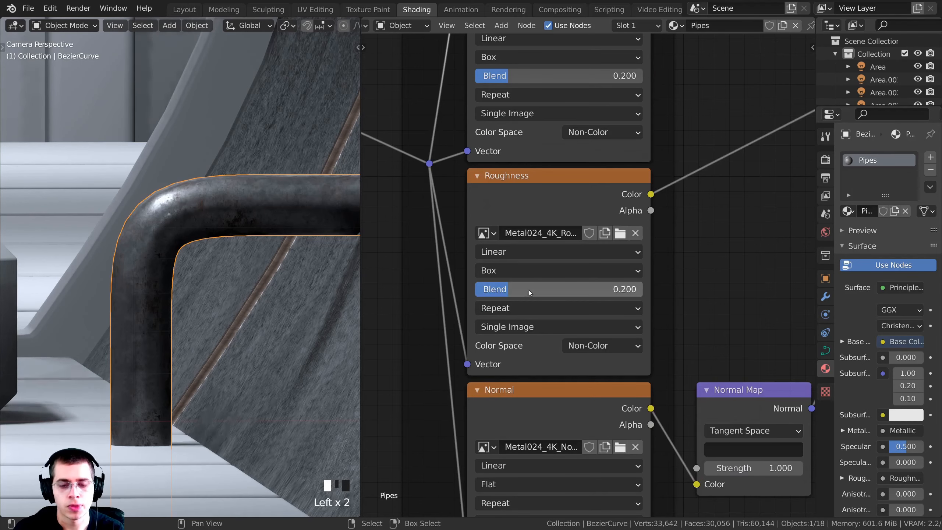
Step: Set the Normal texture to Box projection with a blend of 0.2
scroll(452, 324, "down", 6, "shift")
left_click(510, 355)
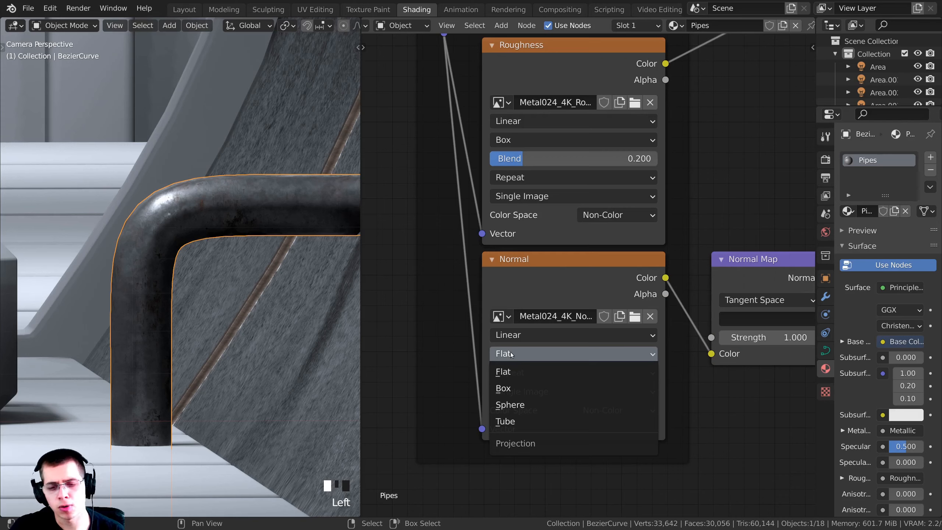
left_click(512, 355)
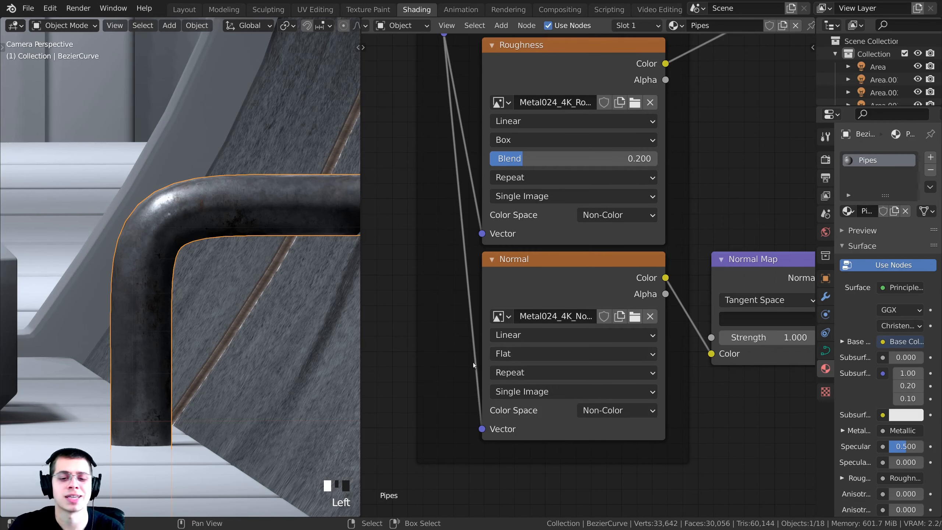
left_click(505, 355)
left_click(515, 377)
left_click(535, 373)
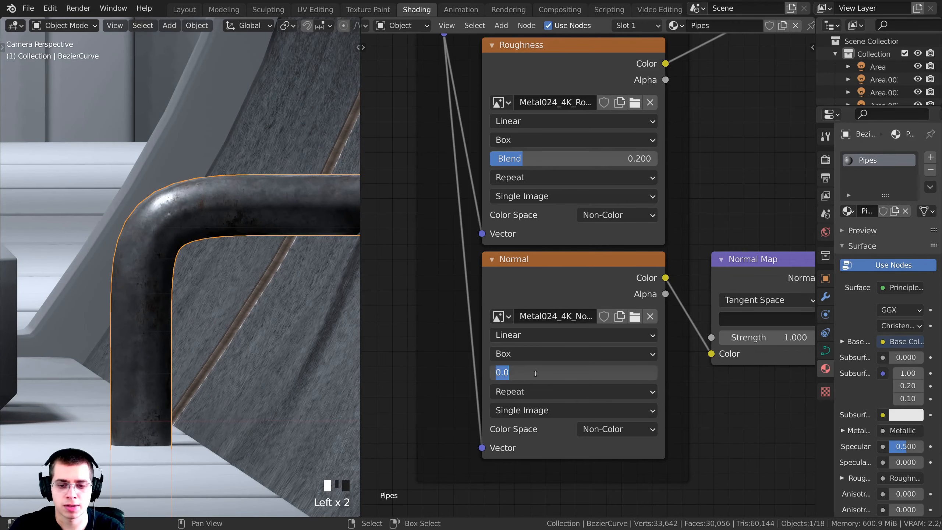
type("0.2")
key("Return")
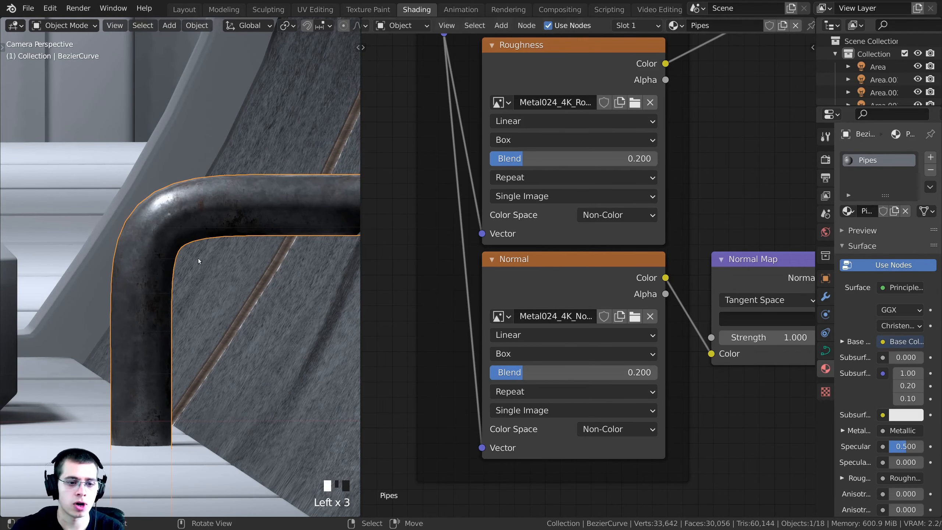
Step: Examine the texture blending around the pipe's bend up close and try out a different Base Color blend amount
scroll(242, 296, "up", 2)
scroll(114, 262, "up", 3)
scroll(133, 261, "down", 5)
middle_click_drag(227, 283, 160, 326)
scroll(150, 305, "up", 2)
middle_click_drag(543, 168, 536, 394)
middle_click_drag(524, 115, 537, 258)
scroll(561, 234, "up", 1)
left_click_drag(560, 214, 589, 214)
right_click(590, 214)
scroll(259, 237, "up", 2)
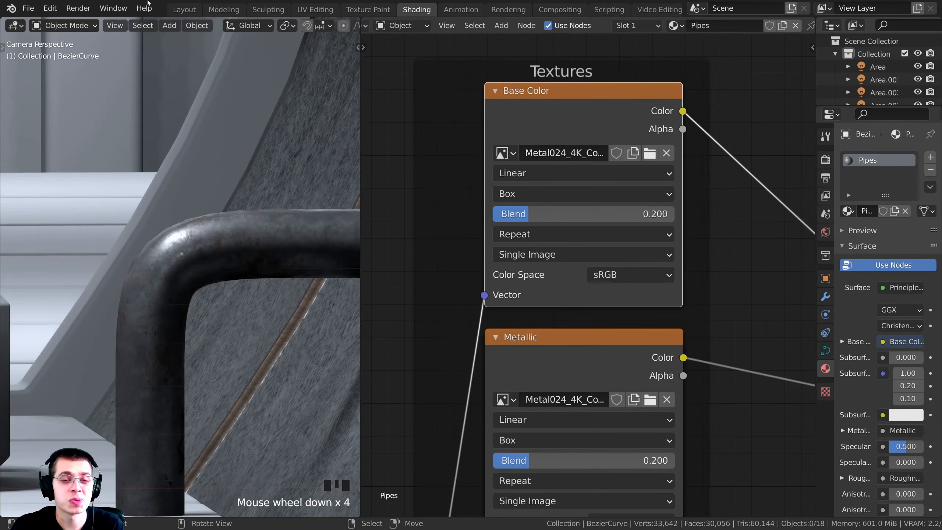
Step: Deselect the pipe, check its metal finish along the bend, and save the file
scroll(211, 333, "down", 3)
middle_click_drag(211, 331, 227, 289, "shift")
key("a")
key("a")
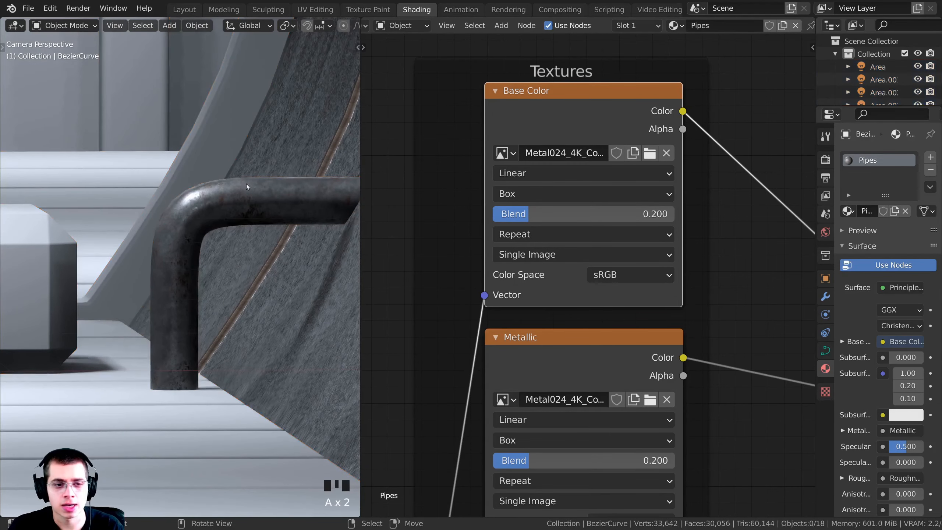
scroll(247, 178, "up", 3)
right_click(178, 252)
middle_click_drag(216, 233, 202, 250, "shift")
key("a")
key("ctrl+s")
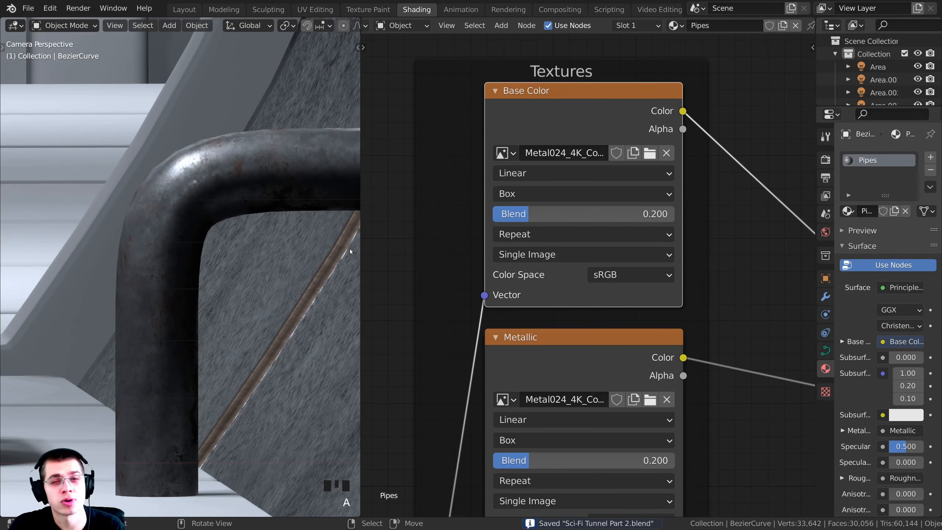
Step: Select the tunnel's long walkway and give it a new material named Floor
scroll(385, 252, "down", 1)
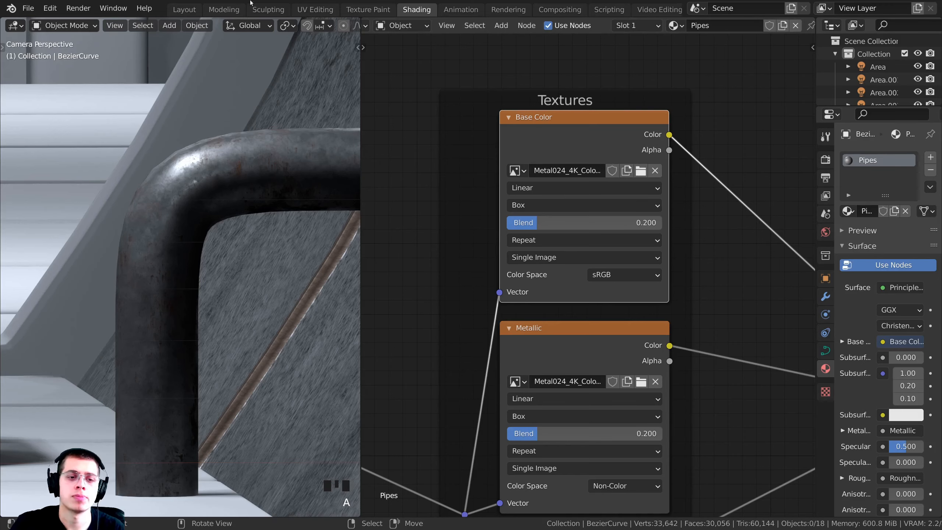
scroll(445, 297, "down", 5)
middle_click_drag(441, 292, 521, 233)
scroll(113, 307, "down", 9)
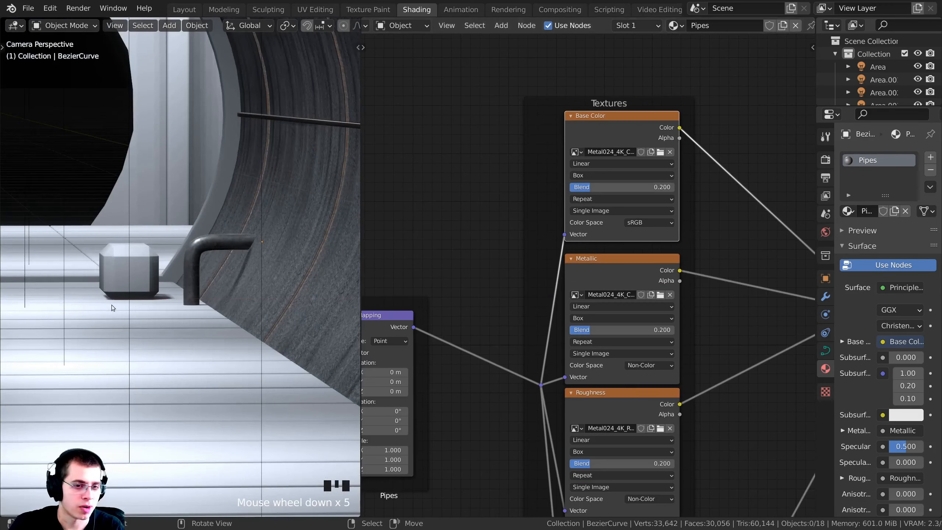
middle_click_drag(112, 307, 178, 314)
middle_click_drag(178, 314, 206, 259, "shift")
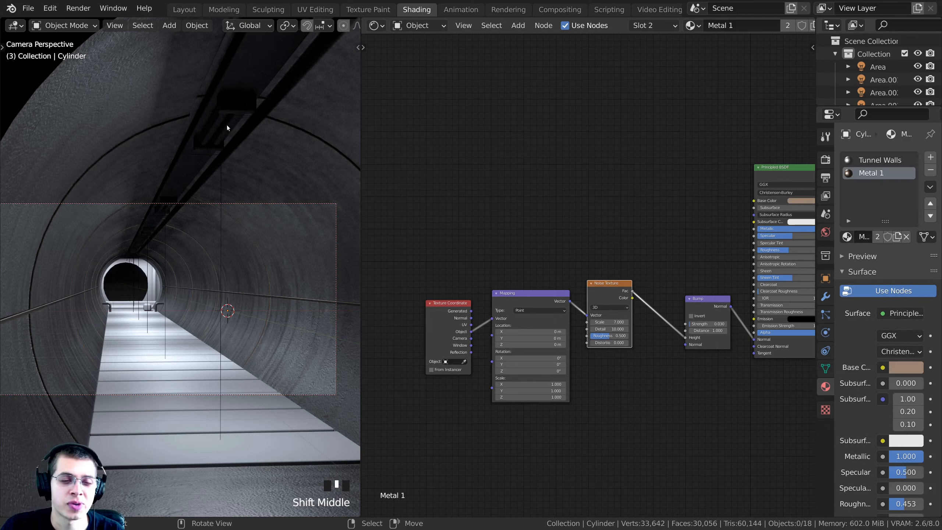
middle_click_drag(206, 245, 241, 151, "shift")
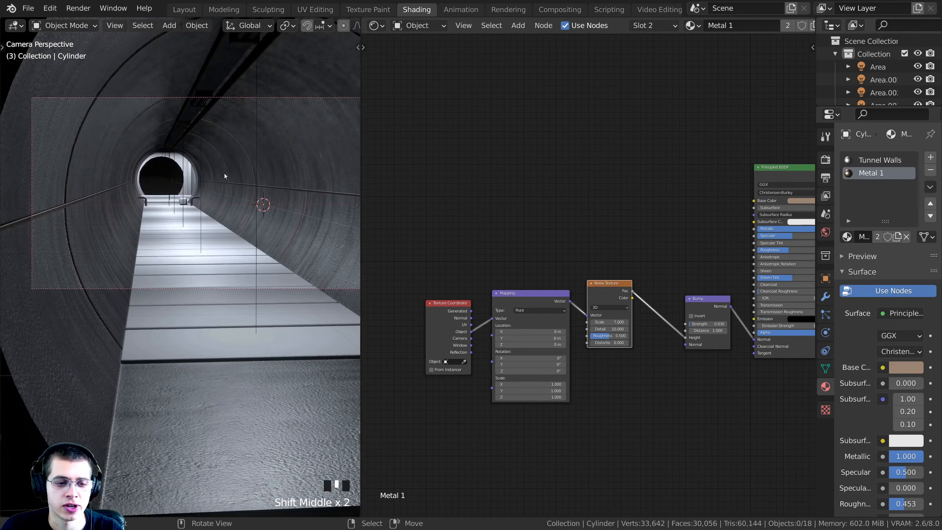
left_click(188, 249)
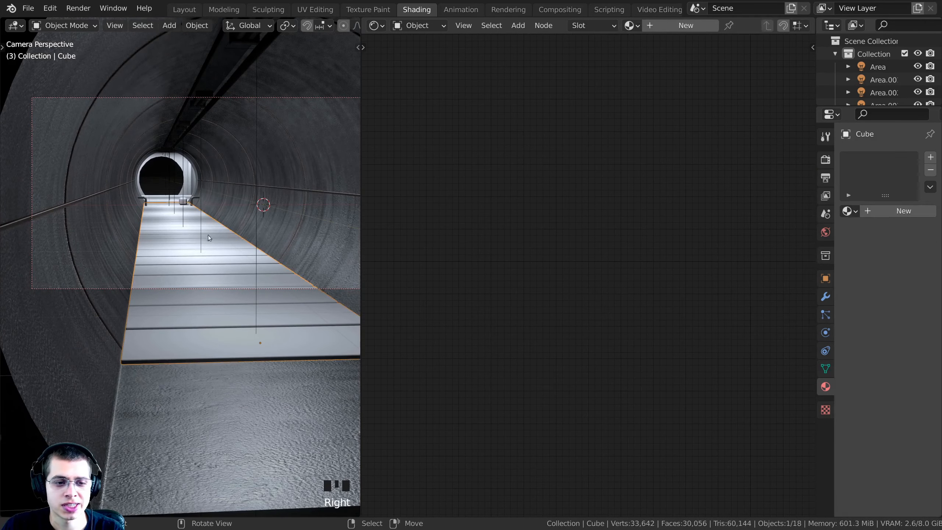
left_click(660, 29)
left_click(736, 26)
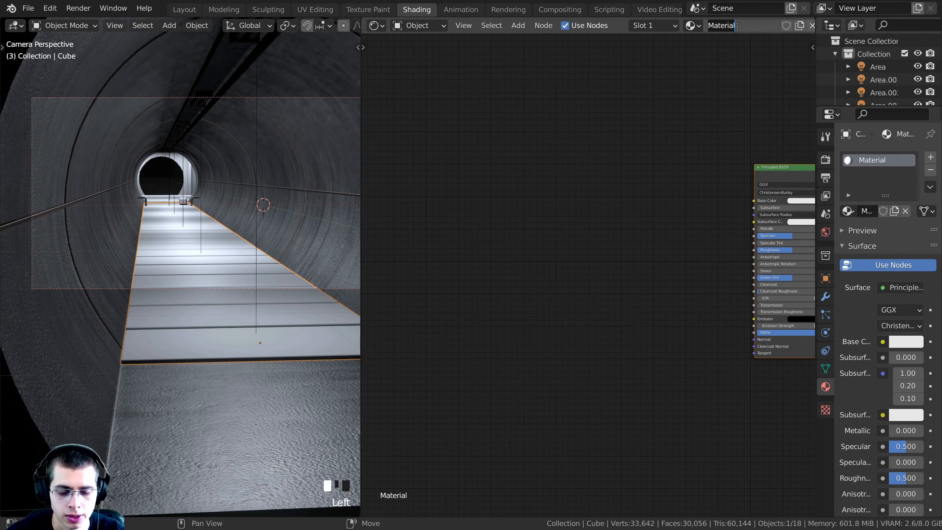
type("Floor")
key("Return")
Step: Assign the existing Floor material to the crosswise floor section at the walkway's far end
middle_click_drag(307, 224, 261, 321, "shift")
scroll(348, 192, "up", 3)
scroll(203, 252, "up", 2)
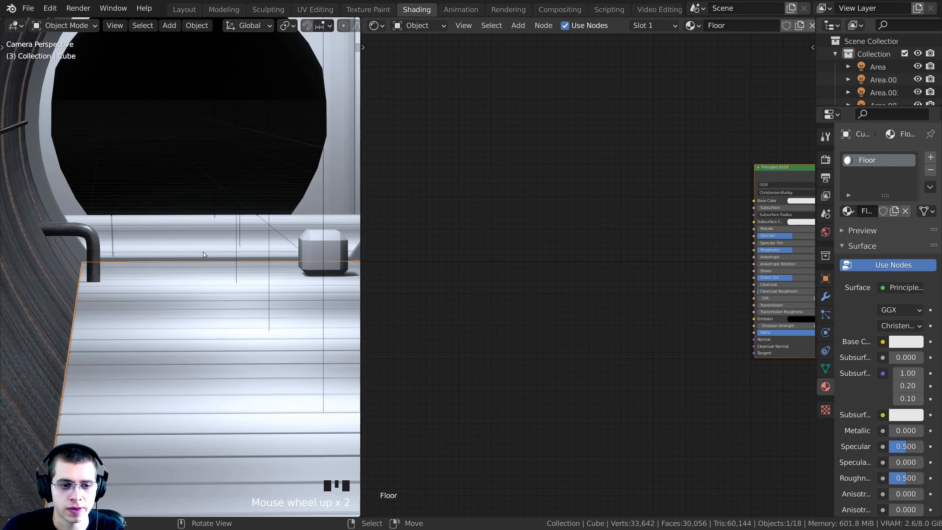
right_click(199, 255)
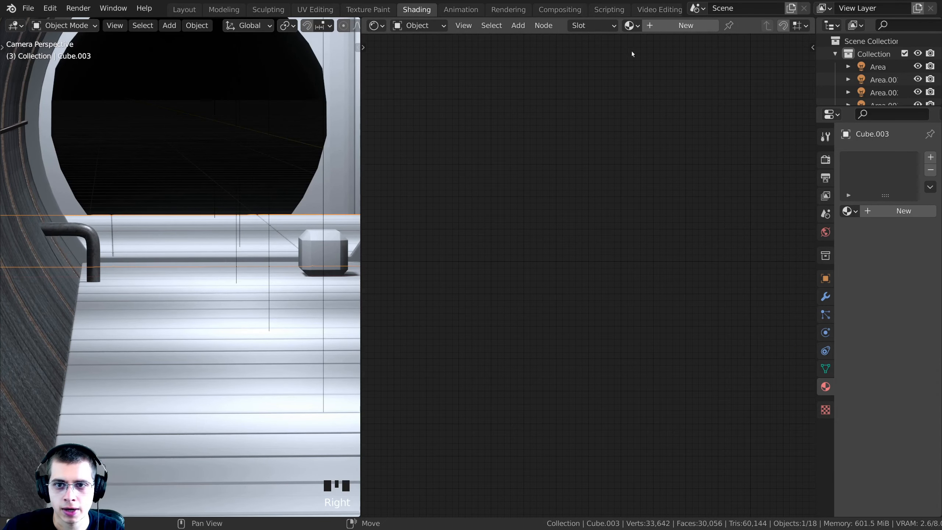
left_click(629, 25)
left_click(652, 46)
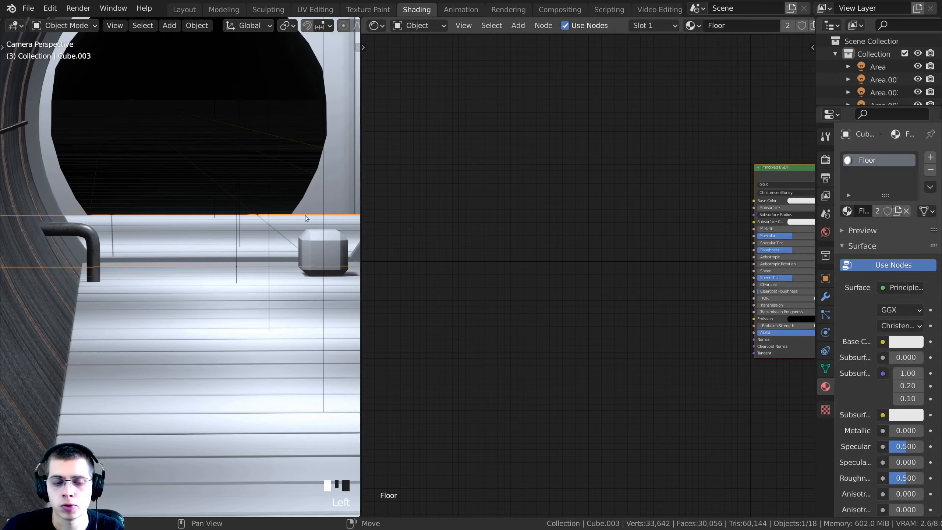
Step: Select the long walkway and move its Principled BSDF node away from the Material Output in the Floor material
middle_click_drag(232, 339, 144, 270, "shift")
scroll(190, 286, "down", 3)
right_click(190, 283)
middle_click_drag(767, 175, 590, 176, "shift")
scroll(588, 172, "up", 5)
left_click(602, 125)
left_click(621, 118)
middle_click_drag(624, 119, 640, 170)
scroll(641, 170, "up", 1)
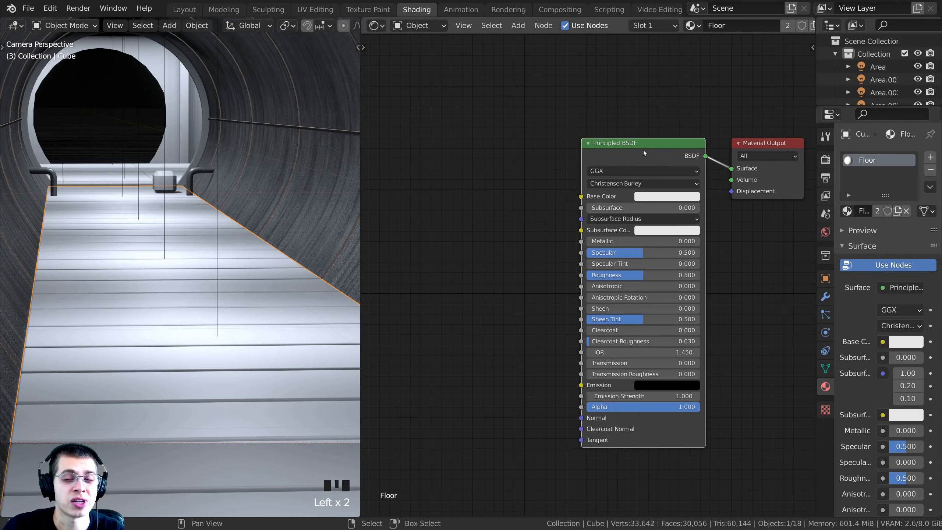
left_click_drag(643, 150, 617, 167)
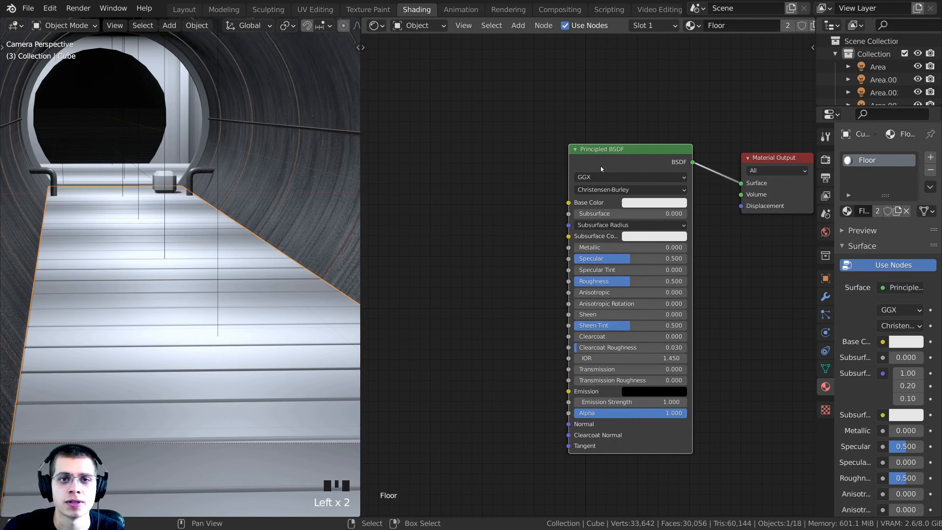
Step: Load the Metal038 4K Color, Metalness, NormalGL and Roughness images into the Floor material as a Principled texture setup
key("ctrl+shift+t")
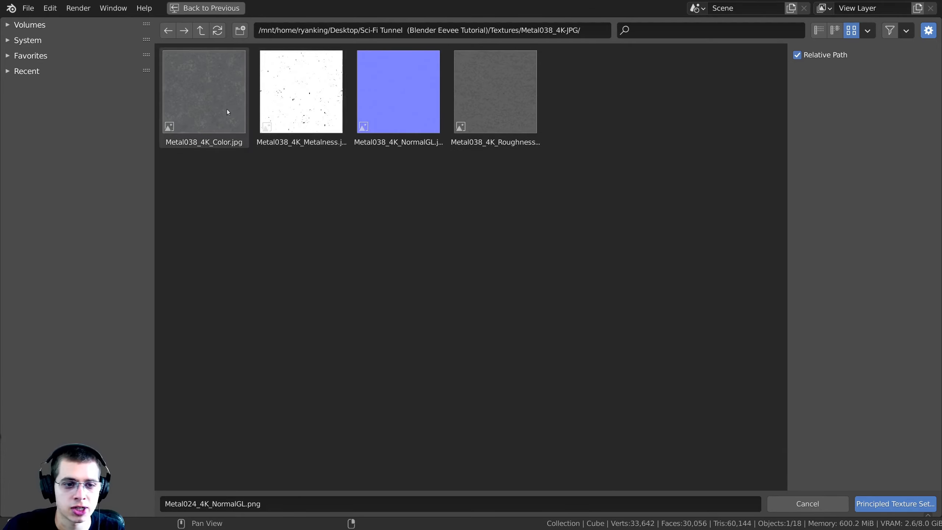
left_click(213, 101)
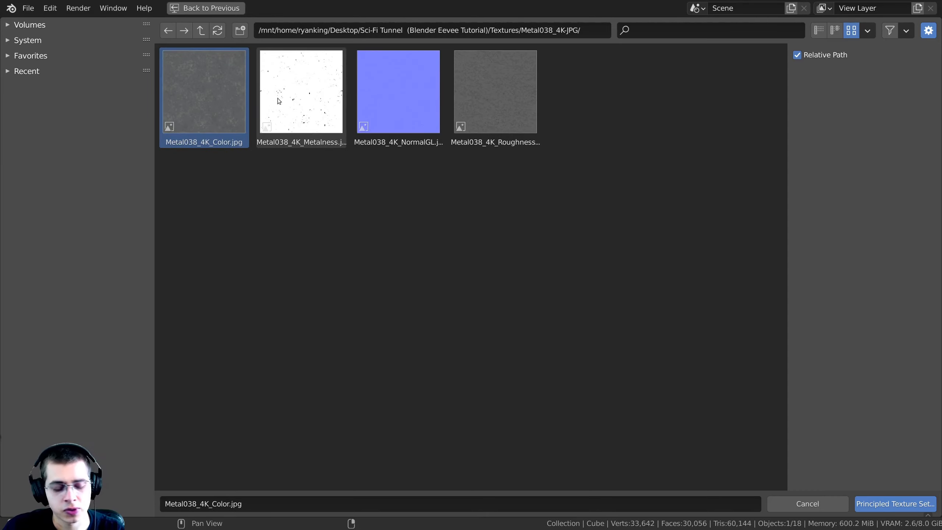
left_click(302, 94, "shift")
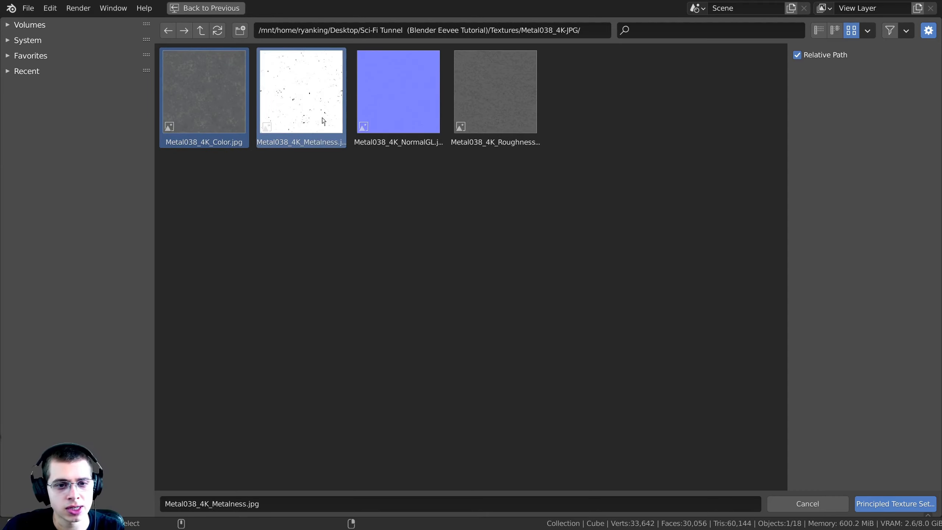
left_click(399, 98, "shift")
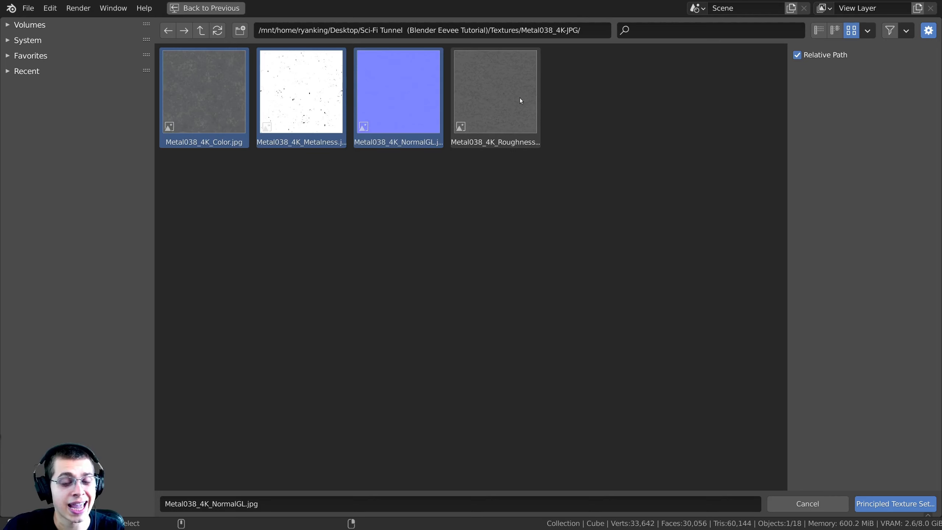
left_click(508, 102, "shift")
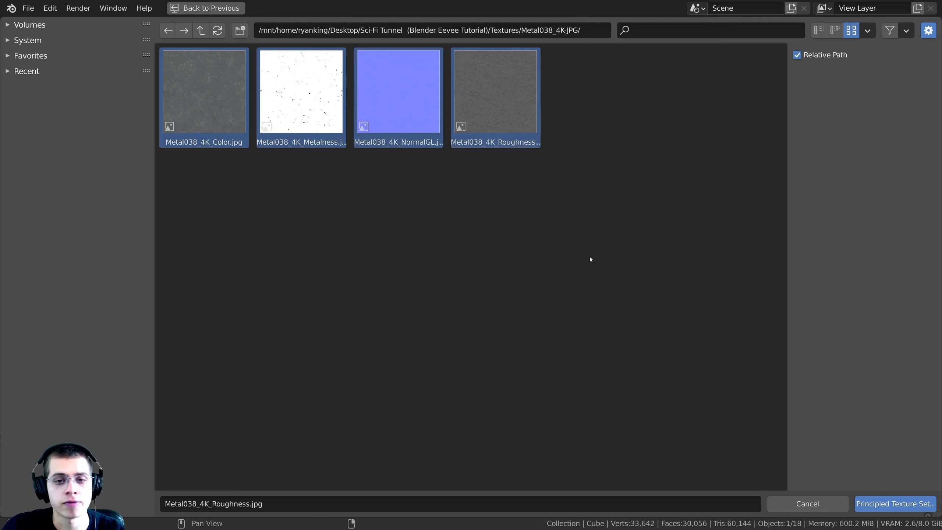
left_click(913, 497)
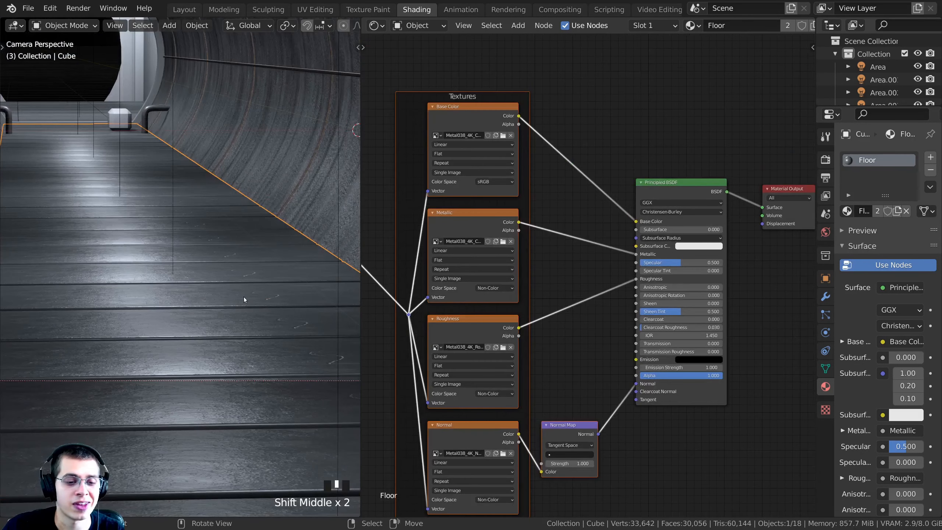
Step: Examine the repeated scratches across the walkway planks and apply the walkway's Array modifier
middle_click_drag(243, 297, 248, 315, "shift")
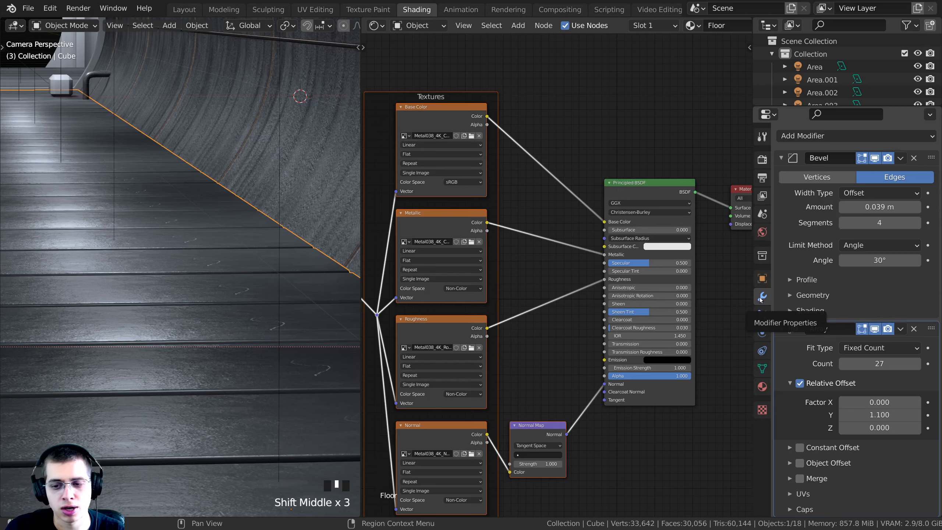
scroll(128, 212, "up", 3)
middle_click_drag(128, 211, 236, 341, "shift")
scroll(236, 341, "up", 2)
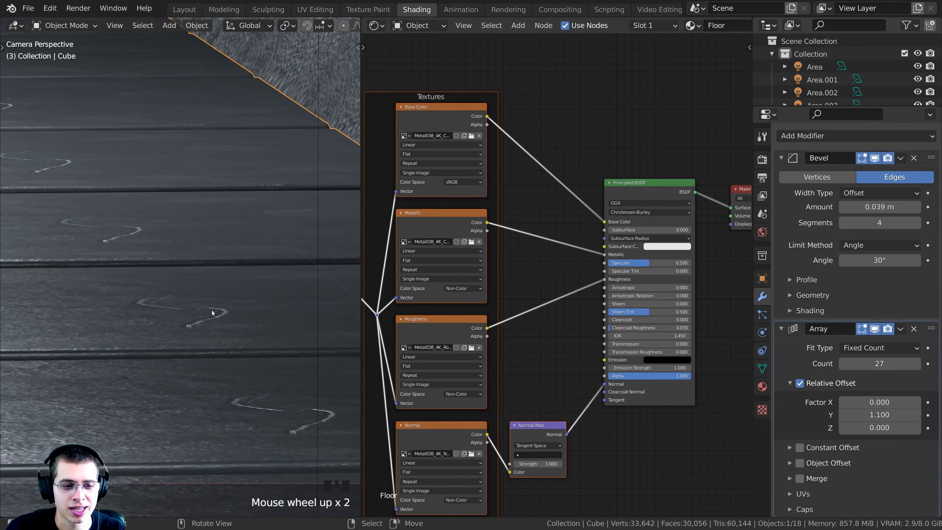
scroll(73, 211, "up", 2)
middle_click_drag(74, 212, 235, 384, "shift")
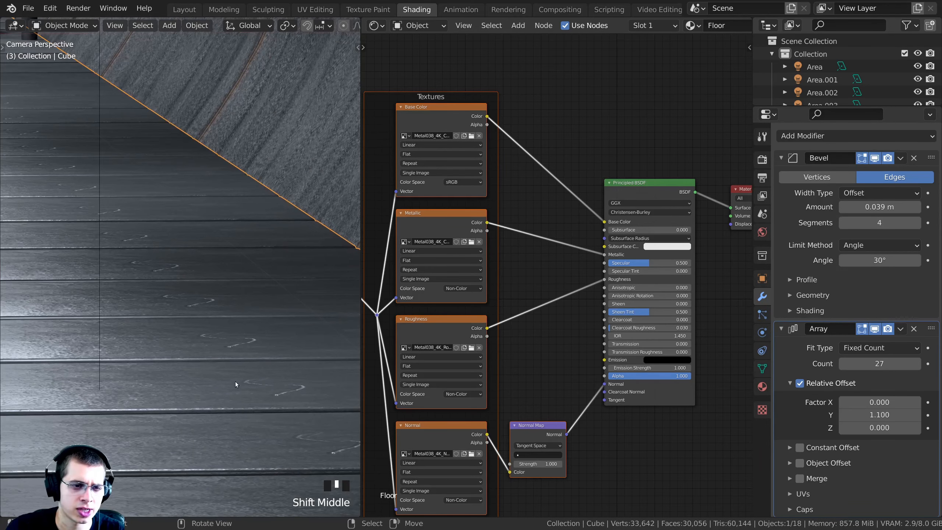
middle_click_drag(176, 331, 254, 384, "shift")
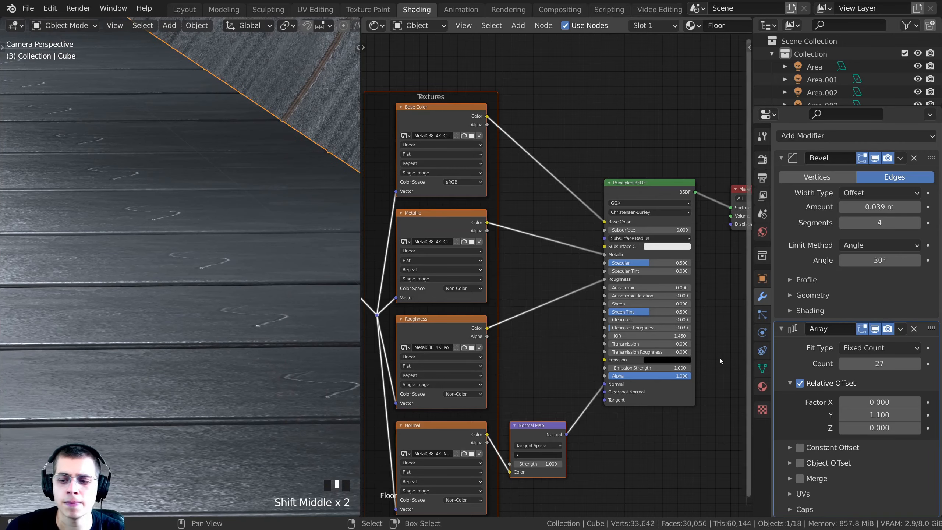
left_click(901, 329)
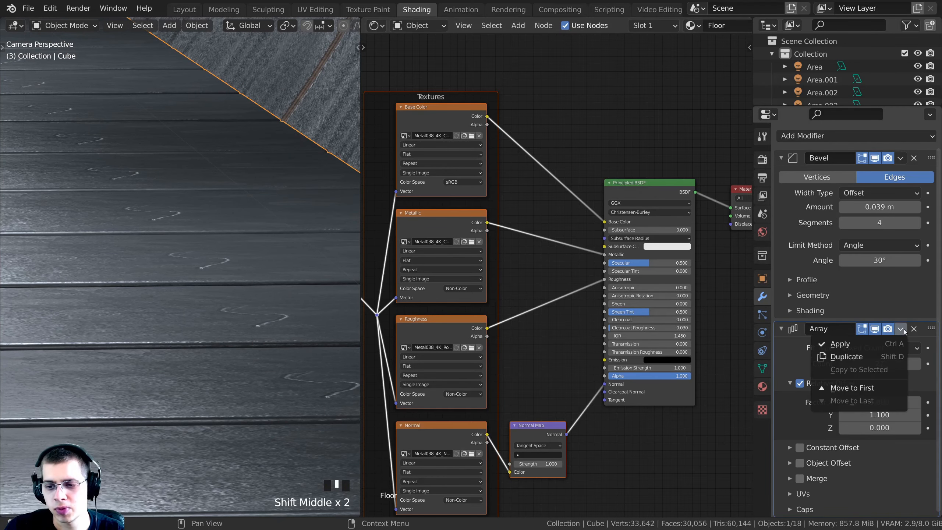
left_click(867, 347)
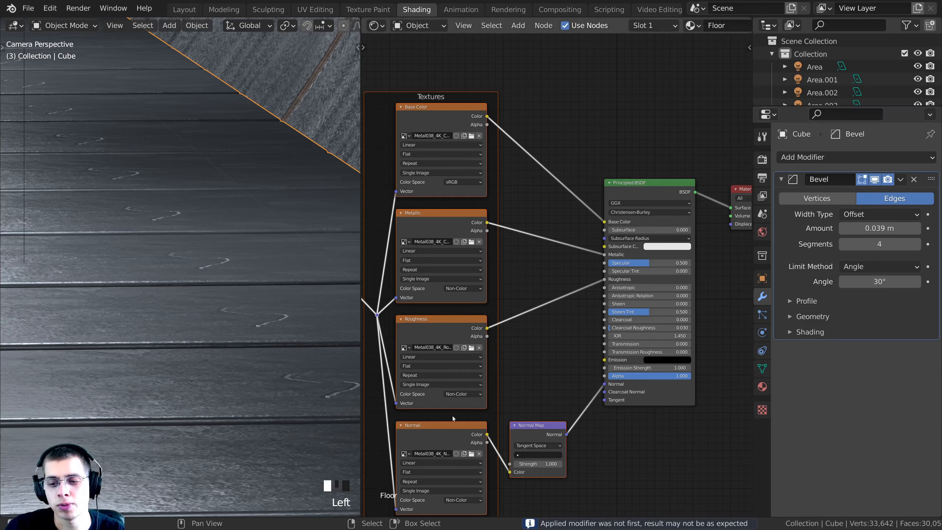
Step: Select all of the walkway's mesh in Edit Mode and unwrap it with Smart UV Project at a 66° angle limit
scroll(224, 264, "down", 5)
left_click(160, 45)
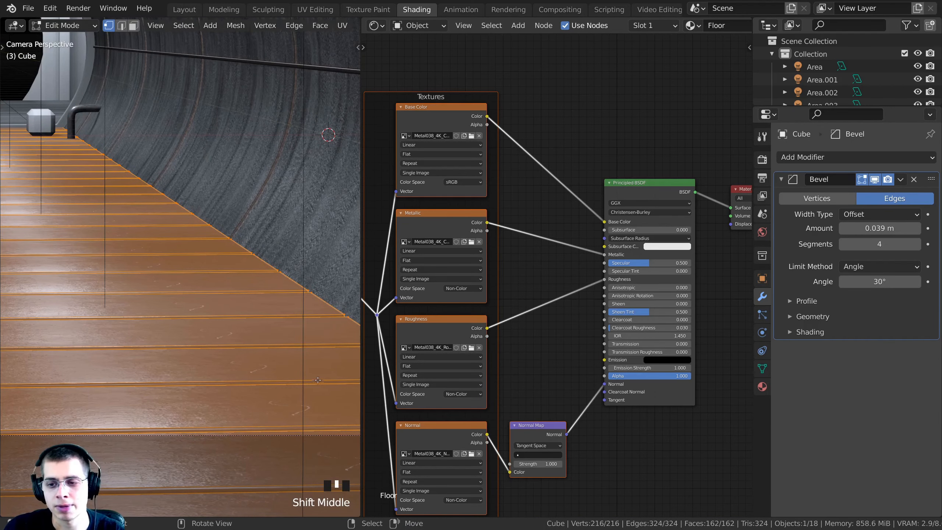
key("a")
key("a")
key("a")
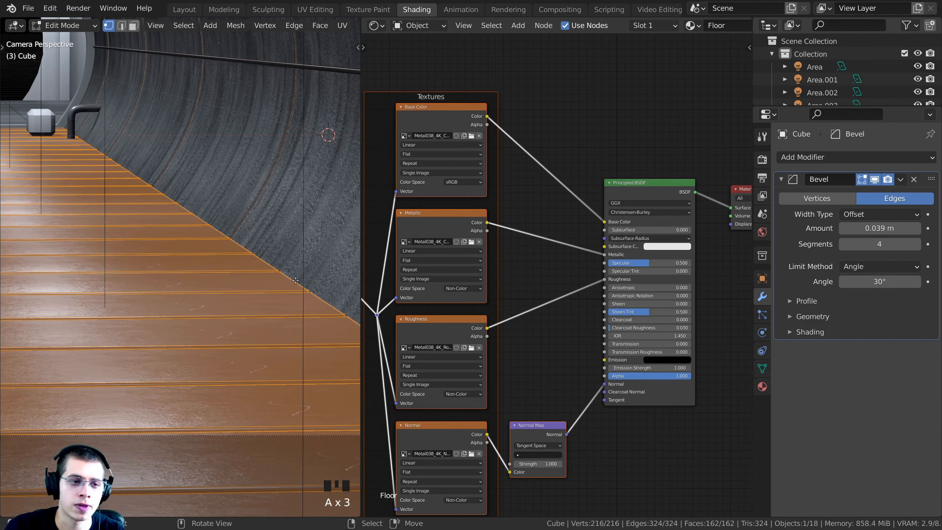
middle_click_drag(184, 219, 198, 221, "shift")
scroll(207, 215, "up", 2)
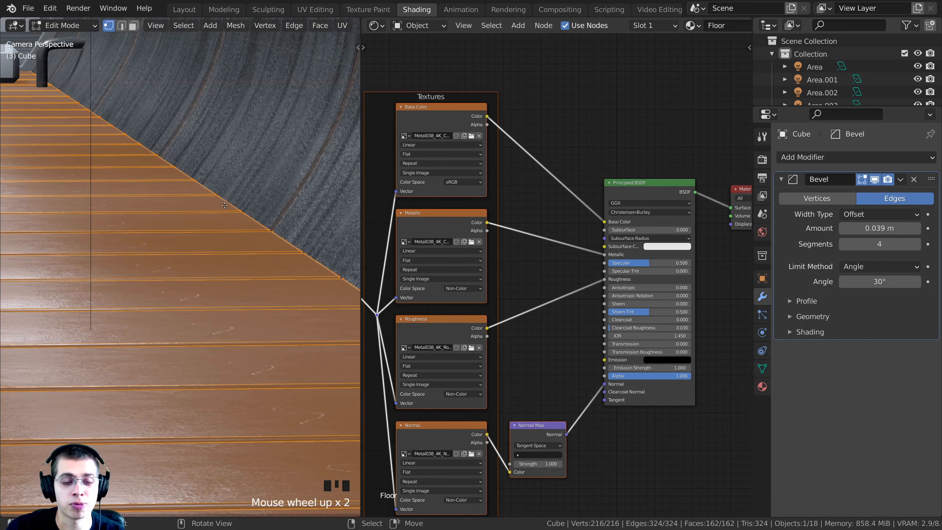
key("u")
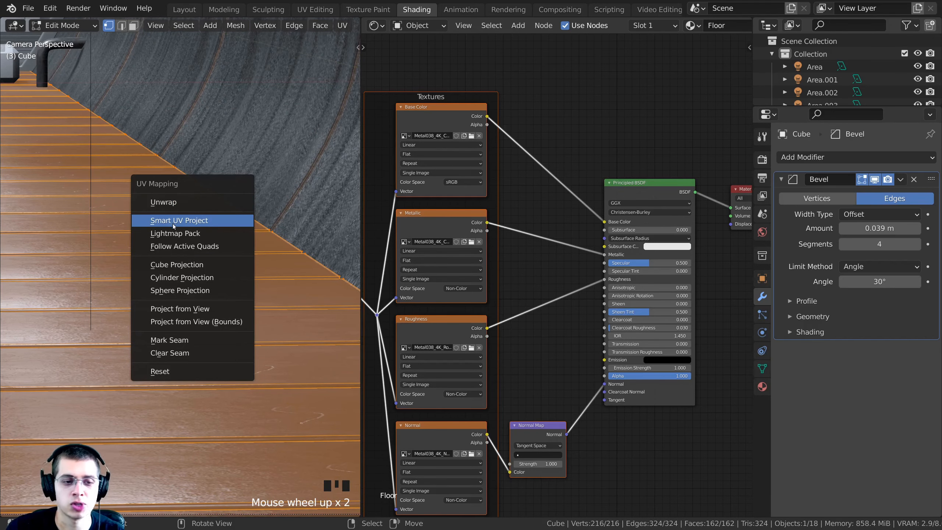
left_click(194, 221)
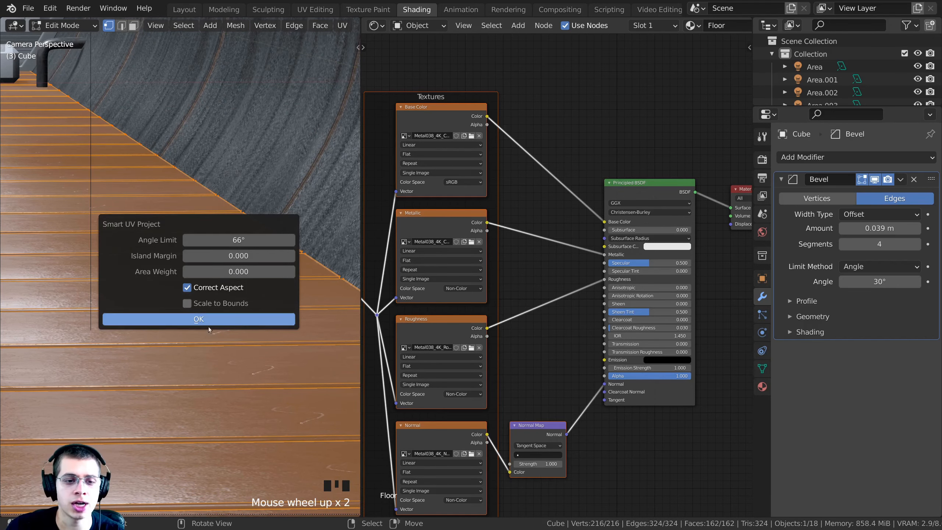
left_click(198, 319)
Step: Check the unwrapped metal texture on the walkway planks up close in Object Mode
middle_click_drag(200, 317, 228, 307, "shift")
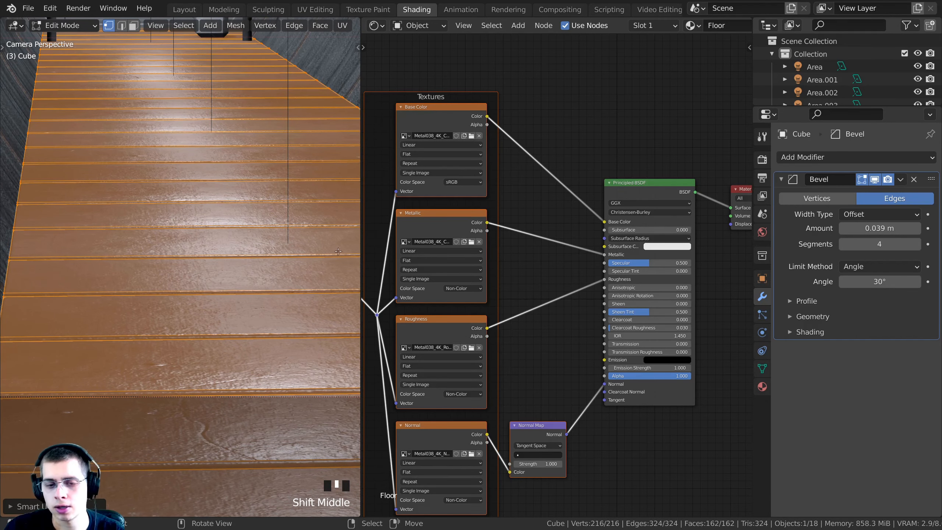
key("u")
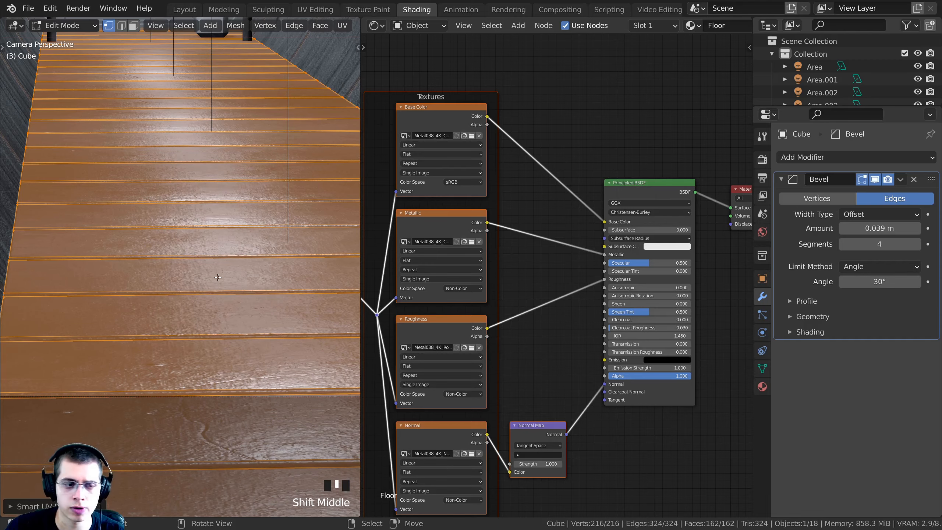
scroll(550, 276, "down", 4)
middle_click_drag(547, 219, 672, 219)
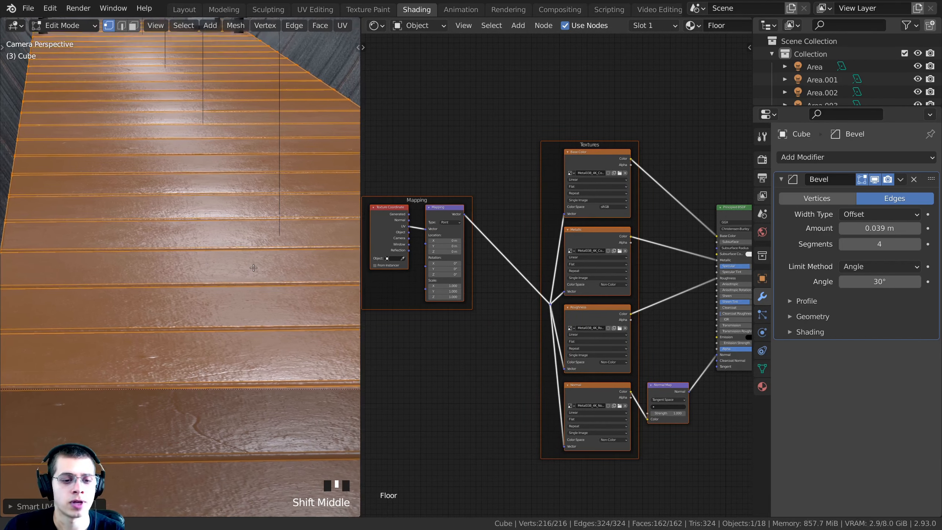
key("Tab")
middle_click_drag(258, 429, 239, 303, "shift")
scroll(234, 257, "up", 4)
scroll(234, 257, "up", 1)
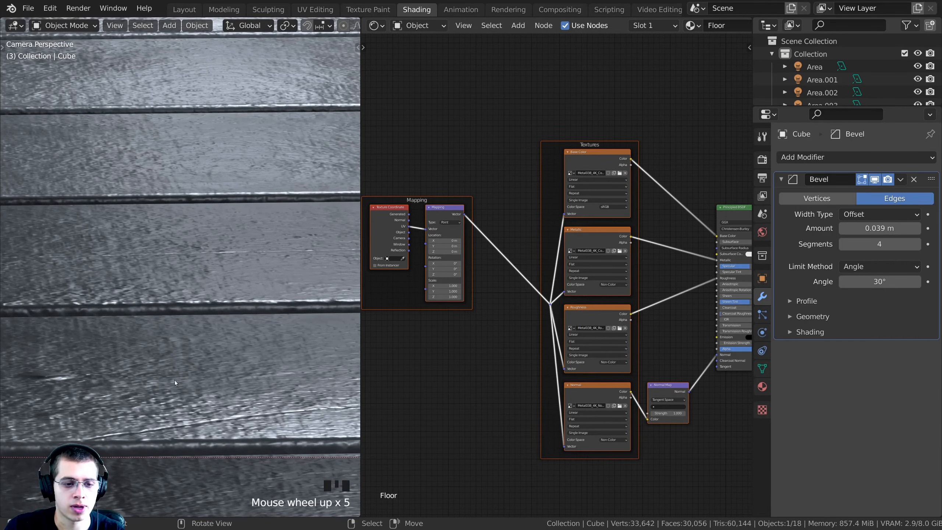
scroll(202, 171, "down", 7)
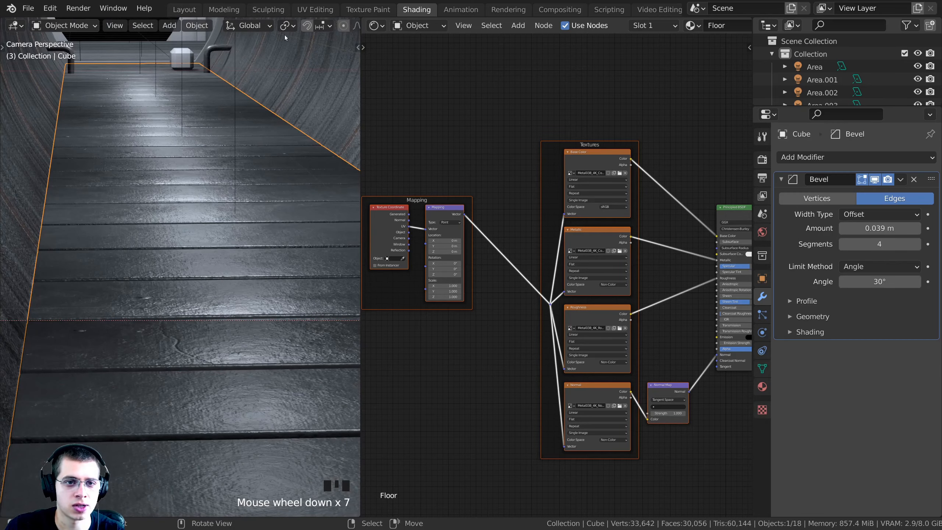
Step: Switch to the UV Editing workspace and select the walkway's whole mesh to show its UV layout
left_click(315, 9)
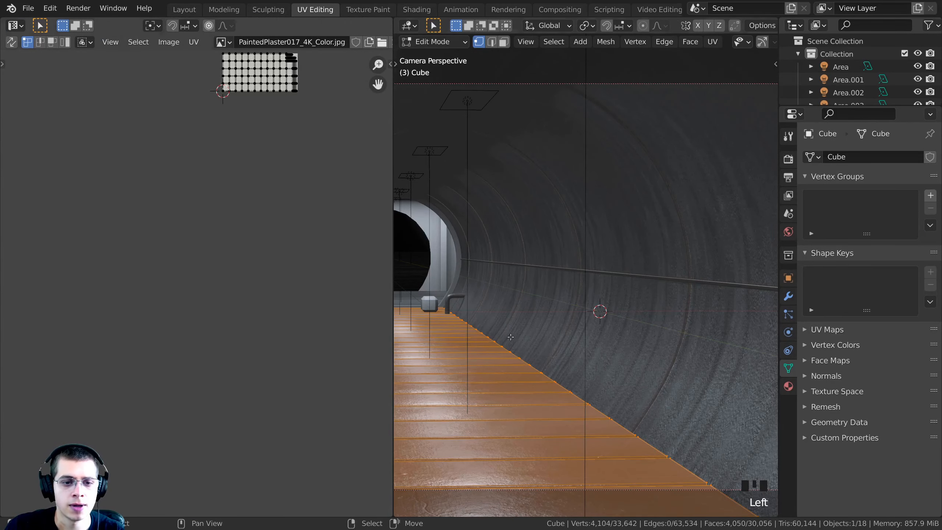
middle_click_drag(519, 274, 596, 192, "shift")
key("a")
key("a")
key("a")
middle_click_drag(271, 171, 193, 384)
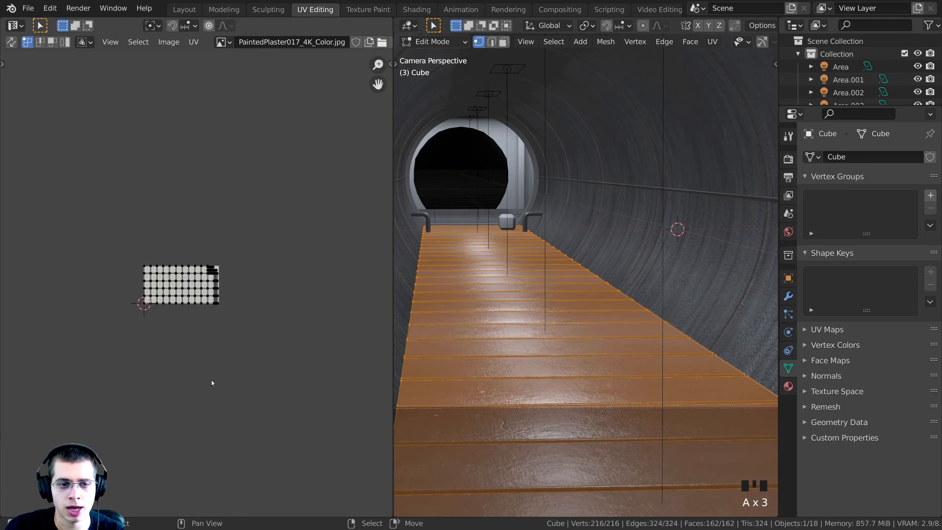
key("a")
key("a")
middle_click_drag(549, 297, 582, 274, "shift")
scroll(276, 229, "up", 2)
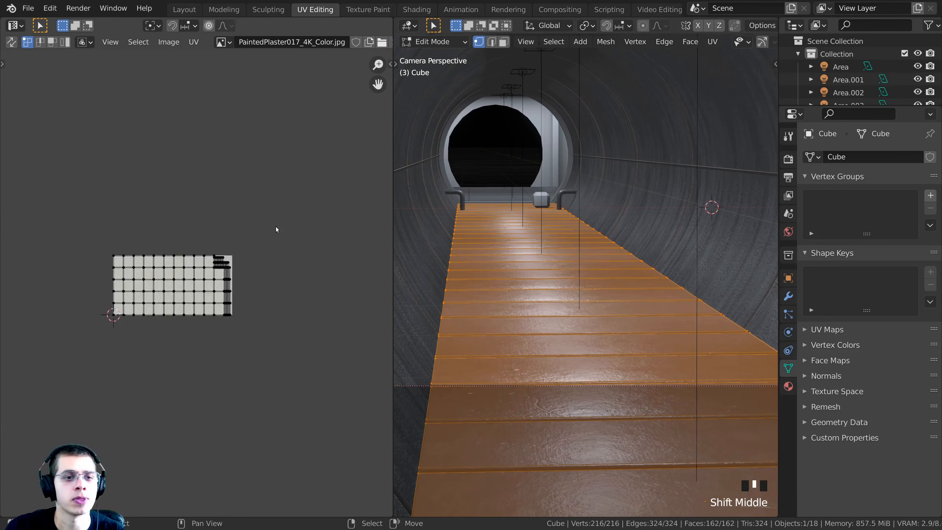
scroll(275, 229, "up", 3)
scroll(519, 241, "up", 3)
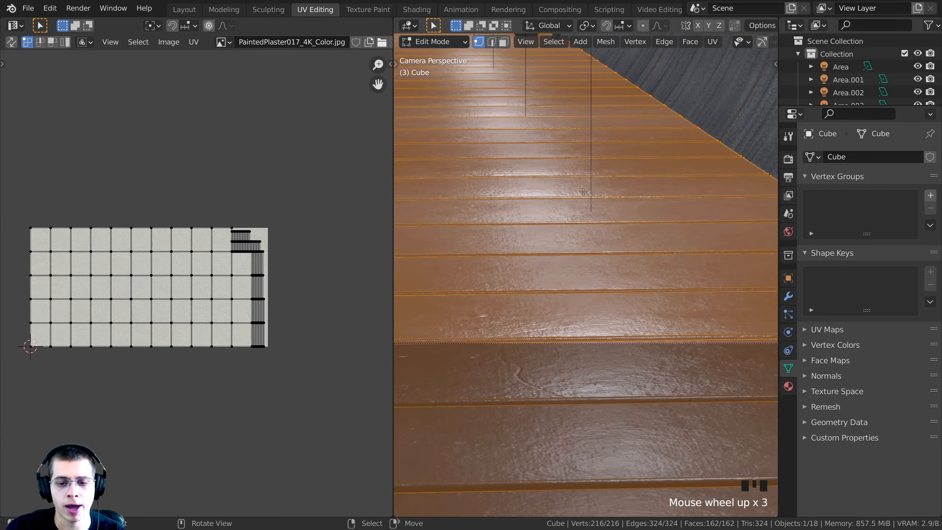
Step: Select all the walkway's UV islands, scale them up and check the plank texture in Object Mode
key("a")
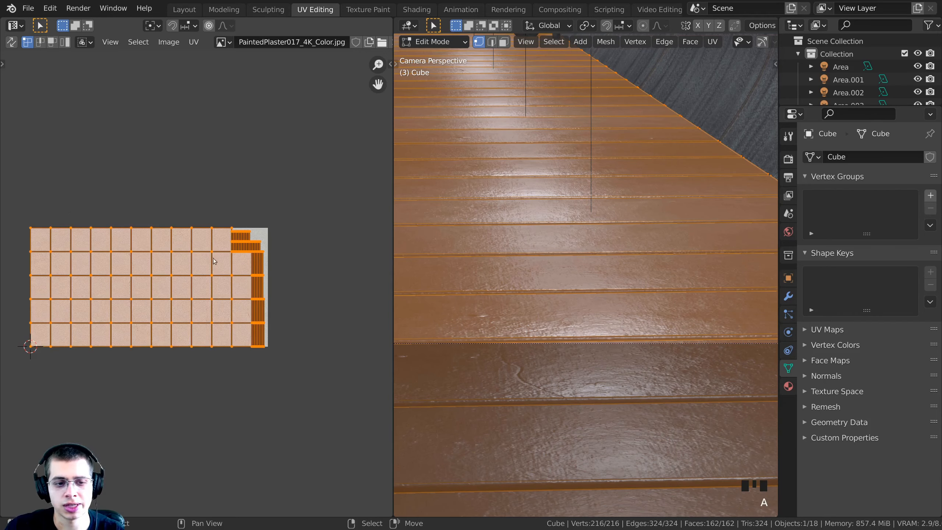
scroll(265, 293, "down", 3)
key("s")
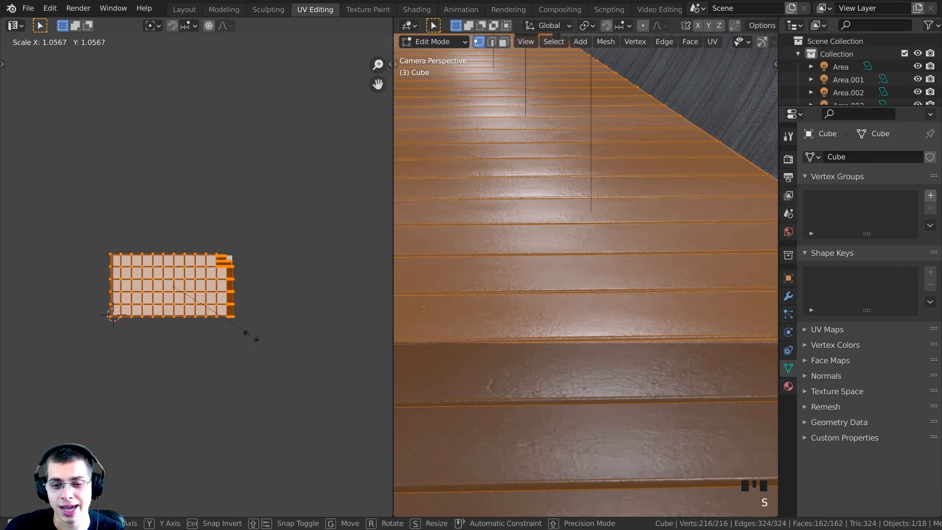
left_click(315, 378)
key("Tab")
scroll(622, 308, "up", 4)
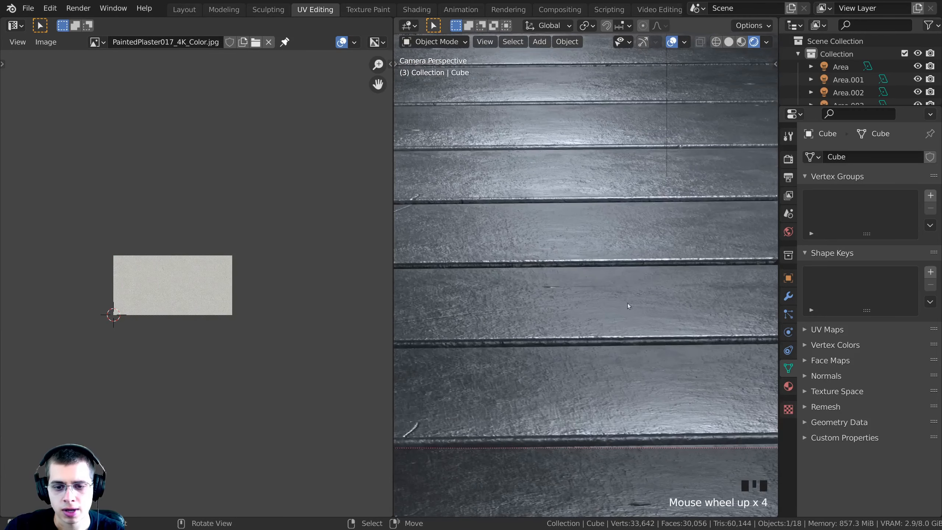
Step: Rescale the walkway's UV islands once more and review the metal along the whole walkway
scroll(594, 342, "down", 4)
key("Tab")
key("s")
left_click(249, 330)
key("Tab")
scroll(545, 307, "down", 4)
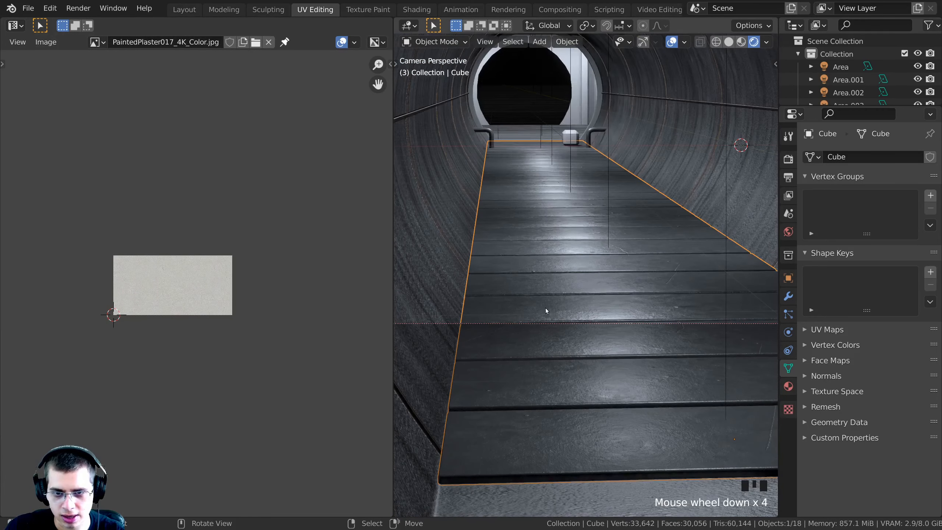
Step: Adjust the walkway's UV islands to a little over twice the image width and save the file
middle_click_drag(546, 308, 555, 325, "shift")
scroll(438, 334, "up", 4)
key("Tab")
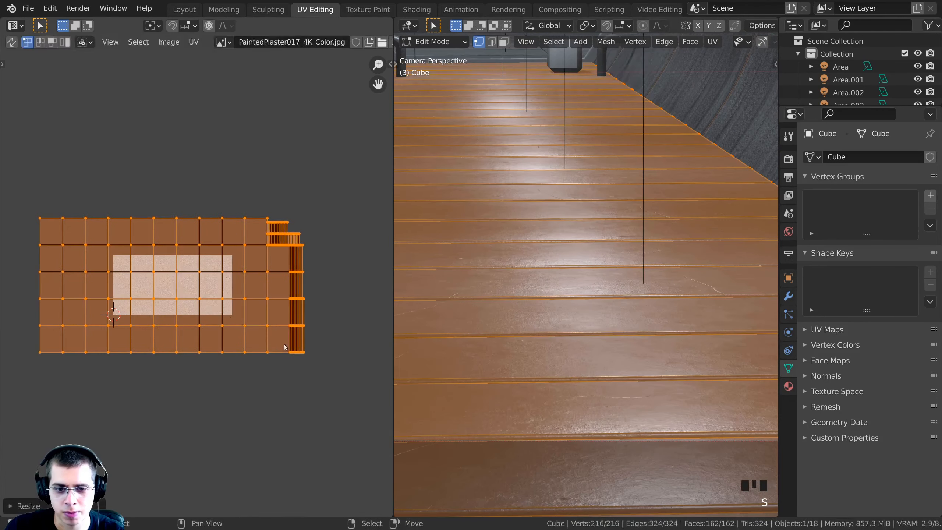
key("Tab")
key("ctrl+s")
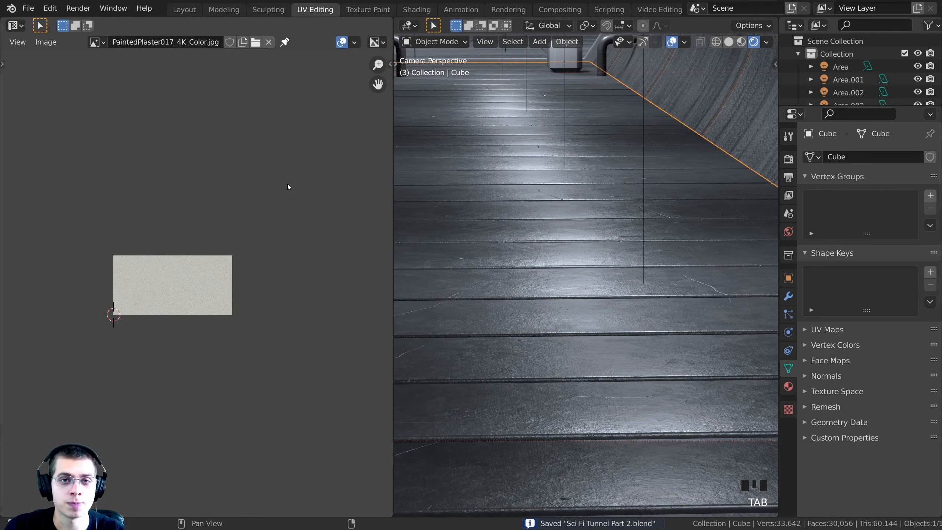
Step: Return to the Shading workspace and move the Floor material's Mapping frame slightly down and closer to the Textures frame
left_click(416, 7)
middle_click_drag(470, 215, 544, 166)
left_click_drag(544, 166, 556, 196)
scroll(584, 187, "up", 1)
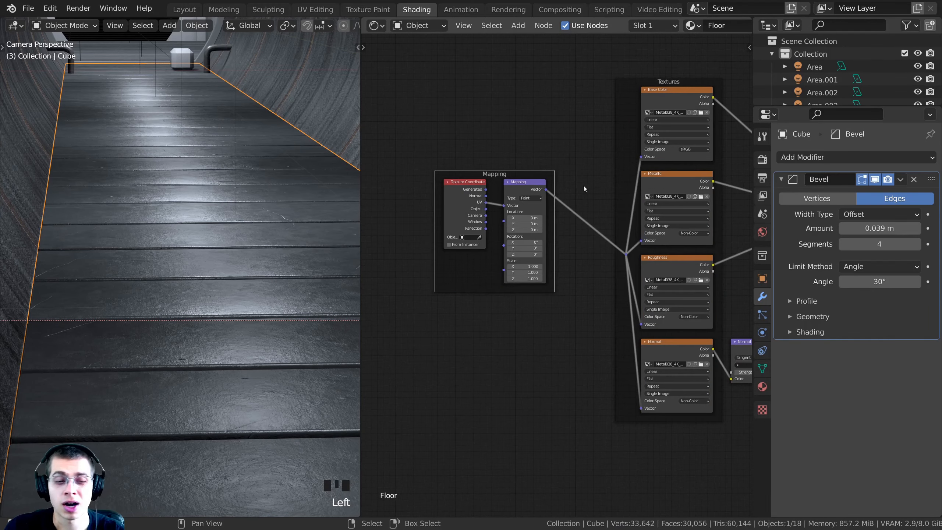
Step: Move the Mapping frame slightly further down and frame the whole walkway in the camera view
middle_click_drag(584, 188, 537, 191)
left_click_drag(424, 287, 425, 306)
scroll(171, 216, "down", 2)
middle_click_drag(196, 130, 190, 192, "shift")
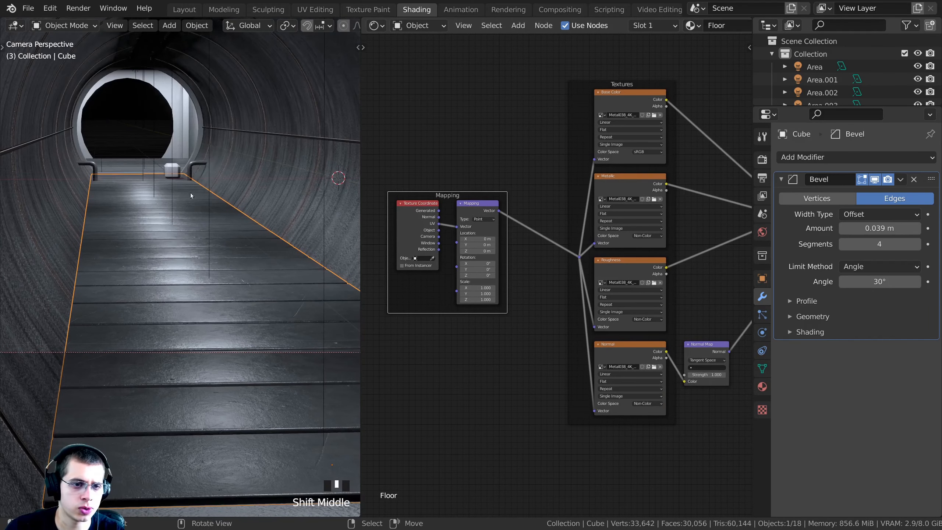
Step: Insert an RGB Curves node between the Base Color texture and the Principled BSDF's Base Color
middle_click_drag(729, 62, 608, 147, "shift")
scroll(608, 147, "up", 1)
scroll(580, 186, "up", 2)
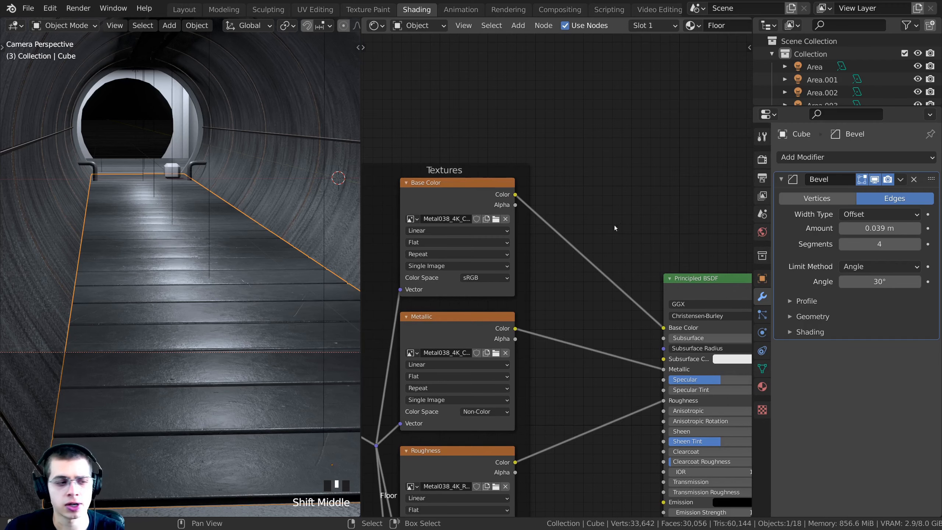
key("shift+a")
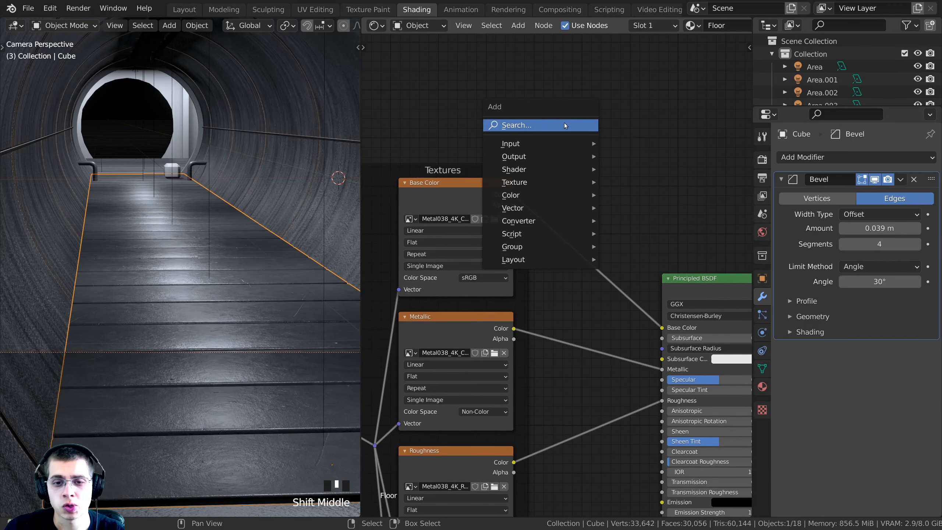
left_click(563, 125)
type("rgb")
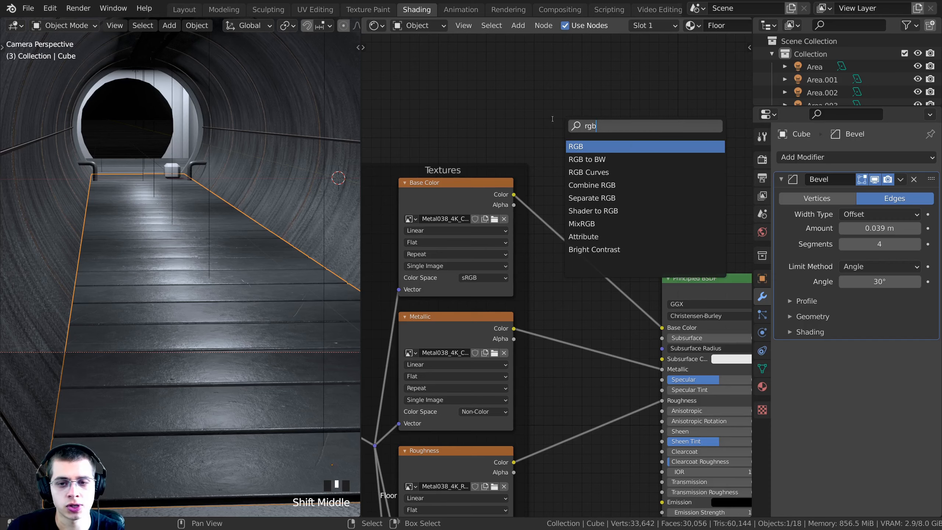
left_click(590, 172)
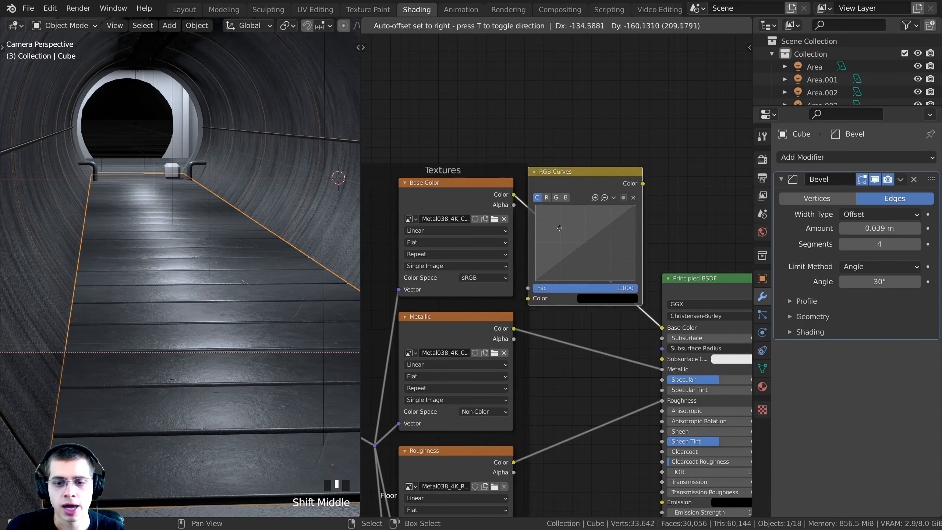
left_click(593, 220)
Step: Darken the floor by pulling the RGB curve's middle down to a point at X 0.66321, Y 0.31071
middle_click_drag(594, 215, 543, 222)
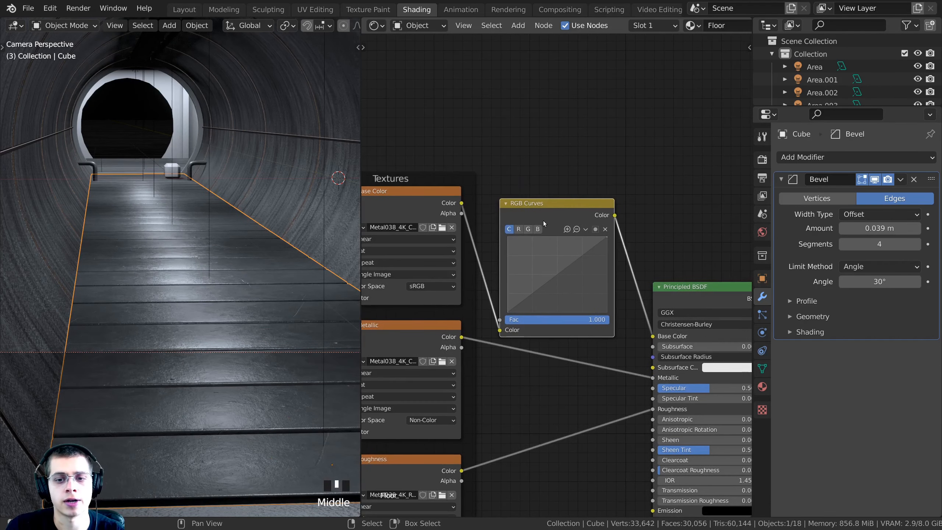
scroll(543, 222, "up", 4)
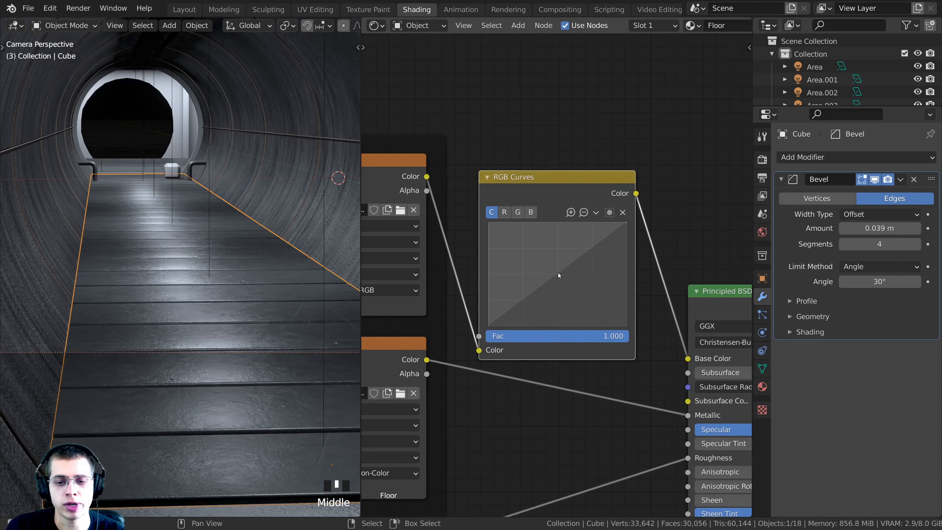
left_click_drag(558, 276, 589, 294)
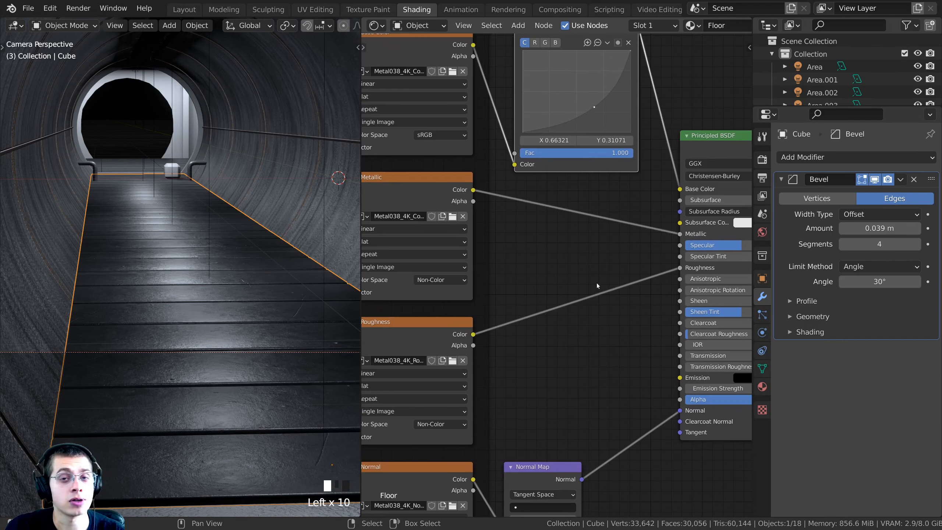
Step: Insert a ColorRamp node between the Roughness texture and the Principled BSDF's Roughness
middle_click_drag(510, 276, 492, 270)
scroll(491, 270, "down", 1)
left_click(442, 314)
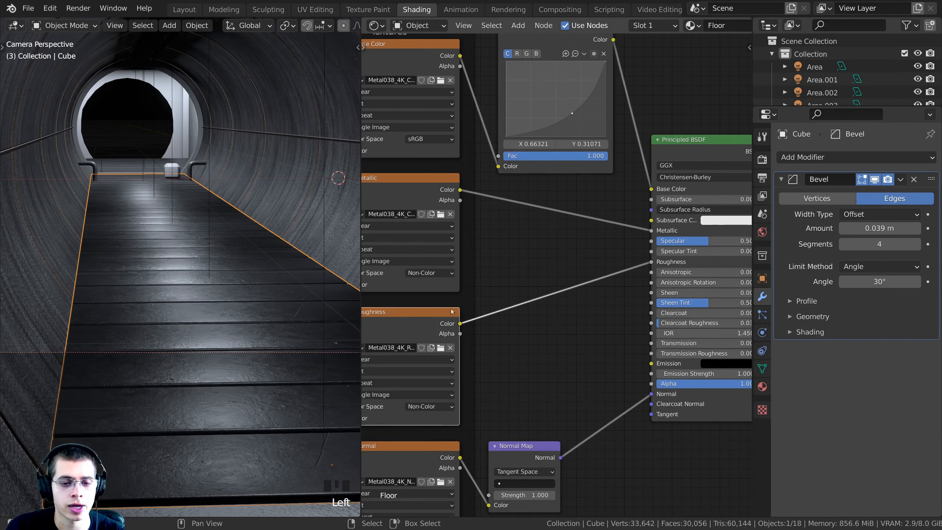
key("shift+a")
left_click(508, 258)
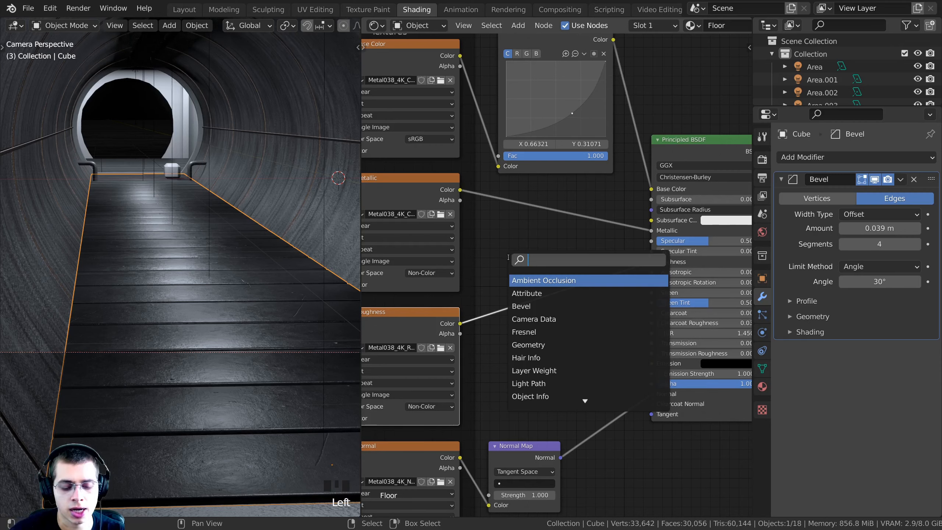
type("col")
key("Return")
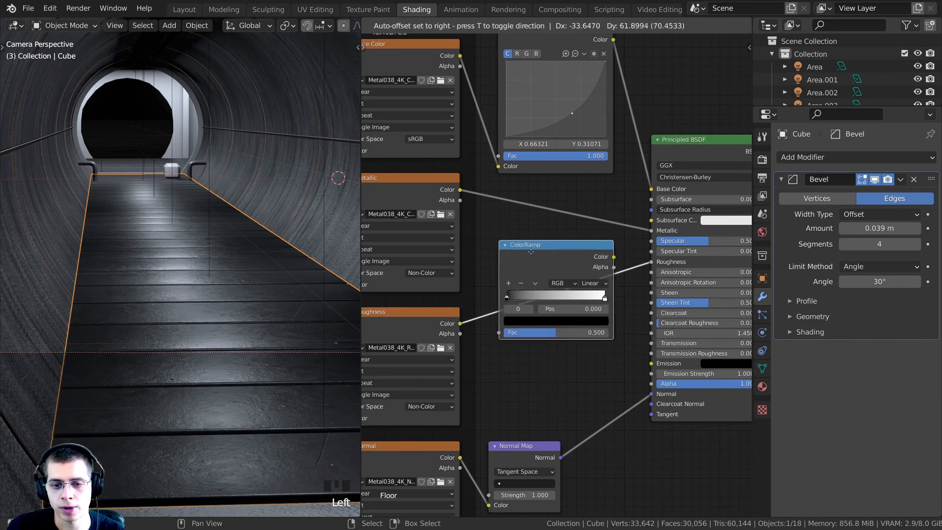
left_click(563, 286)
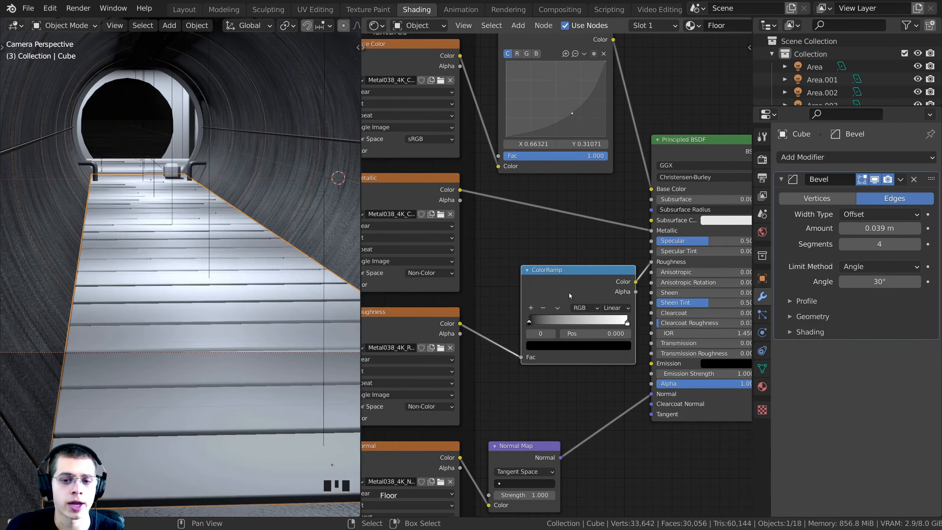
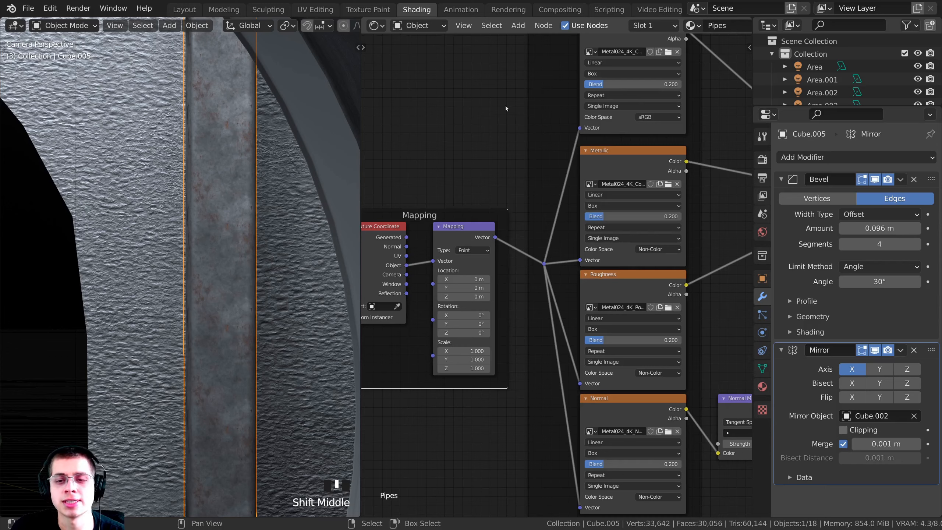
Step: Make the beam's Pipes material a single-user copy and name it Beams
scroll(663, 20, "down", 5)
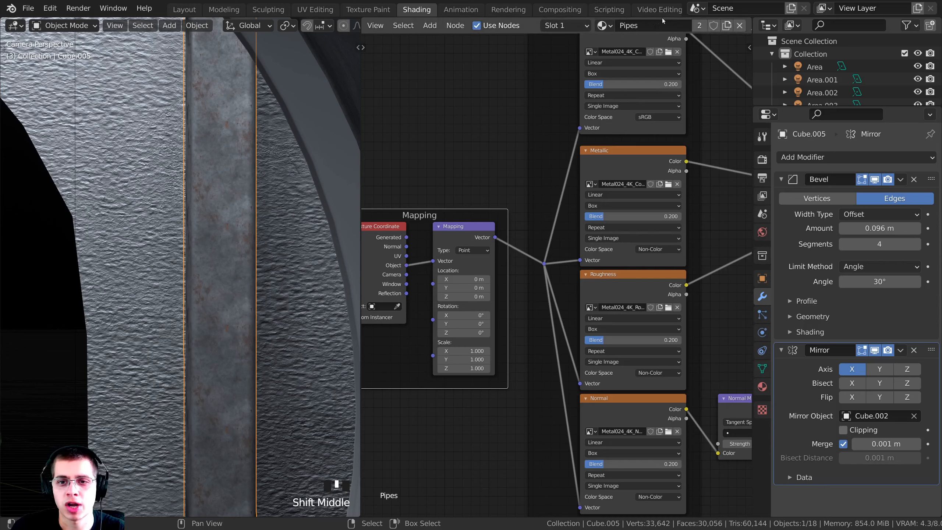
left_click(727, 28)
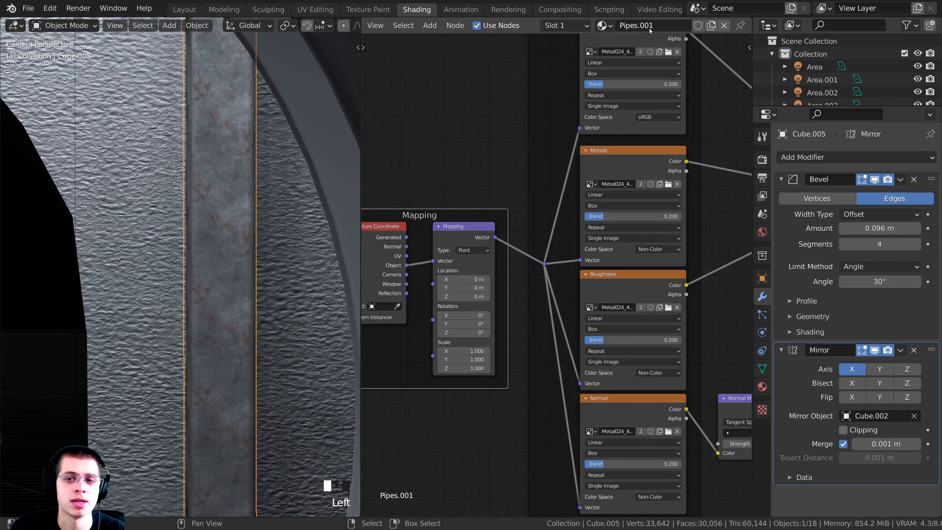
left_click(636, 26)
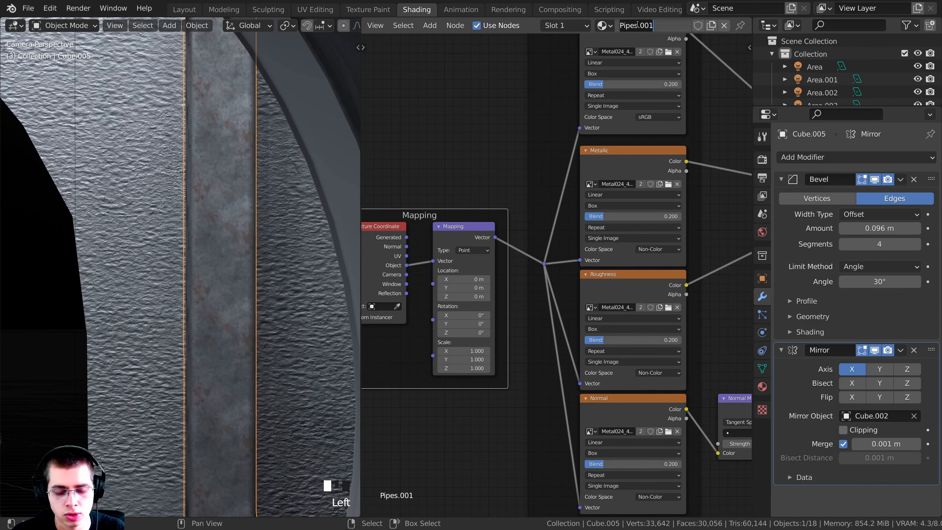
type("Beam")
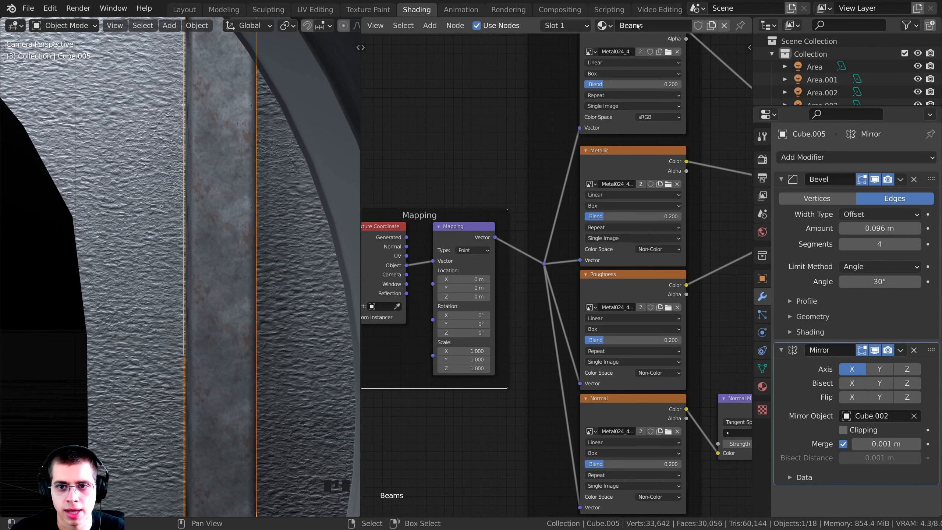
type("s")
key("Return")
Step: Set the Beams material's Mapping scale to 0.410 on X, Y and Z
middle_click_drag(393, 266, 498, 217)
scroll(498, 217, "up", 4)
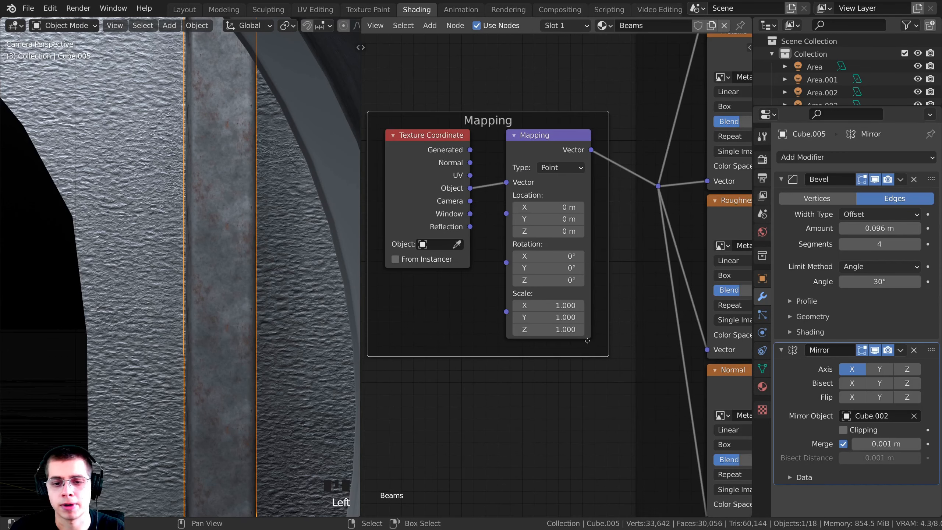
scroll(545, 280, "up", 1)
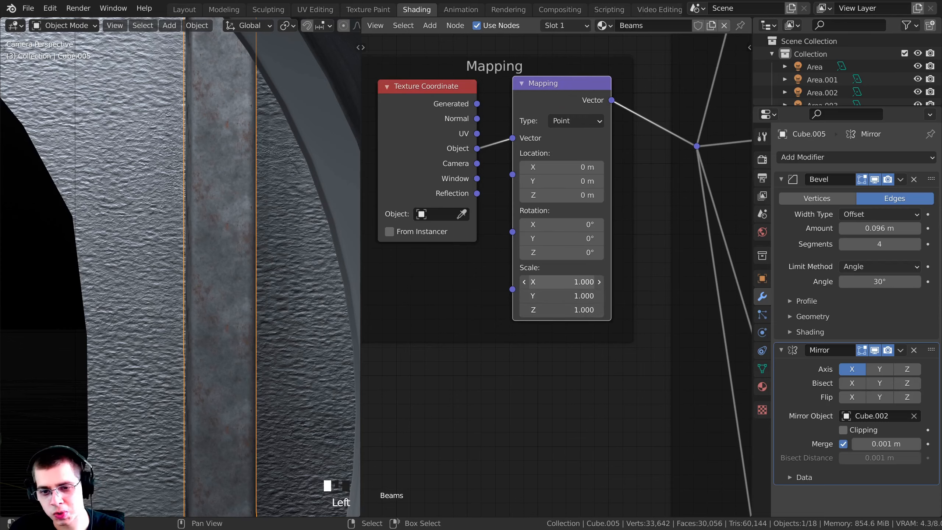
mouse_move(556, 309)
left_mouse_down()
mouse_move(663, 310)
mouse_move(549, 310)
left_mouse_up()
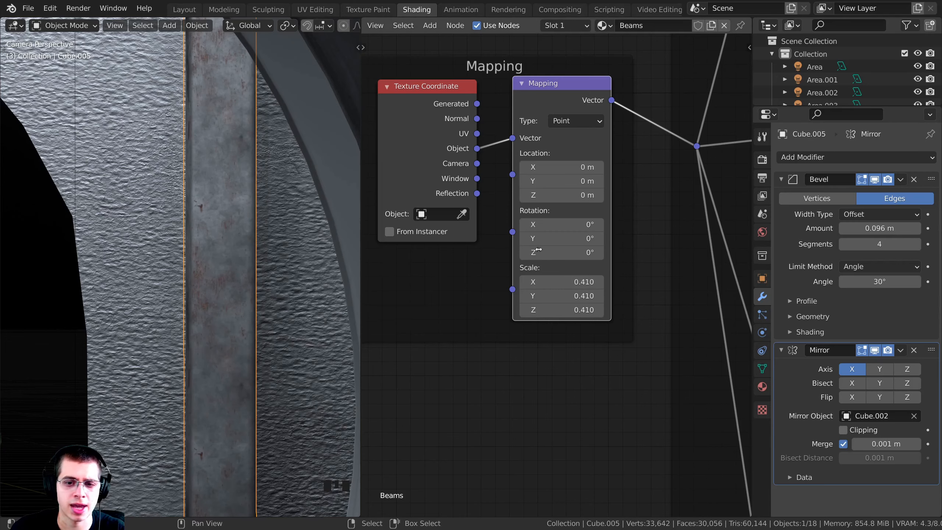
Step: Examine the rescaled rusty metal along the length of the vertical beam
scroll(212, 155, "up", 2)
middle_click_drag(213, 155, 209, 176, "shift")
scroll(211, 219, "up", 2)
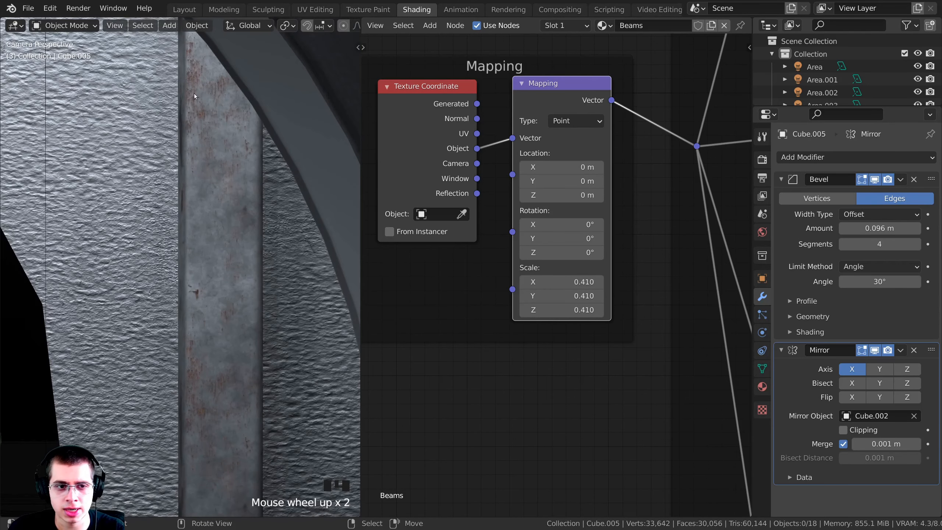
middle_click_drag(184, 141, 187, 211, "shift")
middle_click_drag(210, 271, 145, 268, "shift")
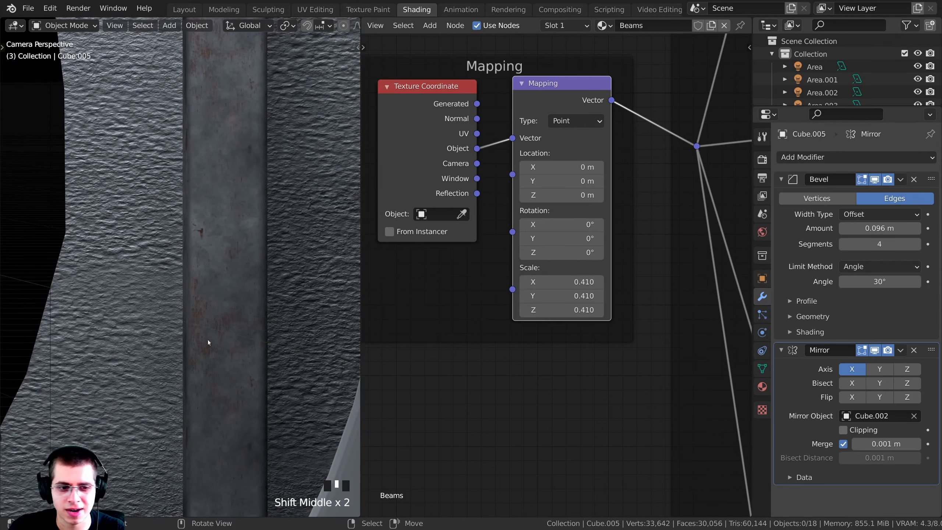
middle_click_drag(207, 341, 214, 189, "shift")
scroll(217, 331, "down", 2)
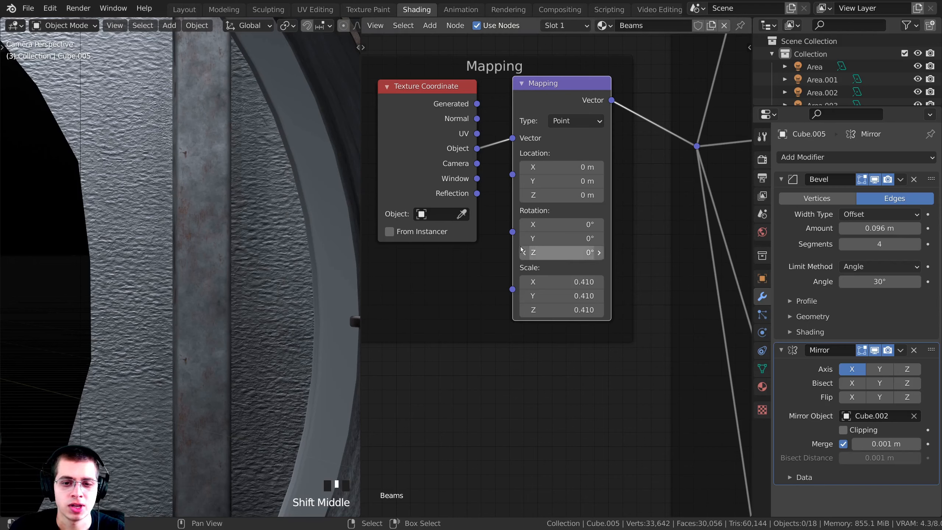
Step: Set the Mapping Y rotation to 50.8° and try the X and Z rotations, keeping both at 0°
left_click_drag(554, 242, 590, 242)
scroll(195, 244, "down", 3)
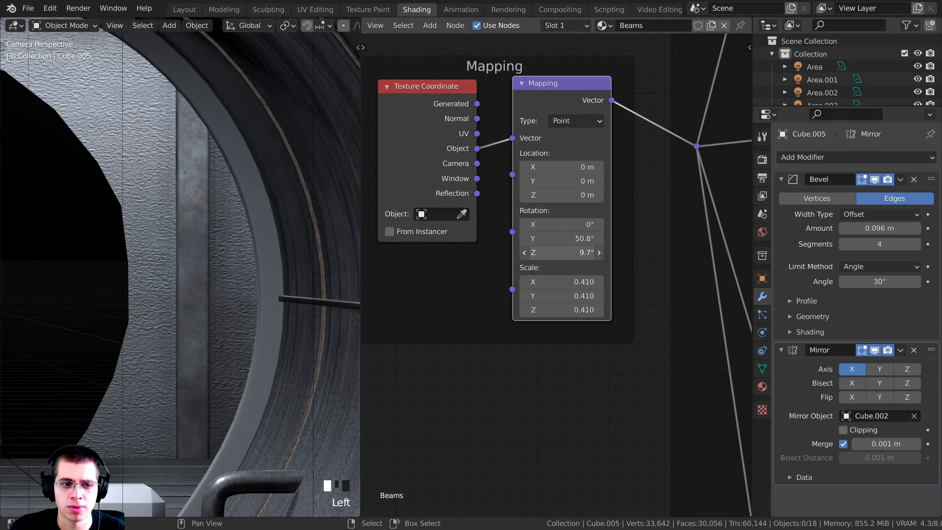
left_click_drag(562, 224, 553, 253, "shift")
right_click(562, 224)
right_click(557, 252)
Step: Check the beams from the far end of the tunnel and save the file
scroll(226, 294, "down", 3)
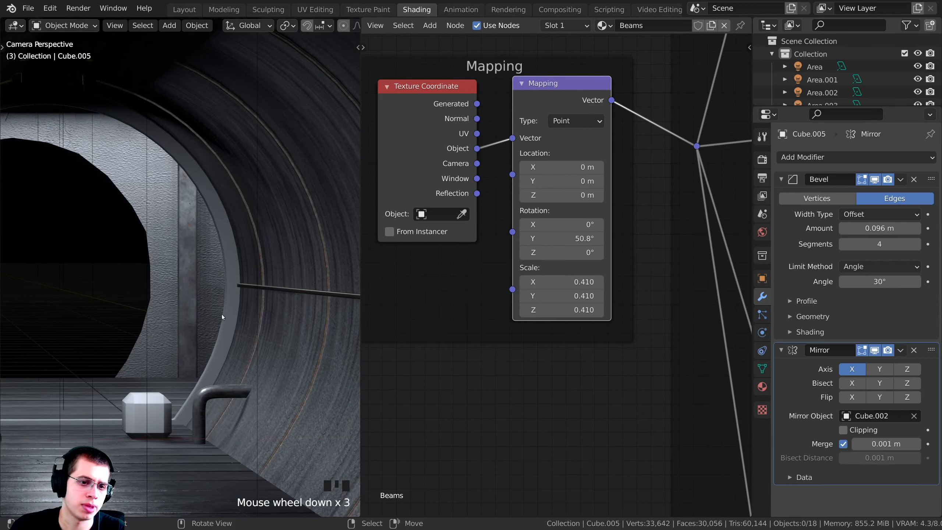
scroll(199, 272, "up", 3)
scroll(197, 261, "down", 5)
middle_click_drag(197, 260, 194, 221, "shift")
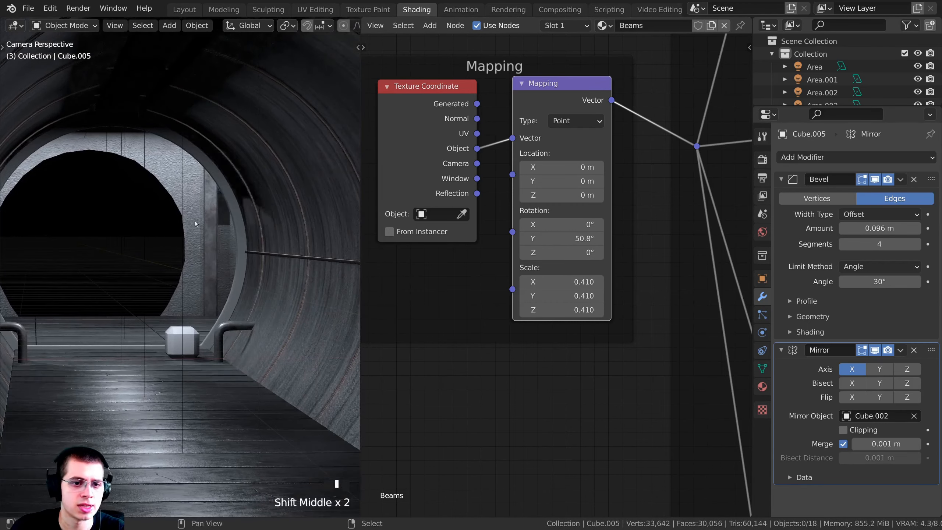
scroll(211, 258, "down", 5)
middle_click_drag(207, 258, 181, 323, "shift")
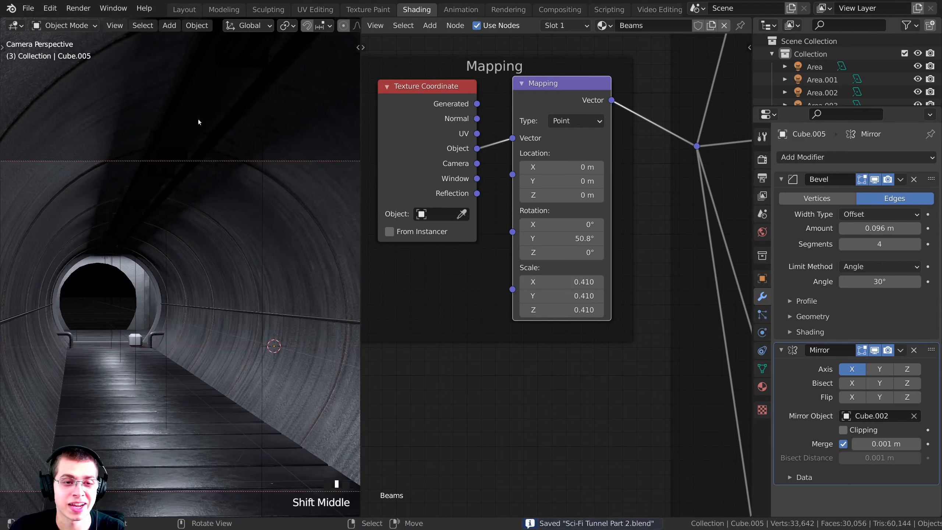
Step: Select the arrayed ceiling structure, brighten the viewport with another shading mode and assign it the Pipes material
right_click(225, 82)
key("g")
left_click(191, 177)
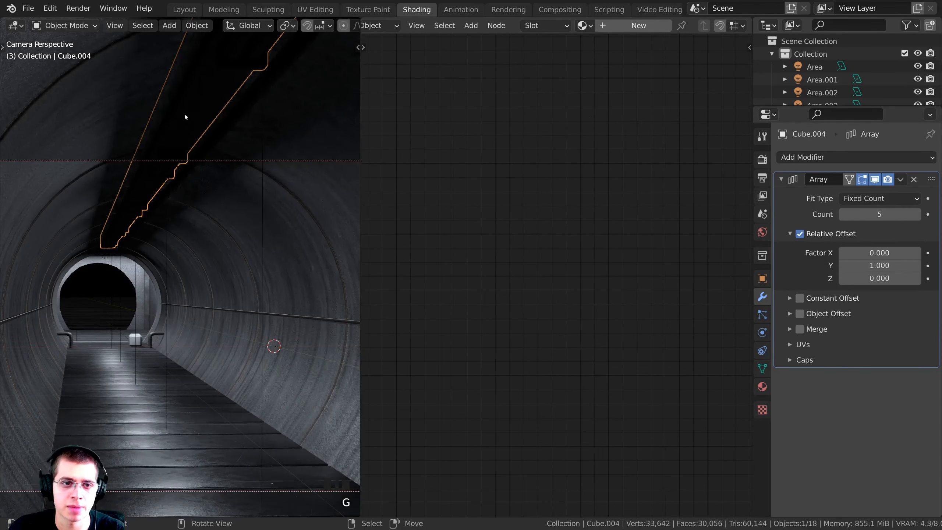
key("z")
middle_click_drag(280, 228, 281, 319, "shift")
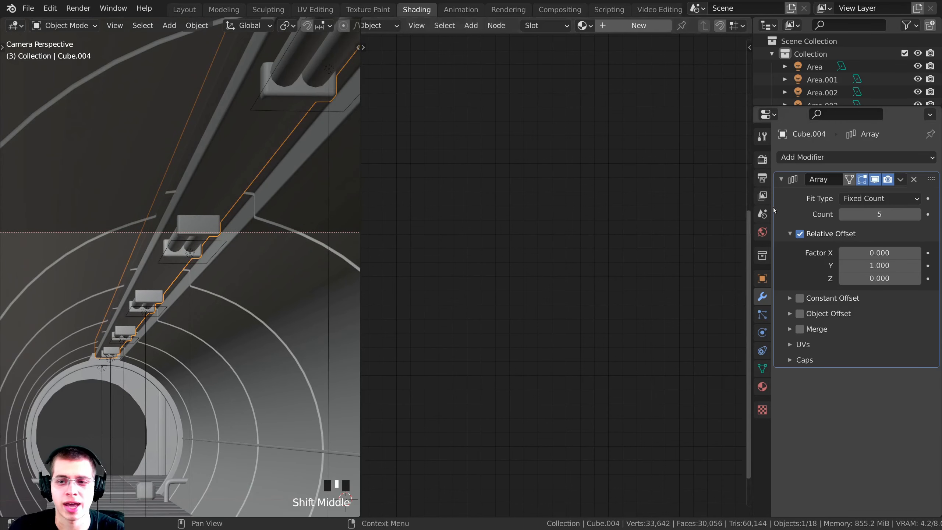
left_click(583, 26)
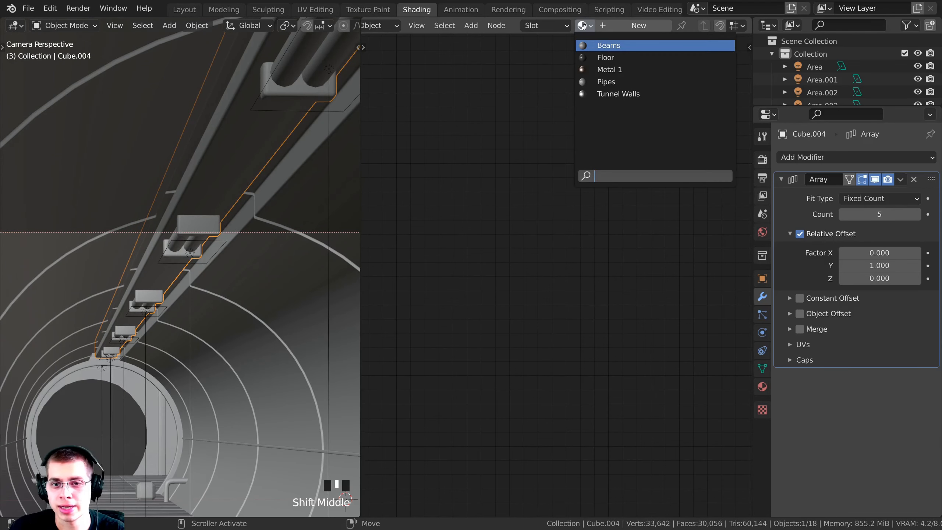
left_click(606, 82)
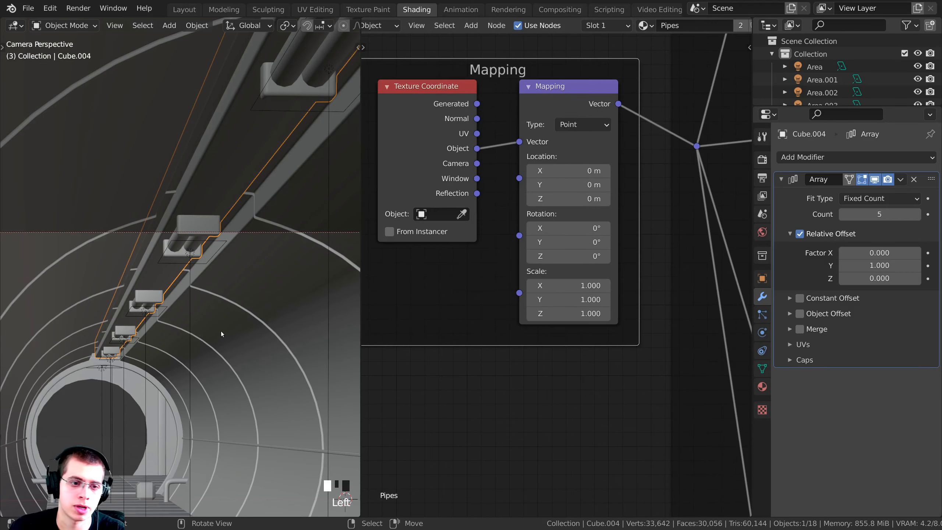
Step: Examine how the Pipes material maps onto the ceiling supports and inspect its Mapping and texture nodes
scroll(230, 243, "up", 2)
middle_click_drag(266, 327, 240, 278, "shift")
scroll(243, 147, "up", 3)
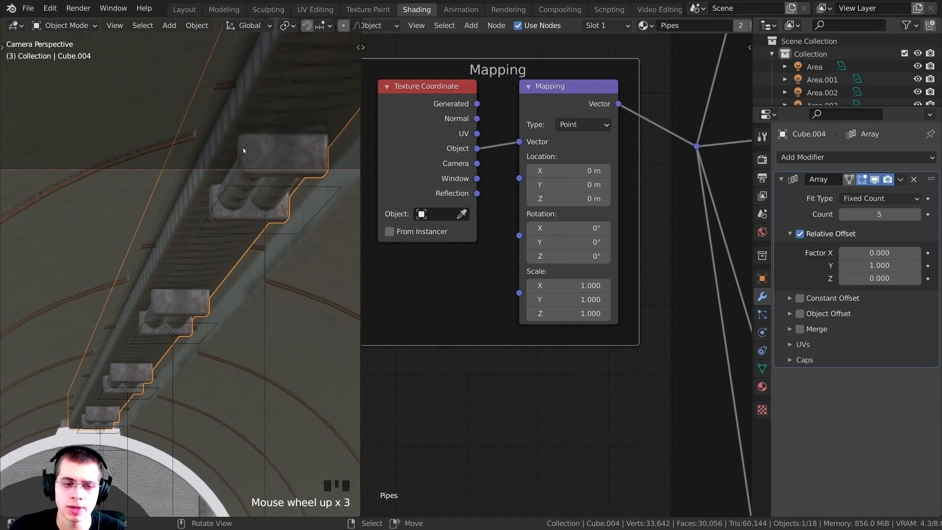
key("z")
key("z")
scroll(247, 171, "up", 3)
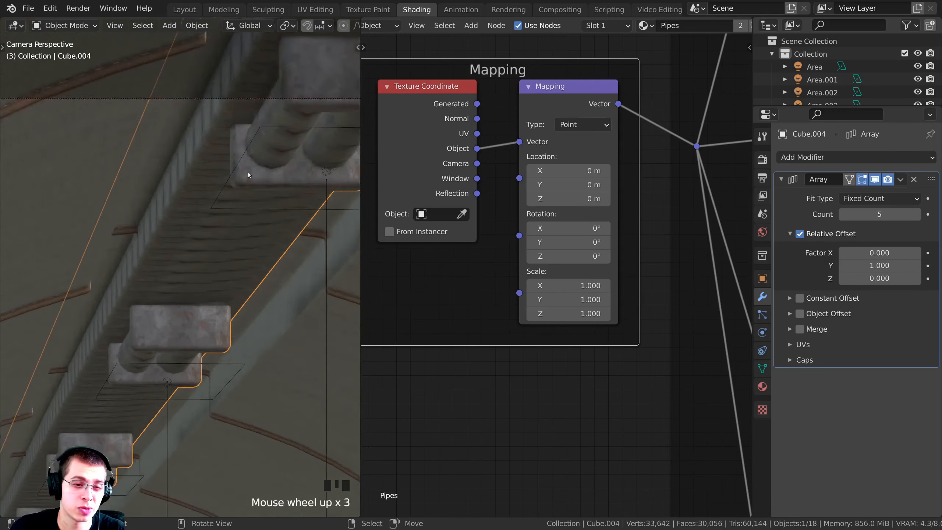
scroll(155, 234, "up", 1)
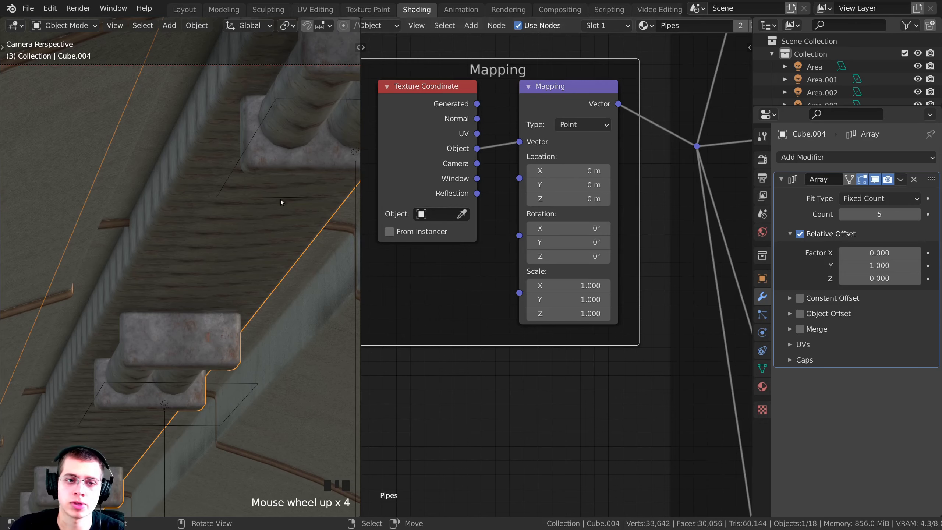
scroll(579, 112, "down", 4)
middle_click_drag(578, 112, 527, 218)
middle_click_drag(738, 26, 679, 14)
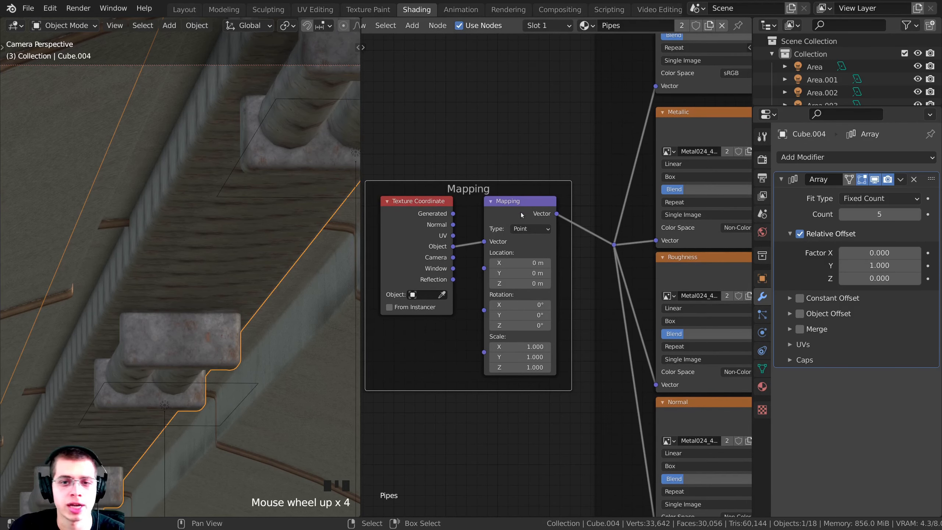
Step: Make a separate copy of the Pipes material for the ceiling structure and name it Metal Top
left_click(709, 26)
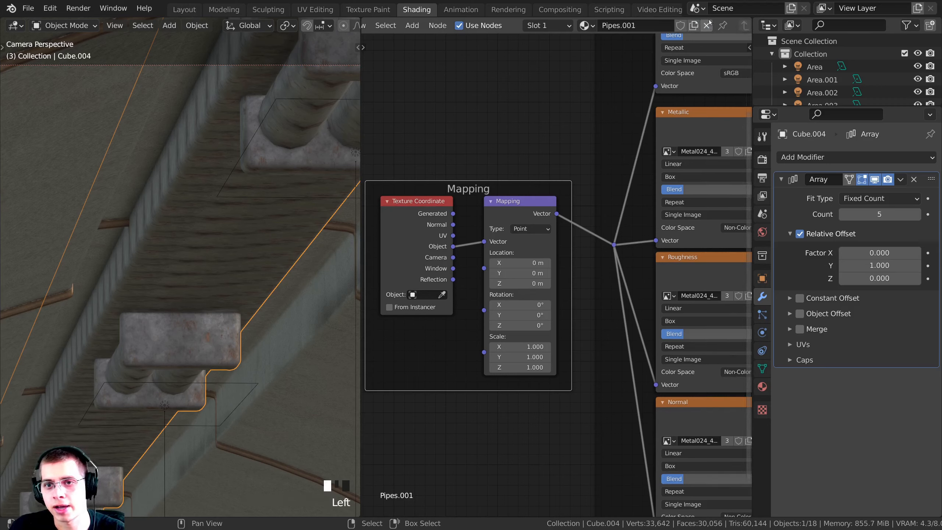
double_click(633, 26)
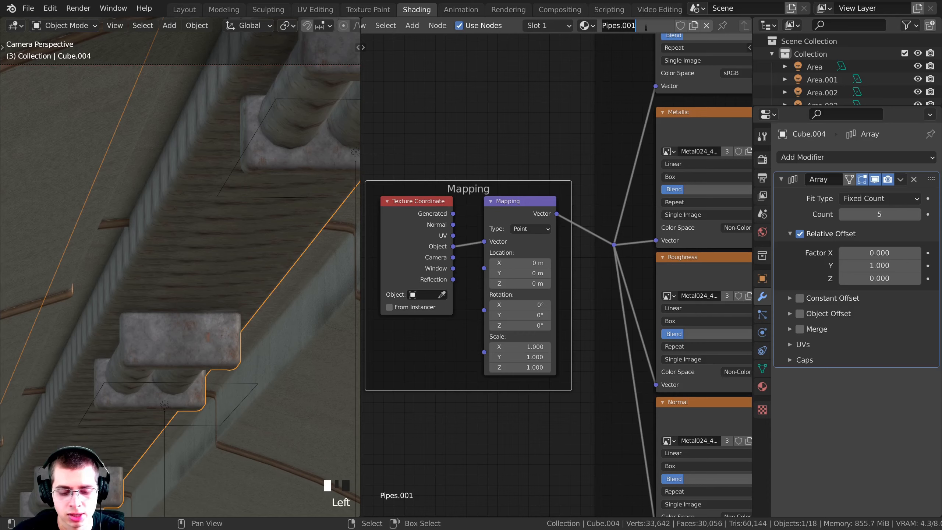
type("Metal T")
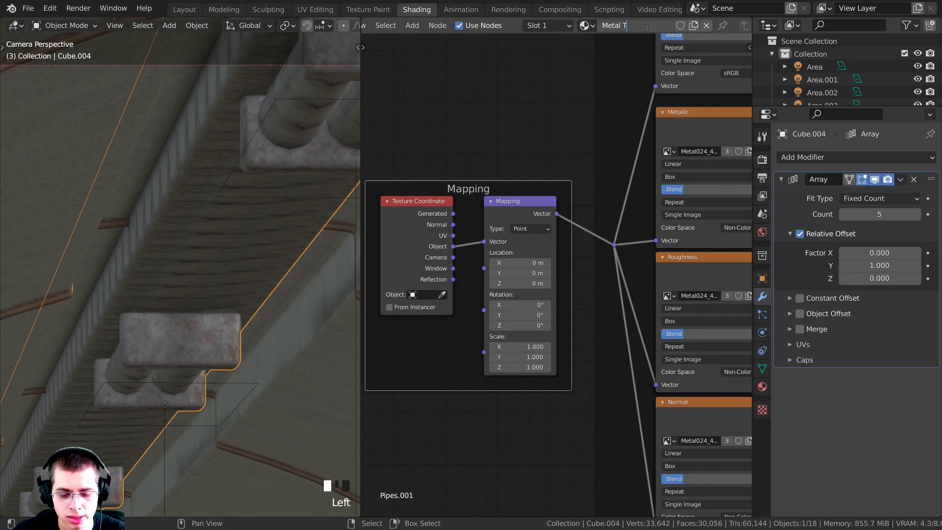
type("op")
key("Return")
Step: In Edit Mode on the arrayed ceiling structure, select both linked light tubes beneath the beam
scroll(590, 44, "up", 1)
scroll(219, 190, "up", 3)
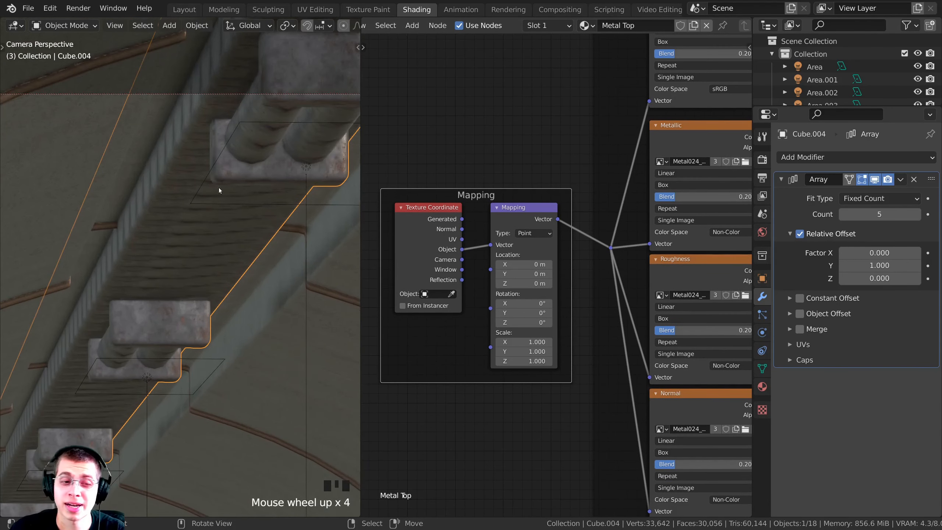
middle_click_drag(177, 226, 181, 235, "shift")
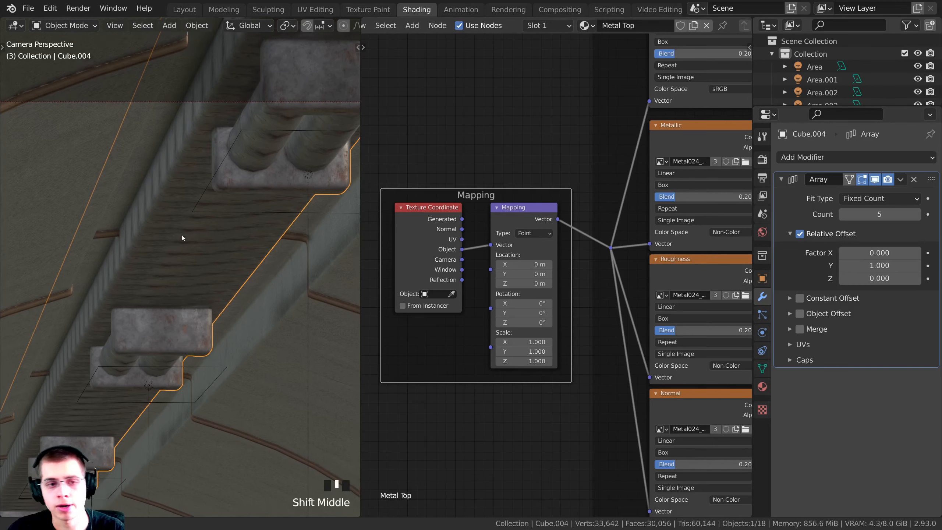
scroll(139, 304, "down", 6)
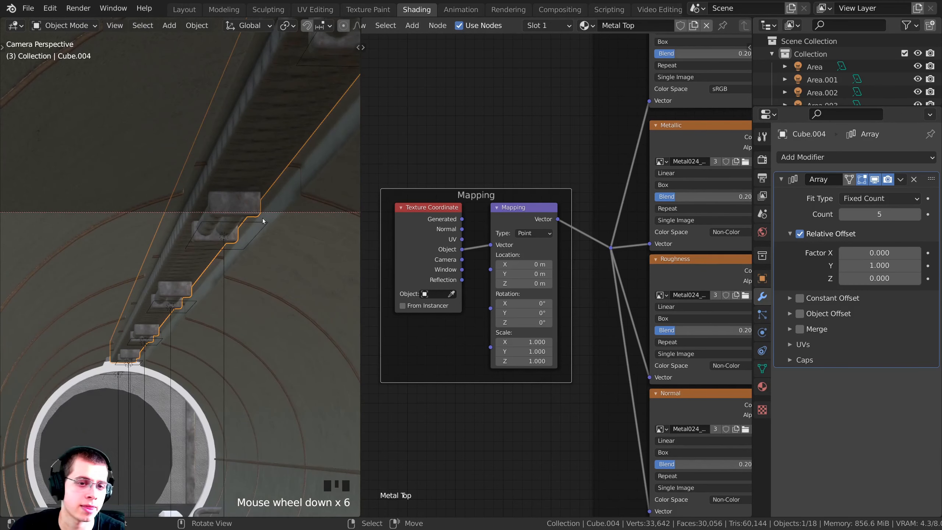
middle_click_drag(138, 303, 249, 205, "shift")
key("Tab")
key("a")
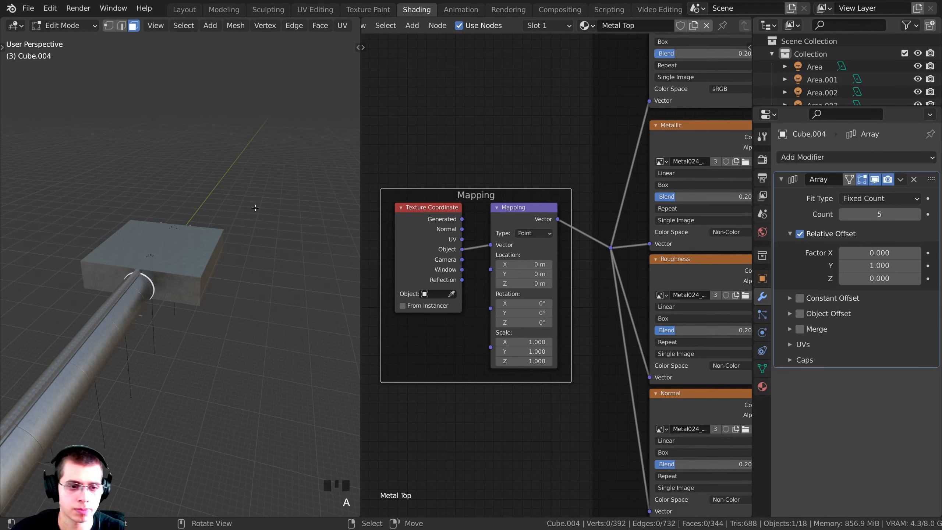
key("a")
key("KP_Decimal")
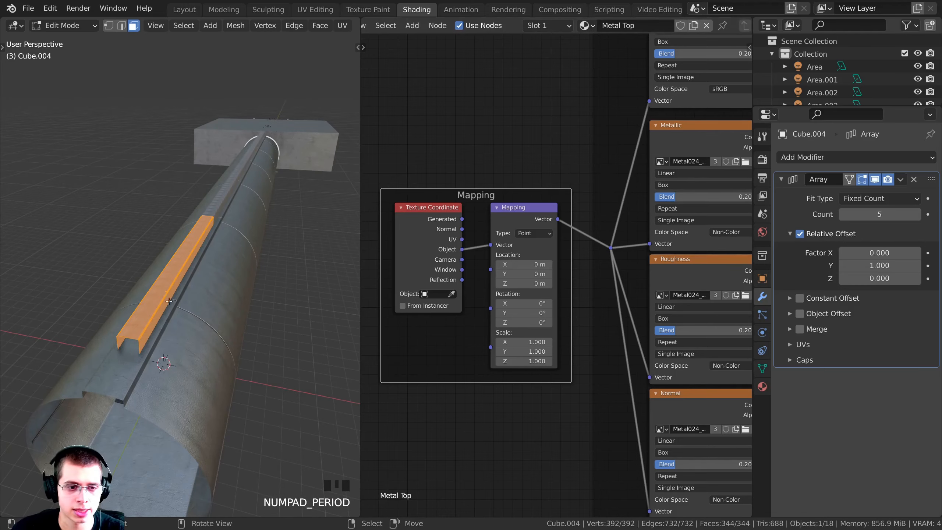
middle_click_drag(207, 213, 172, 258)
scroll(185, 246, "up", 2, "shift")
scroll(189, 271, "up", 2)
scroll(171, 258, "up", 1)
key("a")
scroll(168, 244, "up", 1)
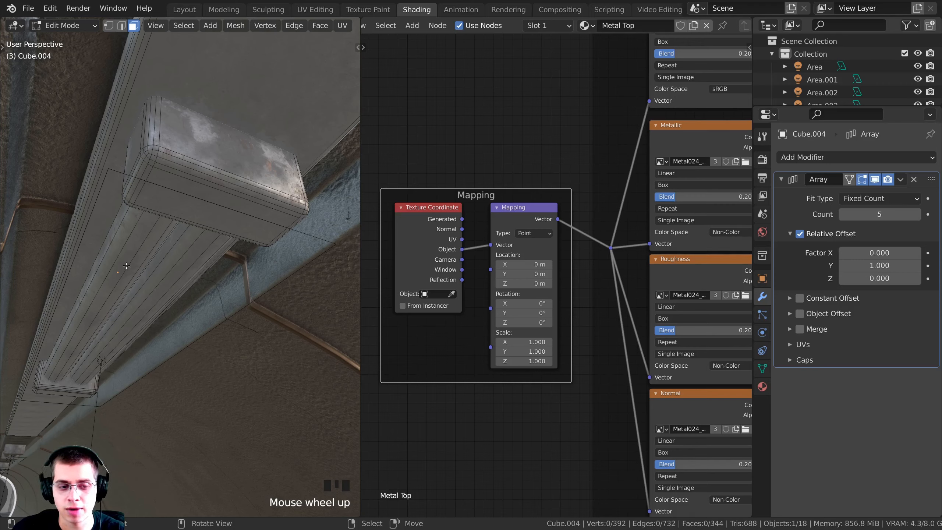
key("l")
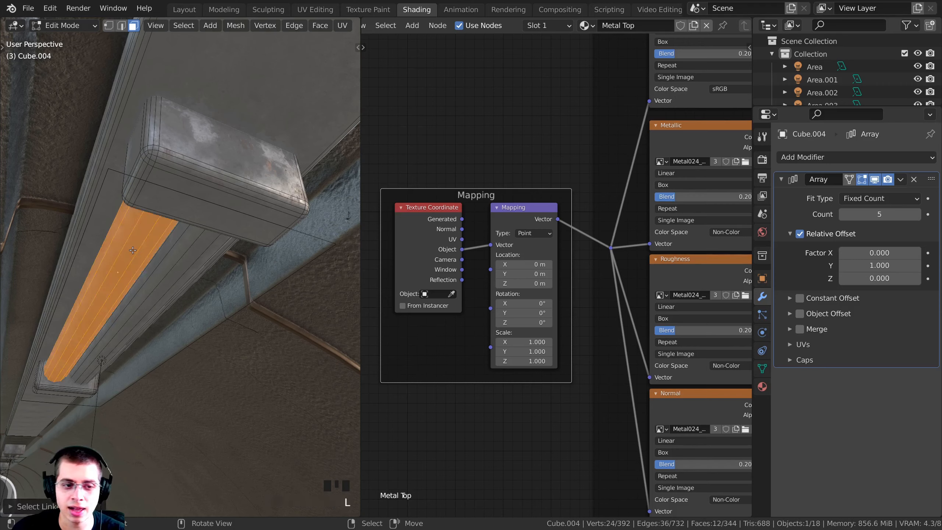
key("l")
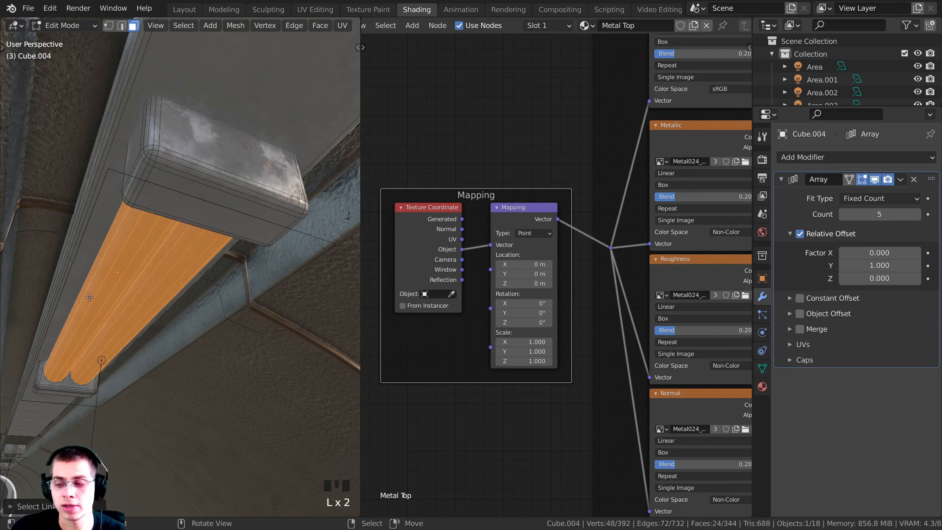
Step: Add a second material slot to the ceiling structure and create a new material in it named Lights
middle_click_drag(94, 303, 148, 282)
key("g")
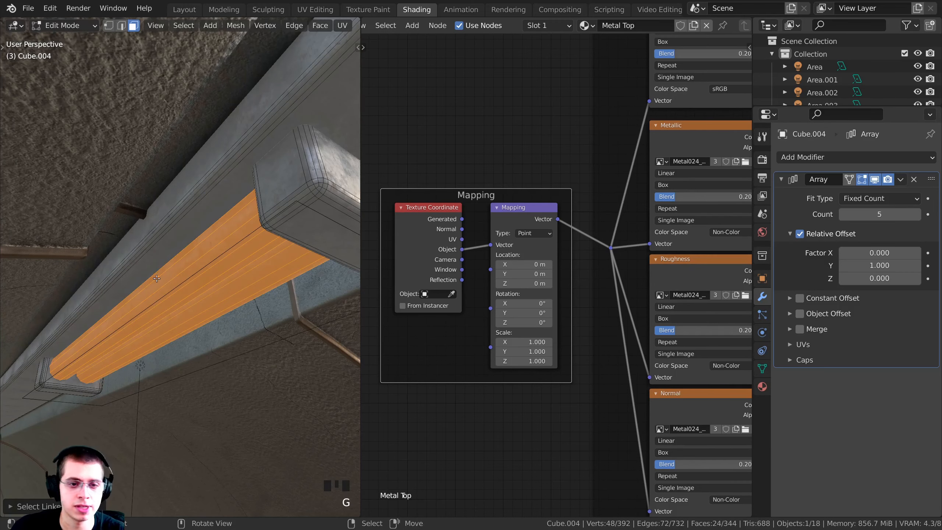
left_click(760, 386)
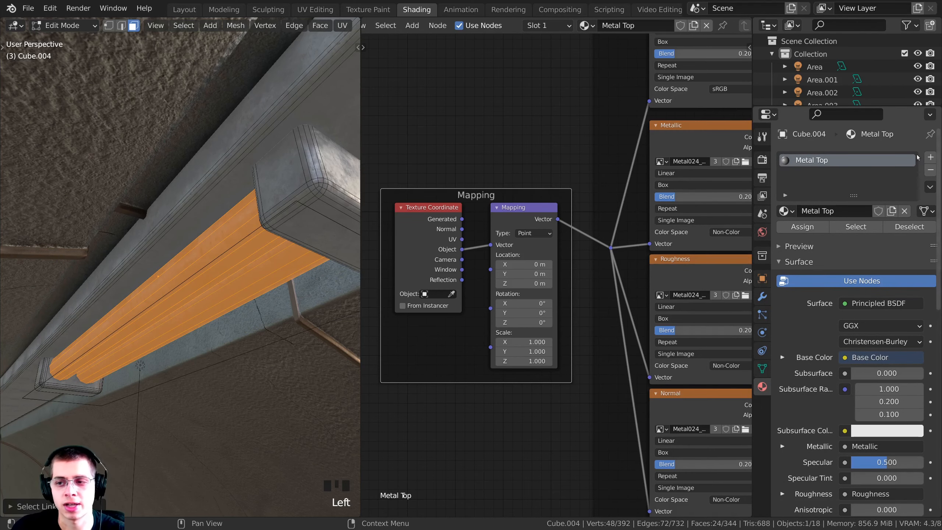
left_click(930, 156)
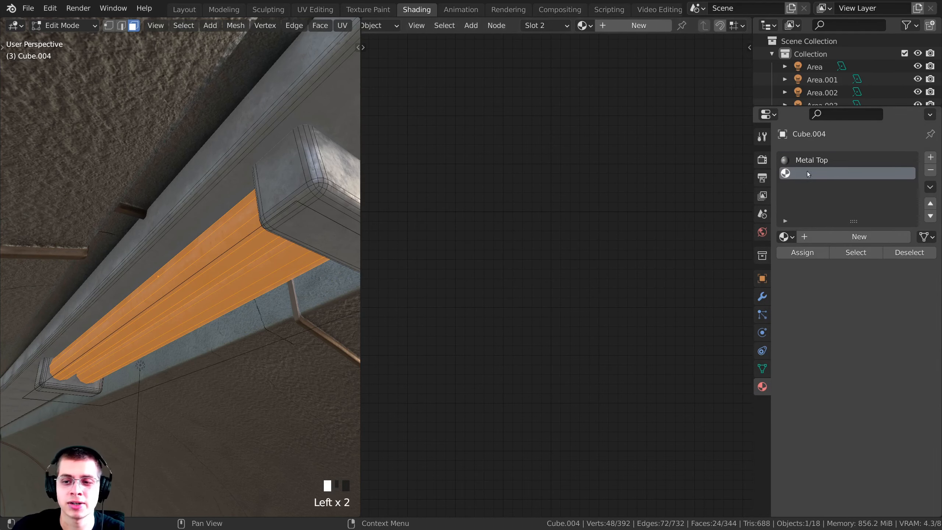
left_click(822, 237)
left_click(816, 236)
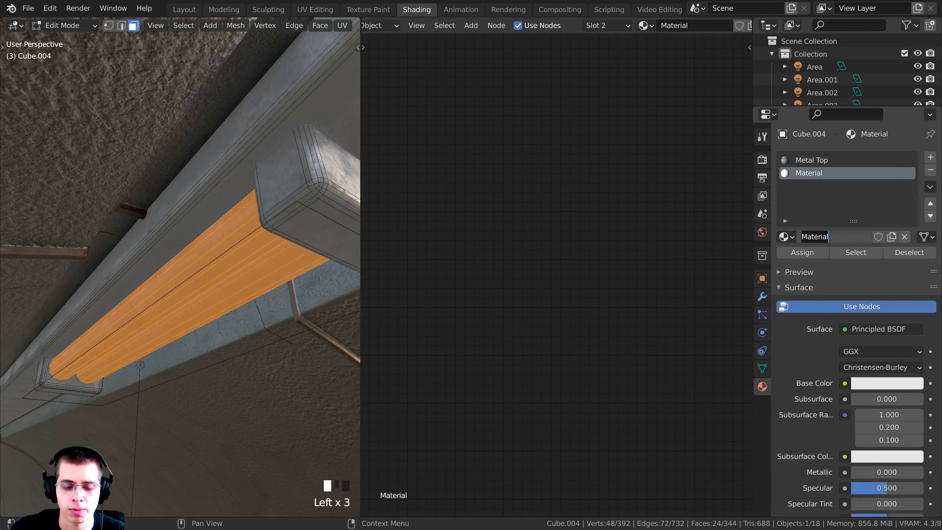
type("Lights")
key("Return")
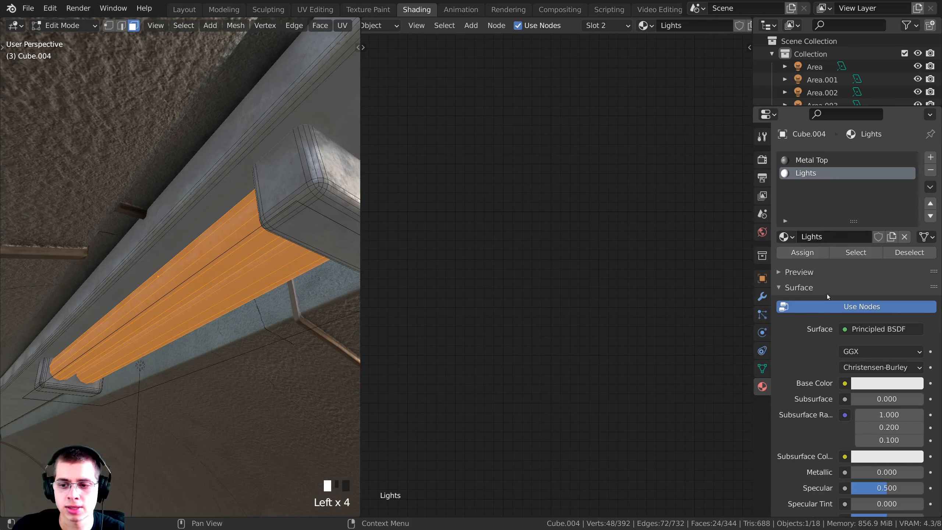
Step: Change the Lights material's surface to Emission with a strength of 5 and a pale blue color
scroll(828, 295, "down", 2)
left_click(864, 299)
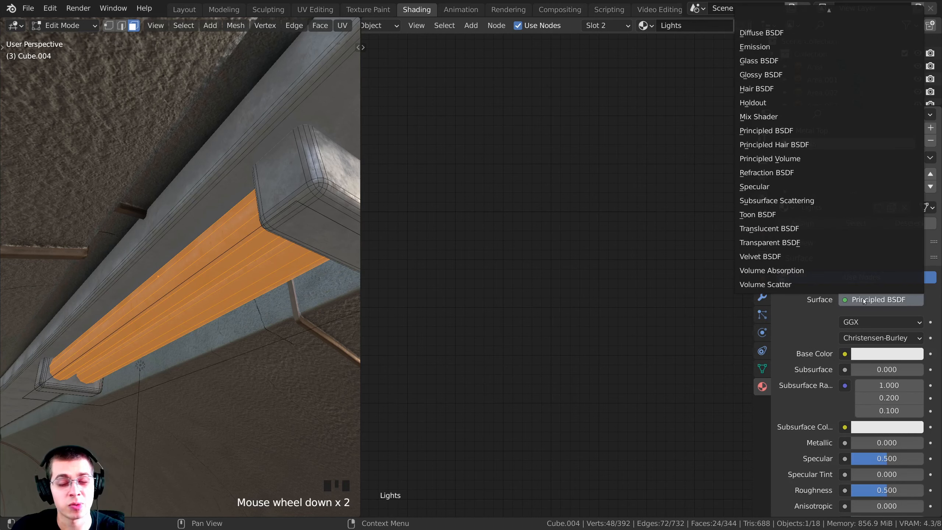
left_click(863, 301)
left_click(864, 300)
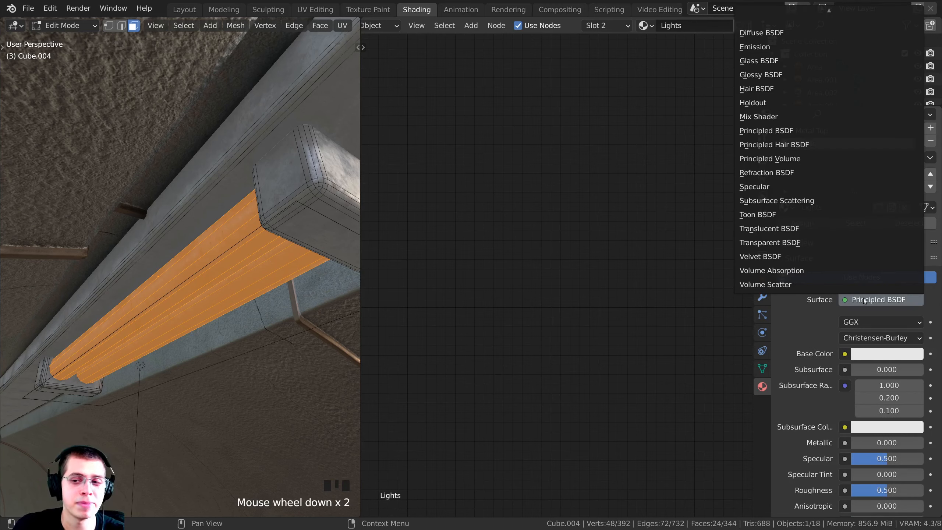
left_click(758, 47)
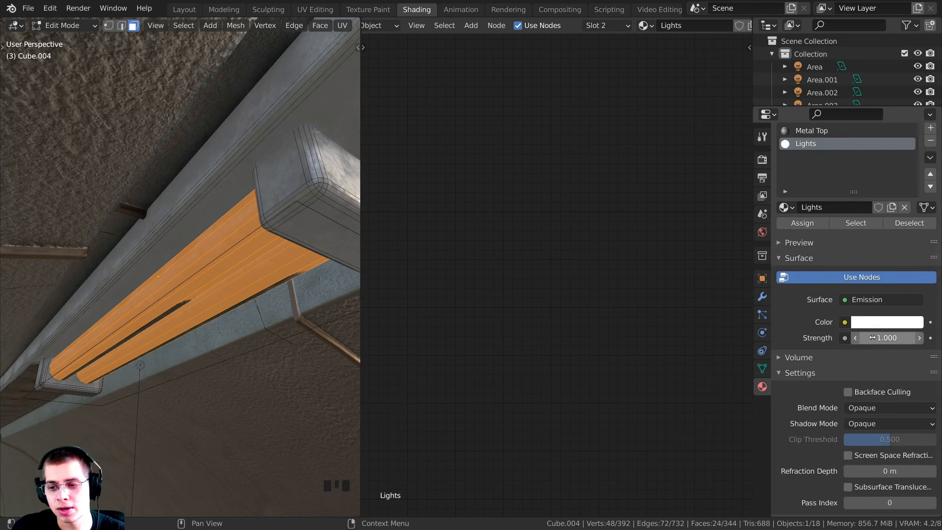
left_click(873, 337)
type("5")
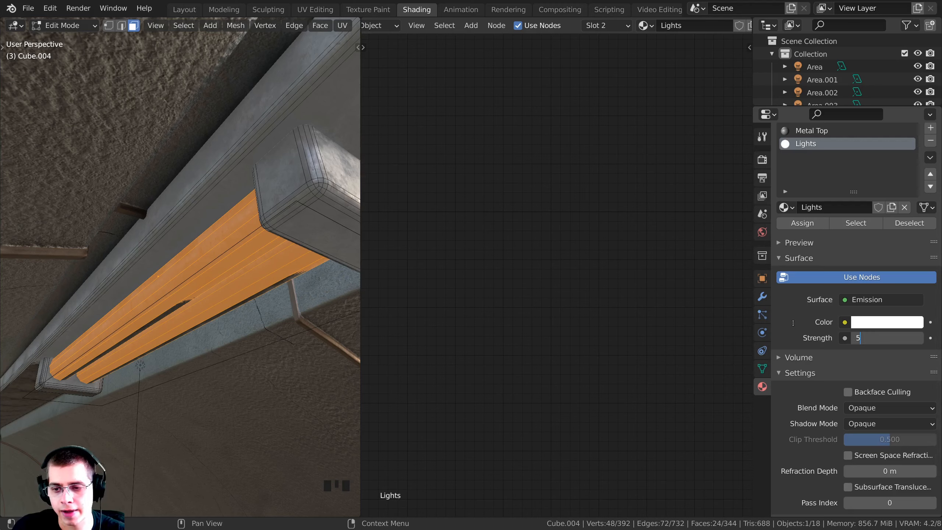
left_click(863, 331)
left_click(874, 323)
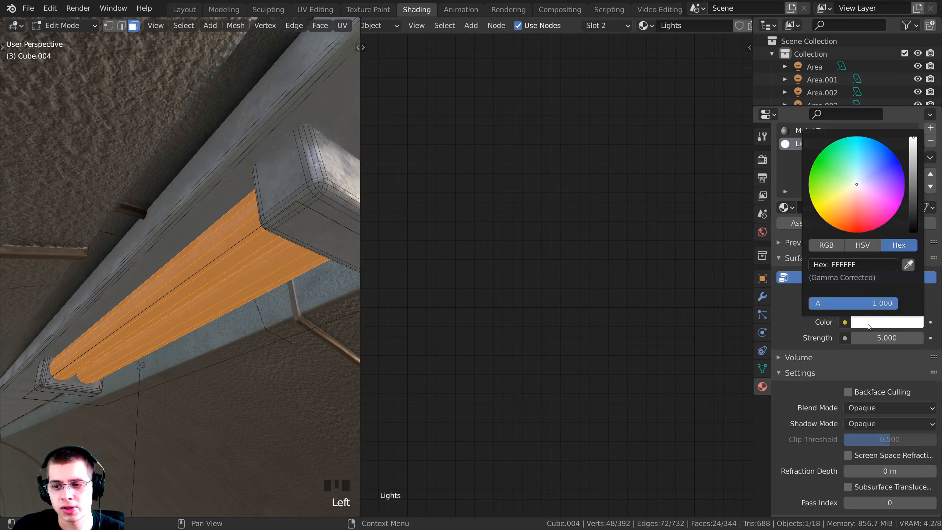
left_click(855, 179)
left_click_drag(857, 181, 861, 180)
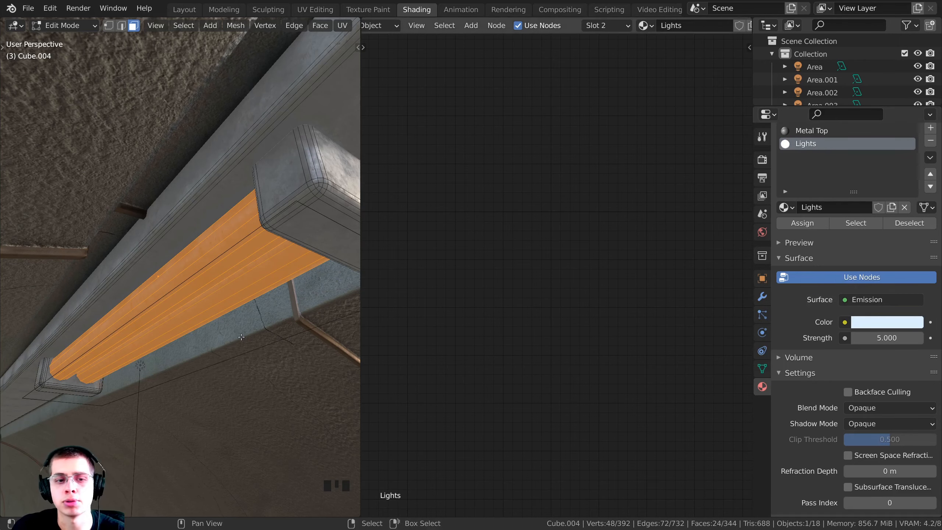
Step: Assign the Lights material to the selected light tubes
middle_click_drag(241, 338, 189, 288)
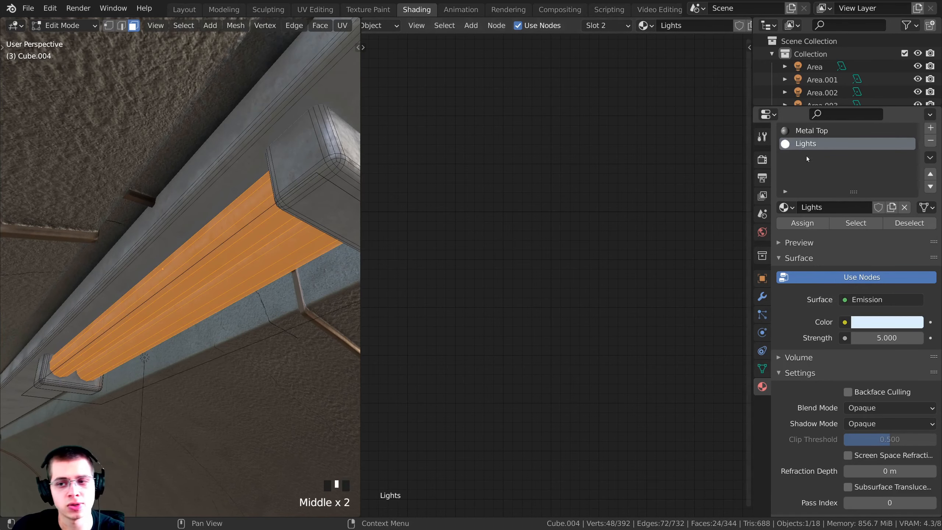
scroll(805, 138, "up", 2)
middle_click_drag(130, 267, 142, 273)
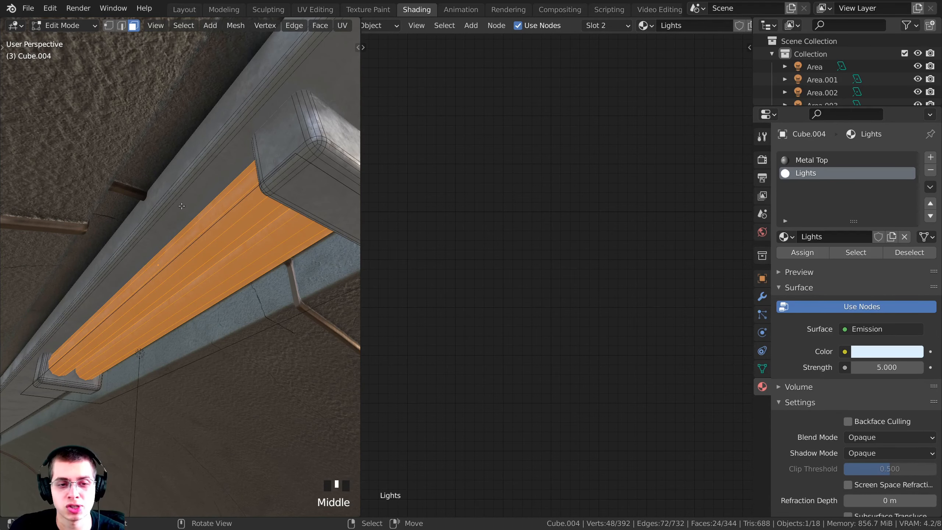
left_click(808, 175)
key("g")
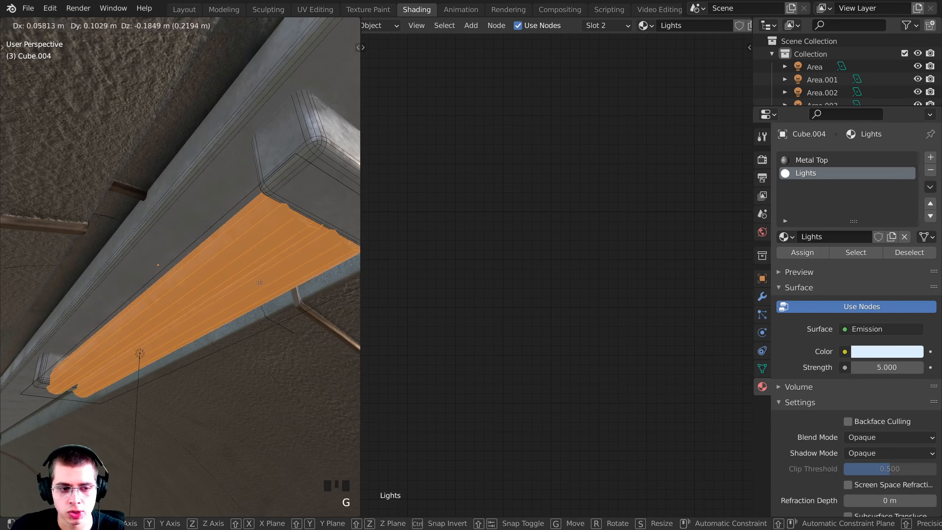
right_click(259, 282)
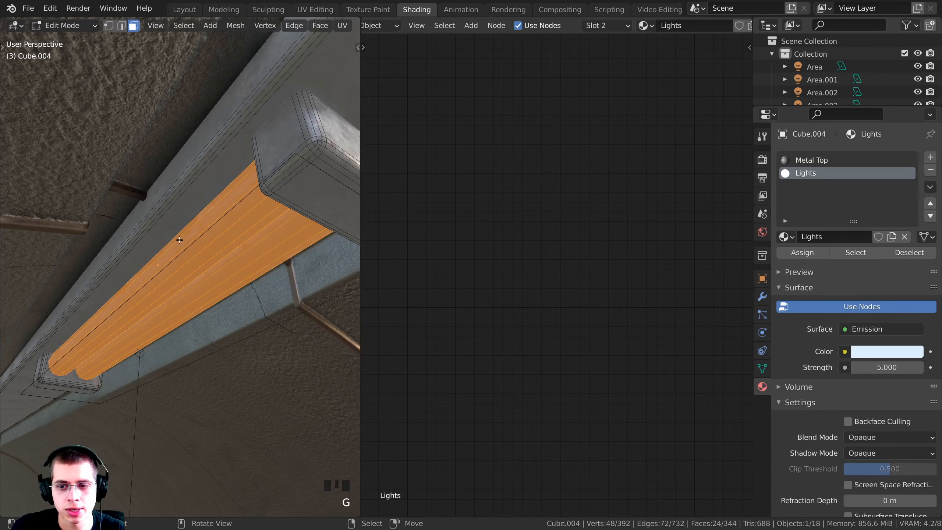
left_click(808, 254)
Step: Return to Object Mode, check the glowing tubes through the camera and save the file
key("Tab")
key("KP_0")
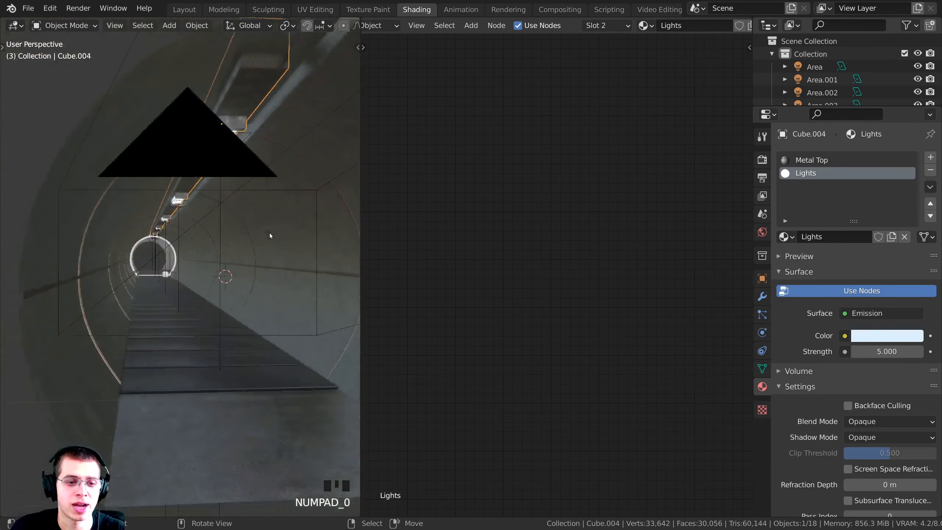
scroll(189, 243, "up", 2)
scroll(189, 244, "up", 4)
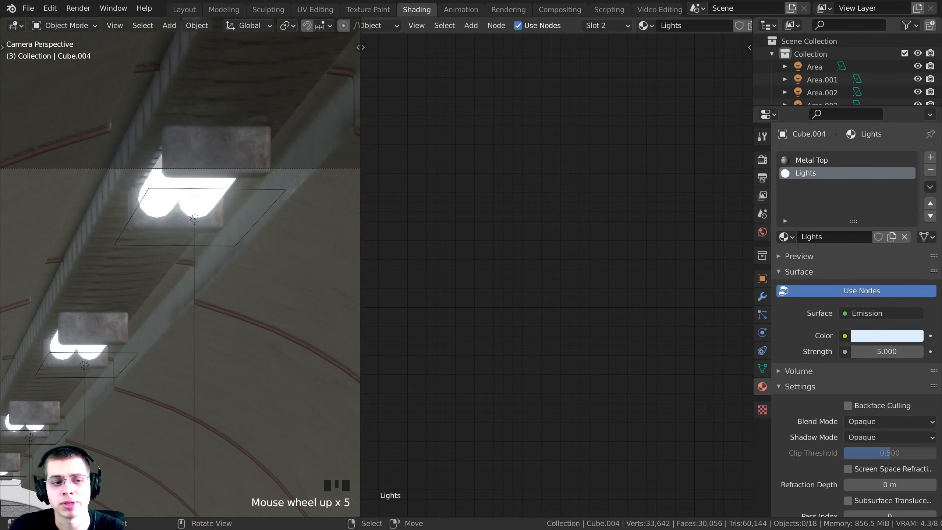
key("ctrl+s")
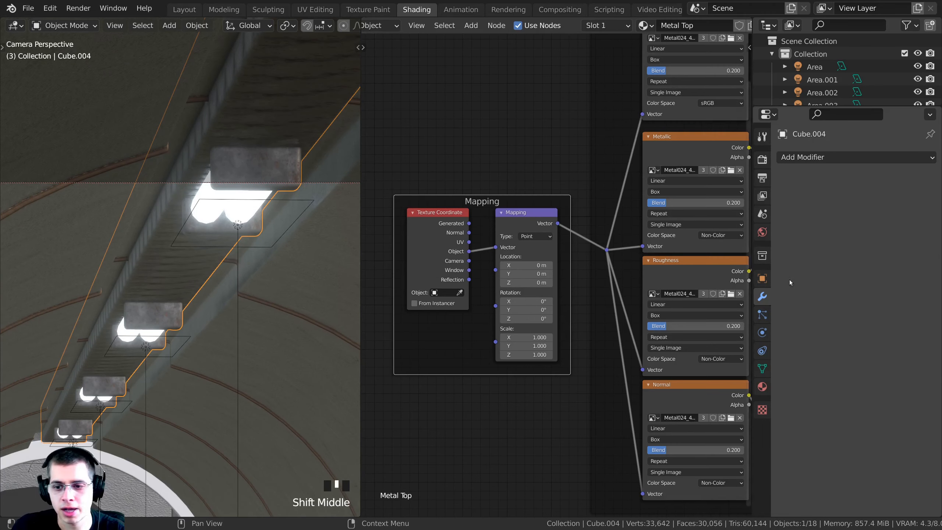
Step: Set the mapping scale of the ceiling structure's Metal Top material to 0.050 on all three axes
left_click(762, 386)
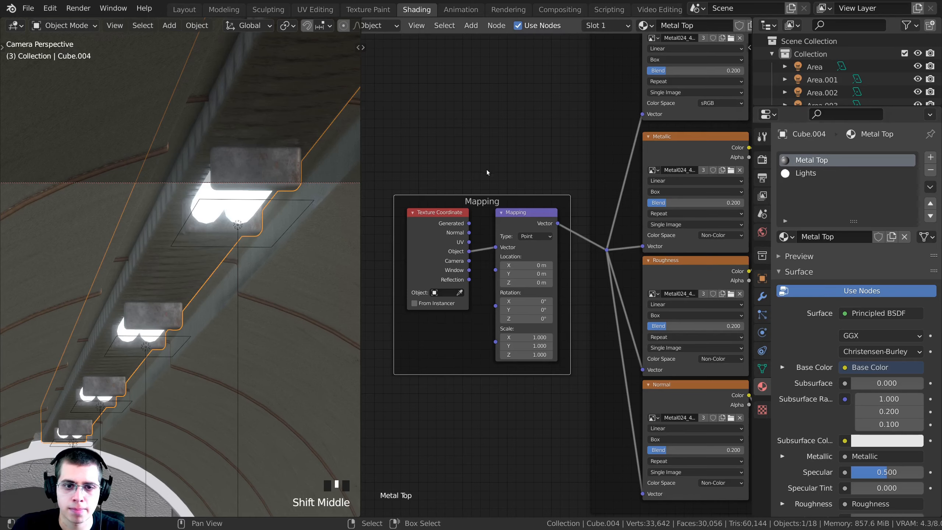
left_click_drag(360, 184, 289, 184)
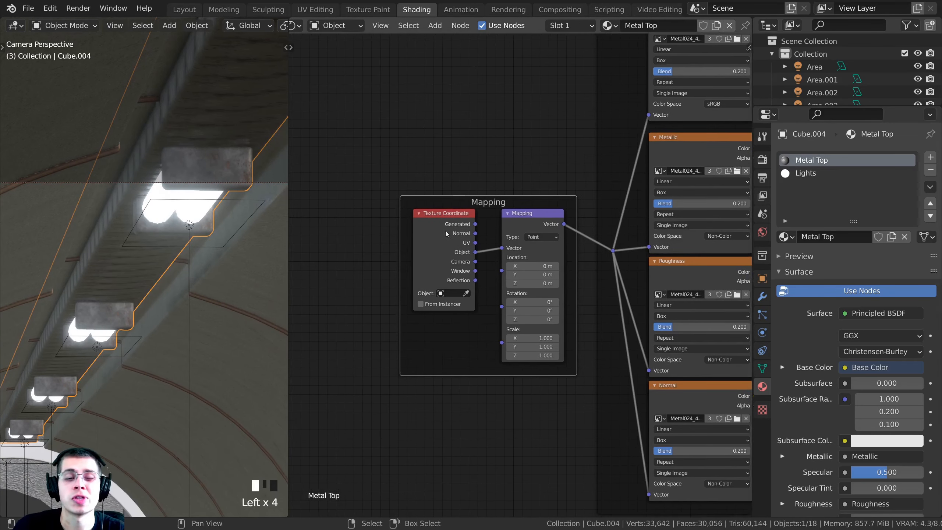
scroll(446, 233, "up", 2)
left_click_drag(423, 228, 394, 206)
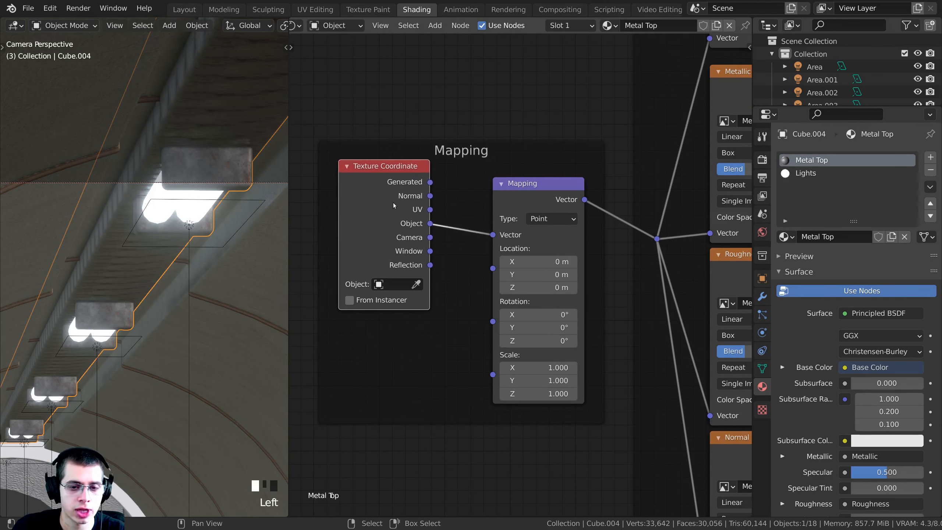
scroll(539, 366, "down", 2)
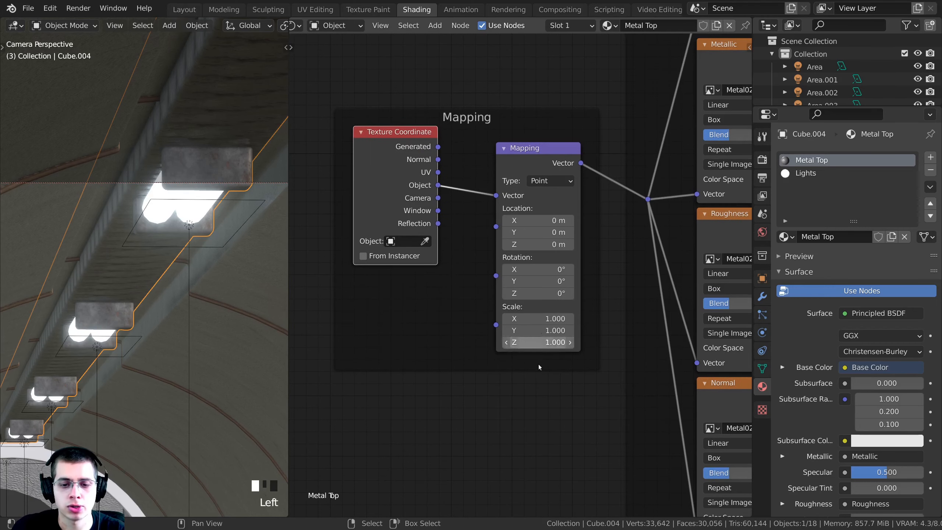
middle_click_drag(547, 330, 551, 315)
middle_click_drag(89, 296, 122, 286, "shift")
scroll(122, 286, "up", 4)
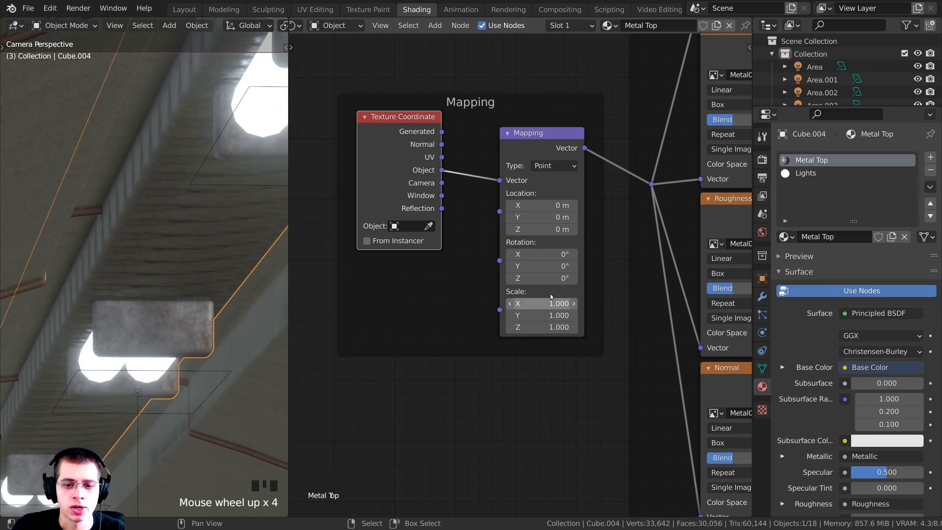
scroll(551, 296, "up", 2)
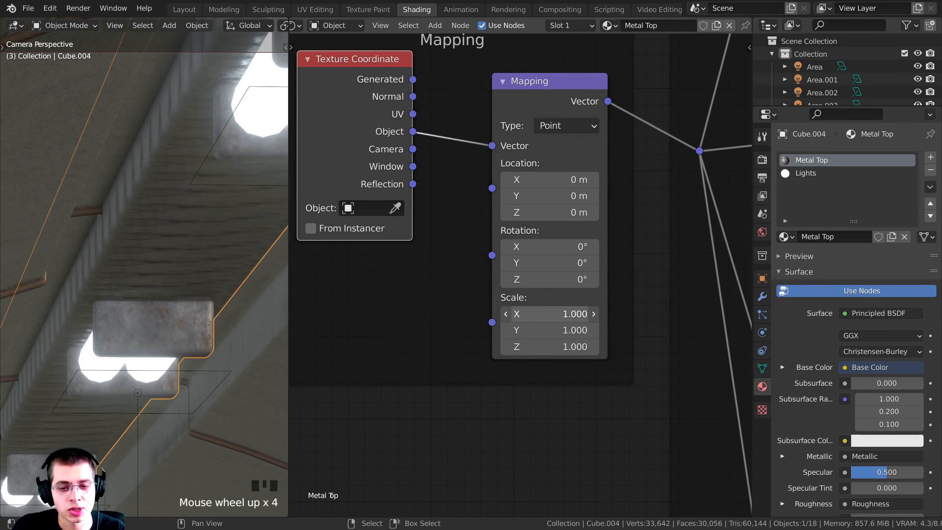
left_click_drag(550, 314, 521, 347)
scroll(144, 260, "down", 3)
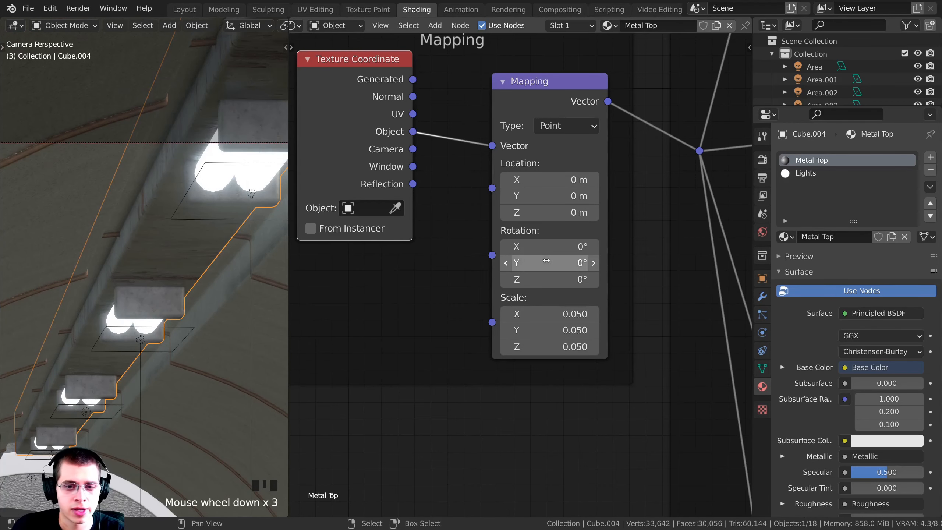
Step: Rotate the Metal Top texture mapping to 22.4° on X, 220° on Y and 40.5° on Z
left_click_drag(551, 263, 630, 263)
mouse_move(535, 245)
left_mouse_down()
mouse_move(552, 279)
mouse_move(548, 247)
left_mouse_up()
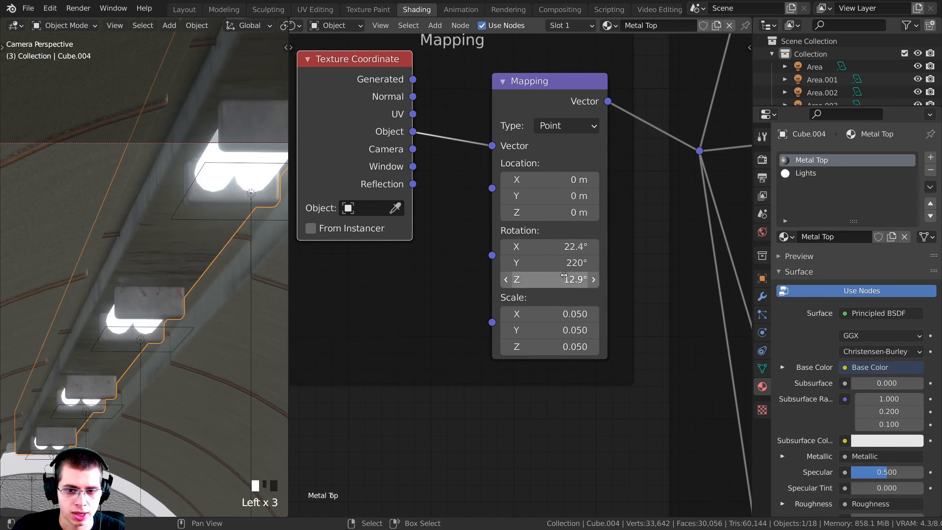
left_click_drag(536, 279, 571, 278)
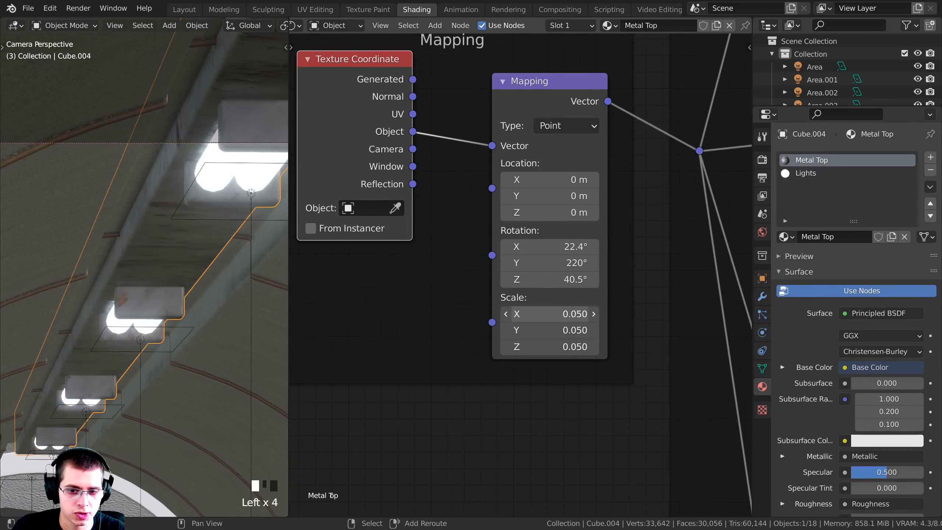
Step: Set the Metal Top mapping scale to 0.400 on all three axes, widen the 3D viewport and save the file
left_click_drag(549, 314, 553, 347, "shift")
middle_click_drag(165, 266, 239, 127, "shift")
scroll(130, 269, "up", 2)
scroll(130, 268, "down", 3)
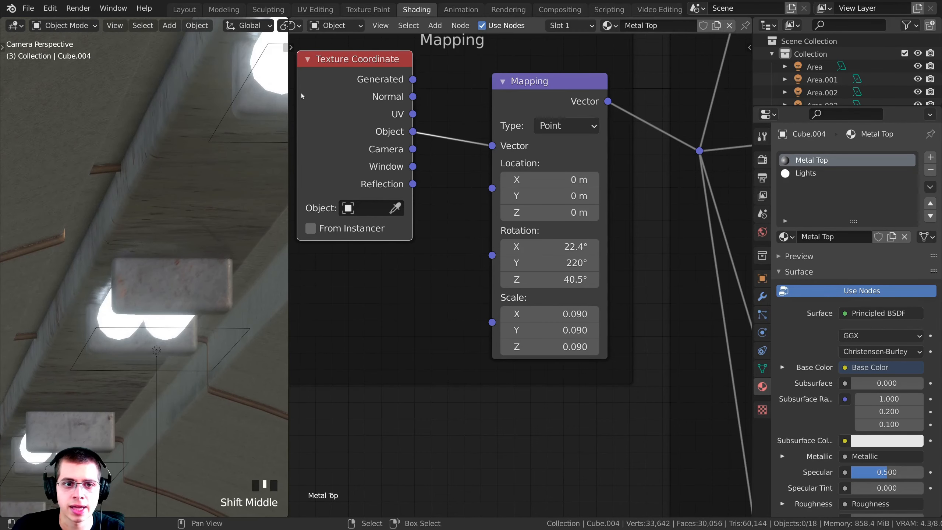
left_click_drag(289, 97, 459, 108)
middle_click_drag(359, 130, 229, 204, "shift")
scroll(254, 228, "down", 2)
scroll(248, 227, "down", 1)
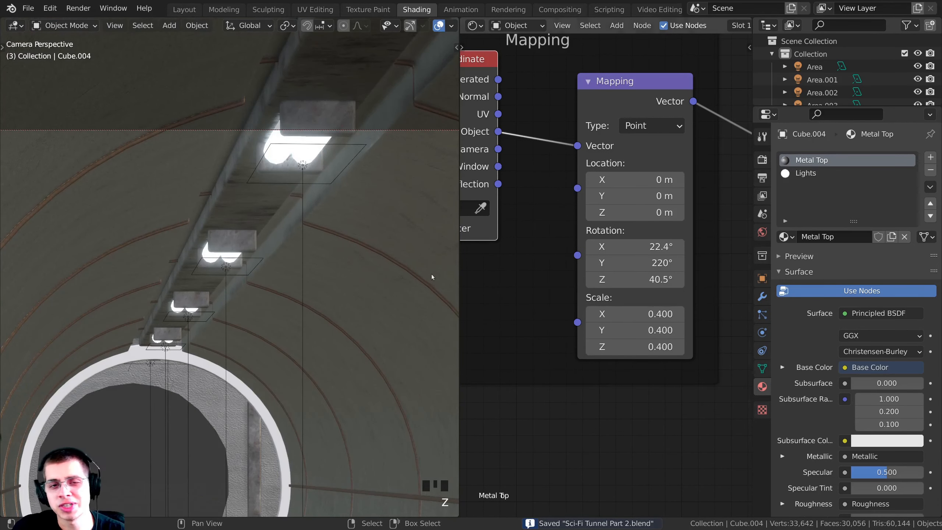
middle_click_drag(276, 196, 282, 283, "shift")
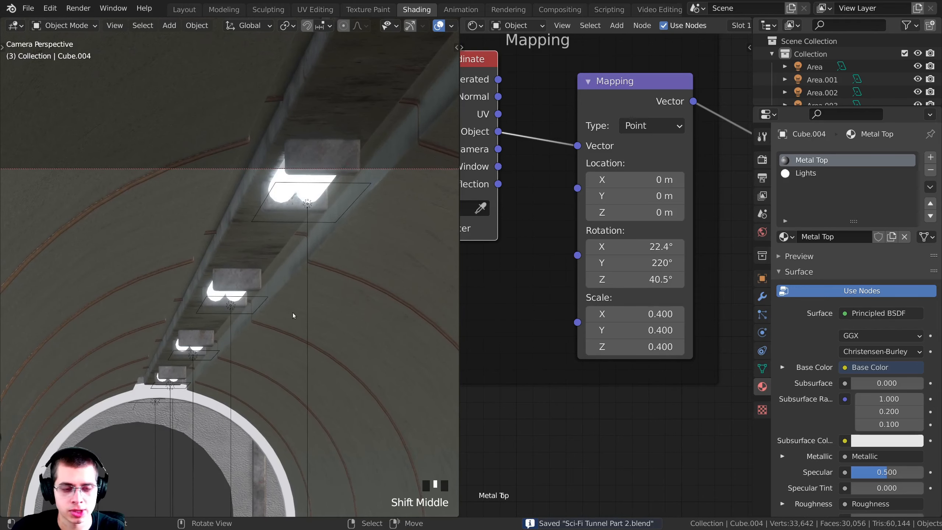
Step: Preview the tunnel in rendered shading and select the Roughness texture node of the Metal Top material
key("z")
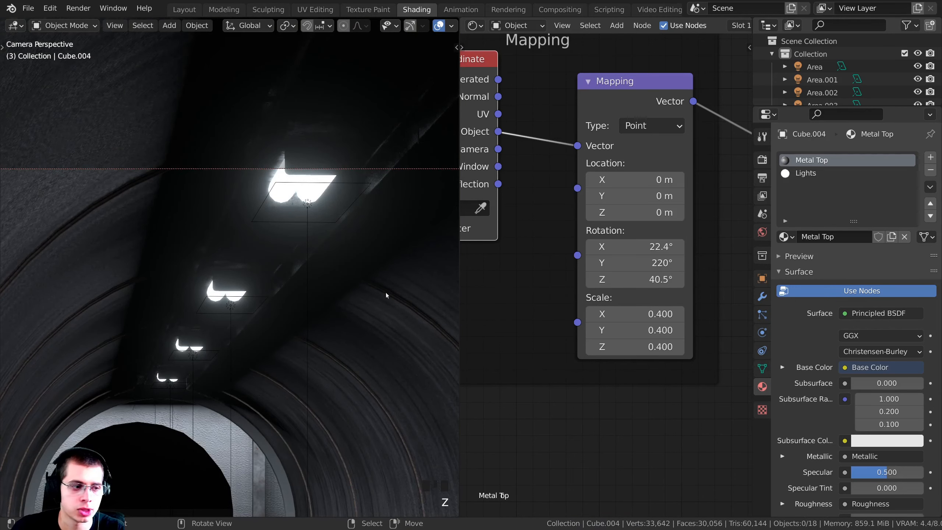
scroll(371, 286, "down", 3)
scroll(352, 276, "up", 3)
scroll(581, 221, "down", 2)
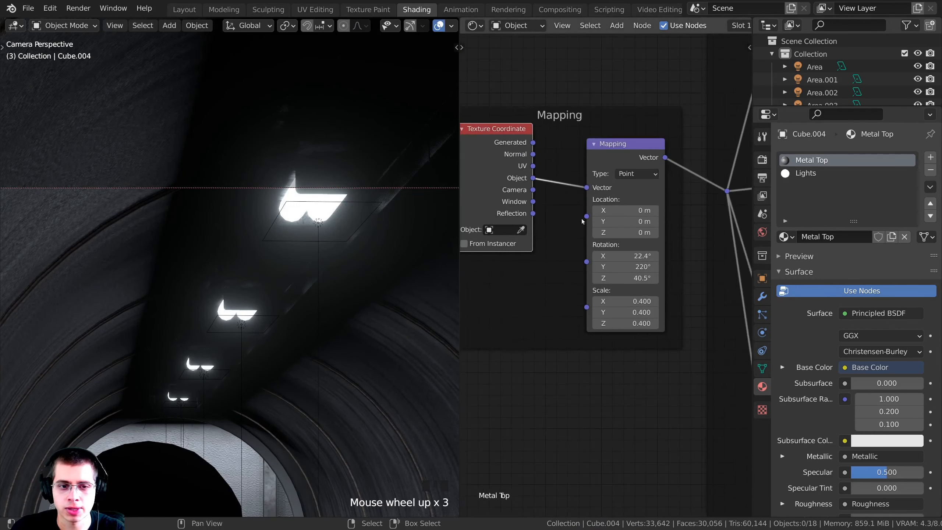
scroll(660, 215, "down", 10)
middle_click_drag(700, 223, 537, 257)
scroll(537, 256, "up", 9)
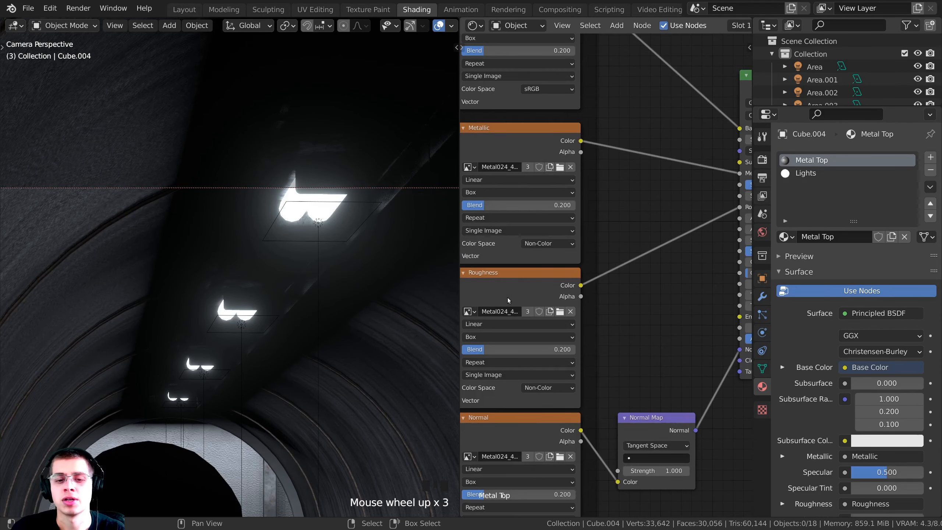
middle_click_drag(507, 297, 555, 288)
left_click_drag(550, 285, 524, 288)
scroll(539, 286, "up", 1)
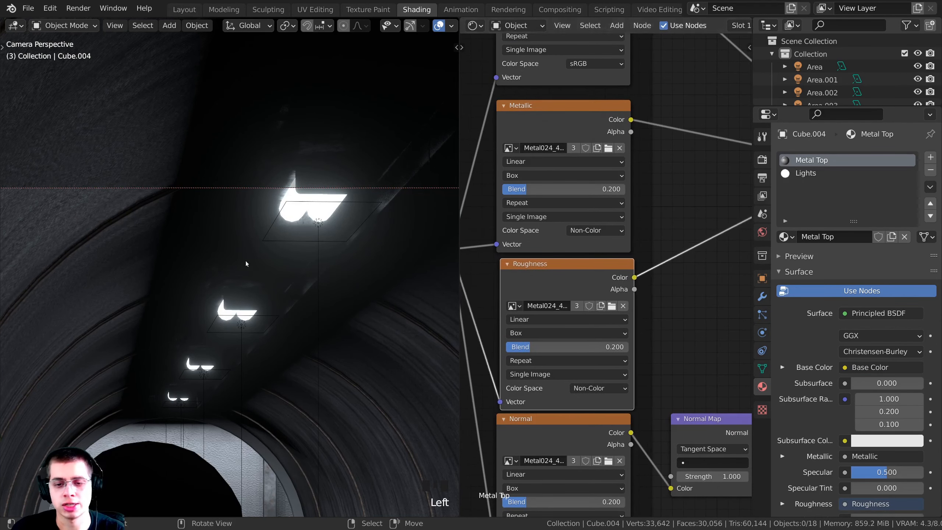
Step: Insert a ColorRamp between the Roughness texture and the Principled BSDF's roughness input, then save the file
middle_click_drag(692, 207, 625, 235)
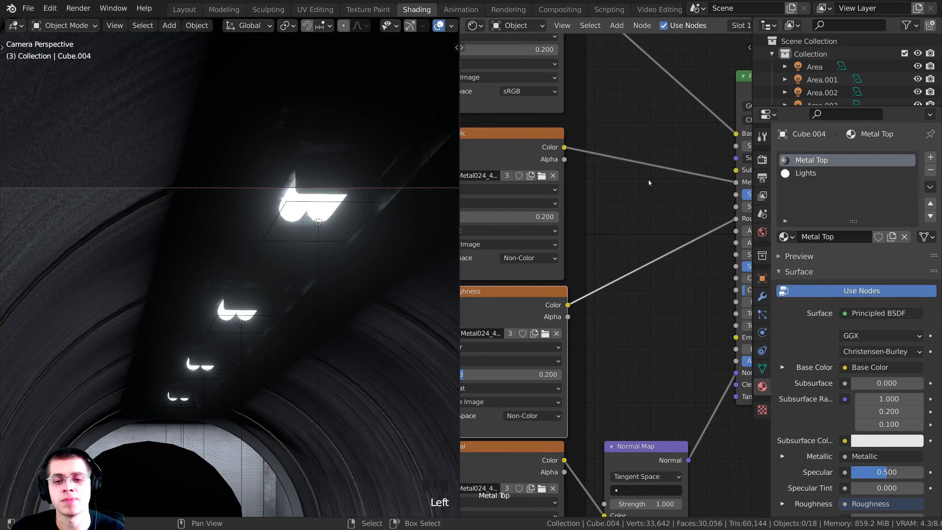
key("shift+a")
left_click(648, 179)
type("col")
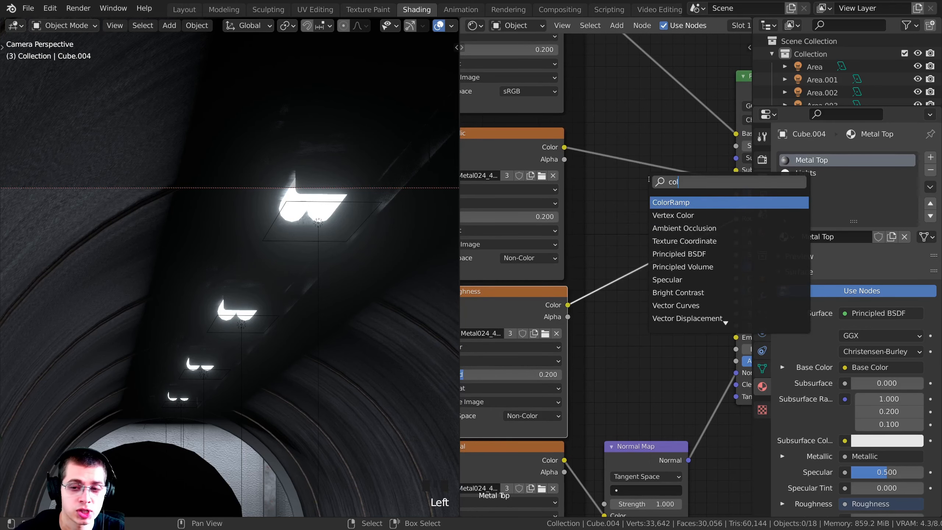
left_click(673, 202)
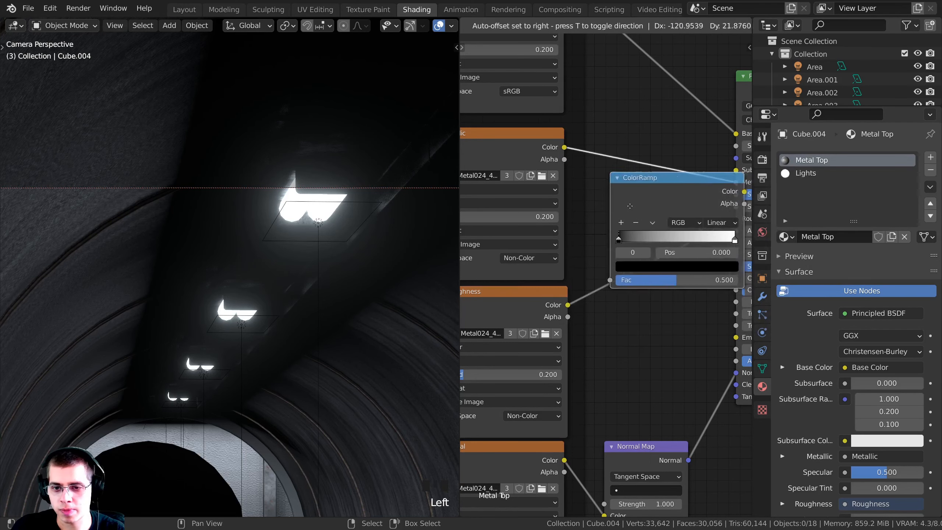
left_click(621, 242)
middle_click_drag(603, 237, 585, 241)
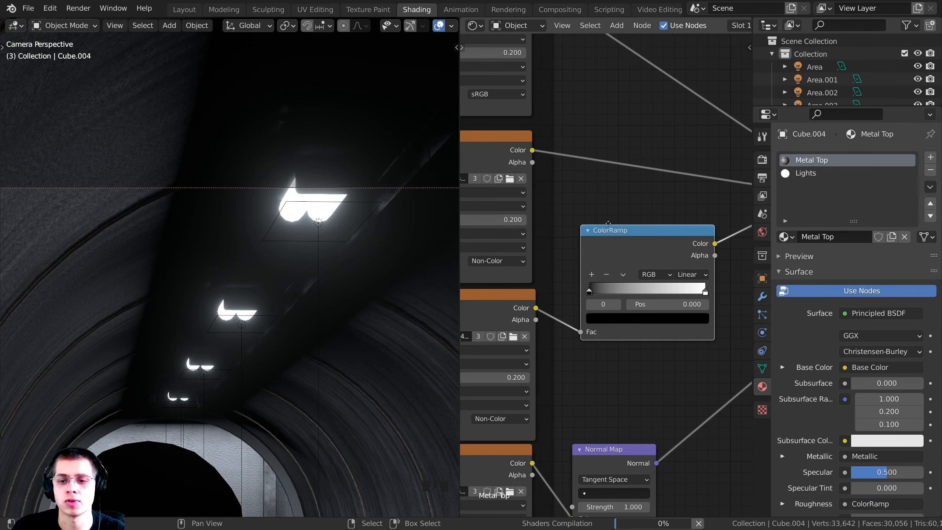
key("ctrl+s")
Step: Set the ColorRamp's black stop to position 0.207 and examine the reflections on the ceiling structure
middle_click_drag(606, 301, 596, 302)
scroll(596, 302, "up", 2)
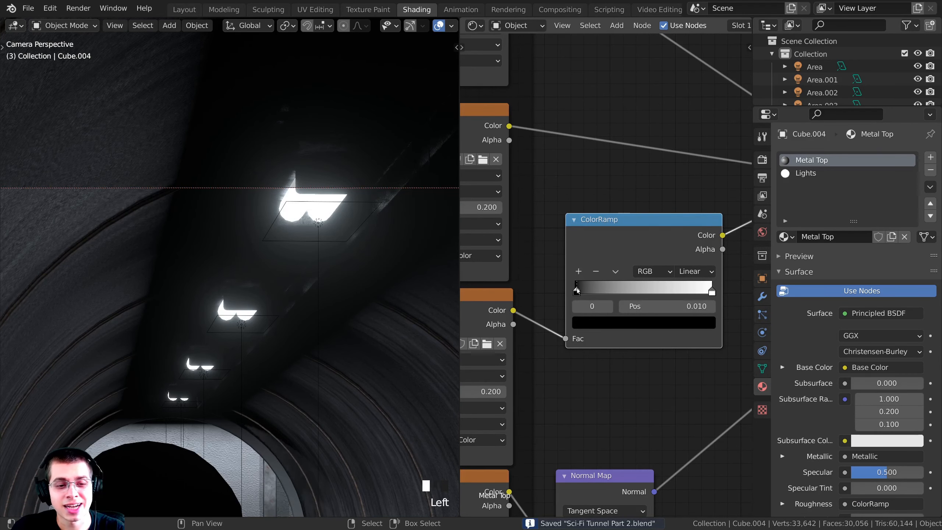
left_click_drag(582, 290, 600, 290)
middle_click_drag(260, 193, 250, 248, "shift")
left_click_drag(600, 291, 604, 291)
scroll(241, 212, "up", 3)
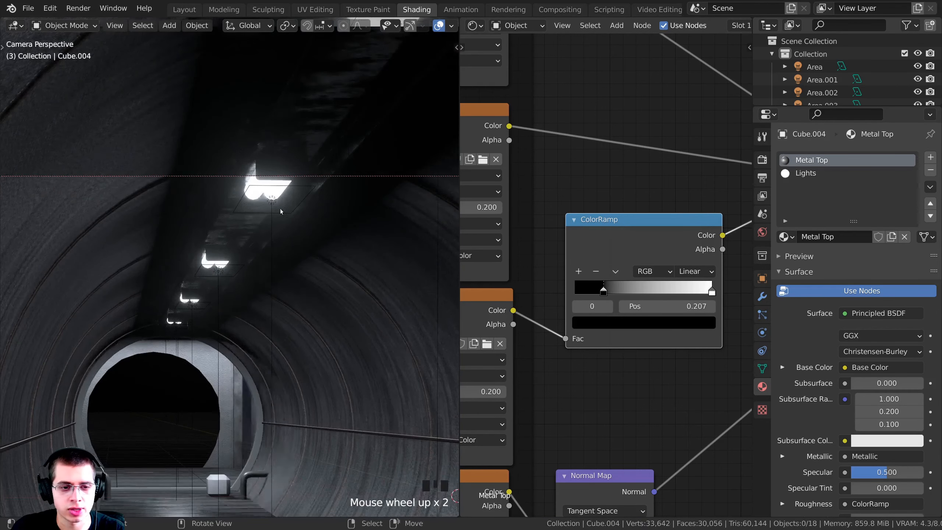
scroll(241, 211, "down", 6)
scroll(277, 230, "up", 3)
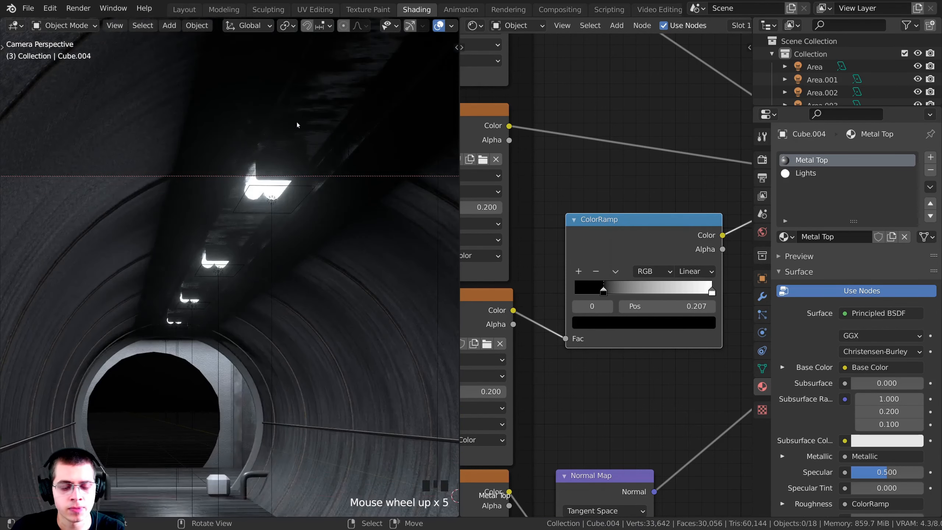
Step: Inspect the ceiling metal up close in a brighter preview and set the ColorRamp's black stop to position 0.262
key("z")
key("z")
middle_click_drag(270, 285, 390, 293)
scroll(317, 242, "up", 3)
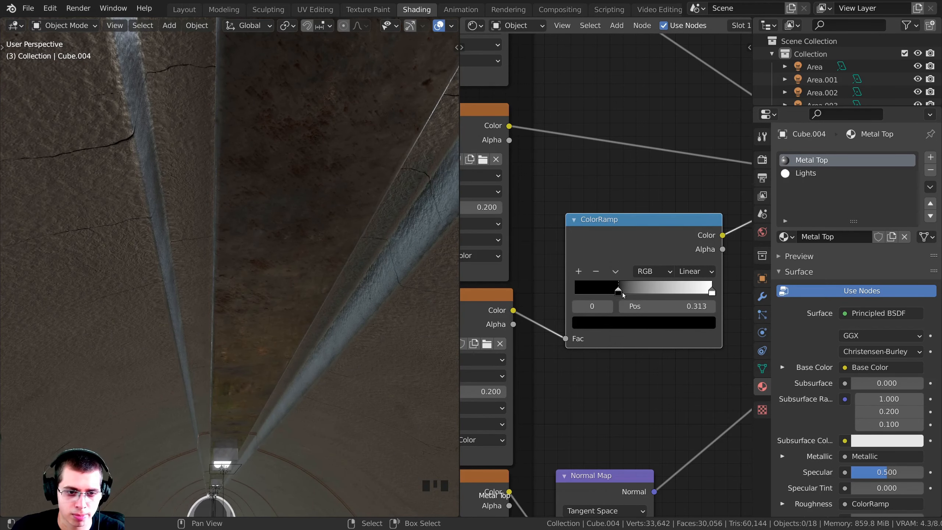
left_click_drag(614, 292, 610, 292)
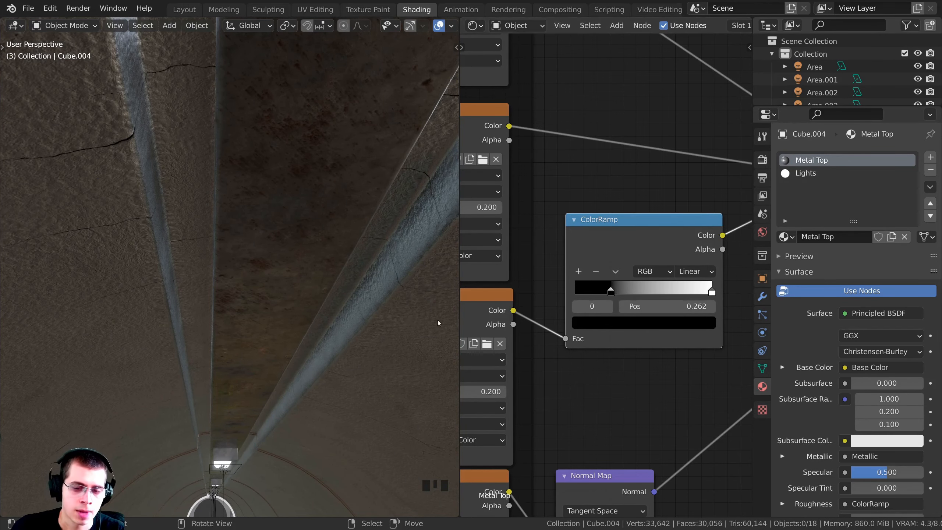
Step: Return to the rendered camera view, check the ceiling structure's shading and save the file
key("KP_0")
scroll(297, 247, "up", 2)
key("a")
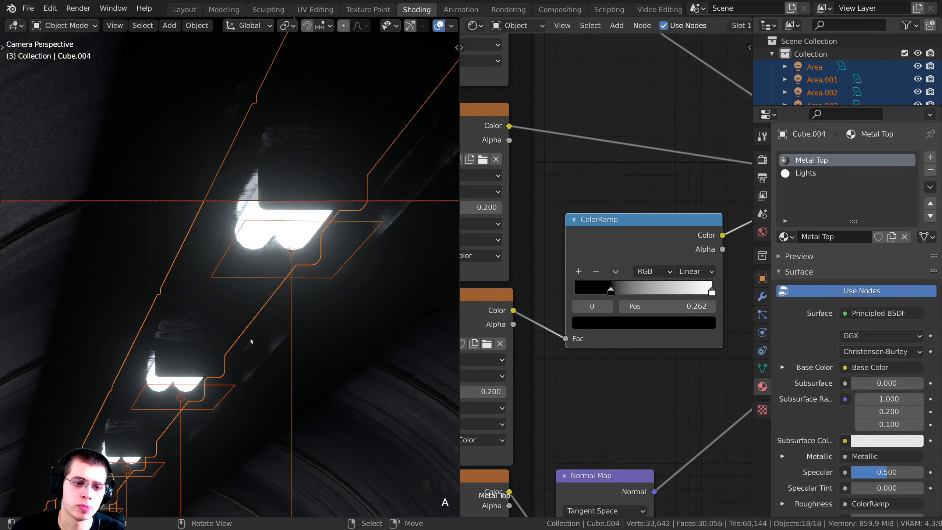
scroll(230, 323, "down", 7)
key("a")
key("ctrl+s")
middle_click_drag(296, 276, 303, 230, "shift")
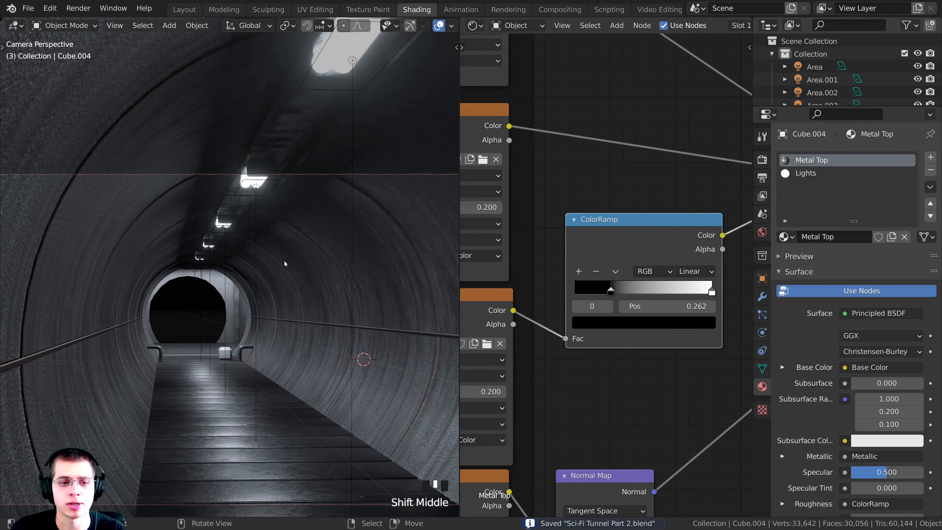
Step: Give the Lights material a slightly stronger pale blue emission color, check the tubes up close and save the file
scroll(303, 230, "down", 2)
left_click(805, 174)
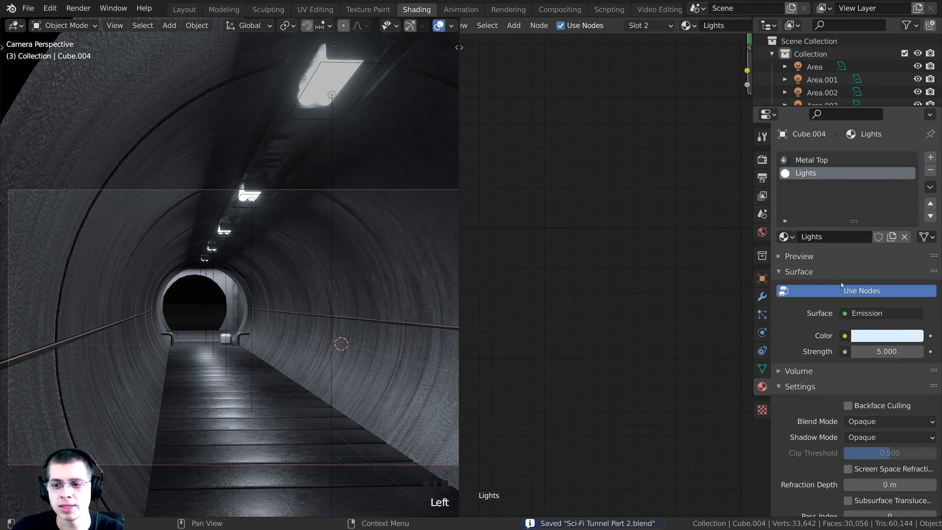
left_click(875, 336)
left_click(860, 190)
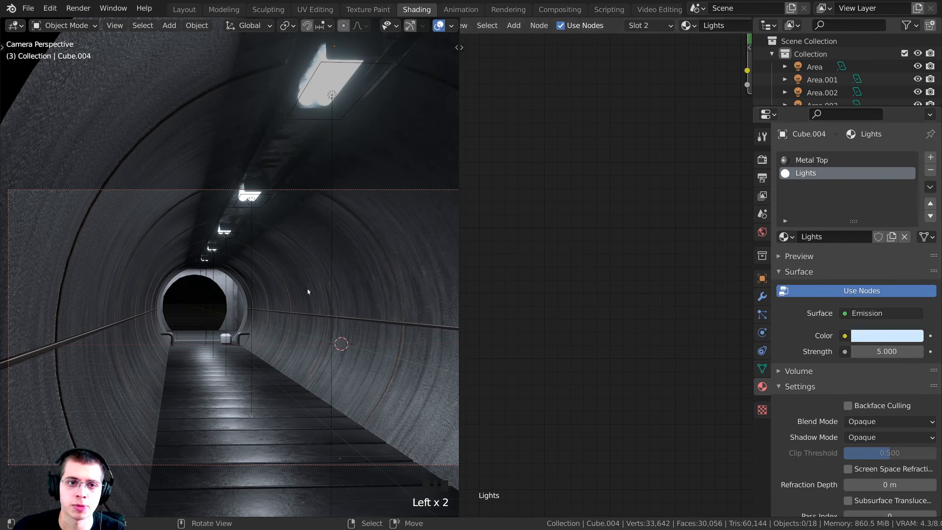
scroll(317, 269, "up", 4)
middle_click_drag(318, 269, 290, 306, "shift")
scroll(278, 166, "up", 3)
key("ctrl+s")
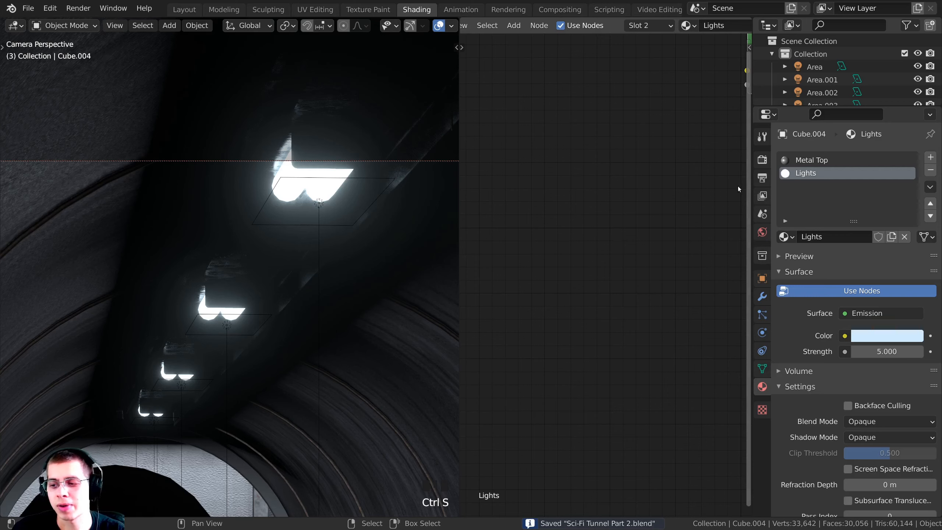
Step: Compare the glow of the light tubes with the Eevee Bloom effect disabled and enabled
left_click(760, 160)
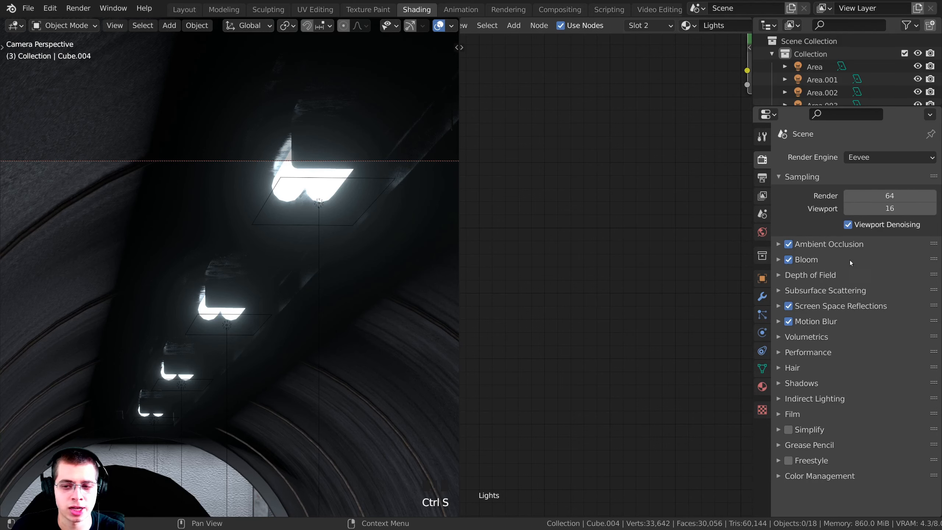
left_click(789, 260)
left_click(790, 260)
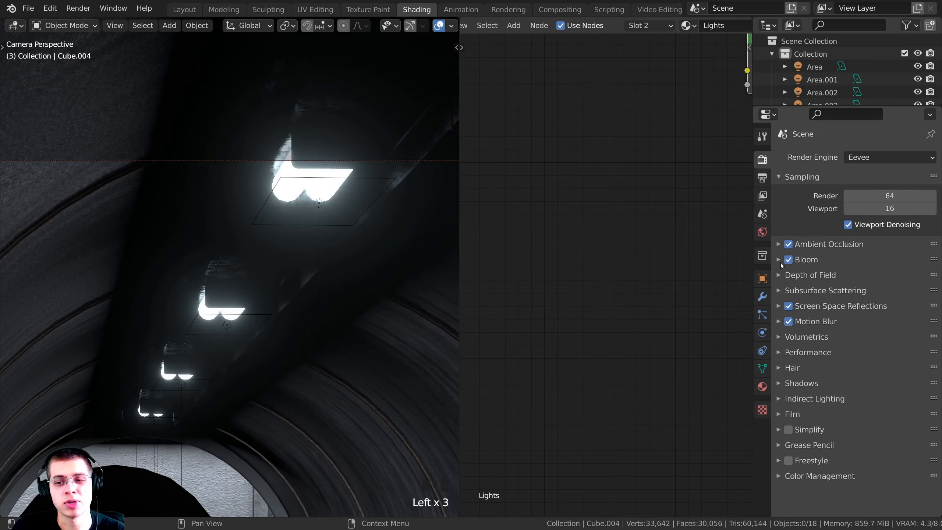
Step: Set the Bloom intensity to 0.100, check the tunnel through the camera and save the file
left_click(780, 261)
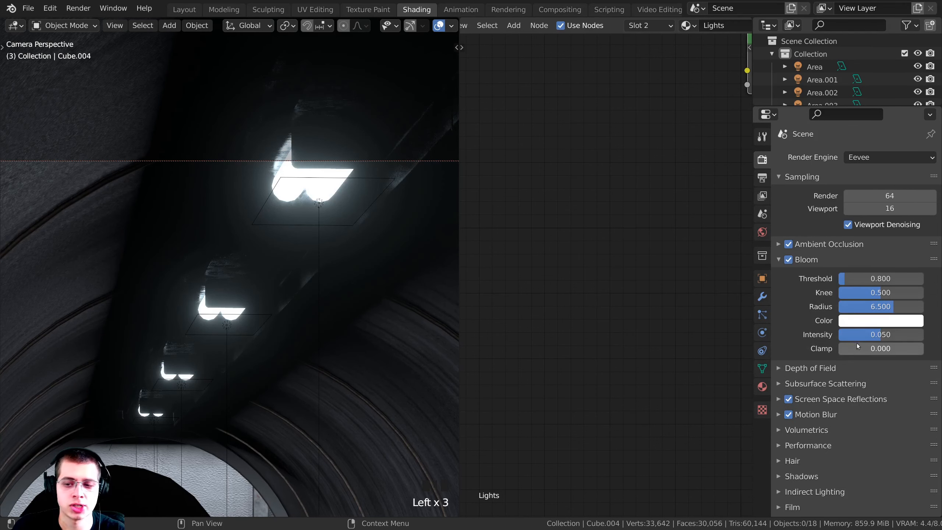
left_click_drag(878, 333, 924, 333)
scroll(328, 193, "down", 4)
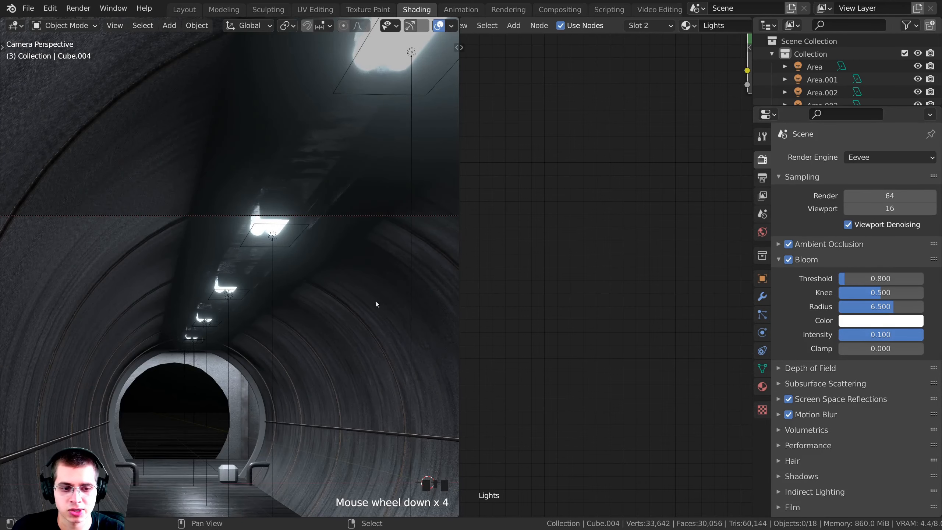
middle_click_drag(377, 305, 360, 208, "shift")
key("ctrl+s")
mouse_move(897, 336)
left_mouse_down()
mouse_move(854, 337)
mouse_move(900, 337)
left_mouse_up()
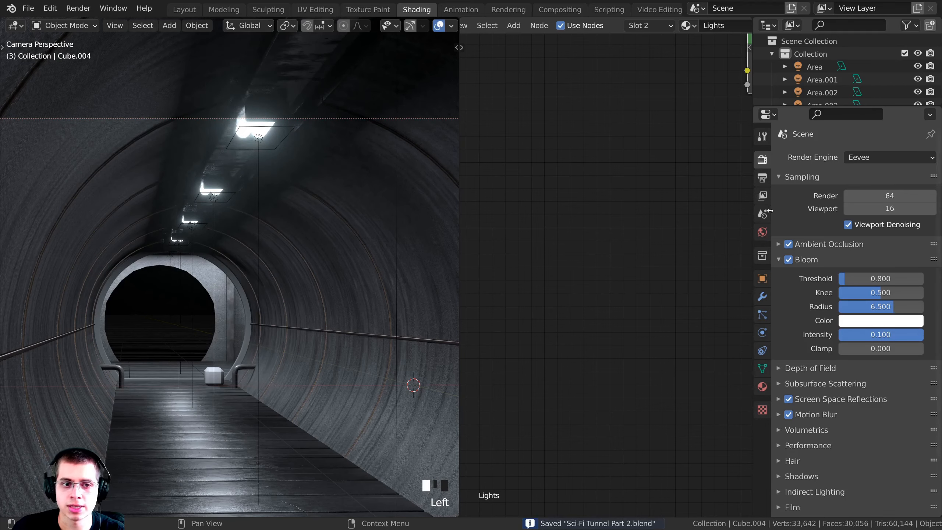
Step: Tint the Bloom color pale blue, check the glow in the tunnel and save the file
left_click(855, 324)
left_click(859, 187)
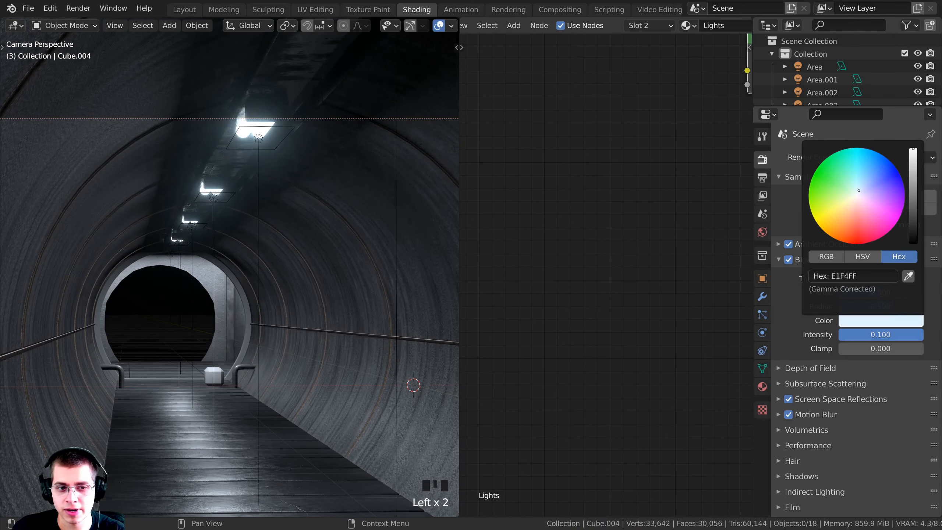
left_click_drag(859, 188, 859, 188)
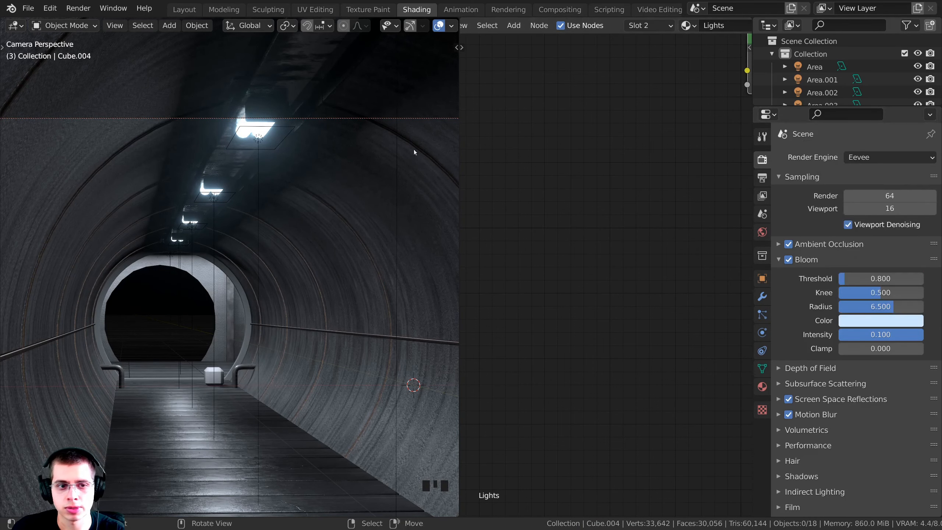
middle_click_drag(414, 149, 326, 312, "shift")
key("ctrl+s")
Step: Select the small box at the end of the walkway and give it a new material named Box
scroll(326, 312, "down", 2)
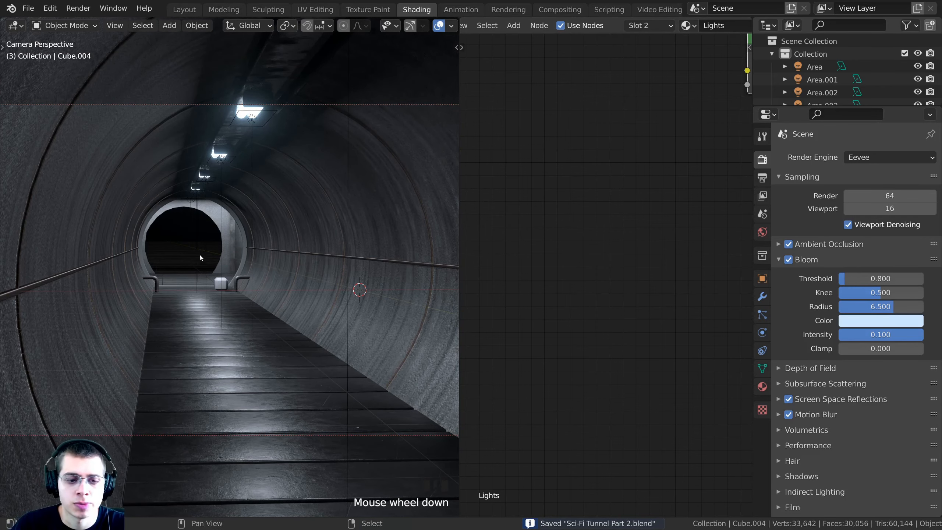
middle_click_drag(225, 281, 230, 264, "shift")
scroll(229, 264, "up", 7)
right_click(223, 255)
key("g")
right_click(235, 228)
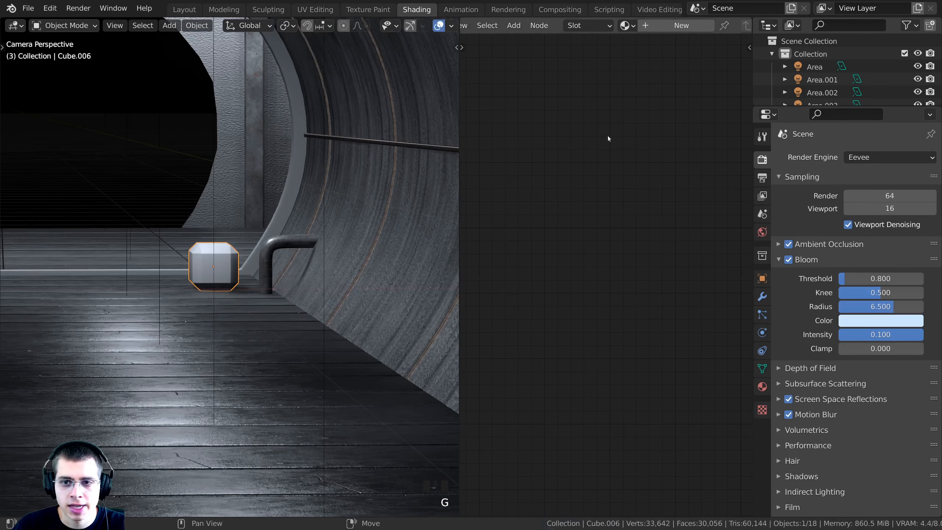
left_click(681, 26)
left_click(717, 25)
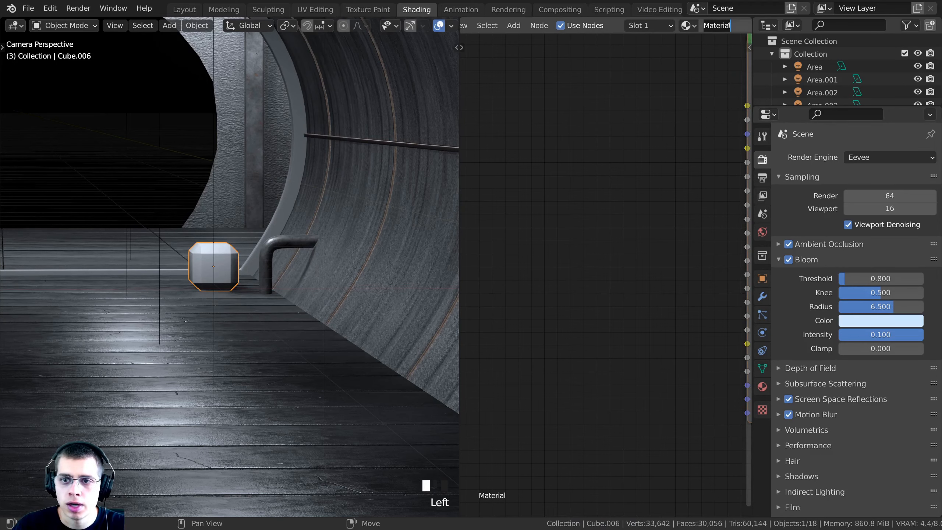
key("Home")
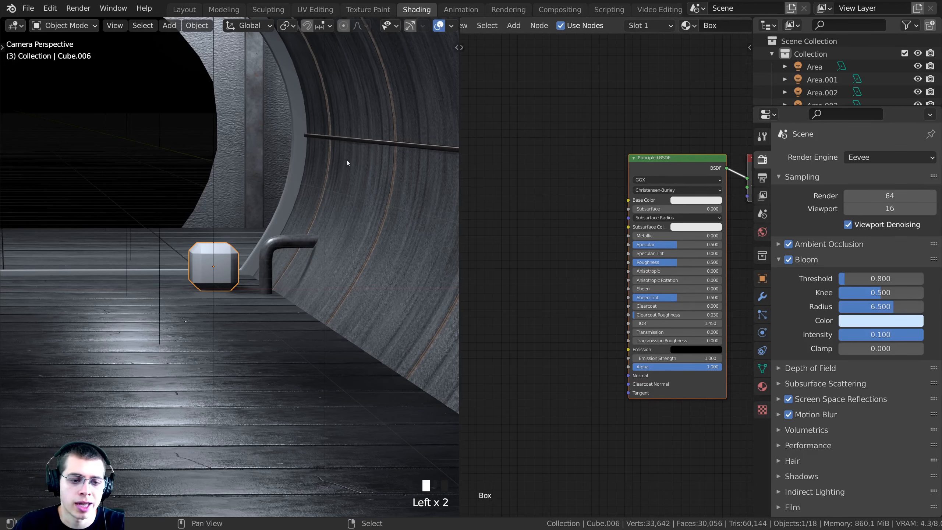
Step: Widen the node editor and frame the box up close in the narrowed camera view
middle_click_drag(346, 160, 409, 197, "shift")
left_click_drag(460, 185, 349, 186)
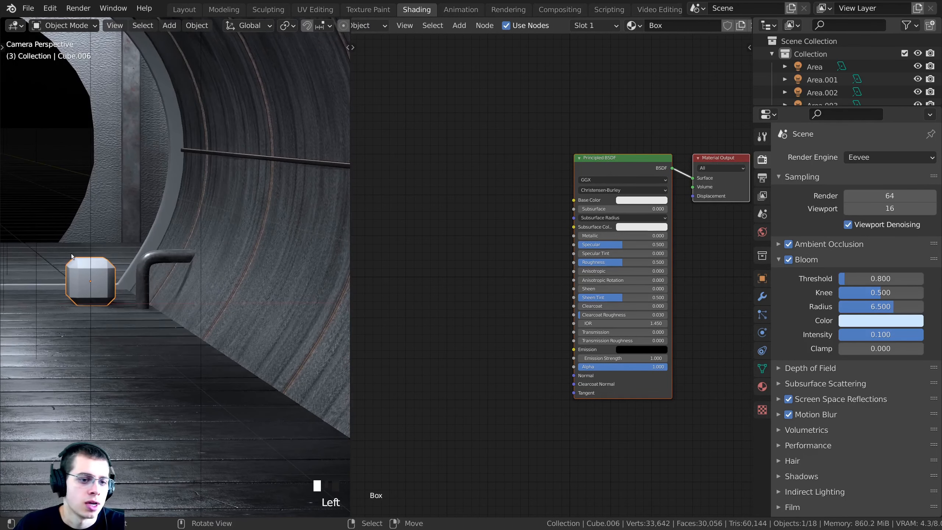
middle_click_drag(72, 256, 114, 253, "shift")
scroll(170, 253, "down", 2)
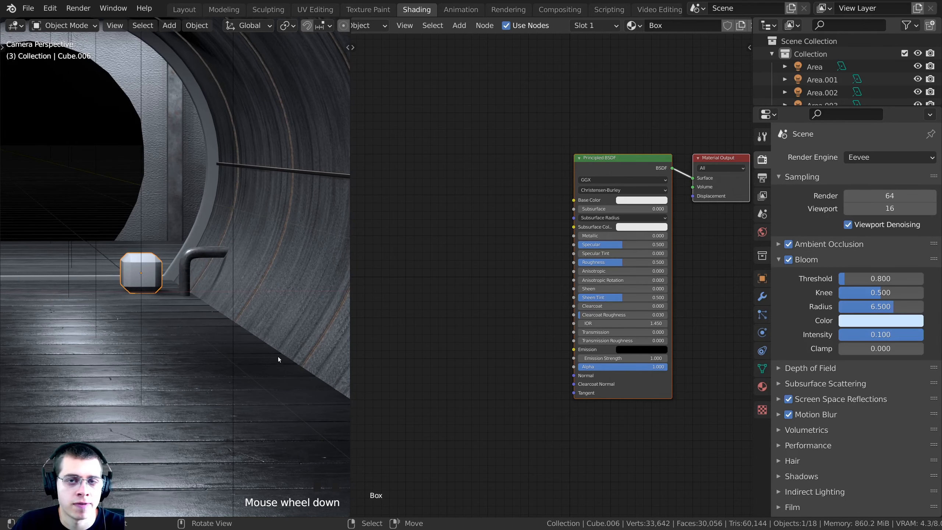
scroll(200, 252, "up", 3)
middle_click_drag(200, 253, 227, 275, "shift")
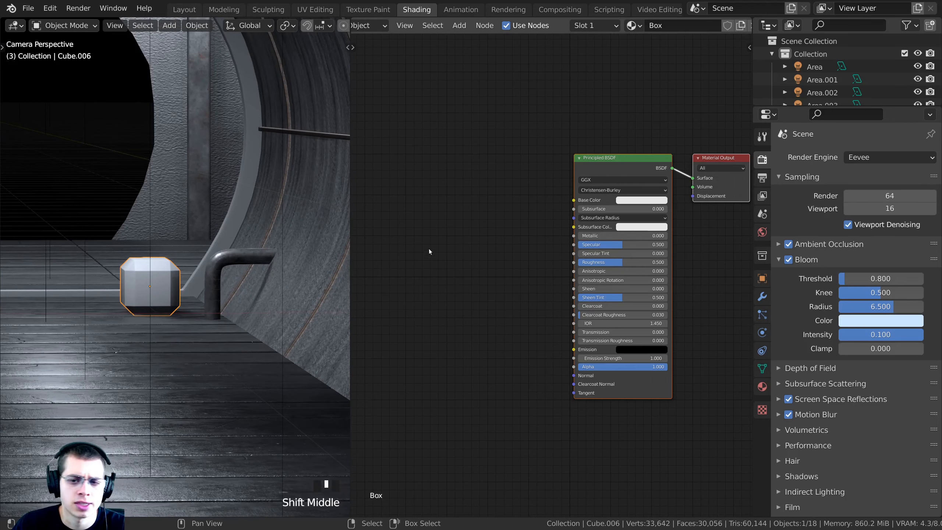
Step: Select the Box material's Principled BSDF node and shift it slightly closer to the Material Output
key("Tab")
key("Tab")
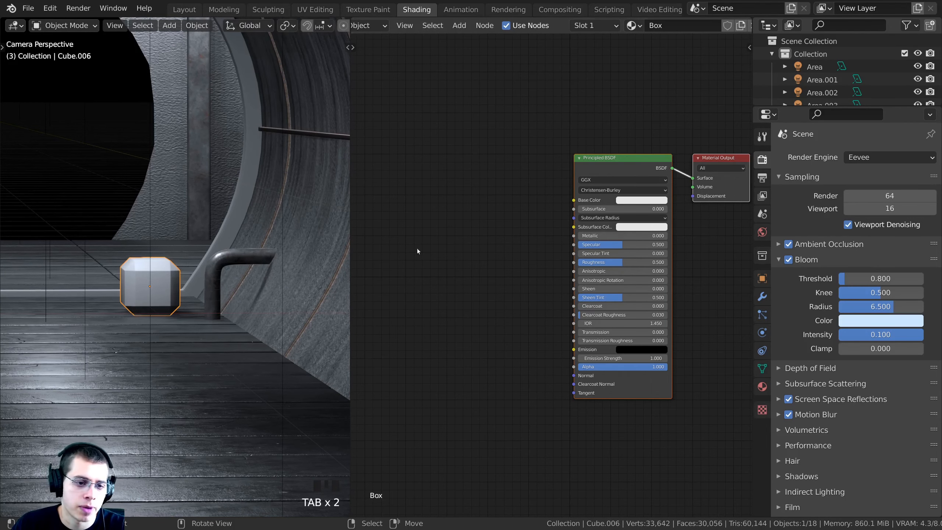
middle_click_drag(563, 172, 555, 188)
left_click_drag(582, 185, 591, 187)
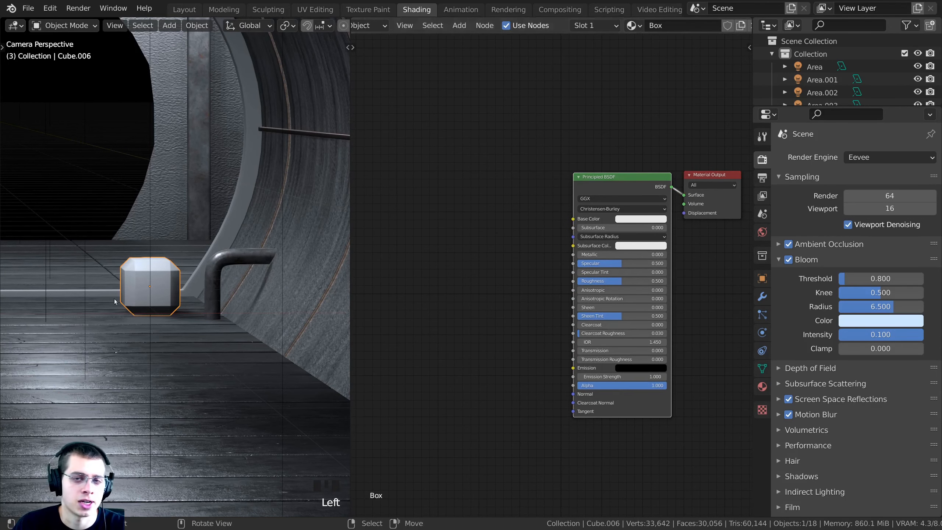
scroll(654, 212, "up", 1)
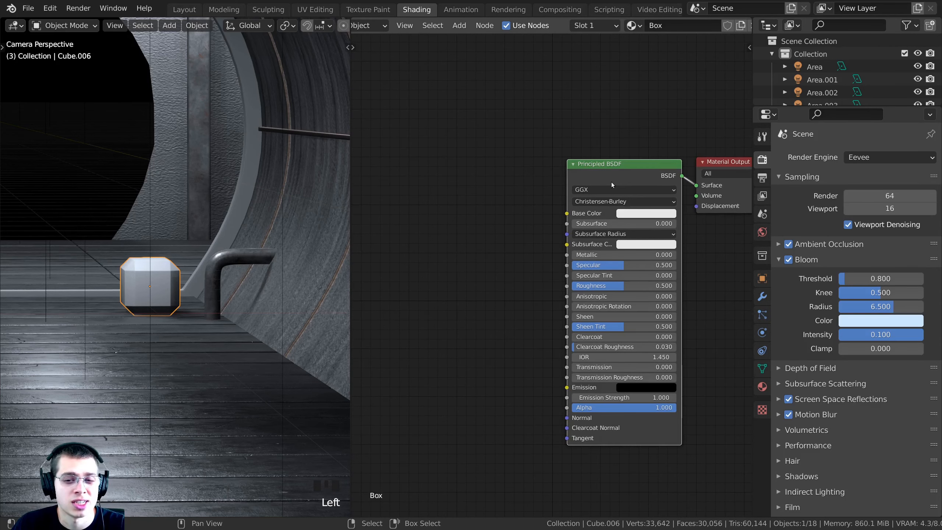
Step: Add the MetalWalkway010 4K color, metalness, normal and roughness maps to the Box material's Principled BSDF as a texture set
mouse_move(632, 172)
left_mouse_down()
mouse_move(589, 102)
mouse_move(621, 163)
left_mouse_up()
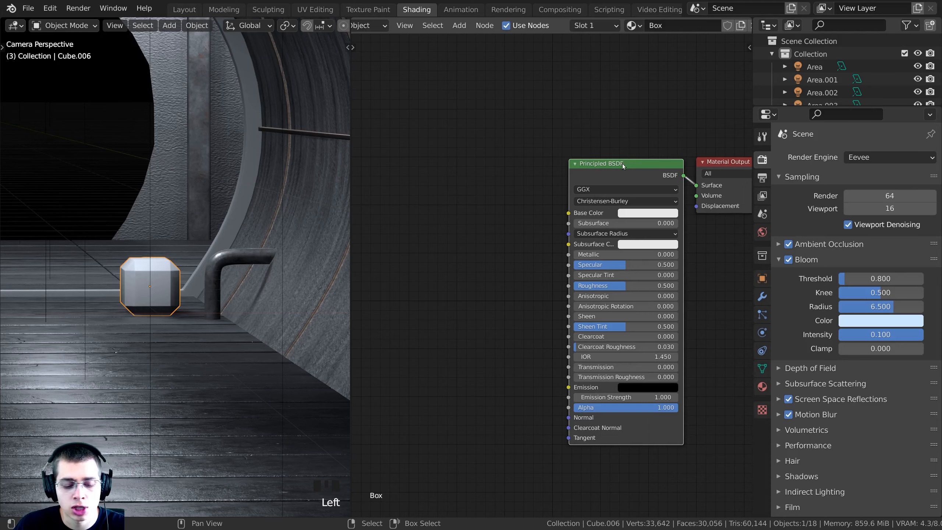
key("ctrl+shift+t")
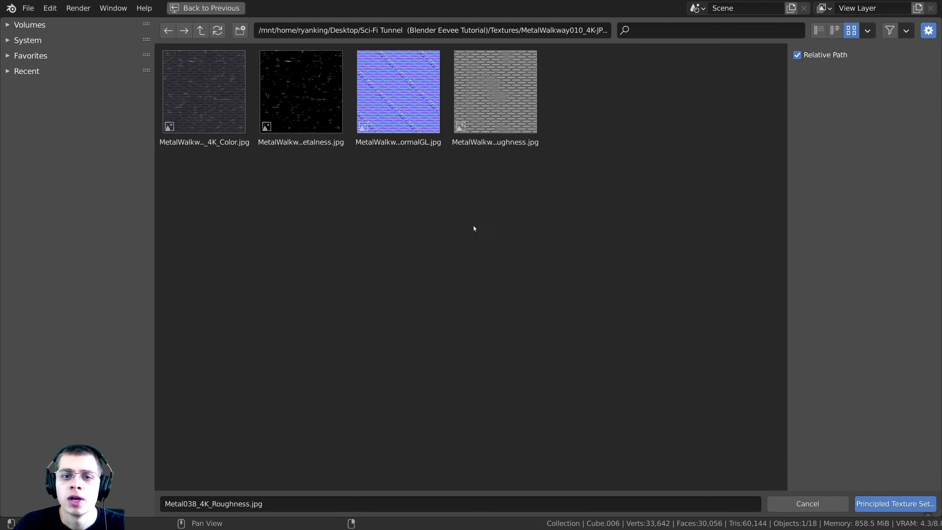
left_click(217, 87)
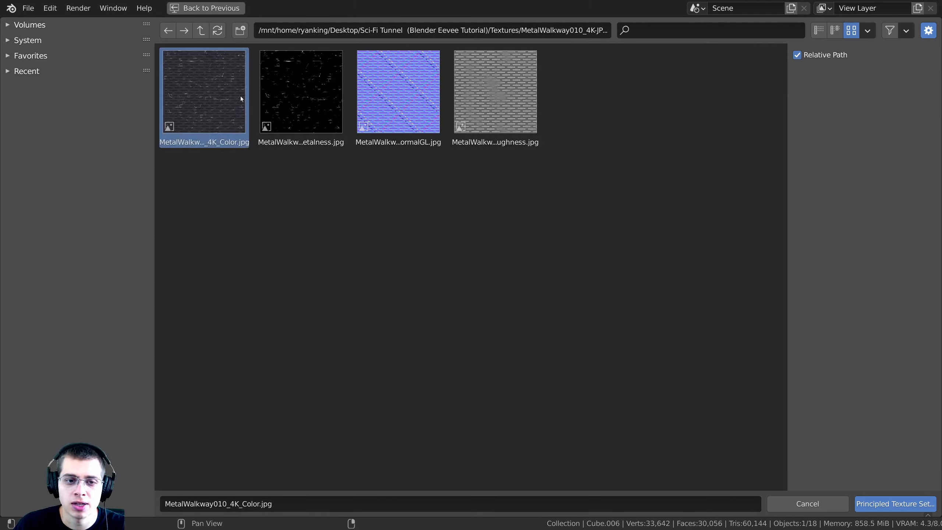
left_click(278, 99, "shift")
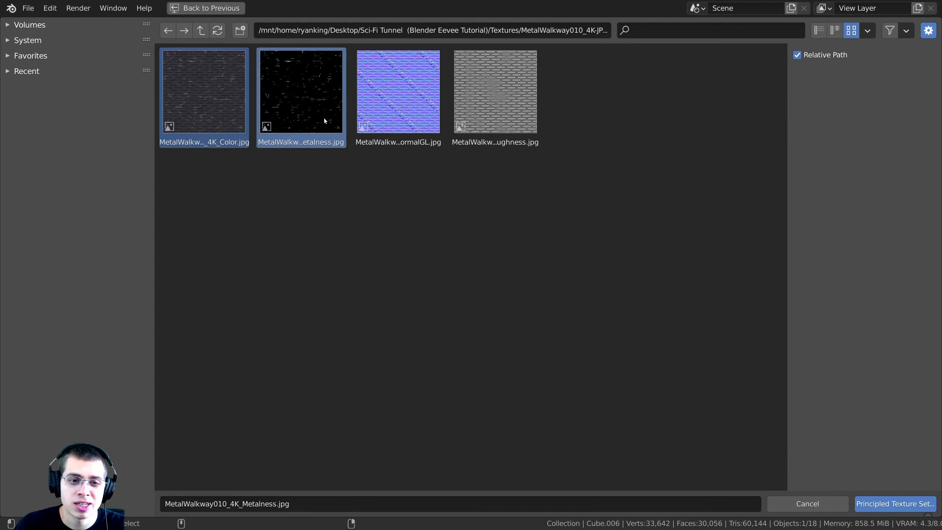
left_click(402, 104, "shift")
left_click(497, 100, "shift")
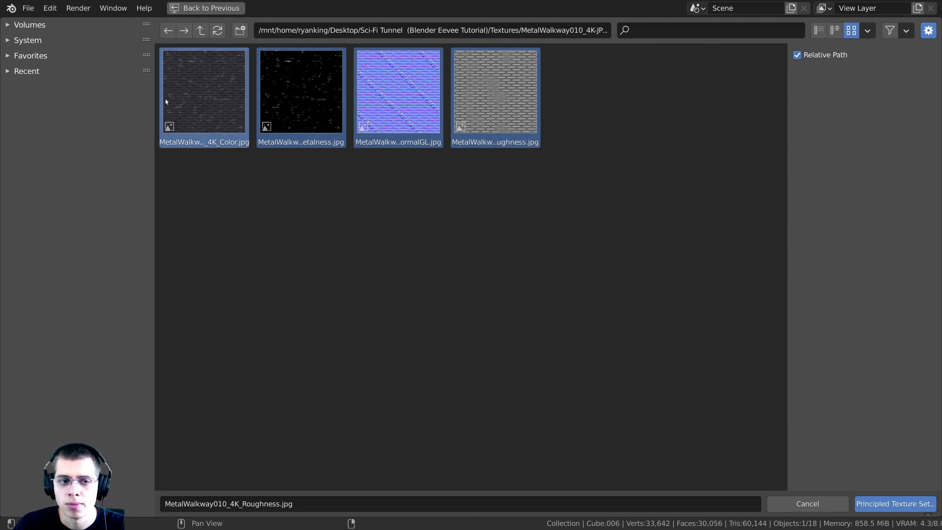
left_click(874, 501)
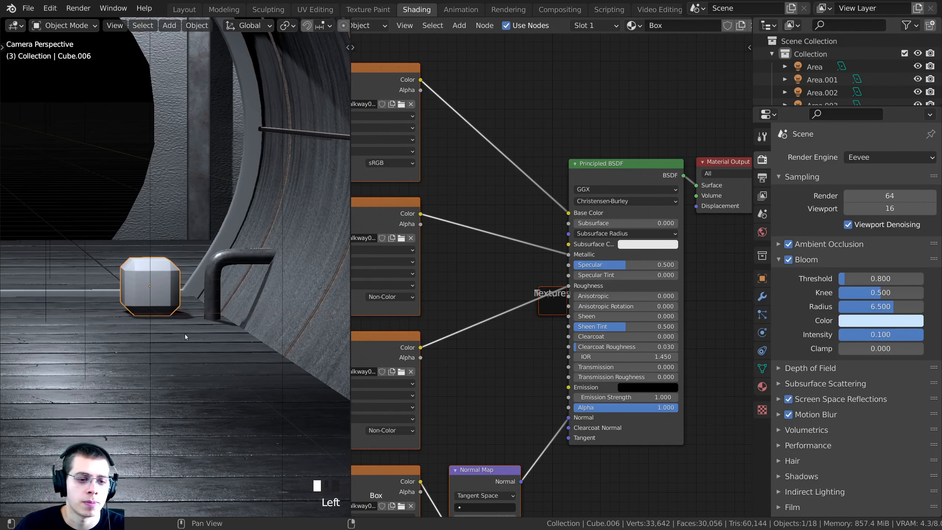
scroll(209, 271, "up", 6)
middle_click_drag(209, 270, 247, 289, "shift")
scroll(579, 210, "down", 4)
middle_click_drag(578, 211, 625, 220)
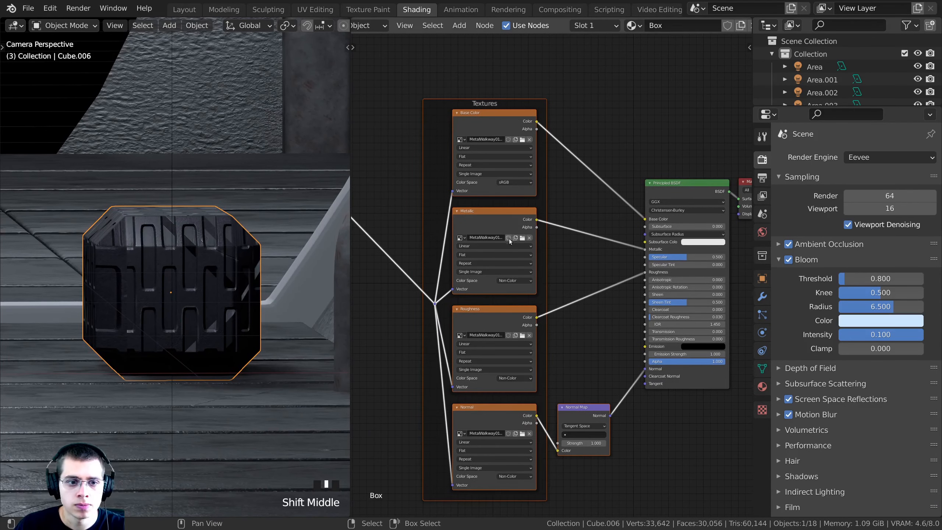
Step: Scale up all of the box's UVs slightly so the metal walkway pattern repeats more densely
left_click(315, 9)
scroll(479, 252, "up", 6)
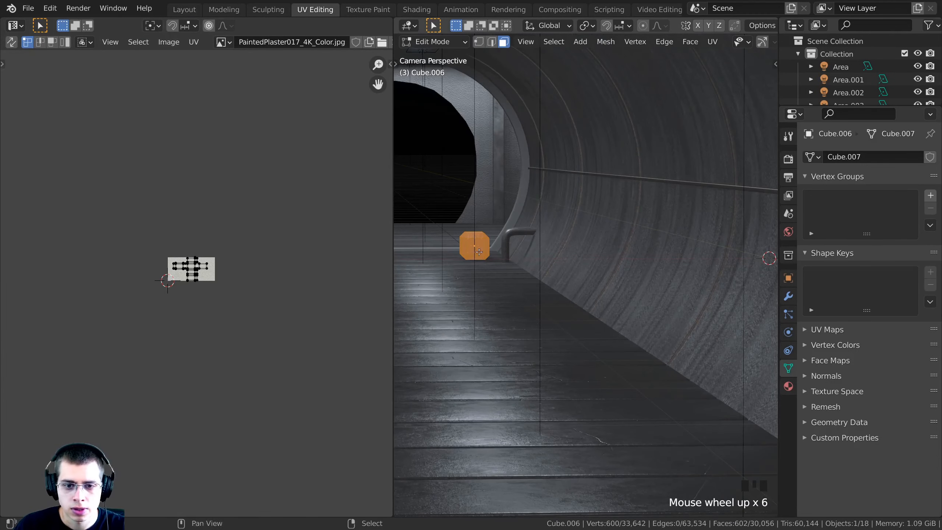
middle_click_drag(479, 252, 599, 282, "shift")
scroll(599, 281, "up", 9)
middle_click_drag(482, 260, 462, 259, "shift")
scroll(461, 259, "up", 1)
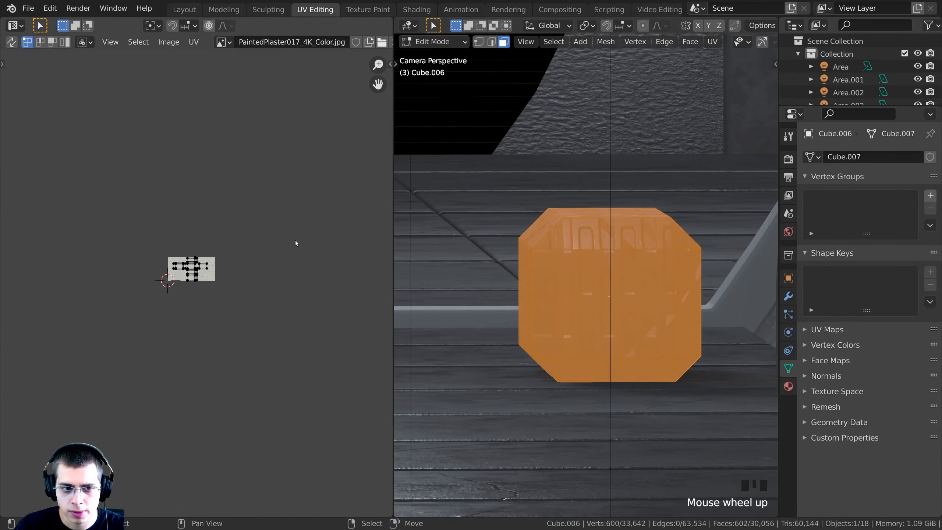
key("a")
scroll(270, 276, "up", 8)
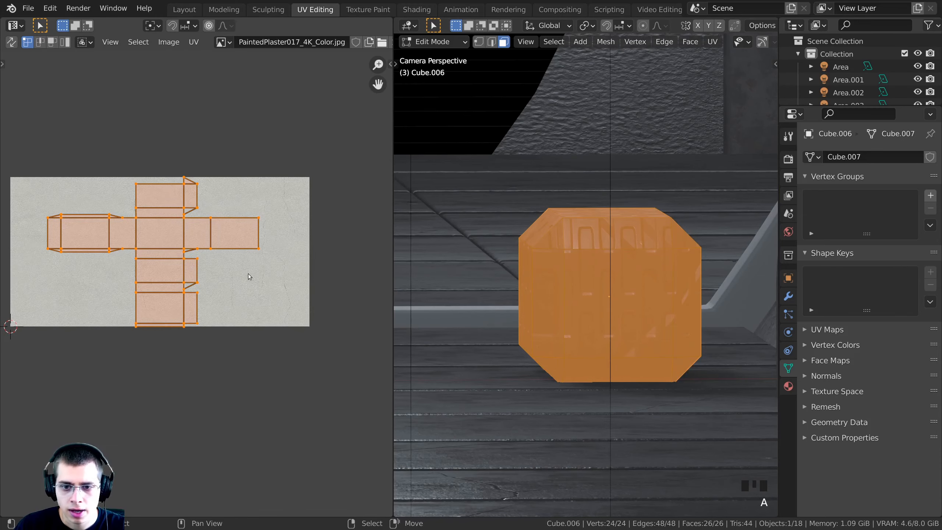
key("s")
left_click(275, 285)
key("Tab")
scroll(655, 304, "up", 2)
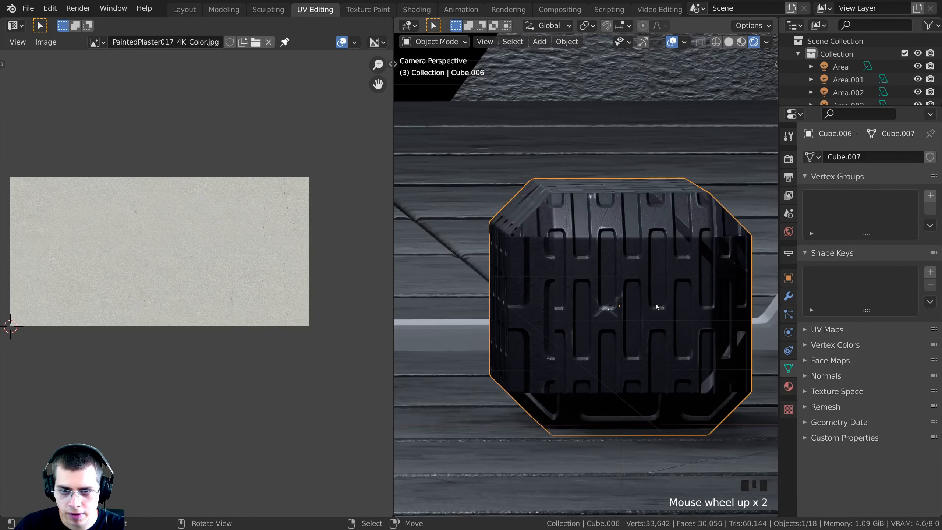
Step: Fine-tune the scale of the box's UVs and check the pattern on the shaded box
key("Tab")
key("s")
left_click(229, 280)
key("Tab")
scroll(684, 318, "down", 2)
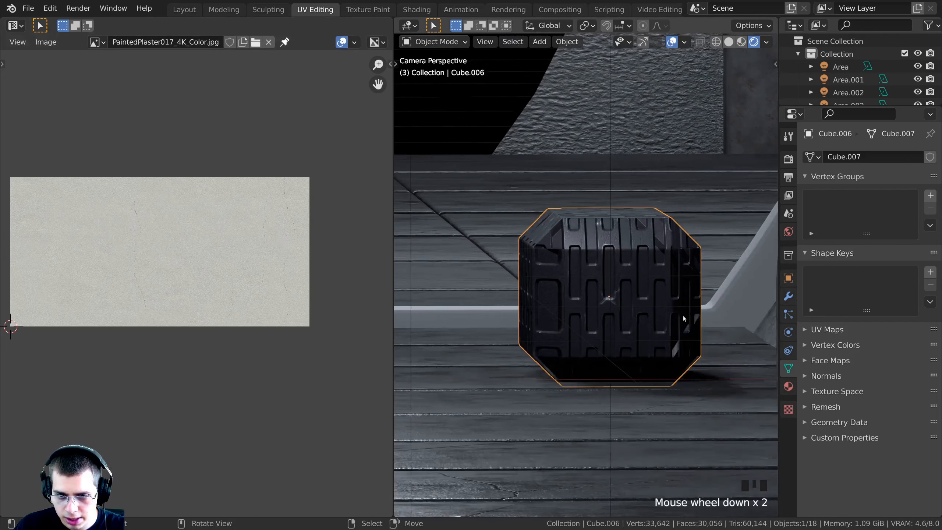
Step: Rotate the box about the global Z axis until one of its beveled corners faces the camera
key("r")
key("z")
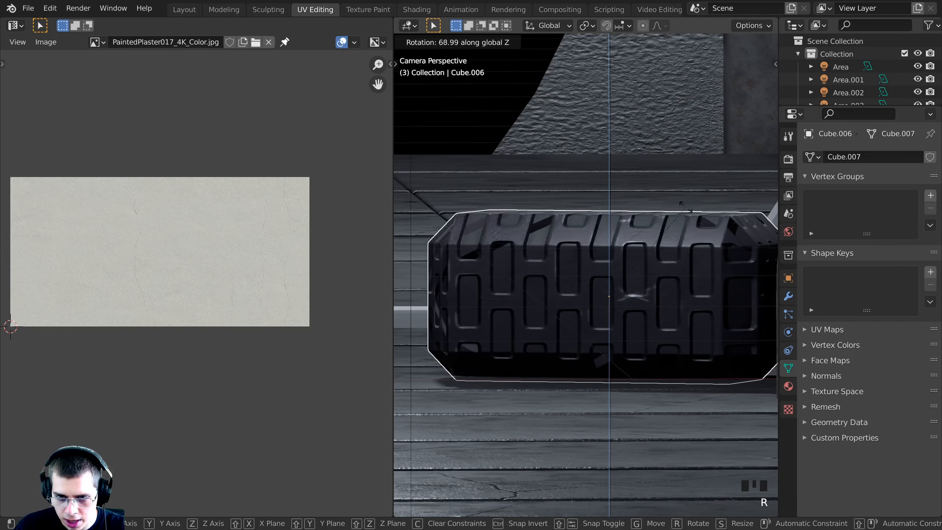
left_click(688, 296)
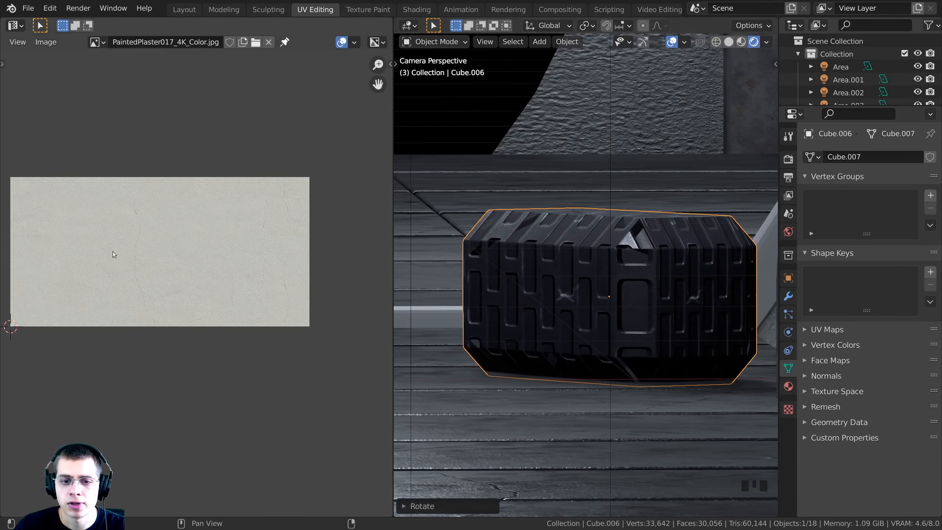
Step: Try to rotate all of the box's UVs by about 83 degrees
key("Tab")
key("r")
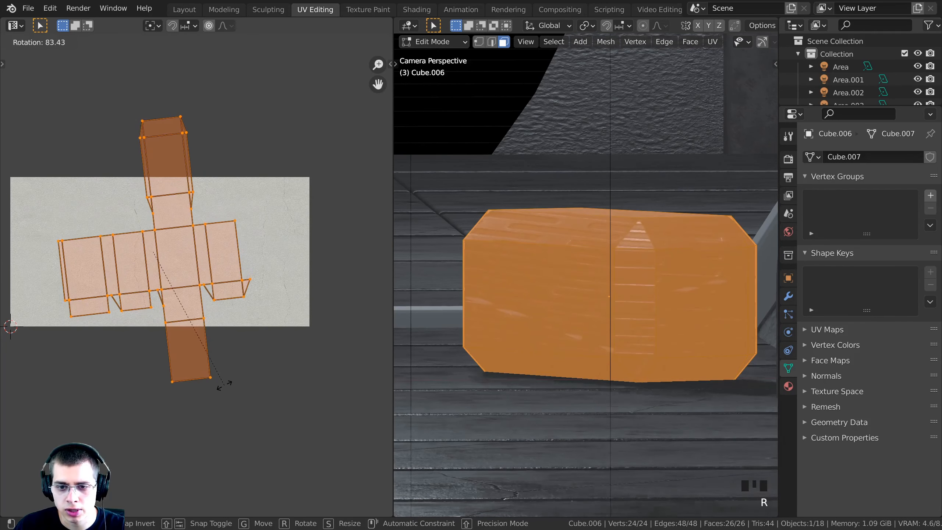
left_click(224, 386)
key("Tab")
middle_click_drag(585, 350, 467, 155, "shift")
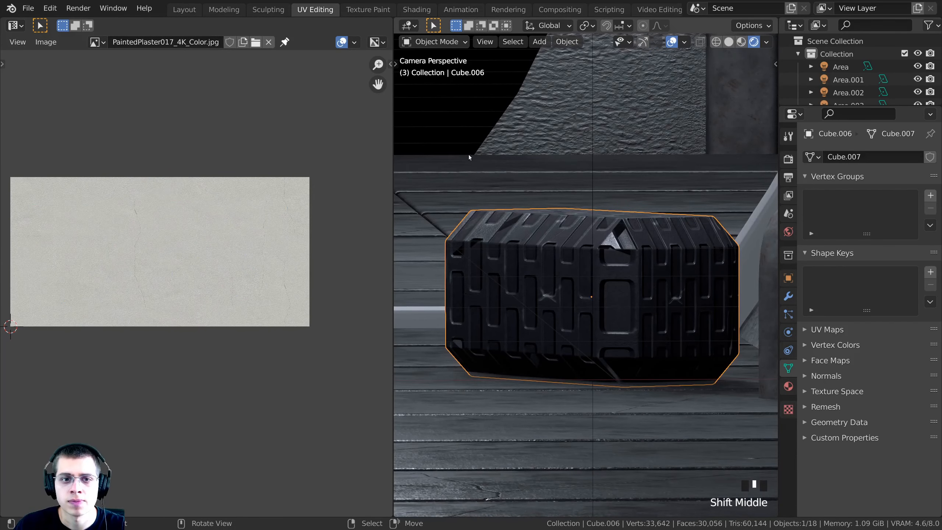
Step: Return to the Shading workspace and scale the box up slightly in the camera view
key("Tab")
left_click(408, 12)
middle_click_drag(157, 301, 182, 275, "shift")
key("alt+a")
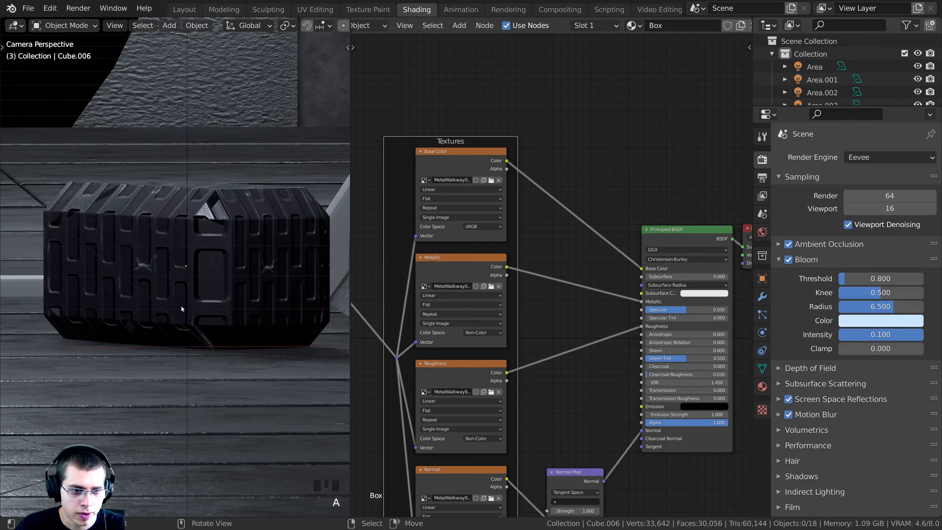
middle_click_drag(227, 315, 222, 329, "shift")
middle_click_drag(601, 325, 608, 374)
scroll(606, 370, "up", 1)
scroll(255, 278, "down", 4)
right_click(252, 281)
key("s")
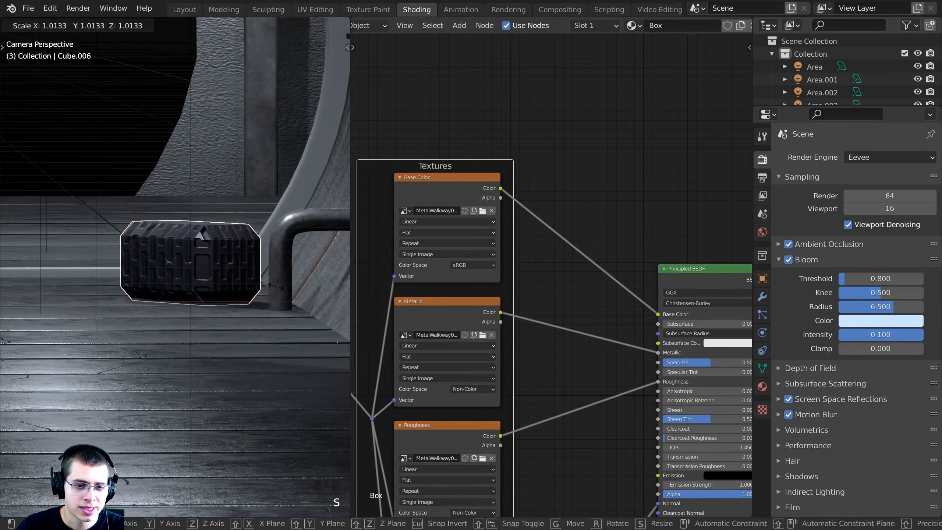
left_click(284, 289)
Step: Raise the box about 0.04 m along the global Z axis and deselect it
key("g")
key("z")
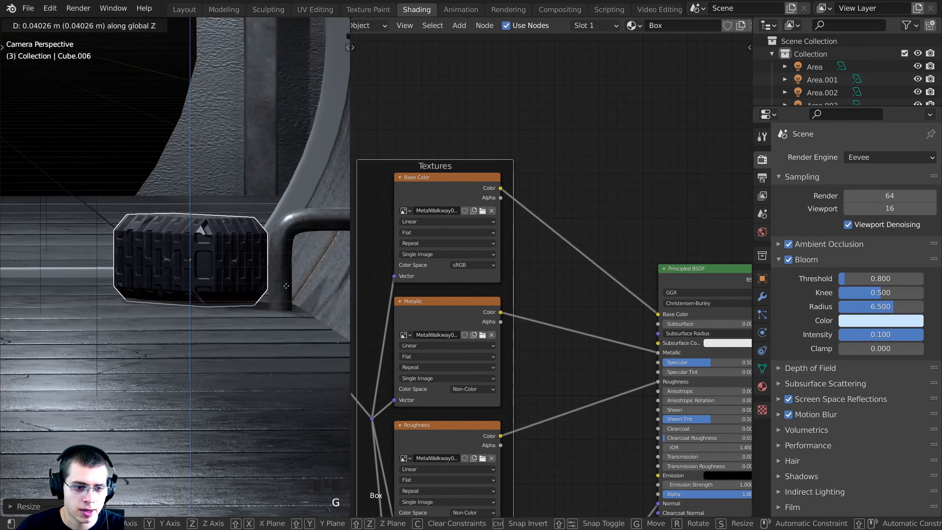
left_click(284, 283)
key("alt+a")
Step: Rotate the box slightly about the global Z axis so its narrow corner face points straight at the camera
right_click(240, 255)
key("r")
key("z")
right_click(251, 261)
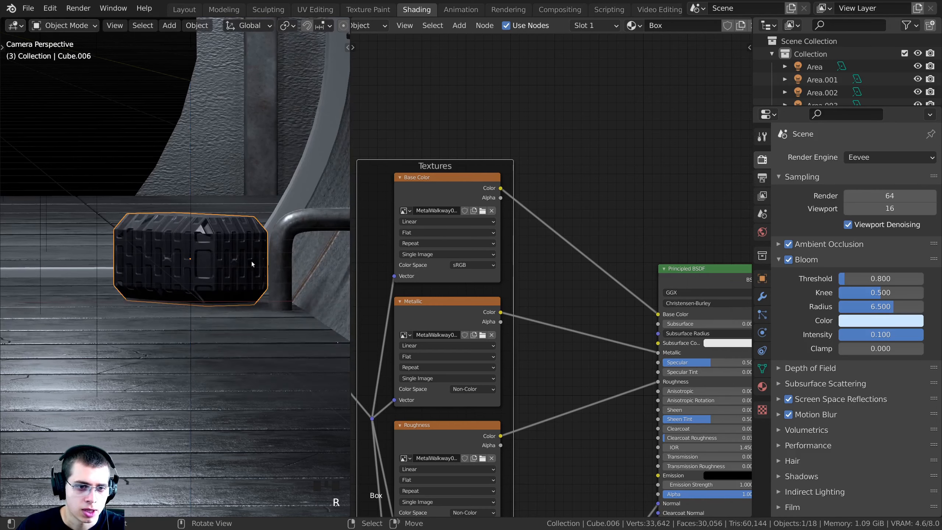
key("r")
key("z")
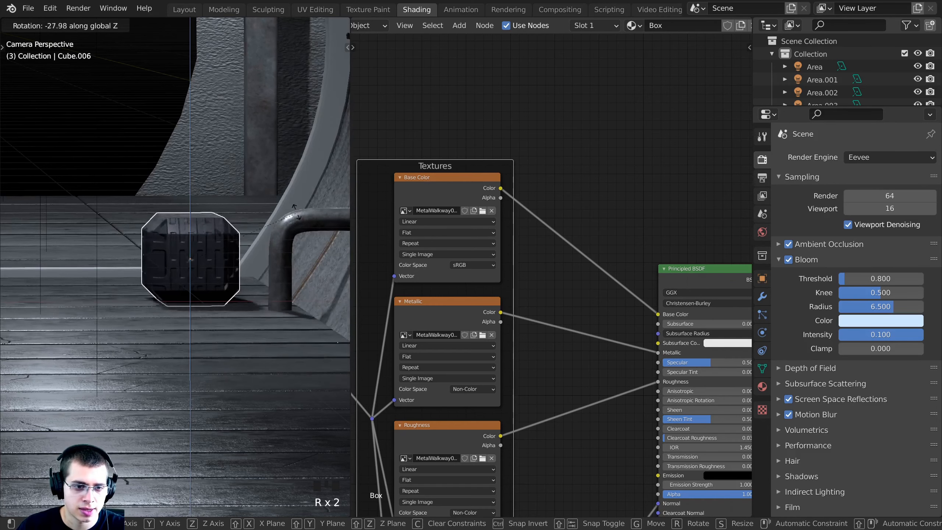
left_click(284, 172)
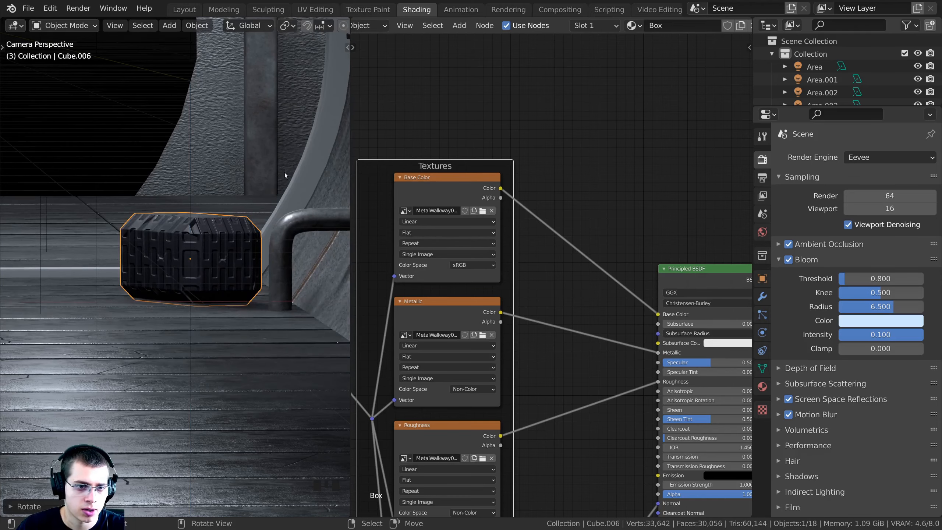
scroll(186, 288, "down", 6)
middle_click_drag(185, 288, 129, 94, "shift")
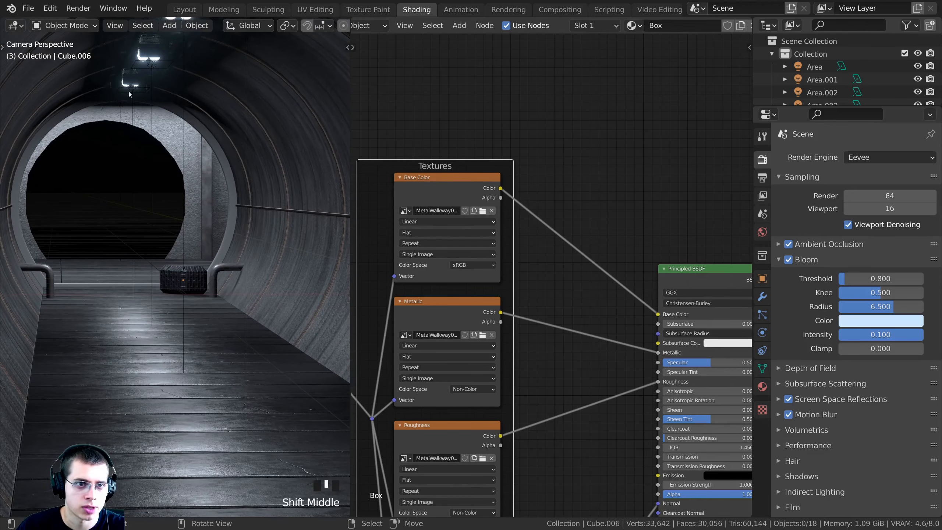
Step: Show the camera view in Rendered shading in the Layout workspace, with the box selected
left_click(184, 9)
middle_click_drag(410, 194, 392, 281, "shift")
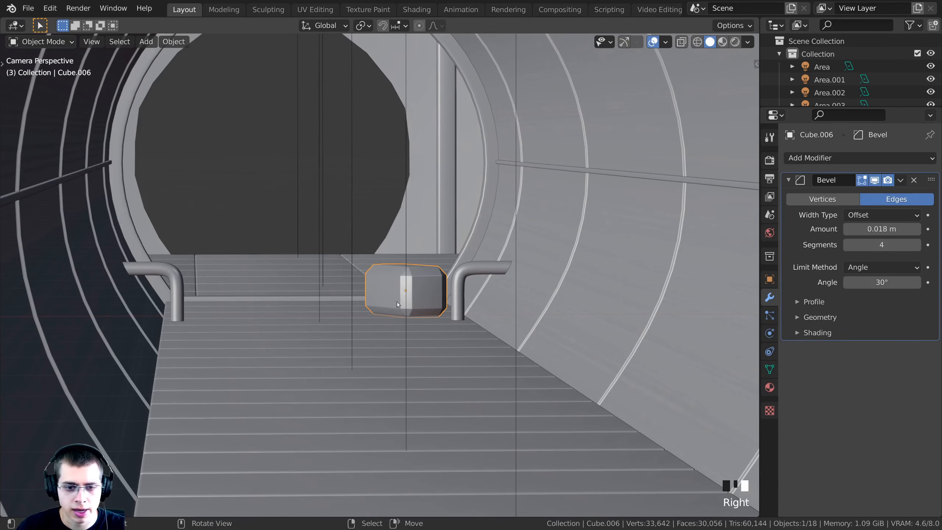
key("z")
middle_click_drag(412, 243, 428, 261, "shift")
scroll(427, 261, "up", 1)
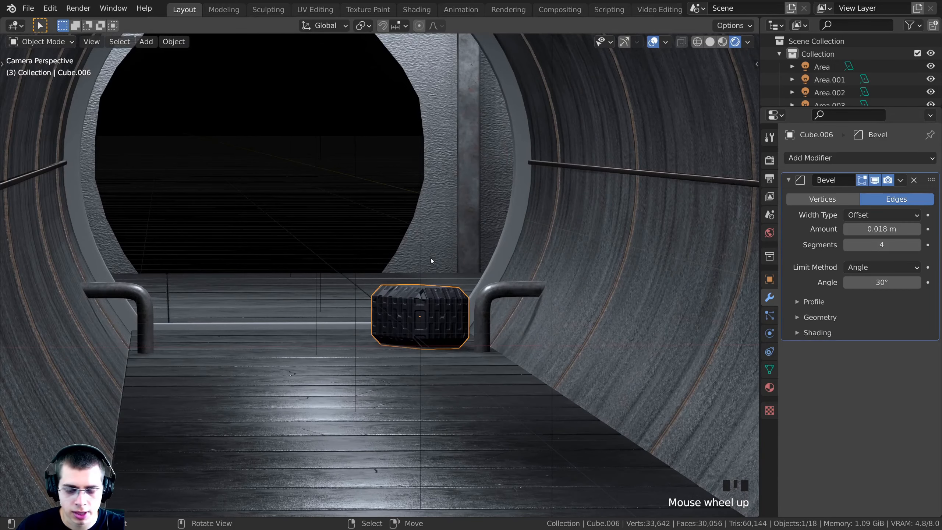
Step: Duplicate the box and move the copy away from the original, viewing the pair from above
key("shift+d")
left_click(424, 258)
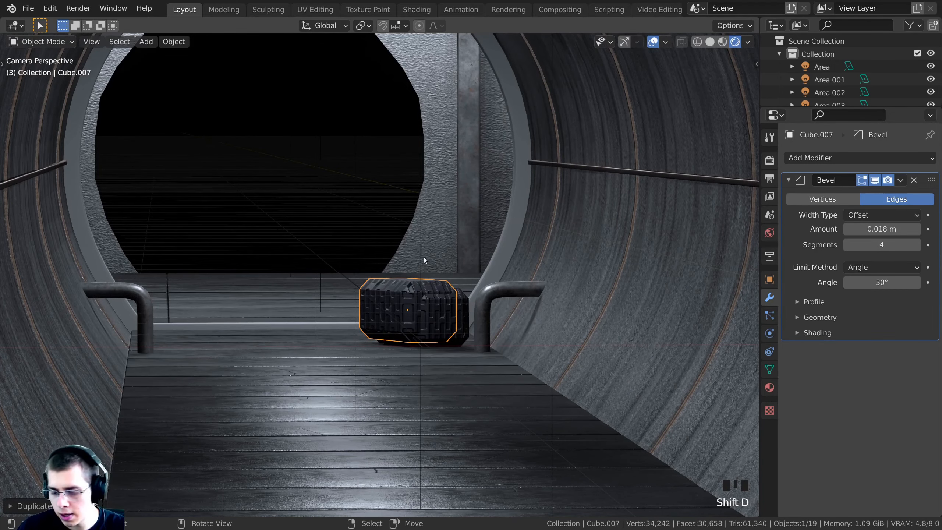
key("KP_Decimal")
middle_click_drag(423, 258, 630, 373)
scroll(454, 278, "down", 2)
key("g")
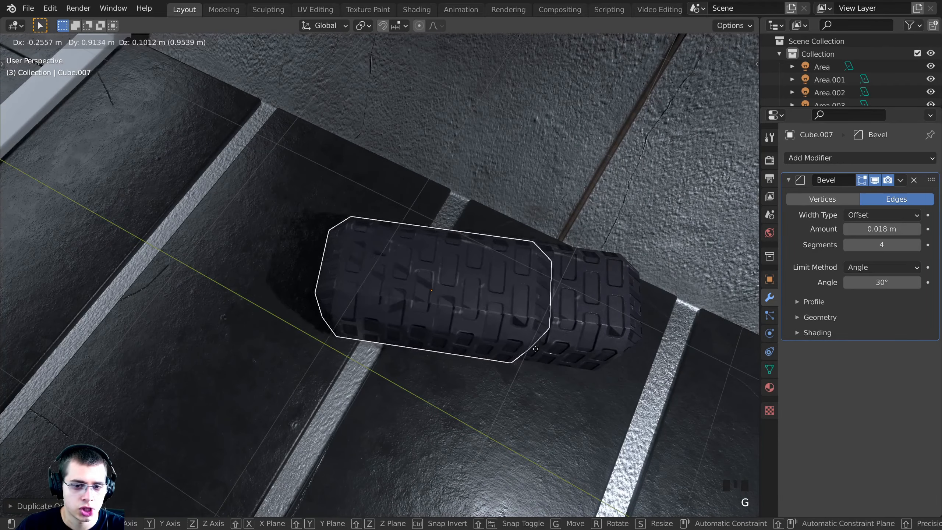
left_click(189, 189)
Step: Move the duplicate box along the global Y axis, out of the tunnel into the large room
middle_click_drag(319, 256, 586, 377, "shift")
key("g")
key("y")
left_click(189, 208)
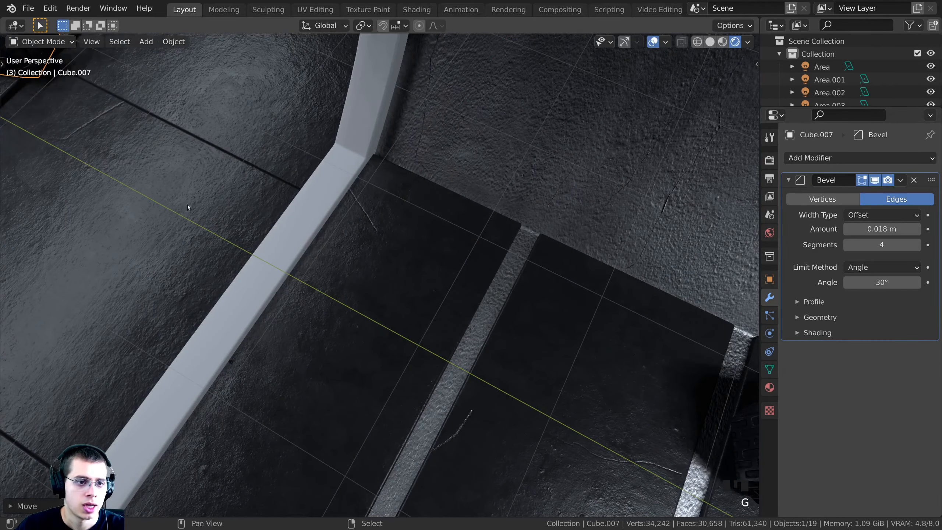
middle_click_drag(189, 208, 424, 309, "shift")
middle_click_drag(424, 310, 445, 296)
middle_click_drag(445, 296, 640, 404, "shift")
key("g")
key("y")
left_click(248, 170)
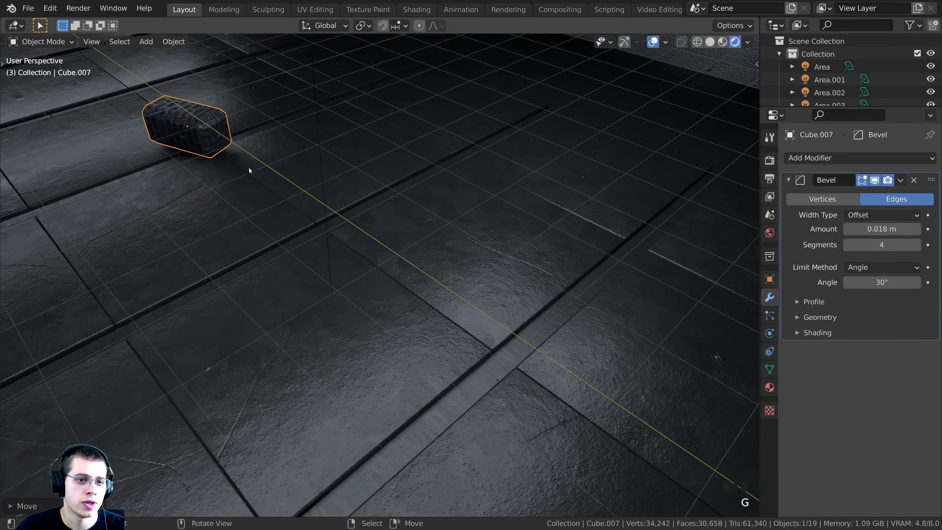
Step: Move the duplicate box further along global Y to the far circular opening, with a final move of about 18.8 m
middle_click_drag(248, 170, 489, 370, "shift")
key("g")
key("y")
left_click(269, 160)
middle_click_drag(269, 160, 549, 355, "shift")
key("g")
key("y")
left_click(403, 272)
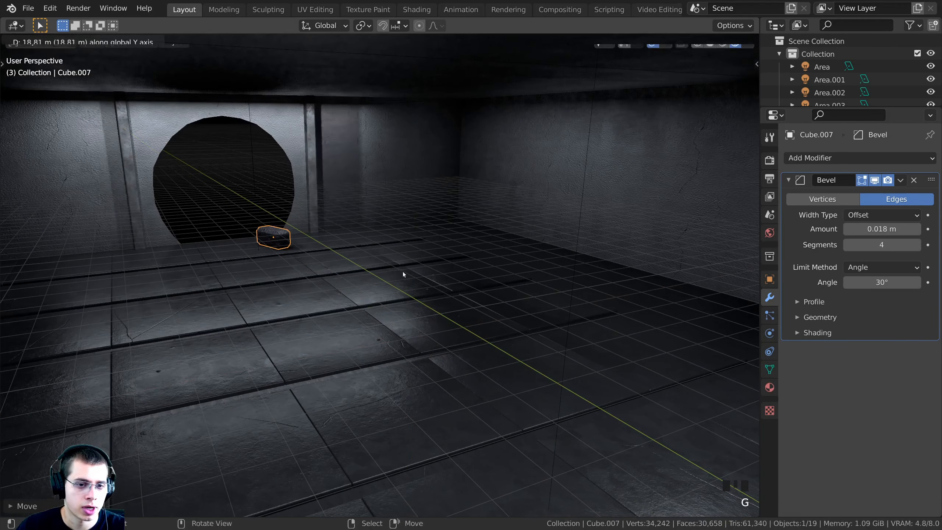
Step: Move the duplicate box about -7.4 m along global X and rotate it about 118 degrees around global Z
middle_click_drag(404, 273, 522, 333, "shift")
scroll(523, 332, "up", 1)
key("g")
key("x")
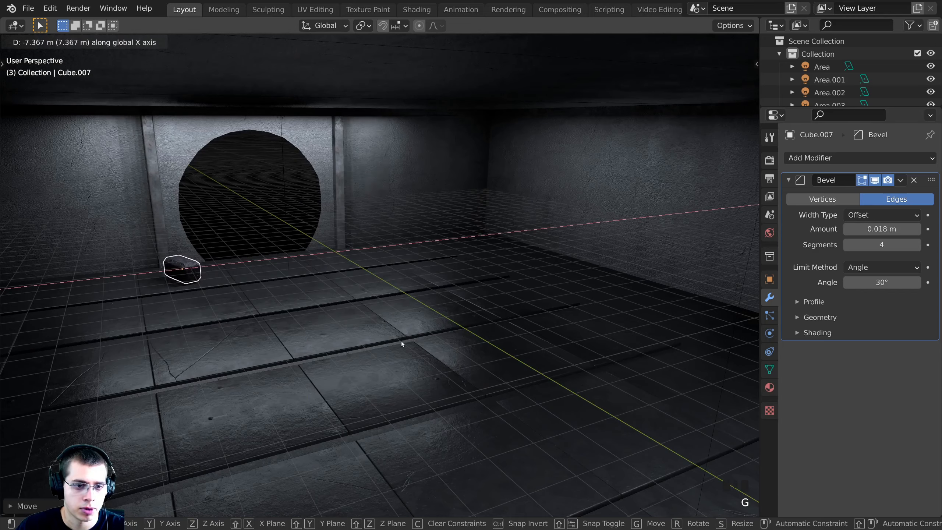
key("r")
key("z")
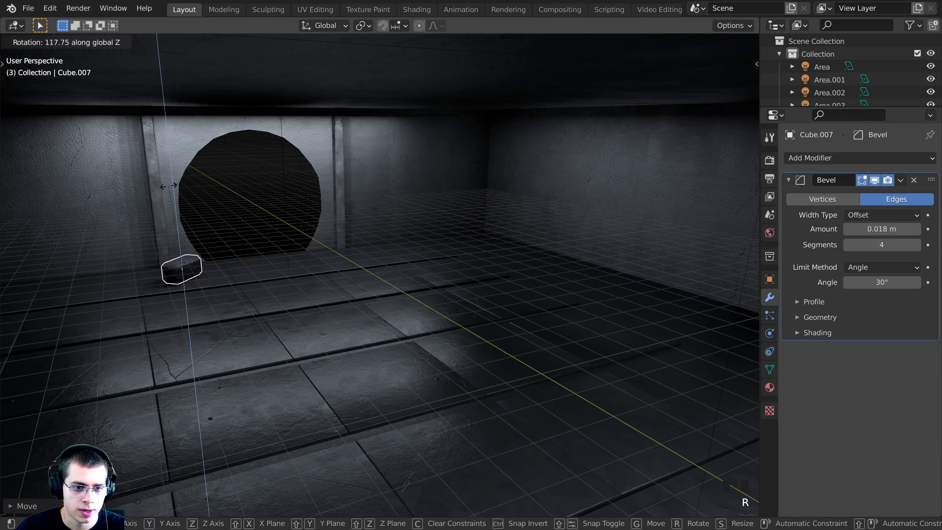
left_click(177, 177)
Step: Return to the camera view and shift the duplicate box along global X, beside the near tunnel's left rim
key("KP_0")
scroll(233, 255, "up", 3)
key("g")
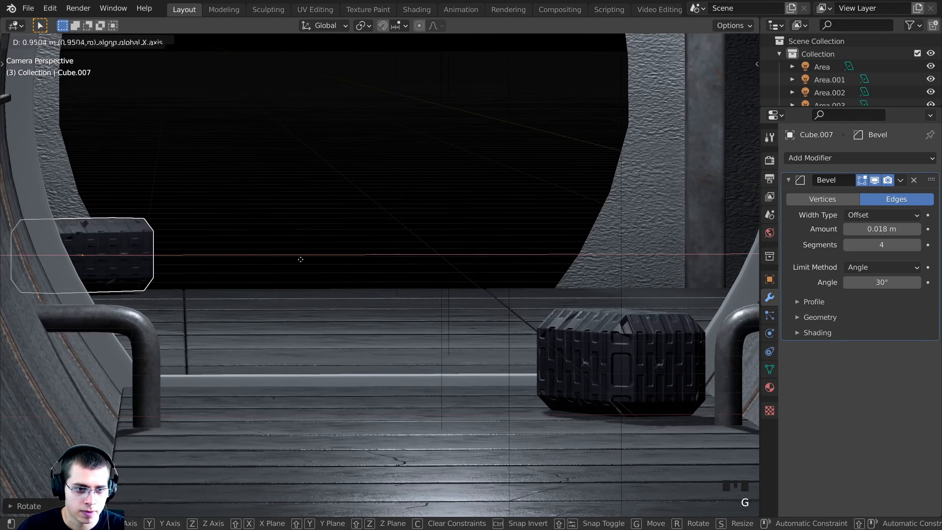
left_click(258, 260)
Step: Lower the duplicate box slightly along global Z onto the far room's floor, with a final move of about 0.06 m
scroll(178, 254, "down", 1)
middle_click_drag(250, 260, 221, 255, "shift")
key("g")
key("z")
left_click(176, 252)
scroll(221, 254, "up", 2)
key("g")
key("z")
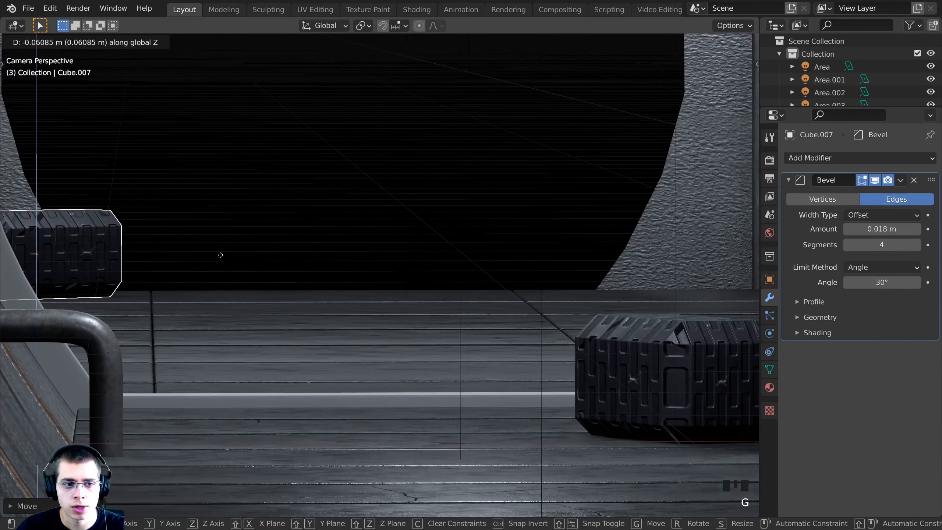
left_click(221, 254)
key("a")
left_click(106, 275)
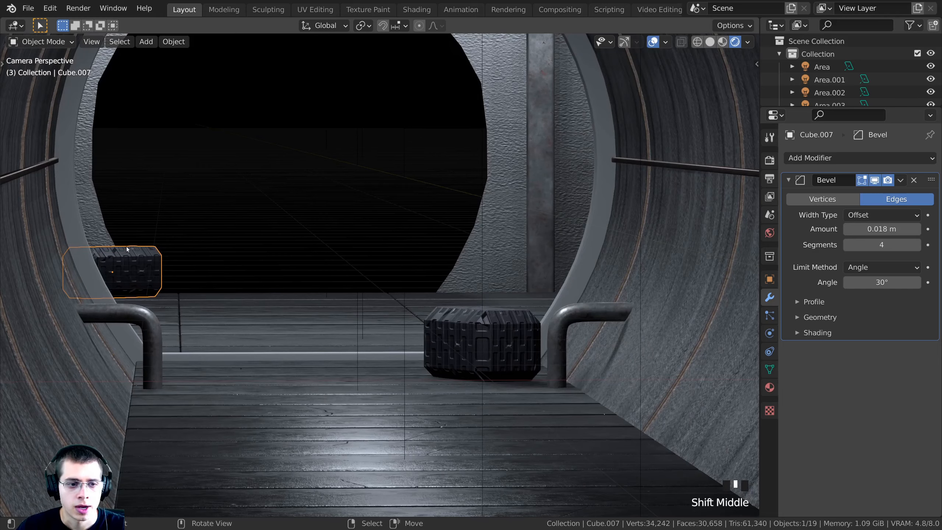
Step: Duplicate the far-room box along global X to the opposite side of the far circular opening
key("shift+d")
key("x")
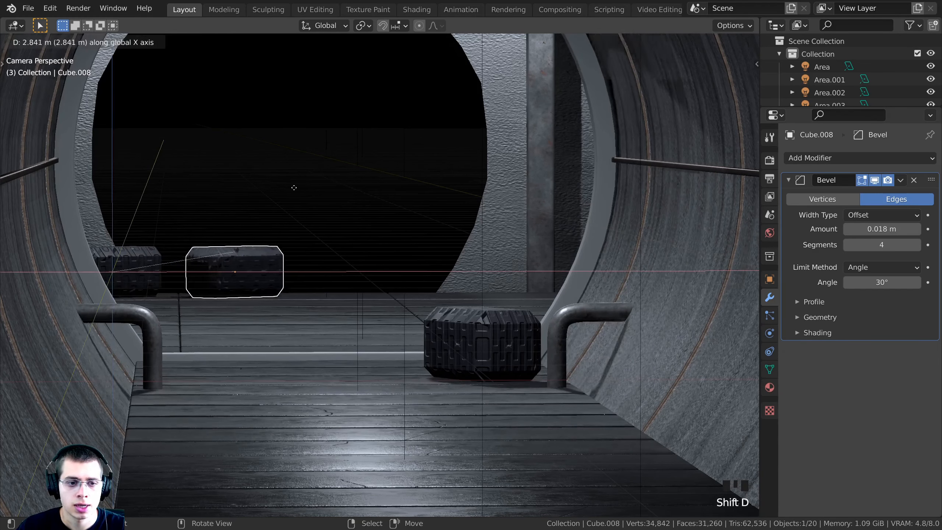
left_click(593, 229)
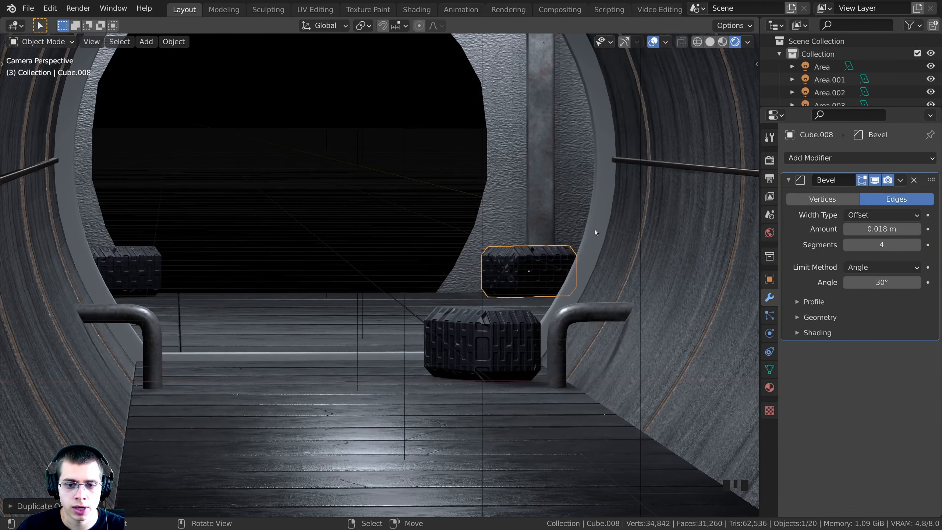
Step: Rotate the new box about -69 degrees around global Z and fine-tune its position along global X
key("r")
key("z")
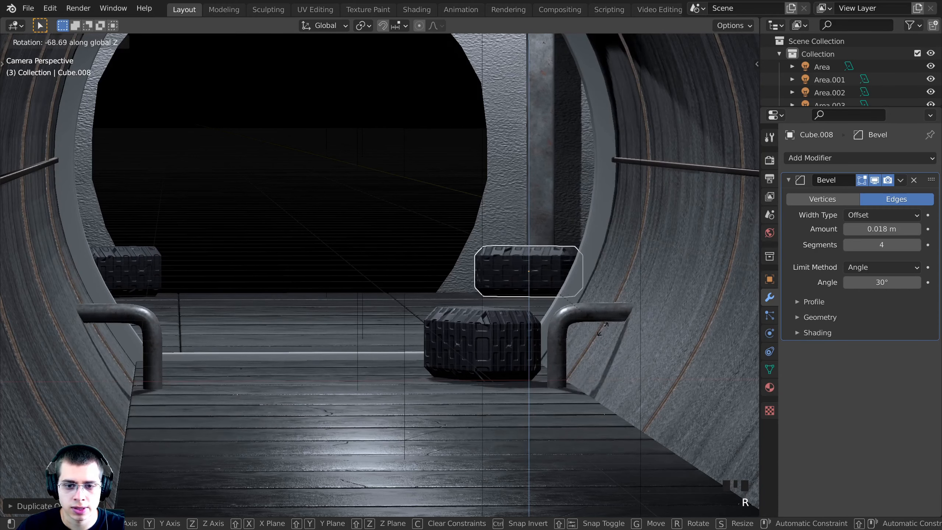
left_click(602, 312)
key("g")
key("x")
left_click(590, 314)
Step: Duplicate the newly placed box and raise the copy along global Z so it stacks on top of it
middle_click_drag(544, 320, 468, 355, "shift")
scroll(454, 266, "up", 3)
key("Delete")
right_click(394, 297)
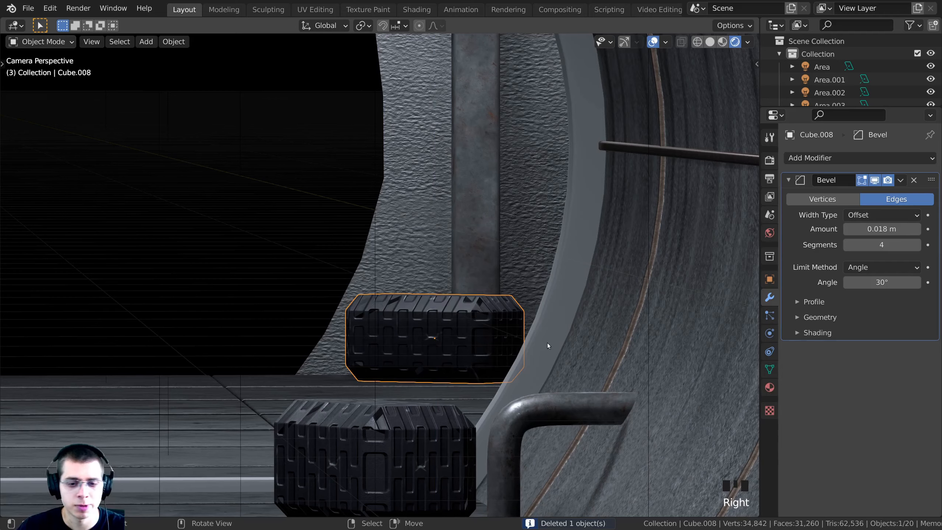
key("shift+d")
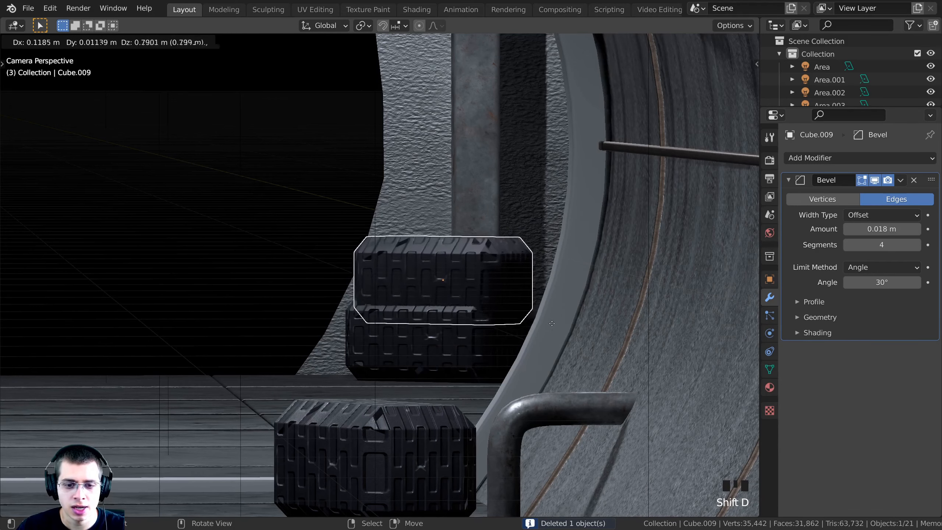
key("z")
left_click(561, 294)
Step: Rotate the upper stacked box around global Z so it sits at a different angle from the box below
key("r")
key("z")
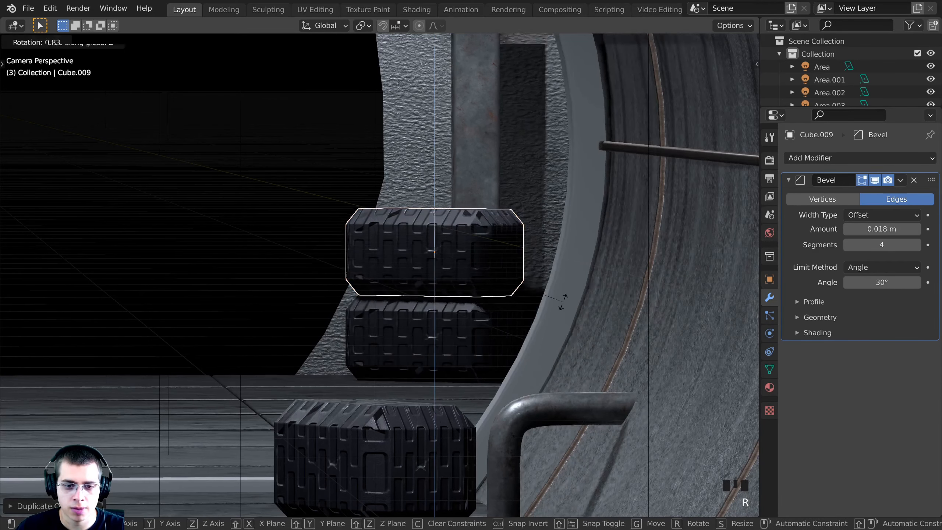
left_click(462, 316)
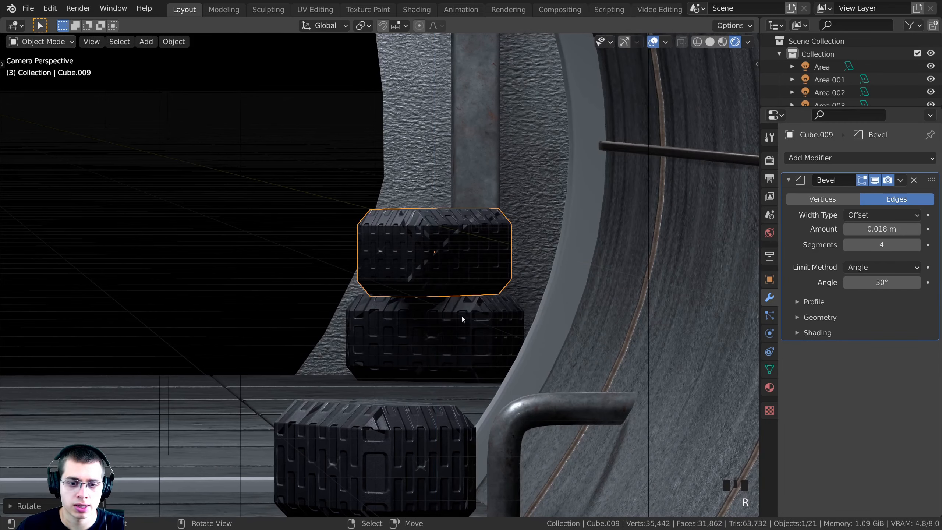
left_click(467, 329)
left_click(455, 268, "shift")
key("g")
left_click(454, 269)
Step: Select the overhead area light above the far circular opening and set its power to 2500 W
scroll(448, 270, "down", 3)
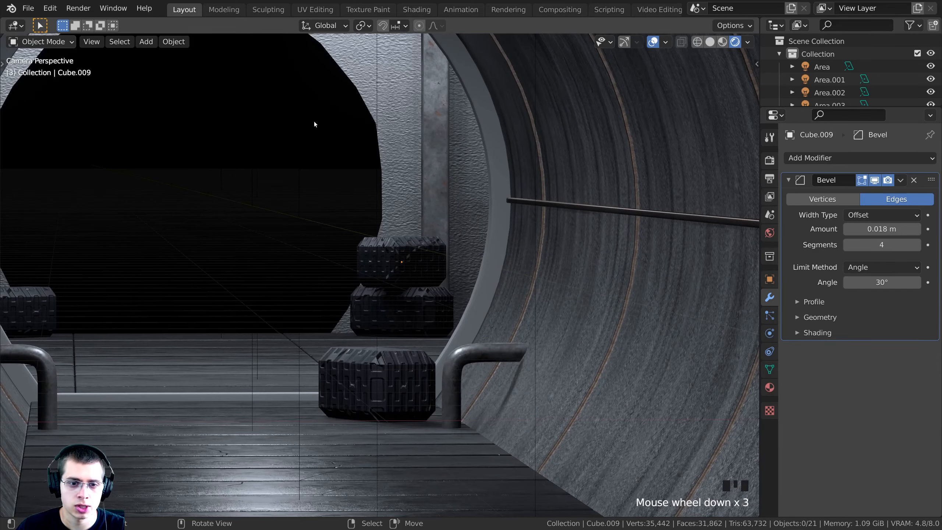
middle_click_drag(314, 121, 395, 295, "shift")
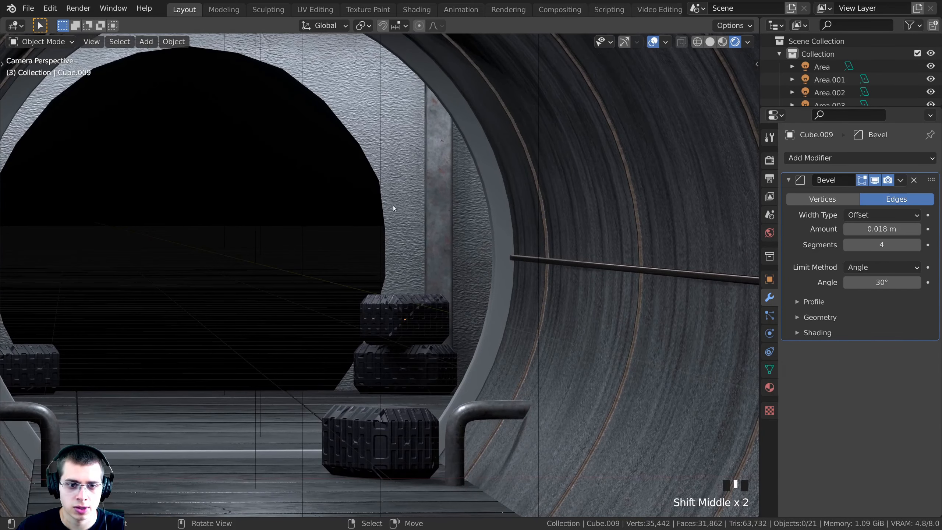
right_click(378, 174)
scroll(370, 147, "down", 1)
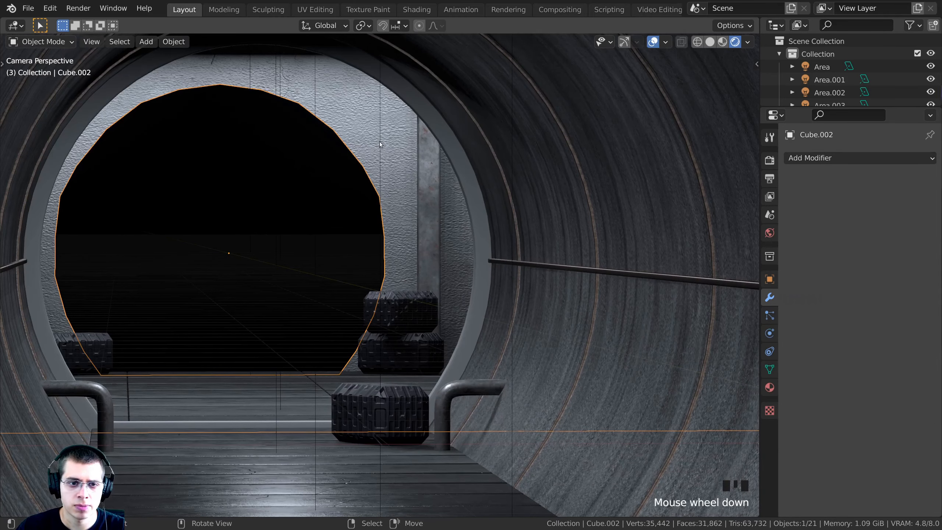
right_click(380, 142)
right_click(277, 80)
right_click(279, 83)
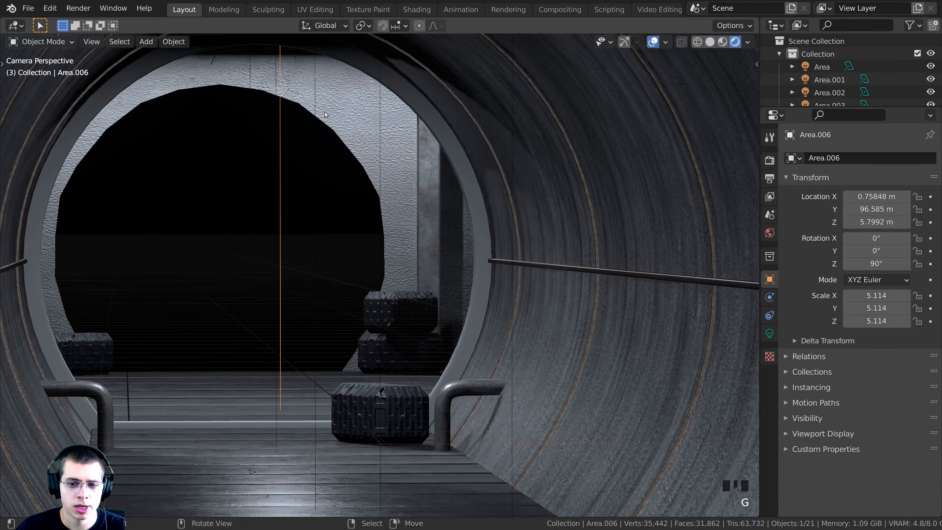
key("g")
left_click(769, 333)
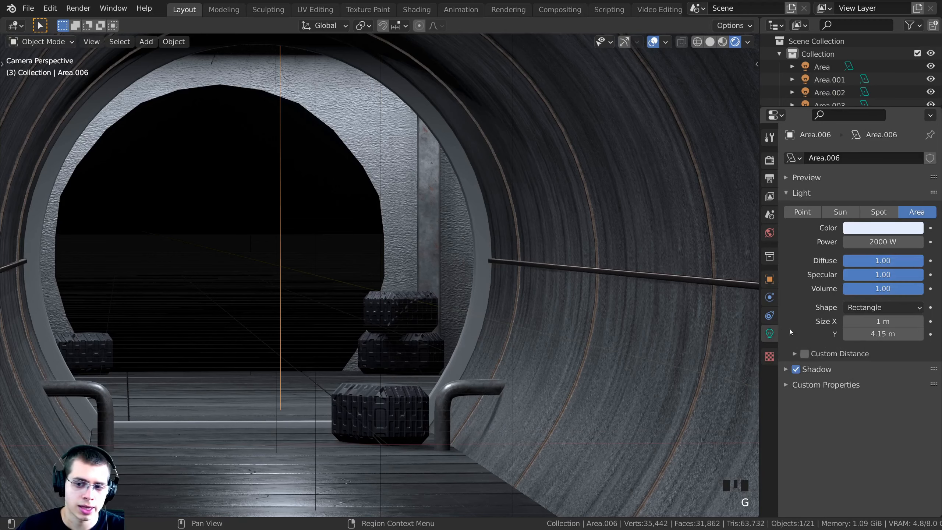
left_click(878, 242)
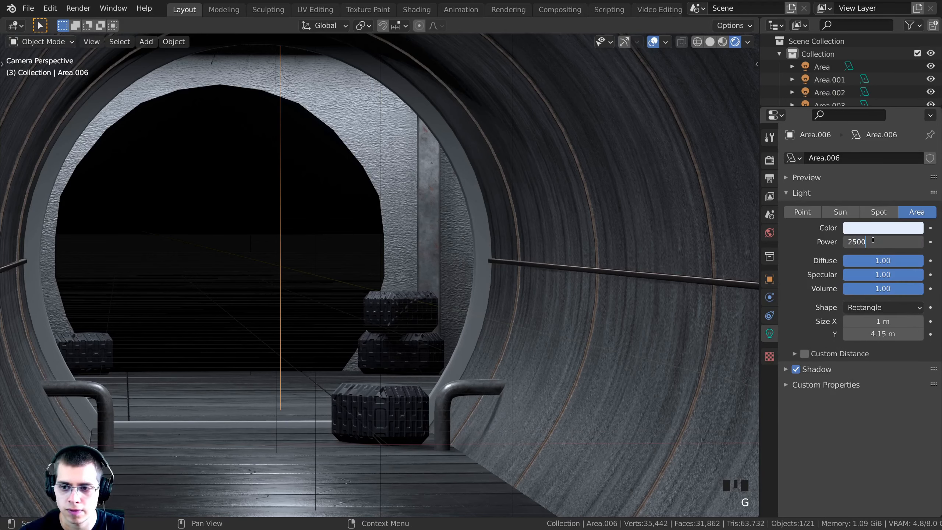
key("Return")
Step: Look inside the far room, select the other ceiling area light and set its power to 2500 W
key("r")
key("r")
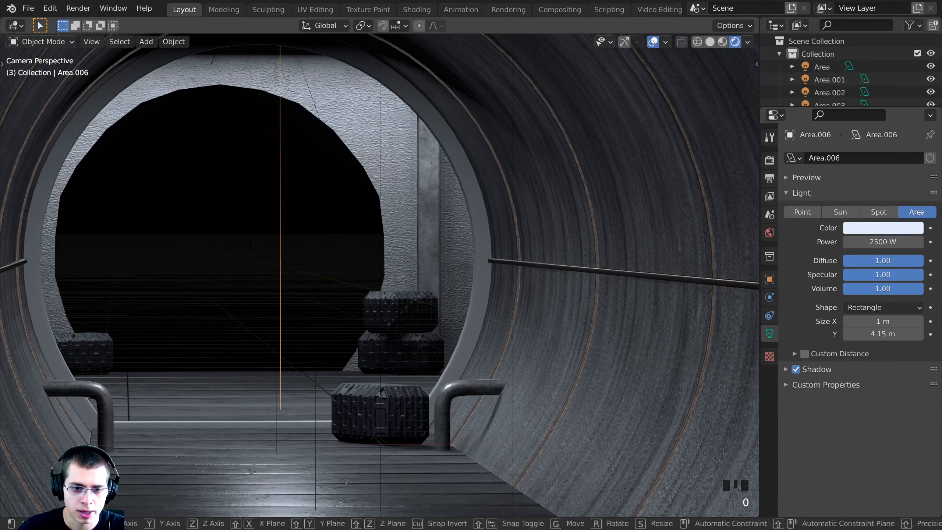
scroll(252, 314, "up", 3)
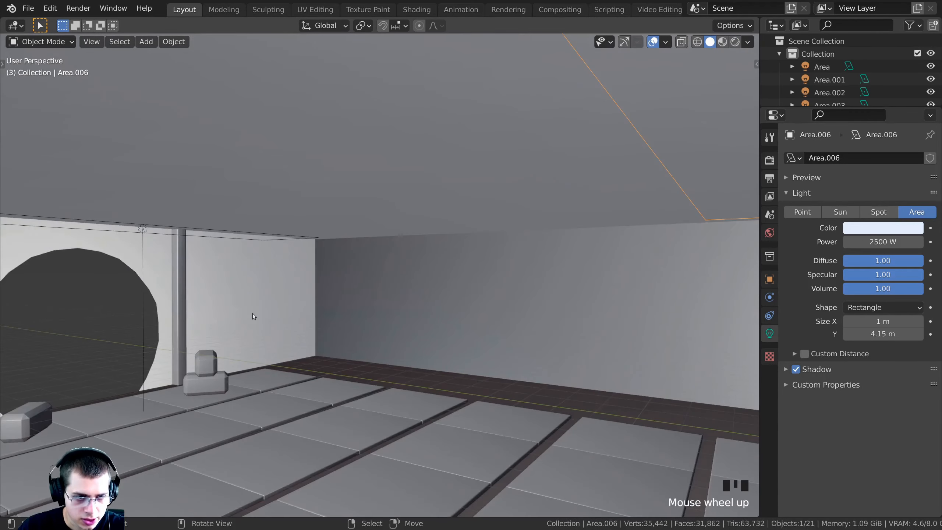
mouse_move(252, 313)
middle_mouse_down("shift")
mouse_move(206, 254)
mouse_move(203, 212)
middle_mouse_up("shift")
right_click(202, 212)
left_click(873, 242)
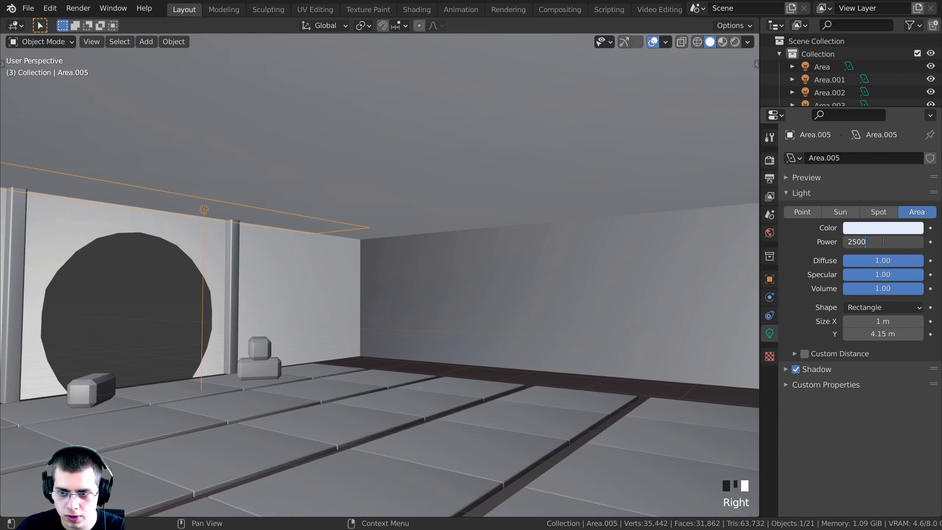
key("Return")
Step: Show the room in rendered shading and move the selected area light about 4.5 m along global X towards the stacked boxes
key("z")
scroll(410, 273, "down", 3)
middle_click_drag(411, 273, 464, 288, "shift")
scroll(463, 287, "up", 2)
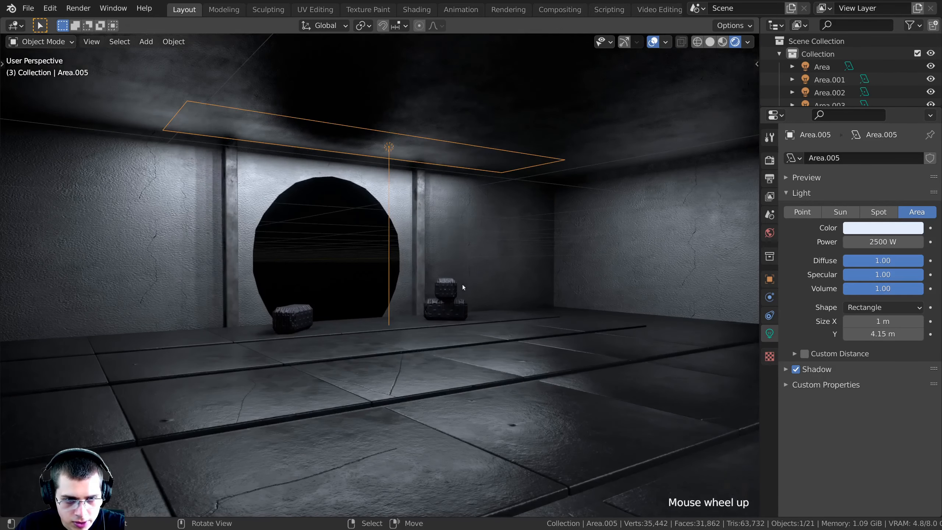
scroll(522, 273, "up", 3)
key("g")
key("x")
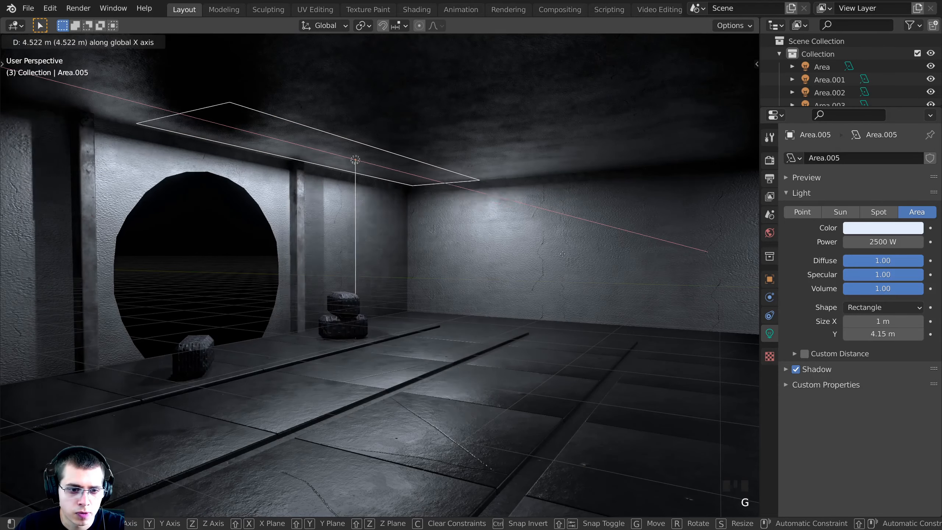
left_click(562, 254)
Step: Shift the area light once more along global X to fine-tune its position in the far room
middle_click_drag(562, 254, 584, 257)
key("g")
key("x")
left_click(625, 254)
Step: Return to the camera view and save the Blender file
key("KP_0")
middle_click_drag(535, 304, 228, 204, "shift")
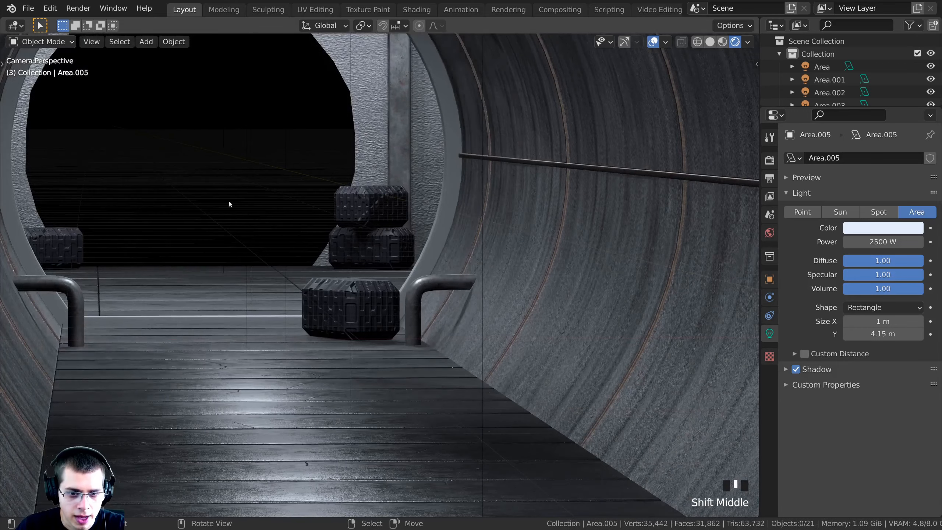
scroll(384, 340, "down", 3)
key("ctrl+s")
middle_click_drag(384, 340, 406, 253, "shift")
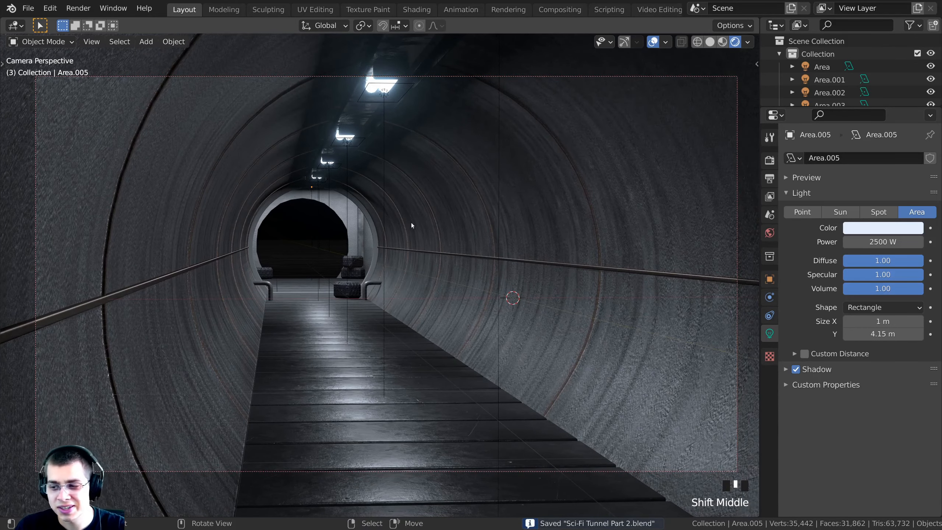
Step: Select the ring-shaped rim object at the far end of the near tunnel
scroll(402, 241, "up", 7)
right_click(370, 239)
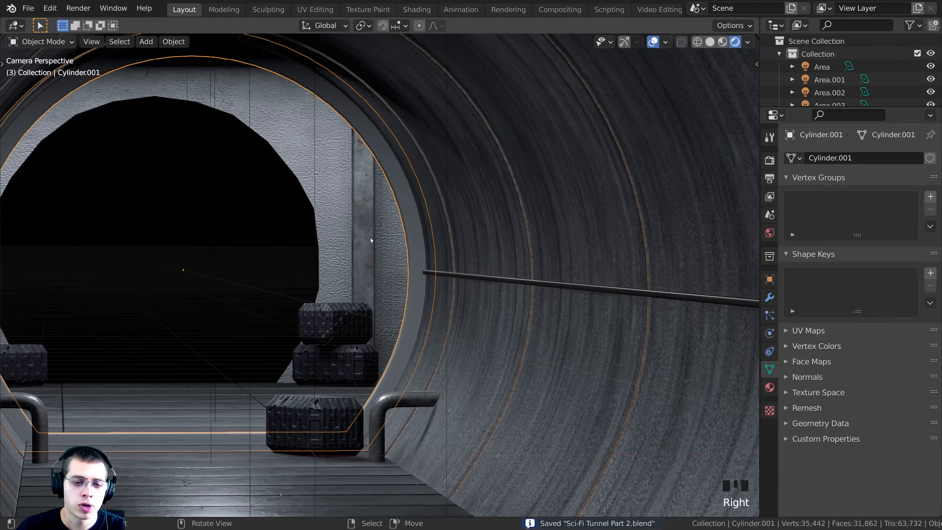
key("g")
right_click(378, 188)
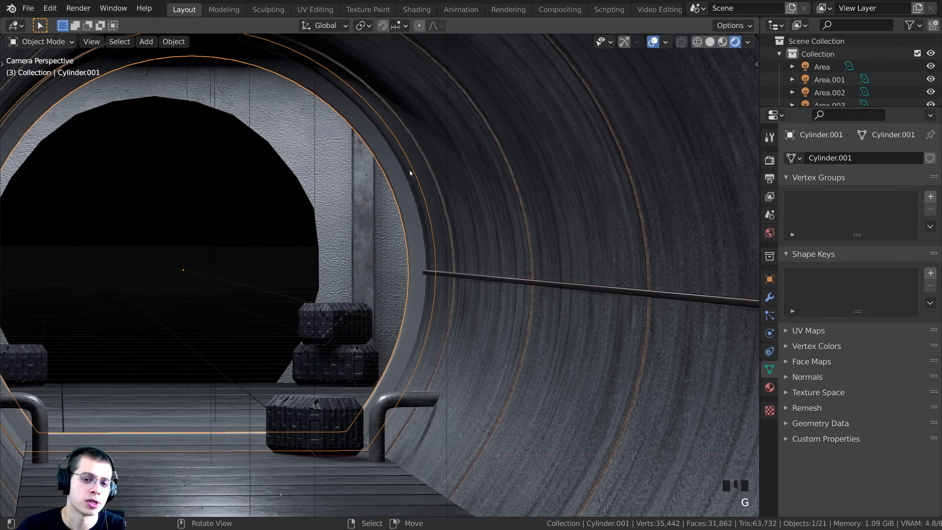
key("g")
key("g")
right_click(405, 200)
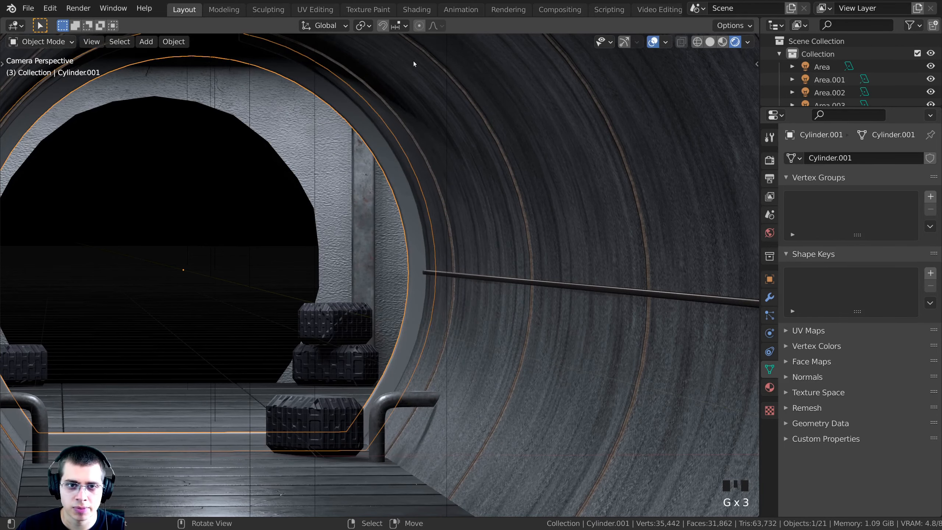
Step: Switch to the Shading workspace and assign the existing Beams material to the tunnel rim
left_click(409, 10)
mouse_move(212, 194)
middle_mouse_down("shift")
mouse_move(228, 208)
mouse_move(245, 136)
mouse_move(206, 170)
middle_mouse_up("shift")
scroll(231, 225, "up", 6)
left_click(223, 178)
right_click(228, 139)
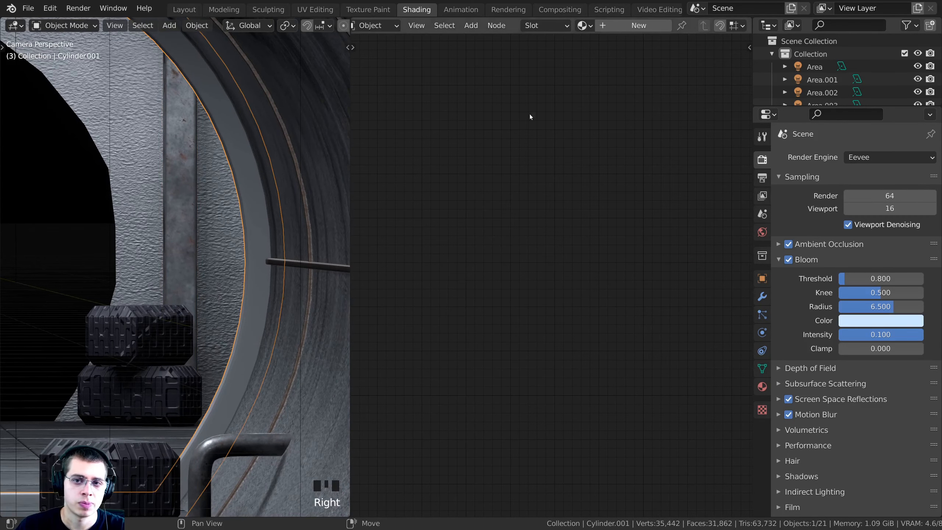
left_click(583, 27)
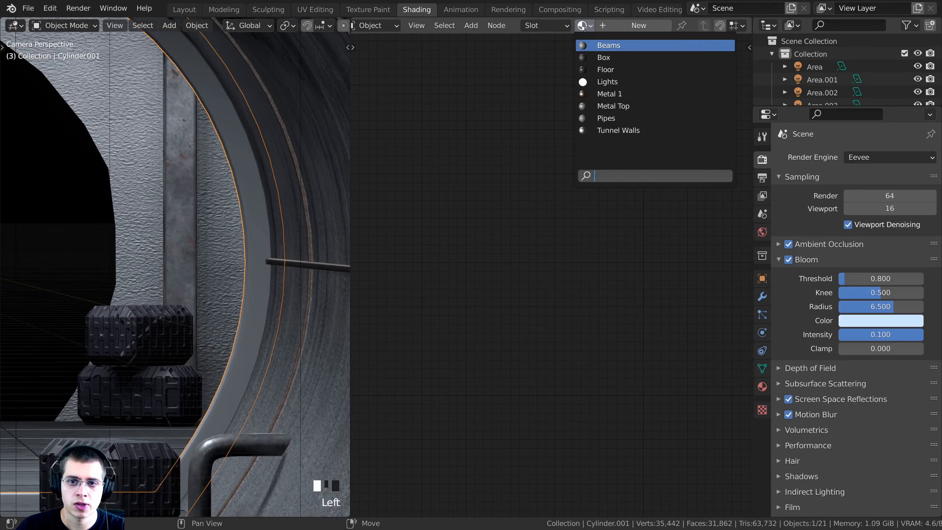
left_click(593, 45)
Step: Make a separate copy of the tunnel rim's Beams material and name it Beams 2
scroll(243, 296, "up", 2)
scroll(230, 235, "down", 4)
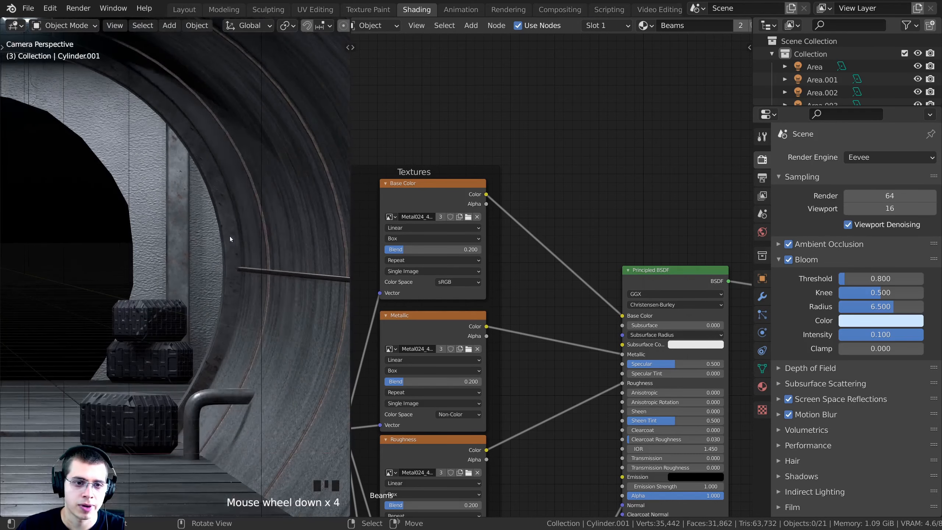
middle_click_drag(230, 238, 204, 290, "shift")
key("ctrl+z")
key("g")
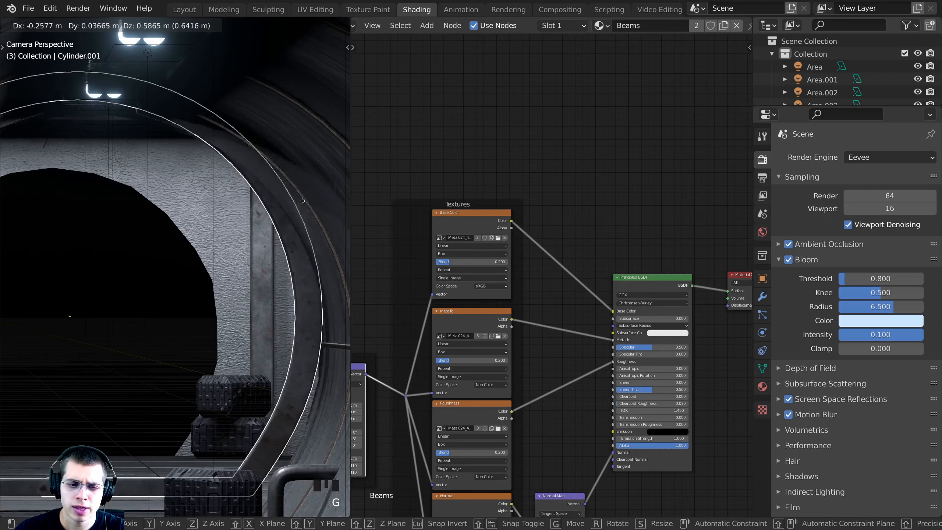
right_click(301, 205)
middle_click_drag(476, 181, 465, 187)
middle_click_drag(635, 143, 628, 149)
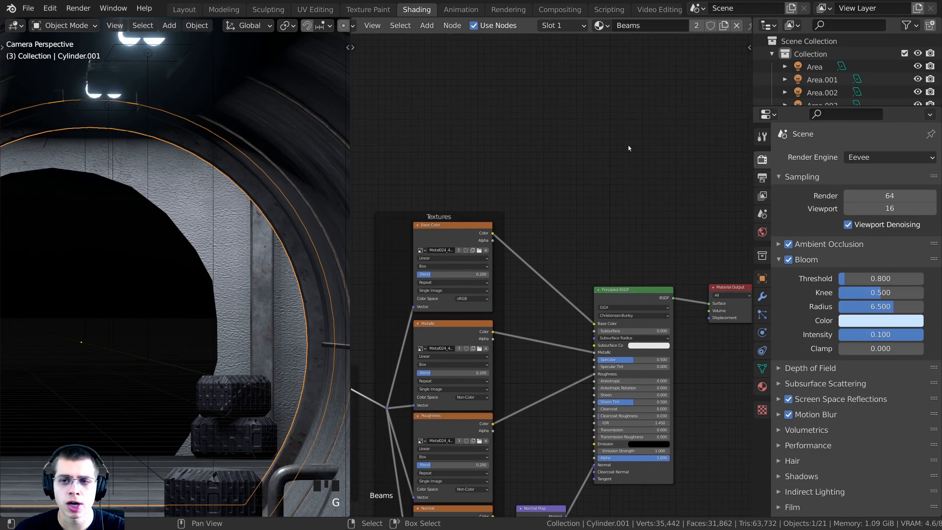
left_click(725, 25)
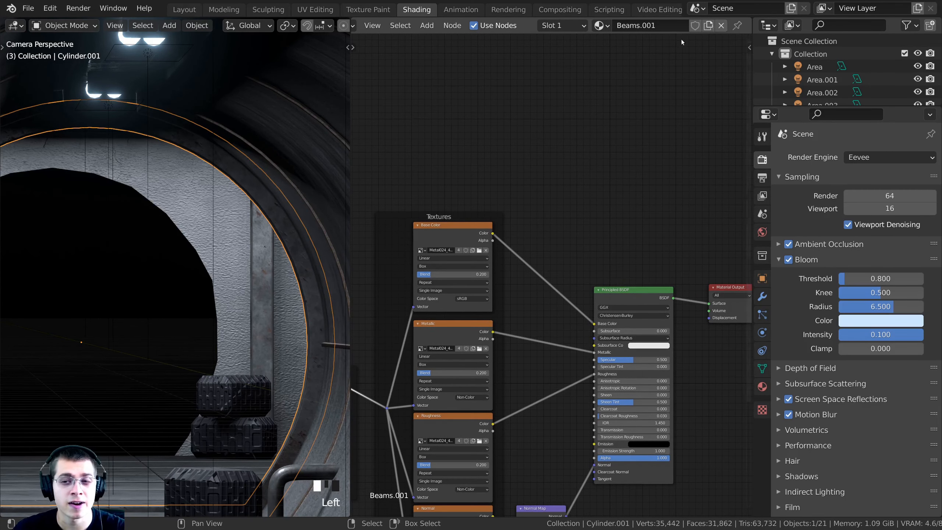
middle_click_drag(605, 178, 619, 177)
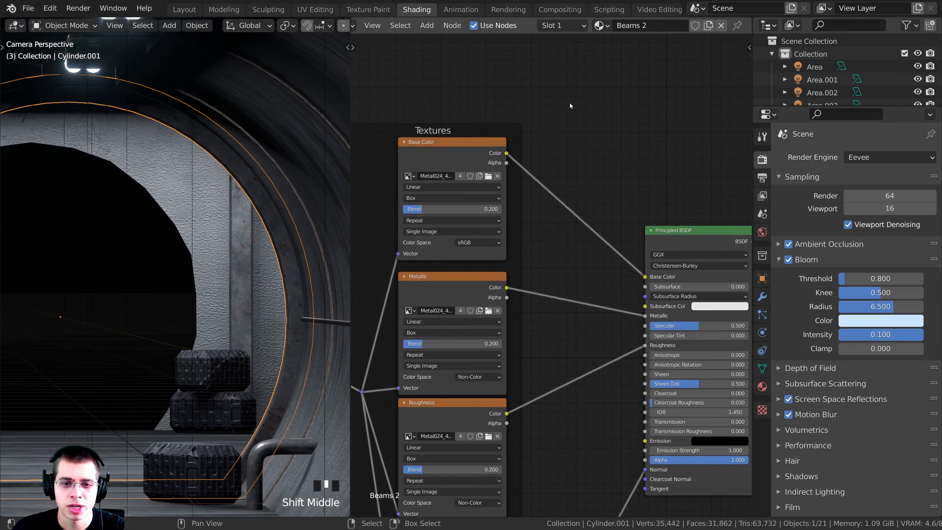
Step: Insert an RGB Curves node between the Base Color texture and the Principled BSDF's Base Color input
key("shift+a")
left_click(566, 99)
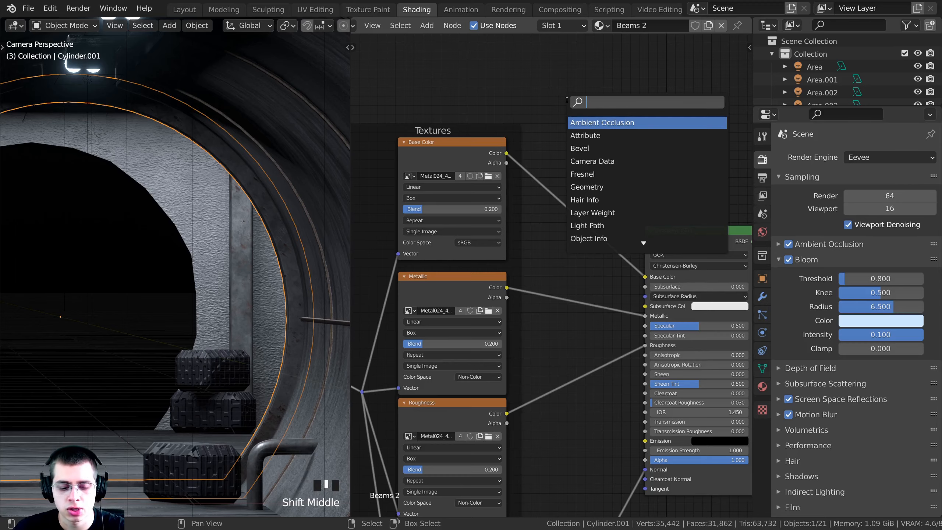
type("rgb")
key("Down")
key("Down")
key("Return")
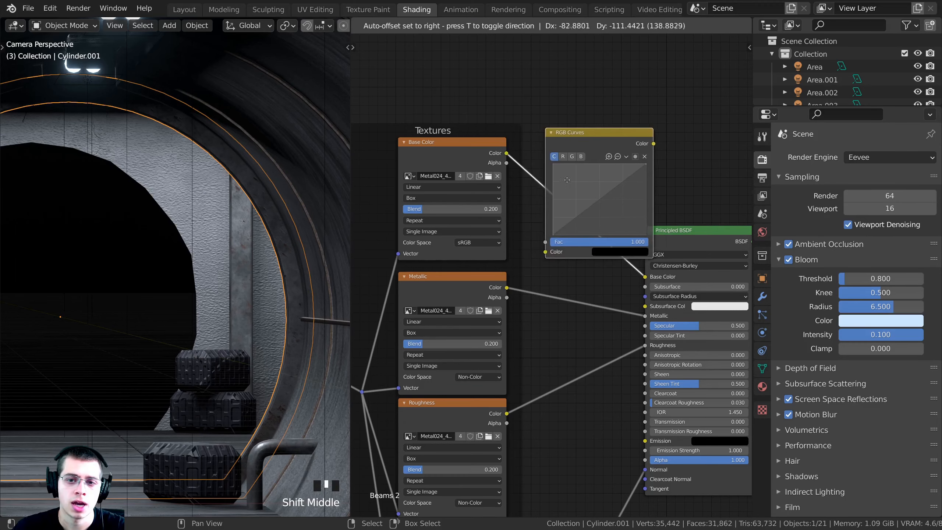
left_click(536, 136)
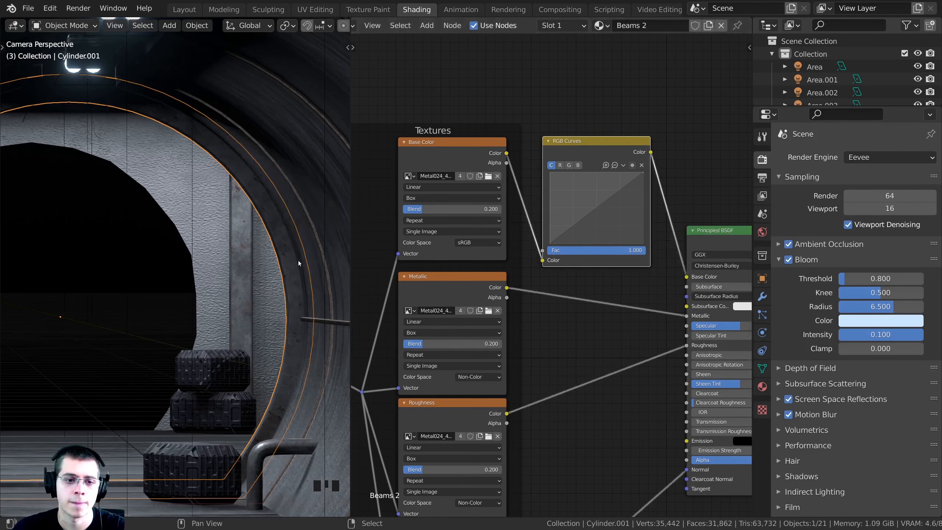
Step: Darken the rim's base color by lowering the RGB curve with a point at about X 0.635, Y 0.357
left_click(601, 203)
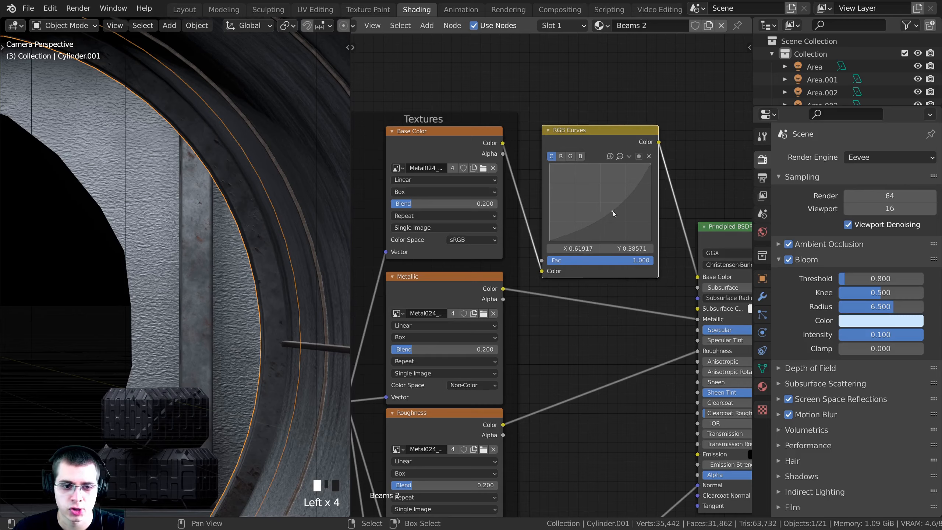
left_click_drag(613, 213, 615, 215)
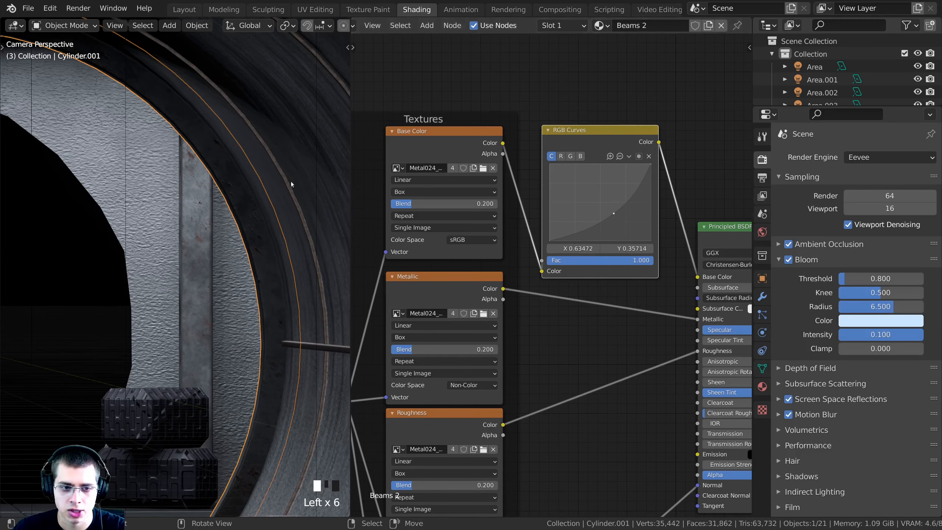
Step: Darken the rim metal slightly more by moving the RGB curve point to about X 0.645, Y 0.35
middle_click_drag(293, 185, 279, 215, "shift")
key("a")
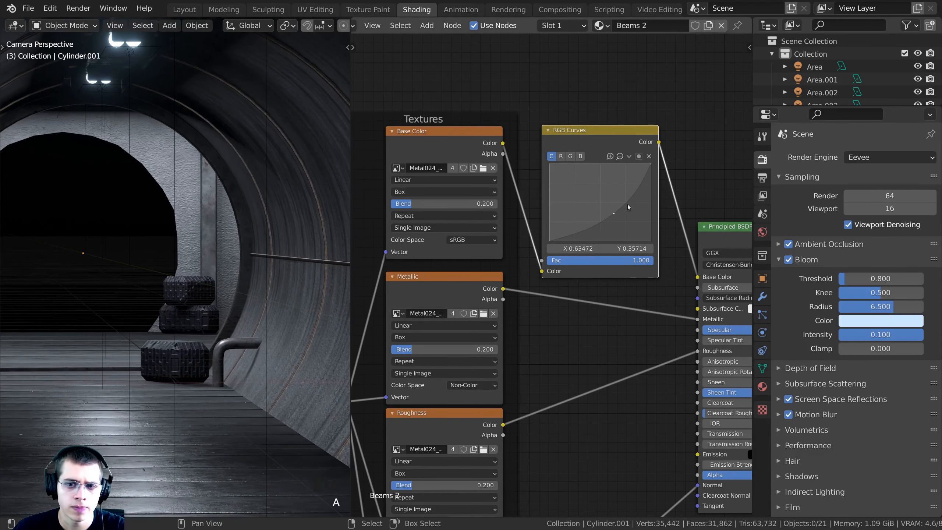
left_click_drag(613, 216, 616, 218)
key("a")
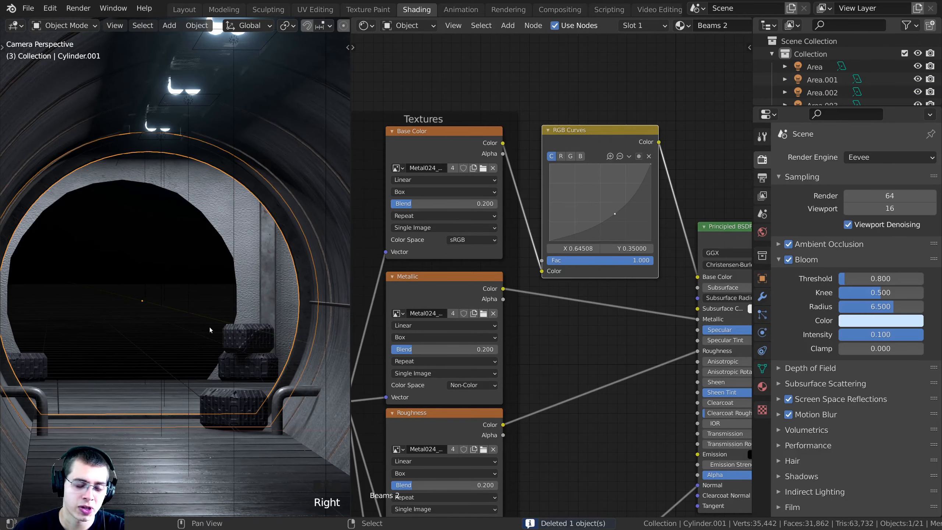
Step: Duplicate the tunnel rim and move the copy along the global Y axis to the far side of the room
scroll(210, 329, "up", 2)
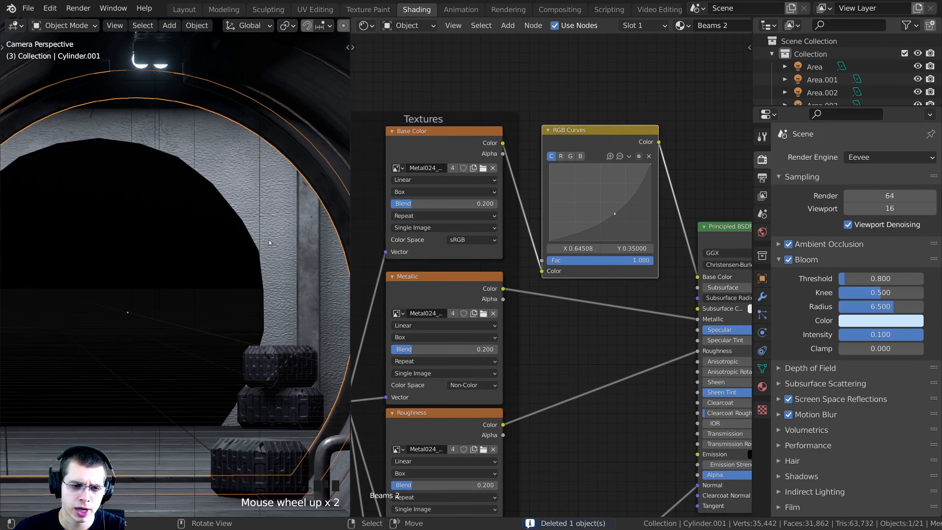
scroll(265, 241, "down", 2)
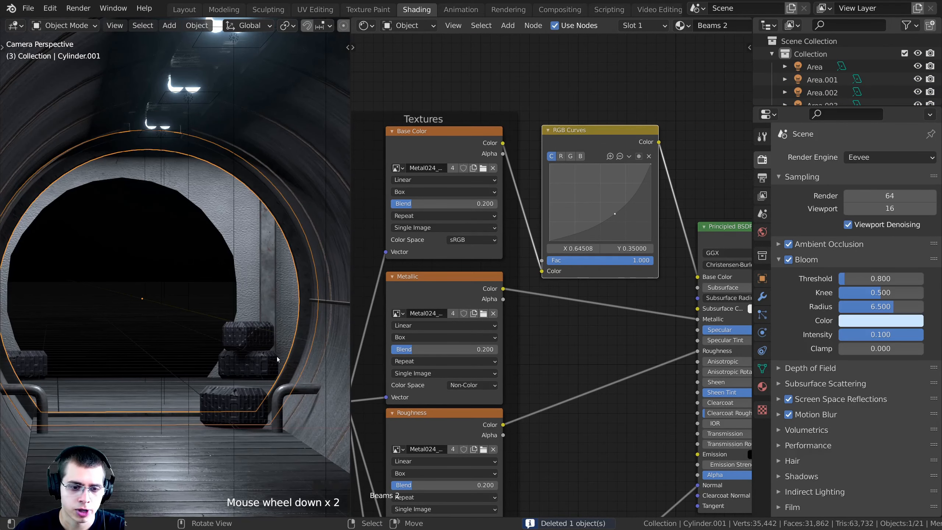
key("shift+d")
key("y")
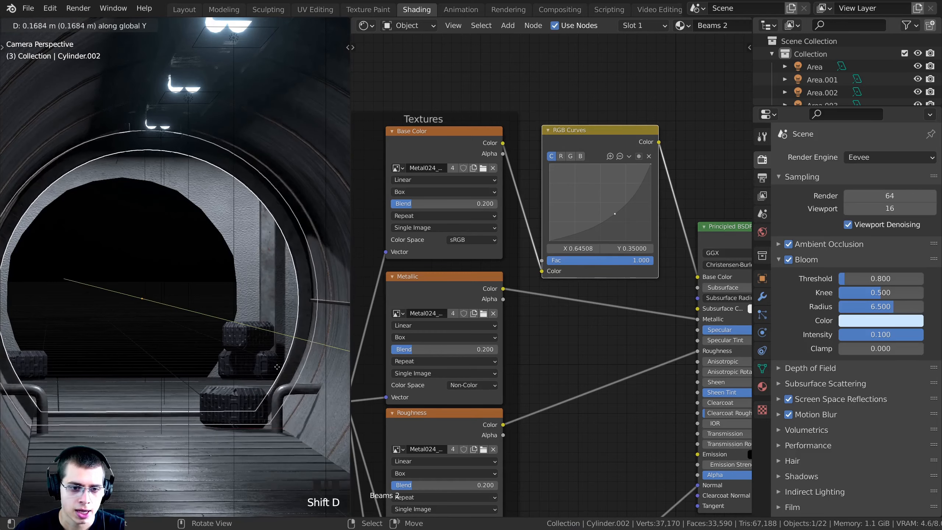
left_click(311, 451)
Step: Slide the copied rim along the global Y axis into the far wall's opening and deselect everything
key("KP_Decimal")
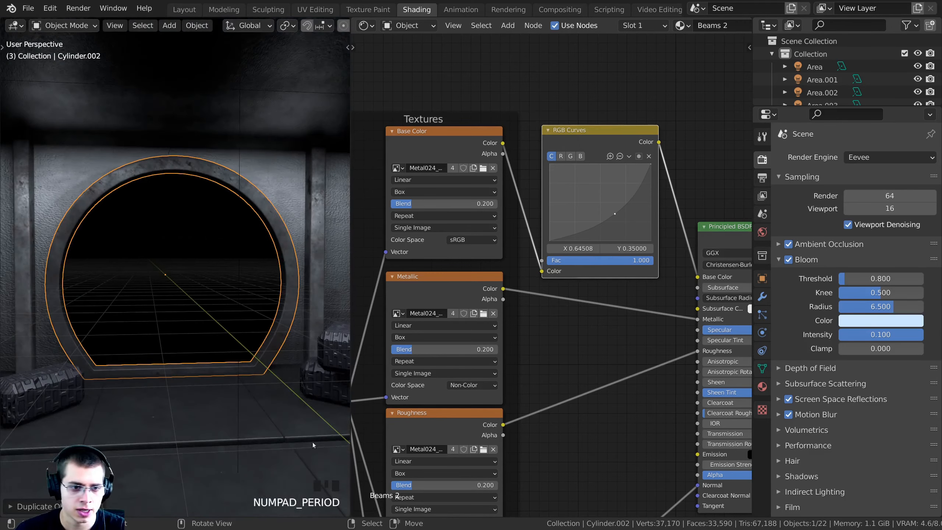
scroll(255, 396, "down", 2)
middle_click_drag(184, 392, 184, 319)
scroll(183, 320, "up", 2)
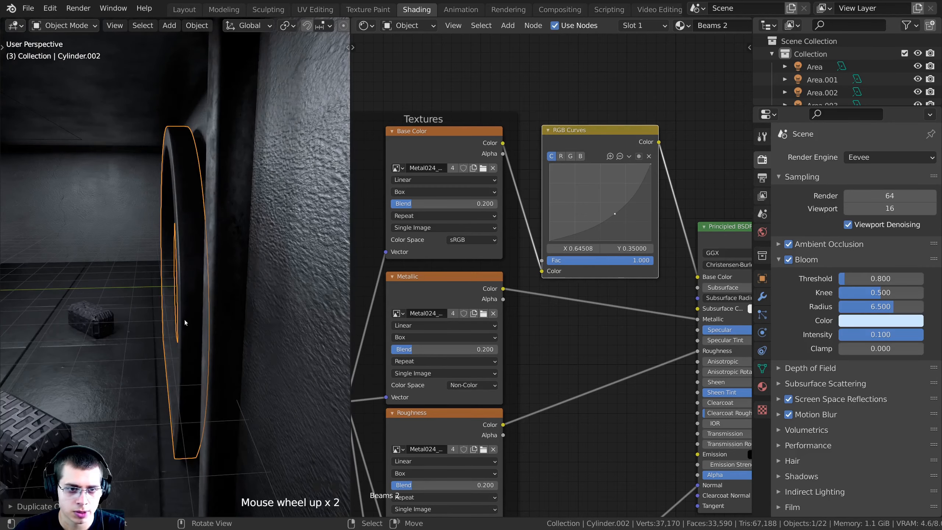
key("g")
left_click(272, 287)
key("g")
key("y")
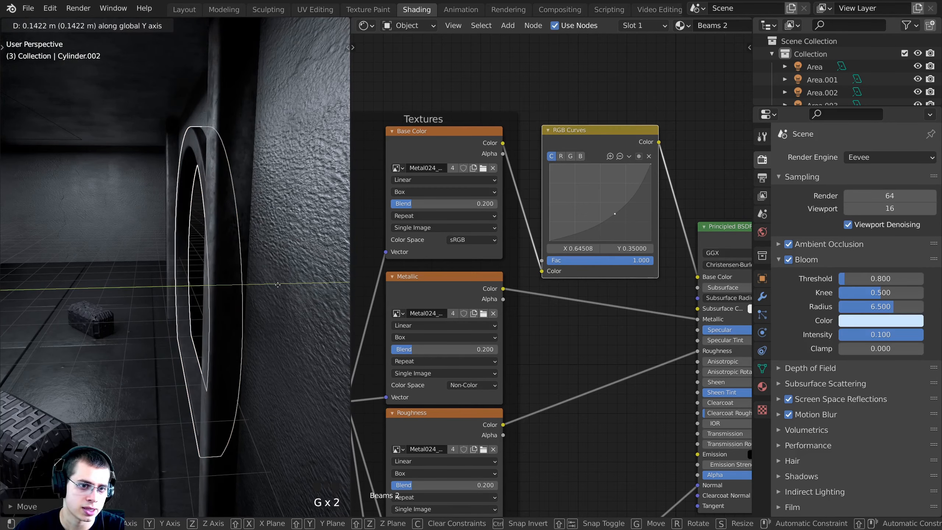
left_click(250, 288)
key("alt+a")
Step: Return to the camera view of the tunnel and save the file
middle_click_drag(250, 288, 338, 278)
key("KP_0")
key("ctrl+s")
scroll(338, 281, "down", 1)
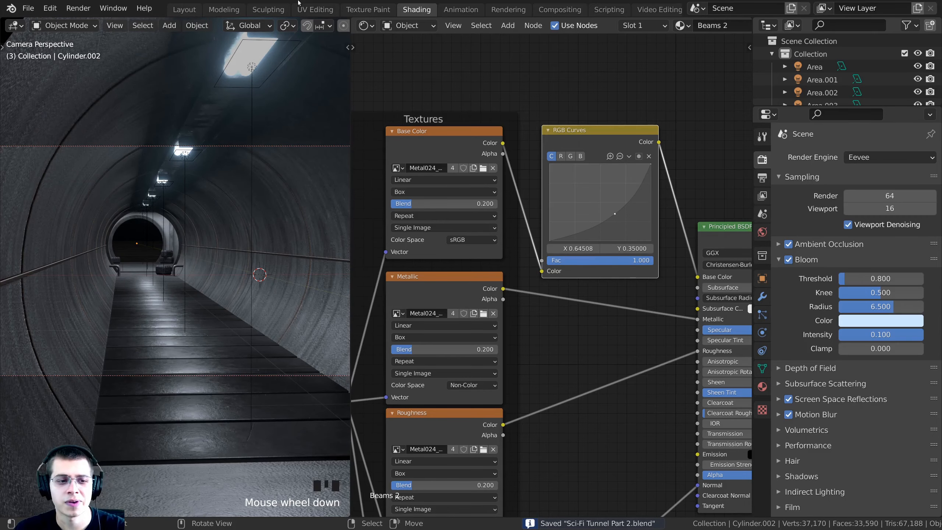
scroll(173, 240, "down", 1)
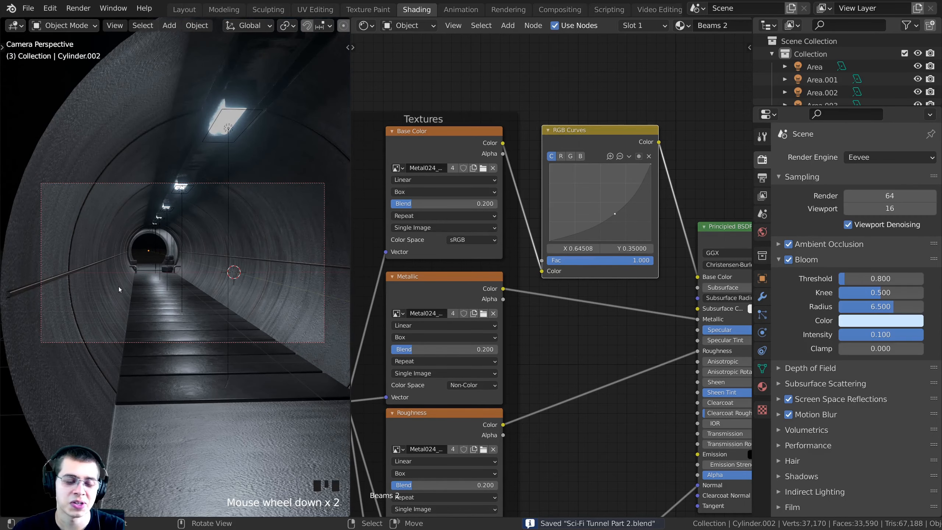
scroll(120, 289, "down", 3)
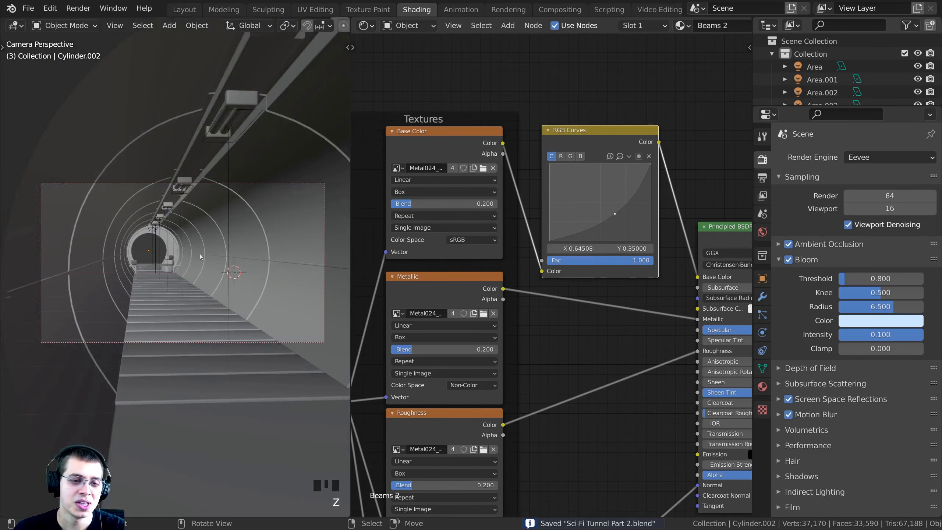
Step: Show the scene in solid shading and select every object except the camera
middle_click_drag(119, 289, 340, 333)
scroll(283, 319, "down", 3)
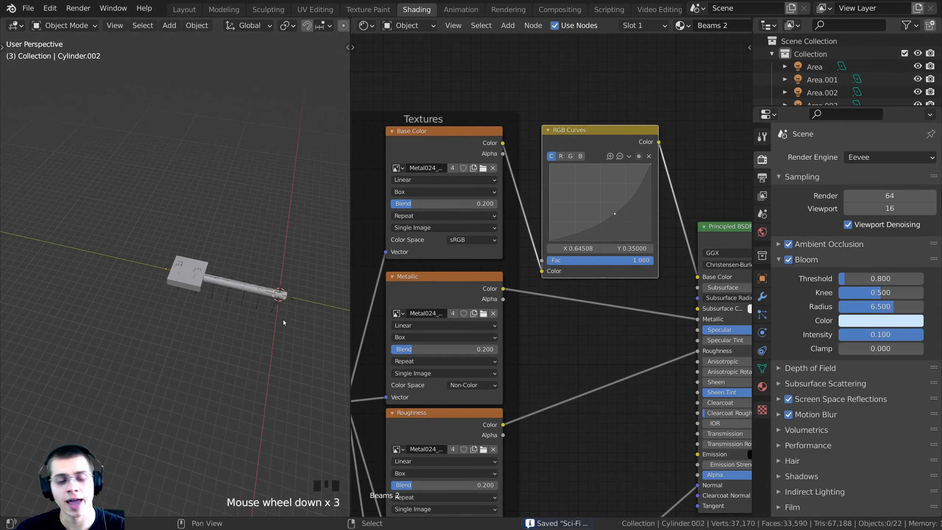
middle_click_drag(282, 319, 280, 314, "shift")
scroll(281, 311, "up", 2)
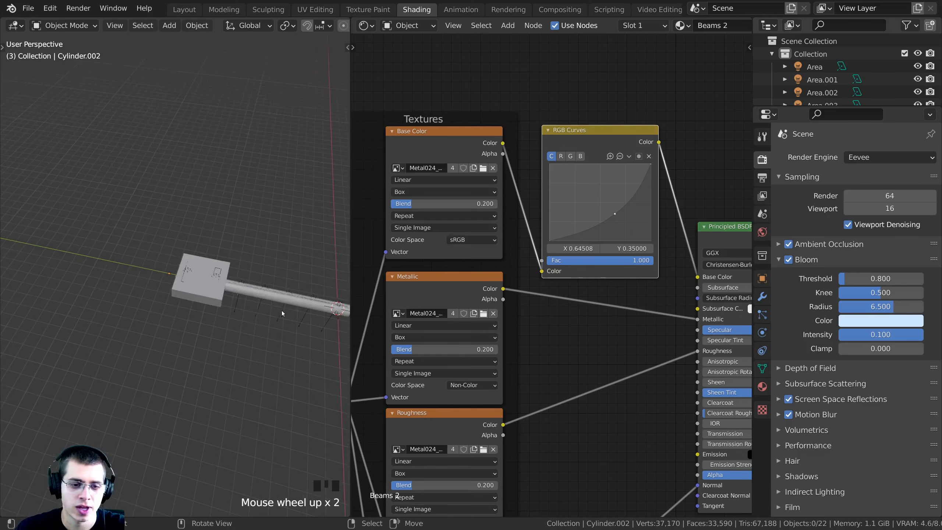
scroll(185, 285, "up", 1)
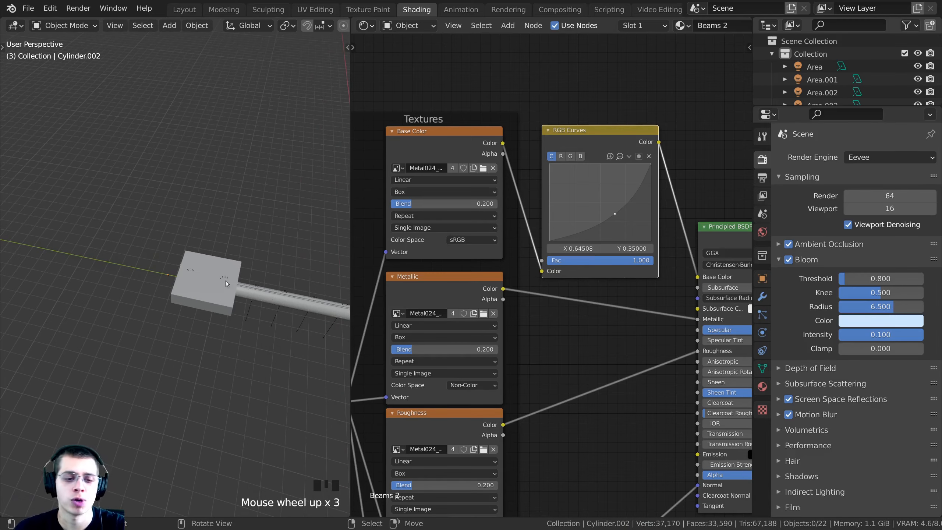
mouse_move(222, 290)
middle_mouse_down("shift")
mouse_move(188, 277)
mouse_move(210, 283)
middle_mouse_up("shift")
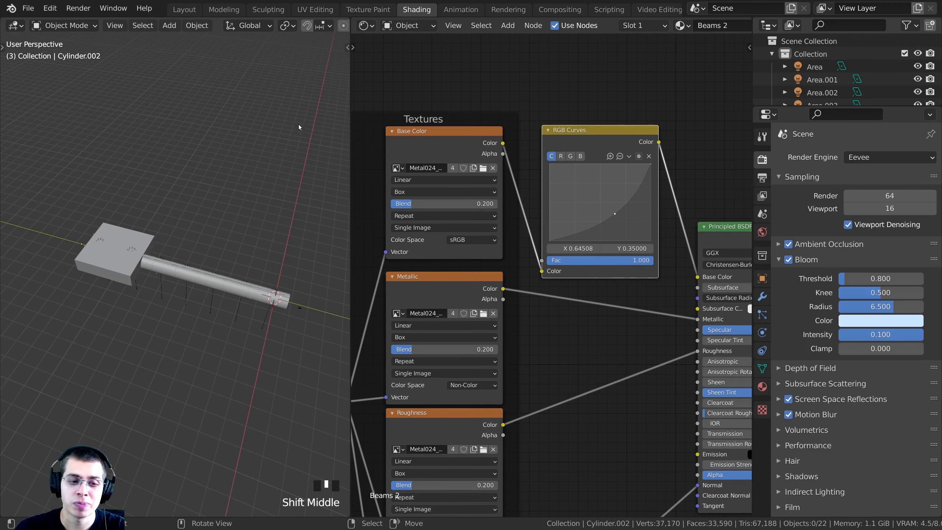
key("a")
scroll(181, 264, "up", 3)
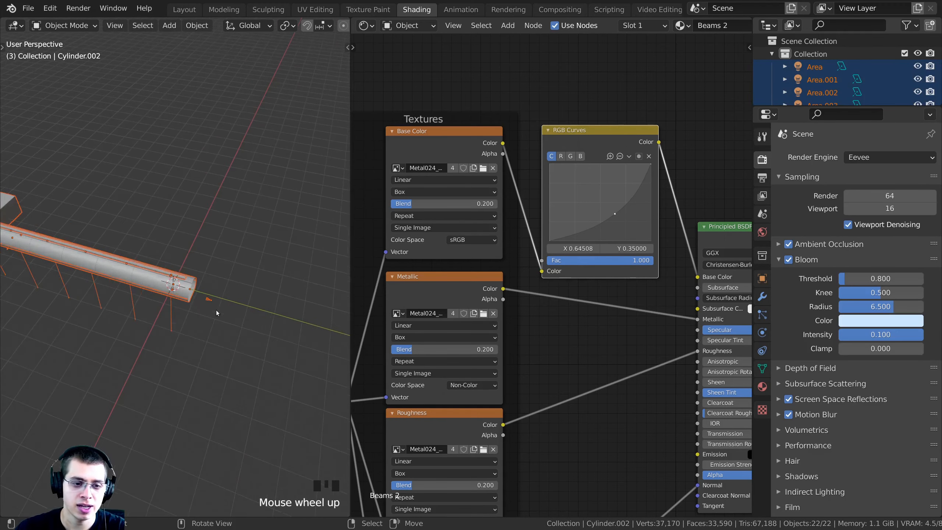
middle_click_drag(250, 316, 209, 262, "shift")
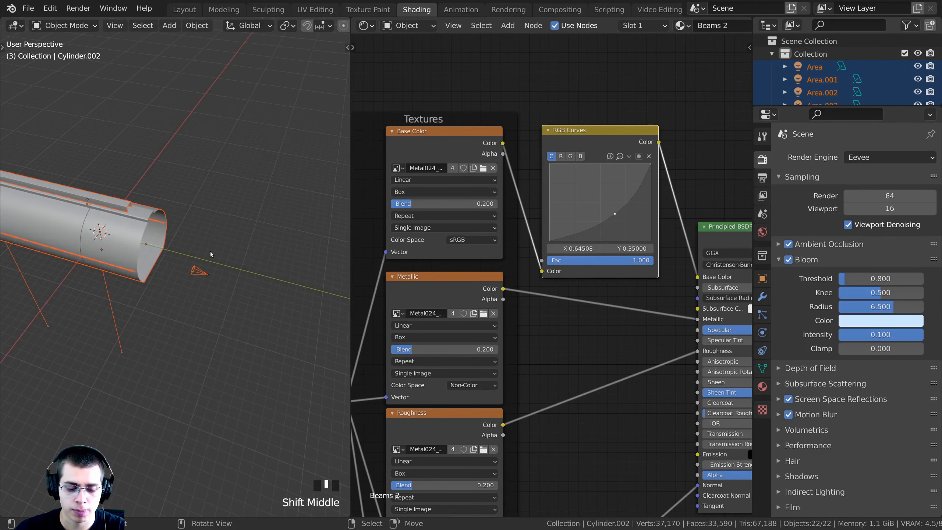
key("b")
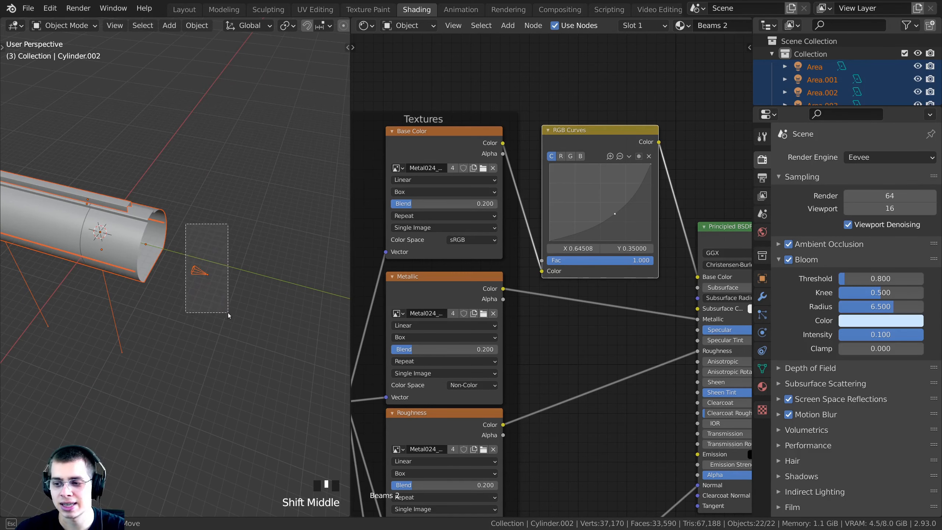
middle_click_drag(228, 312, 229, 323, "shift")
scroll(206, 229, "down", 2)
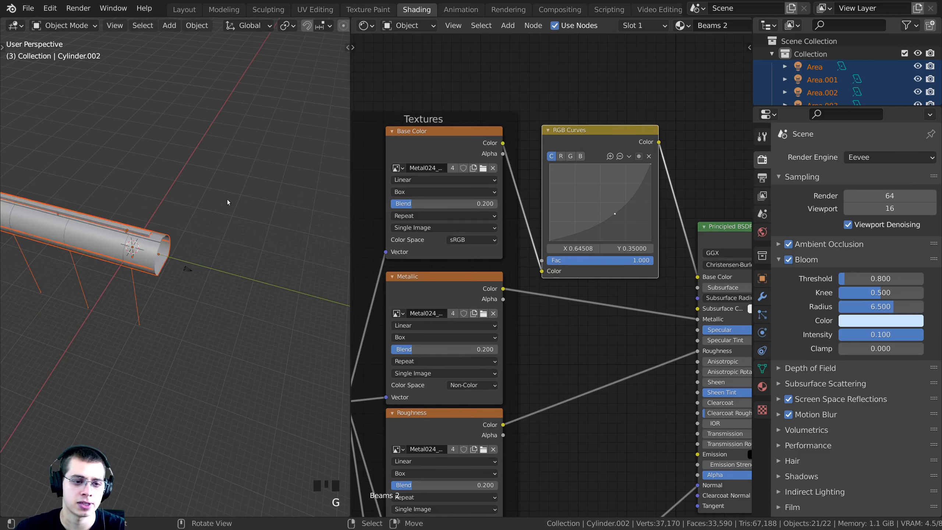
Step: Switch to the Layout workspace and show the whole tunnel and room in solid shading from the top
key("KP_0")
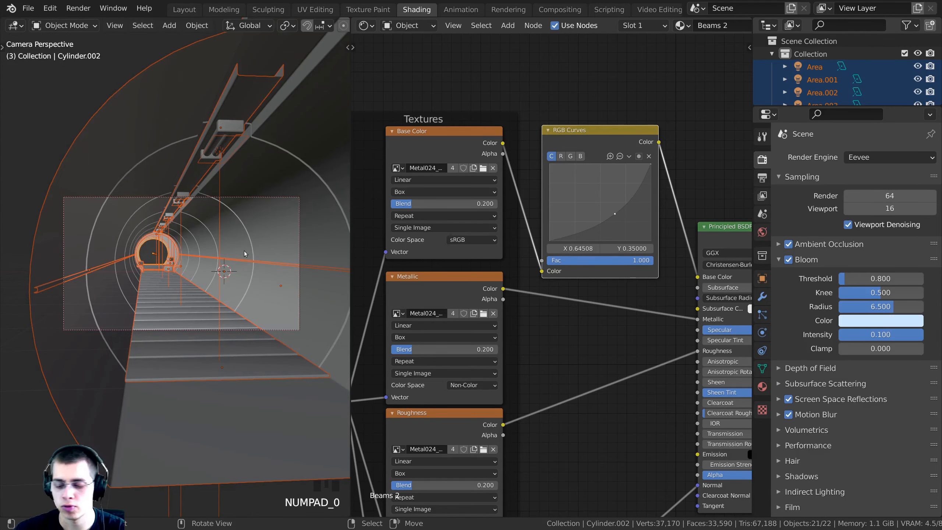
key("KP_7")
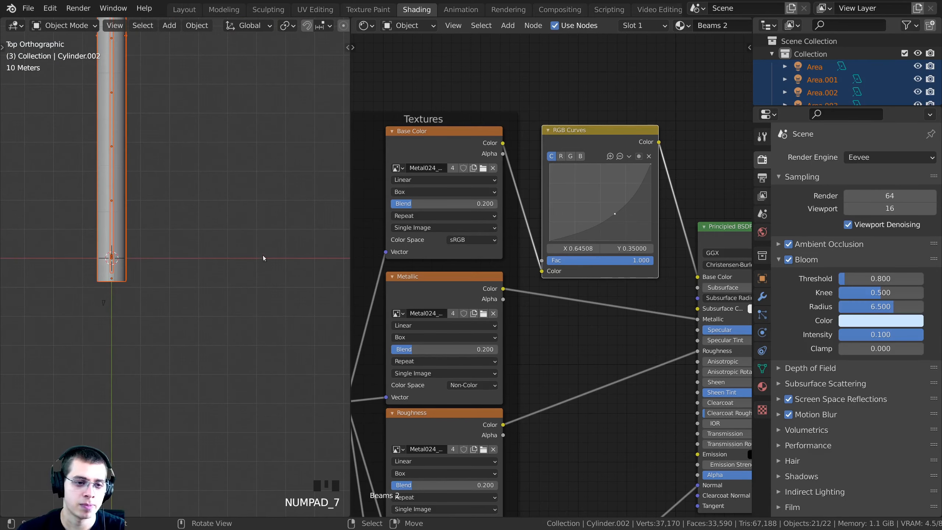
scroll(183, 201, "down", 4)
middle_click_drag(183, 201, 210, 44, "shift")
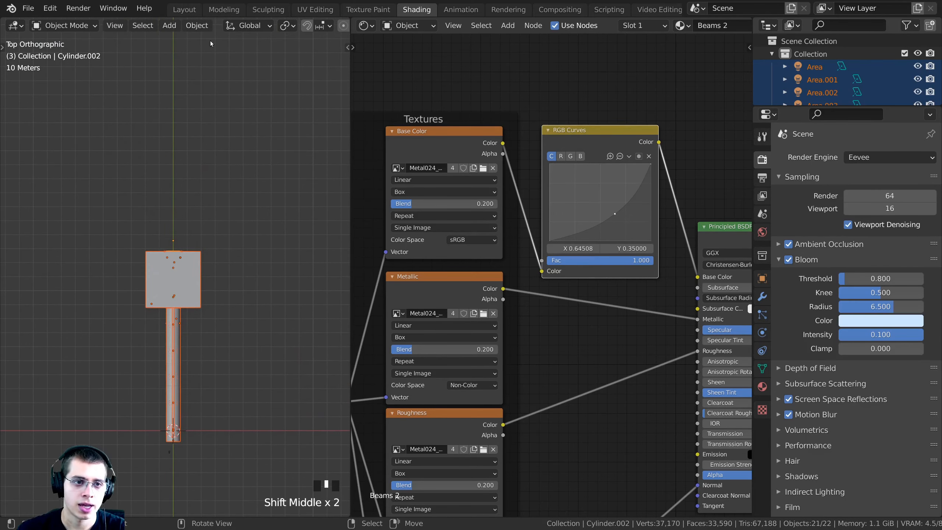
left_click(199, 12)
scroll(228, 134, "down", 4)
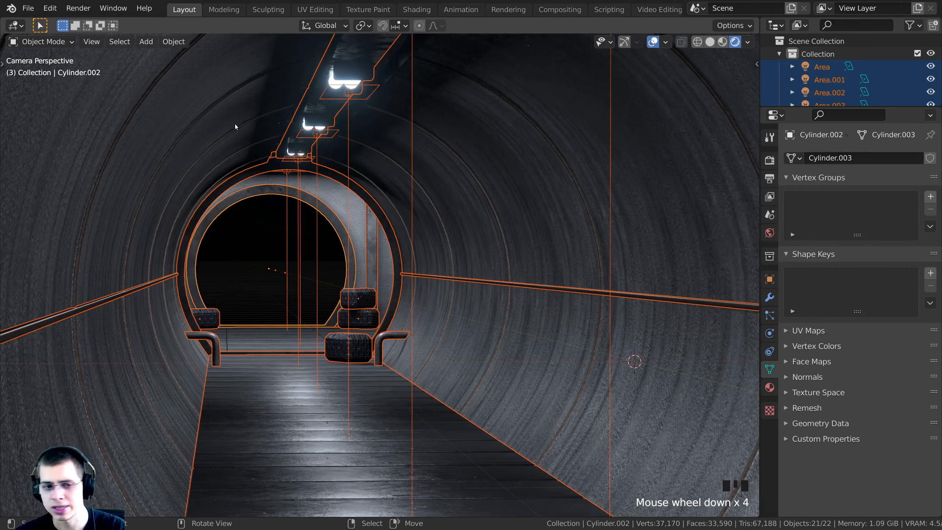
key("KP_7")
scroll(289, 314, "down", 11)
middle_click_drag(268, 300, 273, 207, "shift")
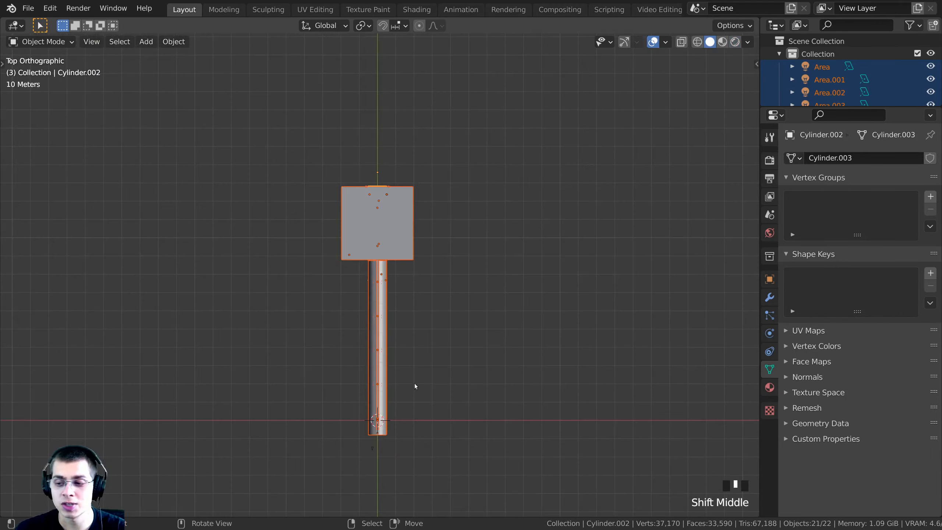
Step: Duplicate the selected tunnel, room and lights along the global Y axis, placing the copy beyond the room's far wall
key("g")
right_click(493, 208)
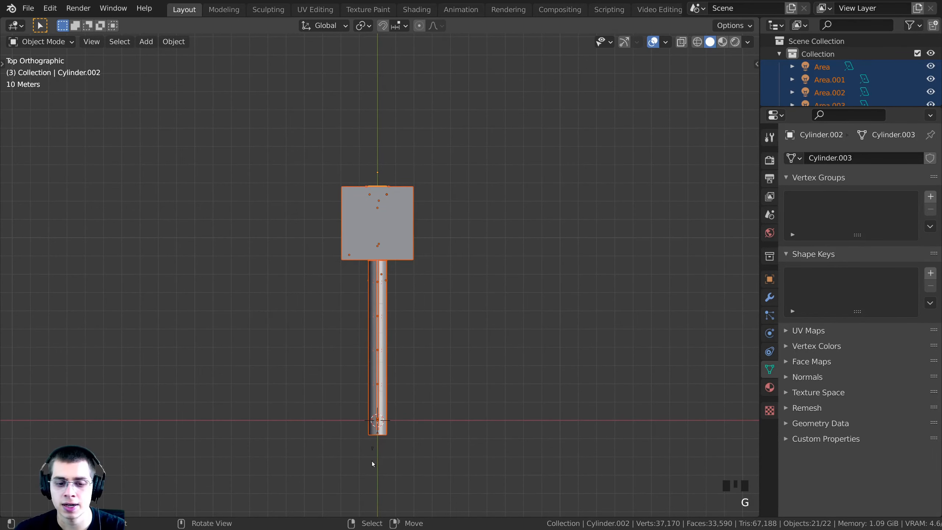
middle_click_drag(471, 336, 470, 352, "shift")
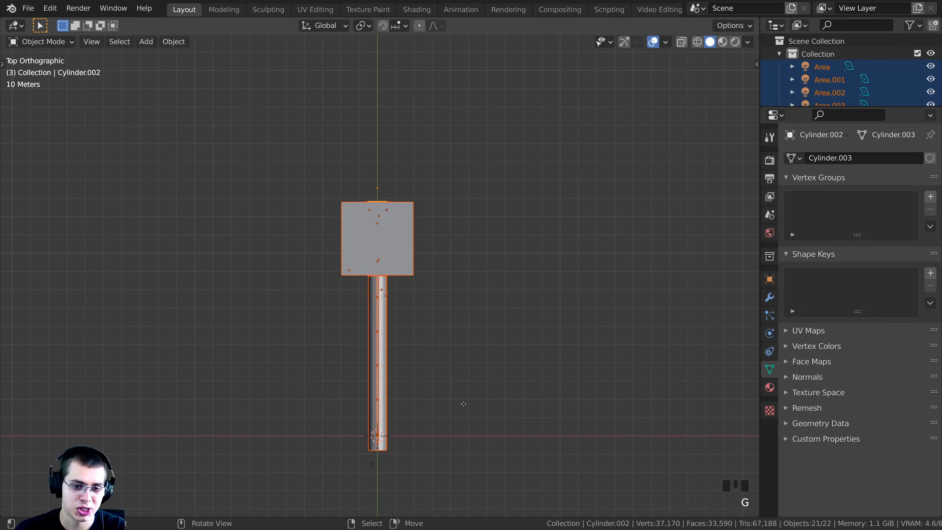
key("shift+d")
key("y")
left_click(439, 181)
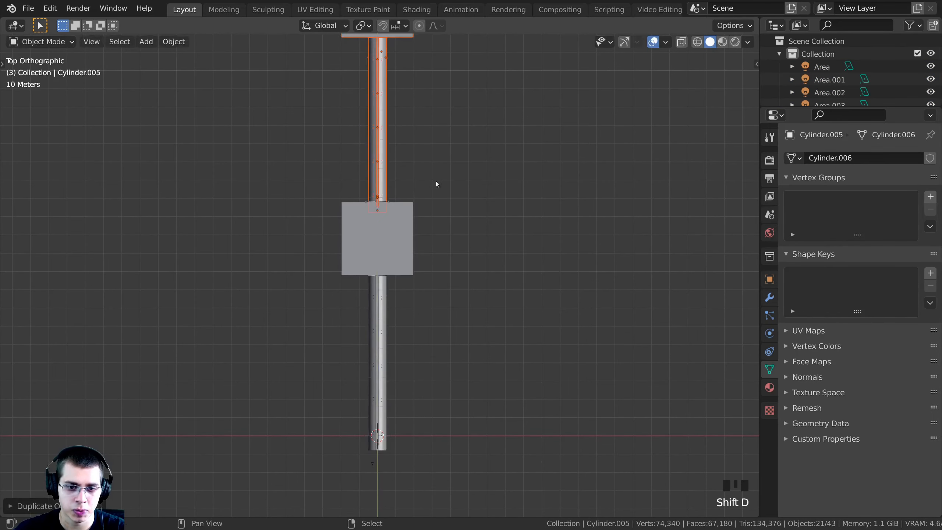
Step: Fine-tune the copied section along the global Y axis so its tunnel joins the first room's far wall
scroll(409, 389, "up", 6)
middle_click_drag(483, 391, 474, 388, "shift")
scroll(474, 388, "up", 3)
key("g")
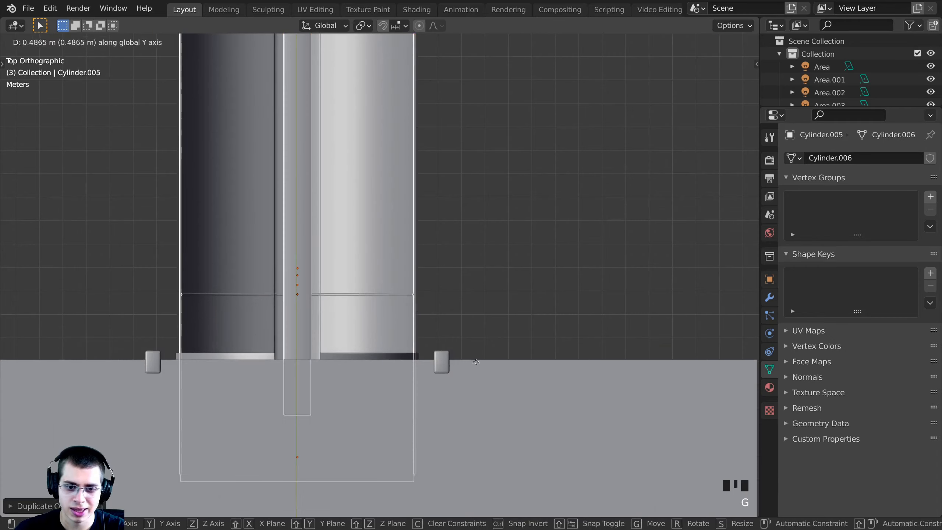
left_click(340, 332)
Step: Inspect the extended tunnel through the camera in rendered shading
middle_click_drag(340, 331, 371, 241)
key("KP_0")
middle_click_drag(312, 261, 333, 256, "shift")
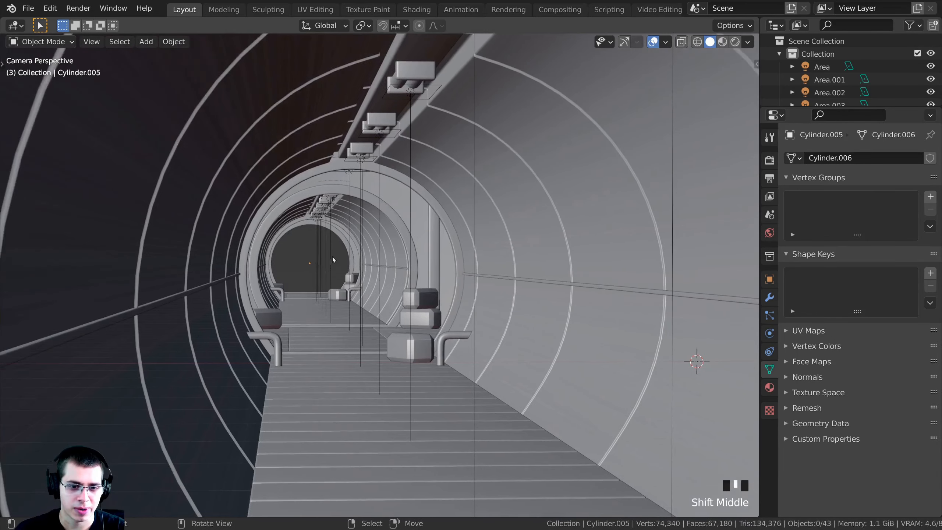
scroll(303, 356, "up", 4)
key("z")
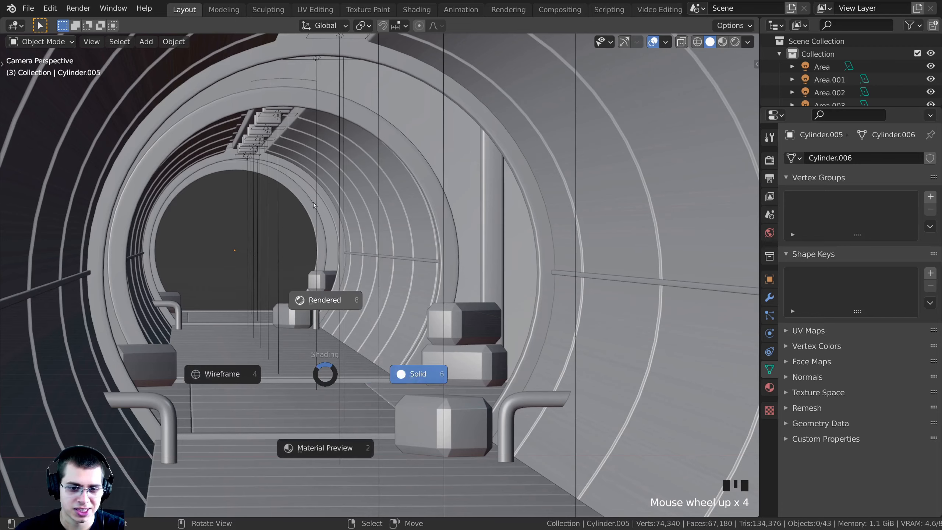
left_click(288, 300)
scroll(256, 316, "down", 1)
middle_click_drag(256, 316, 321, 247, "shift")
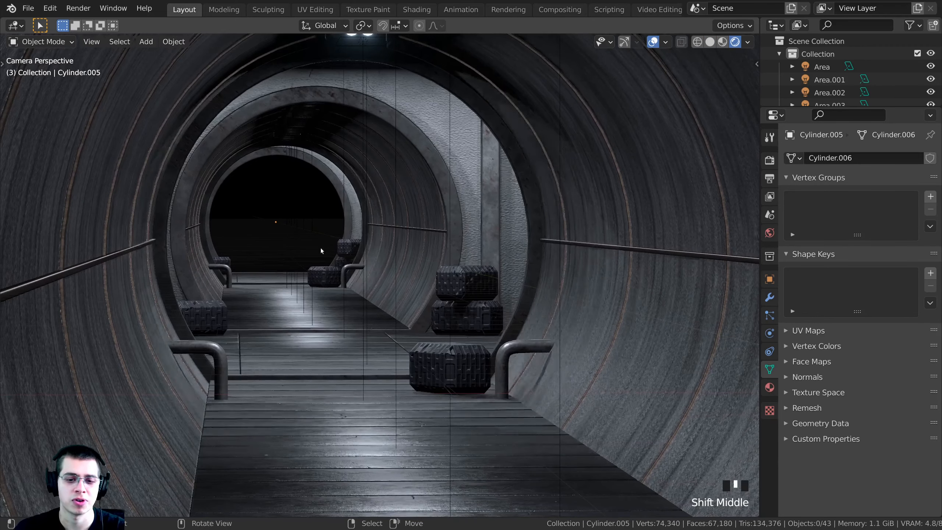
Step: Delete the two stacked boxes and the single box in front of them from the right side of the copied far room
scroll(319, 256, "up", 2)
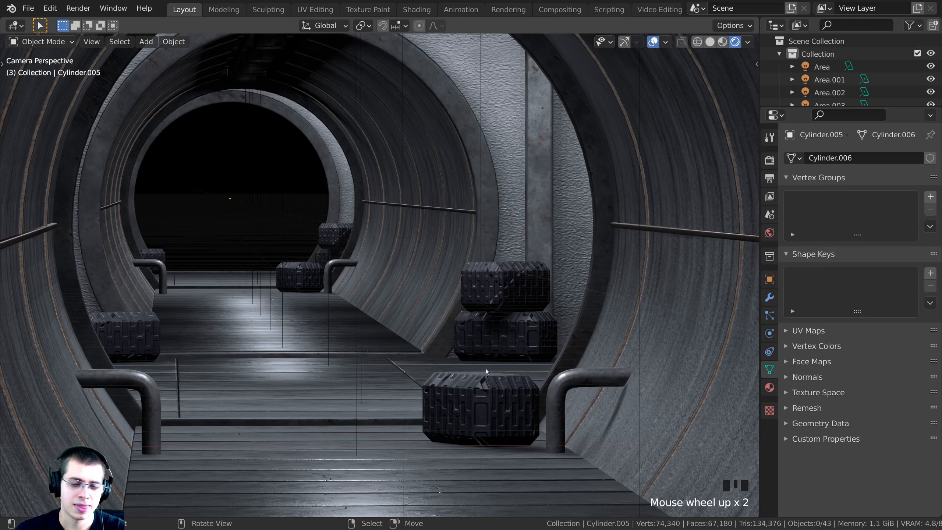
scroll(330, 266, "up", 1)
right_click(358, 251)
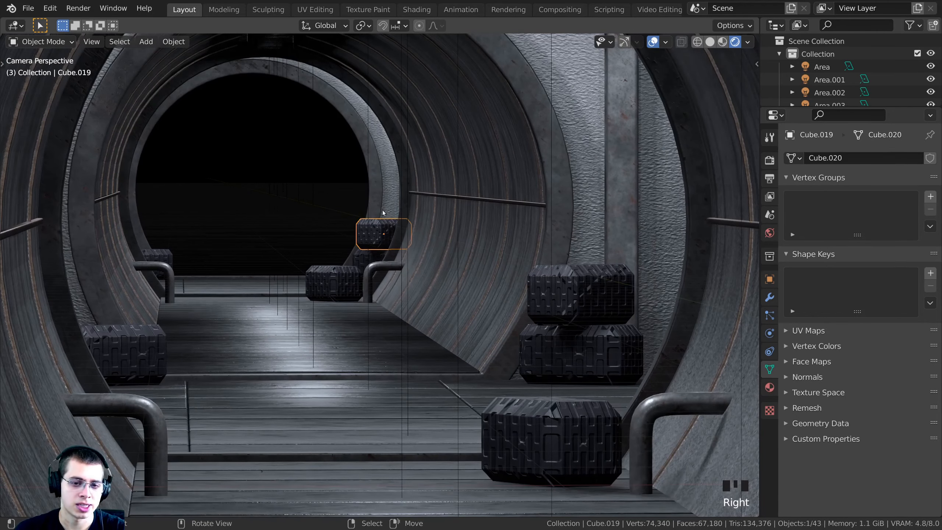
key("x")
right_click(358, 261)
key("x")
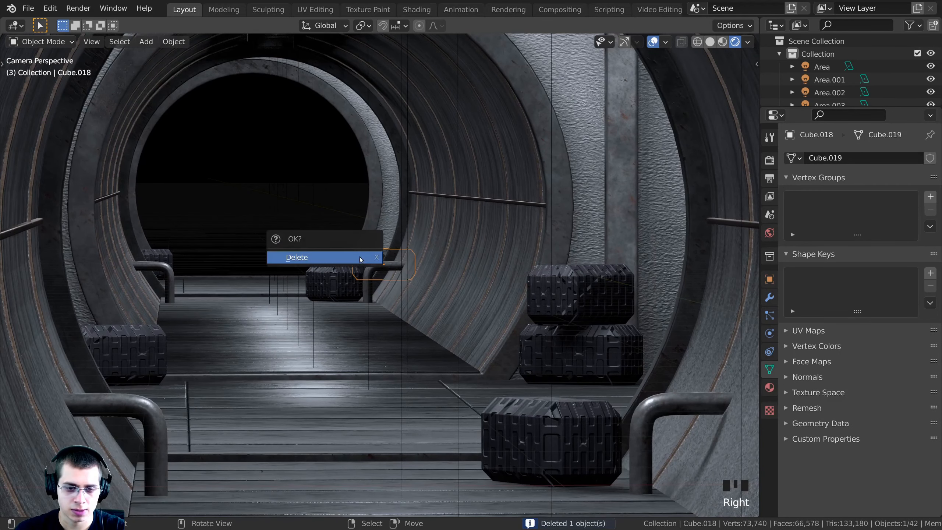
left_click(357, 256)
right_click(326, 280)
key("x")
left_click(327, 278)
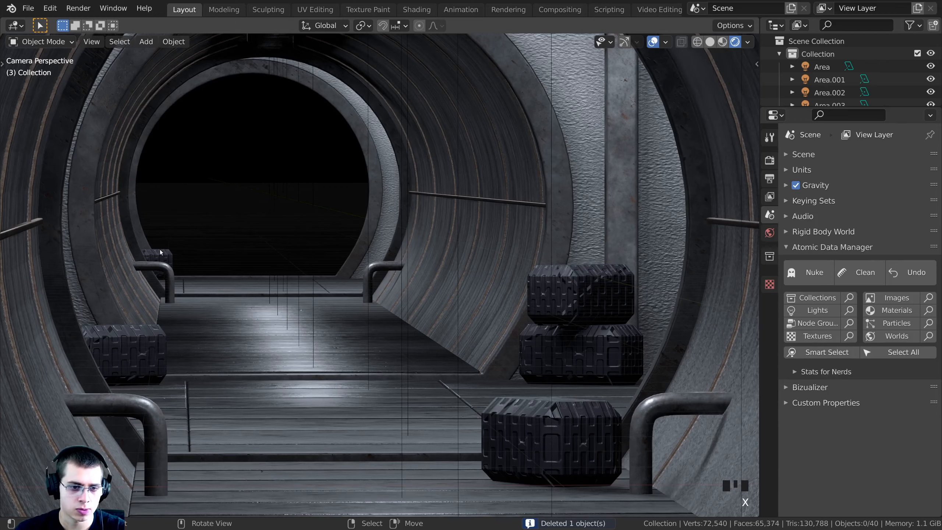
Step: Move the box in the copied far room about 1.5 m along global X and rotate it about -65° around global Z
right_click(150, 257)
key("g")
key("x")
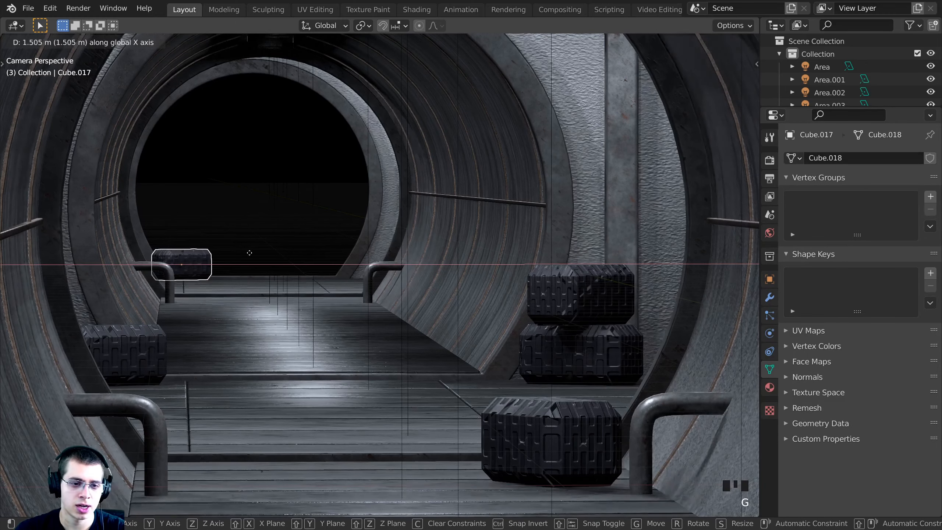
left_click(249, 255)
key("r")
key("z")
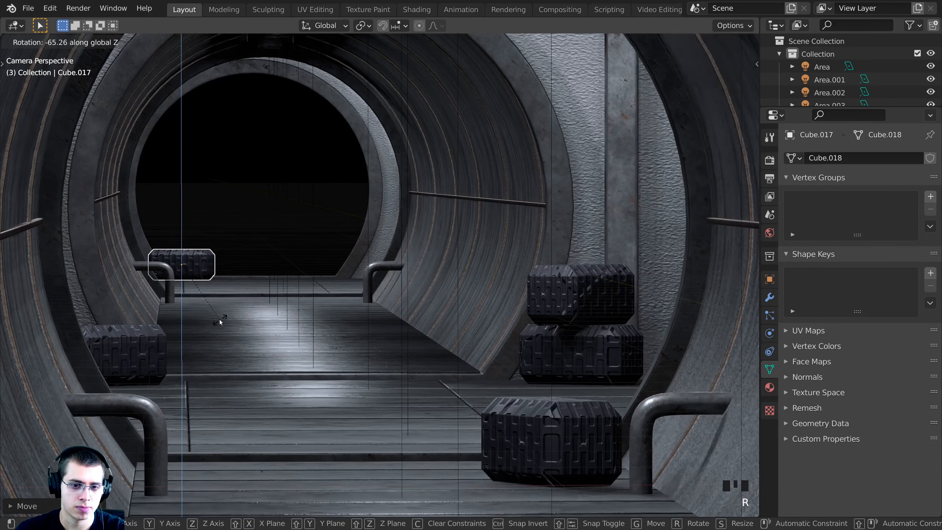
left_click(221, 320)
key("a")
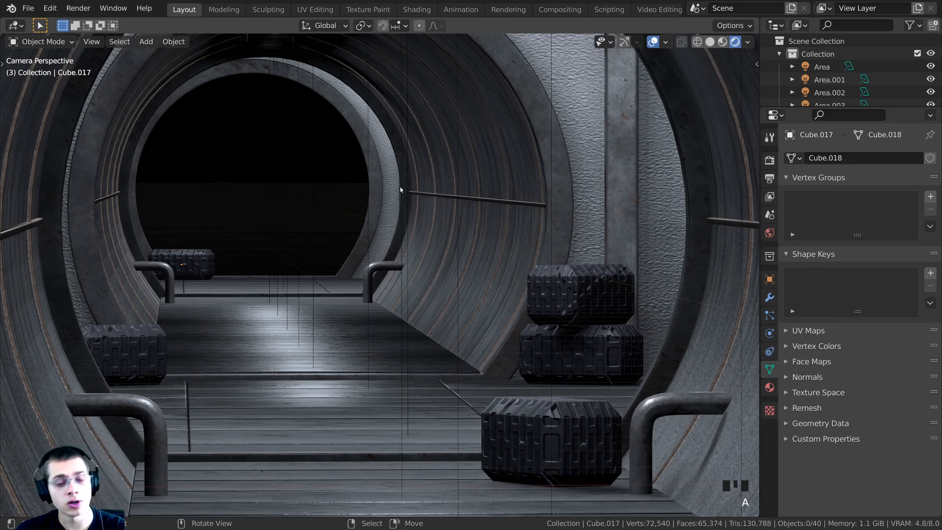
right_click(372, 177)
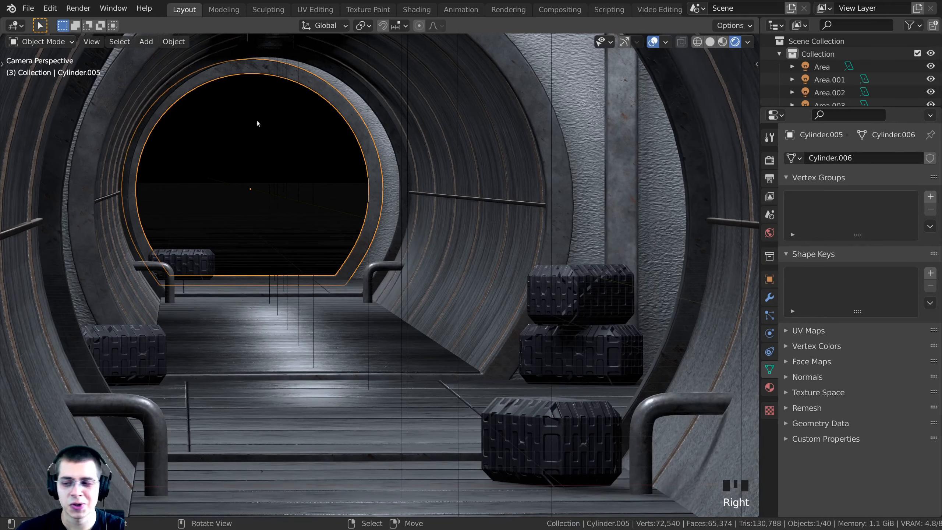
key("g")
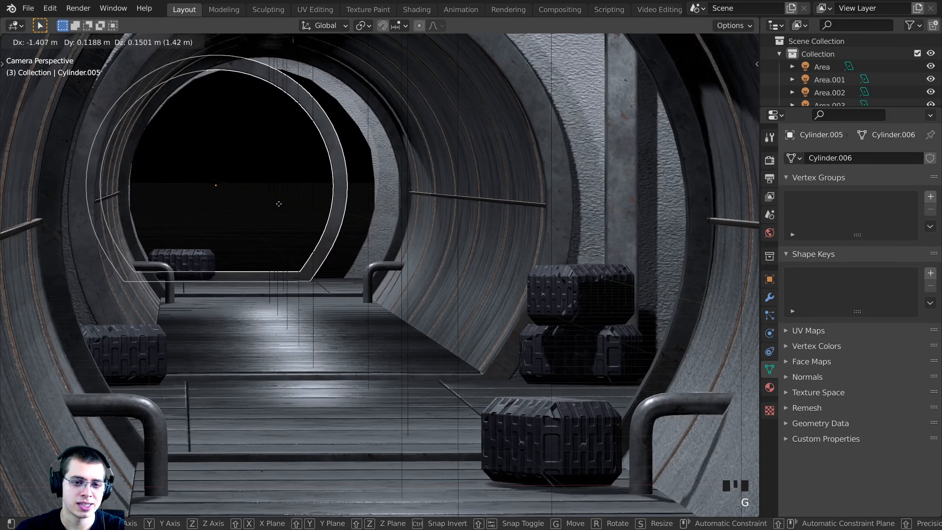
right_click(297, 194)
Step: Delete the round rim framing the opening in the copied room's far wall
middle_click_drag(312, 181, 324, 216, "shift")
key("a")
scroll(372, 162, "up", 3)
right_click(352, 124)
right_click(351, 124)
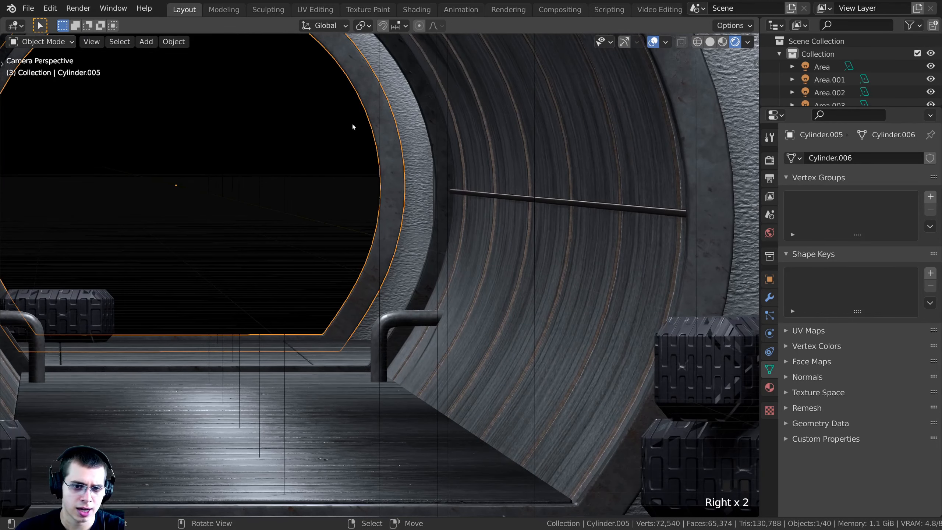
middle_click_drag(302, 161, 305, 162, "shift")
key("x")
left_click(260, 153)
Step: Select the copied far room, switch to solid shading, and open its mesh for vertex editing facing the end wall
right_click(388, 90)
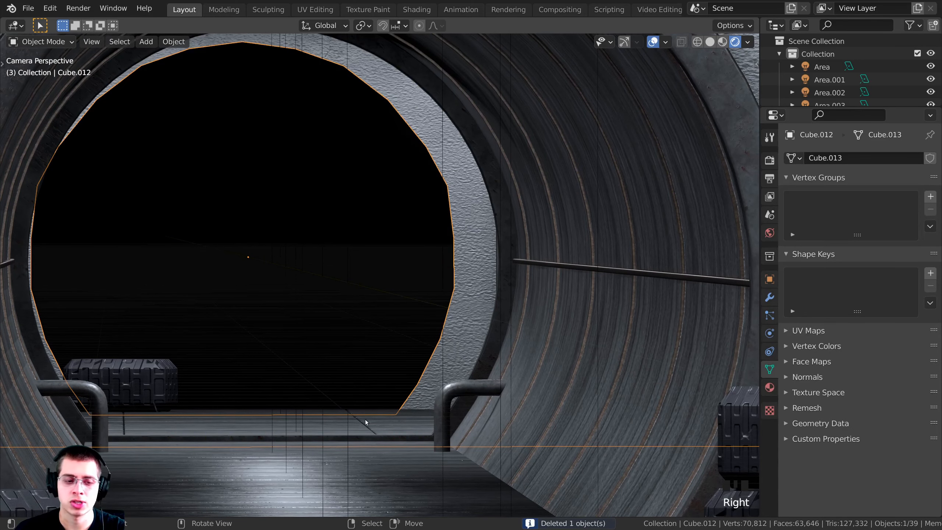
mouse_move(273, 125)
middle_mouse_down("shift")
mouse_move(410, 165)
mouse_move(309, 244)
mouse_move(400, 250)
middle_mouse_up("shift")
key("KP_Decimal")
key("z")
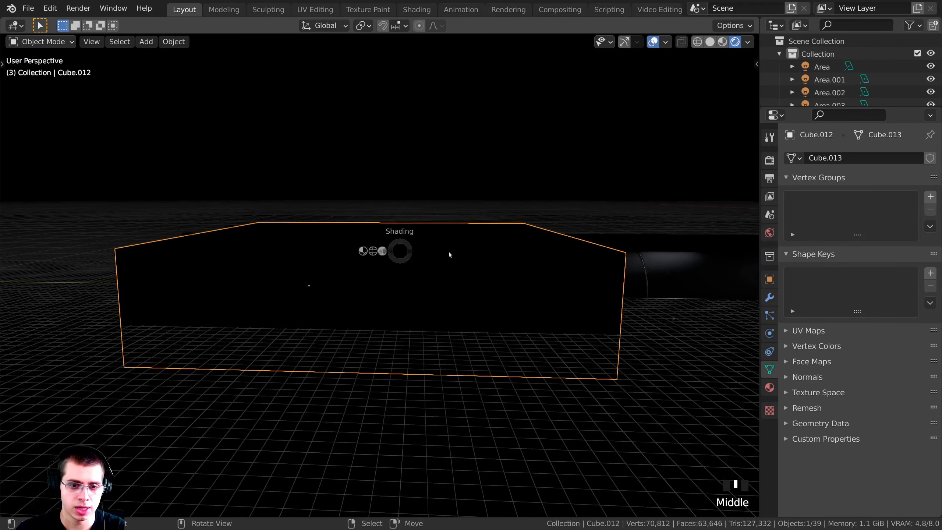
left_click(449, 254)
mouse_move(378, 309)
middle_mouse_down()
mouse_move(347, 288)
mouse_move(441, 276)
mouse_move(471, 224)
mouse_move(440, 301)
mouse_move(425, 255)
middle_mouse_up()
scroll(424, 157, "down", 3)
scroll(425, 255, "up", 3)
scroll(458, 213, "up", 6)
middle_click_drag(458, 213, 462, 211)
key("Tab")
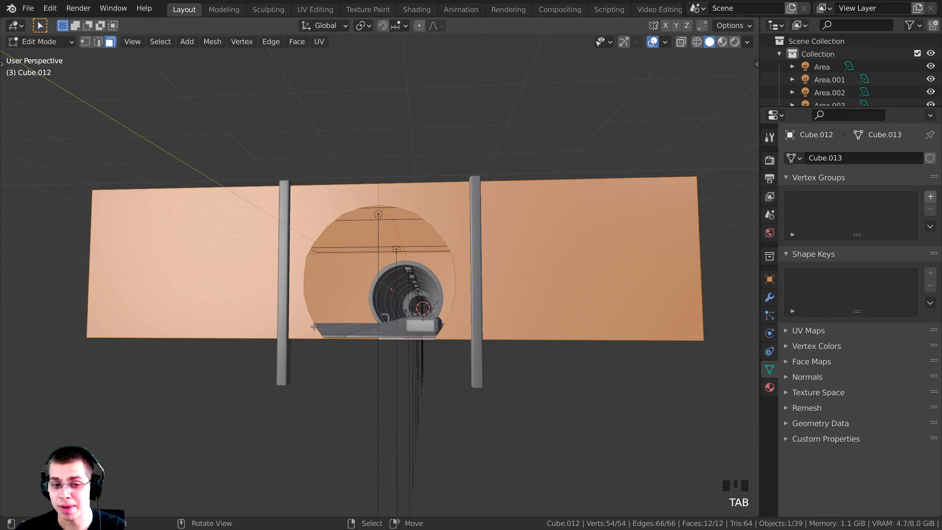
scroll(412, 226, "up", 2)
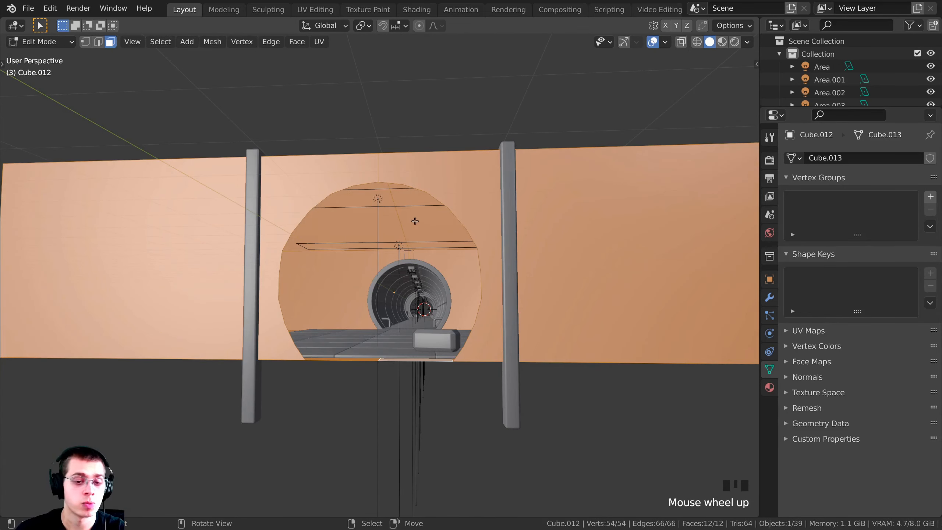
key("1")
Step: Fill the round opening in the room's end wall with a face, using its full outline including the middle vertex on the floor edge
scroll(427, 144, "up", 2)
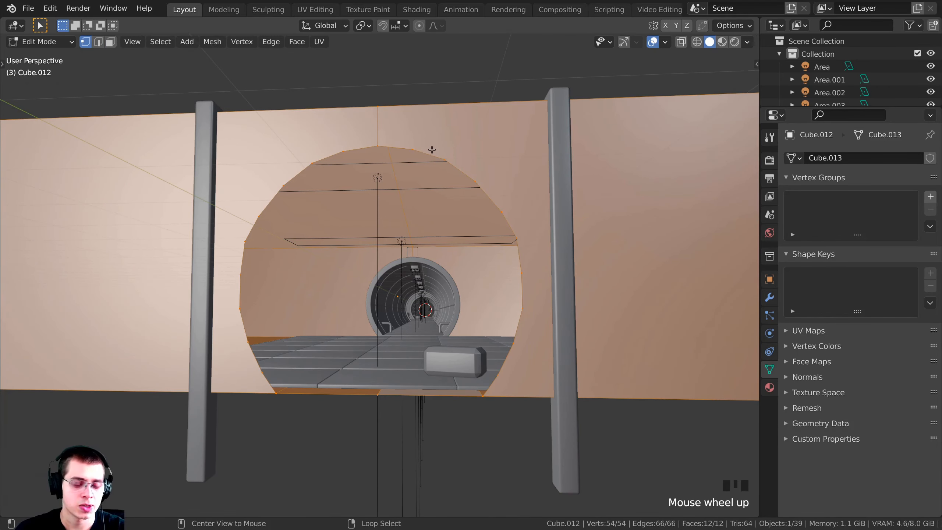
right_click(431, 149, "alt")
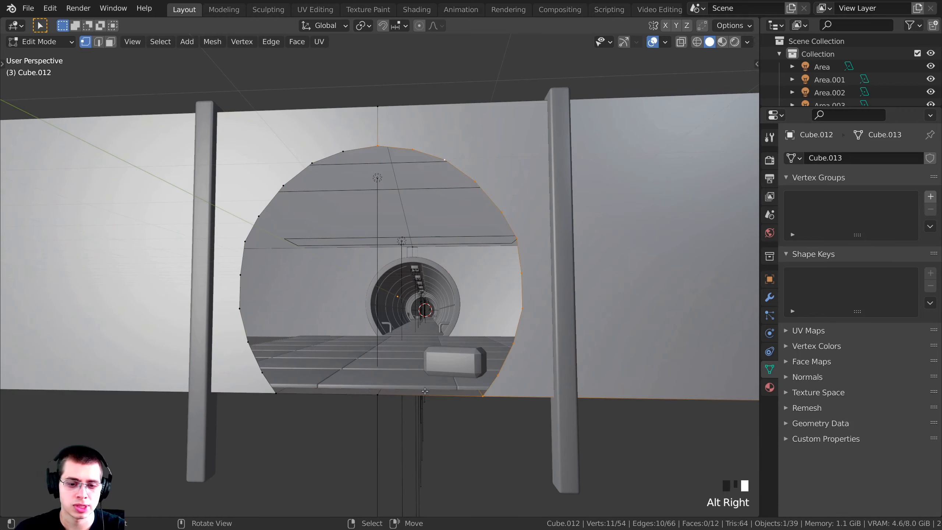
middle_click_drag(424, 391, 427, 421)
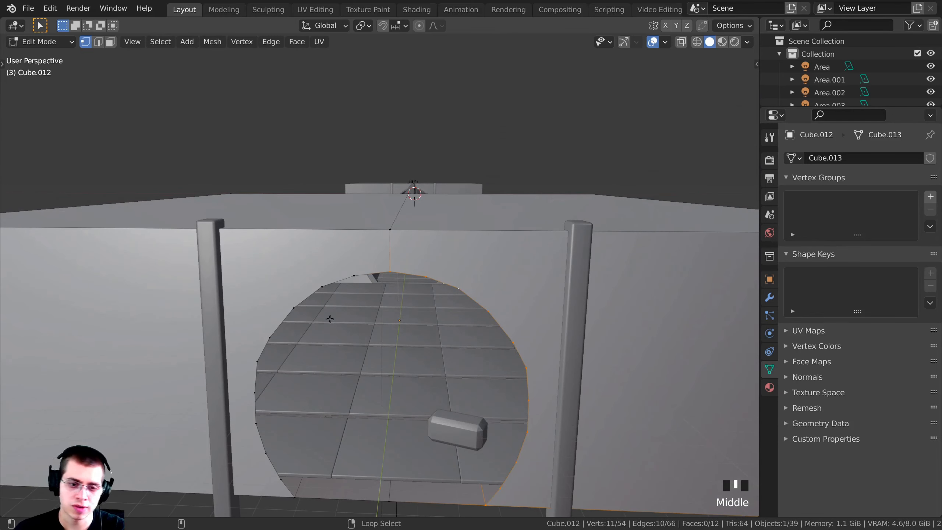
right_click(336, 284, "alt+shift")
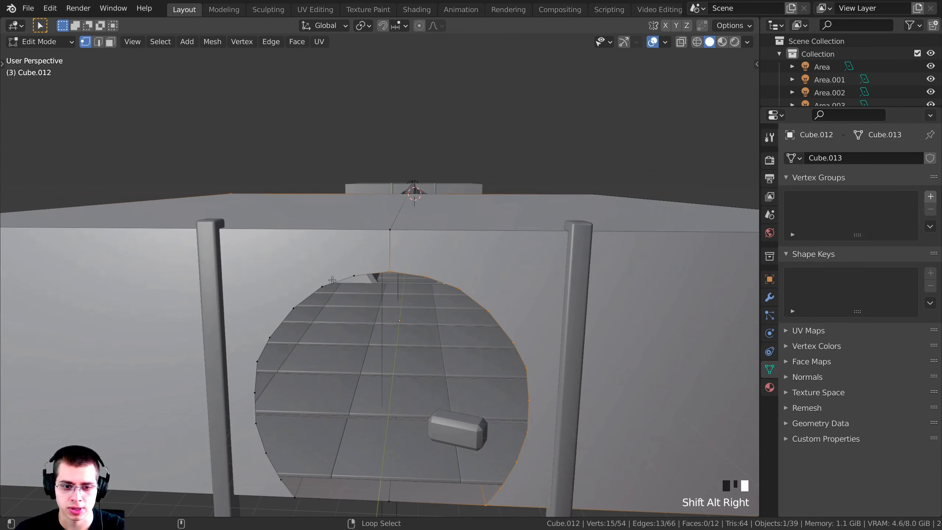
middle_click_drag(336, 288, 405, 148)
key("g")
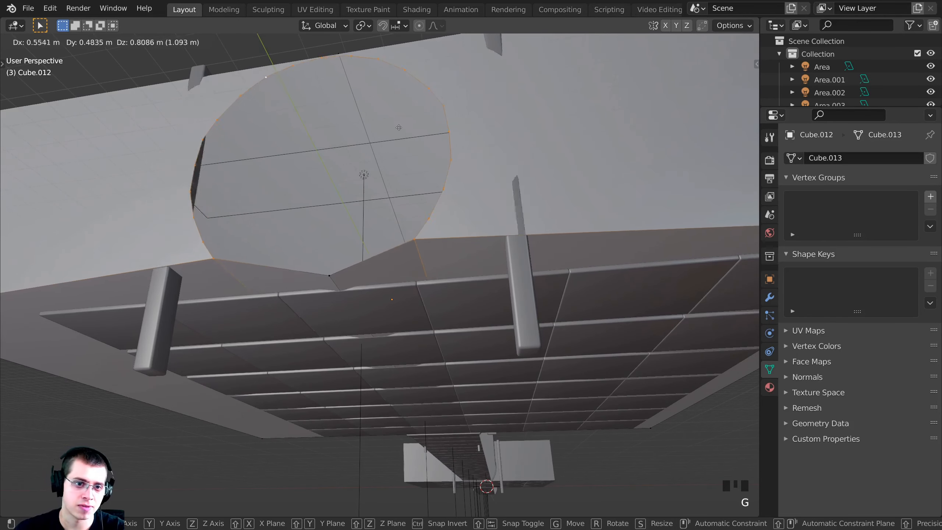
right_click(265, 178)
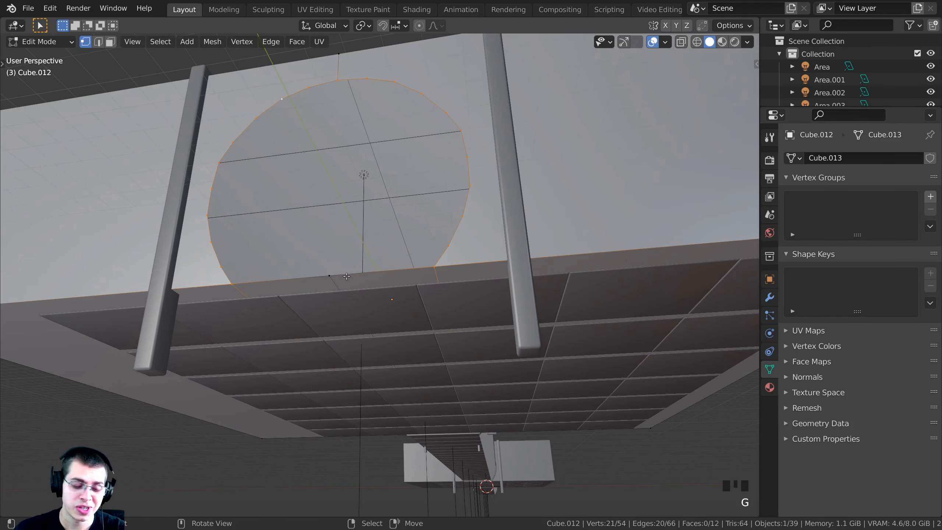
right_click(327, 274, "shift")
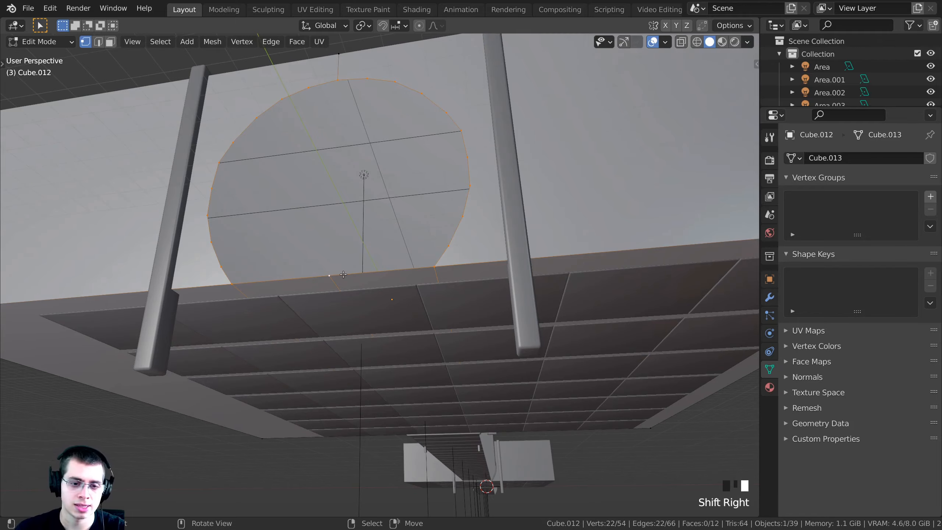
key("KP_Decimal")
scroll(333, 282, "down", 2)
middle_click_drag(334, 281, 387, 332)
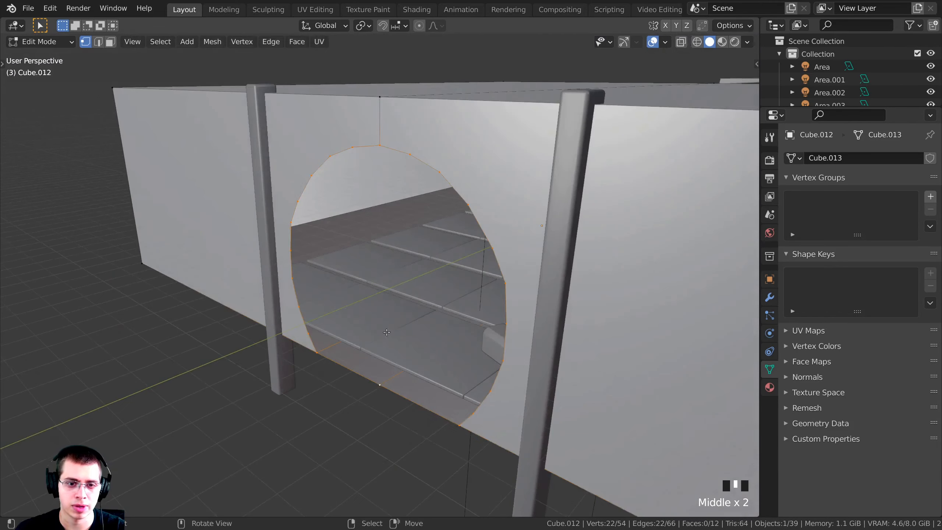
middle_click_drag(450, 264, 397, 291)
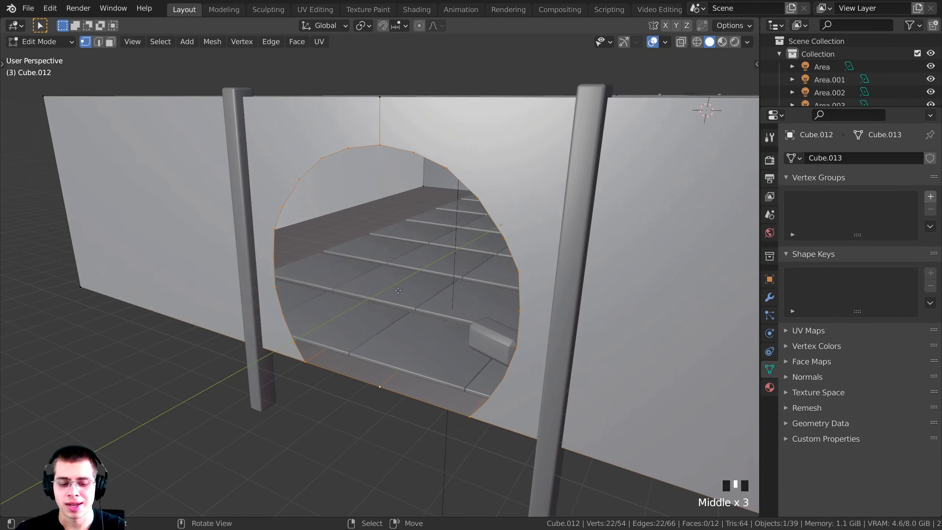
key("f")
middle_click_drag(410, 323, 462, 275)
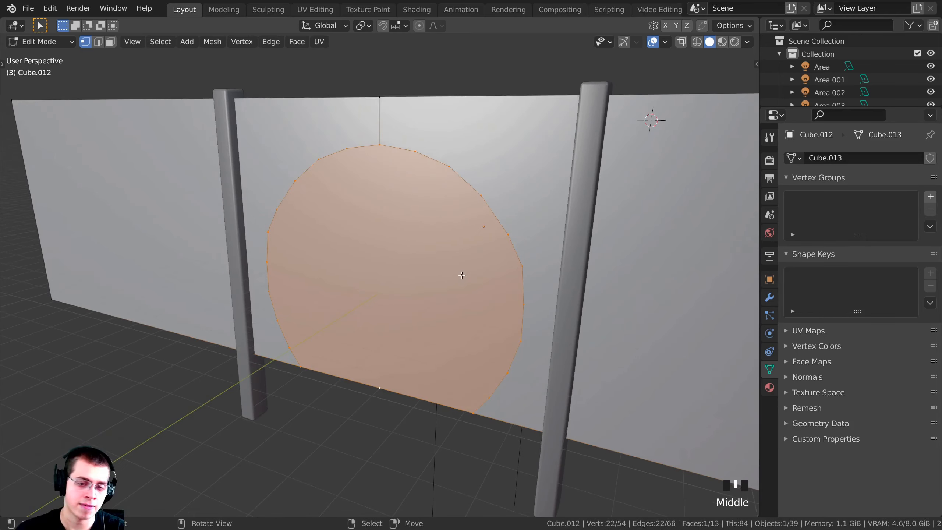
key("Tab")
Step: Inspect the closed end wall through the camera in rendered shading
scroll(603, 332, "up", 10)
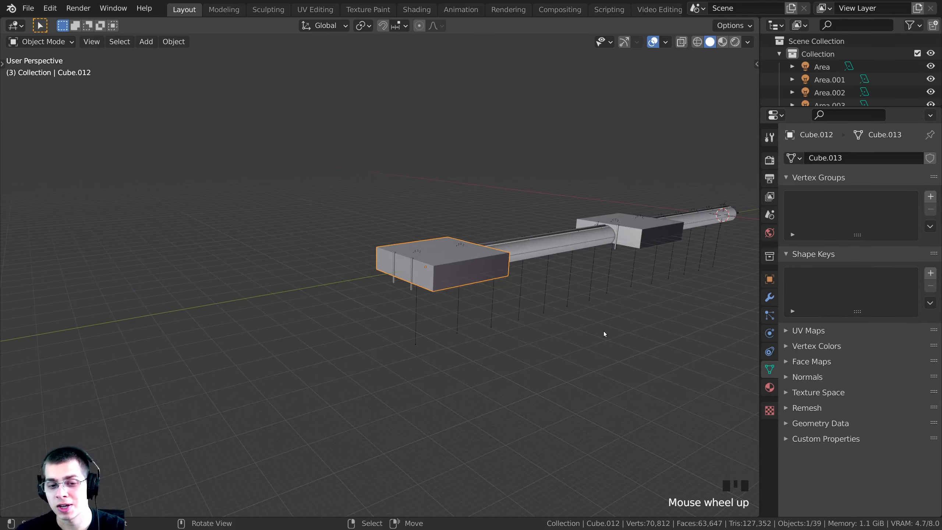
key("KP_0")
key("z")
scroll(271, 159, "up", 11)
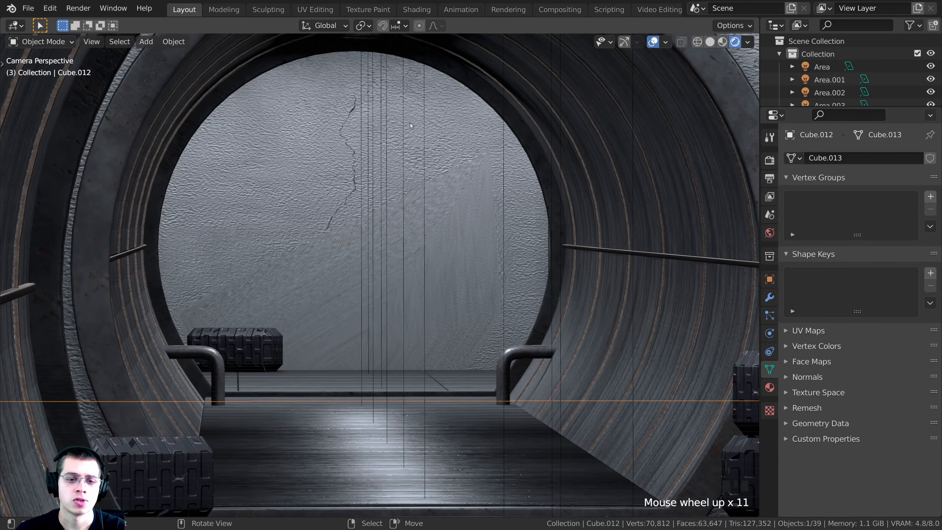
Step: Unwrap all faces of the far room with Smart UV Project, keeping the 66° angle limit and Correct Aspect on
key("Tab")
key("a")
key("a")
key("a")
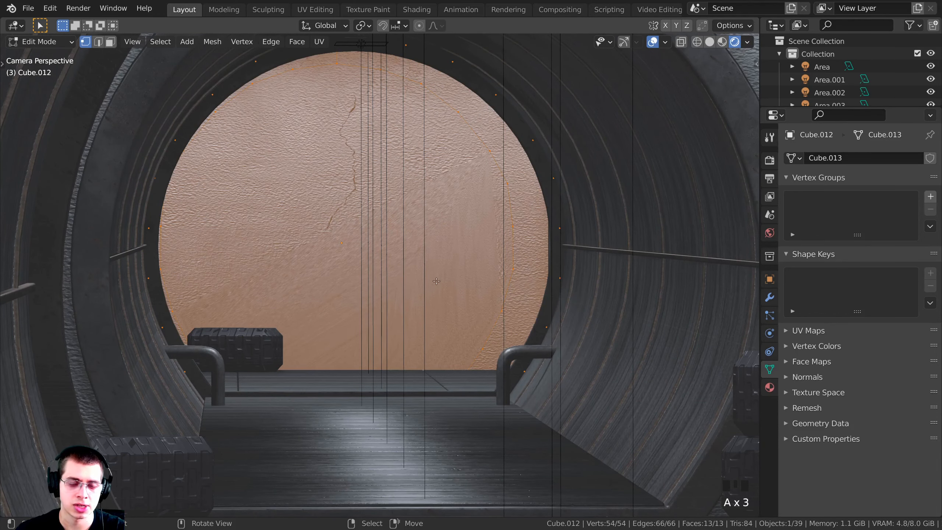
scroll(436, 204, "down", 1)
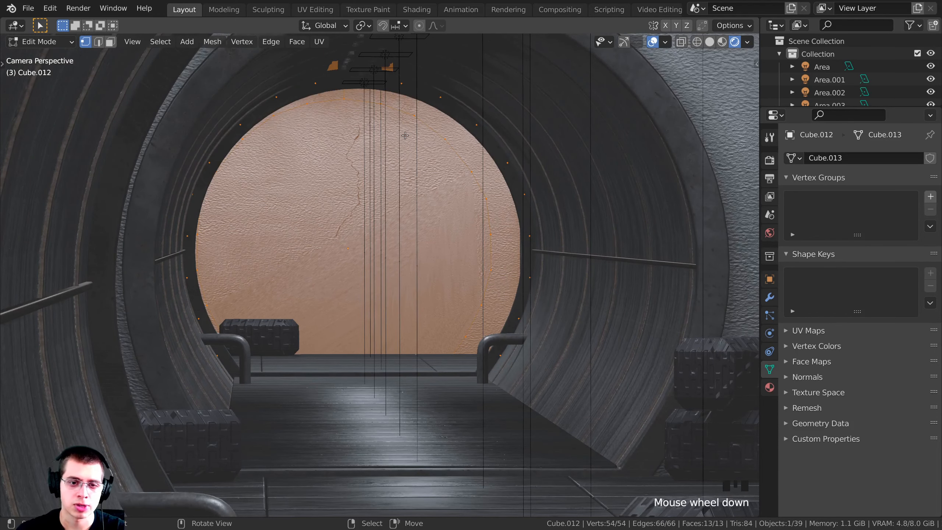
key("u")
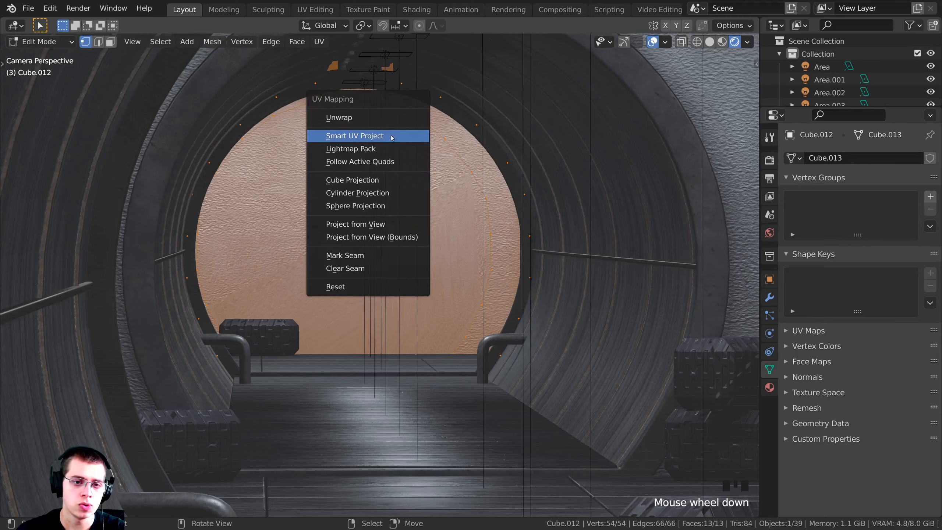
left_click(335, 136)
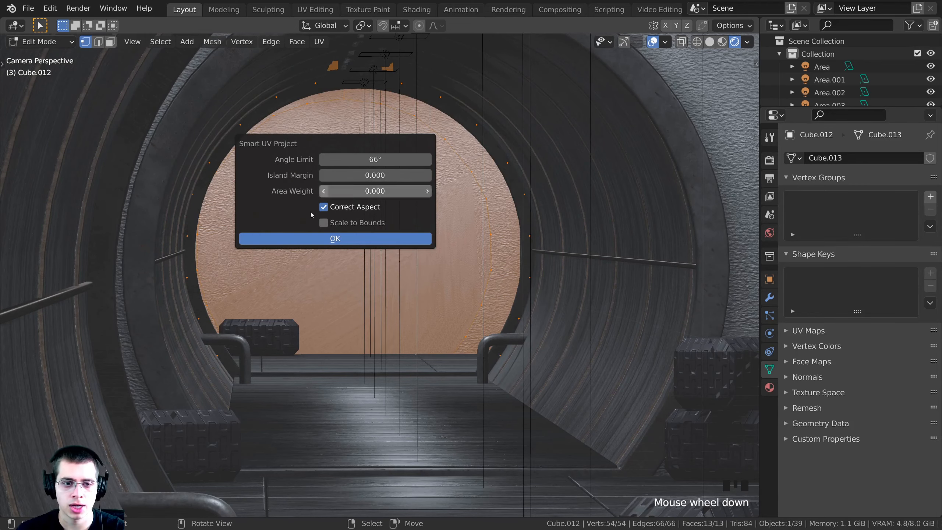
left_click(307, 238)
scroll(321, 188, "down", 3)
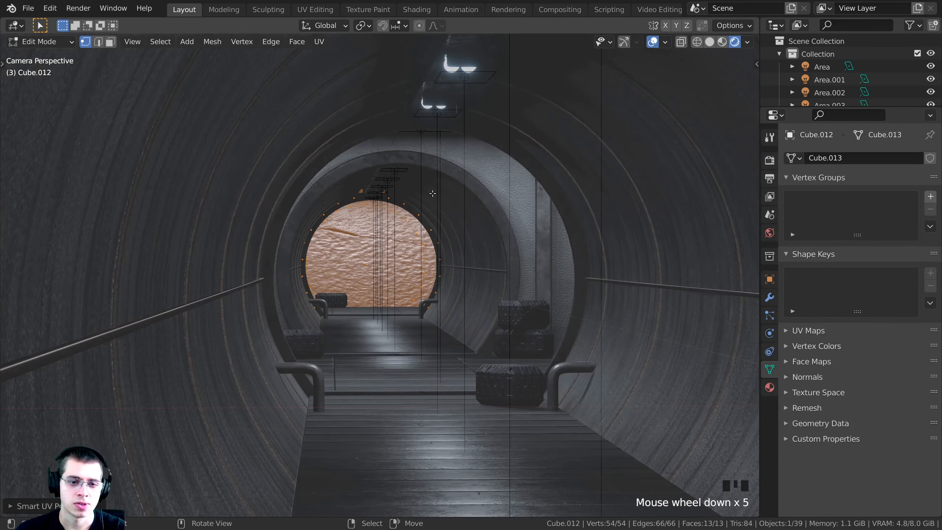
Step: Switch to the UV Editing workspace and scale up the far room's UVs so the plaster texture repeats at a finer size
scroll(321, 188, "up", 4)
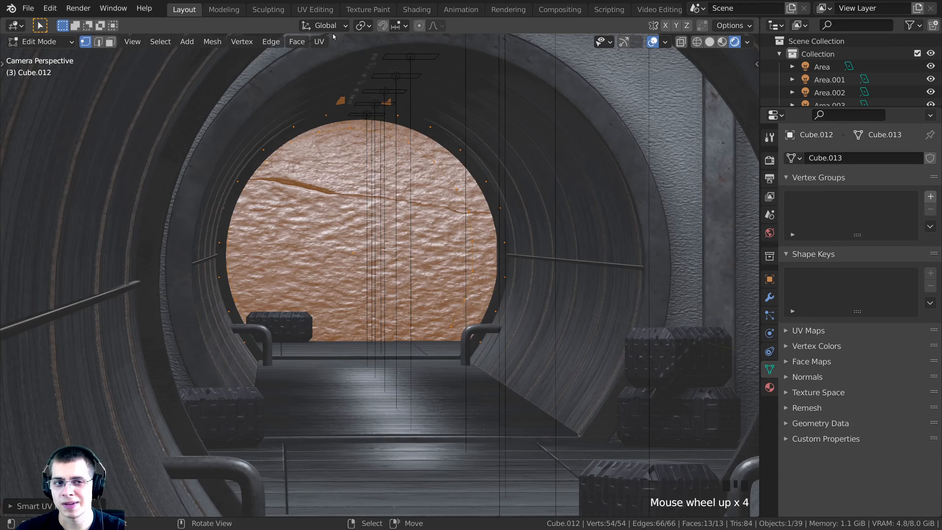
left_click(315, 9)
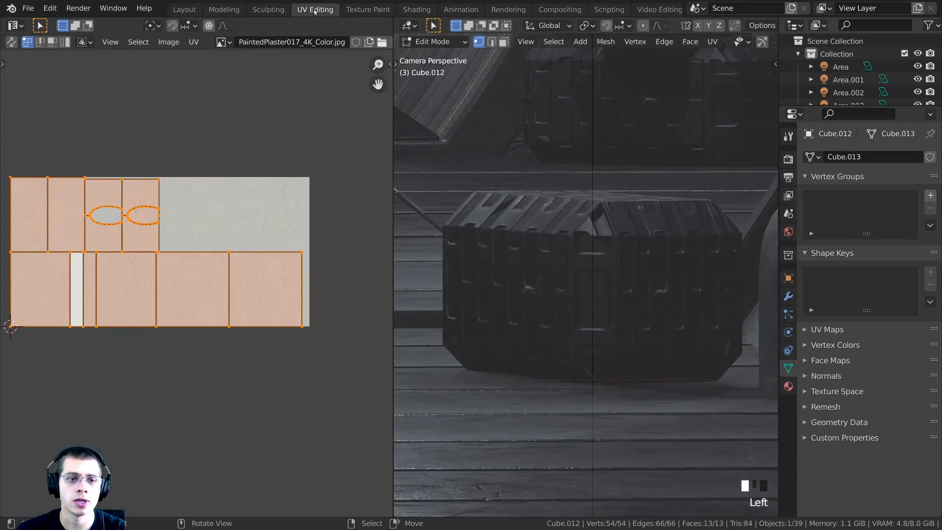
scroll(461, 156, "down", 3)
middle_click_drag(462, 156, 601, 265, "shift")
scroll(600, 265, "down", 2)
middle_click_drag(527, 193, 621, 306, "shift")
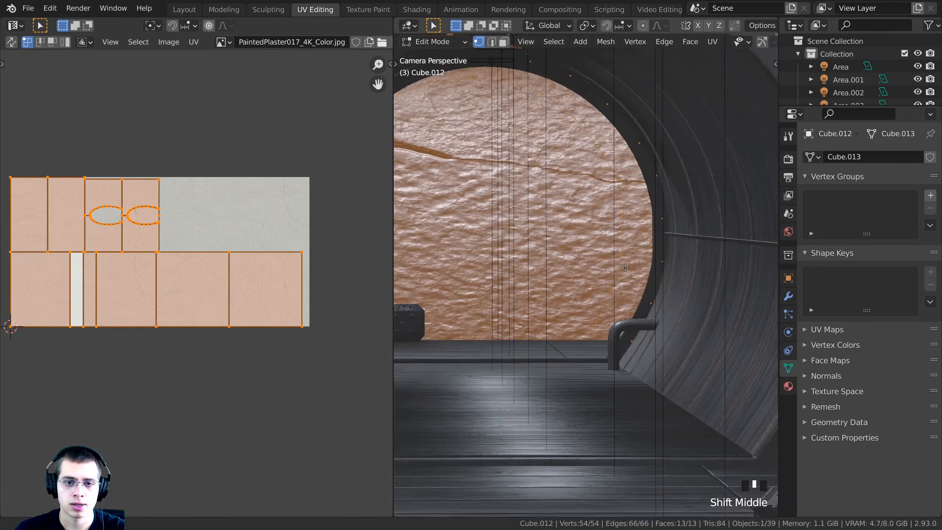
middle_click_drag(549, 238, 634, 261, "shift")
key("s")
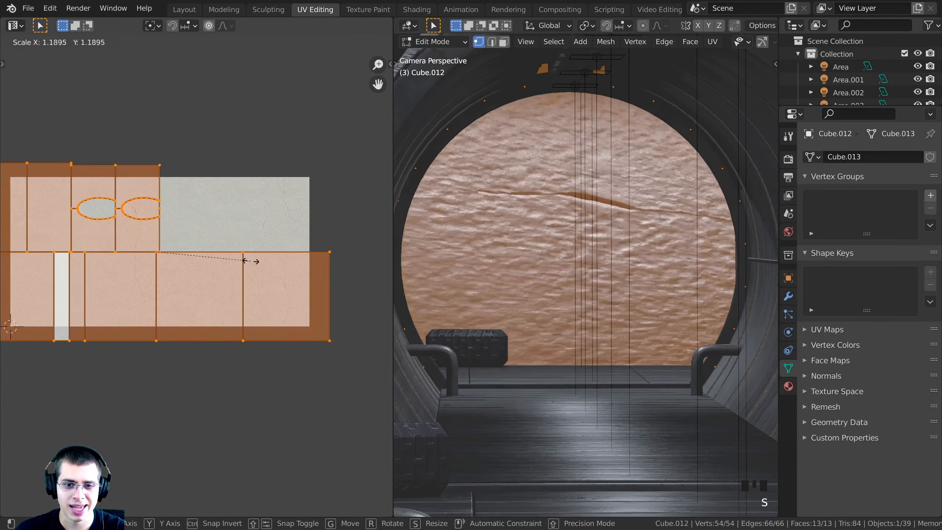
left_click(121, 289)
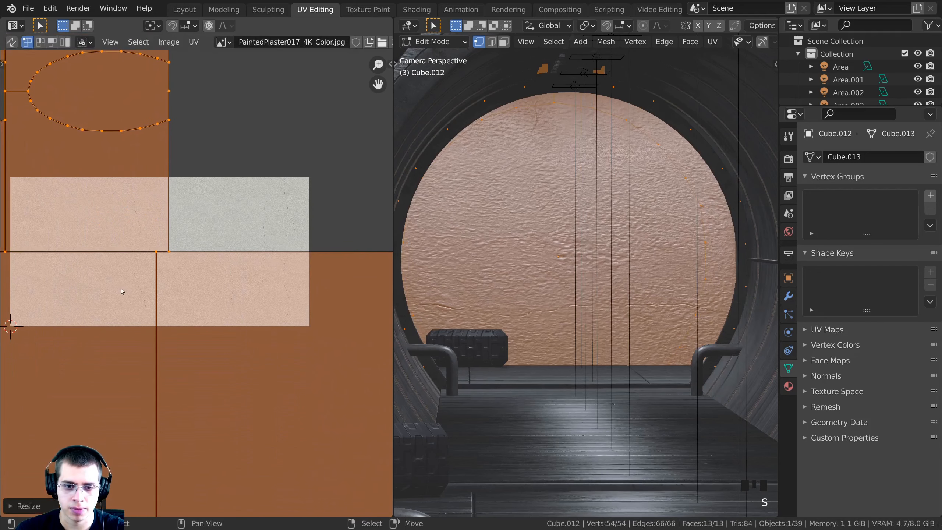
scroll(234, 209, "down", 5)
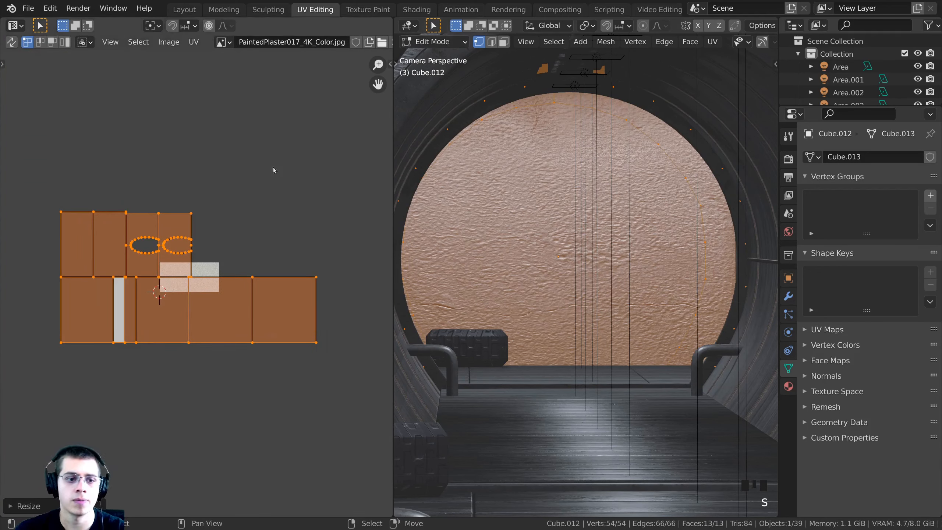
Step: Rotate the far room's UVs by 90° and enlarge them further to make the plaster detail smaller
type("r90")
key("Return")
key("s")
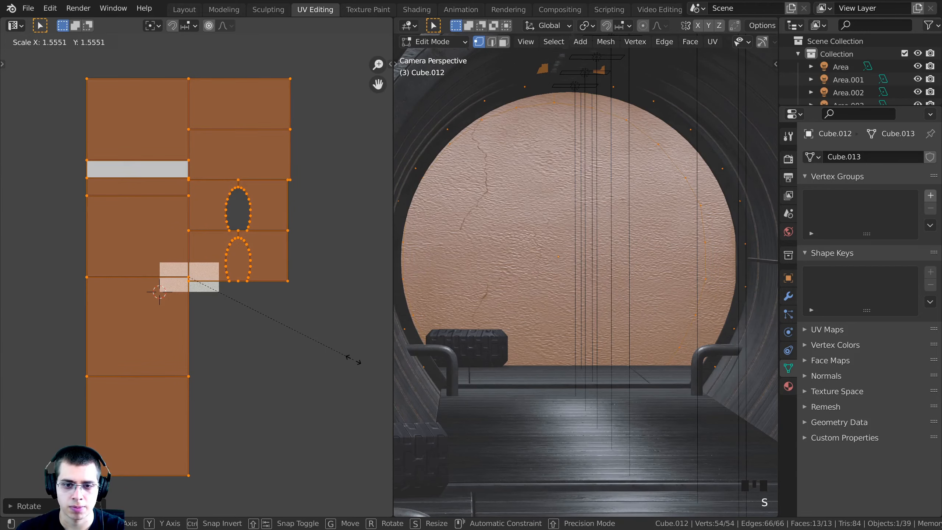
left_click(361, 363)
Step: Check the retextured end wall from farther back in the camera view outside Edit Mode, and return to editing the mesh
key("Tab")
scroll(647, 358, "down", 6)
scroll(522, 308, "down", 2)
key("Tab")
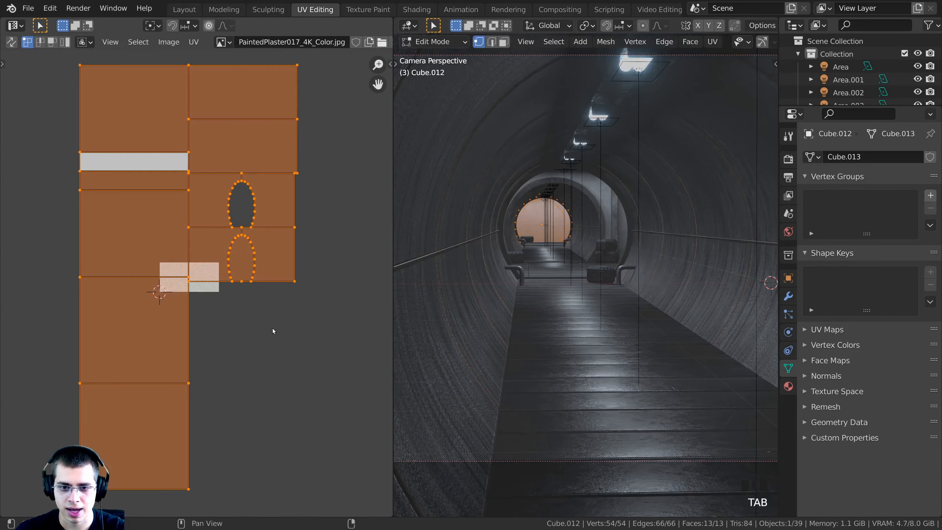
Step: Leave Edit Mode, save the file, and examine the end wall's plaster up close in the camera view
key("Tab")
key("ctrl+s")
scroll(612, 290, "up", 4)
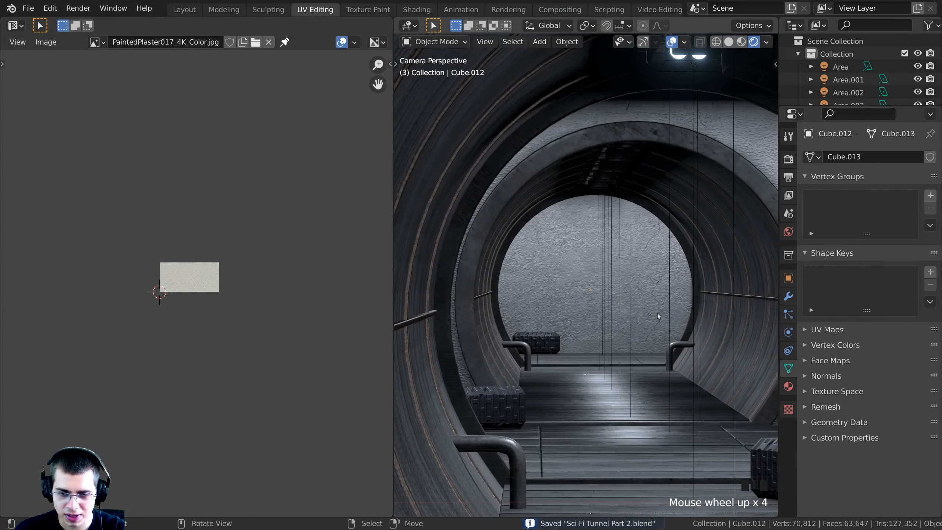
scroll(660, 307, "up", 2)
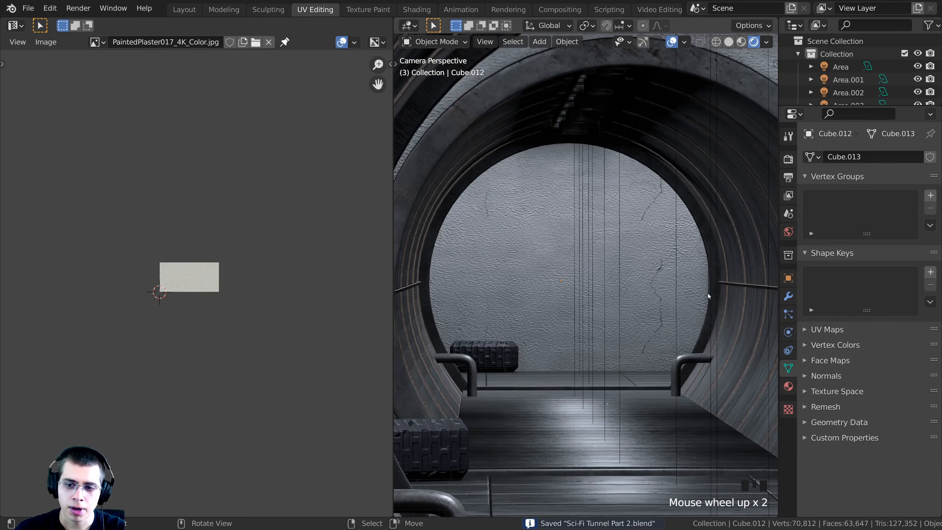
scroll(704, 289, "up", 2)
middle_click_drag(698, 279, 686, 273, "shift")
scroll(682, 271, "up", 3)
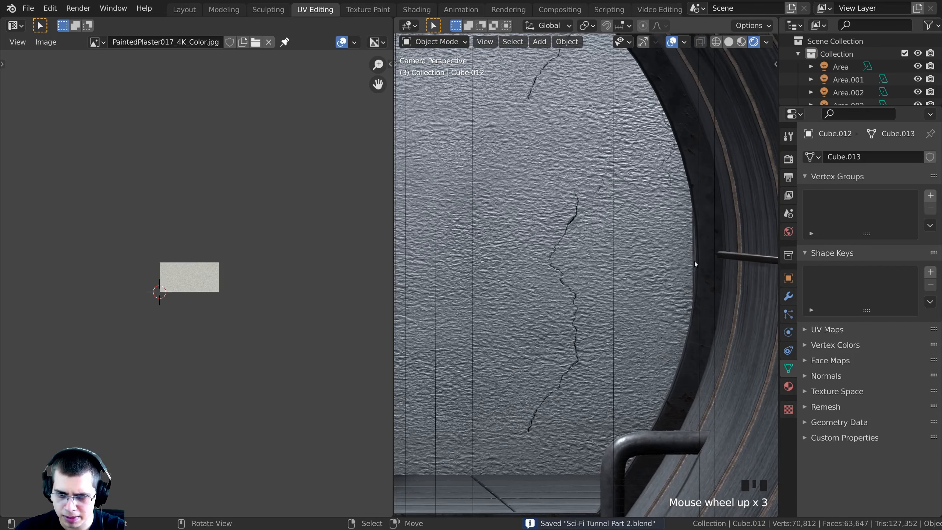
Step: Move the far room's mirrored pillars inward by about 2.5 m along X, editing the mesh in Solid shading
right_click(695, 264)
right_click(694, 257)
scroll(608, 231, "down", 2)
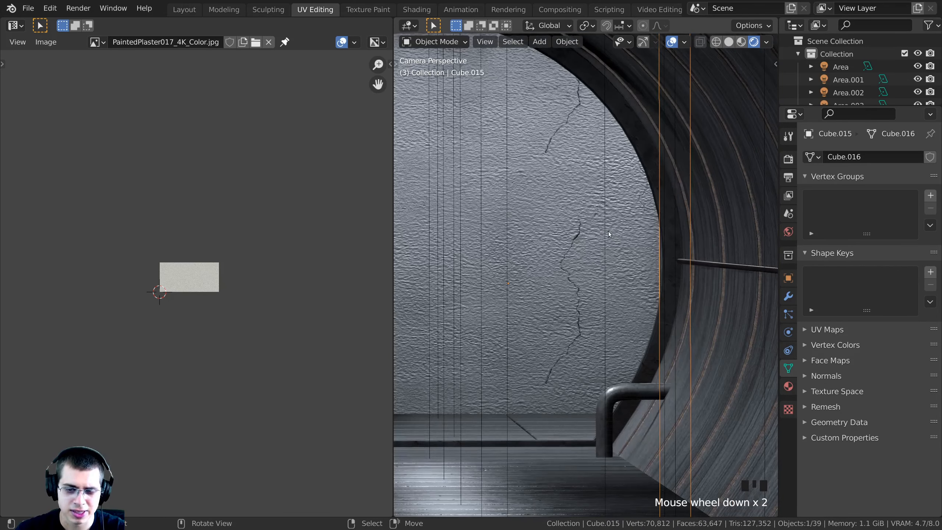
key("KP_Decimal")
key("z")
scroll(689, 263, "down", 1)
middle_click_drag(689, 261, 563, 241)
key("Tab")
scroll(595, 287, "down", 3)
key("space")
scroll(564, 241, "up", 2)
middle_click_drag(519, 158, 535, 204)
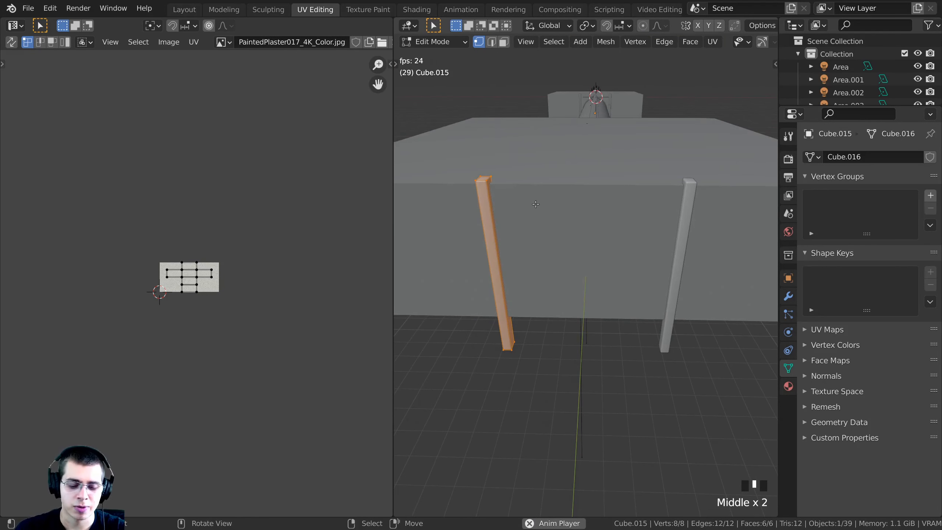
key("g")
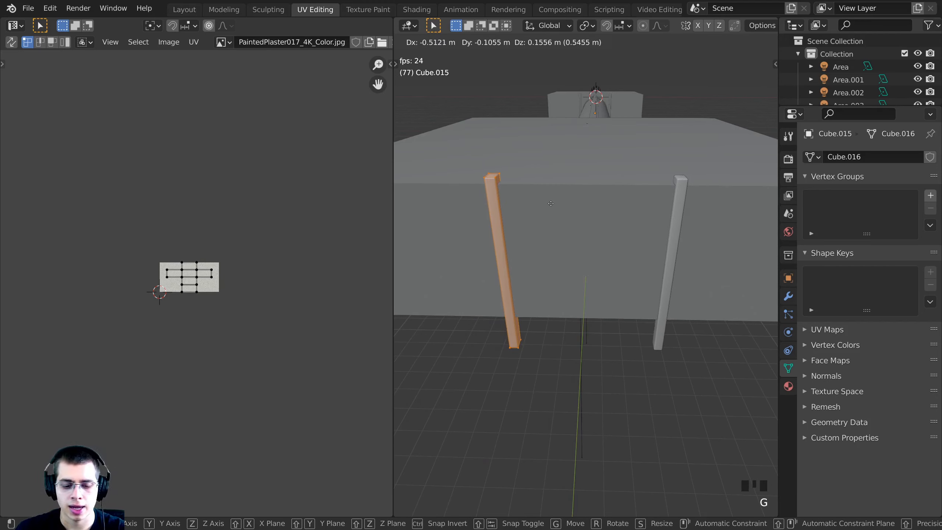
key("x")
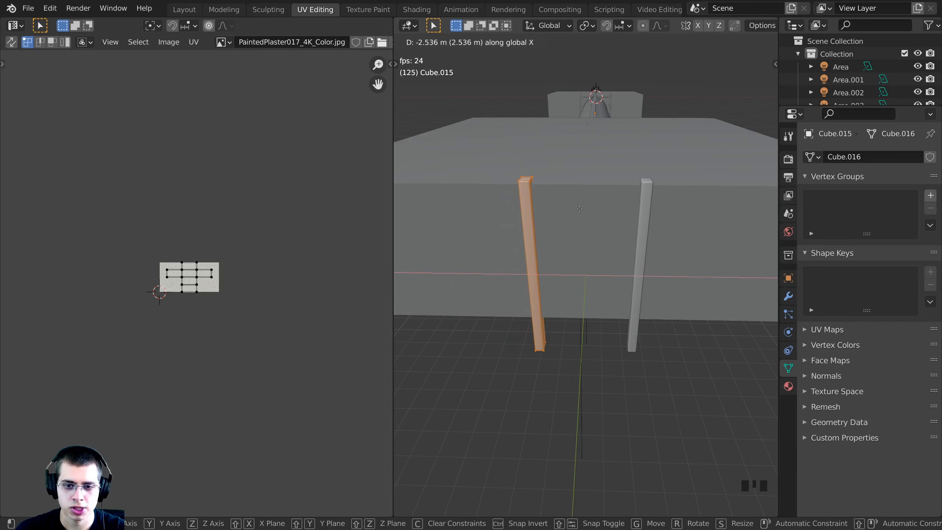
left_click(579, 210)
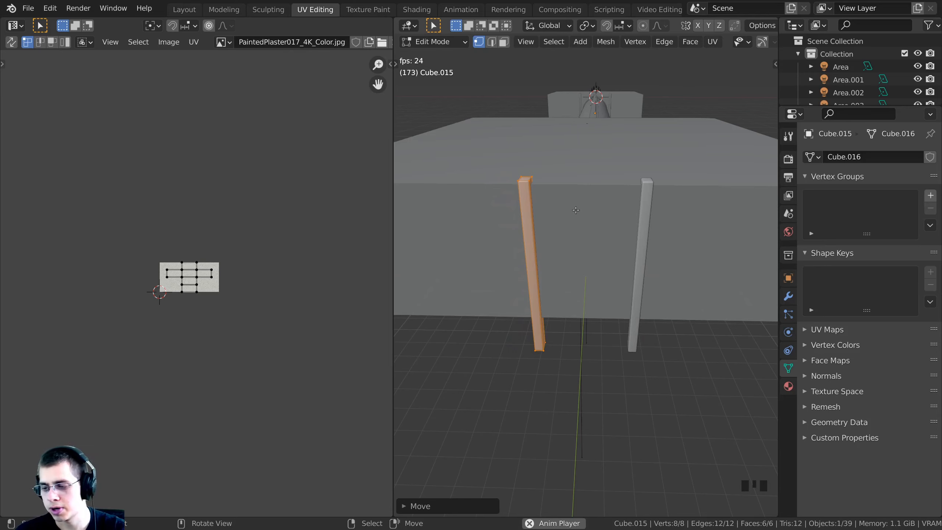
Step: Check the repositioned pillars in the rendered camera view outside Edit Mode, and save the file
key("KP_0")
middle_click_drag(575, 210, 554, 61, "shift")
scroll(652, 253, "down", 2)
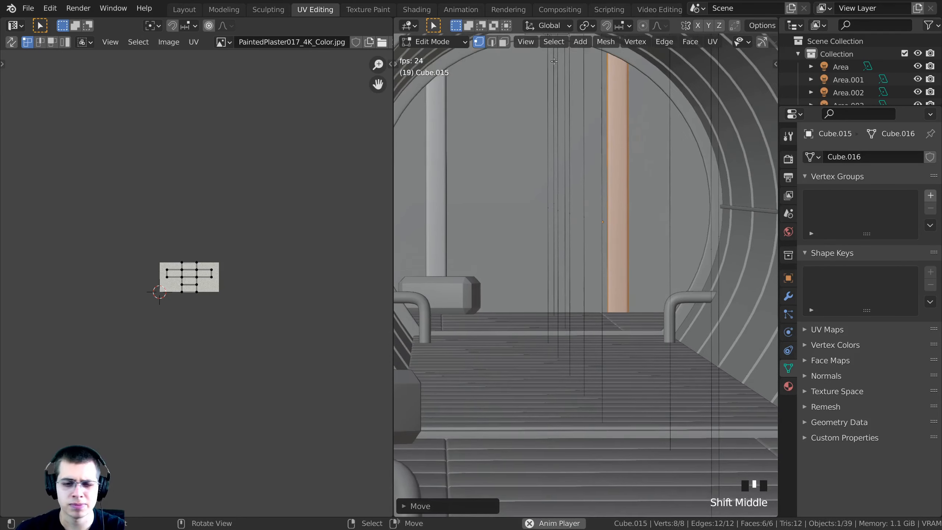
key("Tab")
key("z")
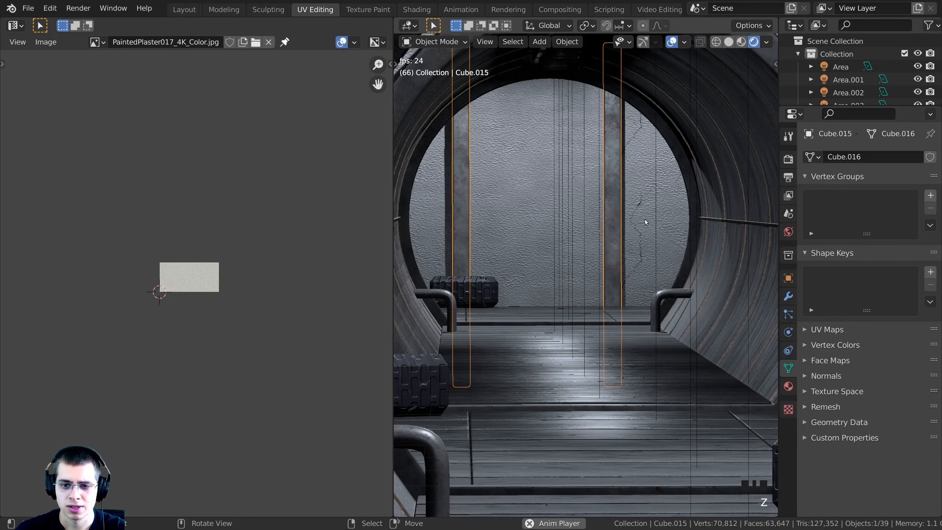
key("alt+a")
scroll(645, 228, "down", 4)
scroll(594, 267, "up", 4)
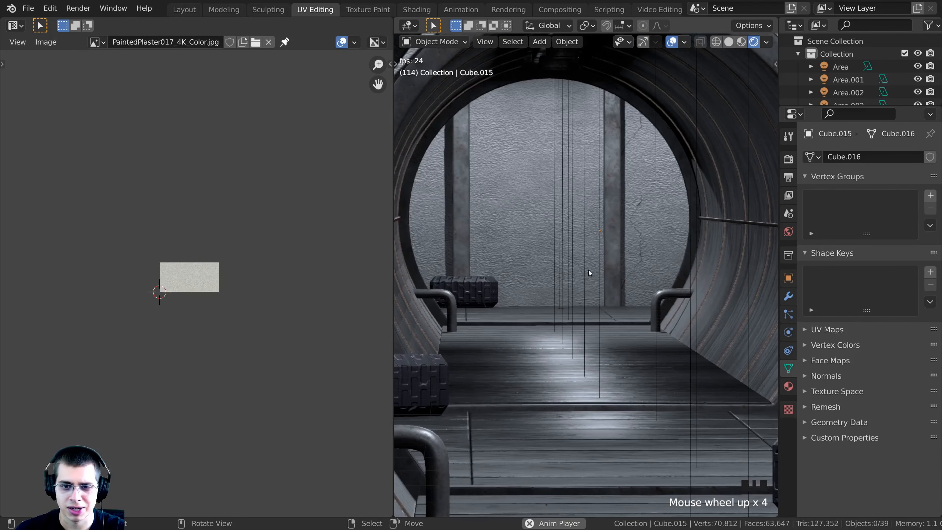
key("ctrl+s")
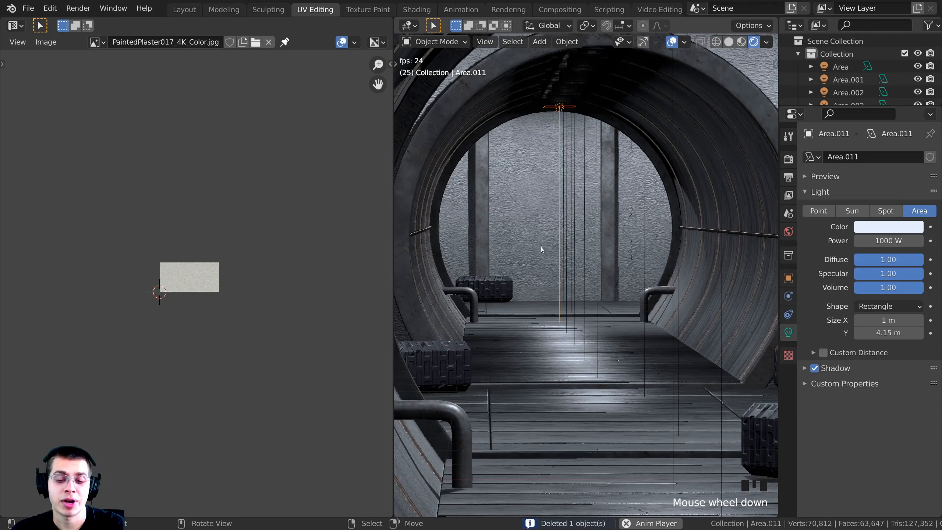
Step: Delete the 2500 W area light above the box in the far room, working in Solid shading
key("a")
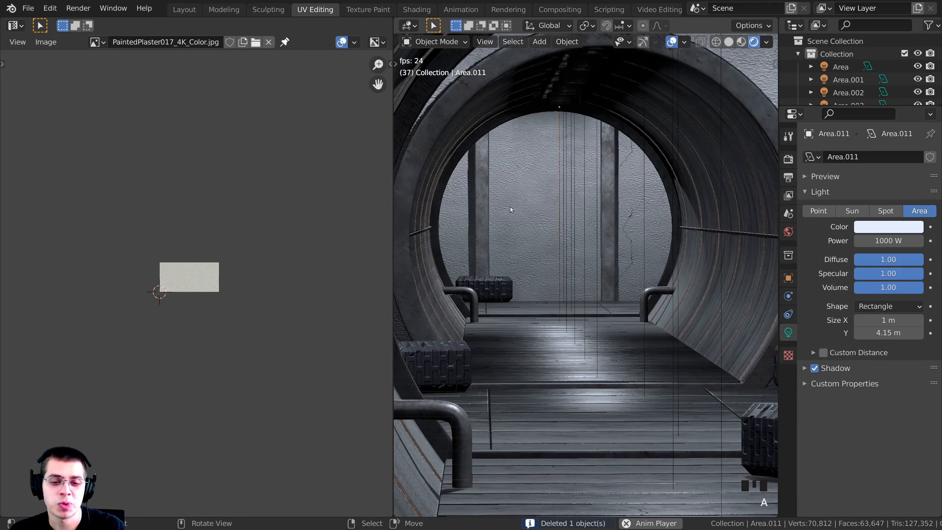
middle_click_drag(511, 208, 520, 207, "shift")
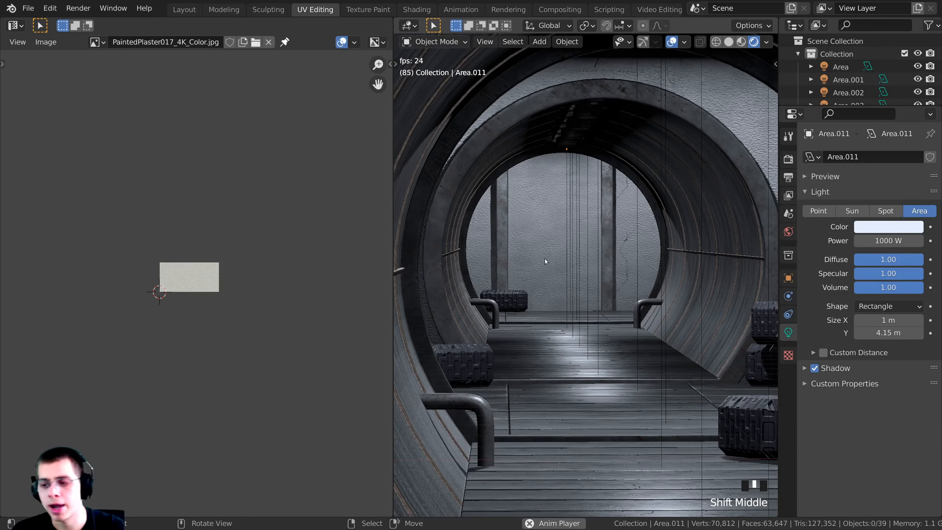
middle_click_drag(545, 258, 534, 265)
key("z")
middle_click_drag(573, 296, 695, 339)
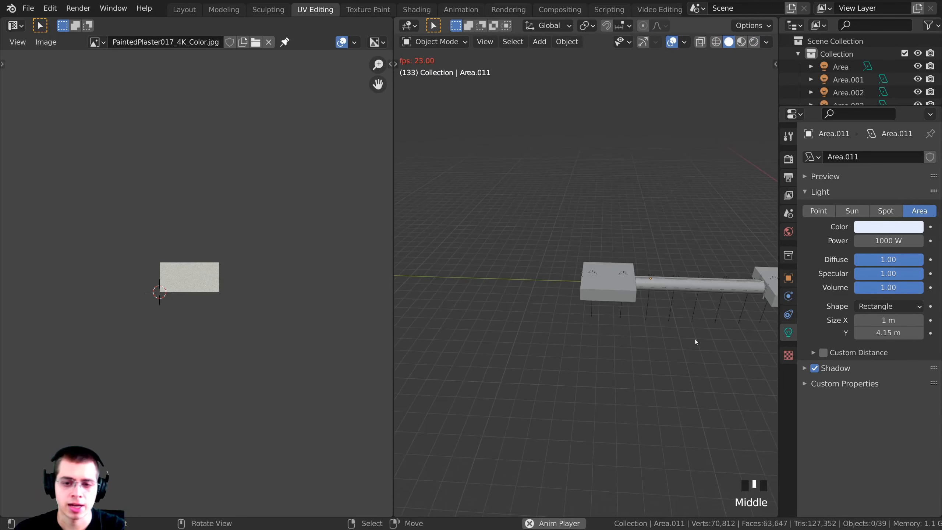
scroll(648, 309, "up", 6)
middle_click_drag(629, 289, 584, 221)
right_click(614, 96)
key("g")
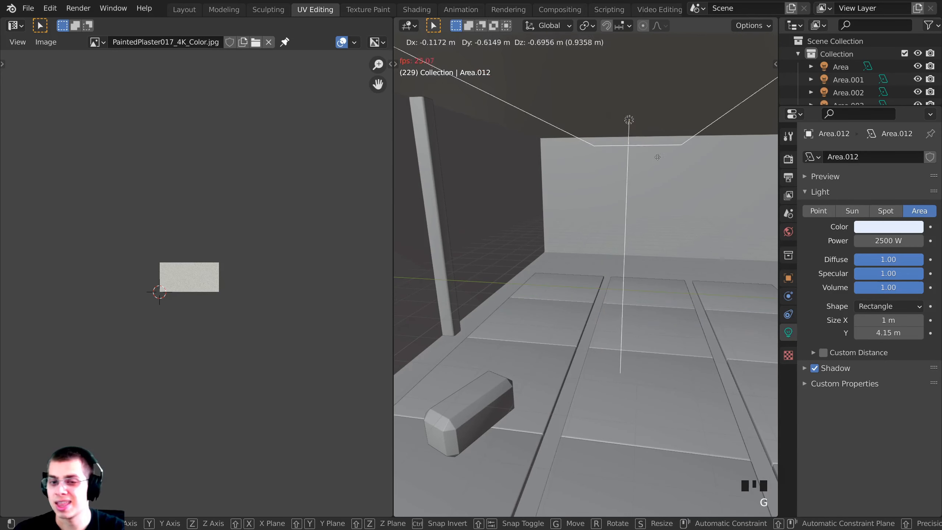
right_click(645, 166)
key("x")
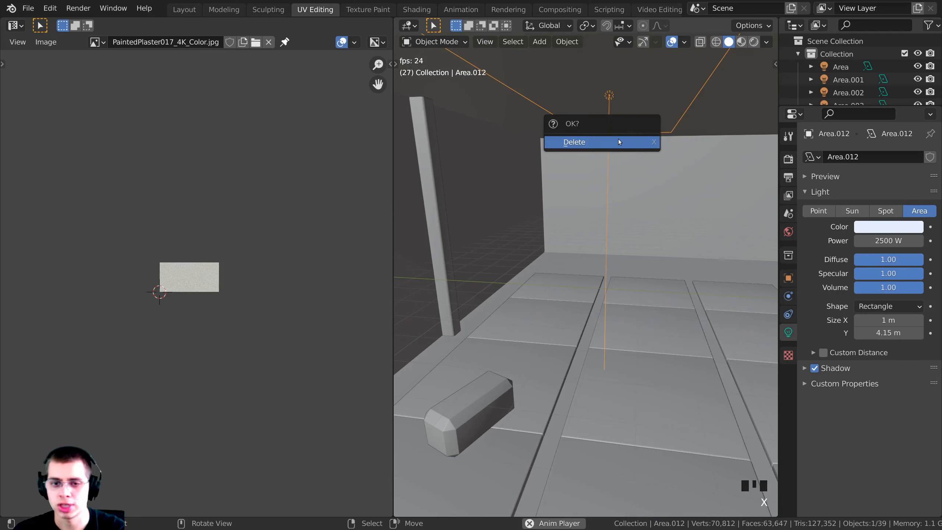
left_click(618, 142)
Step: Examine the far room's lighting in the rendered camera view from near and far, and save the file
key("KP_0")
key("z")
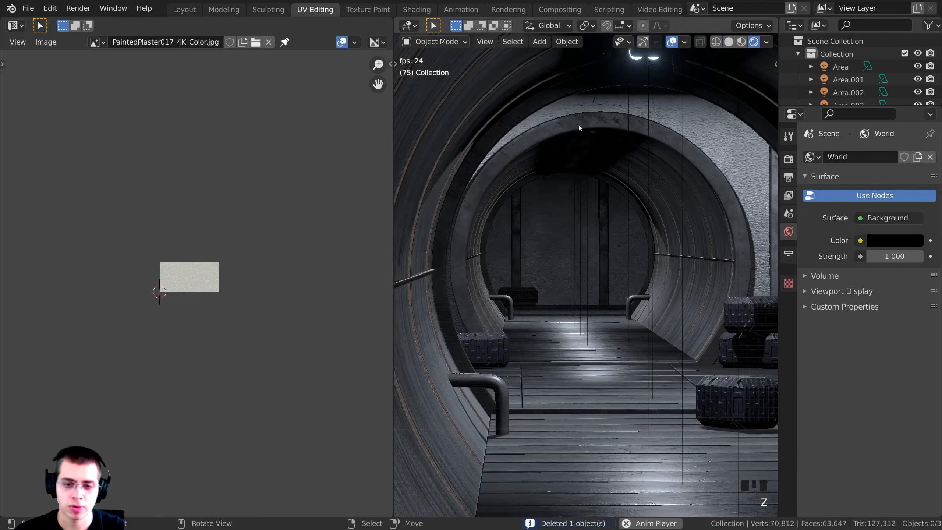
scroll(636, 217, "up", 3)
middle_click_drag(537, 214, 545, 310, "shift")
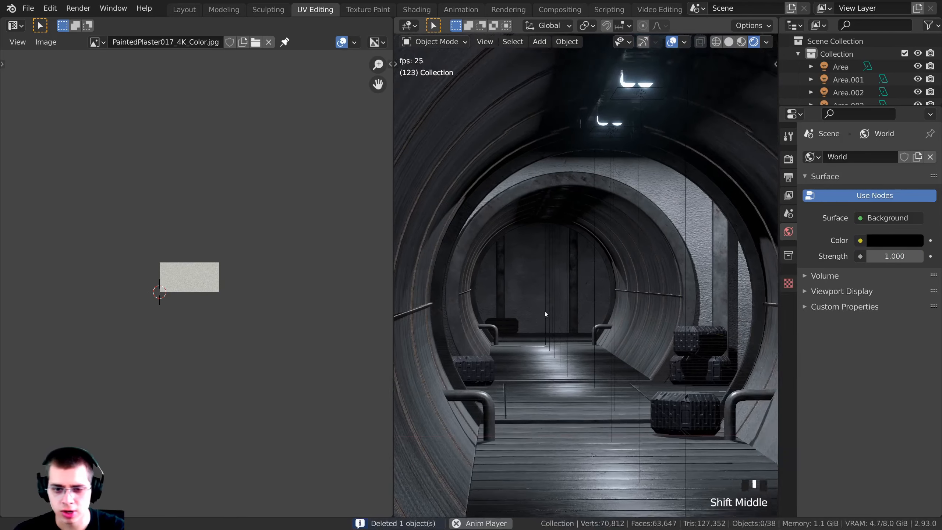
key("ctrl+s")
scroll(576, 223, "up", 5)
left_click(563, 207)
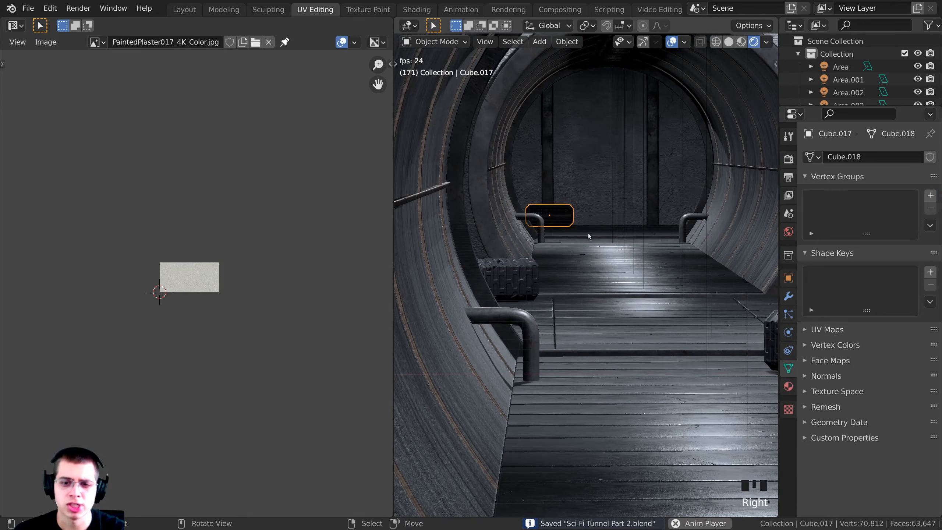
scroll(589, 236, "down", 4)
key("a")
scroll(578, 210, "down", 7)
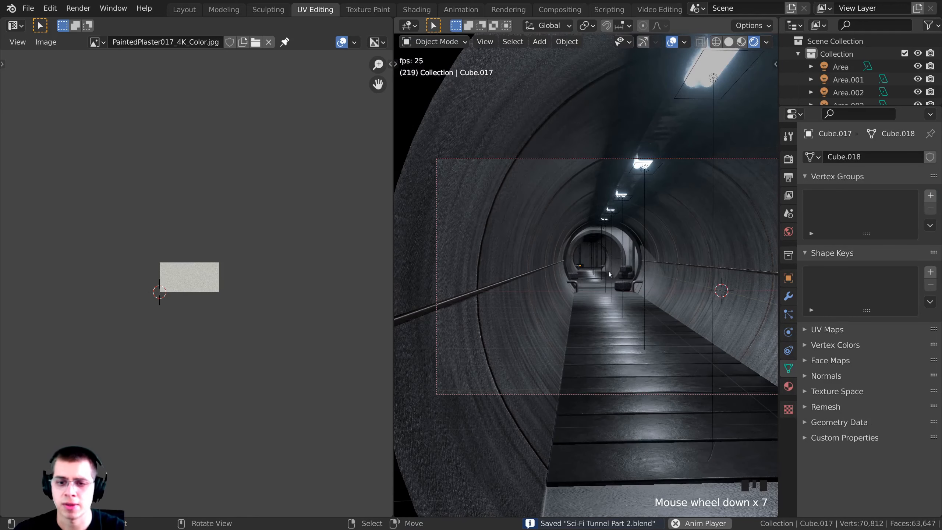
middle_click_drag(608, 271, 575, 162, "shift")
scroll(549, 306, "up", 5)
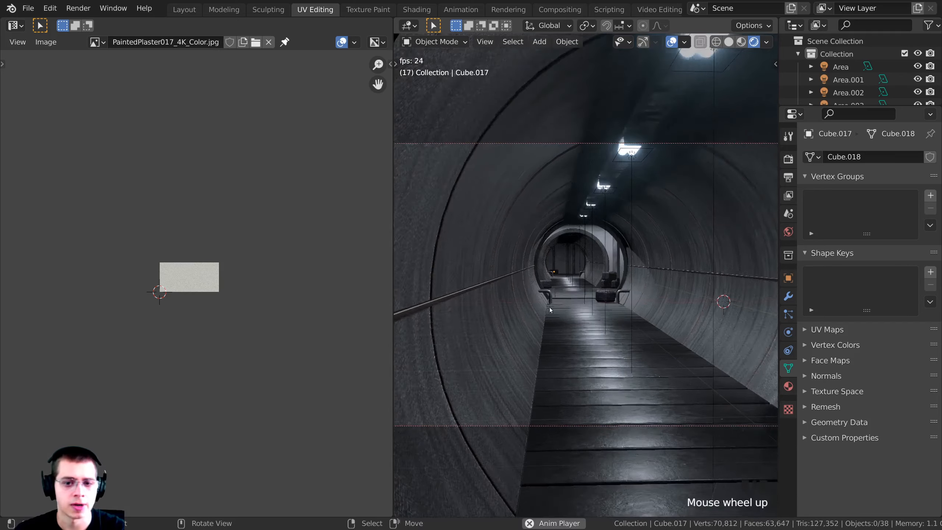
Step: Reposition the far room's box with a free move and a further move in the negative Y direction
left_click(550, 258)
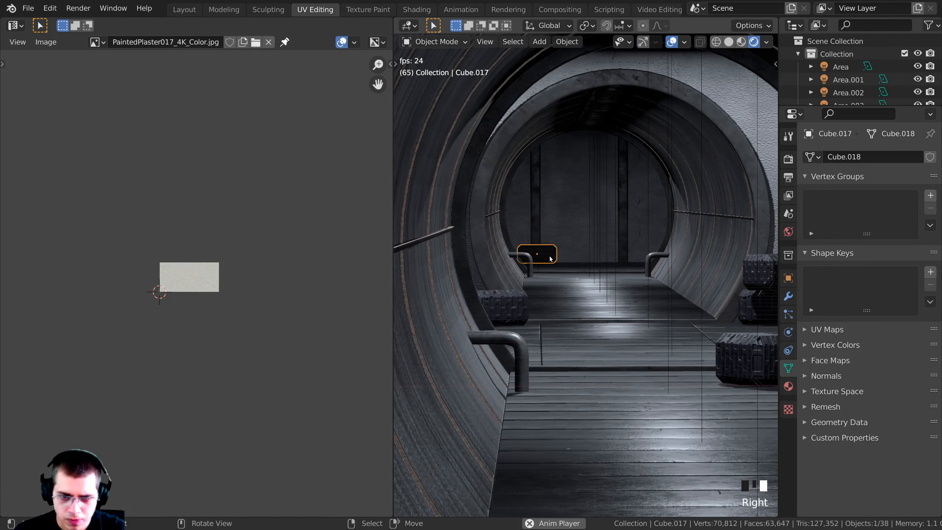
key("z")
key("KP_Decimal")
scroll(499, 249, "down", 4)
middle_click_drag(499, 249, 674, 252)
scroll(540, 352, "down", 5)
key("g")
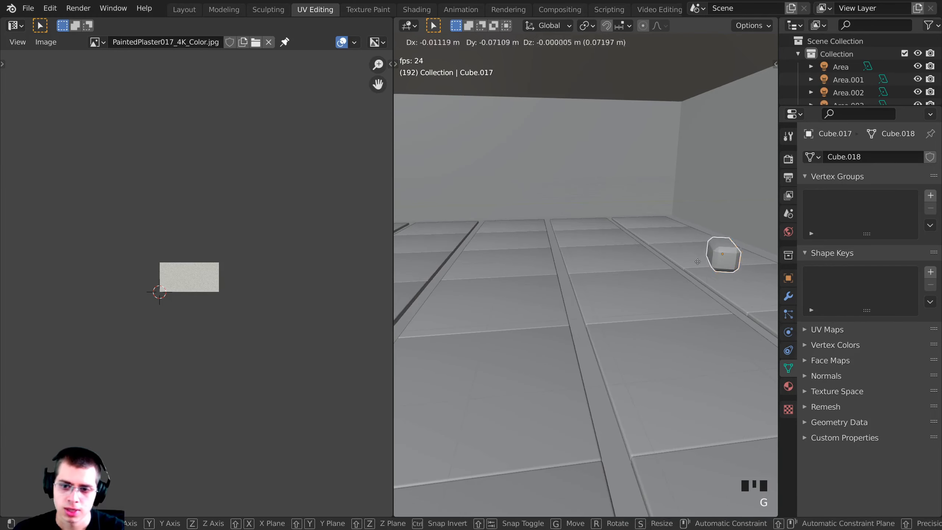
left_click(479, 287)
key("g")
key("y")
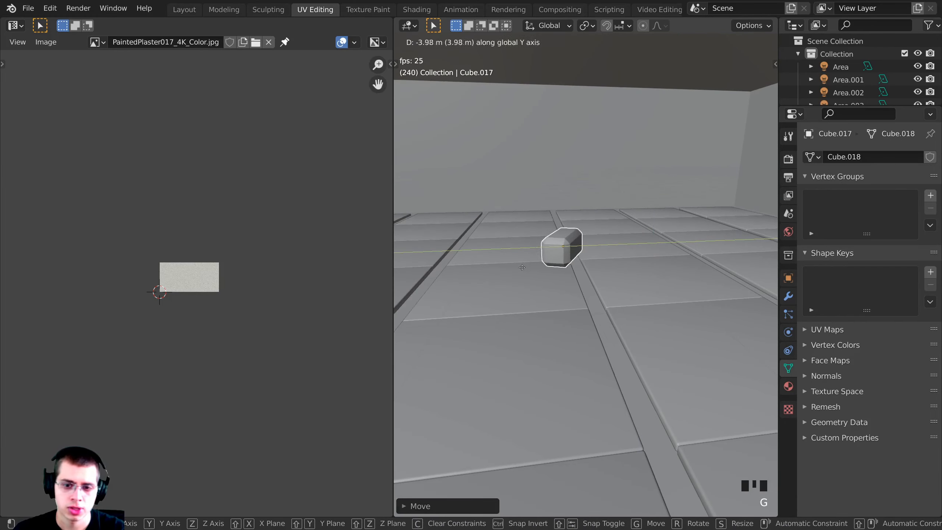
left_click(500, 197)
Step: Rotate the far room's box around the Z axis in the rendered camera view and deselect it
key("z")
key("KP_0")
key("alt+a")
scroll(505, 159, "up", 6)
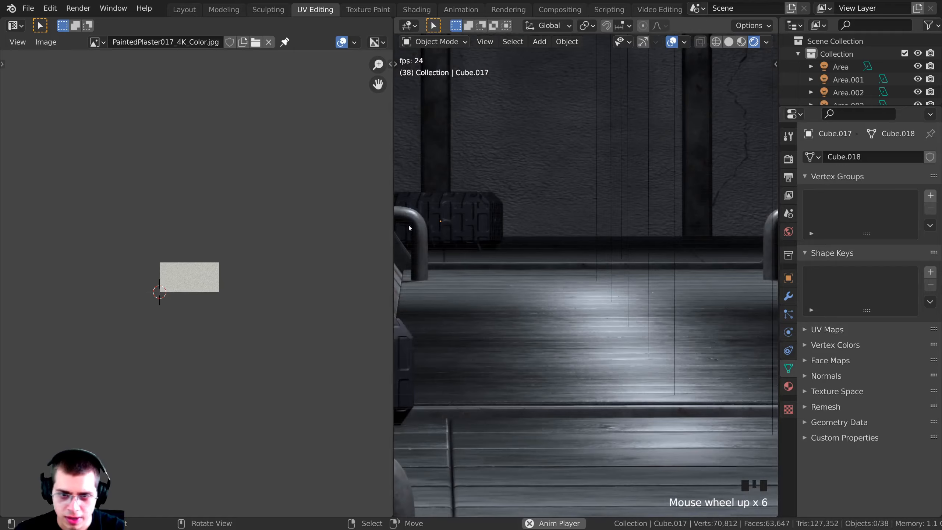
right_click(408, 225)
key("r")
key("z")
left_click(507, 160)
key("alt+a")
scroll(571, 267, "down", 6)
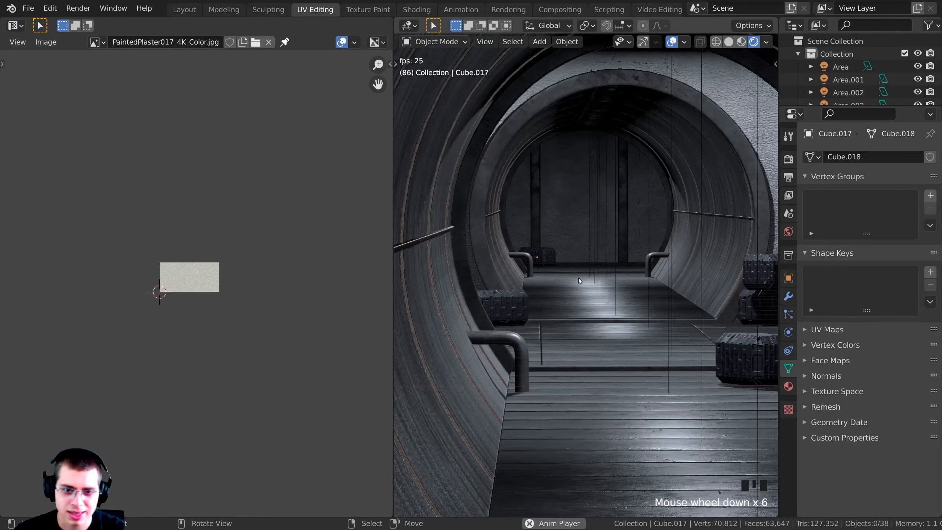
Step: Switch to the Layout workspace and show the whole camera frame in Solid shading
middle_click_drag(597, 294, 459, 300, "shift")
scroll(507, 309, "down", 1)
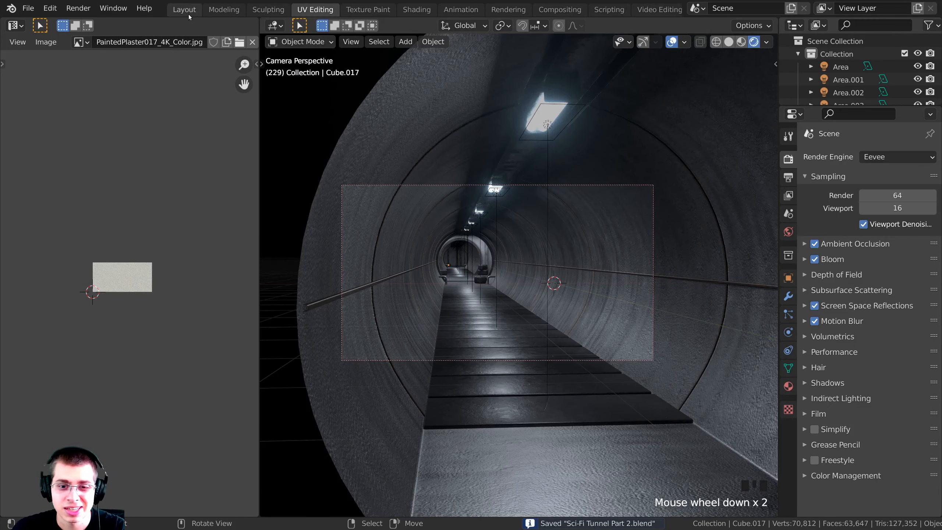
left_click(184, 9)
scroll(455, 254, "down", 9)
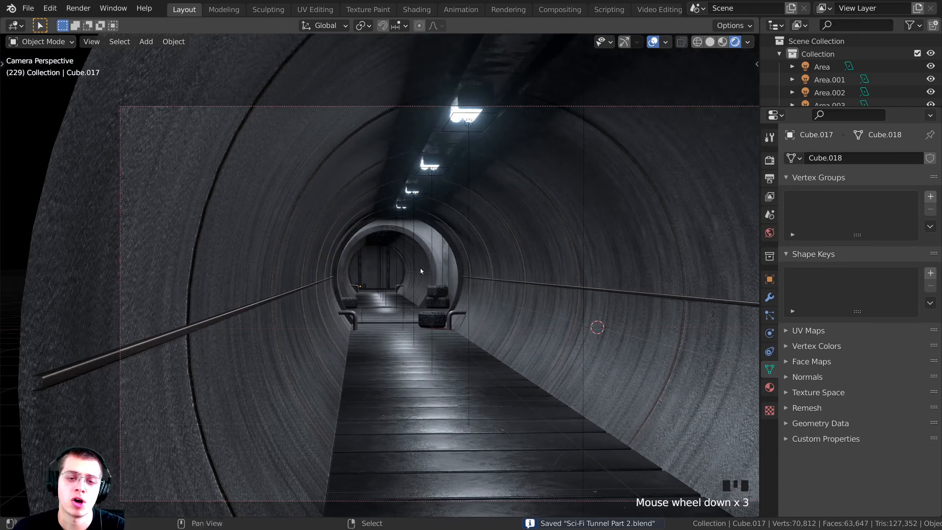
middle_click_drag(420, 271, 353, 215, "shift")
key("z")
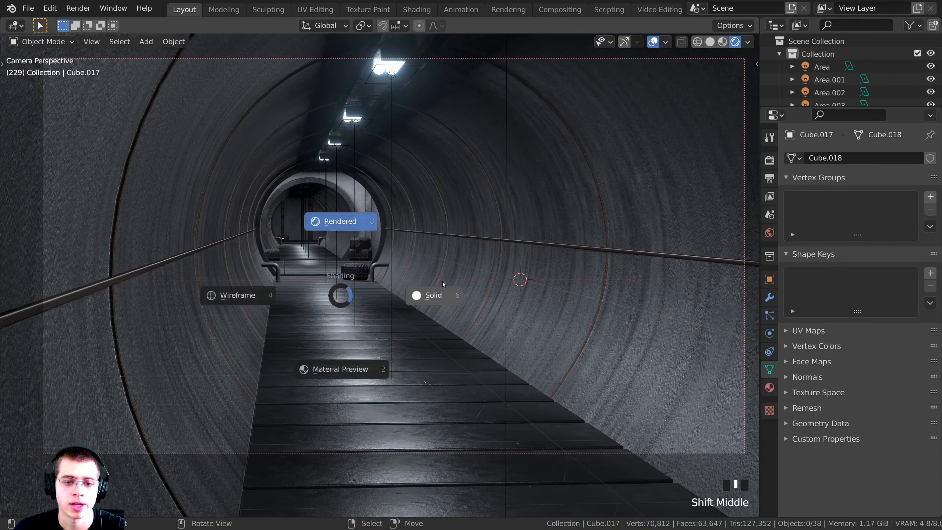
left_click(456, 278)
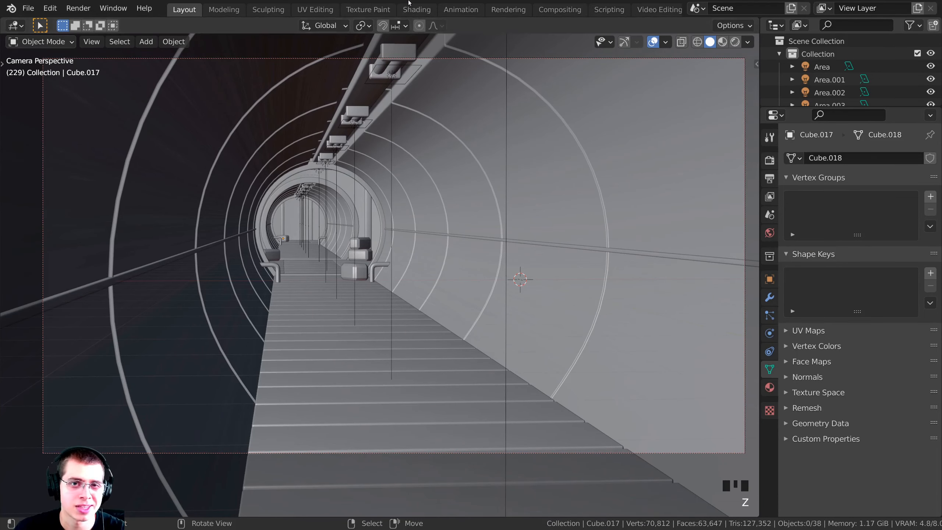
middle_click_drag(422, 170, 430, 196, "shift")
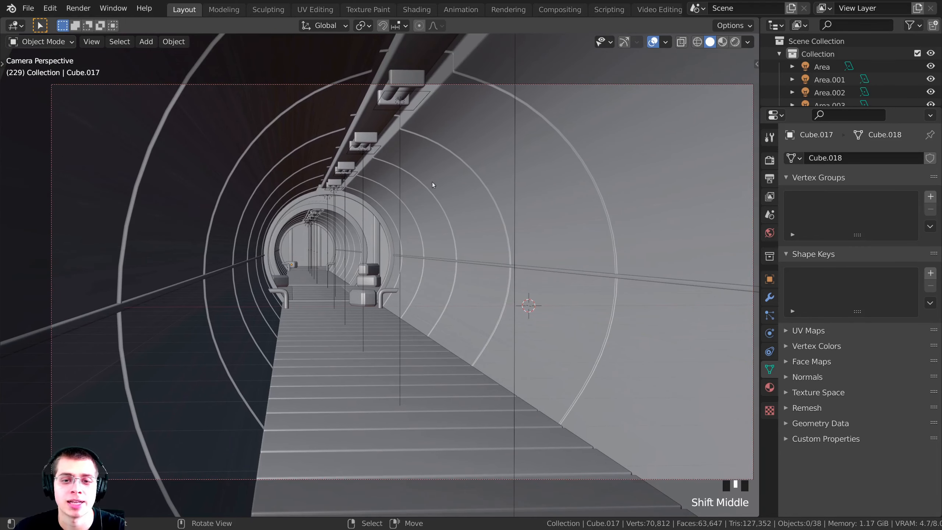
Step: Select the camera, keep its position, and enable its Depth of Field
left_click(604, 87)
scroll(536, 116, "down", 2)
key("g")
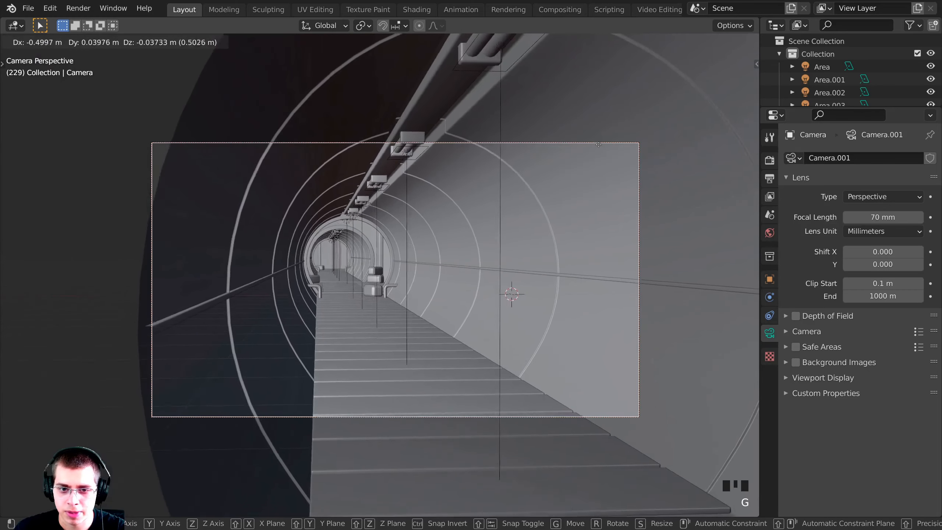
right_click(726, 336)
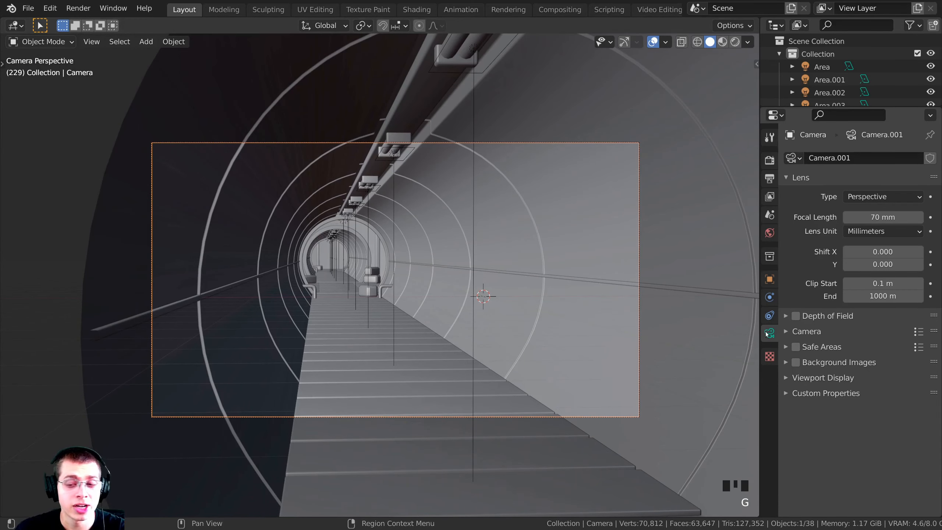
left_click(790, 316)
left_click(795, 316)
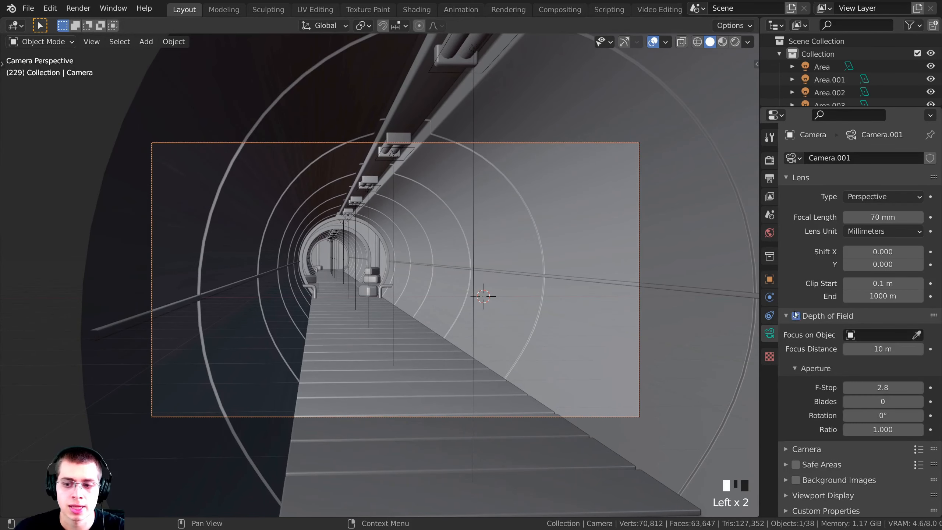
Step: Set the camera's depth of field to focus on the front box beside the tunnel's far doorway, Cube.006
middle_click_drag(541, 313, 487, 307, "shift")
scroll(487, 307, "up", 2)
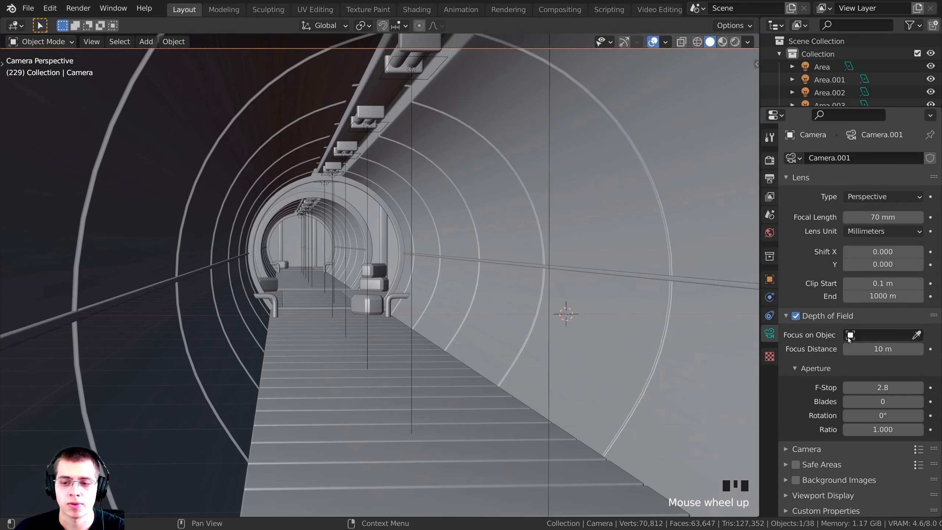
left_click(849, 334)
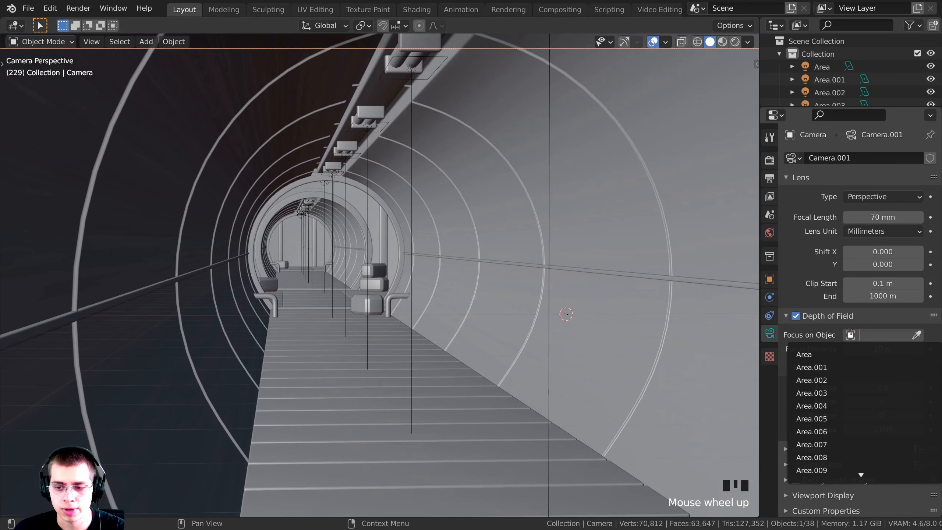
left_click(916, 334)
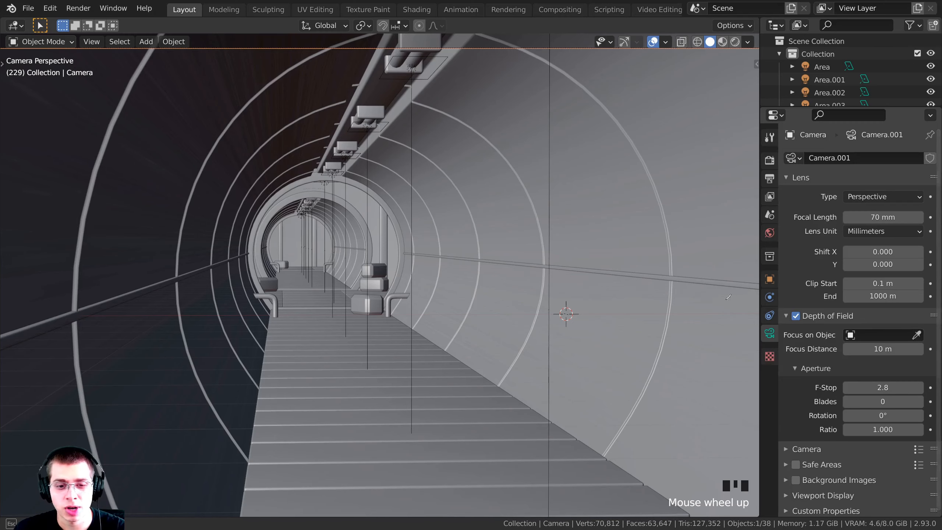
left_click(375, 302)
scroll(526, 369, "down", 2)
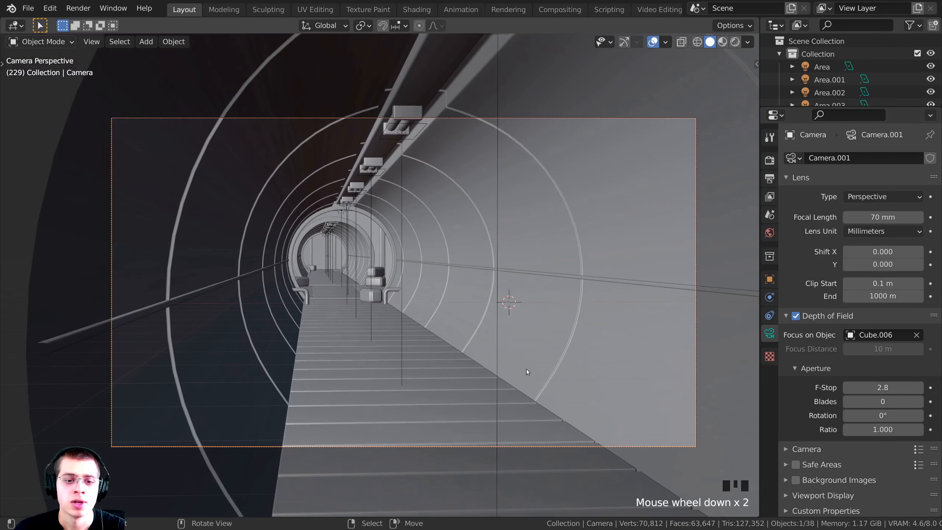
Step: Show the camera view in Rendered shading
key("z")
middle_click_drag(498, 231, 498, 220, "shift")
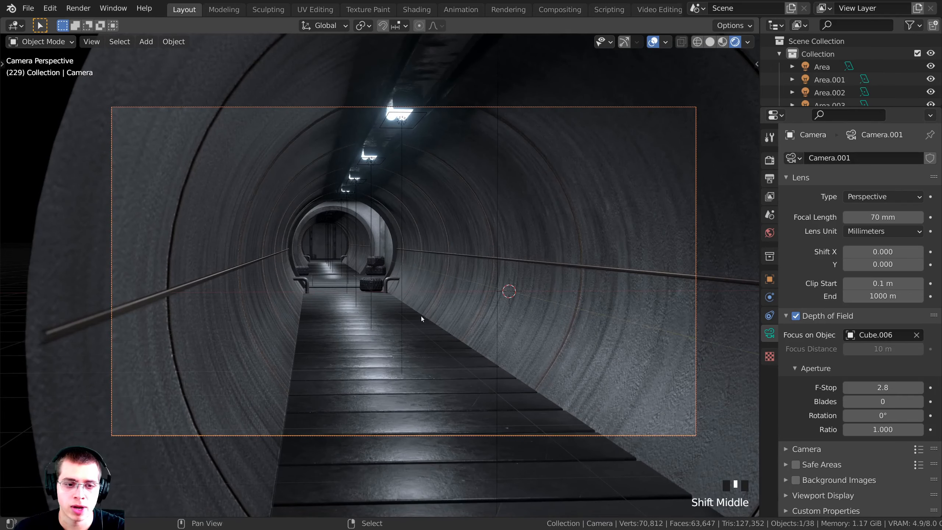
scroll(213, 293, "up", 1)
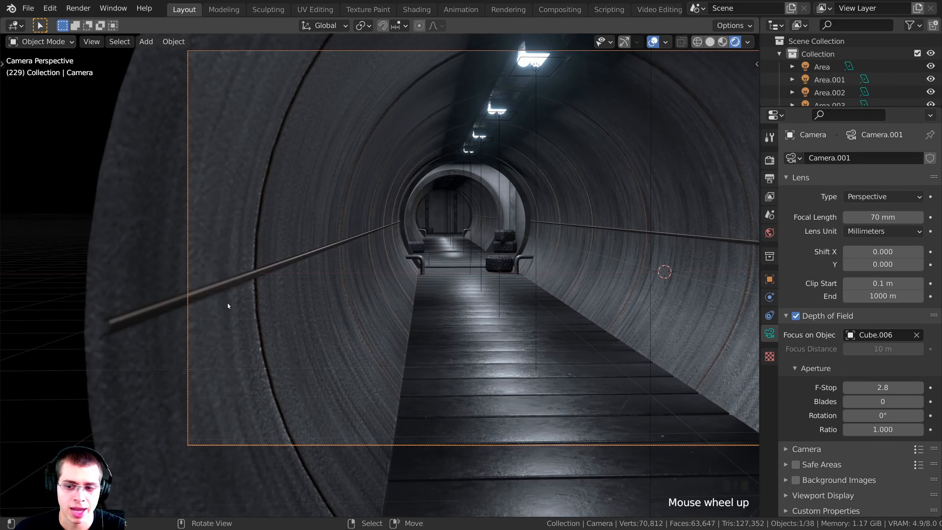
Step: Try an F-Stop of 0.1 for the camera's depth of field and check the blur across the whole frame
left_click_drag(882, 387, 849, 387)
middle_click_drag(453, 158, 390, 169, "shift")
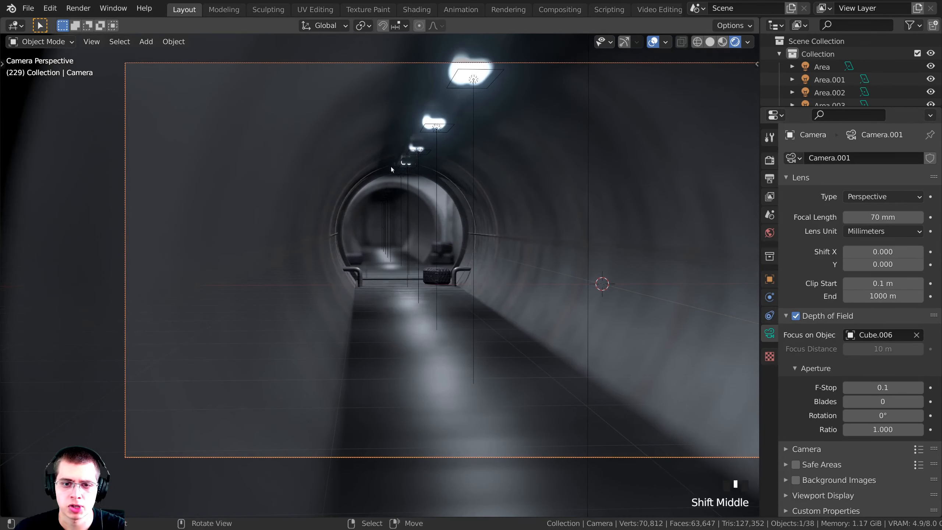
scroll(477, 252, "down", 2)
middle_click_drag(477, 252, 520, 289, "shift")
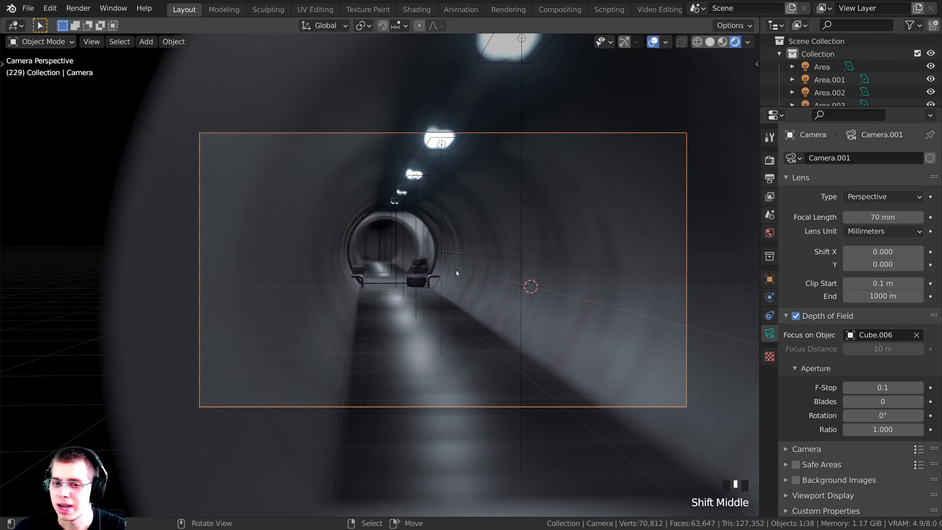
Step: Set the camera's F-Stop to 2.0 and check the blur on the near railing and the far room
left_click(883, 388)
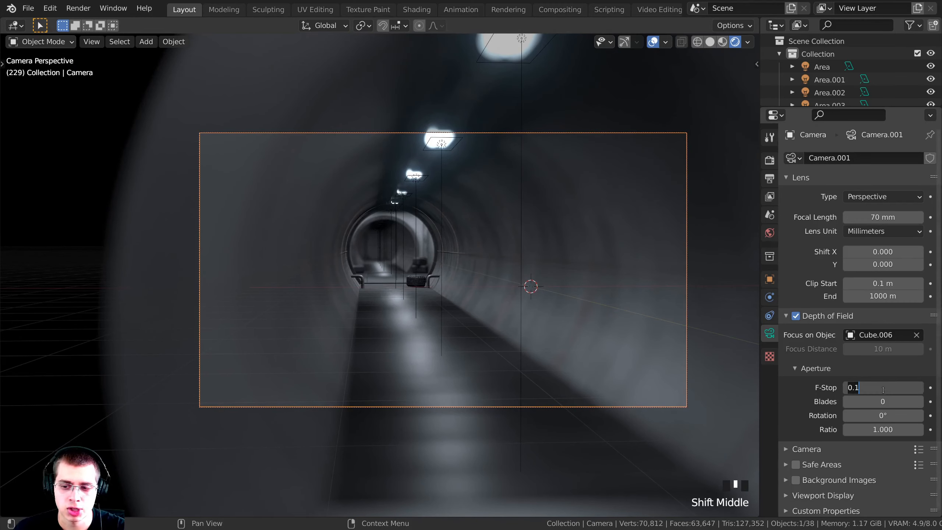
type("2")
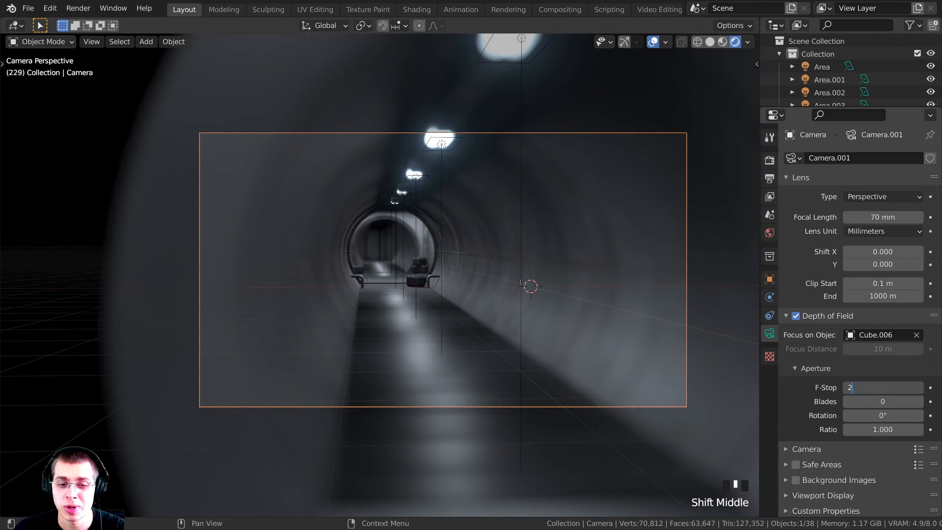
key("Return")
middle_click_drag(254, 228, 292, 232, "shift")
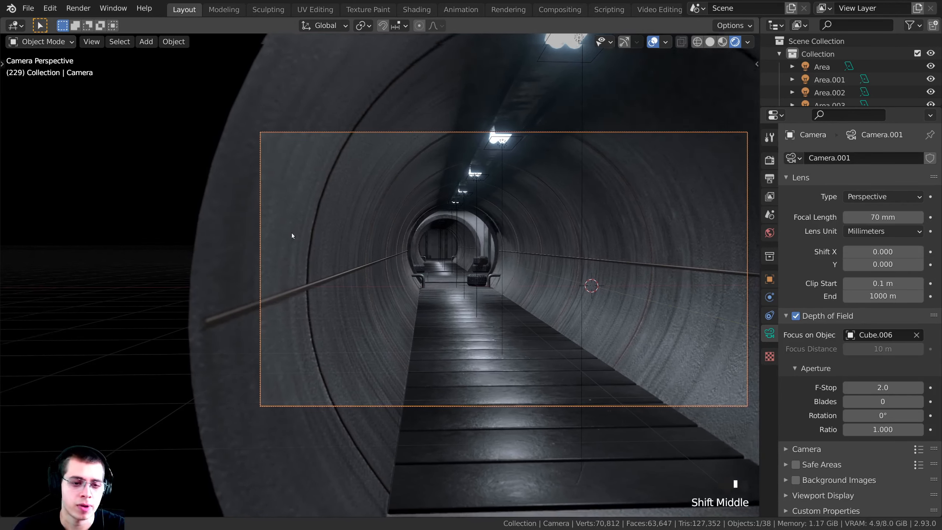
scroll(271, 262, "up", 5)
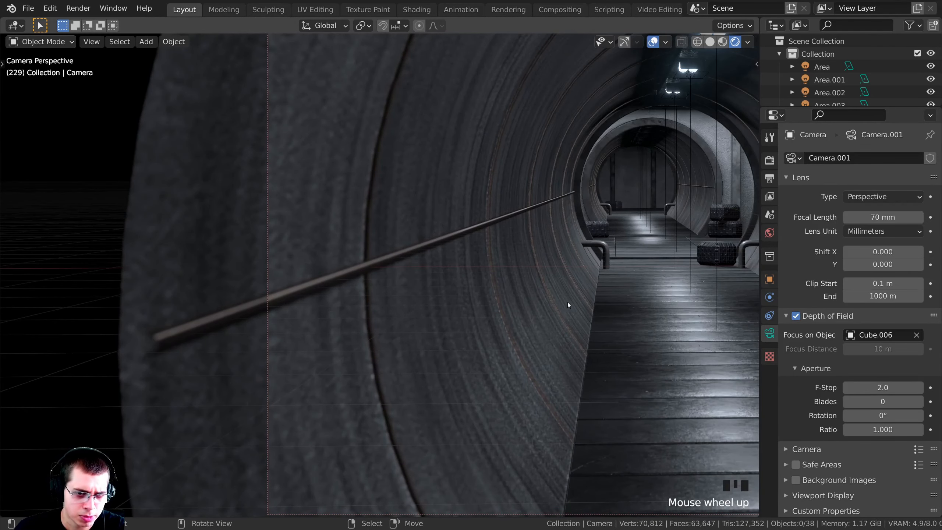
middle_click_drag(692, 303, 461, 369, "shift")
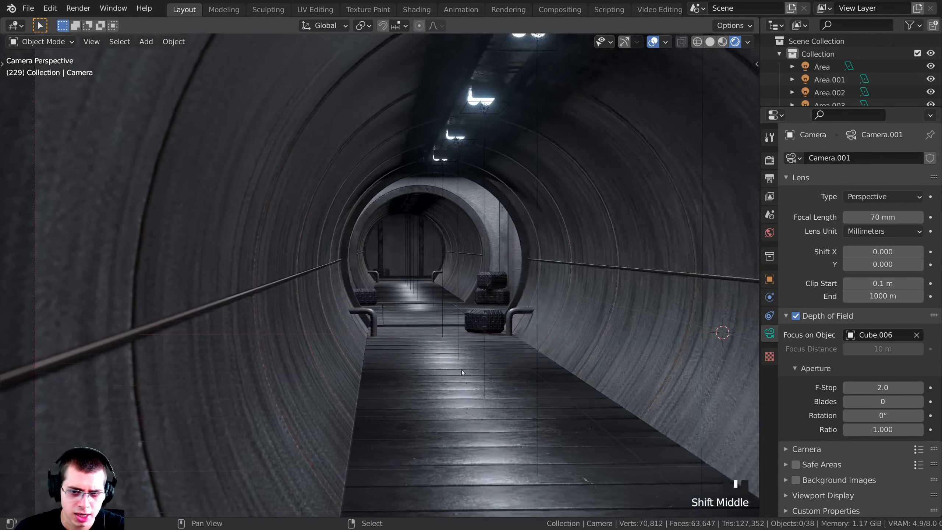
scroll(559, 266, "up", 3)
scroll(565, 302, "down", 5)
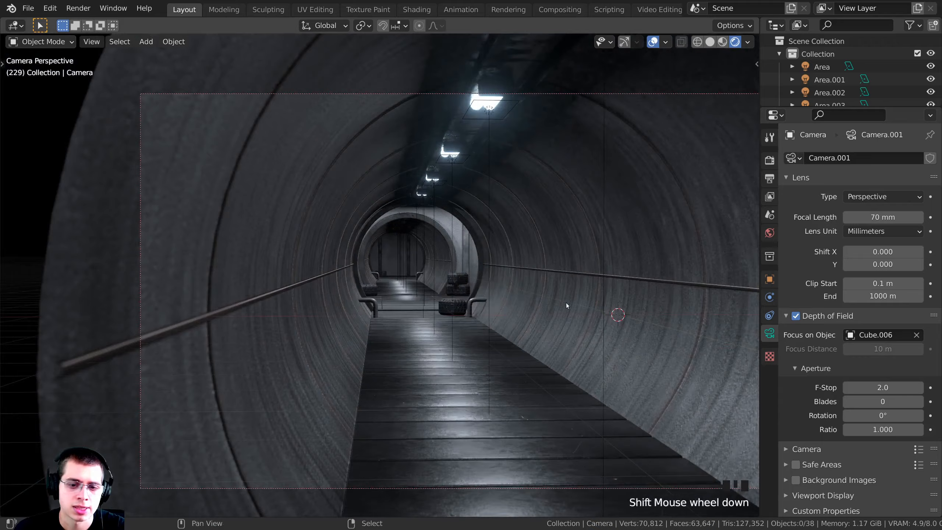
middle_click_drag(565, 303, 455, 294, "shift")
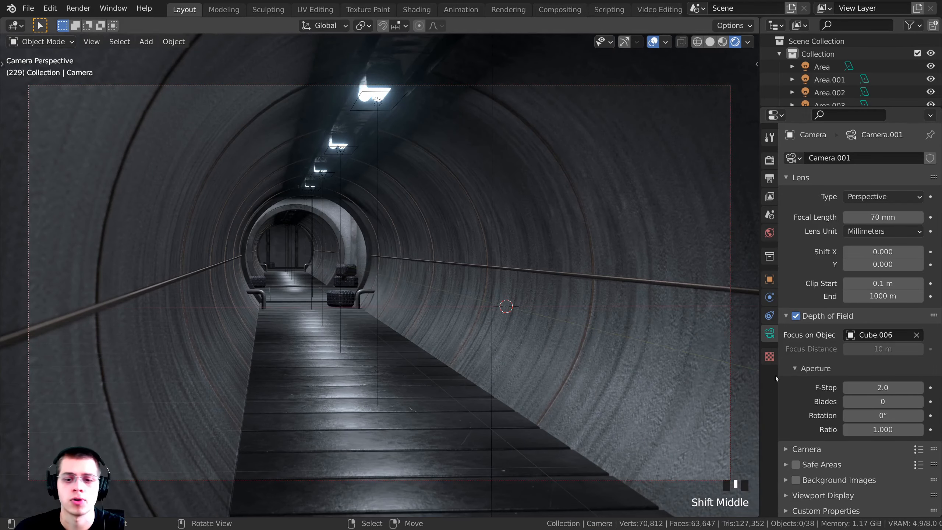
Step: Try lowering the camera's F-Stop to 1.5
left_click_drag(882, 387, 853, 386, "shift")
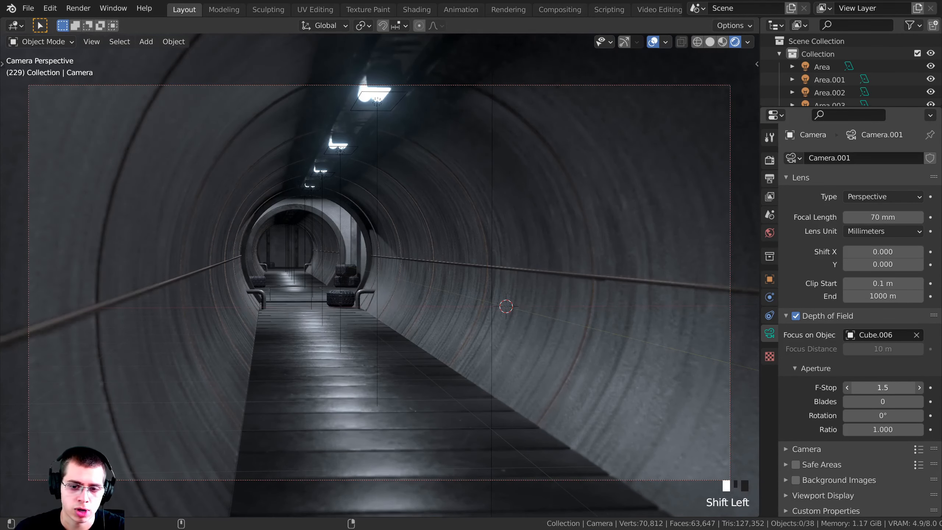
right_click(882, 387)
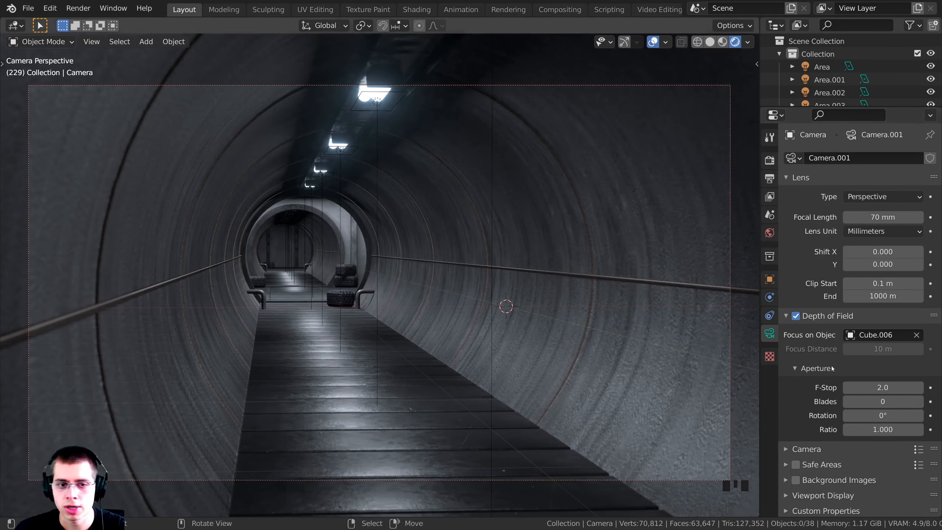
middle_click_drag(504, 213, 498, 210, "shift")
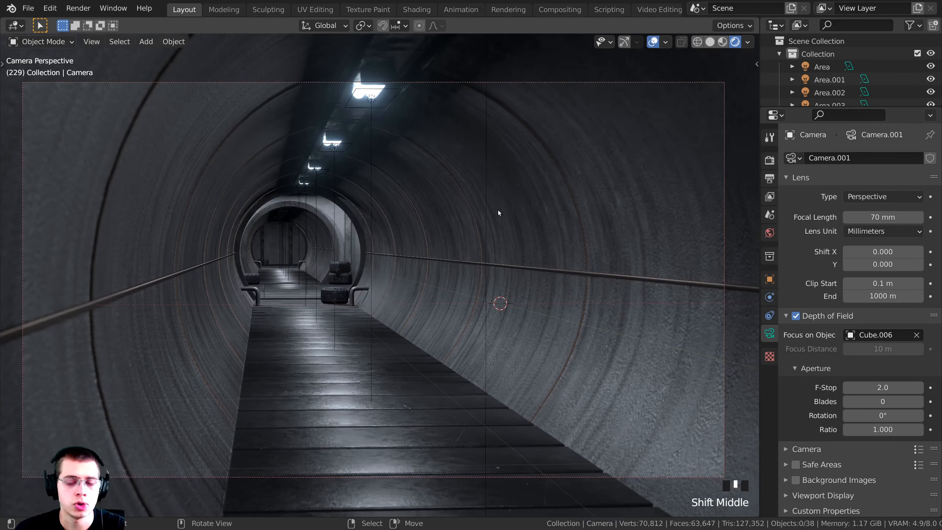
Step: Save the file and display the scene's output settings to check the render resolution
key("ctrl+s")
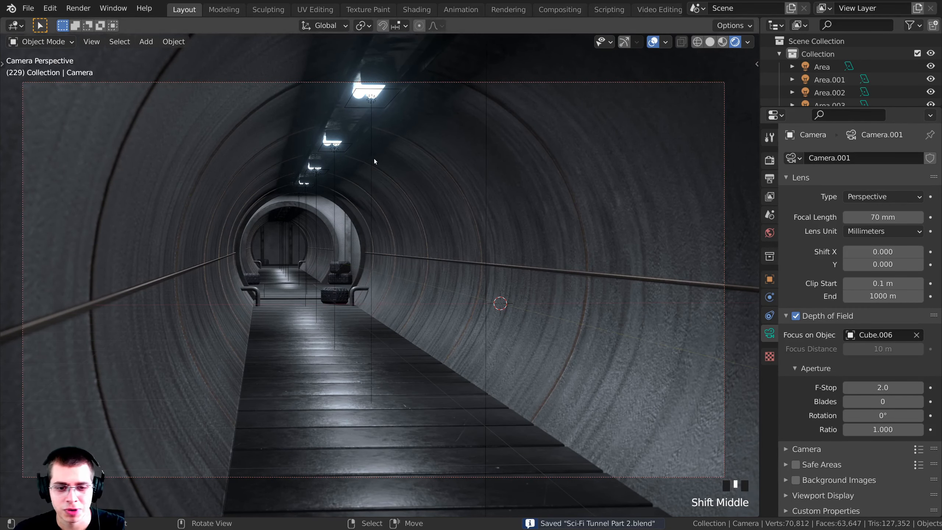
left_click(769, 180)
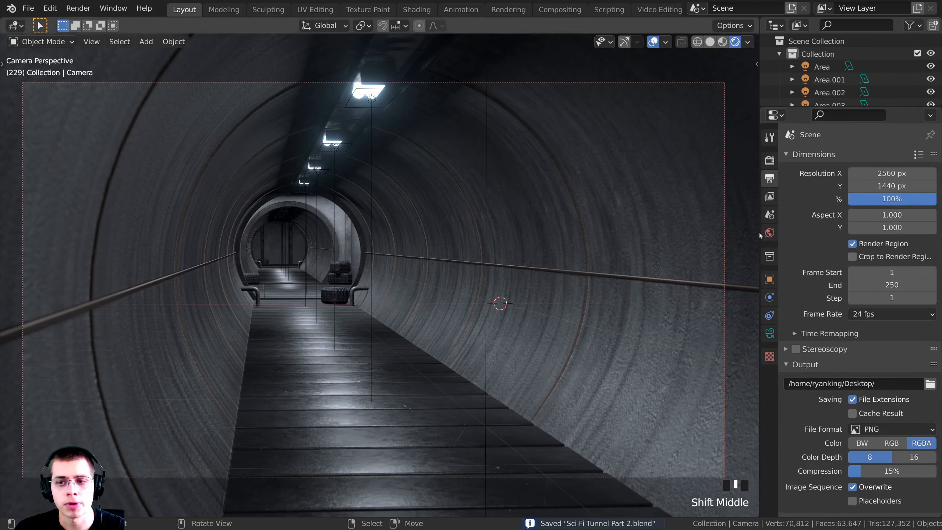
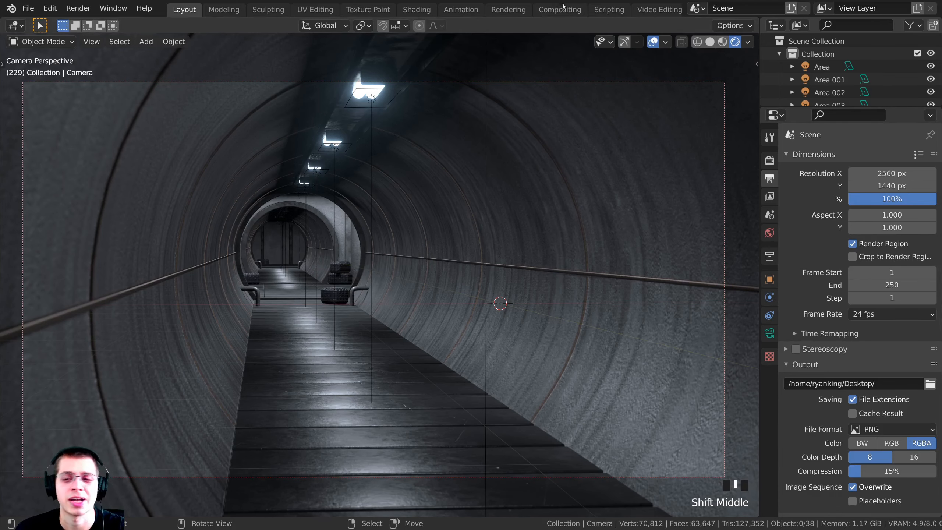
middle_click_drag(540, 217, 548, 221, "shift")
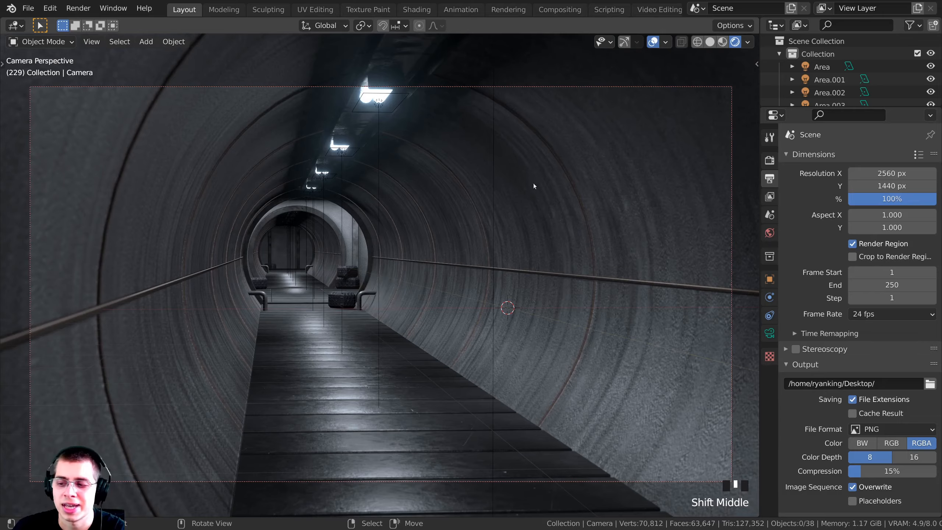
Step: Render the current frame as a still image and look over the result
key("F12")
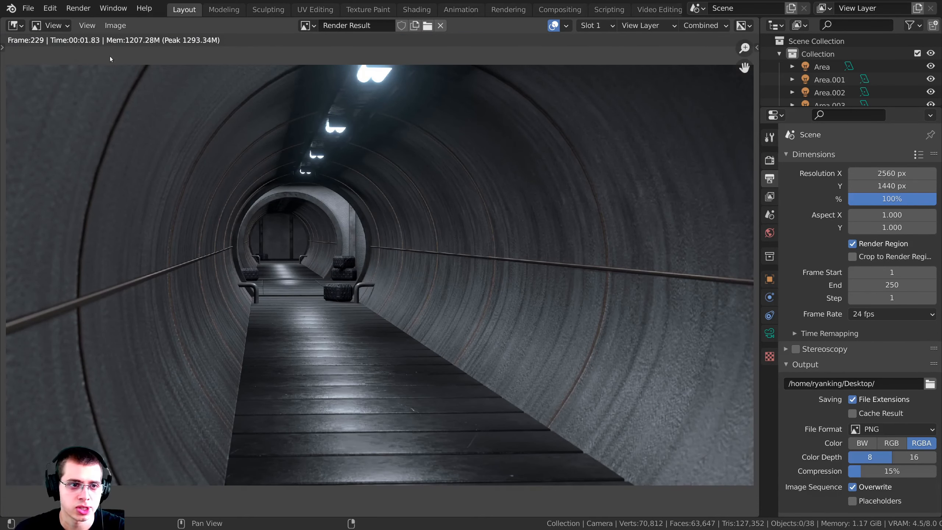
middle_click_drag(306, 180, 305, 180)
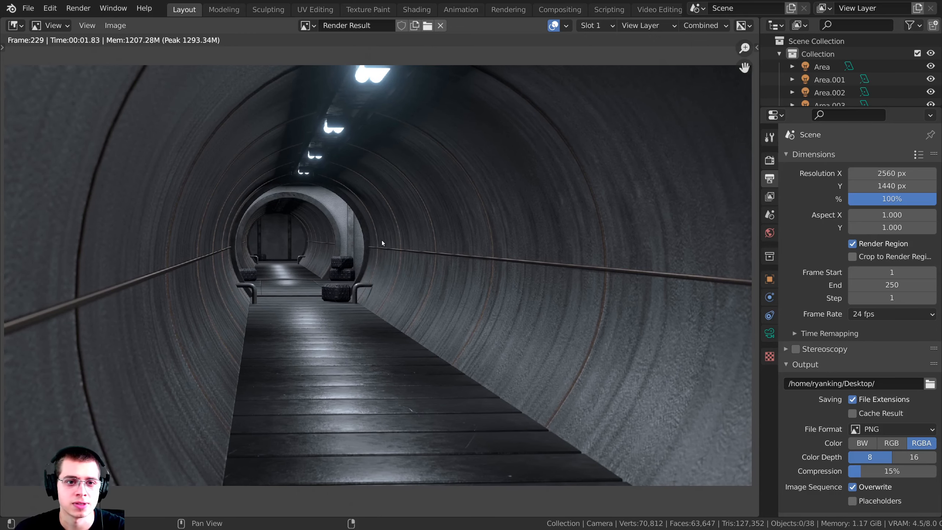
middle_click_drag(381, 243, 375, 243)
middle_click_drag(514, 242, 526, 248)
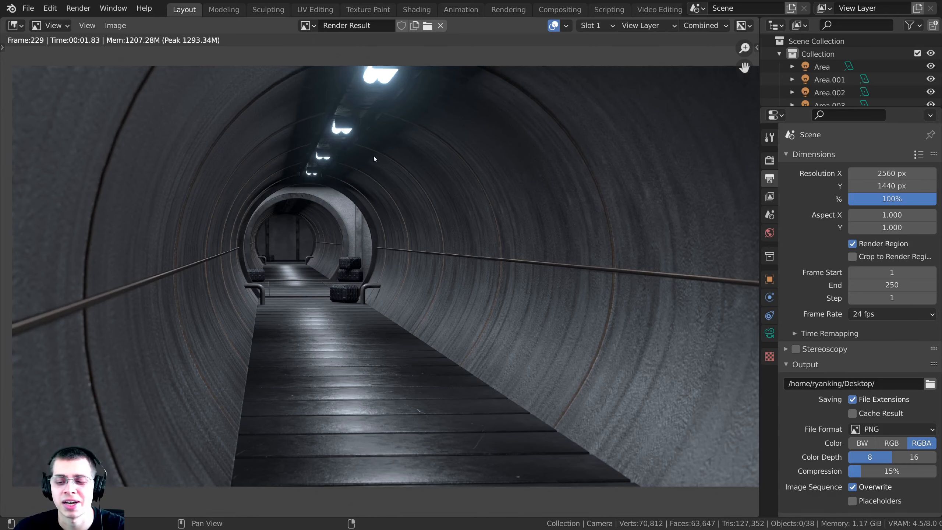
Step: Switch to the Compositing workspace, enable nodes, and move the Render Layers node farther from the Composite node
left_click(558, 10)
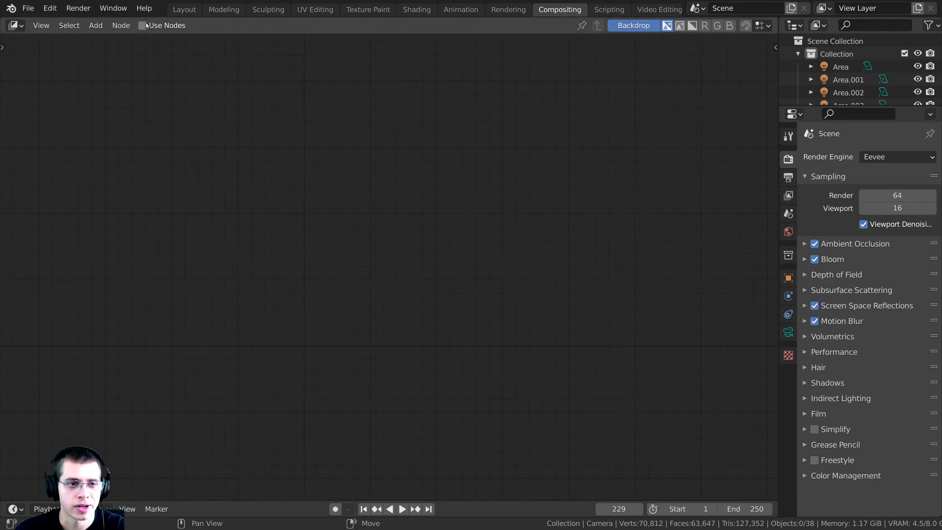
left_click(143, 25)
left_click_drag(402, 118, 297, 120)
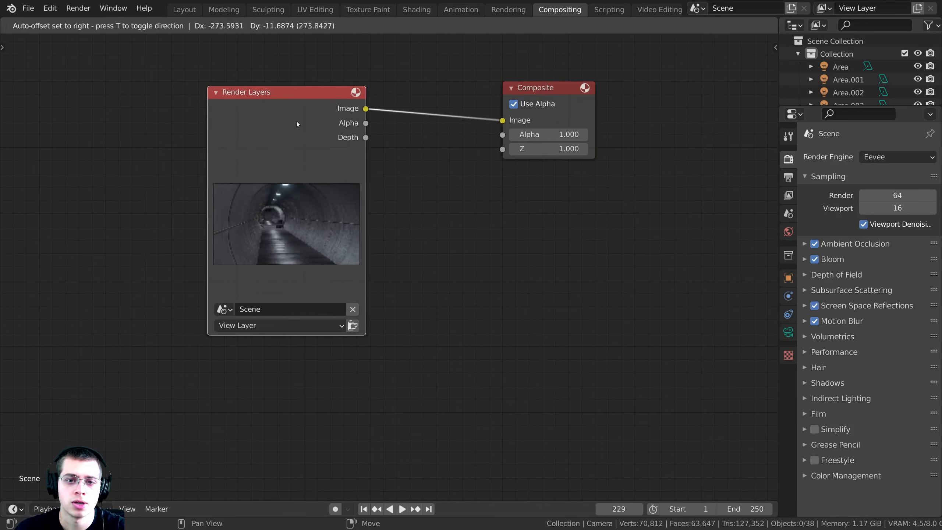
key("Home")
left_click_drag(296, 236, 294, 225)
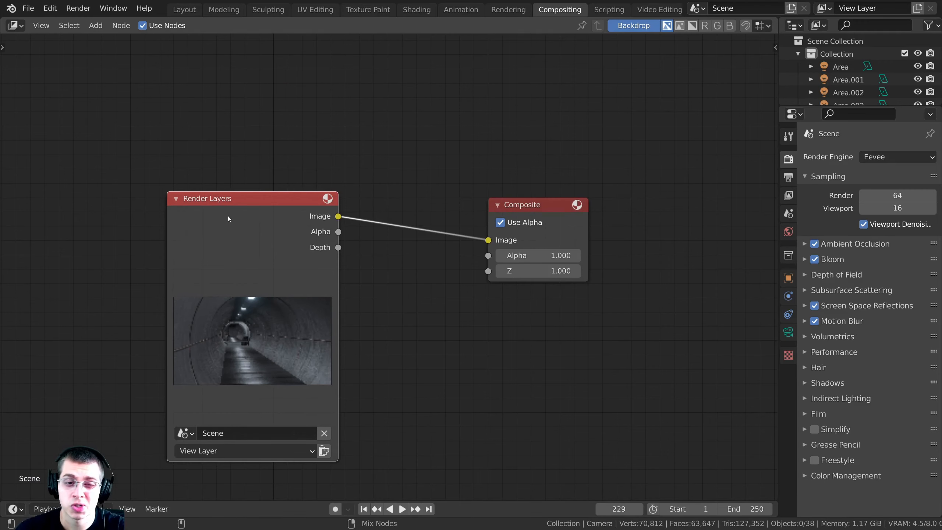
Step: Connect a Viewer node to the Render Layers image and stack the Viewer above the Composite node, away from Render Layers
left_click(261, 219, "ctrl+shift")
middle_click_drag(373, 106, 368, 153)
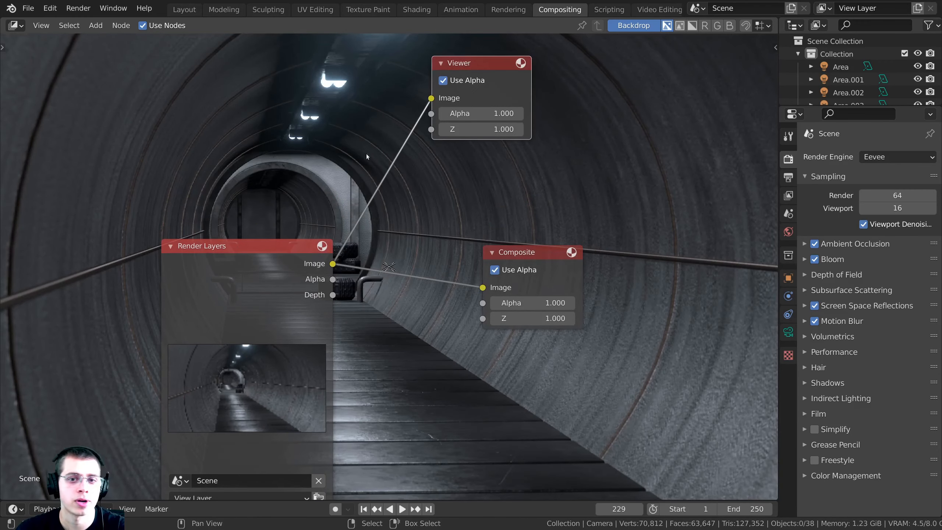
scroll(371, 155, "down", 1)
middle_click_drag(410, 125, 375, 281)
left_click_drag(433, 230, 586, 254)
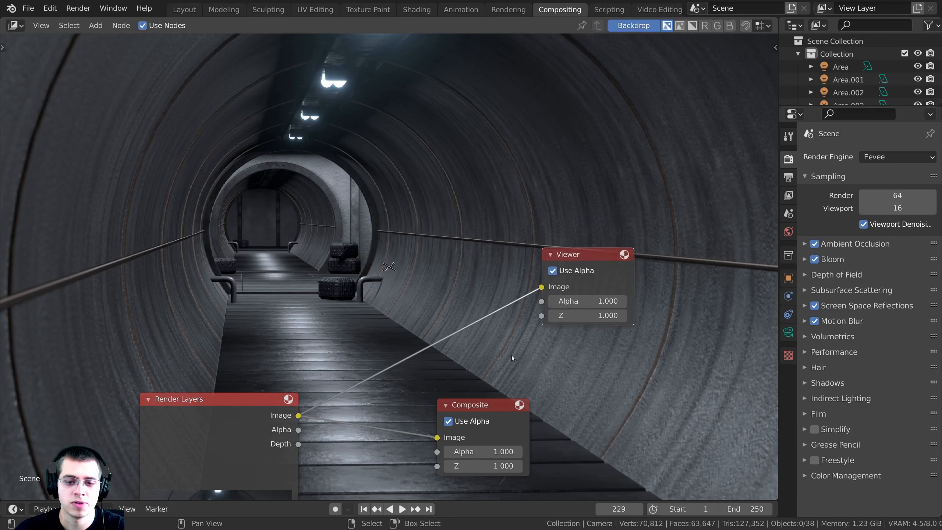
left_click_drag(482, 404, 596, 337)
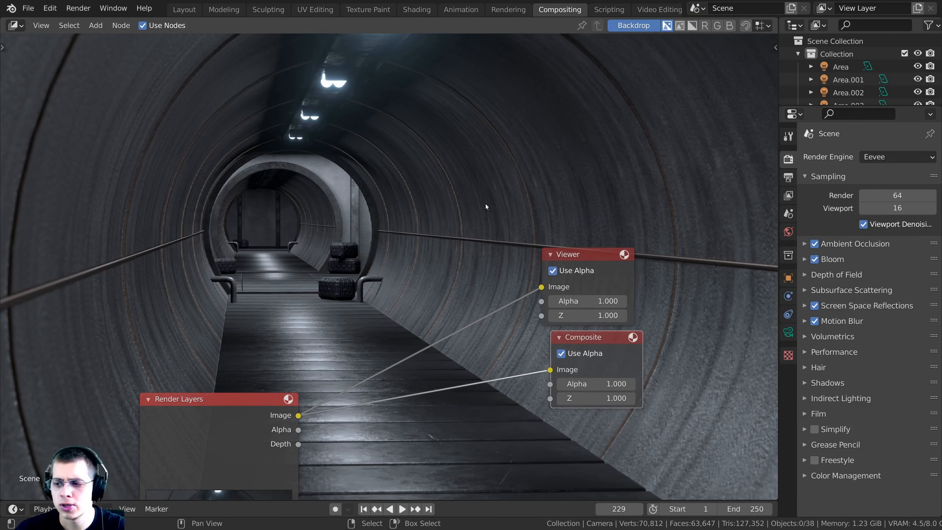
Step: Hide the compositor's backdrop and show it again
middle_click_drag(486, 204, 483, 192)
left_click(628, 27)
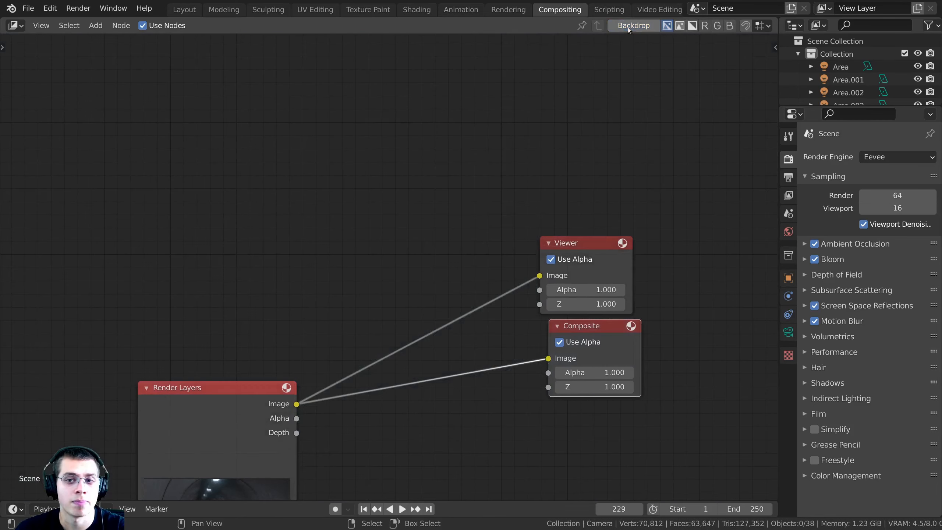
left_click(628, 27)
Step: Move the Render Layers node up level with the output nodes and scale the backdrop so the whole rendered image fits the editor
left_click_drag(185, 445, 139, 350)
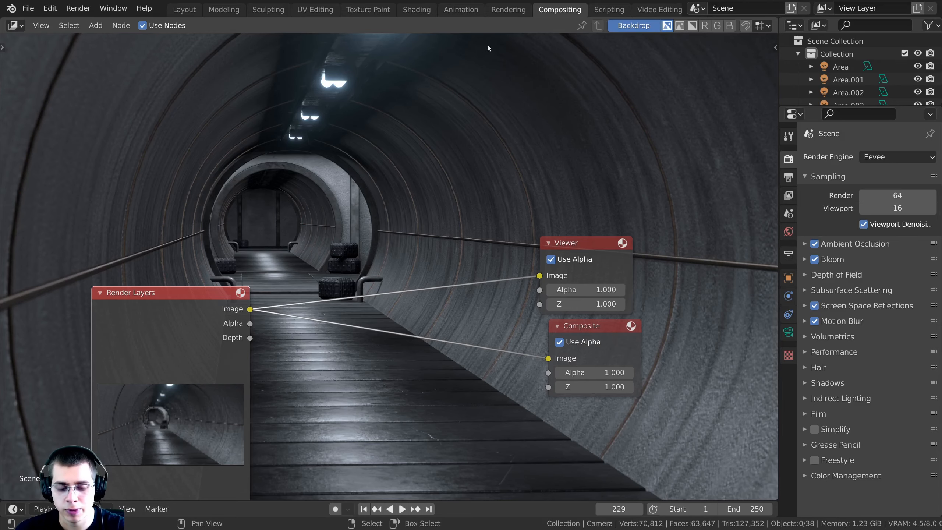
key("v")
key("v")
key("v")
key("v")
key("v")
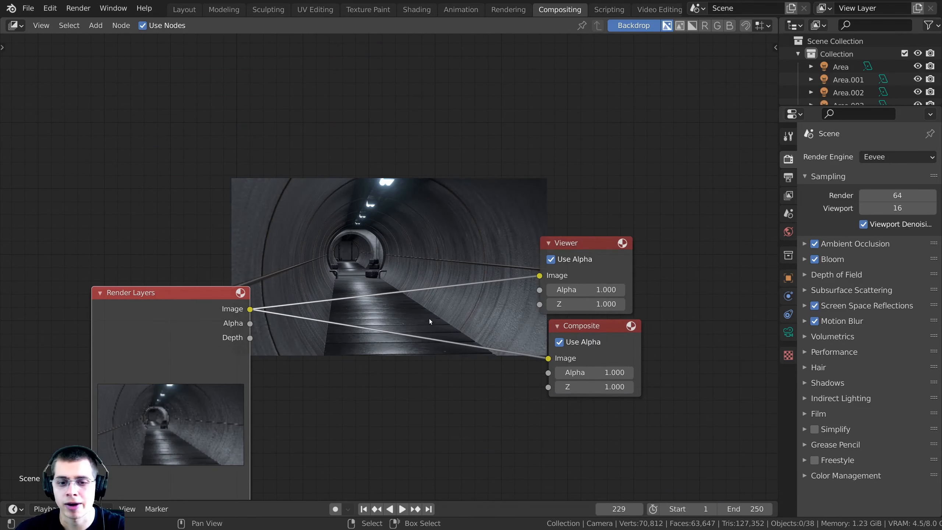
key("alt+v")
key("alt+v")
key("alt+v")
key("alt+v")
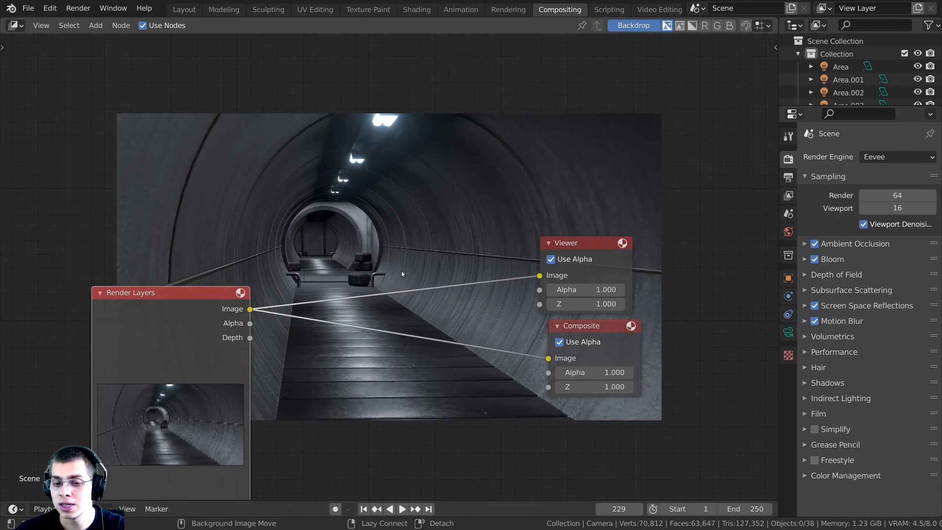
Step: Add a Color Balance node on the link between Render Layers and the Composite node
scroll(399, 281, "up", 1)
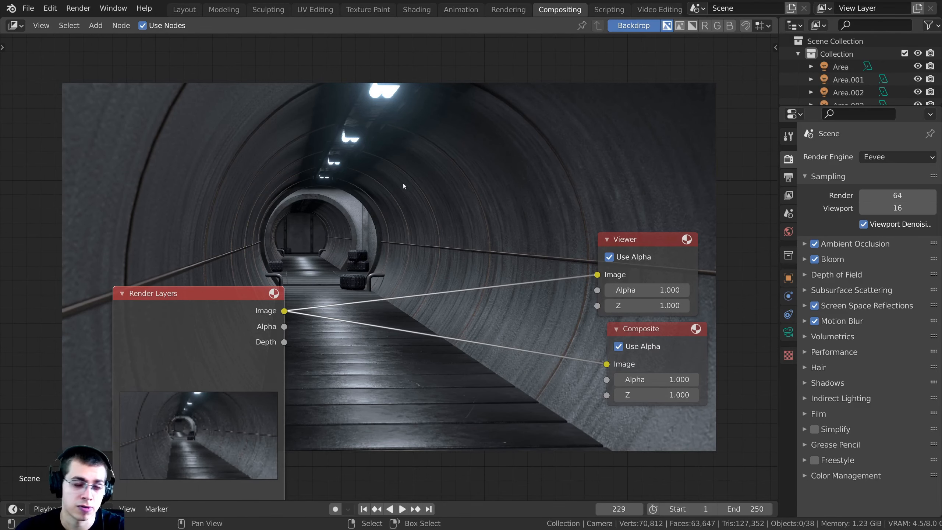
middle_click_drag(358, 186, 367, 175)
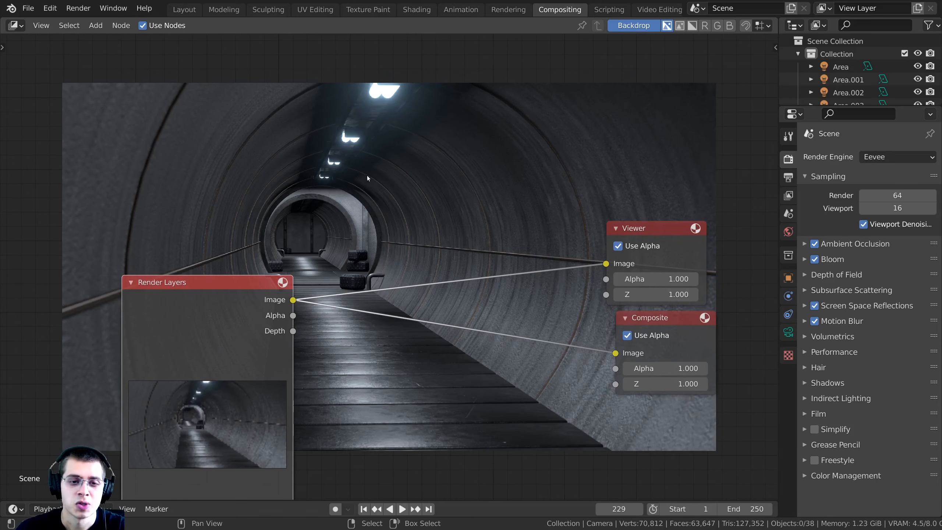
key("shift+a")
left_click(366, 175)
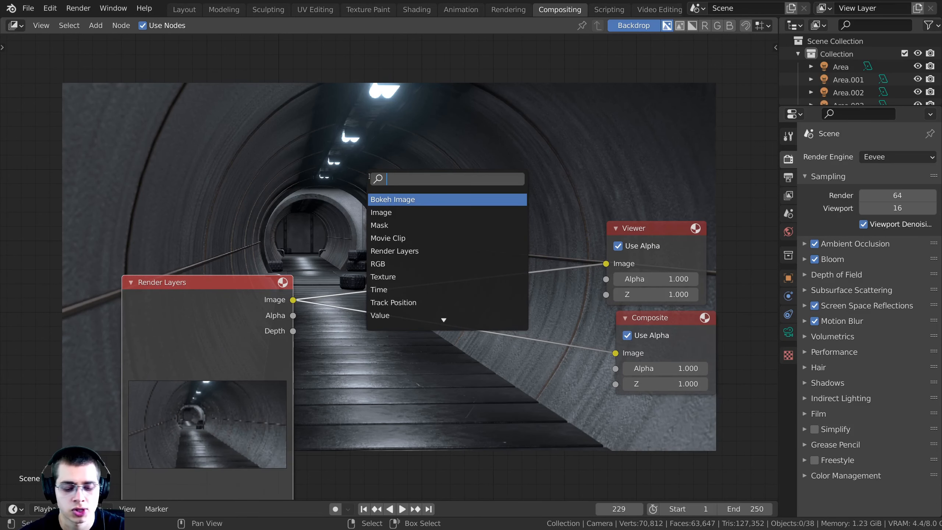
type("color")
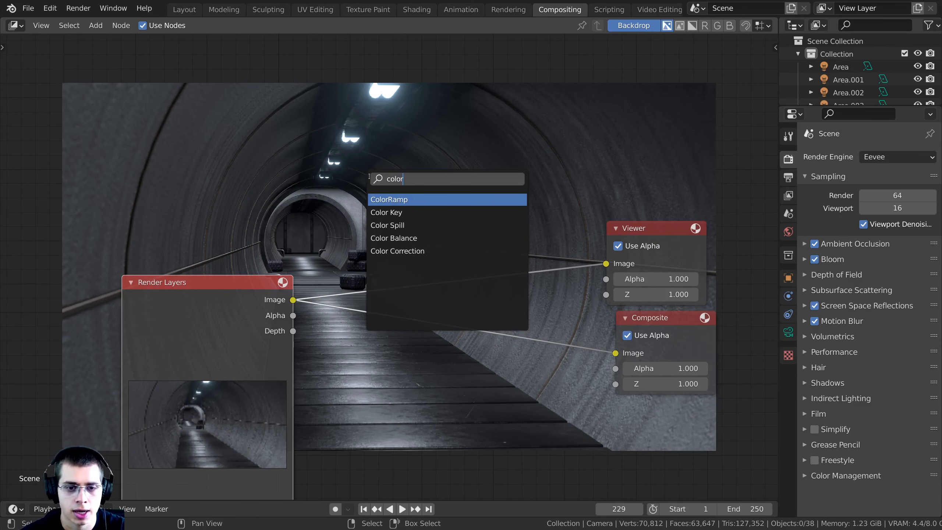
left_click(405, 237)
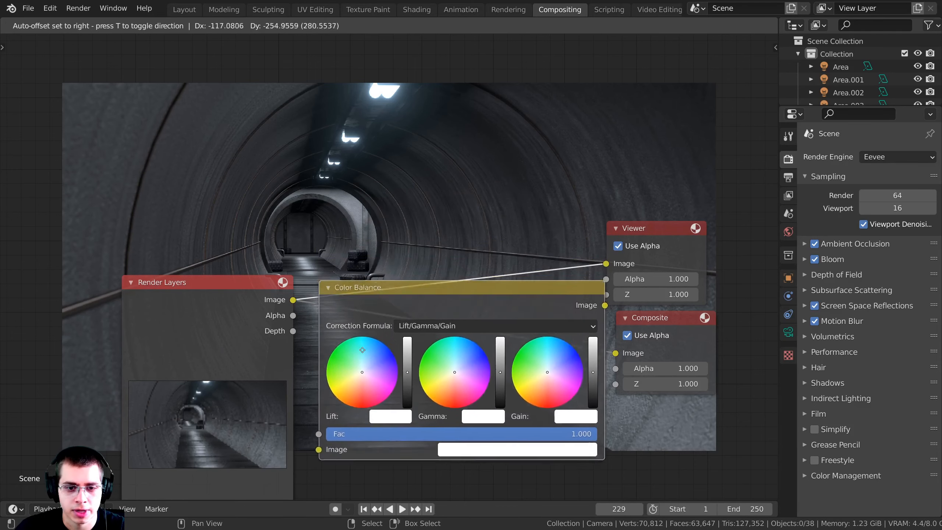
left_click(466, 336)
Step: Connect the Color Balance image output to the Viewer as well, and move the Viewer and Composite nodes farther from Color Balance
scroll(555, 276, "down", 1)
middle_click_drag(555, 276, 354, 275)
left_click_drag(437, 229, 508, 235)
left_click_drag(428, 329, 444, 299)
left_click_drag(468, 267, 469, 267)
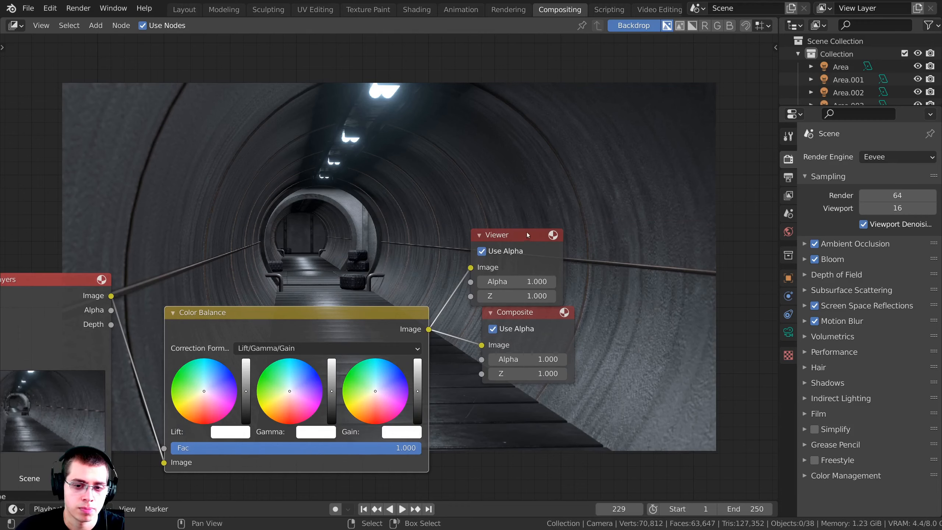
left_click_drag(500, 235, 519, 234)
middle_click_drag(60, 339, 231, 344)
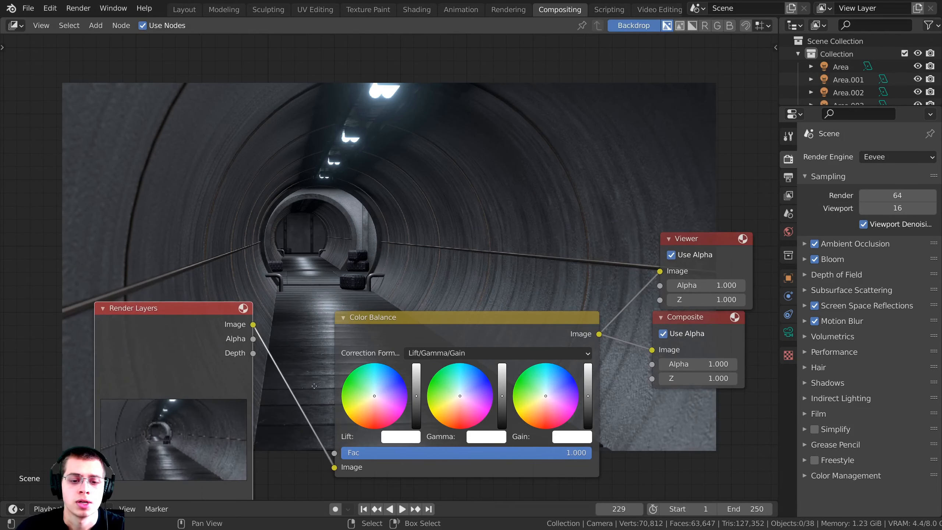
Step: Tint the Color Balance lift slightly toward blue
scroll(352, 432, "up", 1)
left_click_drag(365, 408, 371, 397)
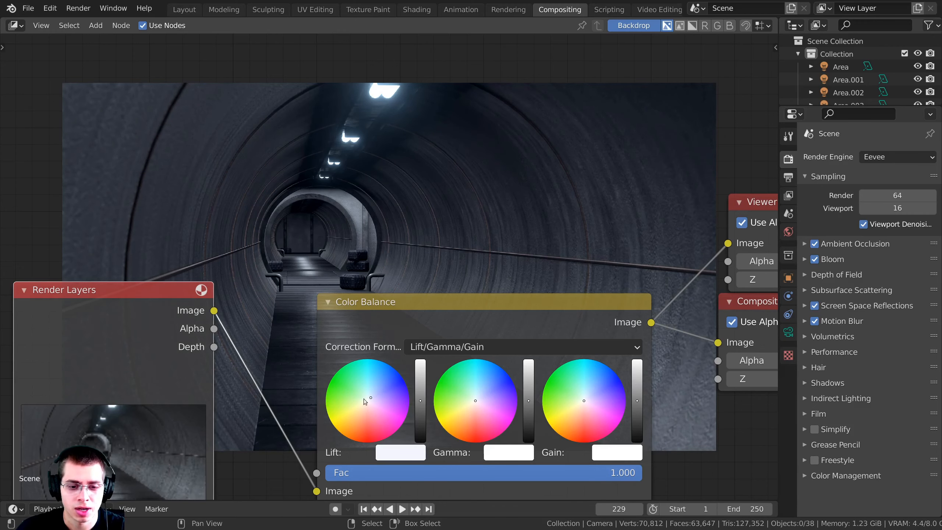
left_click_drag(369, 400, 370, 399)
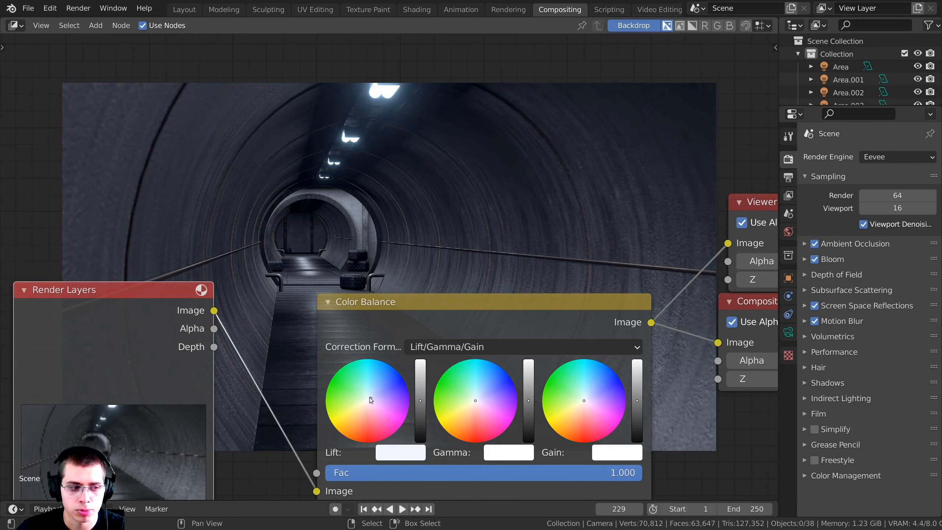
Step: Shift the Color Balance gain slightly toward warm yellow-orange and brighten it, and push the lift further toward blue
middle_click_drag(558, 400, 543, 401)
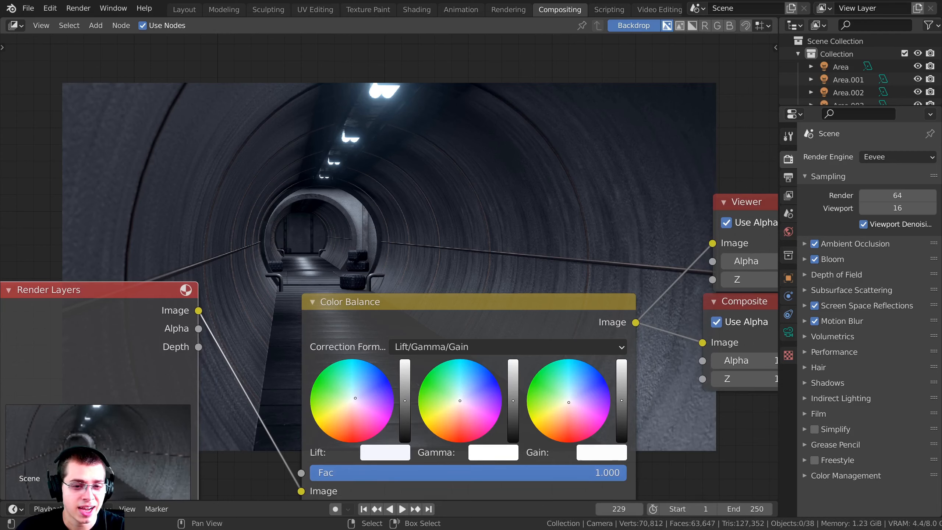
left_click_drag(568, 402, 566, 405)
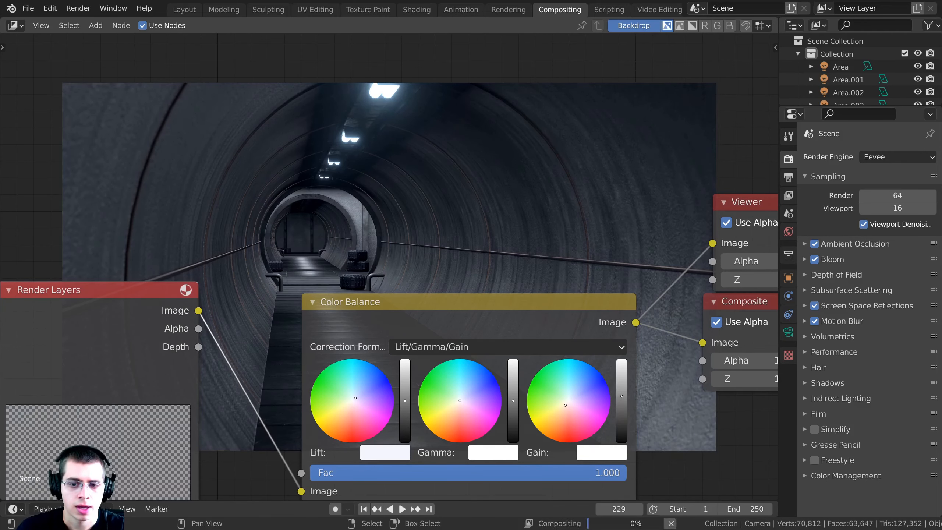
left_click_drag(620, 402, 621, 386)
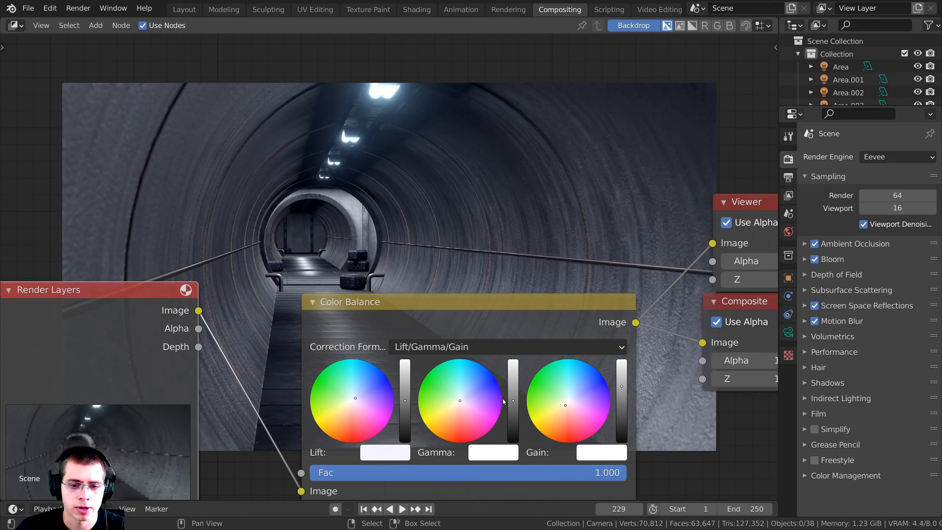
left_click_drag(355, 398, 358, 395)
Step: Move the Render Layers and Color Balance nodes away from the Viewer and Composite nodes to make room for another node
scroll(430, 317, "down", 4)
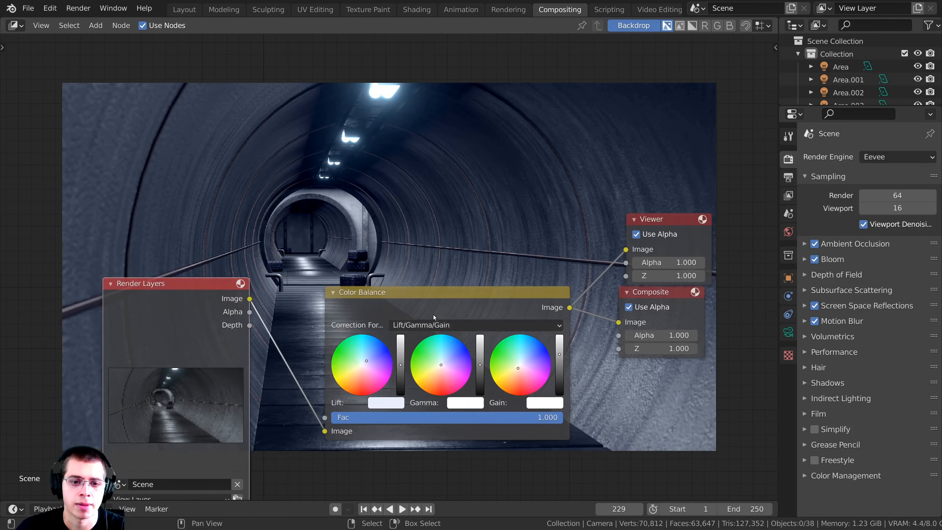
left_click_drag(433, 314, 403, 295)
scroll(400, 297, "down", 4)
left_click_drag(212, 320, 84, 320)
left_click_drag(348, 285, 269, 282)
scroll(375, 259, "up", 2)
Step: Add an RGB Curves node on the link between Color Balance and Composite
key("shift+a")
left_click(369, 202)
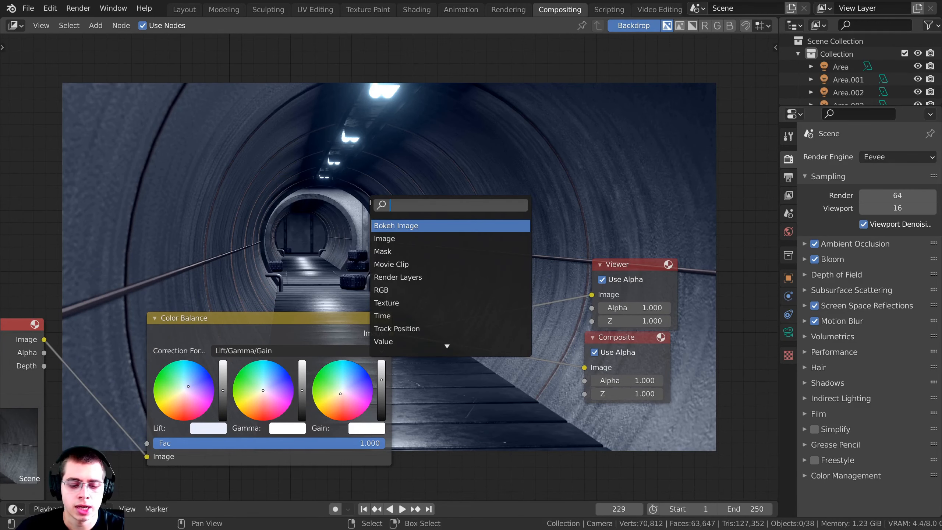
type("rgb")
left_click(393, 251)
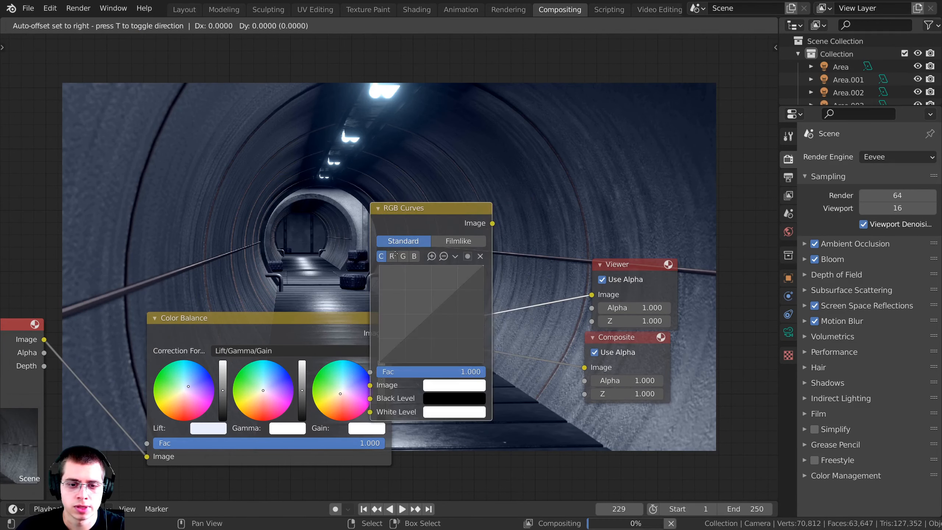
left_click(465, 395)
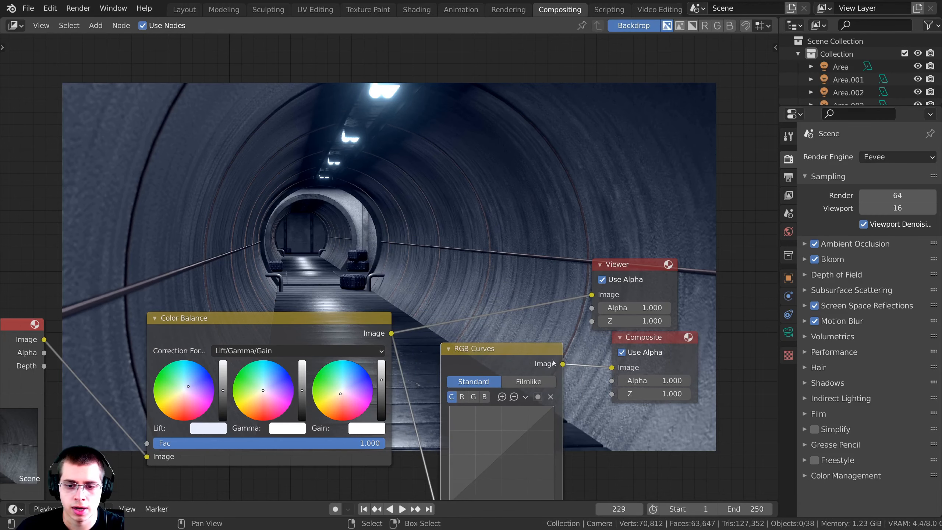
Step: Connect the RGB Curves image output to the Viewer too, and line up the Viewer above Composite with RGB Curves beside them
left_click_drag(563, 365, 593, 295)
left_click_drag(633, 266, 656, 264)
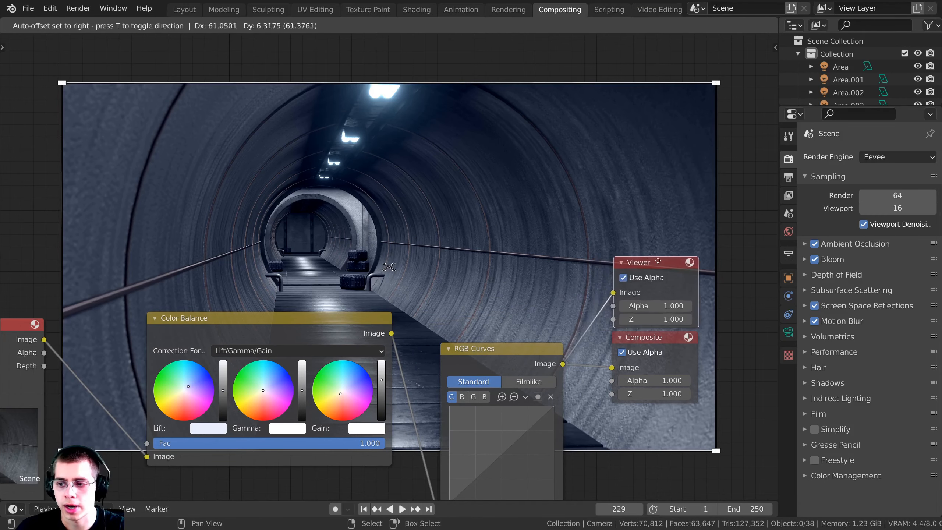
middle_click_drag(454, 358, 451, 340)
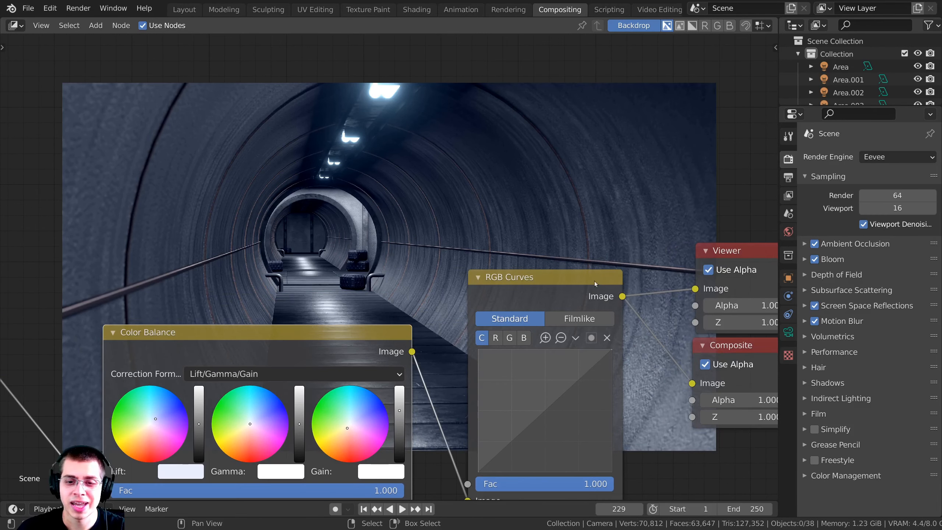
left_click_drag(594, 281, 599, 273)
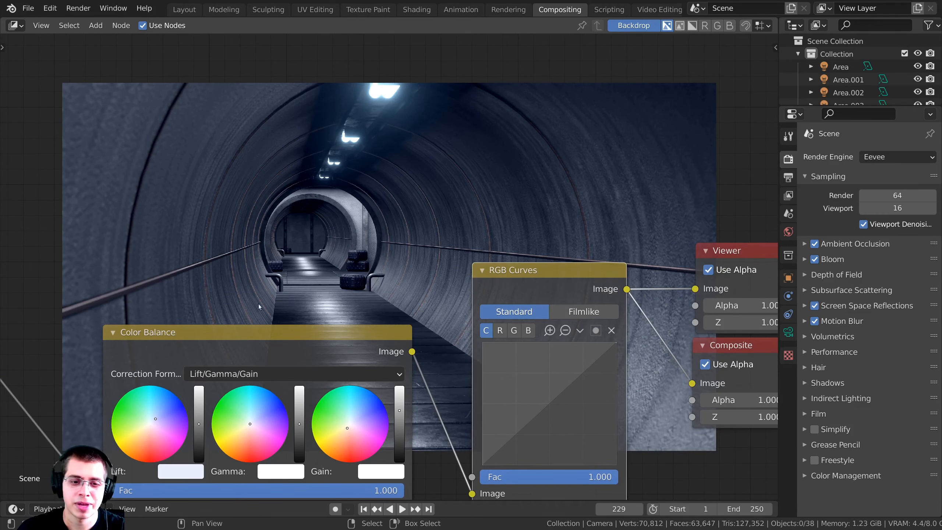
Step: Brighten the image by raising the combined curve in RGB Curves with a point at about X 0.405, Y 0.568
middle_click_drag(362, 293, 388, 363)
scroll(546, 452, "down", 1)
middle_click_drag(546, 452, 559, 408)
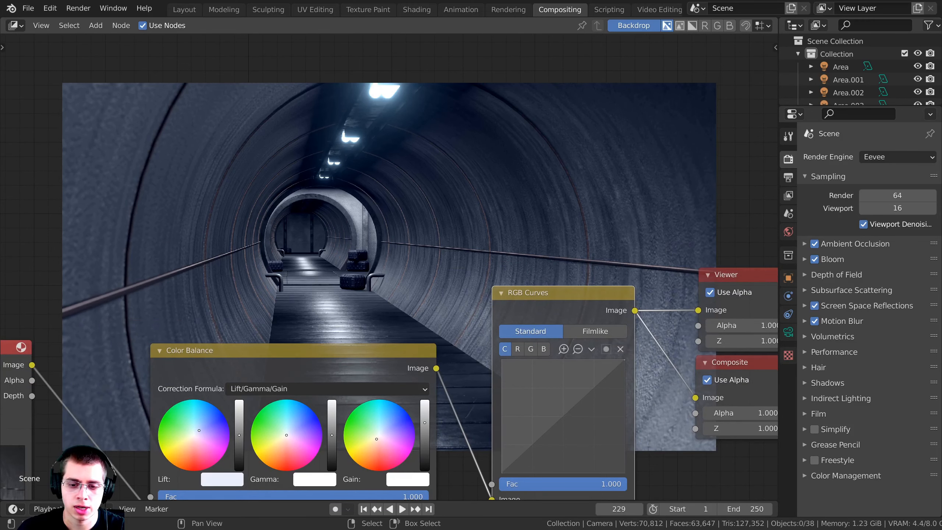
left_click_drag(560, 412, 559, 399)
left_click_drag(533, 427, 537, 424)
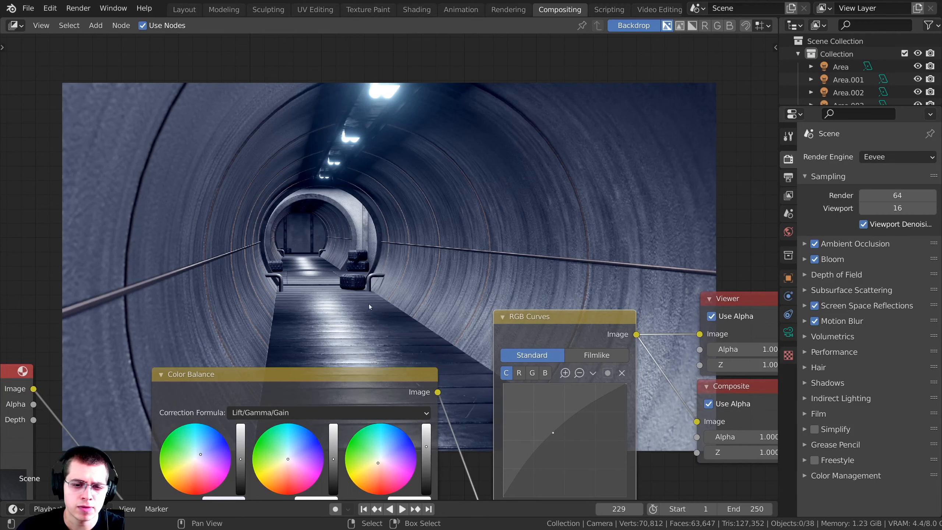
Step: Raise the blue channel in RGB Curves slightly with a point at about X 0.478, Y 0.529
middle_click_drag(542, 377, 534, 346)
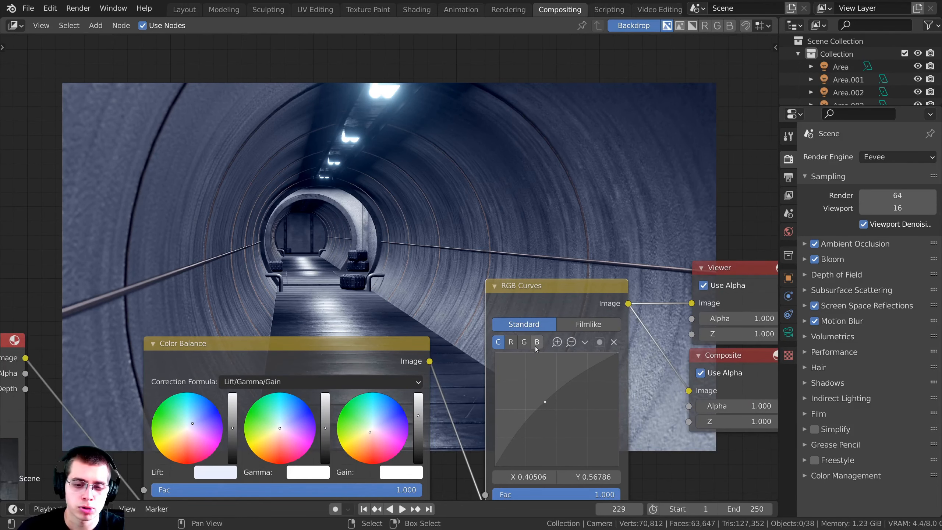
left_click(537, 342)
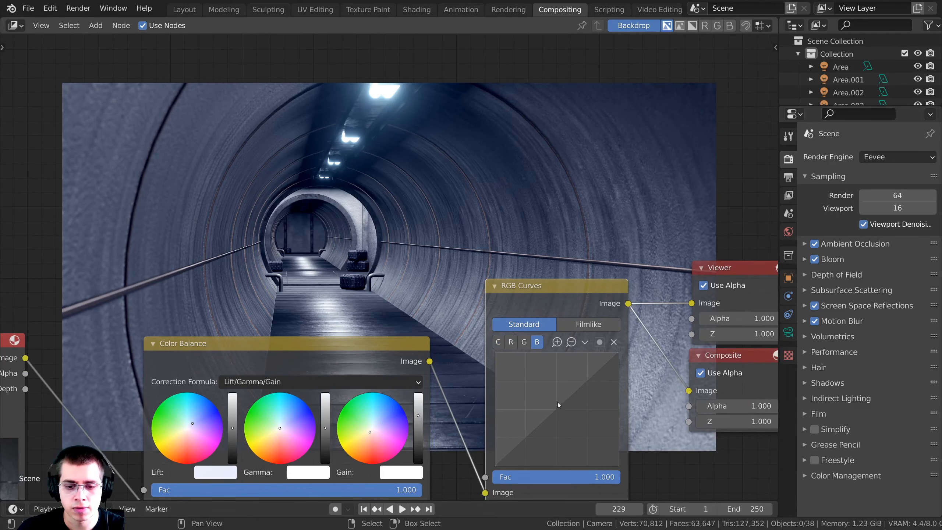
left_click(556, 406)
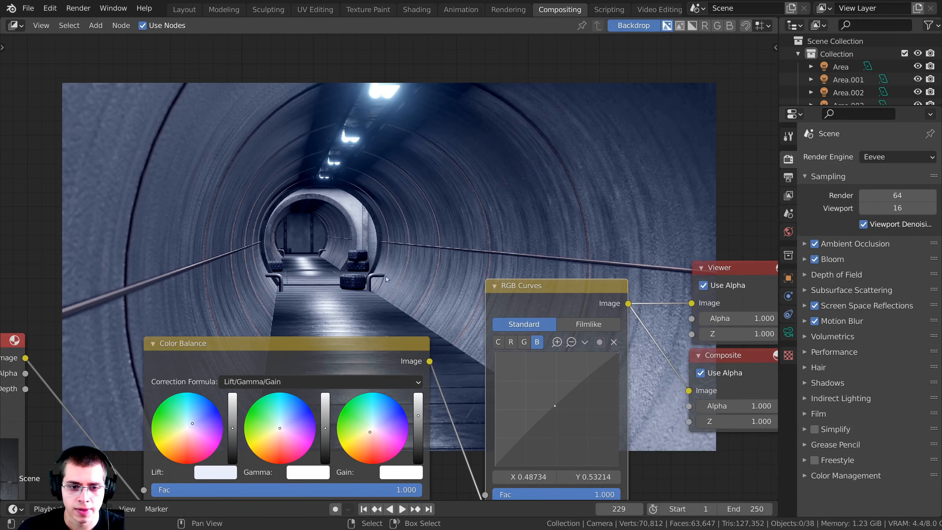
middle_click_drag(490, 258, 488, 291)
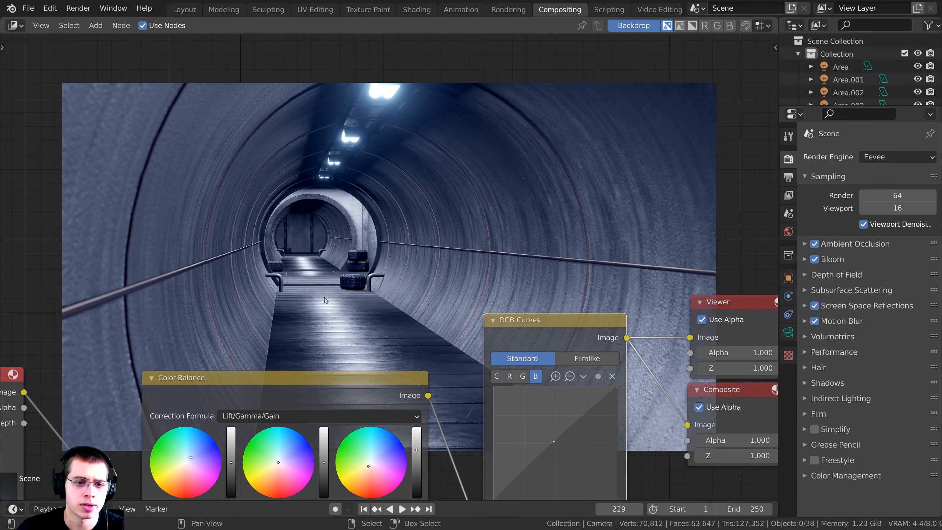
middle_click_drag(353, 304, 348, 330)
scroll(421, 137, "down", 2)
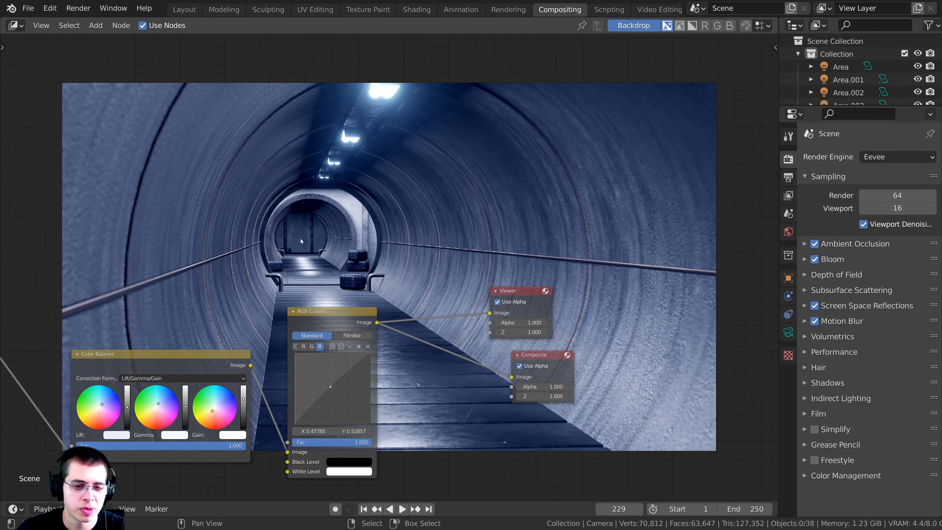
Step: Align the Viewer above the Composite node and add an unconnected Box Mask node below the output nodes
middle_click_drag(300, 238, 295, 251)
left_click_drag(501, 297, 522, 298)
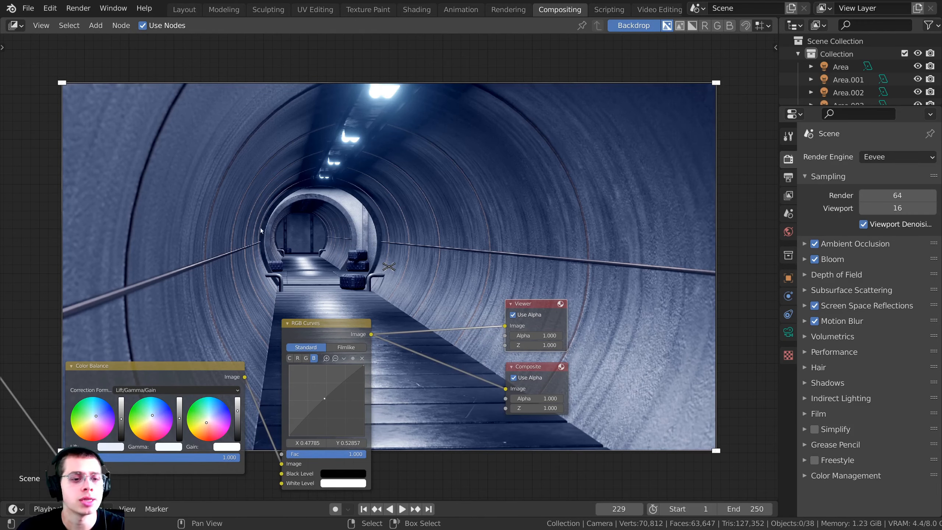
middle_click_drag(568, 315, 467, 164)
key("shift+a")
left_click(420, 188)
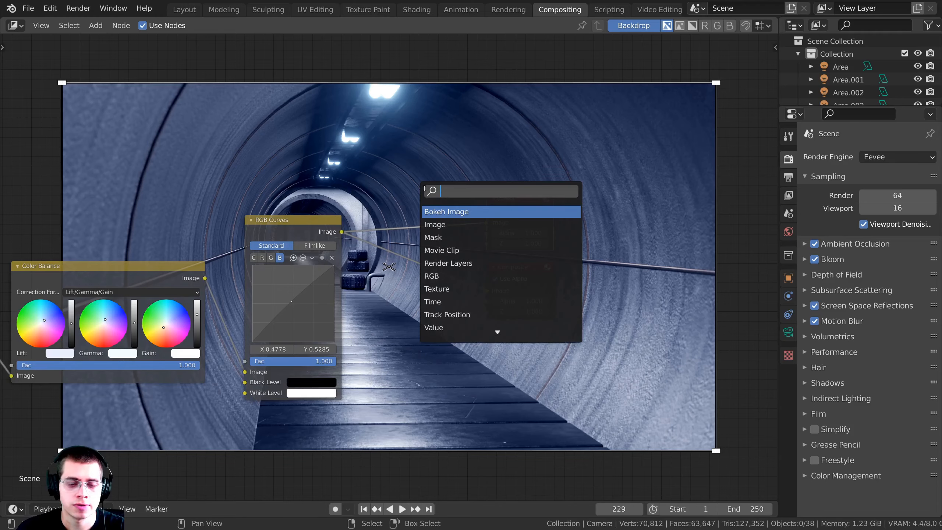
type("box")
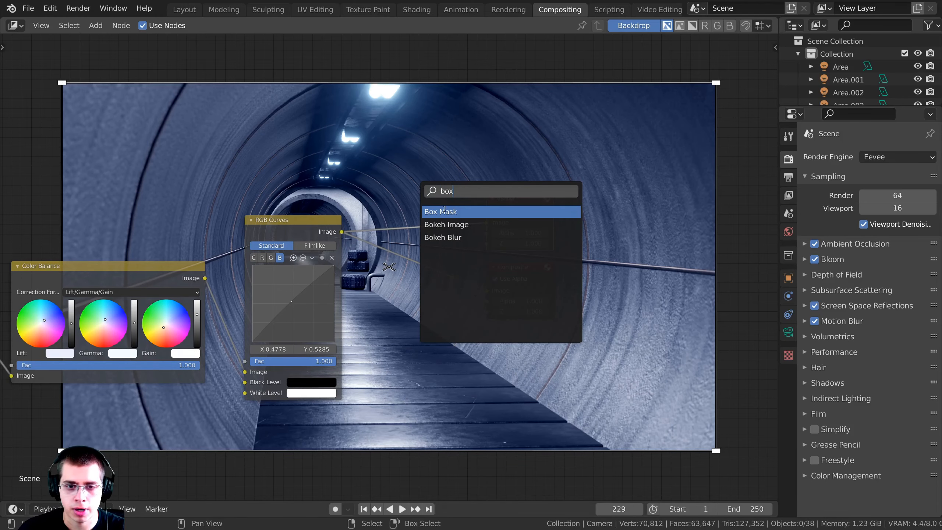
left_click(444, 211)
left_click(388, 381)
Step: Place the Box Mask node lower, clear of the RGB Curves node, and widen it so its field labels are readable
scroll(389, 381, "up", 1)
middle_click_drag(388, 381, 344, 286)
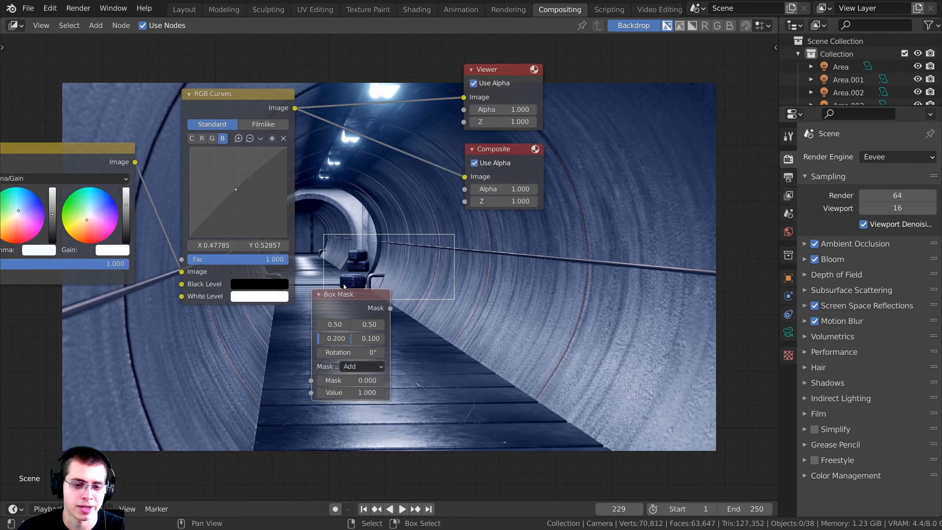
left_click_drag(341, 300, 341, 313)
middle_click_drag(351, 299, 326, 303)
scroll(325, 303, "up", 1)
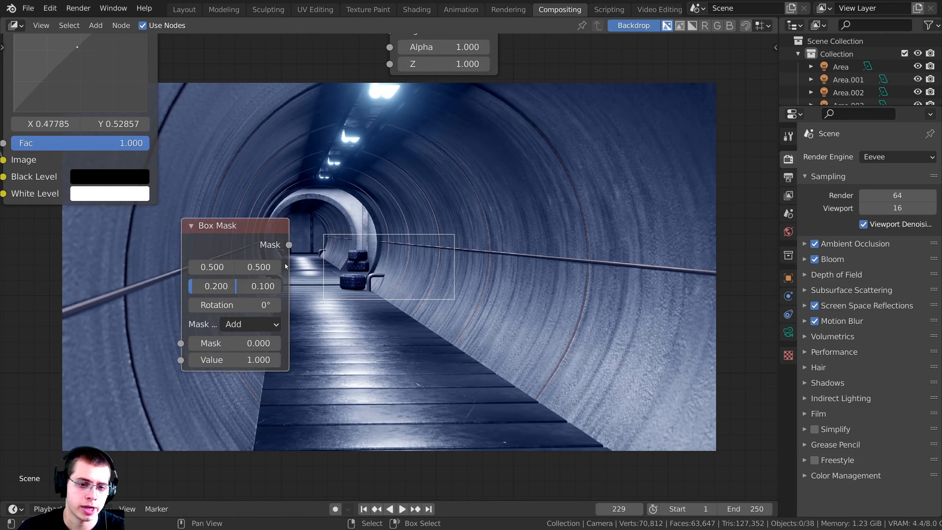
left_click_drag(288, 264, 336, 264)
left_click_drag(271, 231, 262, 231)
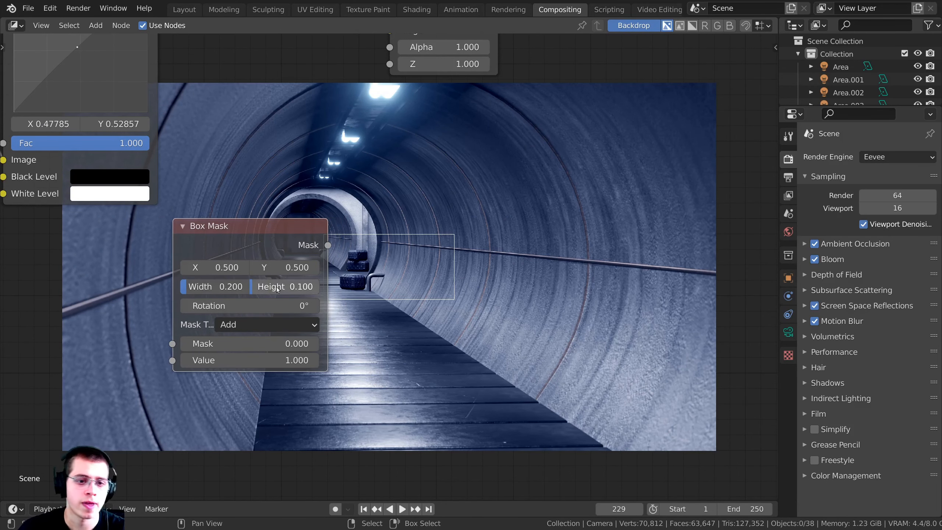
Step: Set the Box Mask's width to 0.945 and height to 0.526 so its frame sits just inside the image edges
left_click_drag(215, 286, 461, 286)
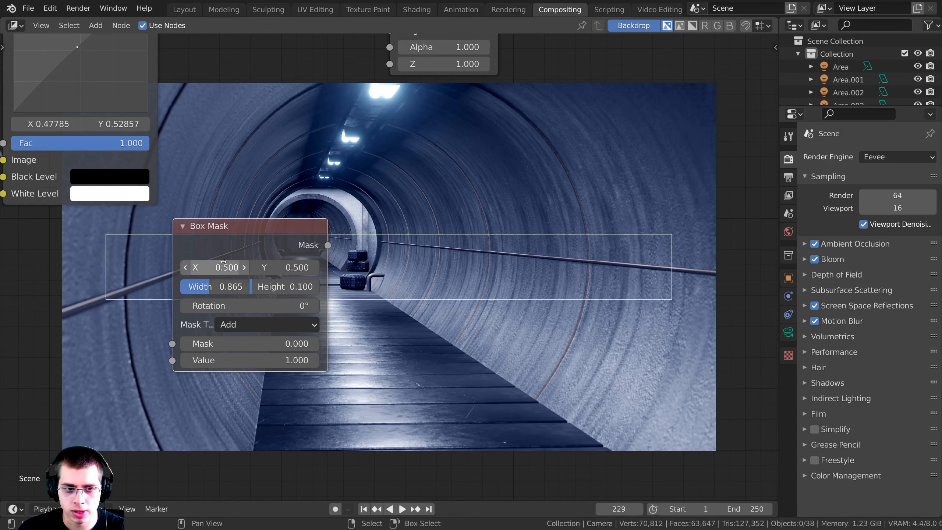
left_click_drag(227, 238, 218, 235)
mouse_move(218, 285)
left_mouse_down()
mouse_move(422, 285)
mouse_move(210, 285)
left_mouse_up()
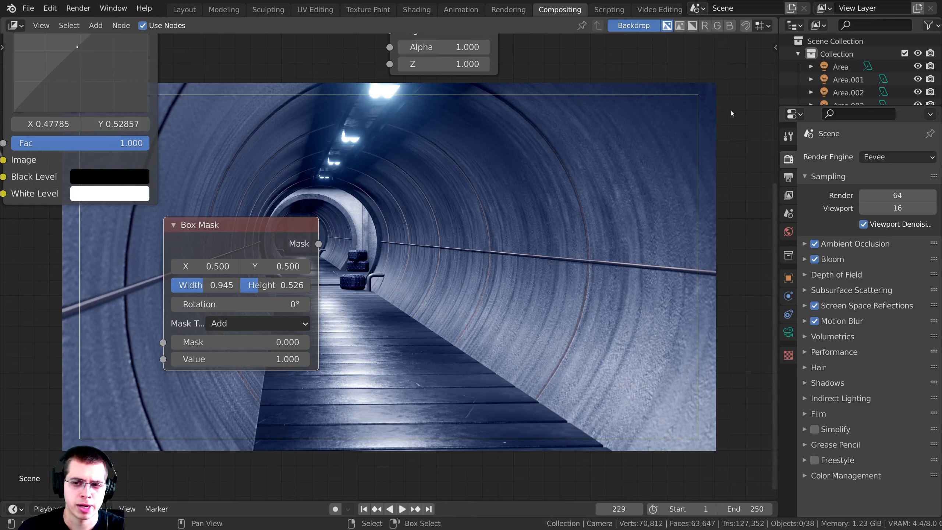
scroll(270, 220, "down", 1)
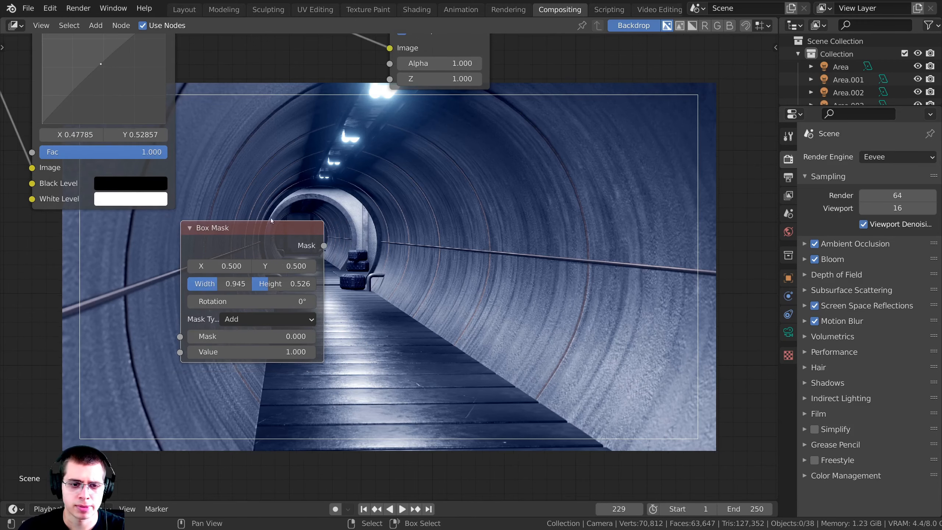
Step: Link the Box Mask output to the Viewer to preview the mask in the backdrop
left_click(275, 244, "ctrl+shift")
middle_click_drag(320, 172, 309, 252)
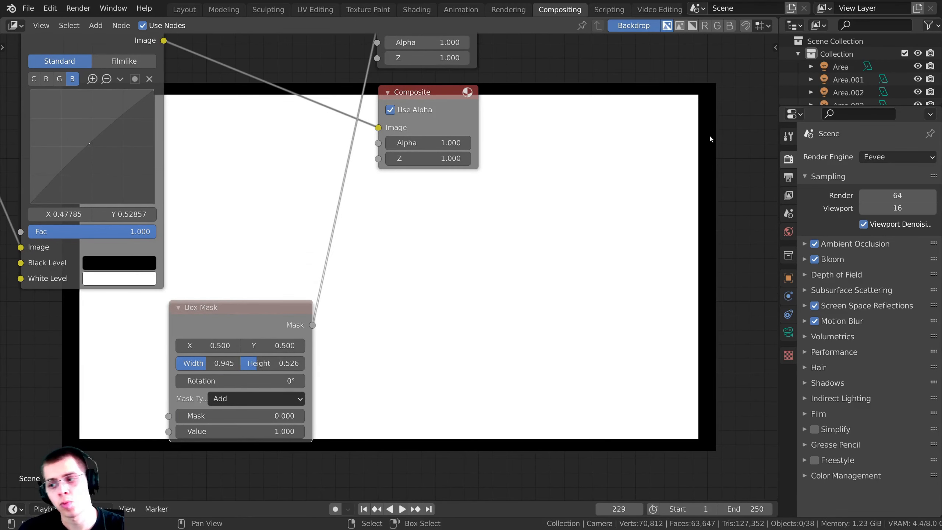
scroll(365, 141, "down", 1)
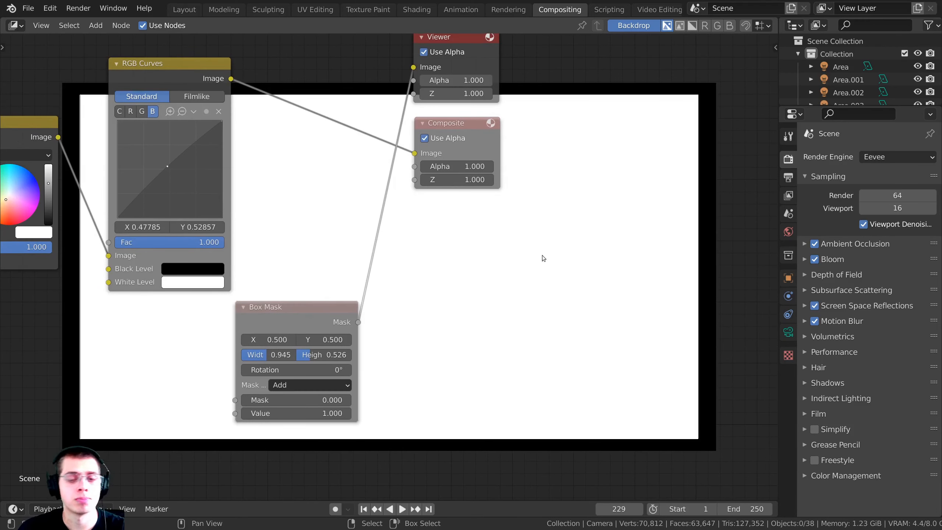
Step: Insert a Blur node between the Box Mask and the Viewer and set its X and Y size to 200
key("shift+a")
left_click(333, 168)
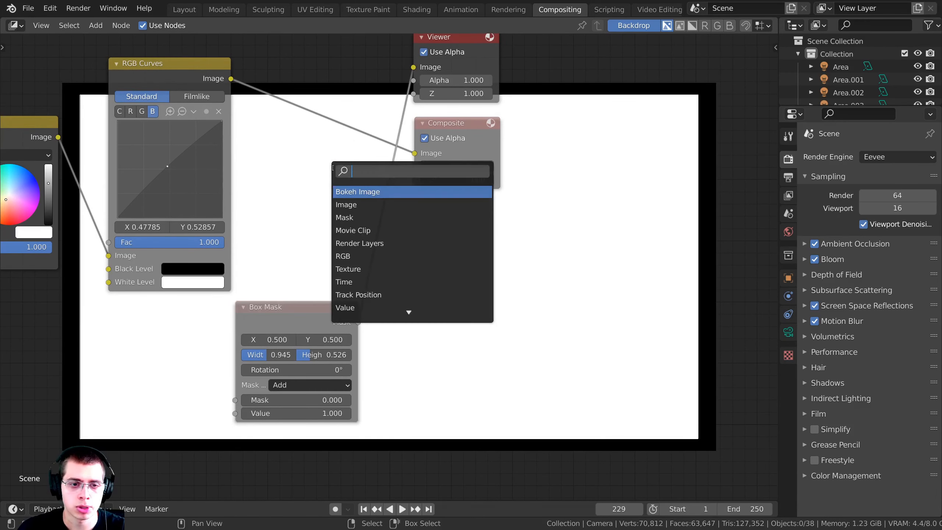
type("blur")
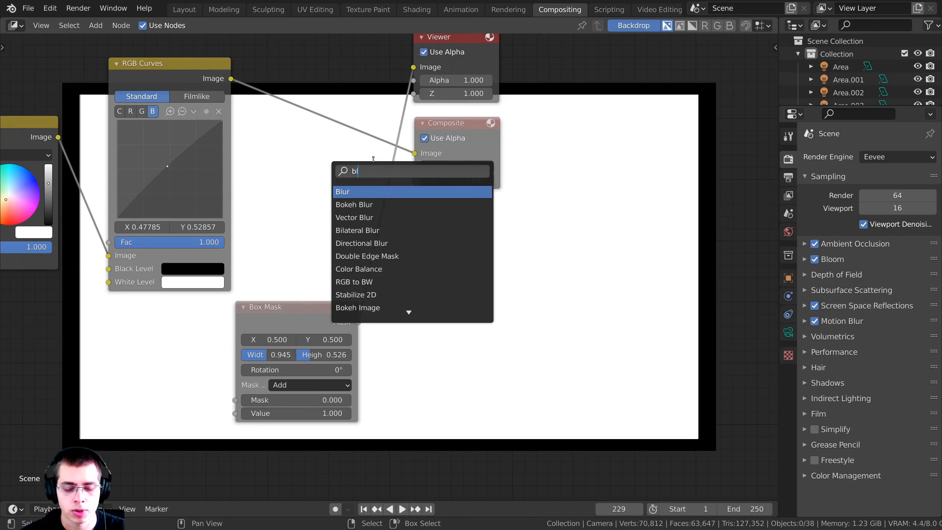
left_click(374, 191)
left_click(406, 219)
left_click_drag(424, 217, 420, 232)
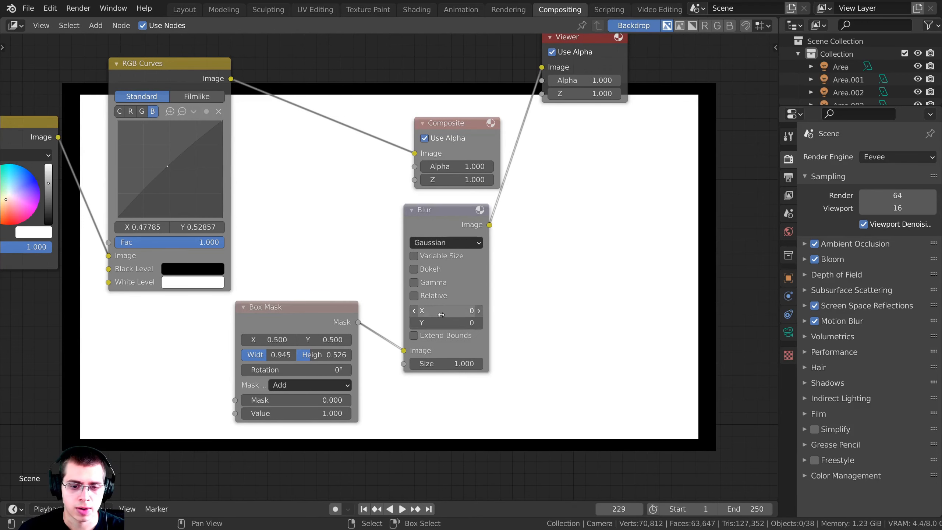
left_click_drag(456, 310, 458, 322)
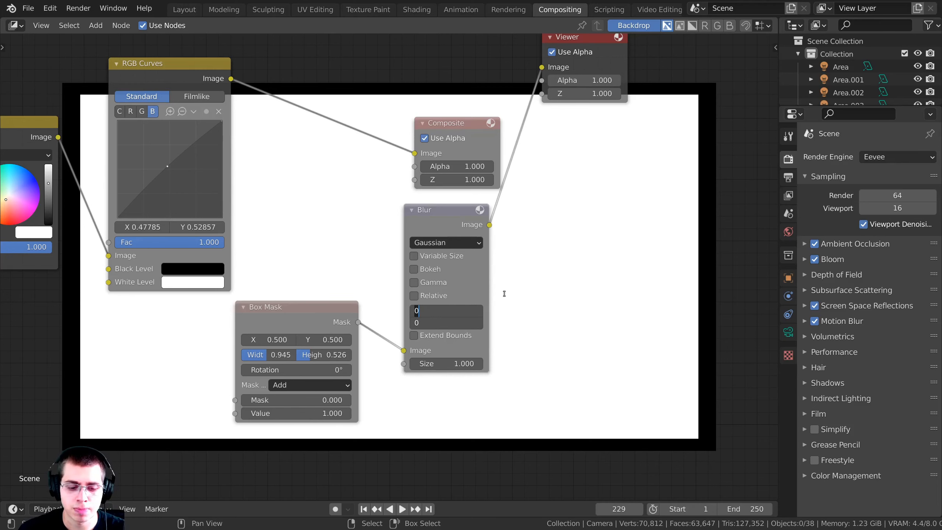
key("Return")
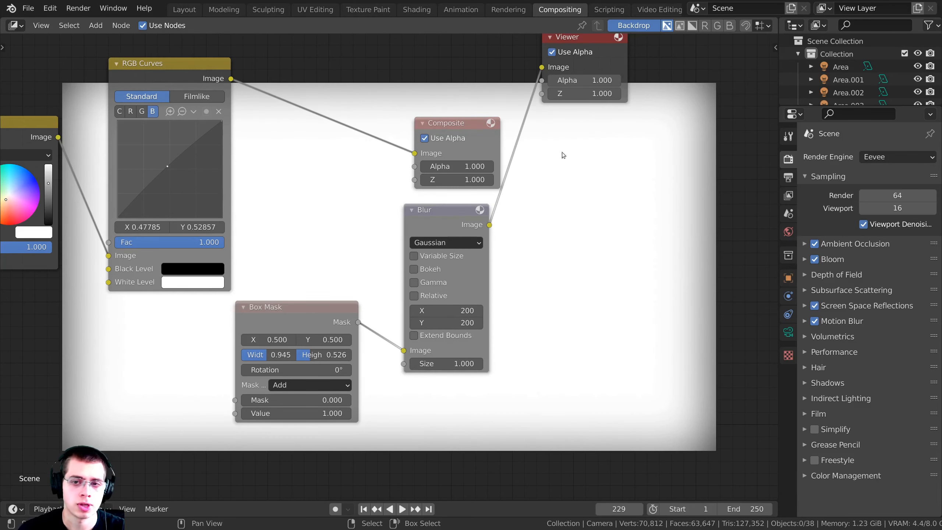
Step: Move the Composite and Viewer nodes farther from the Blur node, show the scene's output dimensions, and select the Box Mask node
scroll(468, 151, "down", 2)
middle_click_drag(448, 180, 447, 209)
left_click_drag(446, 175, 647, 202)
left_click_drag(591, 98, 622, 105)
left_click_drag(423, 254, 420, 255)
left_click(788, 178)
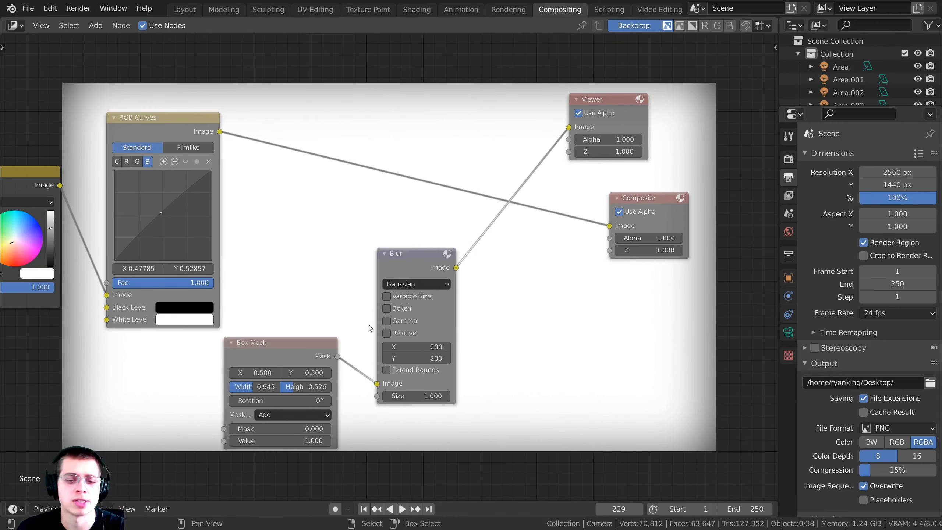
left_click(301, 360)
Step: Add an Alpha Over node on the link between RGB Curves and Composite
middle_click_drag(387, 147, 353, 190)
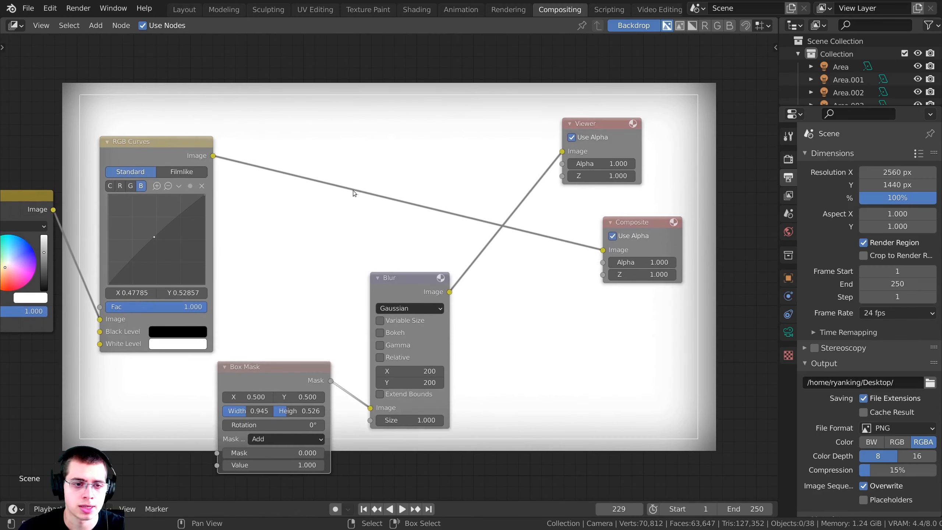
scroll(398, 180, "up", 1)
scroll(399, 180, "up", 1)
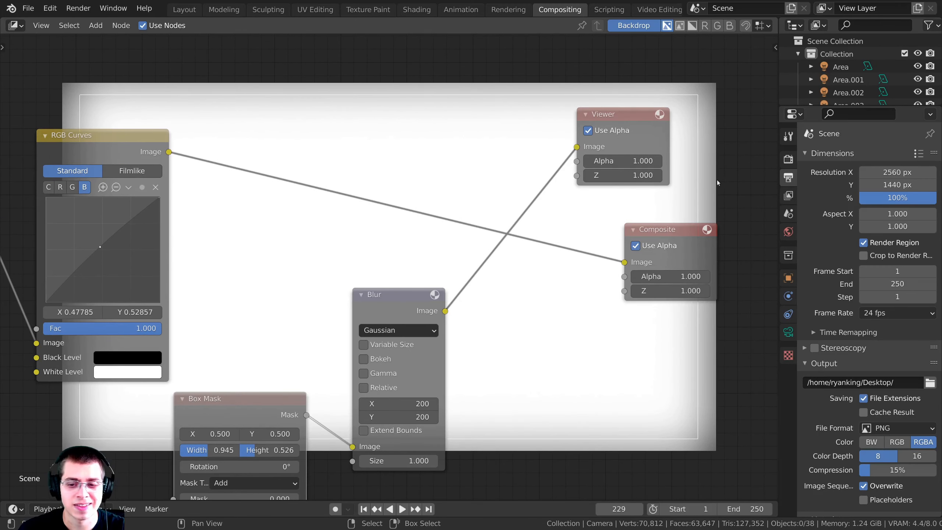
key("shift+a")
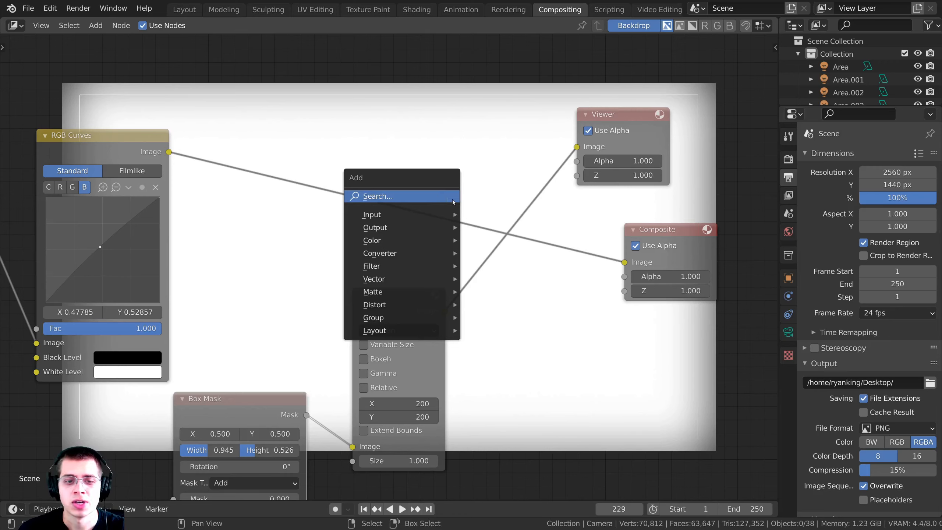
left_click(400, 194)
type("al")
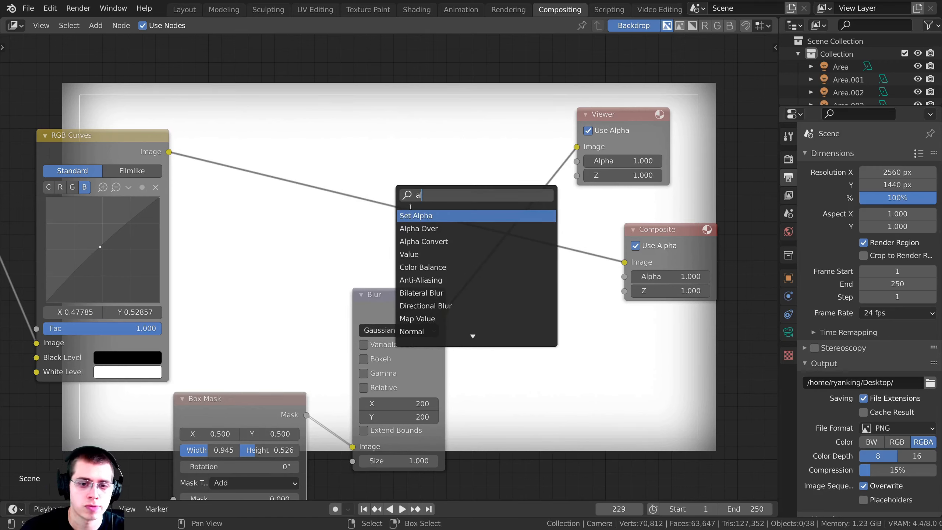
left_click(418, 228)
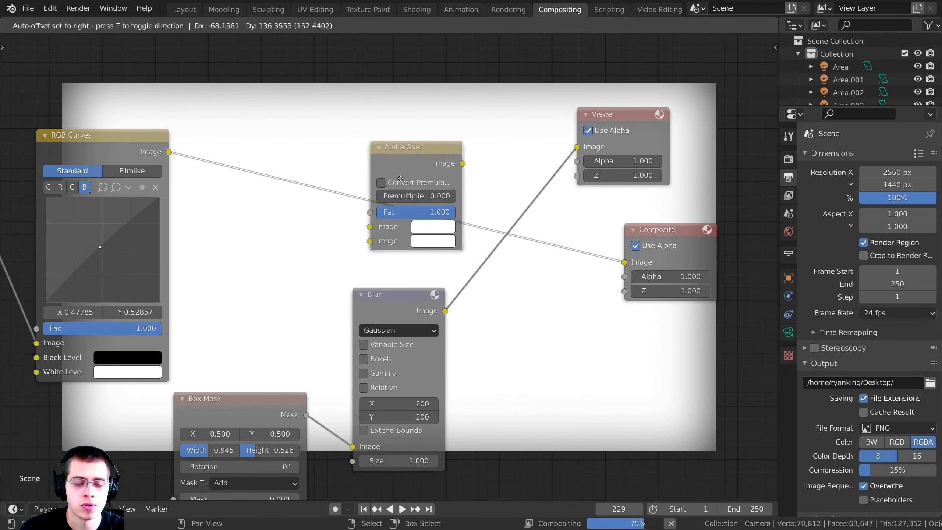
left_click(405, 185)
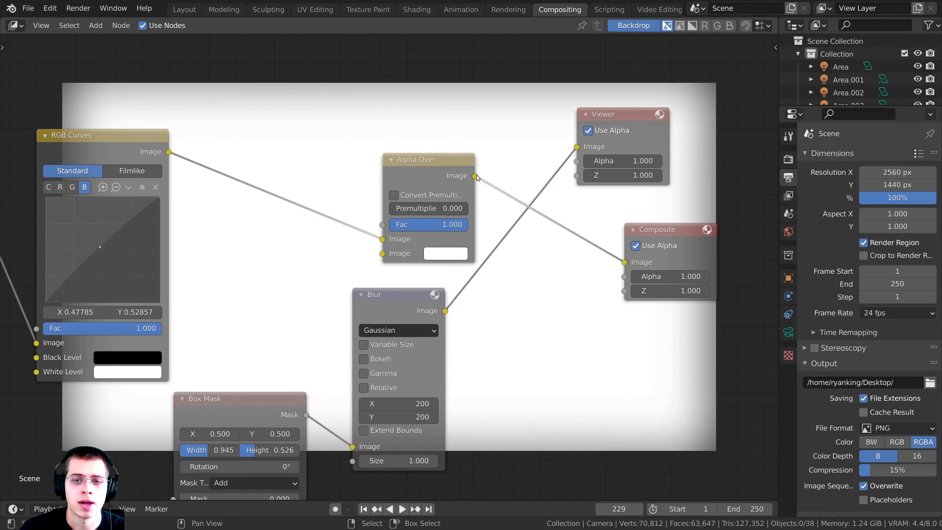
Step: Connect the Alpha Over output to the Viewer and line up the Viewer above the Composite node
left_click_drag(475, 176, 590, 144)
left_click_drag(632, 115, 632, 103)
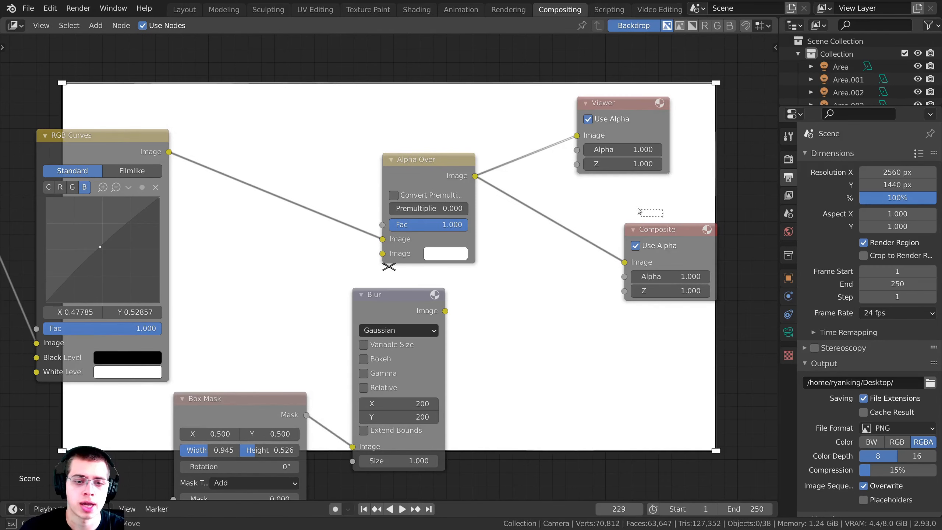
left_click_drag(667, 228, 622, 217)
Step: Connect the Blur output to the Alpha Over's Fac input and space the nodes apart
scroll(430, 196, "down", 2)
left_click_drag(356, 343, 254, 361)
left_click_drag(507, 273, 471, 203)
left_click_drag(517, 157, 555, 166)
scroll(668, 159, "up", 2)
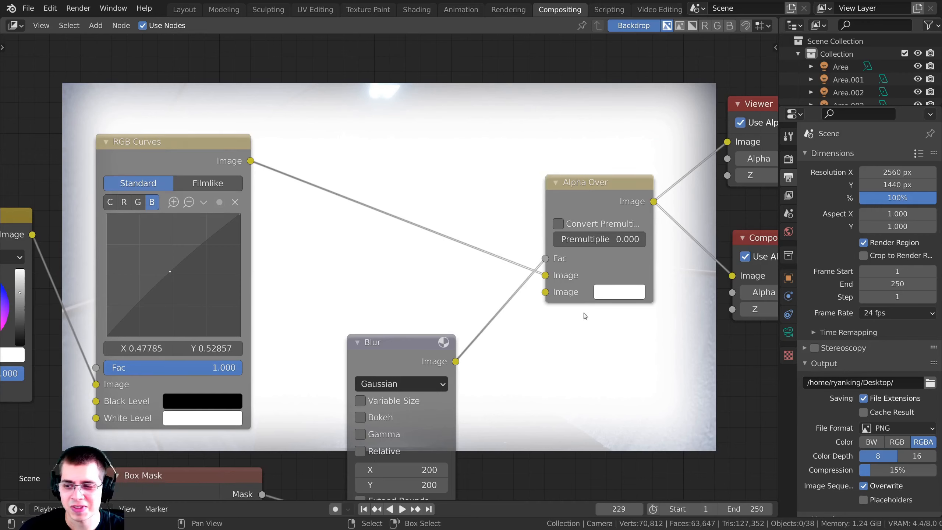
Step: Move the RGB Curves link from the Alpha Over's first Image input to its second Image input
mouse_move(548, 278)
left_mouse_down()
mouse_move(343, 168)
mouse_move(589, 301)
mouse_move(553, 320)
mouse_move(544, 293)
left_mouse_up()
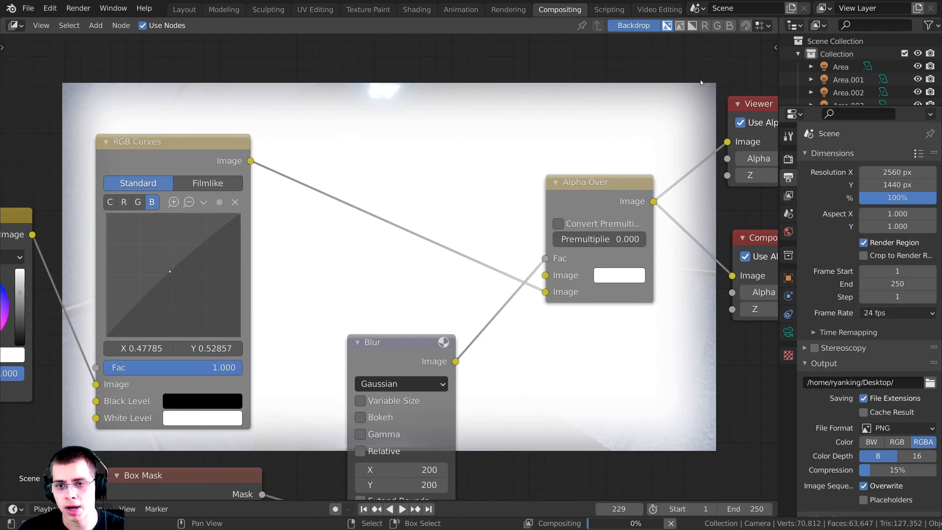
scroll(530, 154, "down", 2)
middle_click_drag(530, 153, 411, 338)
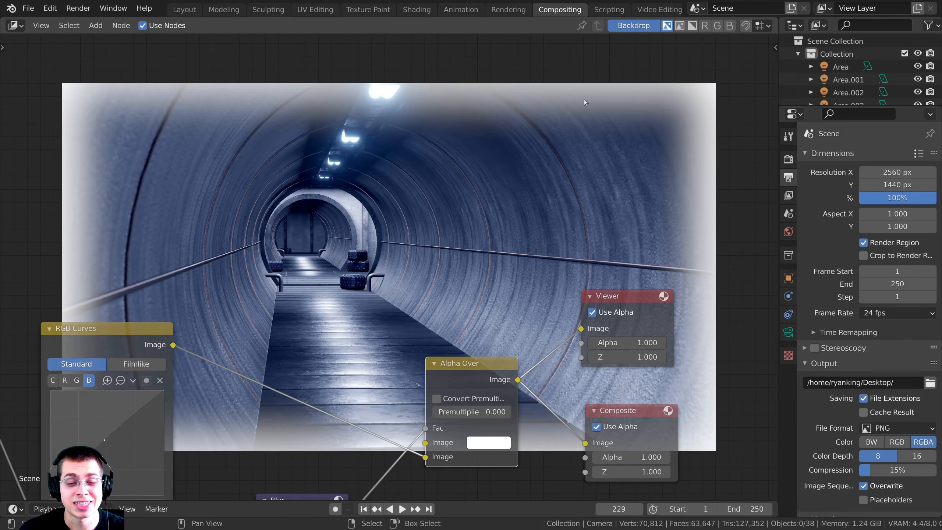
middle_click_drag(469, 446, 529, 357)
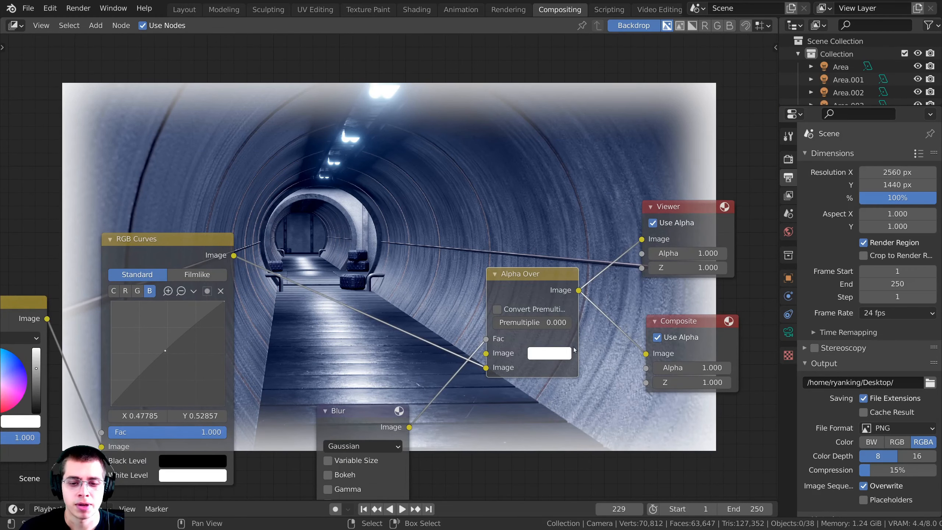
Step: Set the Alpha Over's first Image color to black (hex 000000) to darken the image edges
left_click(542, 354)
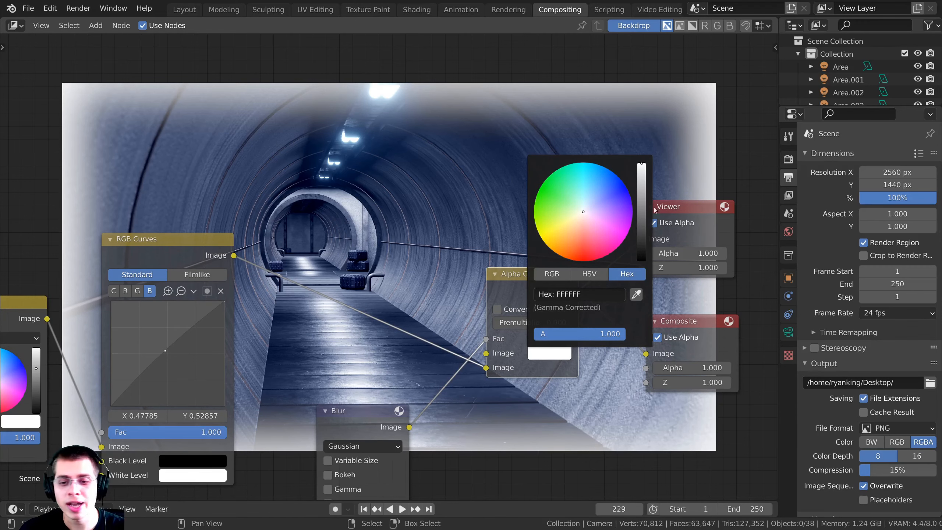
left_click(541, 357)
left_click_drag(641, 246, 641, 264)
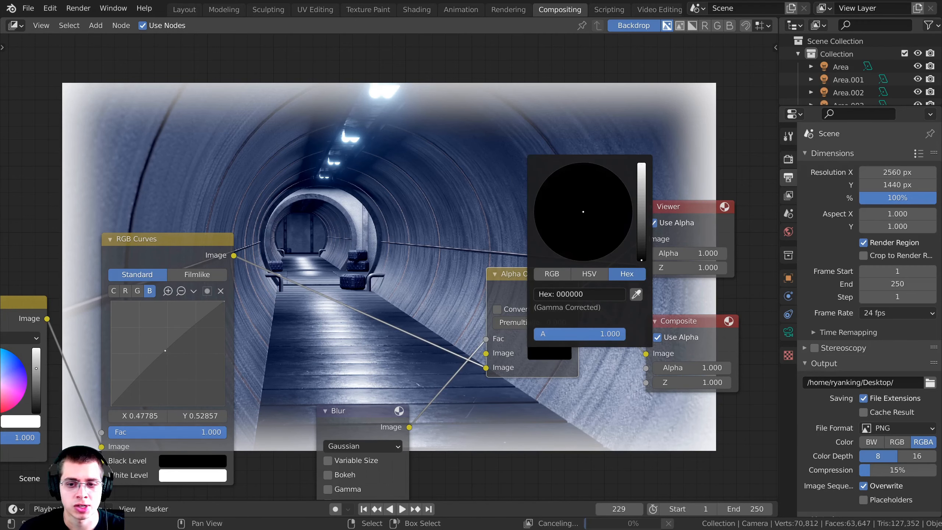
Step: Examine the graded tunnel image with its darkened edges and review the whole compositing node chain
middle_click_drag(267, 74, 270, 389)
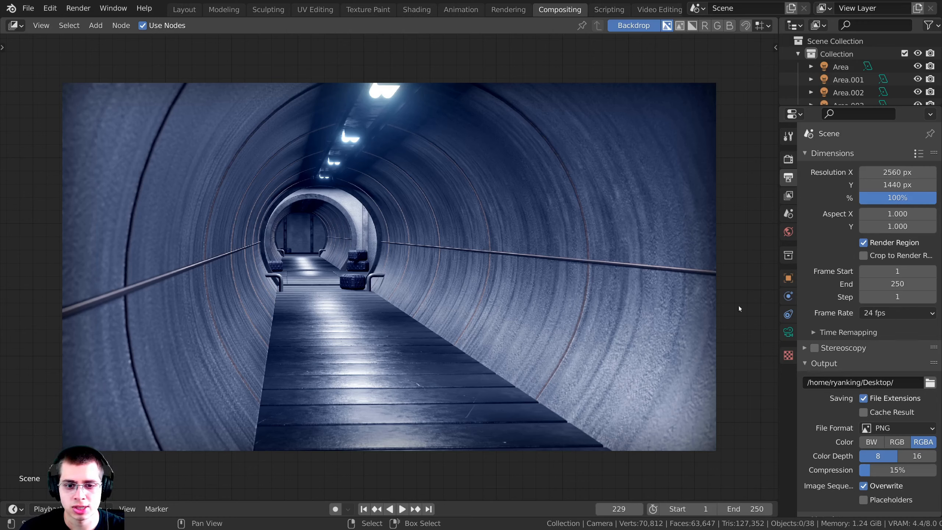
middle_click_drag(349, 324, 387, 127)
middle_click_drag(330, 372, 336, 356)
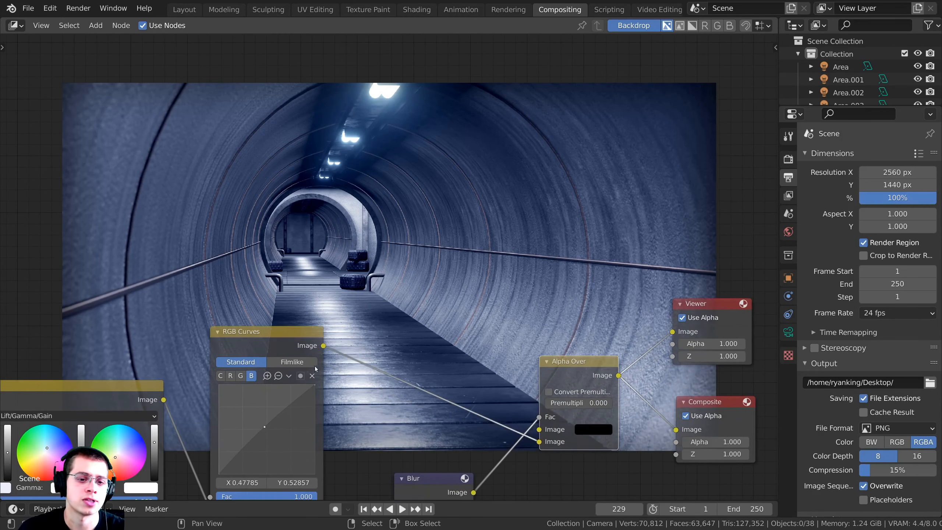
left_click_drag(268, 341, 265, 362)
middle_click_drag(268, 368, 274, 365)
scroll(452, 440, "down", 3)
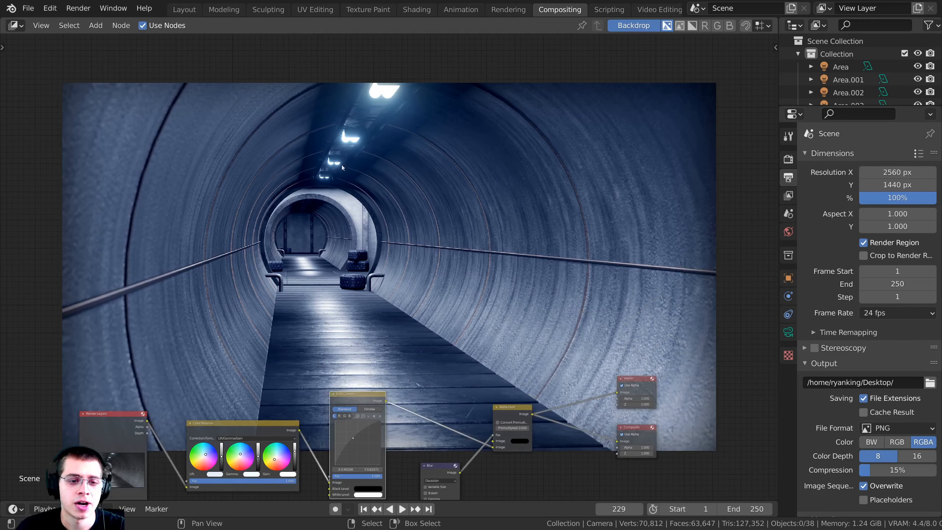
mouse_move(261, 214)
middle_mouse_down()
mouse_move(275, 229)
mouse_move(256, 201)
middle_mouse_up()
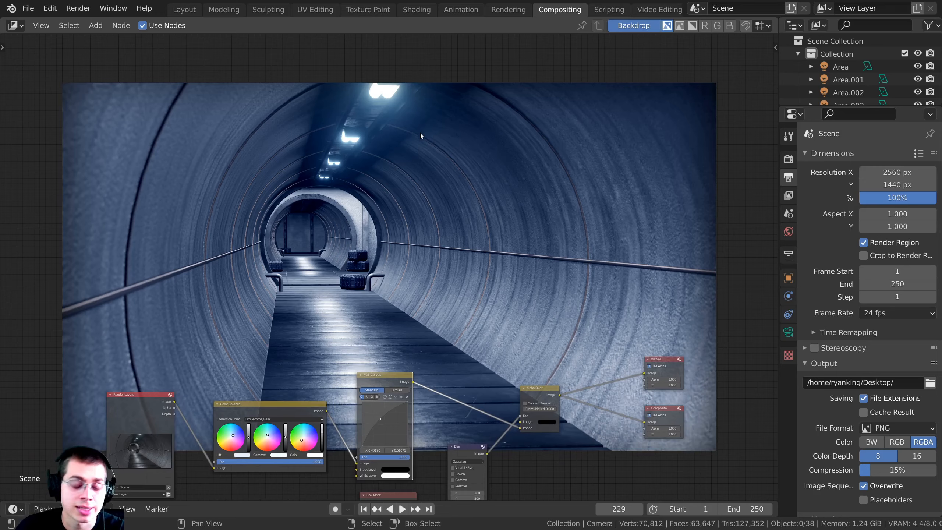
Step: Render the current frame and show the Viewer Node image in place of the Render Result
key("F12")
scroll(397, 140, "up", 2)
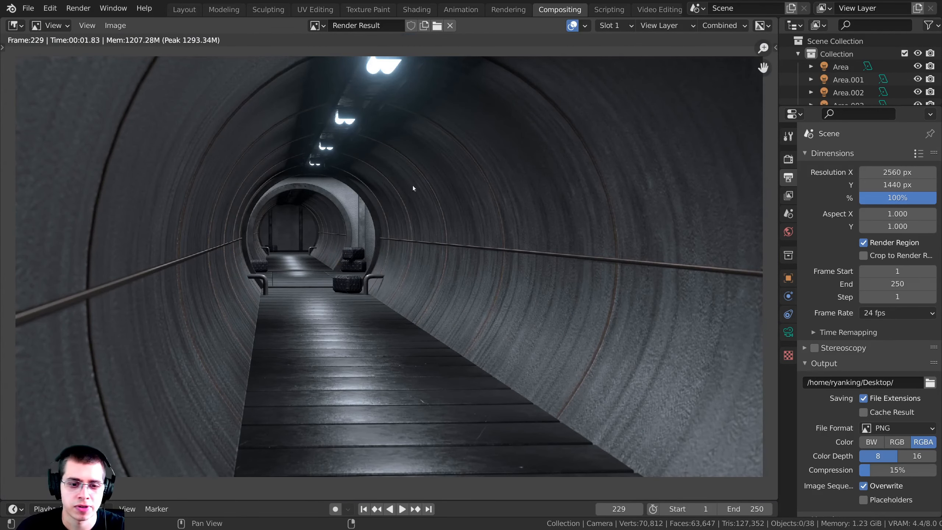
left_click(315, 26)
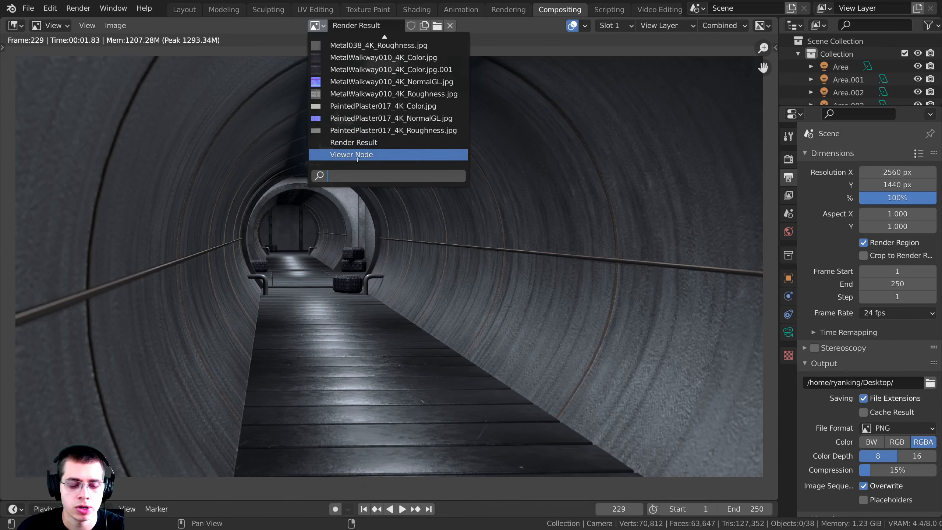
type("v")
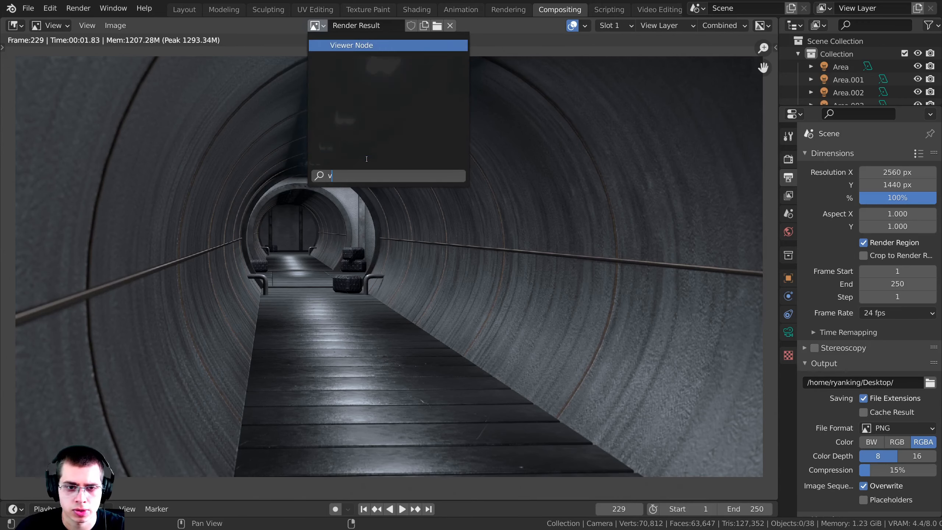
left_click(359, 44)
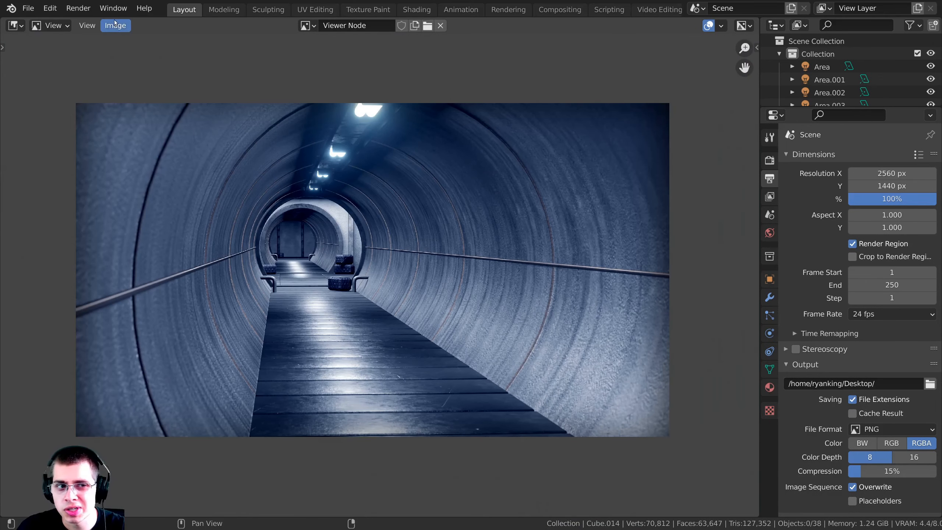
Step: Save the Viewer Node image as Final Render.png in the tutorial's blend files folder, in RGBA PNG format
left_click(116, 23)
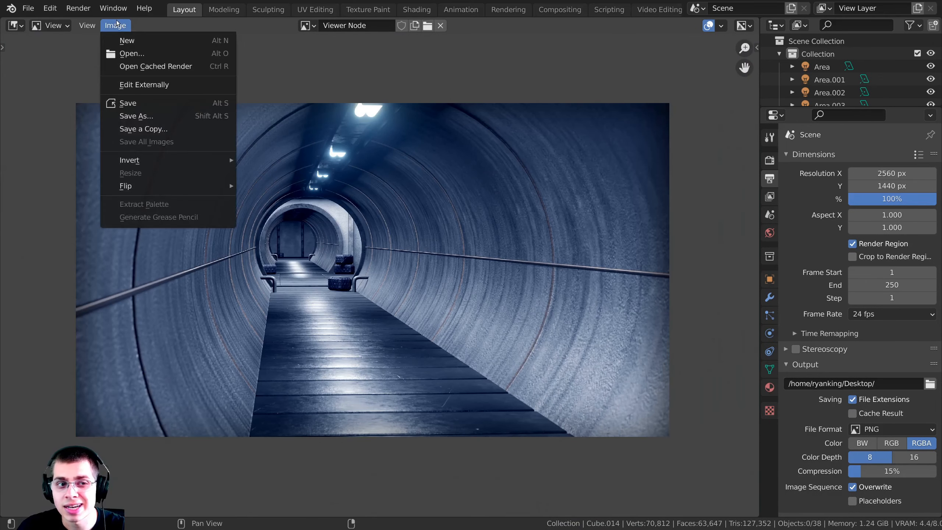
left_click(158, 116)
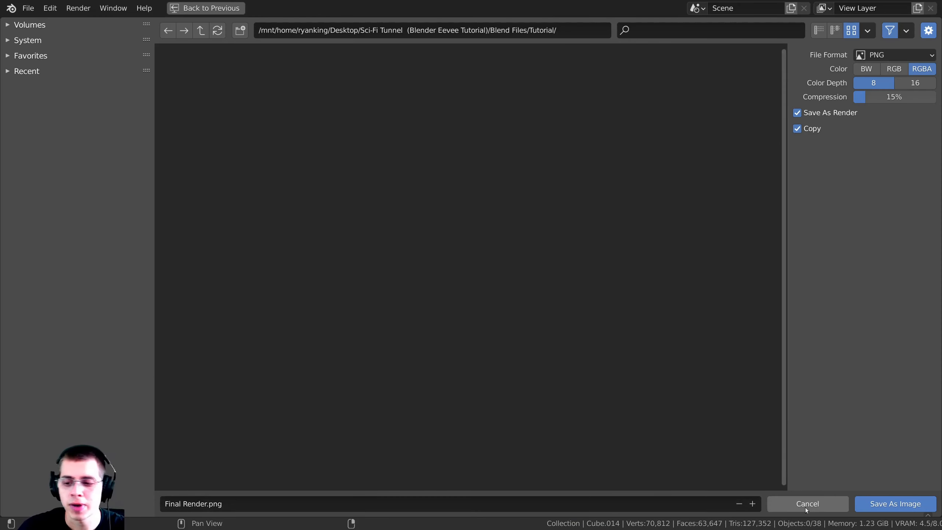
left_click(894, 503)
Step: Save the blend file and maximize the image editor to show the final render enlarged
key("ctrl+s")
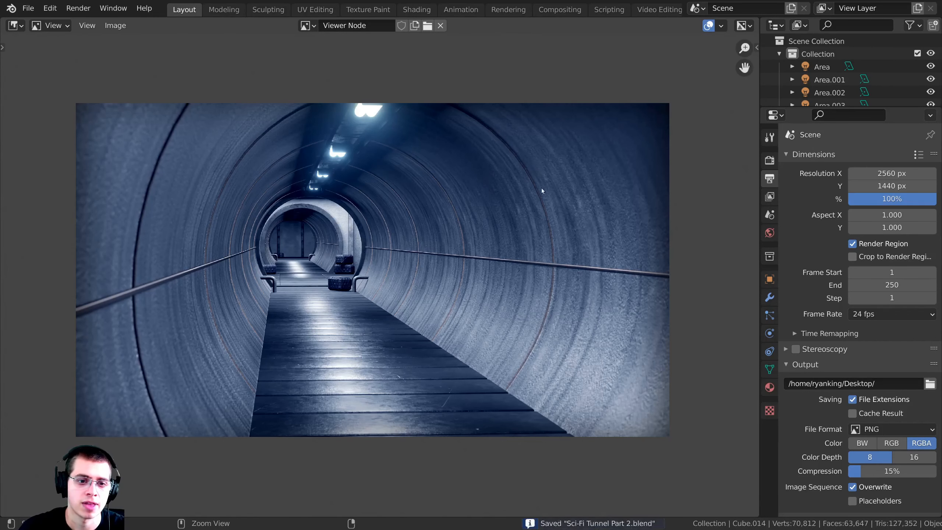
key("ctrl+space")
scroll(645, 205, "up", 1)
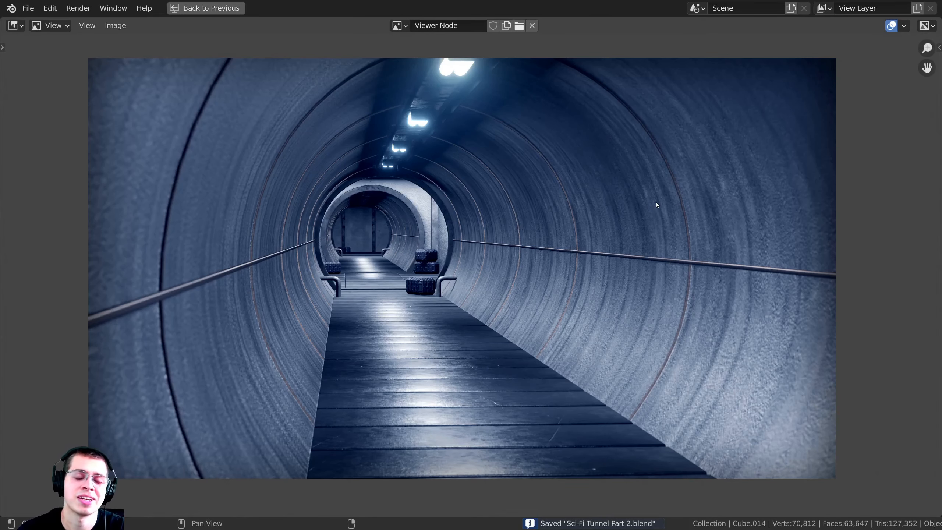